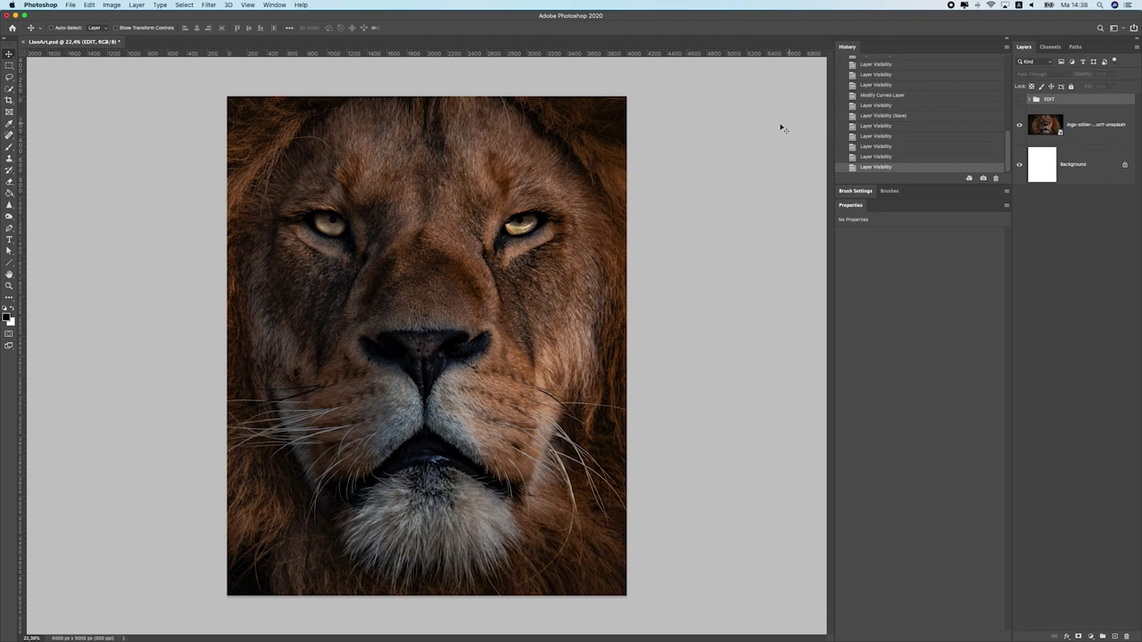
# Compare the lion artwork with and without its edits by toggling the visibility of the EDIT group
pyautogui.click(1020, 99)
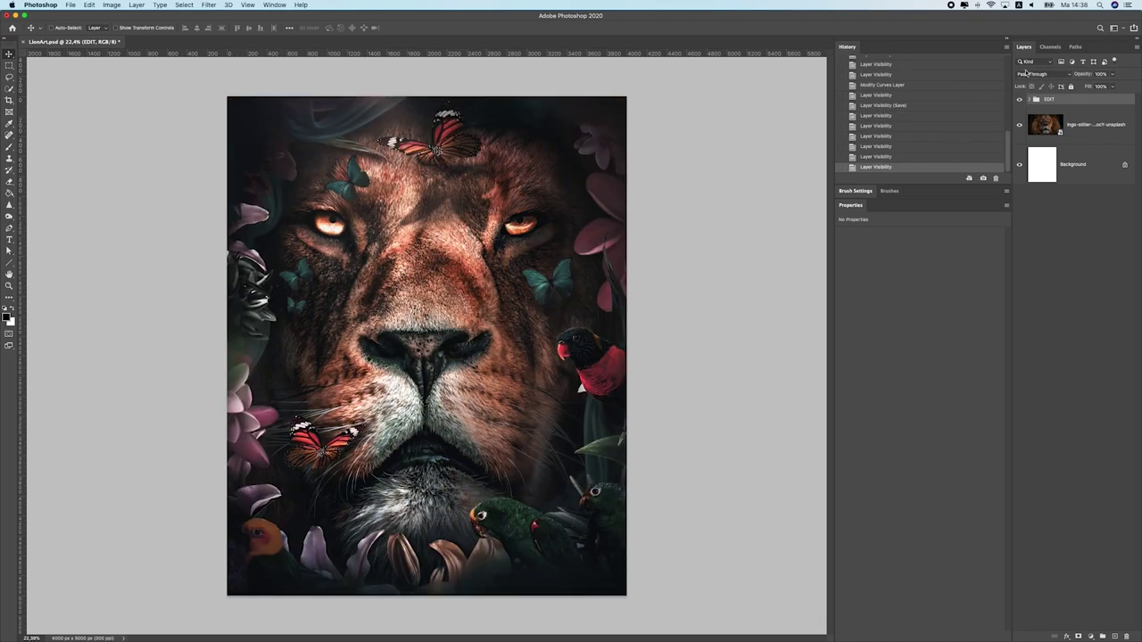
pyautogui.click(1020, 99)
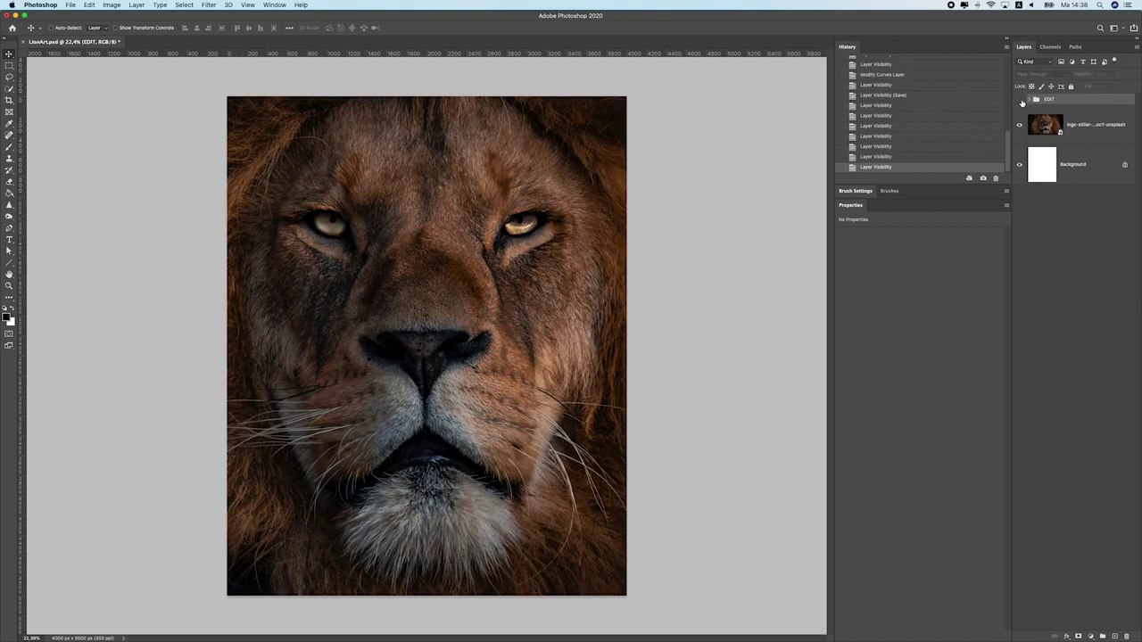
pyautogui.click(1019, 99)
pyautogui.click(1020, 100)
pyautogui.click(1020, 100)
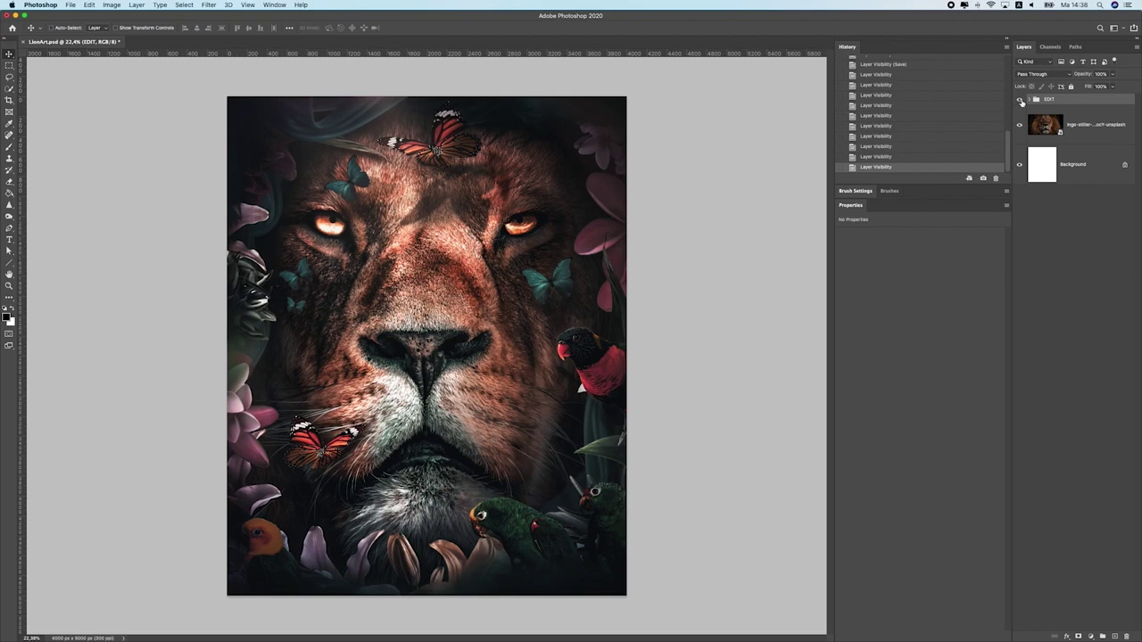
pyautogui.scroll(-3, 353, 296)
pyautogui.scroll(2, 353, 296)
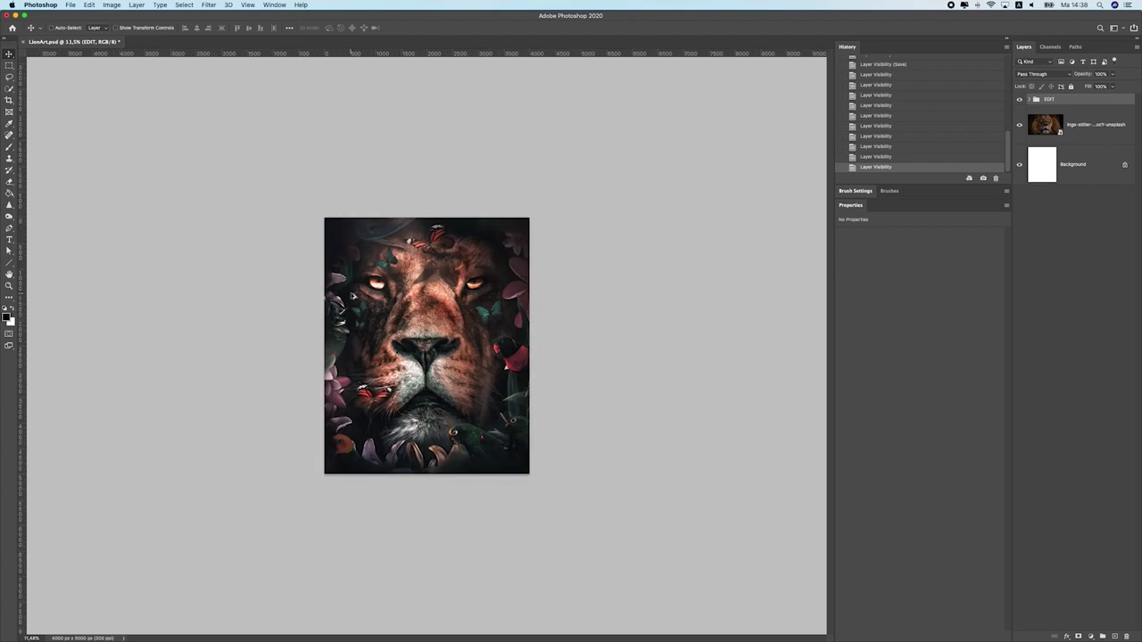
pyautogui.scroll(2, 437, 289)
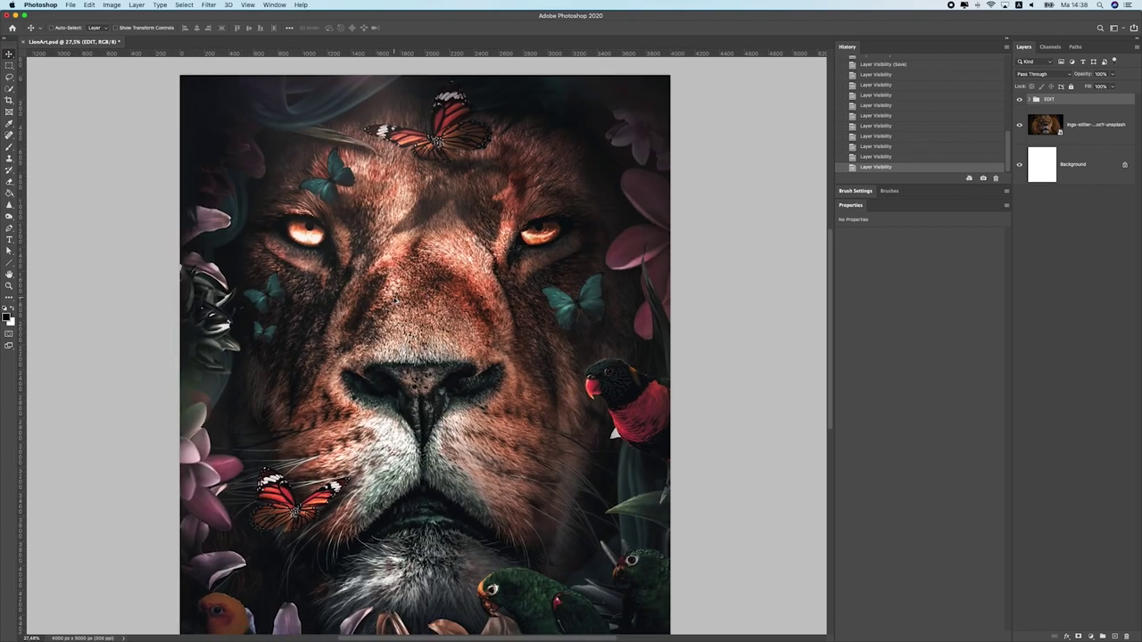
pyautogui.scroll(-1, 397, 301)
pyautogui.scroll(1, 396, 301)
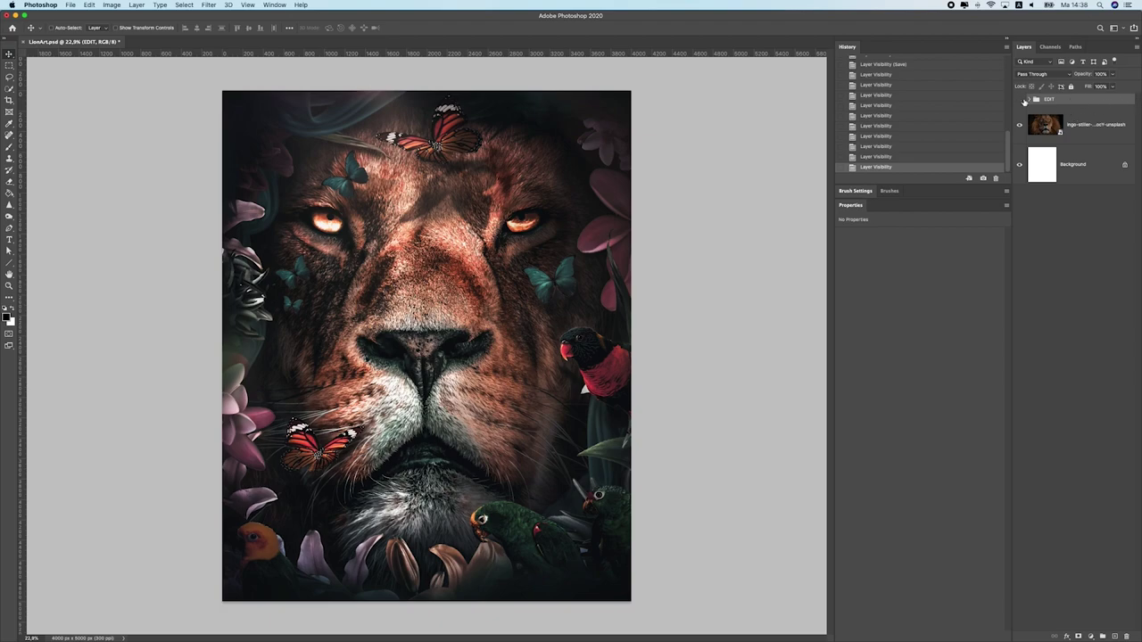
pyautogui.click(1021, 100)
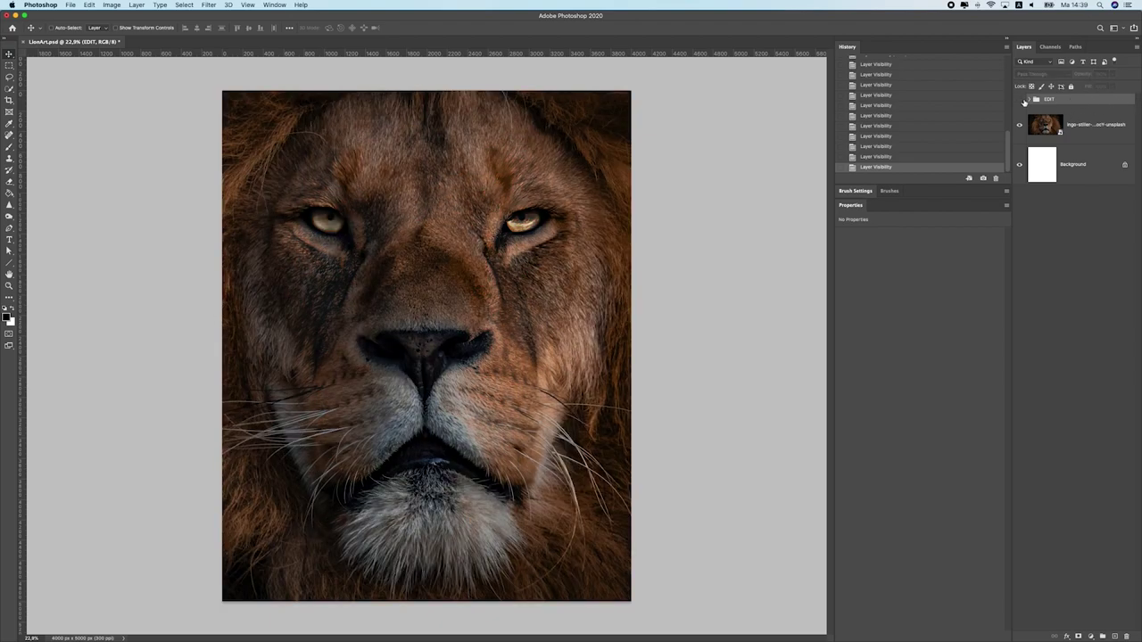
pyautogui.click(1021, 100)
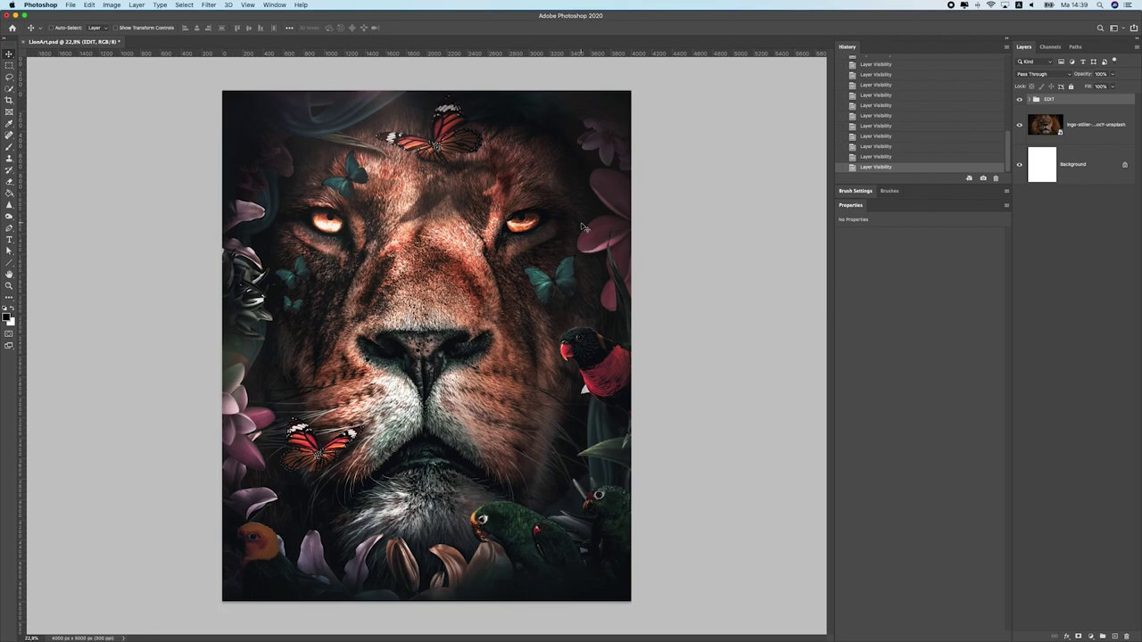
# Set the area around the canvas to black and compare the artwork with the EDIT group hidden and shown
pyautogui.scroll(-1, 539, 273)
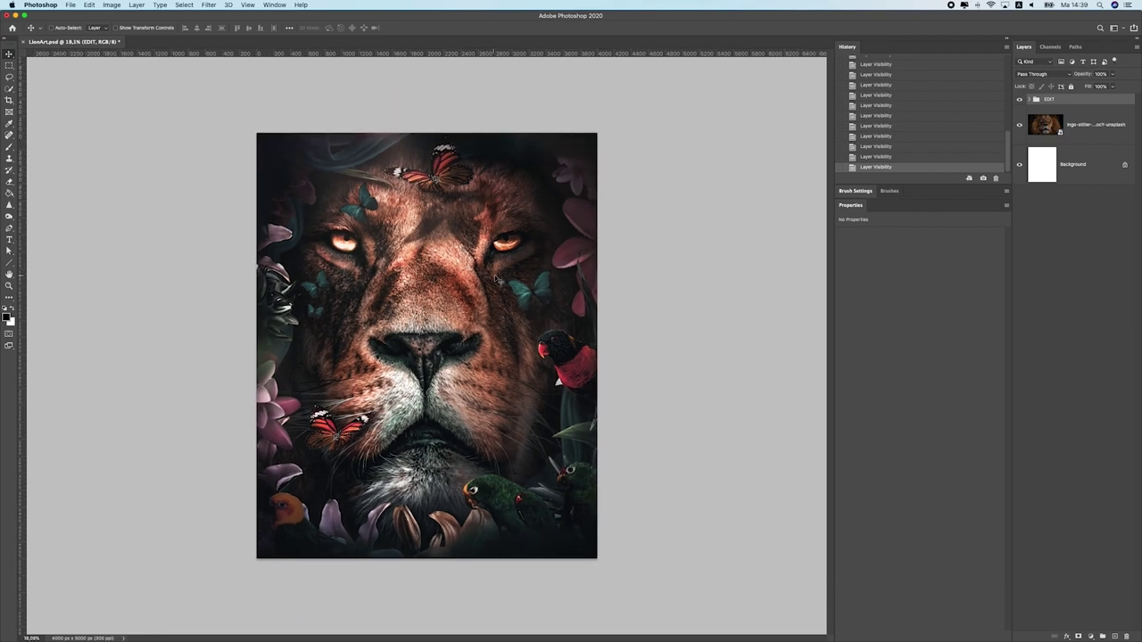
pyautogui.rightClick(604, 225)
pyautogui.click(620, 236)
pyautogui.scroll(1, 535, 225)
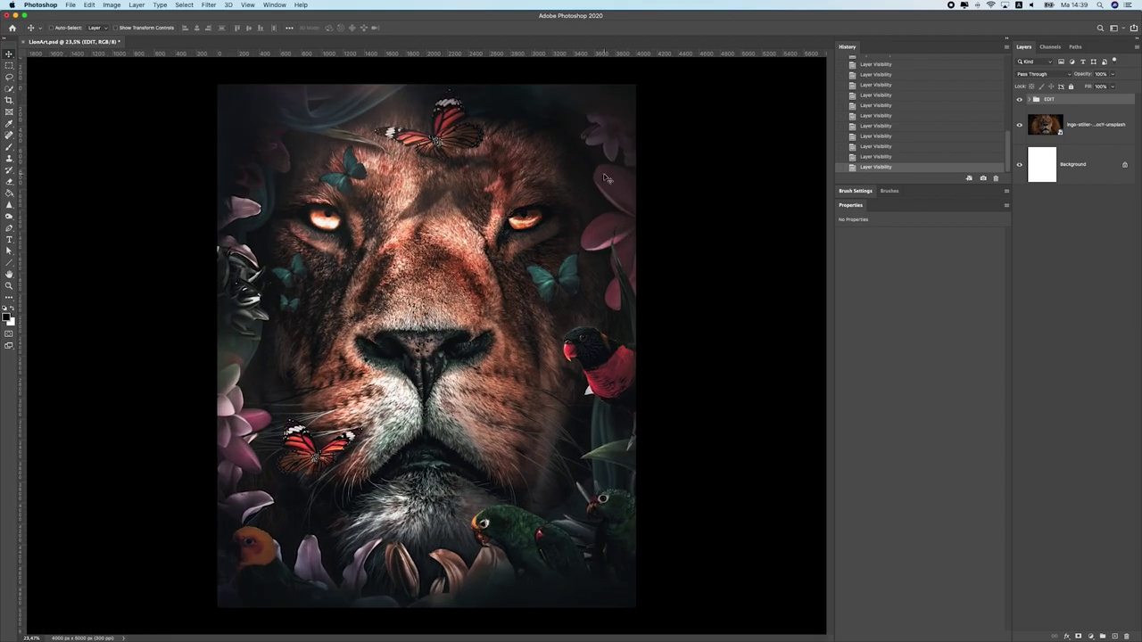
pyautogui.click(1022, 99)
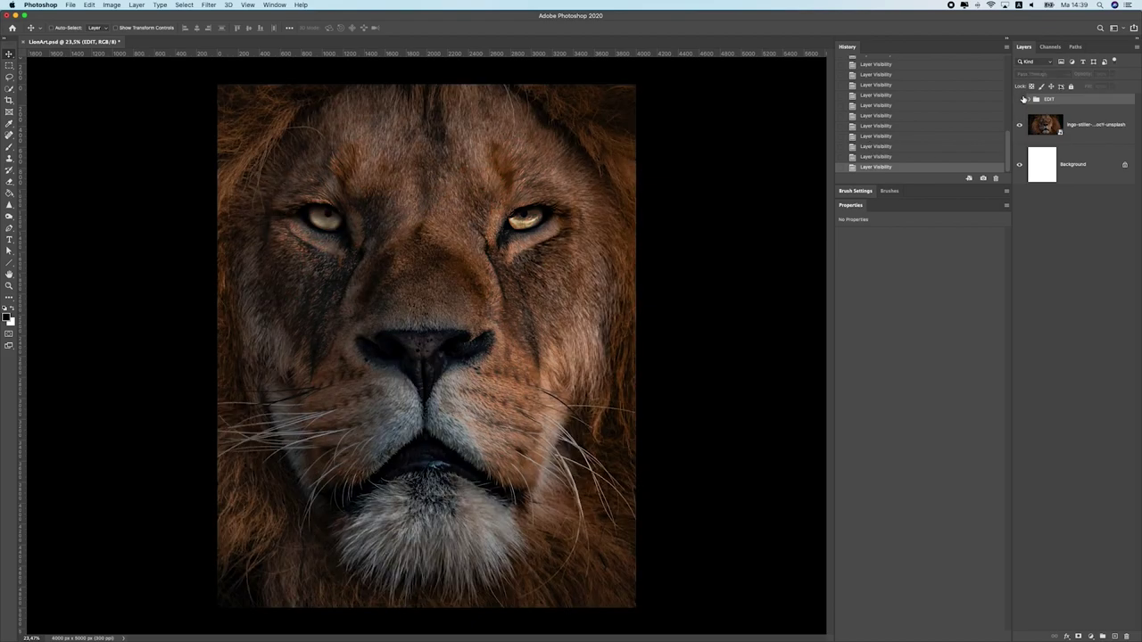
pyautogui.click(1022, 99)
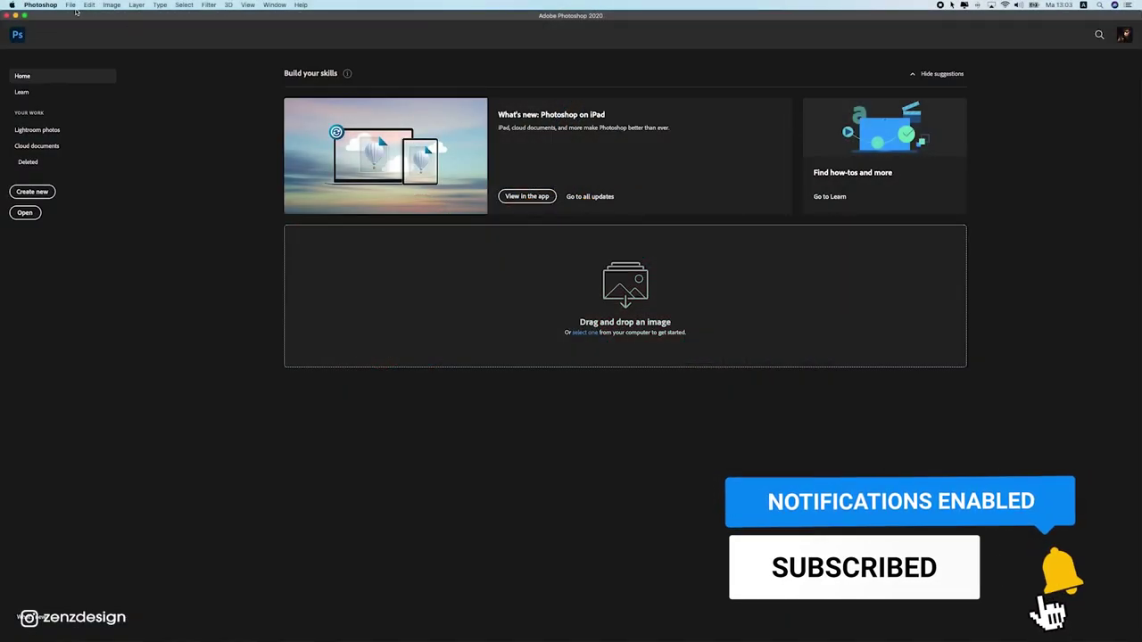
# Start a new document with a width of 4000 pixels and a height of 5000 pixels
pyautogui.click(71, 6)
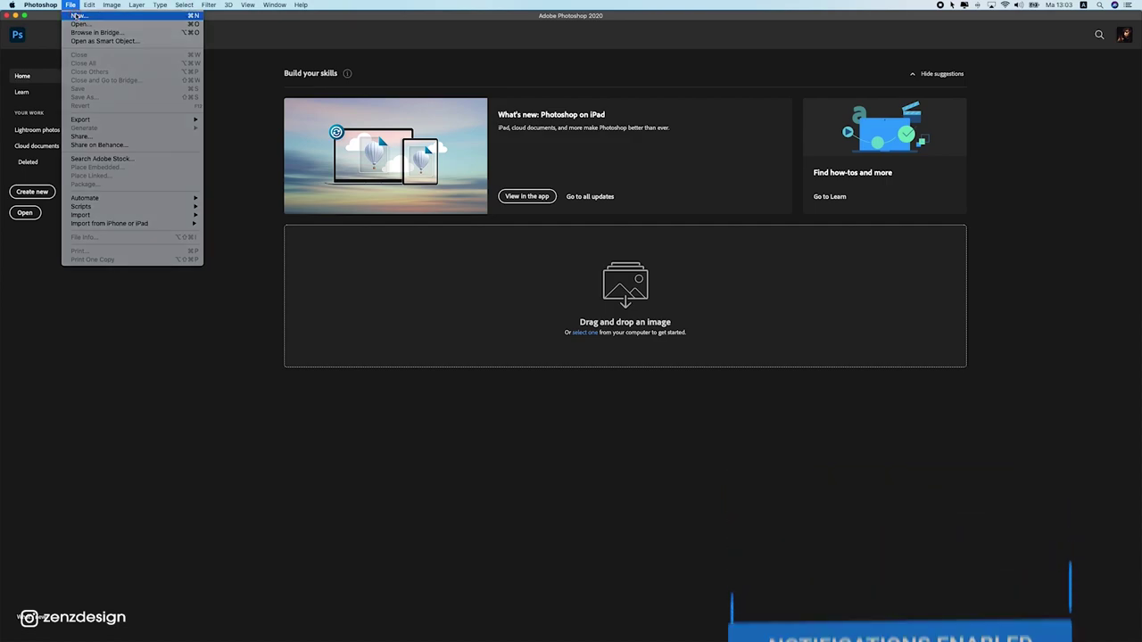
pyautogui.click(78, 15)
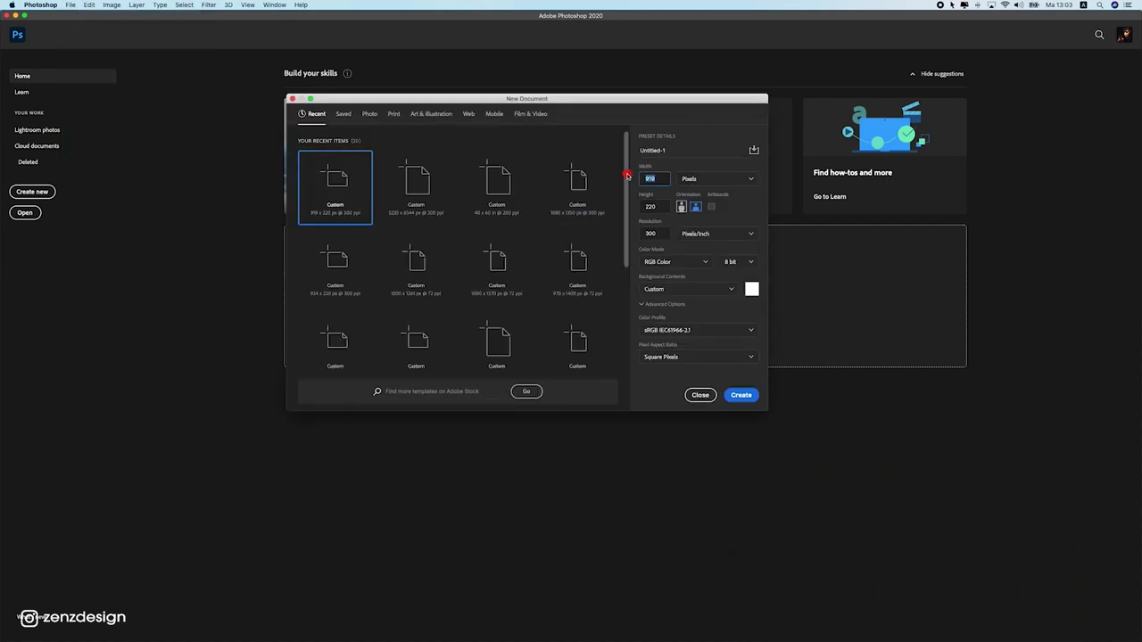
pyautogui.write('4000')
pyautogui.press('Tab')
pyautogui.press('Tab')
pyautogui.write('5000')
pyautogui.doubleClick(653, 178)
pyautogui.press('Tab')
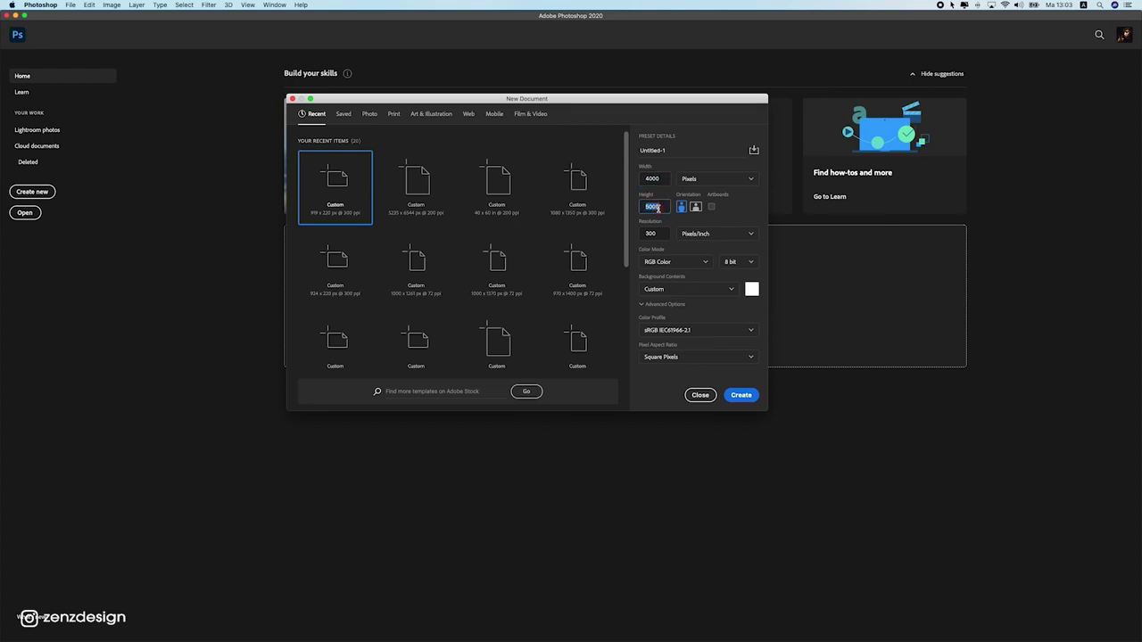
# Examine the new document's width, height and resolution values and the available measurement units
pyautogui.doubleClick(664, 237)
pyautogui.doubleClick(651, 178)
pyautogui.doubleClick(657, 207)
pyautogui.doubleClick(661, 178)
pyautogui.doubleClick(663, 207)
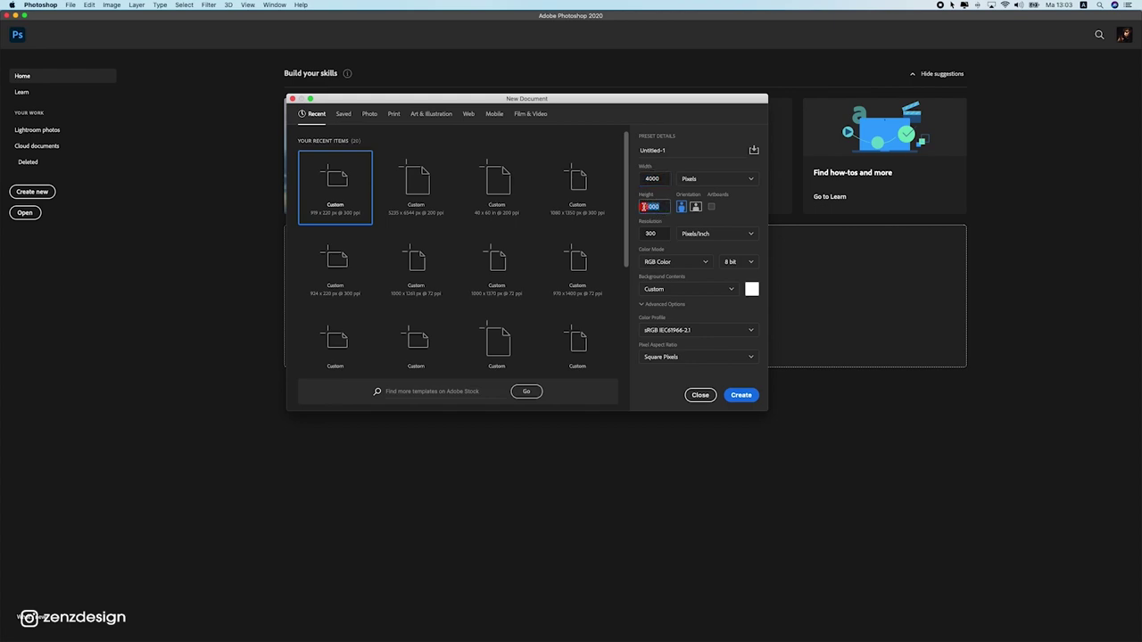
pyautogui.doubleClick(651, 233)
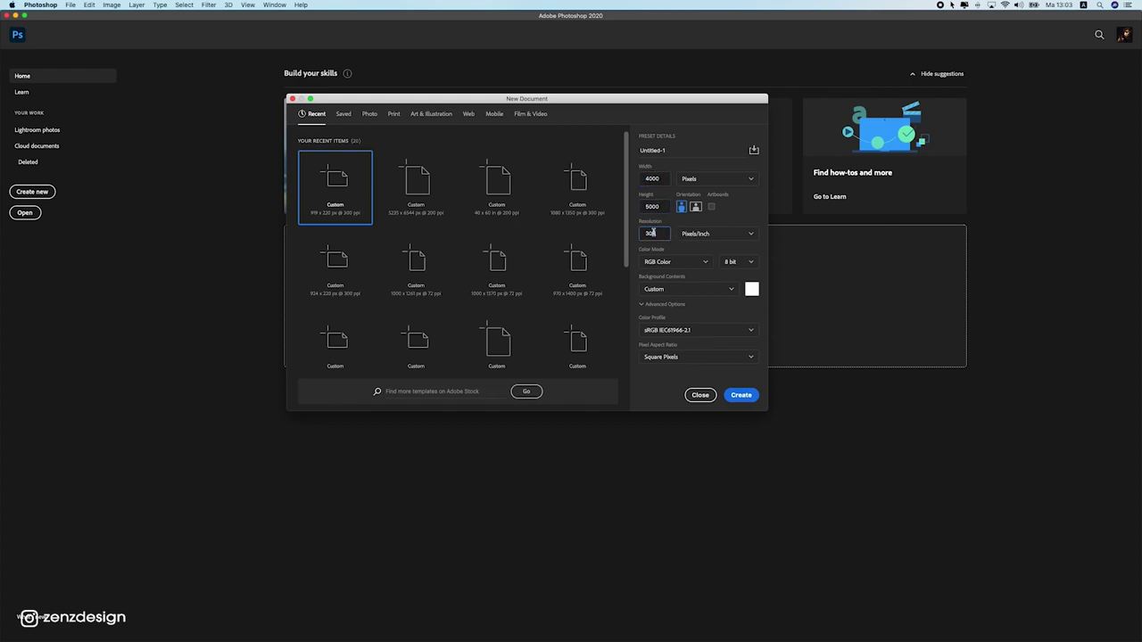
pyautogui.click(716, 178)
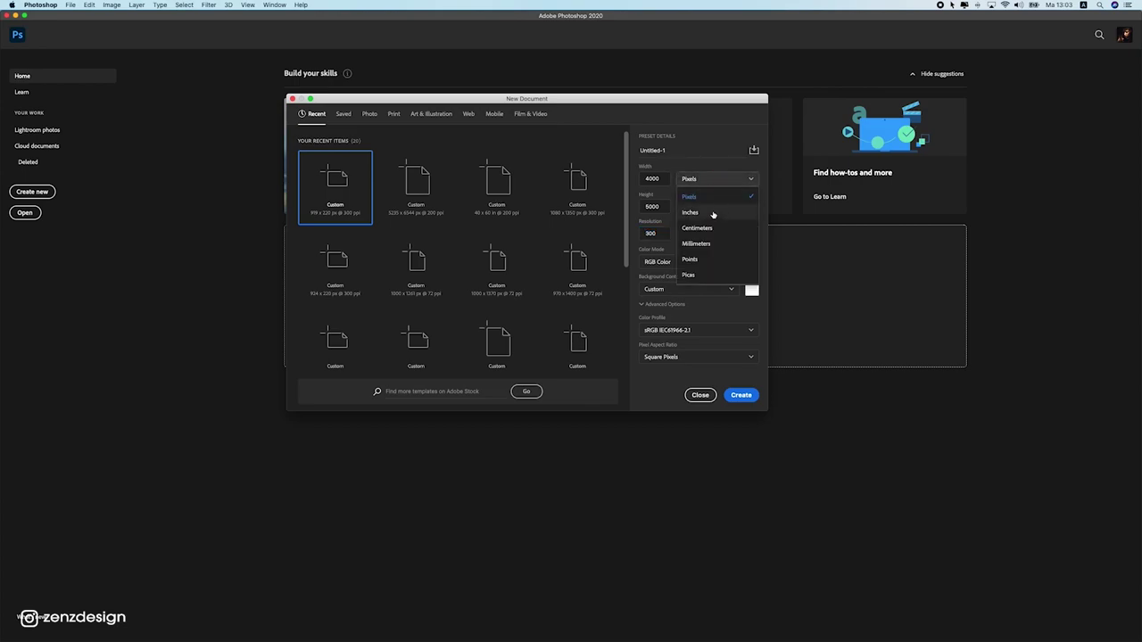
pyautogui.click(691, 107)
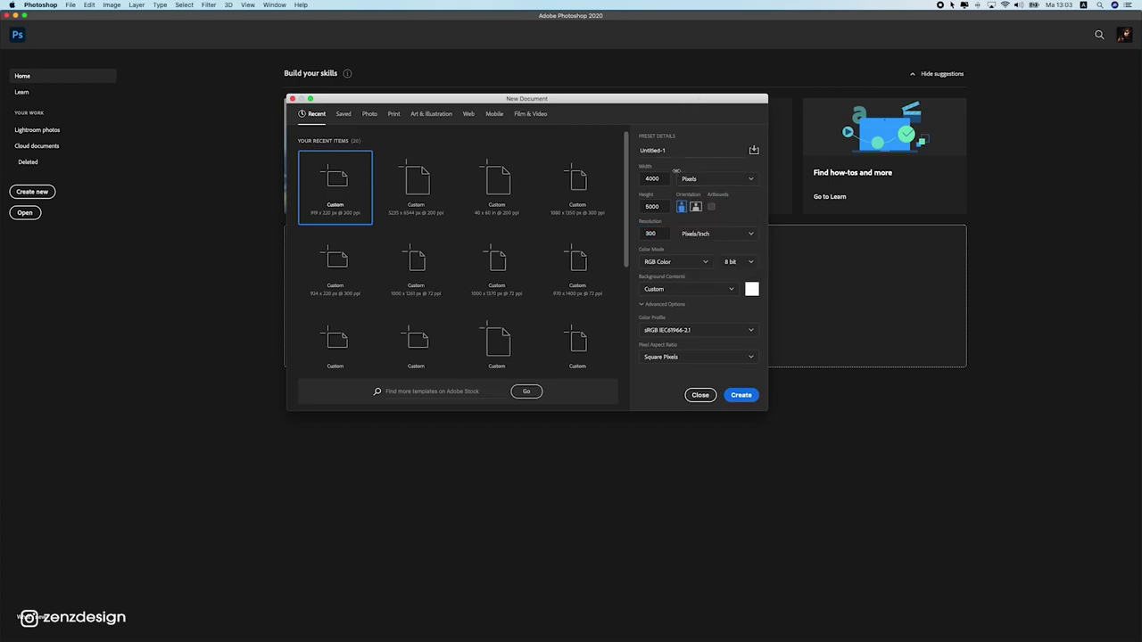
# Create the document, keeping the resolution at 300 pixels/inch and the colour mode at 8-bit RGB
pyautogui.doubleClick(658, 234)
pyautogui.click(731, 262)
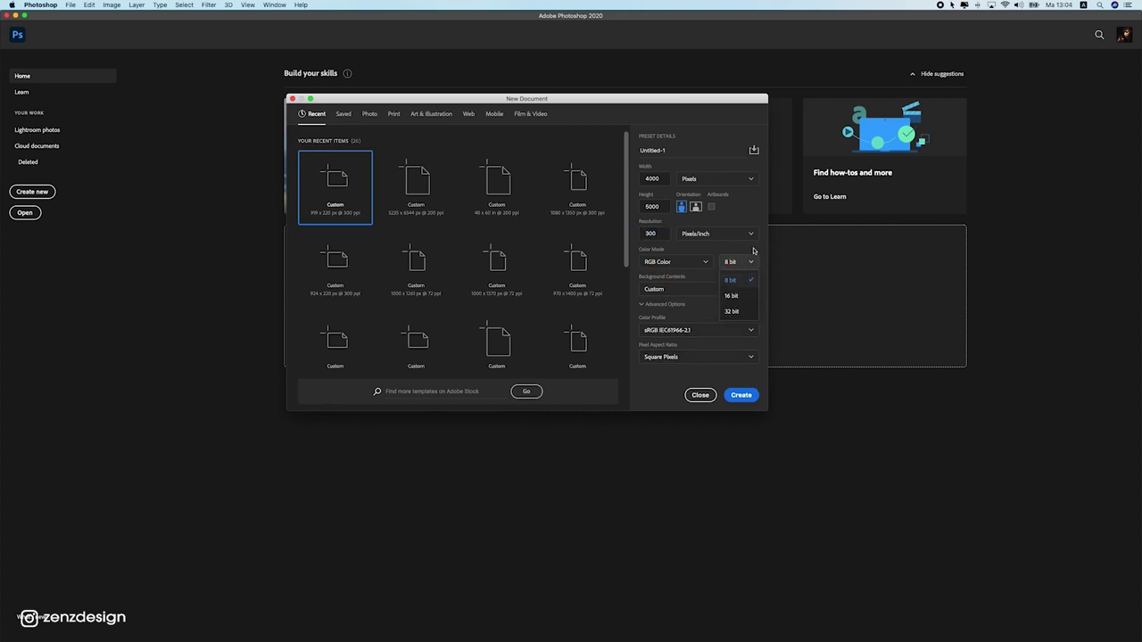
pyautogui.click(747, 373)
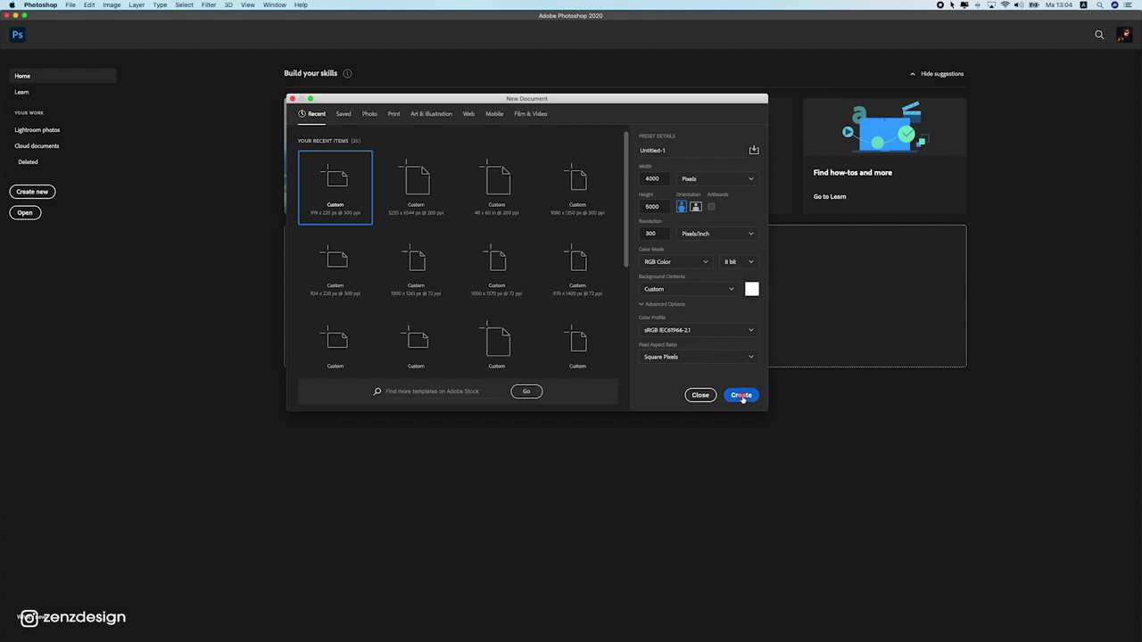
pyautogui.click(742, 395)
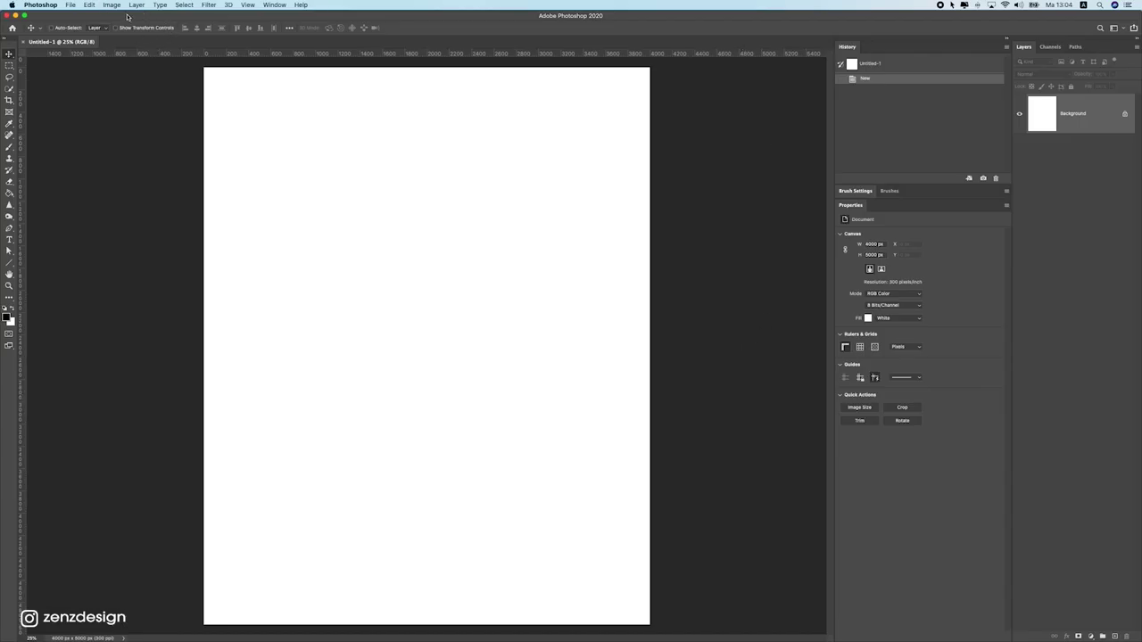
# Move the Photoshop window aside to reveal the stock images on the desktop, and open the Lions folder in Finder
pyautogui.moveTo(81, 16); pyautogui.dragTo(320, 25)
pyautogui.moveTo(33, 24); pyautogui.dragTo(157, 588)
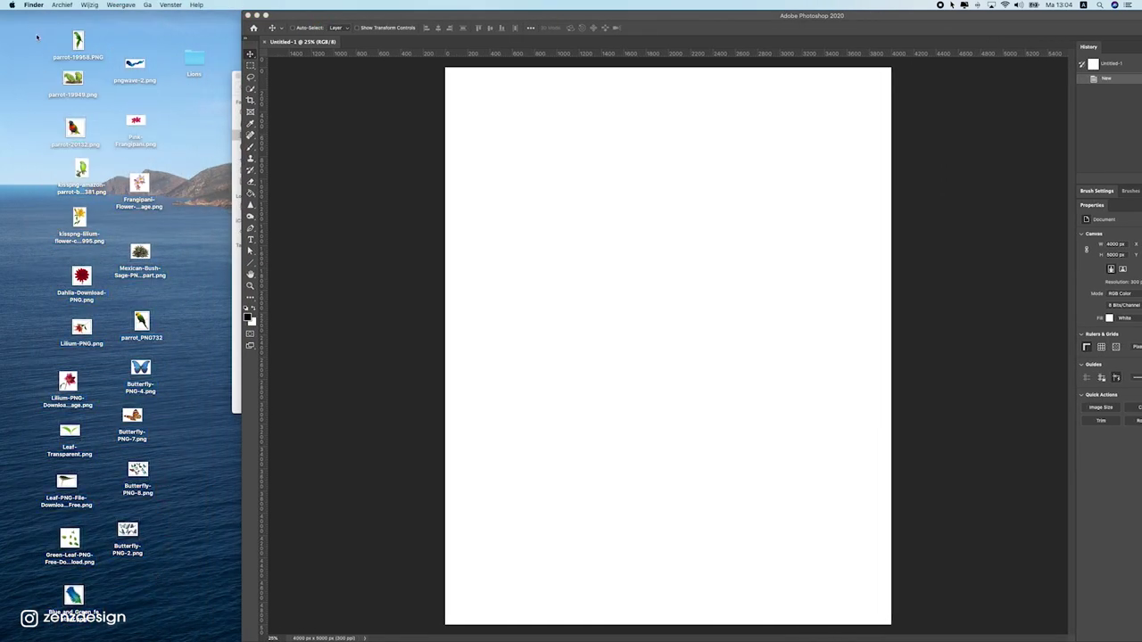
pyautogui.moveTo(37, 37); pyautogui.dragTo(171, 603)
pyautogui.click(202, 213)
pyautogui.click(194, 61)
pyautogui.doubleClick(194, 60)
# Browse the upper photos in the Lions folder and view the first one in a large preview
pyautogui.click(411, 121)
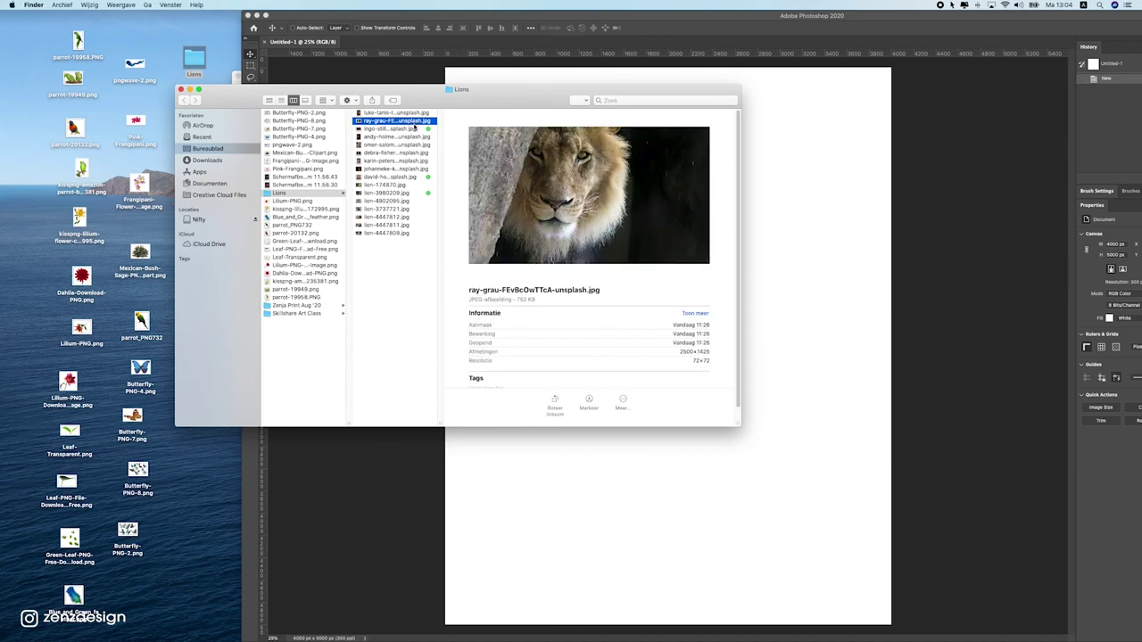
pyautogui.click(415, 128)
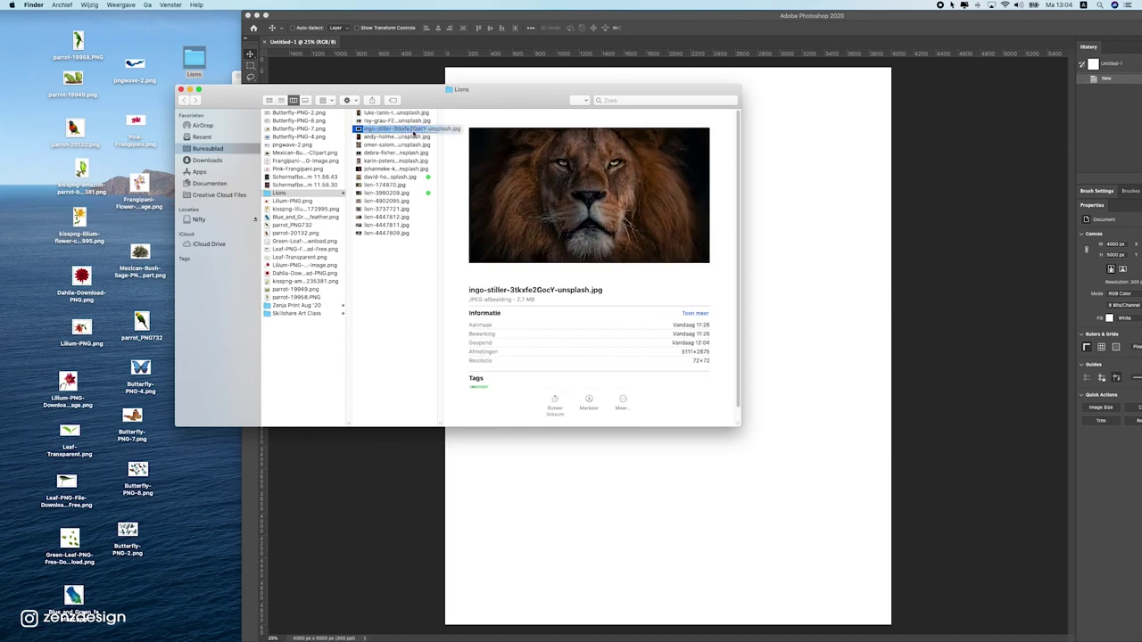
pyautogui.press('Up')
pyautogui.press('Down')
pyautogui.press('Down')
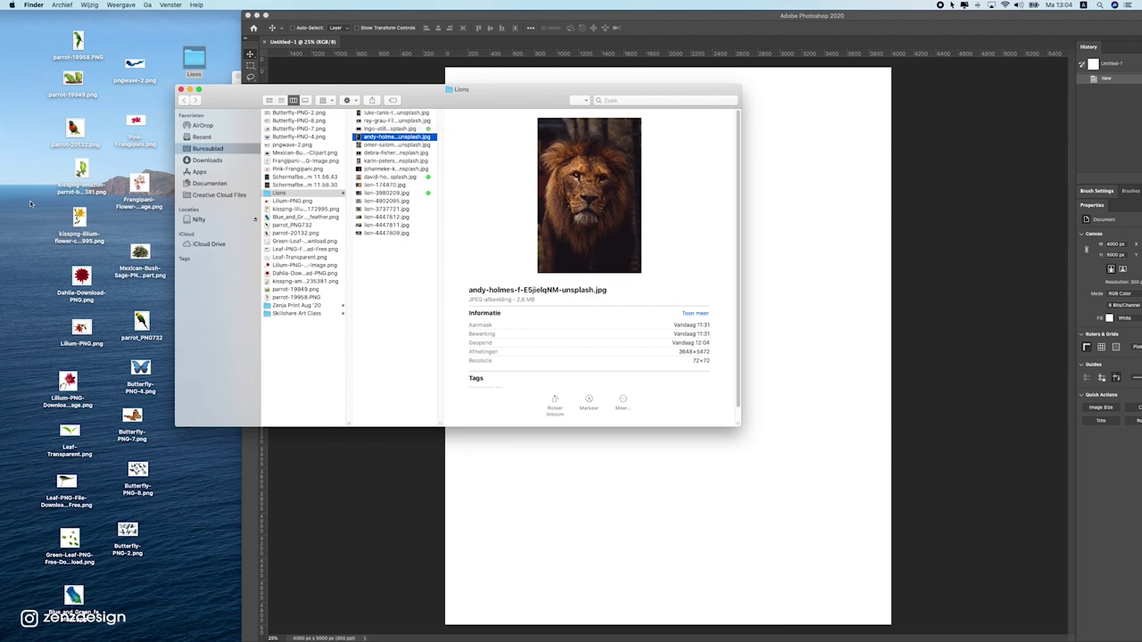
pyautogui.click(388, 145)
pyautogui.click(410, 113)
pyautogui.press('space')
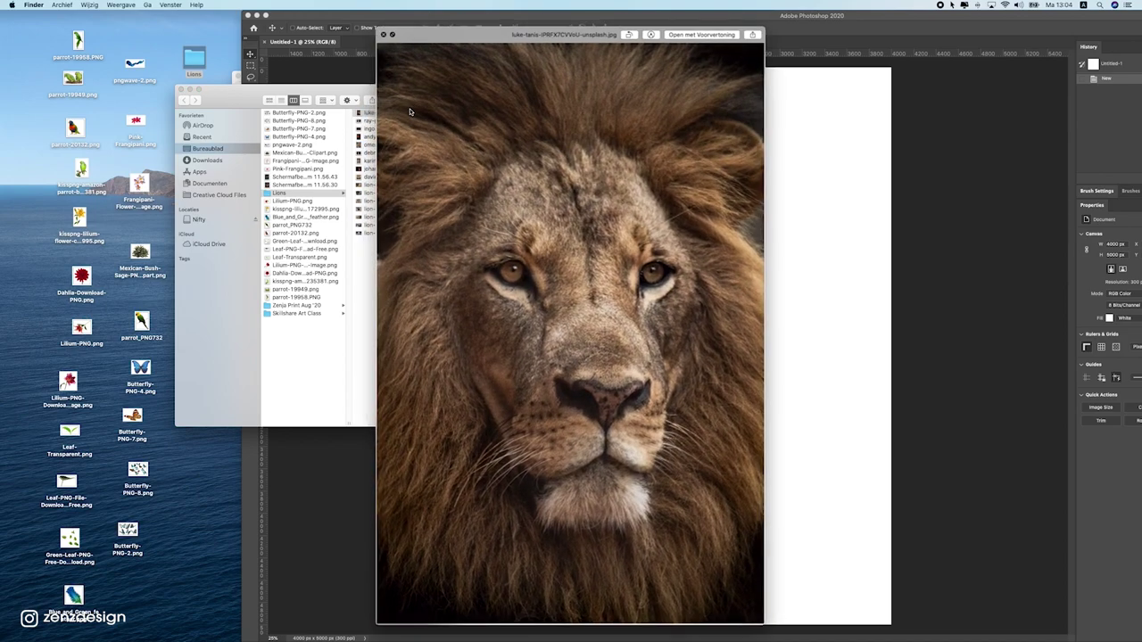
pyautogui.press('space')
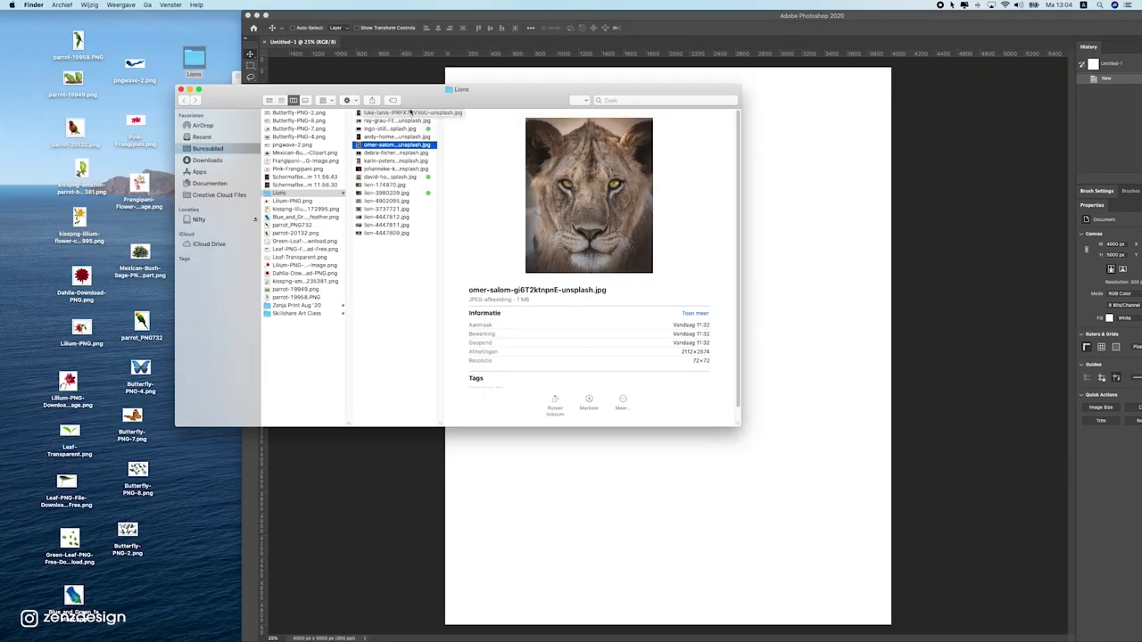
# Examine large previews of further lion photos in the folder, continuing down to lion-3980209.jpg
pyautogui.press('Down')
pyautogui.press('space')
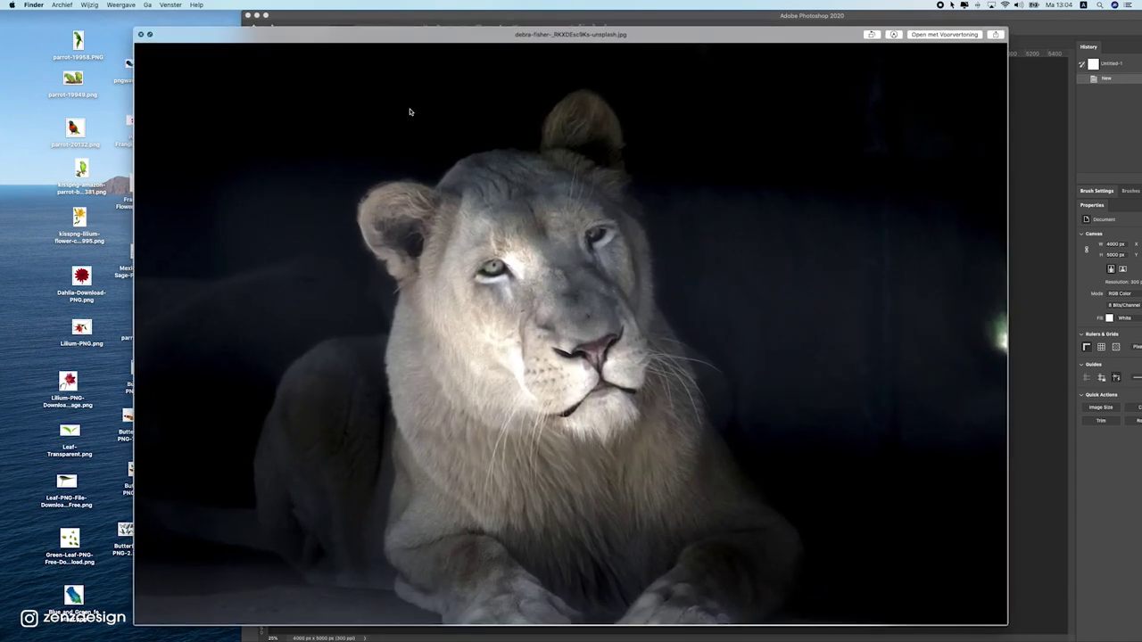
pyautogui.press('Down')
pyautogui.press('Down')
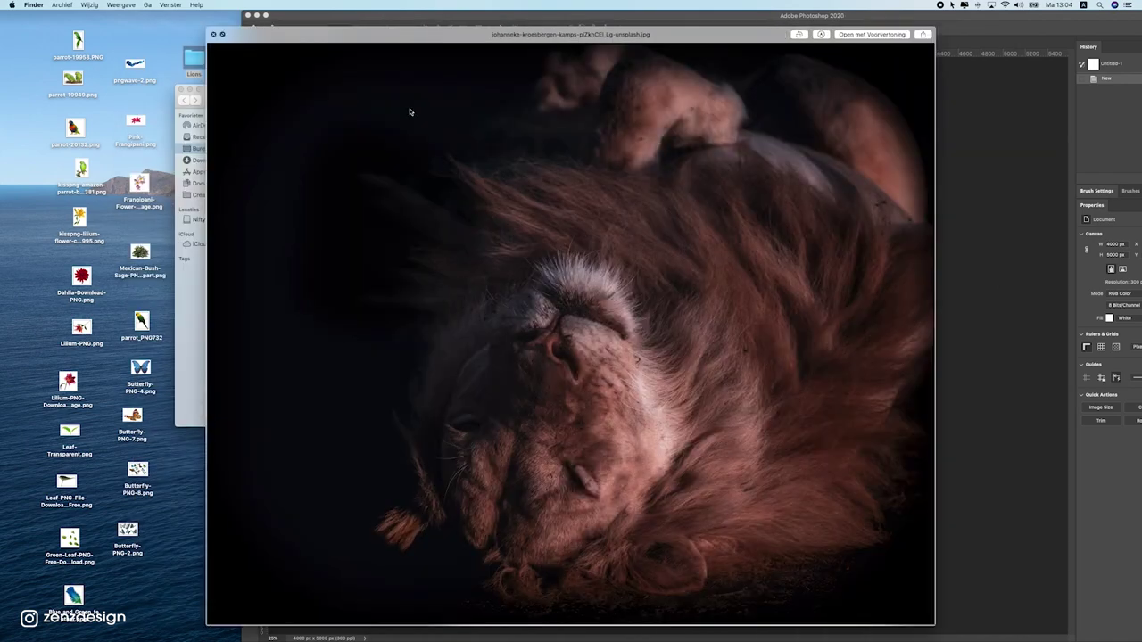
pyautogui.press('Down')
pyautogui.press('Down')
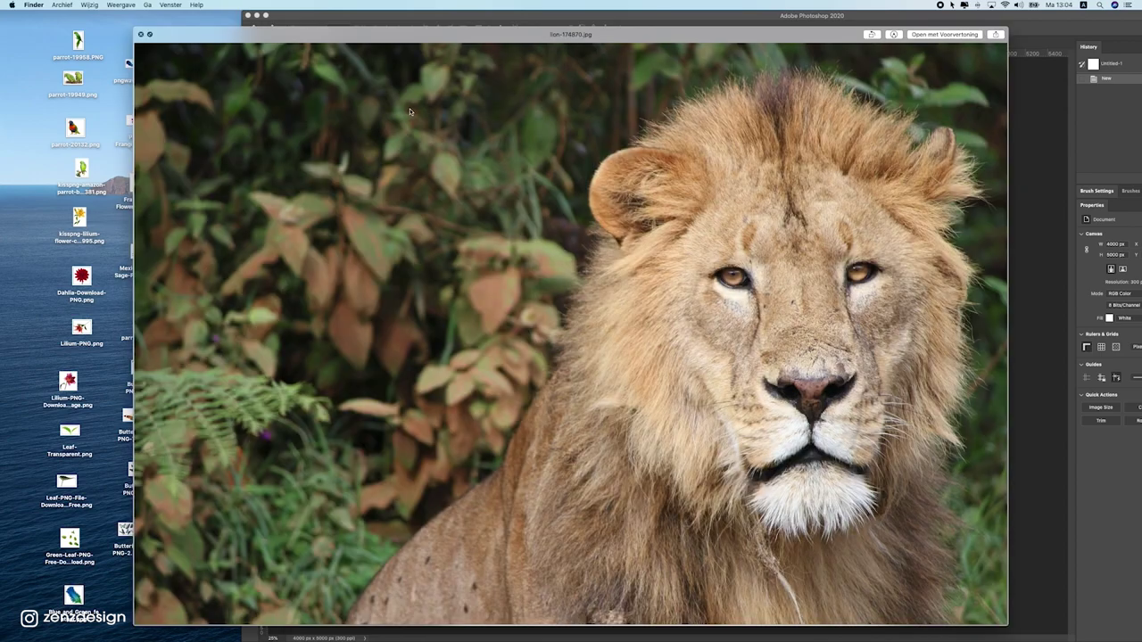
pyautogui.press('Down')
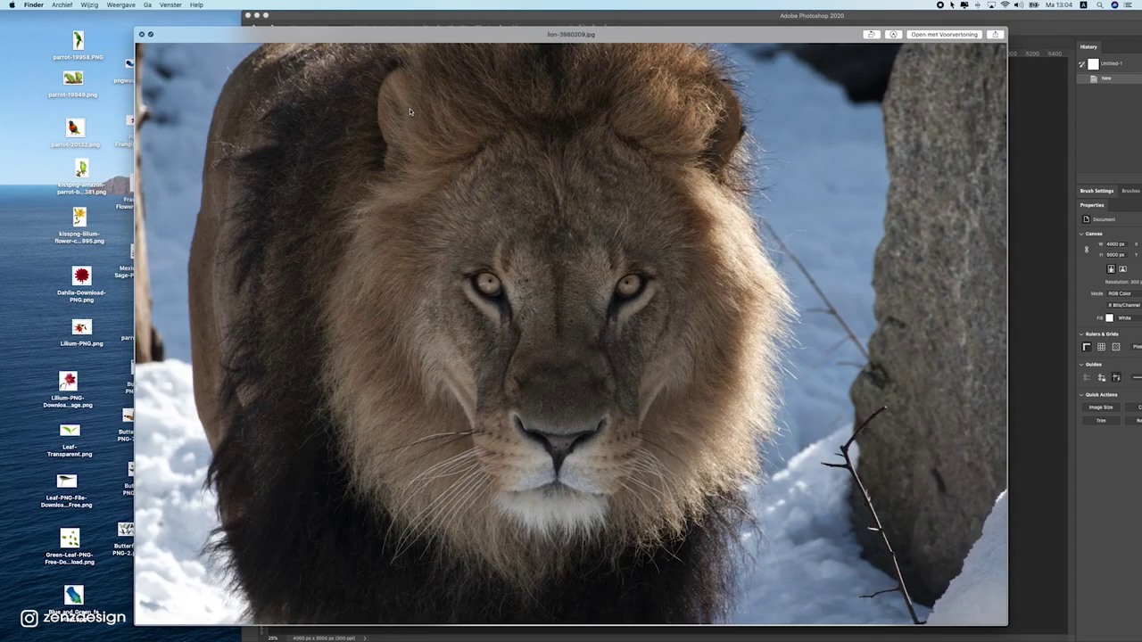
pyautogui.press('space')
# Compare the green-tagged lion photos and inspect the dark, front-facing lion close-up in a large preview
pyautogui.click(367, 177)
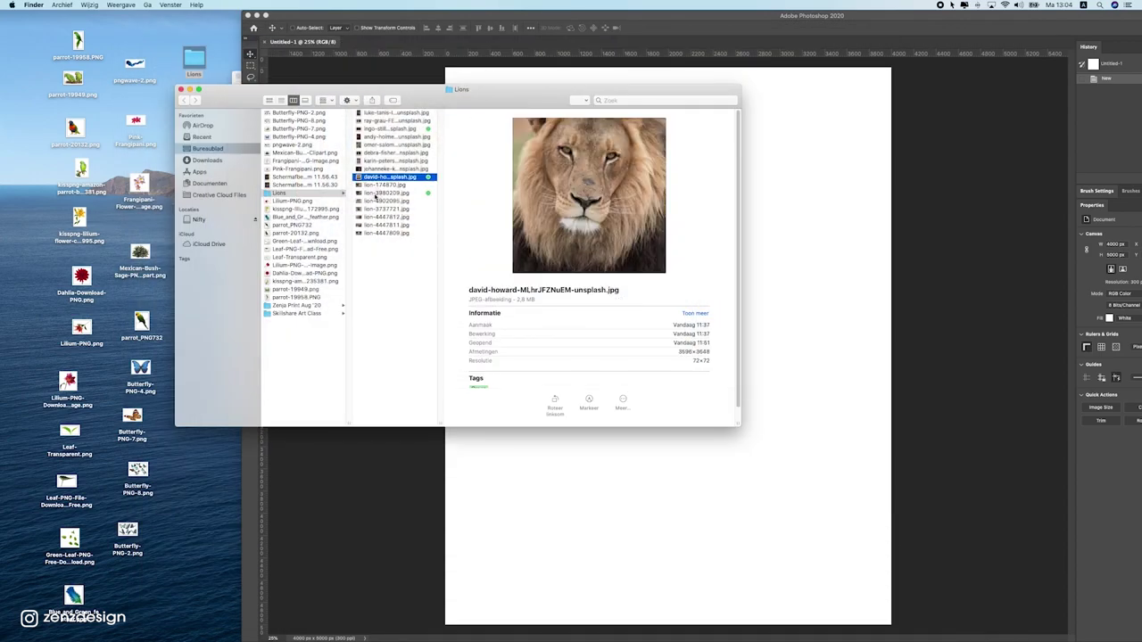
pyautogui.click(380, 192)
pyautogui.click(390, 183)
pyautogui.click(402, 121)
pyautogui.click(401, 130)
pyautogui.press('space')
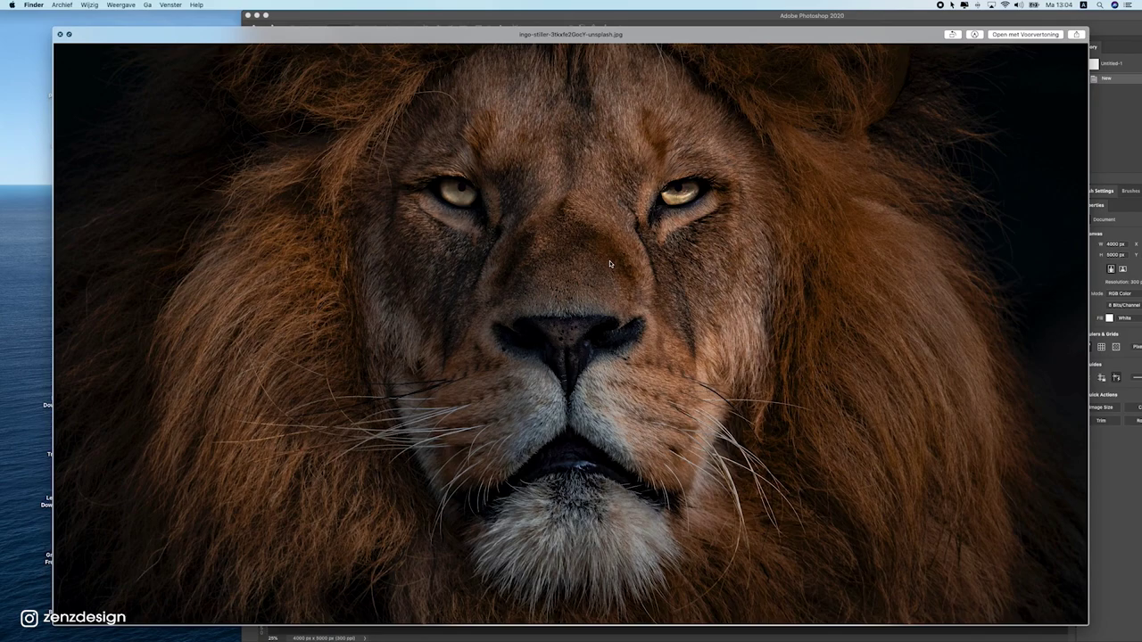
pyautogui.scroll(5, 610, 265)
pyautogui.scroll(-5, 611, 264)
pyautogui.press('space')
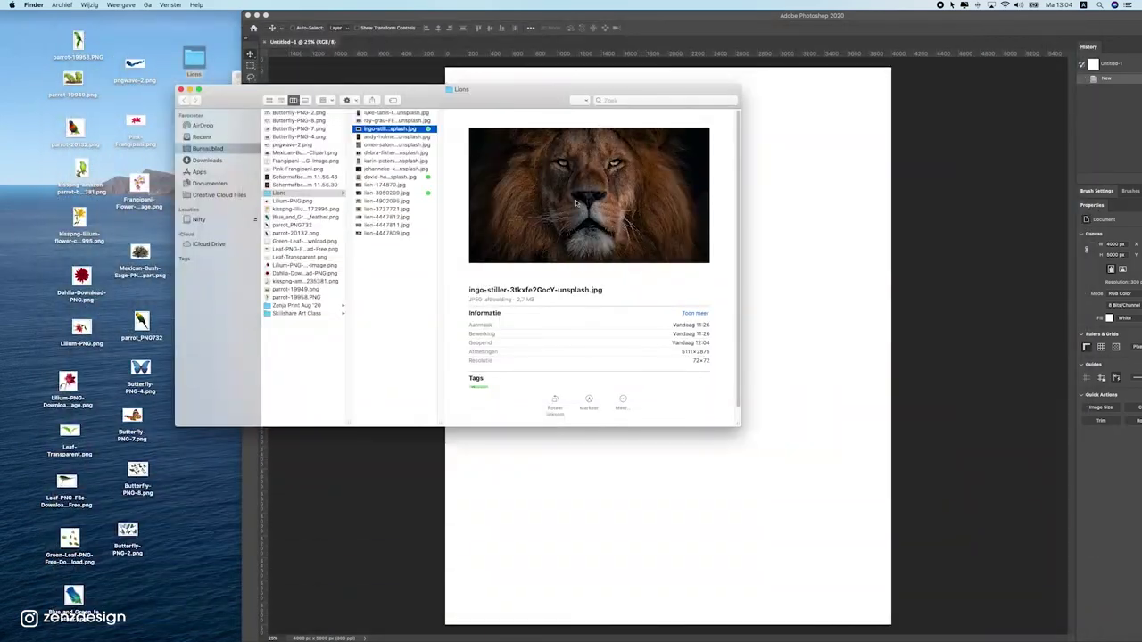
# Place the dark front-facing lion photo (ingo-stiller) from the Lions folder in the Photoshop document and restore the full-screen workspace
pyautogui.moveTo(486, 93); pyautogui.dragTo(370, 89)
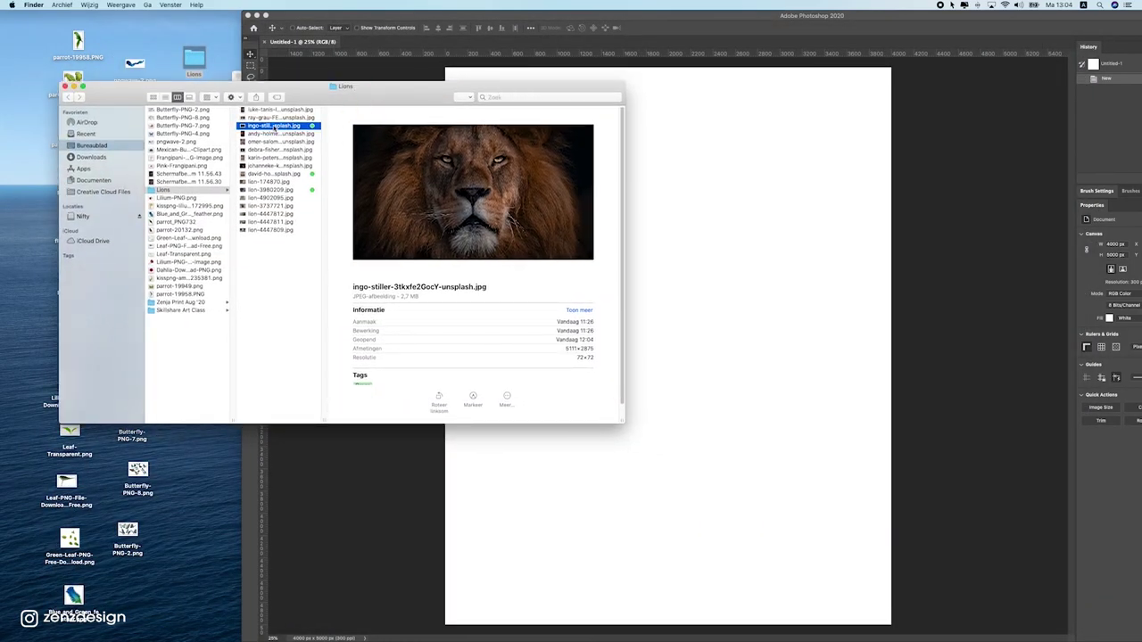
pyautogui.moveTo(274, 127); pyautogui.dragTo(670, 222)
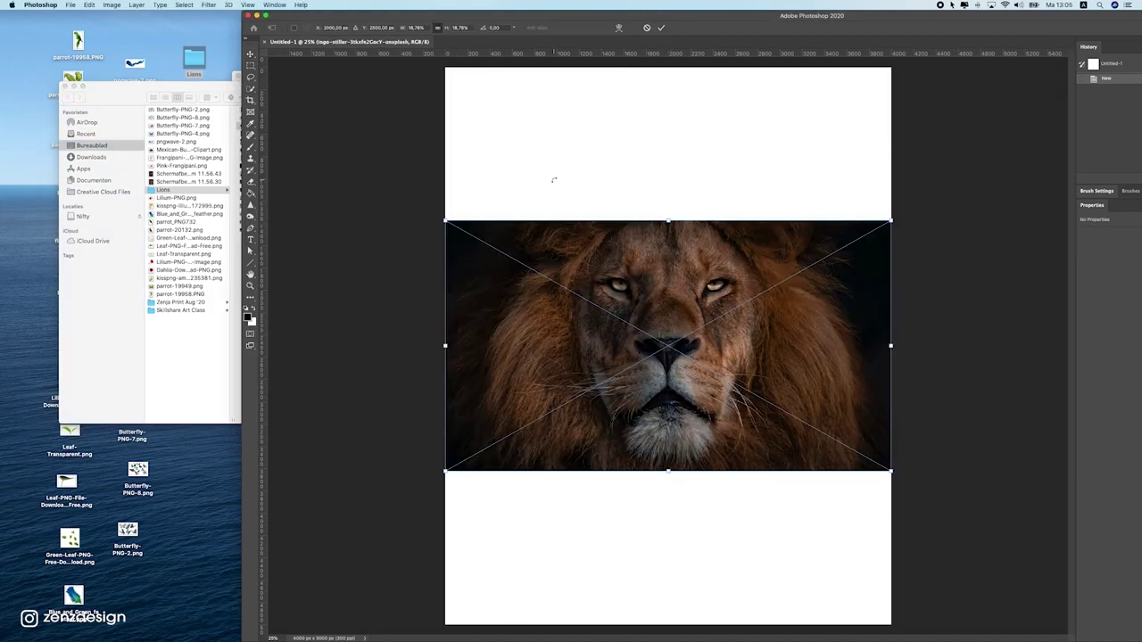
pyautogui.press('super+minus')
pyautogui.press('super+minus')
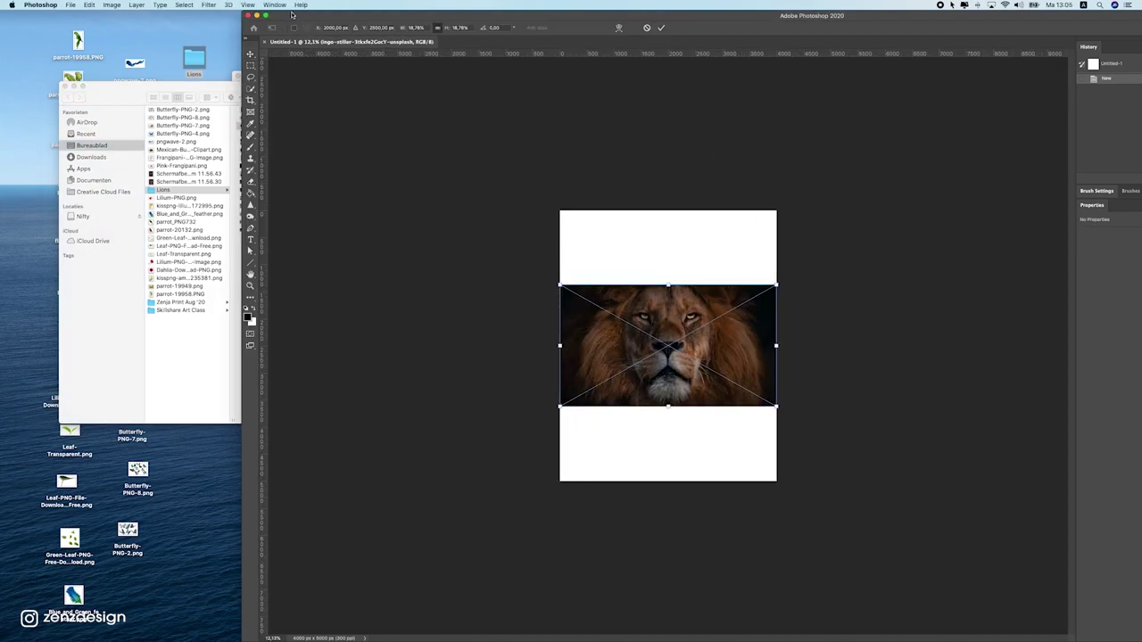
pyautogui.moveTo(290, 14); pyautogui.dragTo(121, 15)
pyautogui.doubleClick(107, 17)
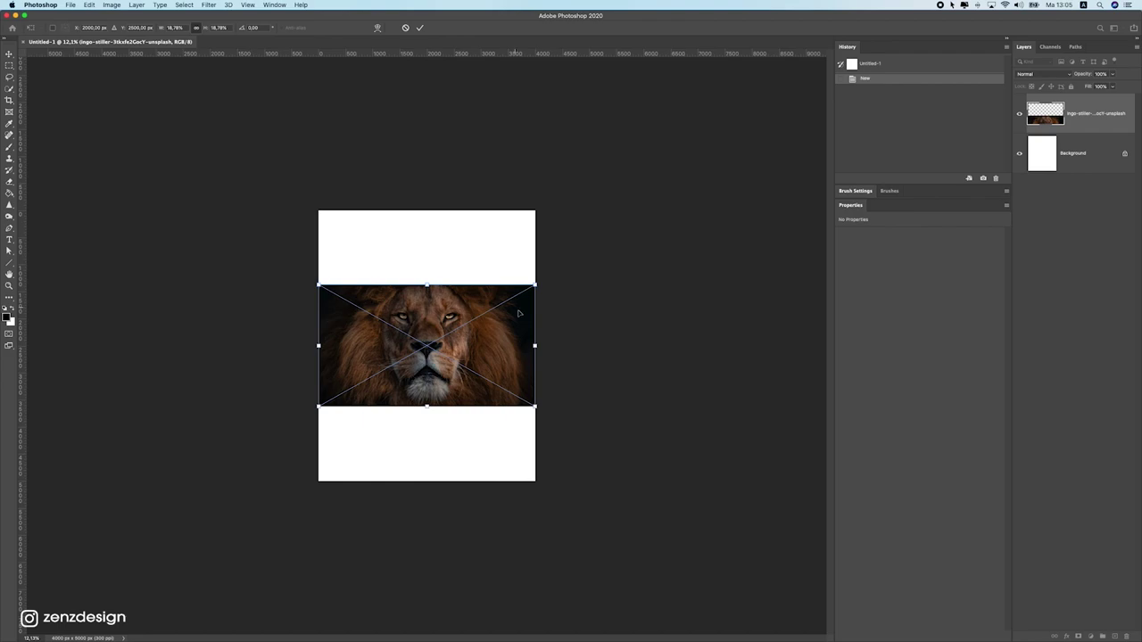
# Scale the placed lion photo to about 41.9% so its face fills the whole canvas, and commit the placement
pyautogui.press('super+plus')
pyautogui.press('super+plus')
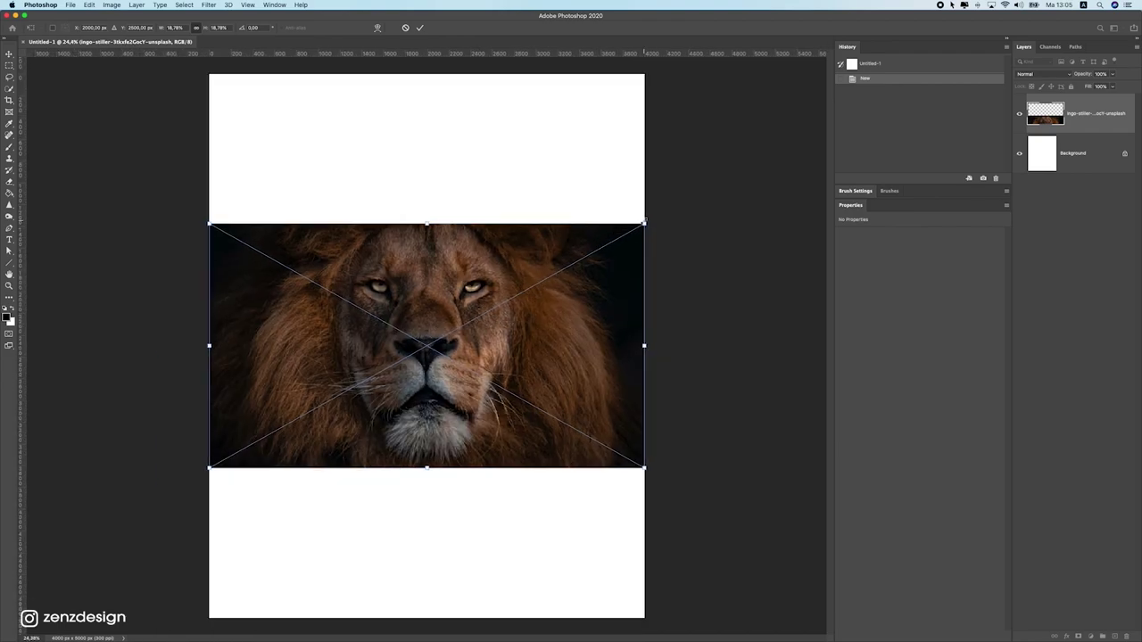
pyautogui.moveTo(643, 220); pyautogui.dragTo(915, 65)
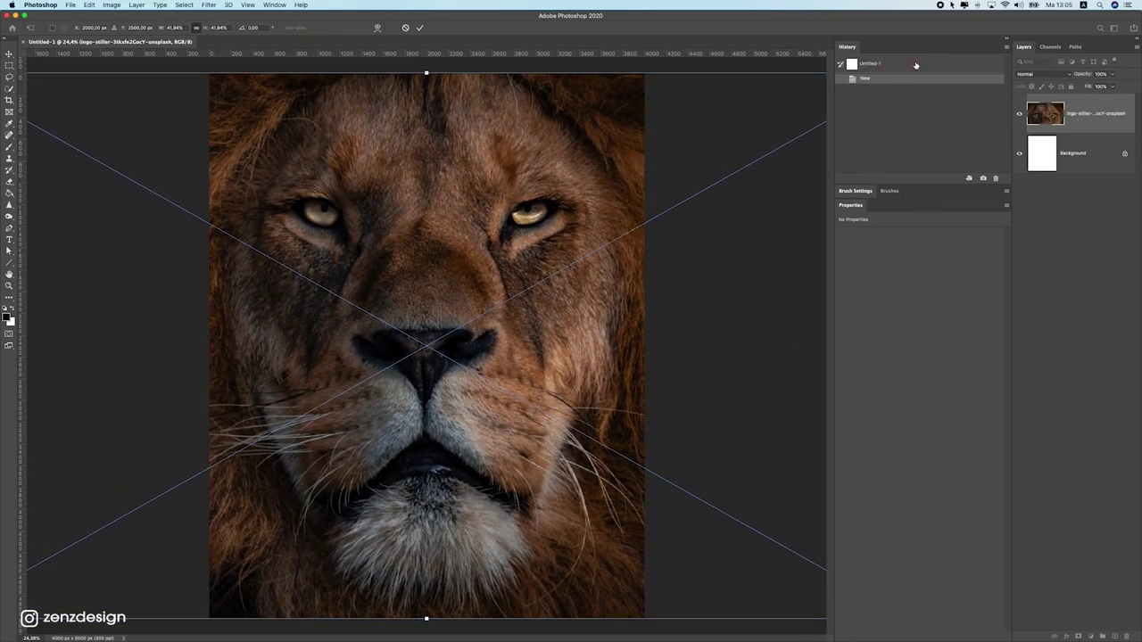
pyautogui.press('Return')
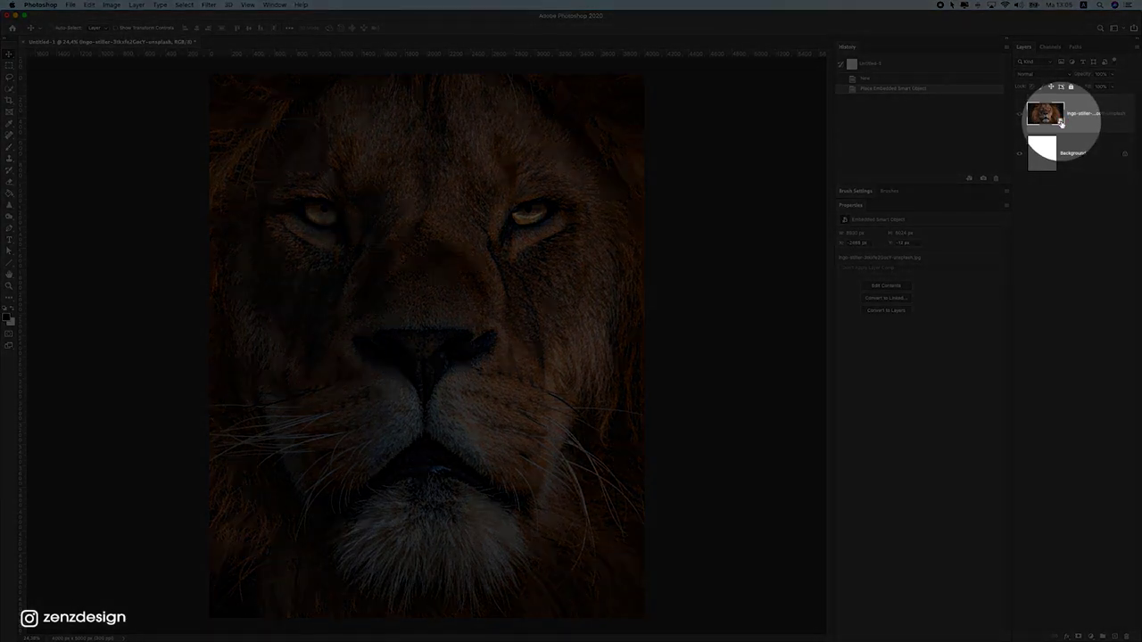
# Rasterize the placed lion photo layer
pyautogui.scroll(-5, 433, 261)
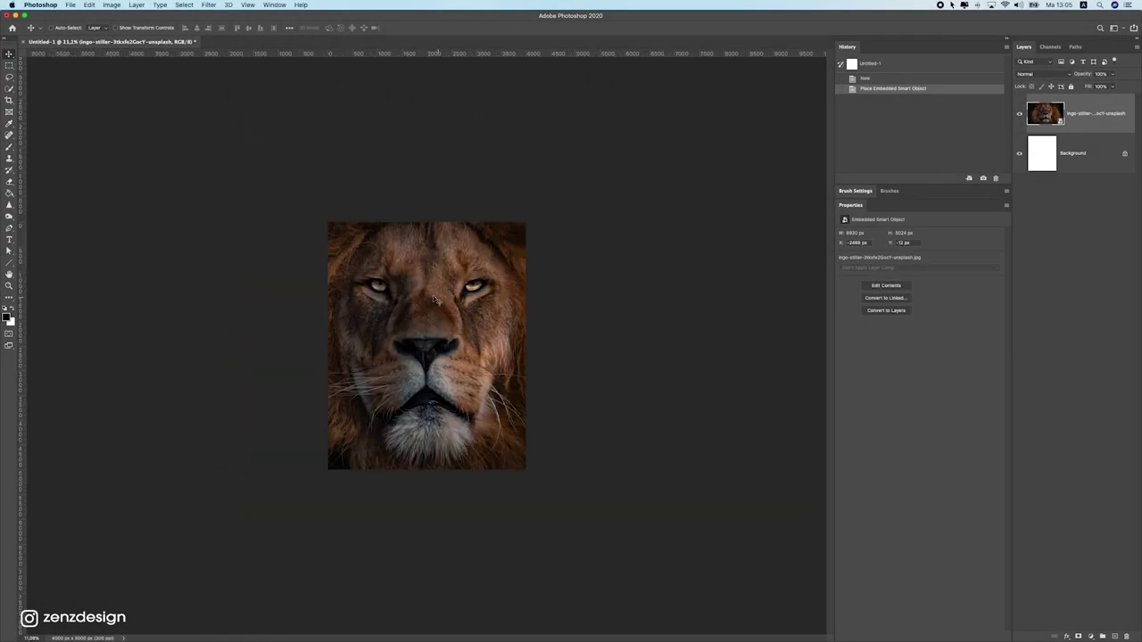
pyautogui.press('super+0')
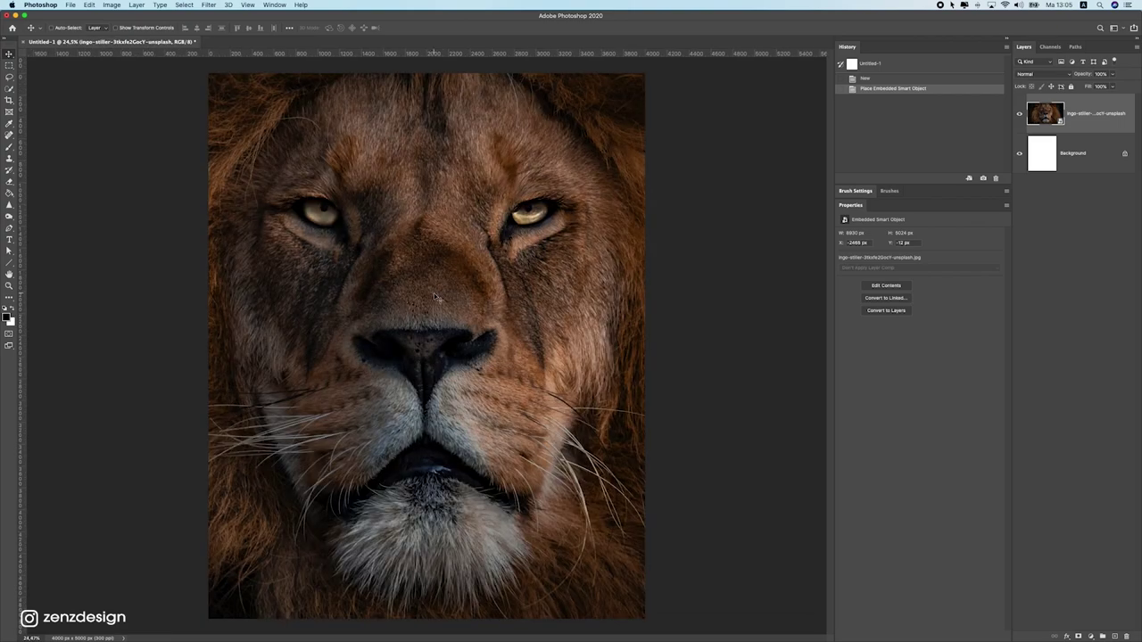
pyautogui.scroll(-2, 378, 276)
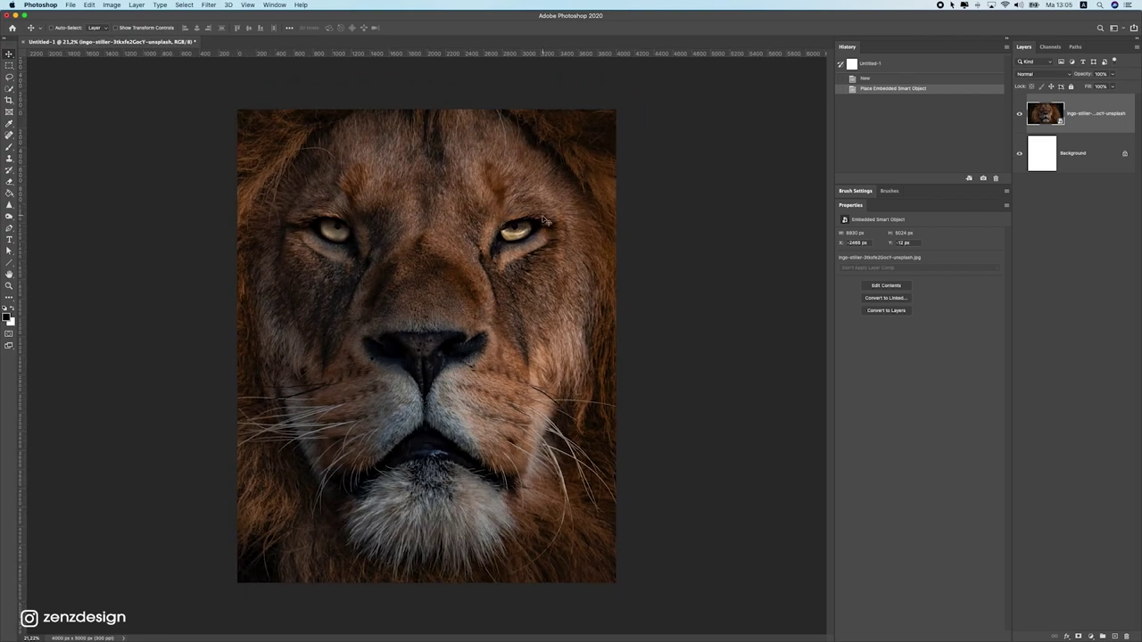
pyautogui.rightClick(1085, 113)
pyautogui.click(1023, 274)
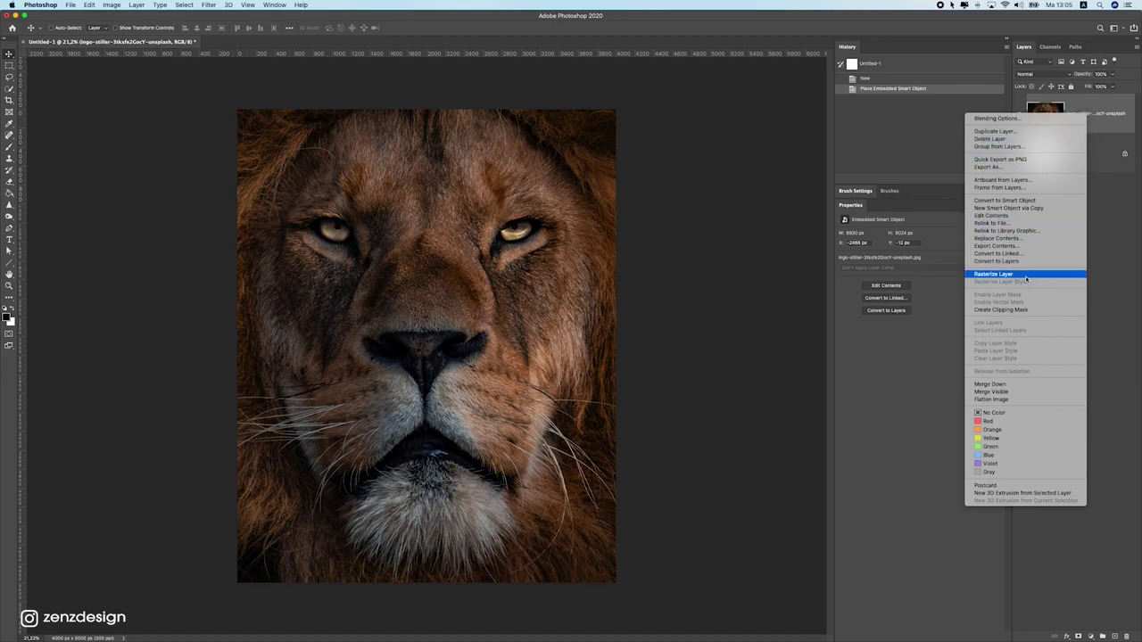
# Enlarge the rasterized lion layer beyond the canvas with Free Transform and commit the transformation
pyautogui.press('super+t')
pyautogui.press('super+minus')
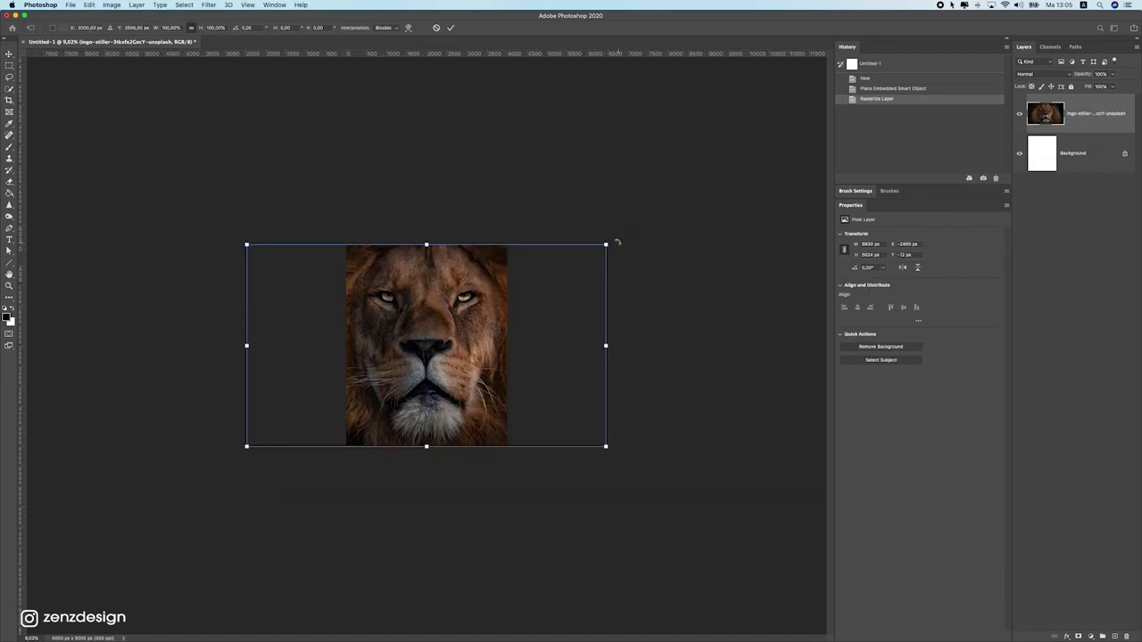
pyautogui.moveTo(605, 245); pyautogui.dragTo(650, 242)
pyautogui.press('Return')
pyautogui.press('super+t')
pyautogui.press('Return')
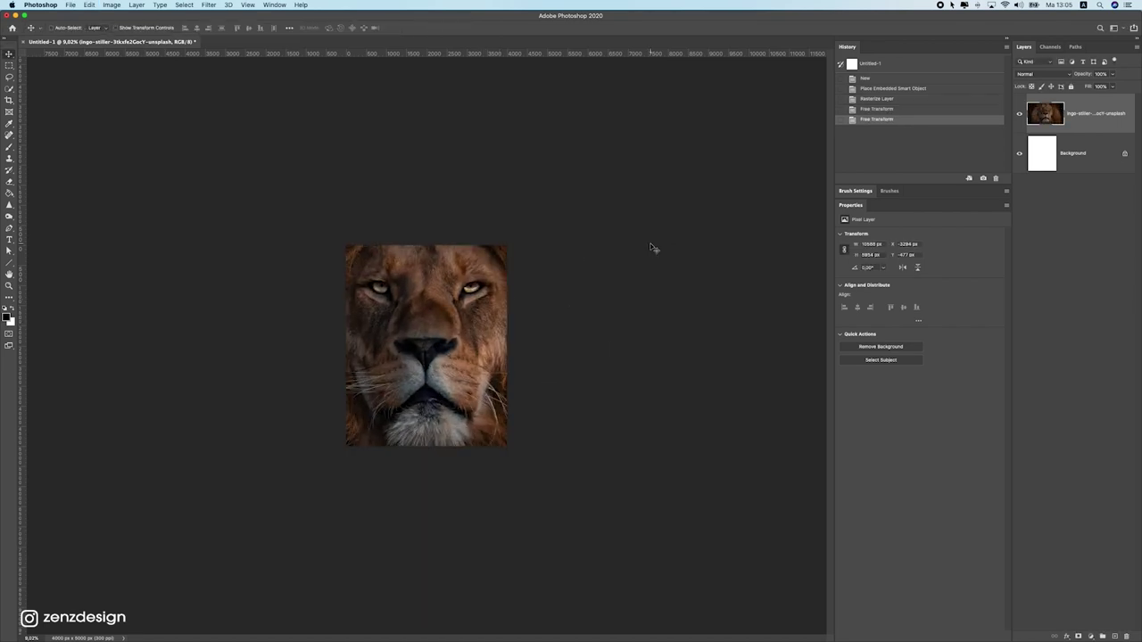
# Scale the rasterized lion layer repeatedly with Free Transform, enlarging it to about 1799% until the muzzle fills the canvas
pyautogui.press('super+0')
pyautogui.press('super+t')
pyautogui.press('super+0')
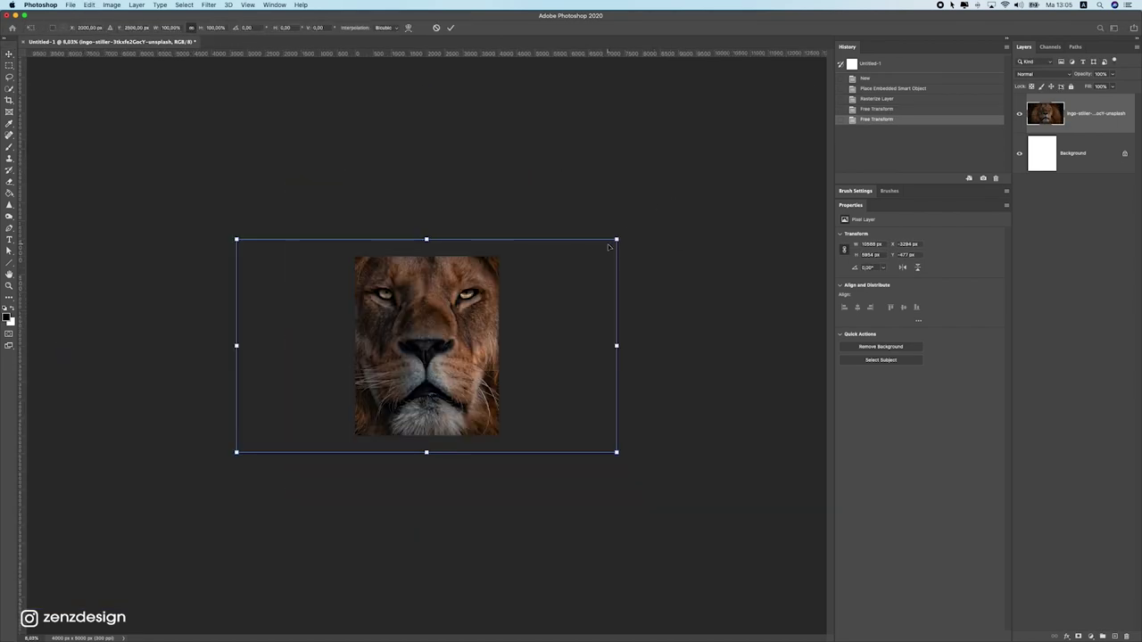
pyautogui.moveTo(611, 244); pyautogui.dragTo(807, 198)
pyautogui.press('Return')
pyautogui.press('super+t')
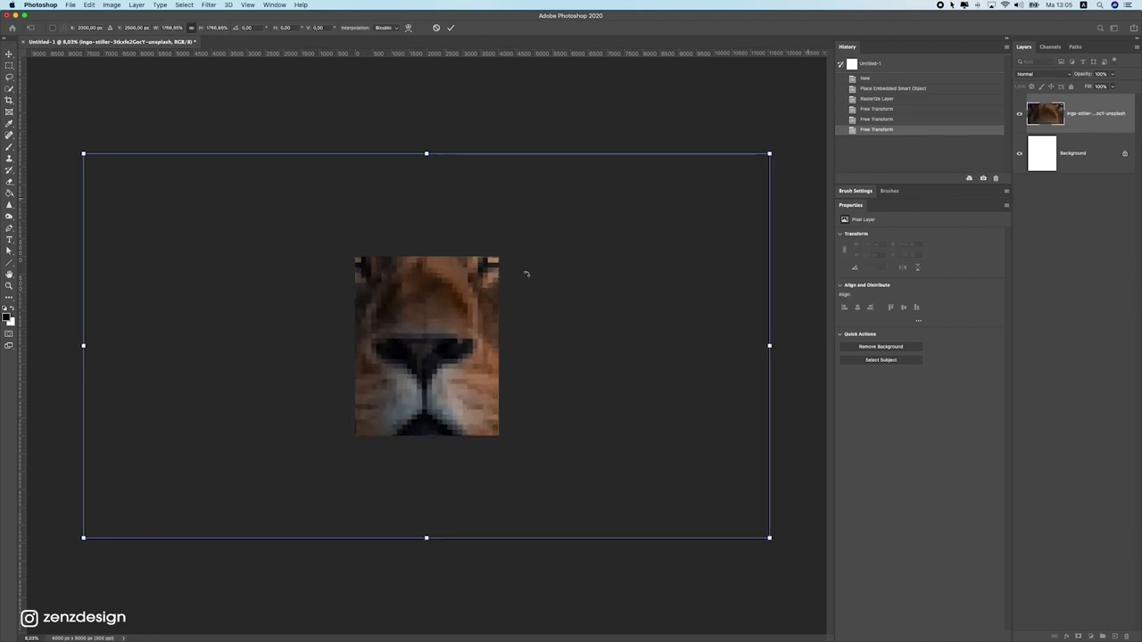
pyautogui.press('Return')
pyautogui.press('super+plus')
pyautogui.press('super+plus')
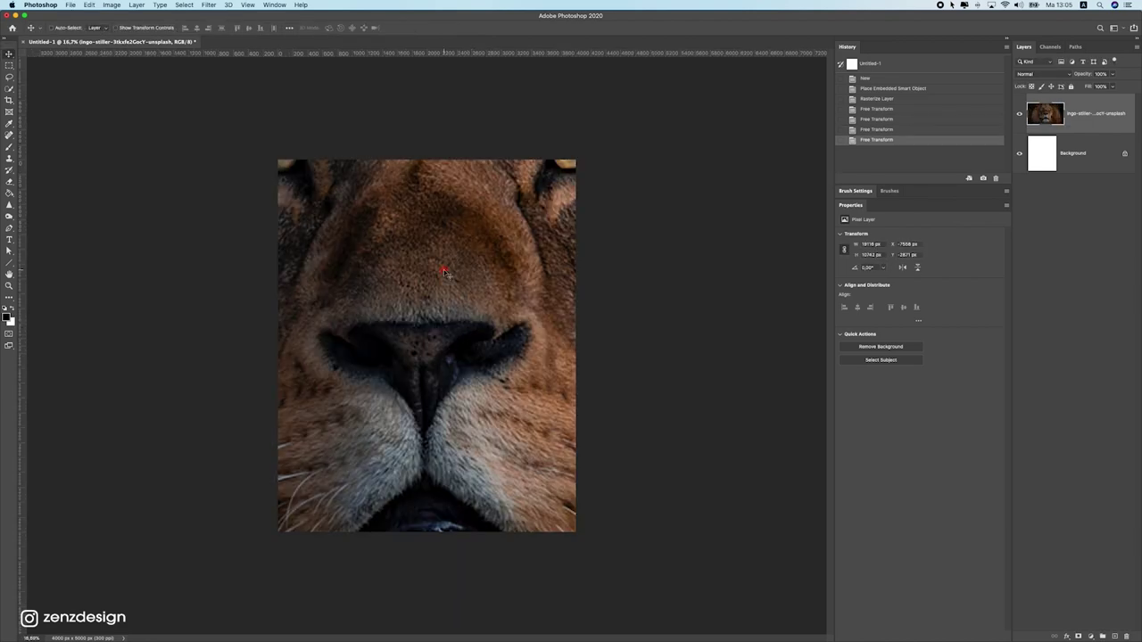
# Undo the lion layer's transformations and its rasterizing, back to the placed Smart Object
pyautogui.press('super+z')
pyautogui.press('super+z')
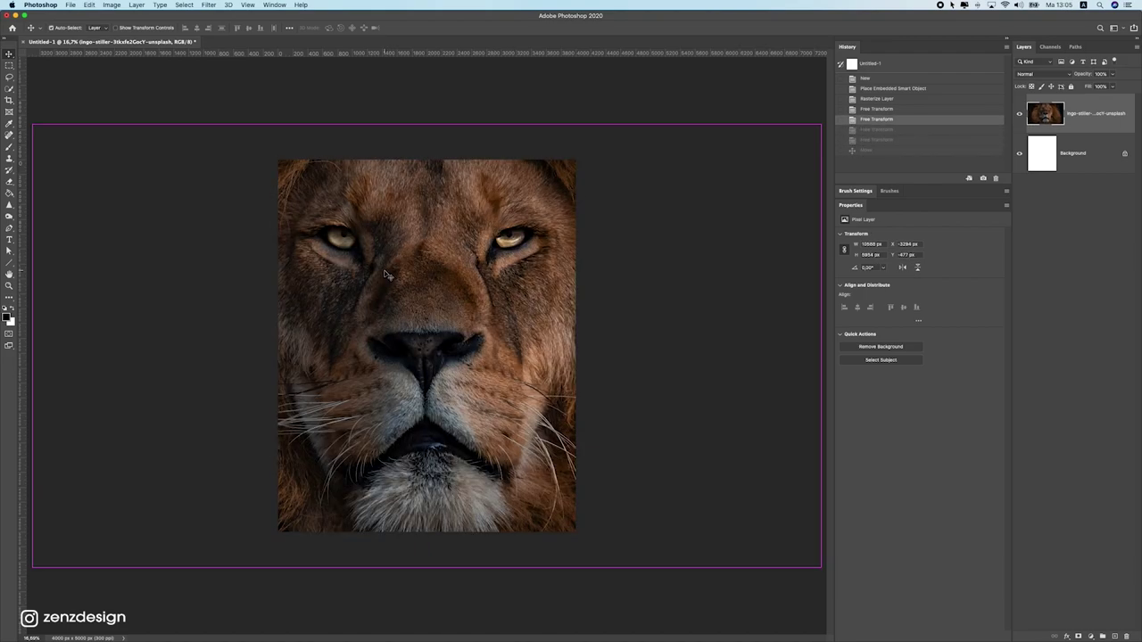
pyautogui.press('super+z')
pyautogui.press('super+z')
pyautogui.press('super+z')
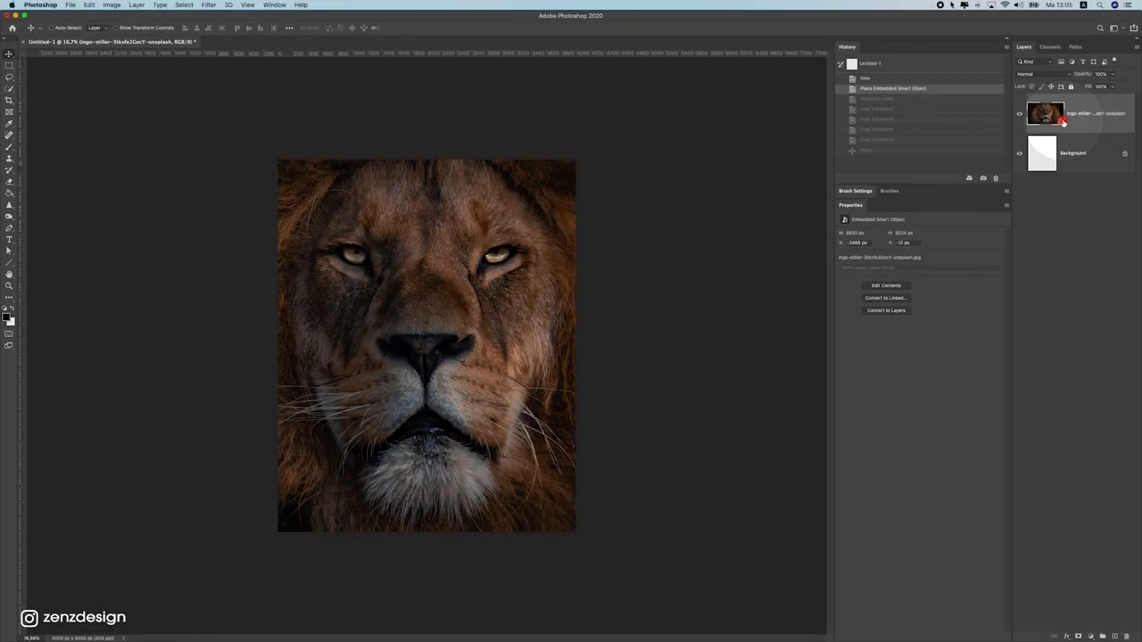
pyautogui.rightClick(1081, 127)
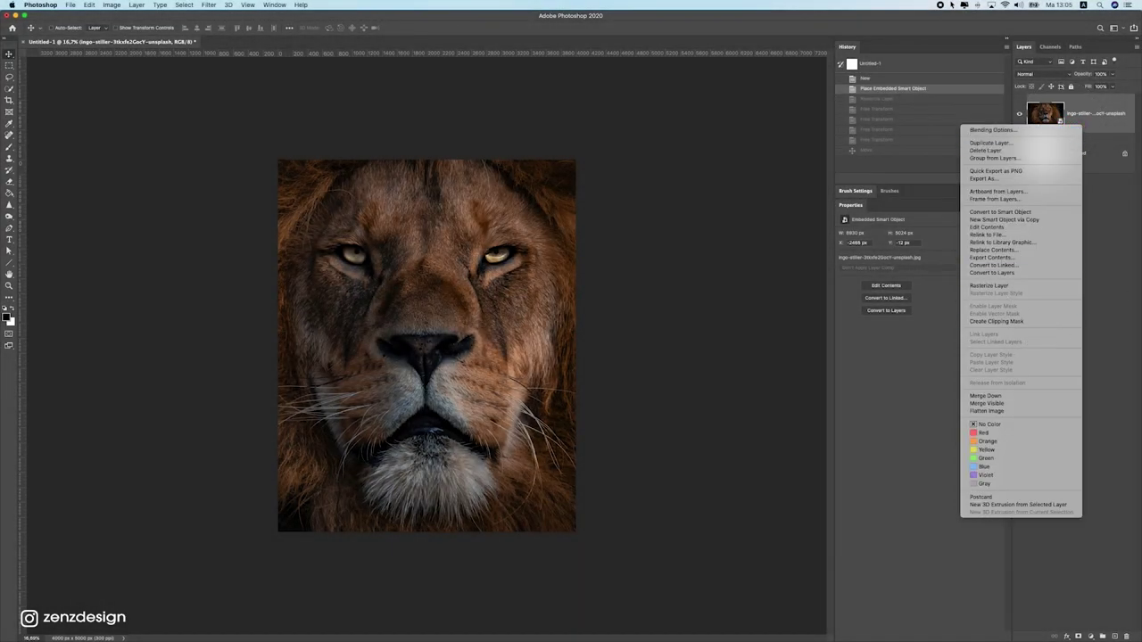
pyautogui.click(349, 257)
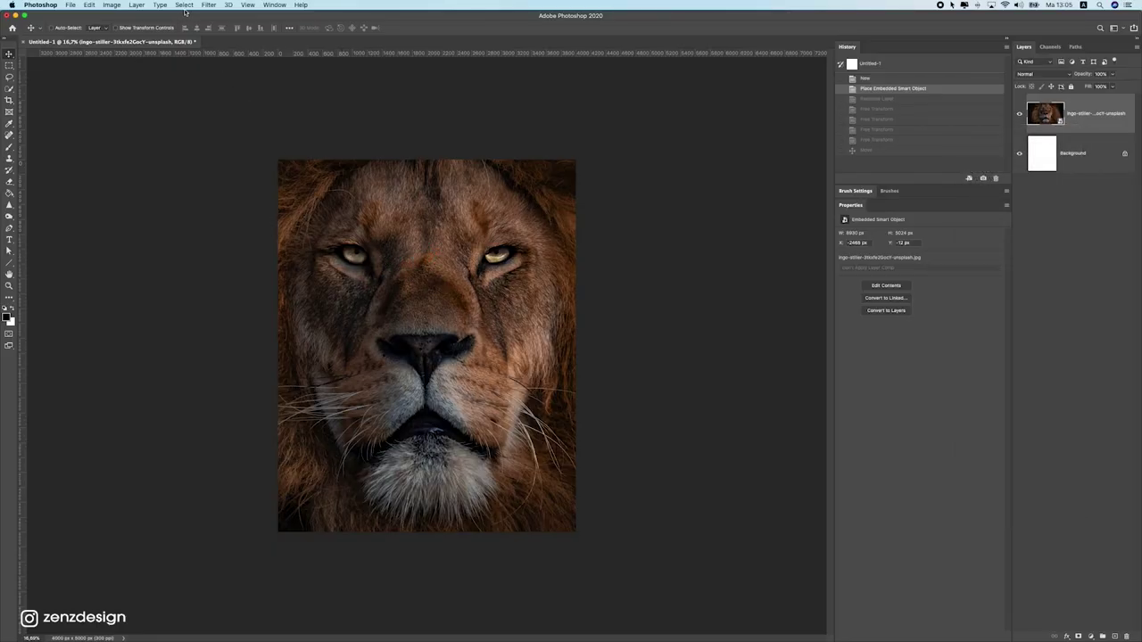
# Move the Photoshop window aside, close the Finder window and select the Mexican Bush Sage image on the desktop
pyautogui.moveTo(185, 15); pyautogui.dragTo(412, 15)
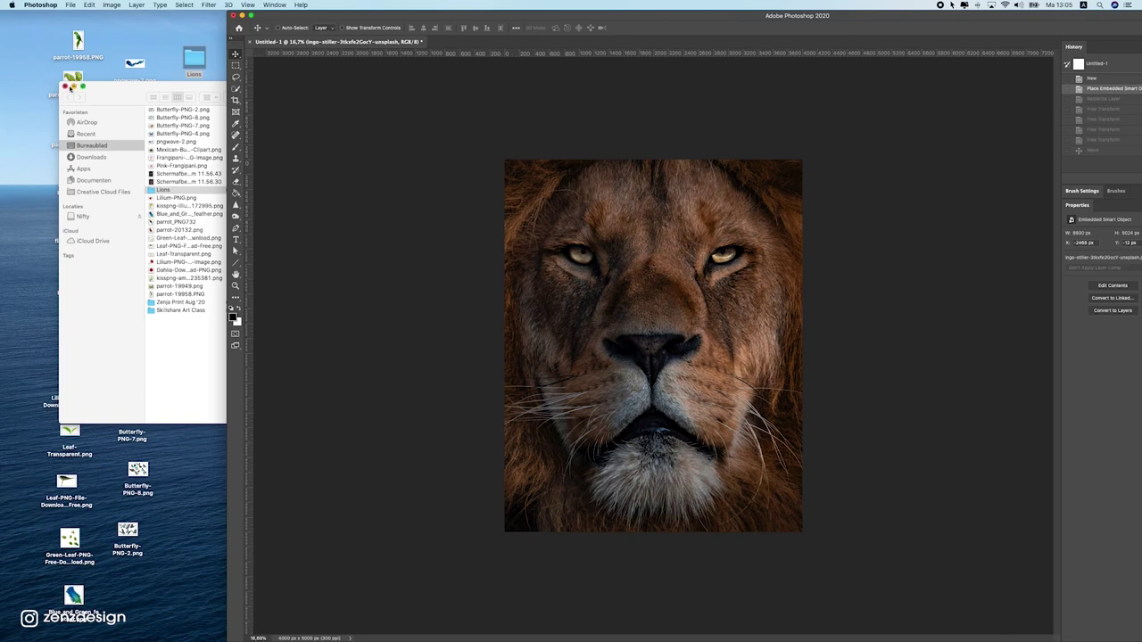
pyautogui.click(65, 86)
pyautogui.click(141, 188)
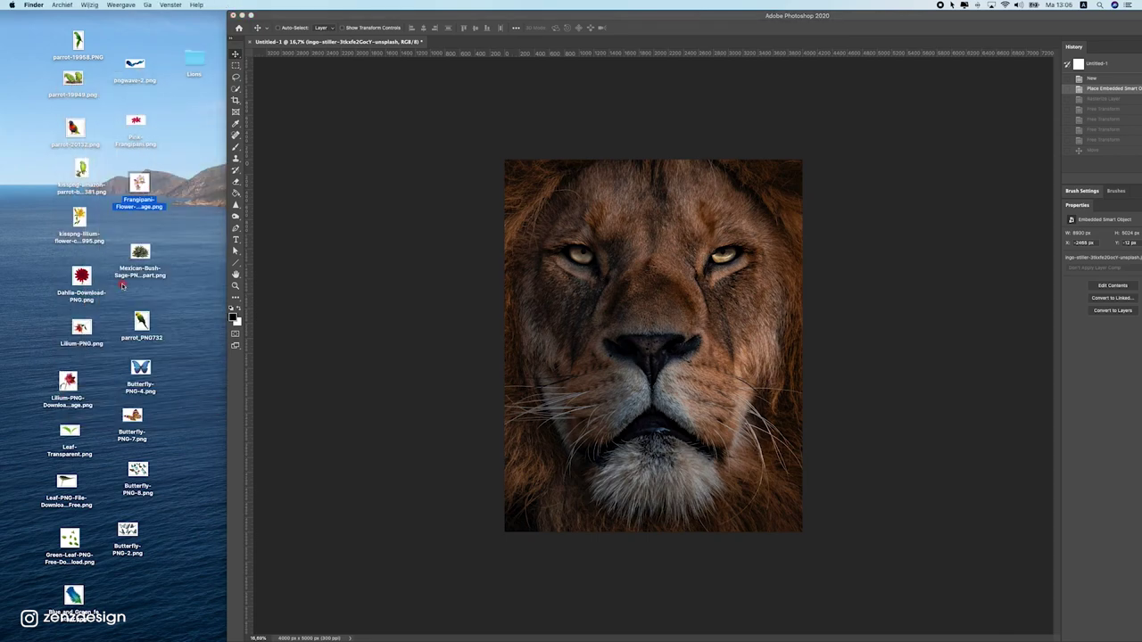
pyautogui.click(134, 252)
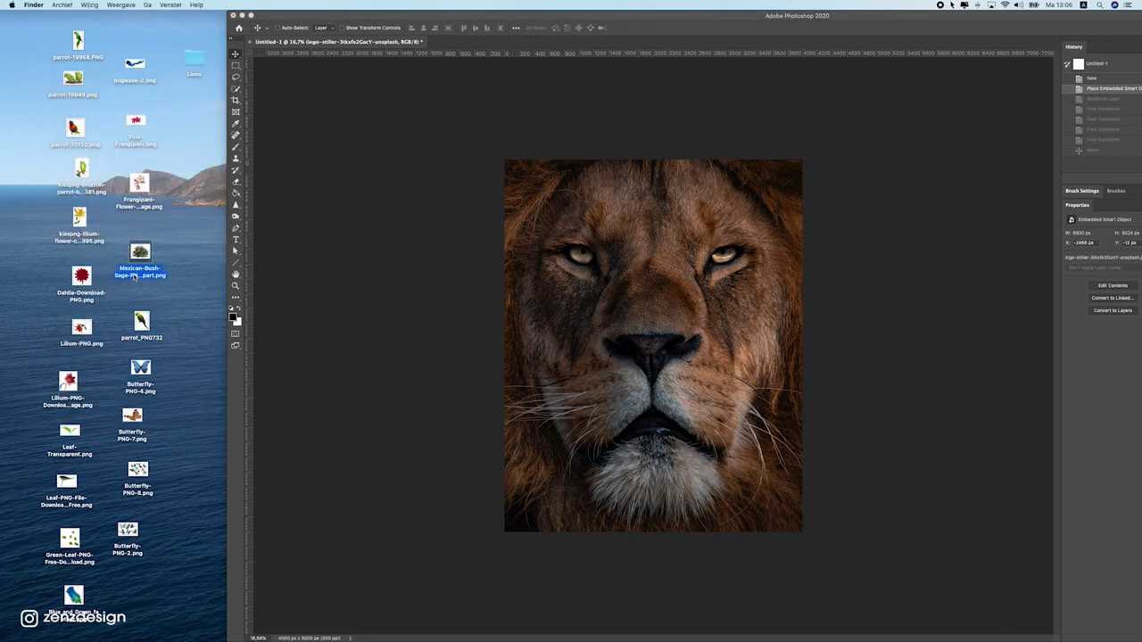
# Place the Mexican Bush Sage image in the document, enlarge it and position it in the lower-right corner of the canvas
pyautogui.moveTo(140, 253); pyautogui.dragTo(617, 313)
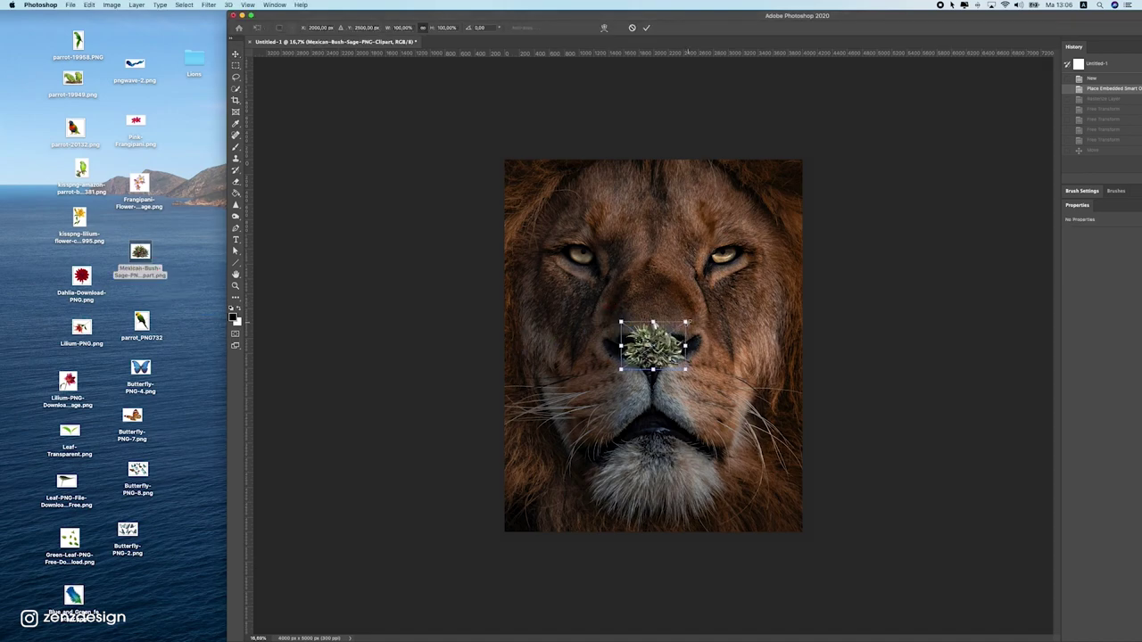
pyautogui.moveTo(688, 322); pyautogui.dragTo(885, 172)
pyautogui.moveTo(764, 228); pyautogui.dragTo(726, 416)
pyautogui.press('Return')
pyautogui.moveTo(651, 401); pyautogui.dragTo(777, 428)
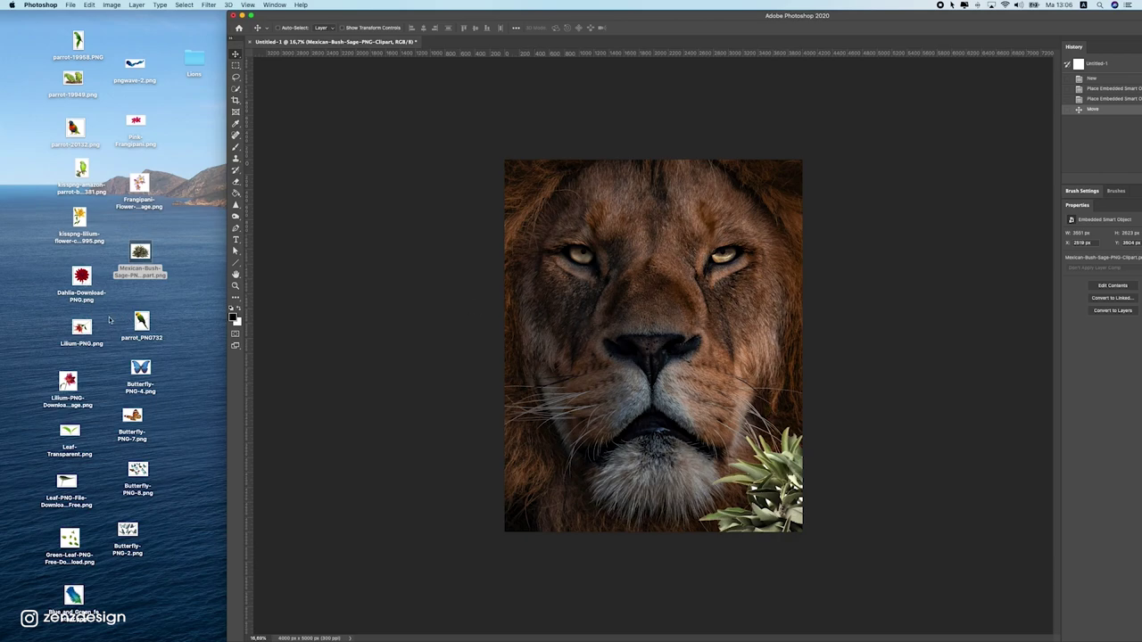
# Place Lilium-PNG.png from the desktop, rotate and scale the lily, and position it in the canvas's lower-left corner
pyautogui.moveTo(80, 329); pyautogui.dragTo(544, 307)
pyautogui.moveTo(790, 259); pyautogui.dragTo(718, 478)
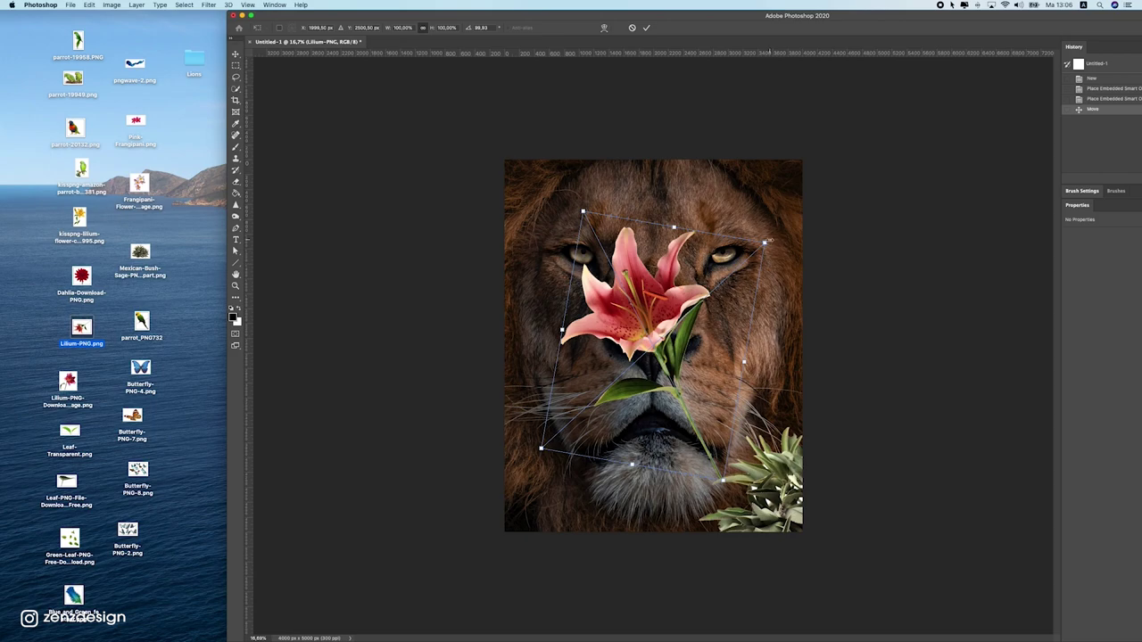
pyautogui.moveTo(766, 242); pyautogui.dragTo(637, 419)
pyautogui.moveTo(569, 440); pyautogui.dragTo(534, 445)
pyautogui.doubleClick(533, 437)
# Place the Lilium-PNG-Download-Image at about 83.9% scale along the canvas's lower edge, beside the first lily
pyautogui.moveTo(68, 382); pyautogui.dragTo(553, 294)
pyautogui.moveTo(735, 255); pyautogui.dragTo(657, 494)
pyautogui.moveTo(613, 540); pyautogui.dragTo(627, 492)
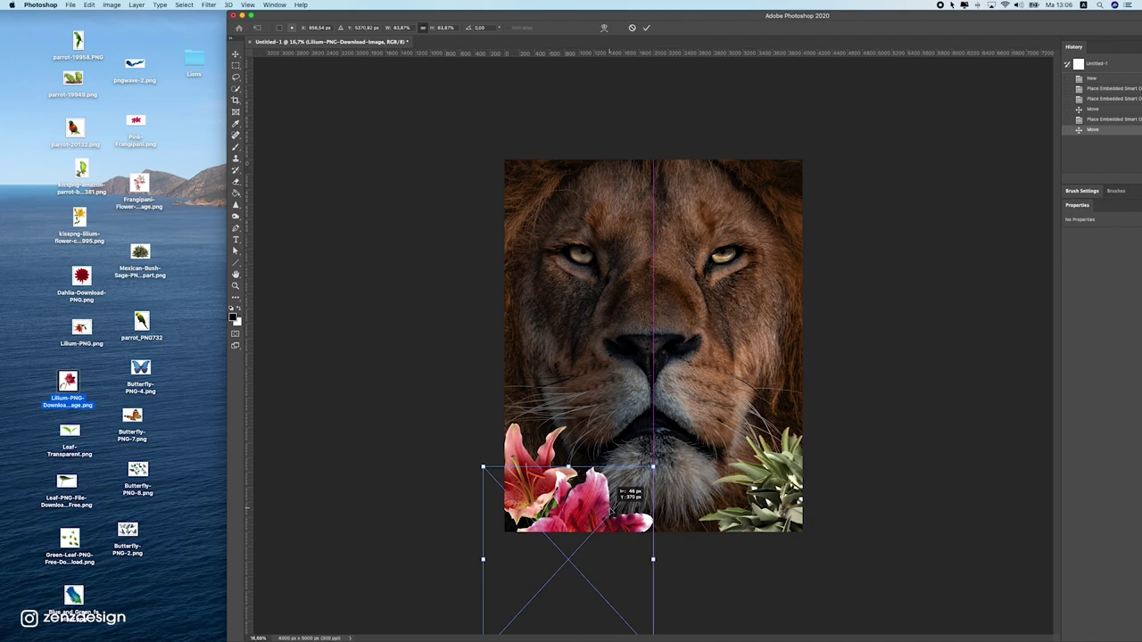
pyautogui.press('Return')
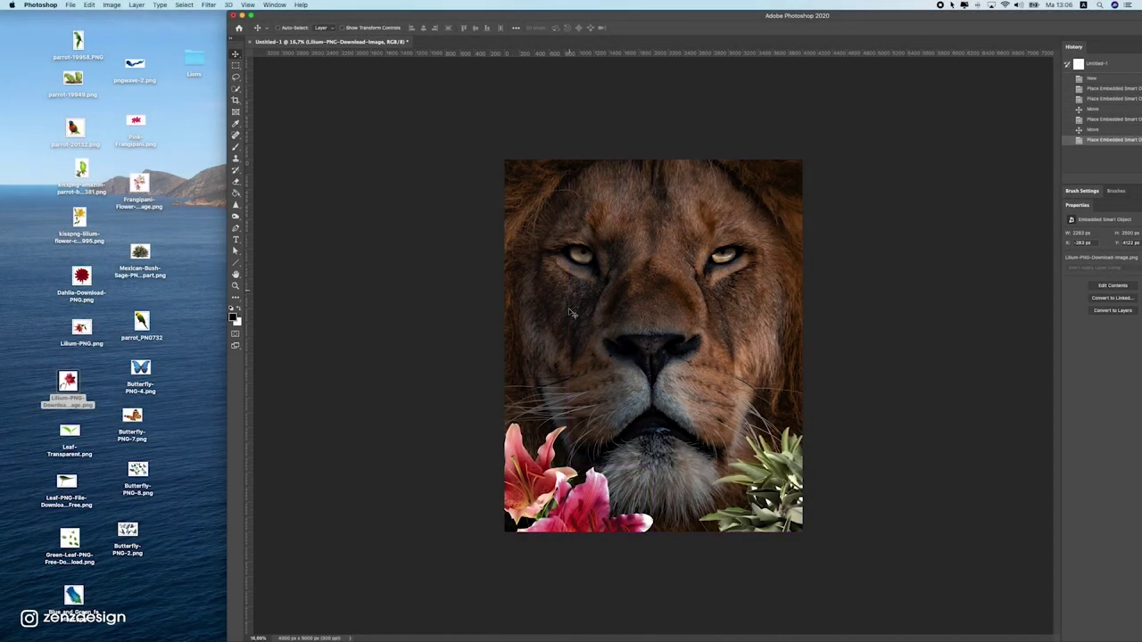
# Place the yellow kisspng lilium flower image and position it at the canvas's lower edge, between the pink lily and the sage leaves
pyautogui.click(73, 321)
pyautogui.click(81, 398)
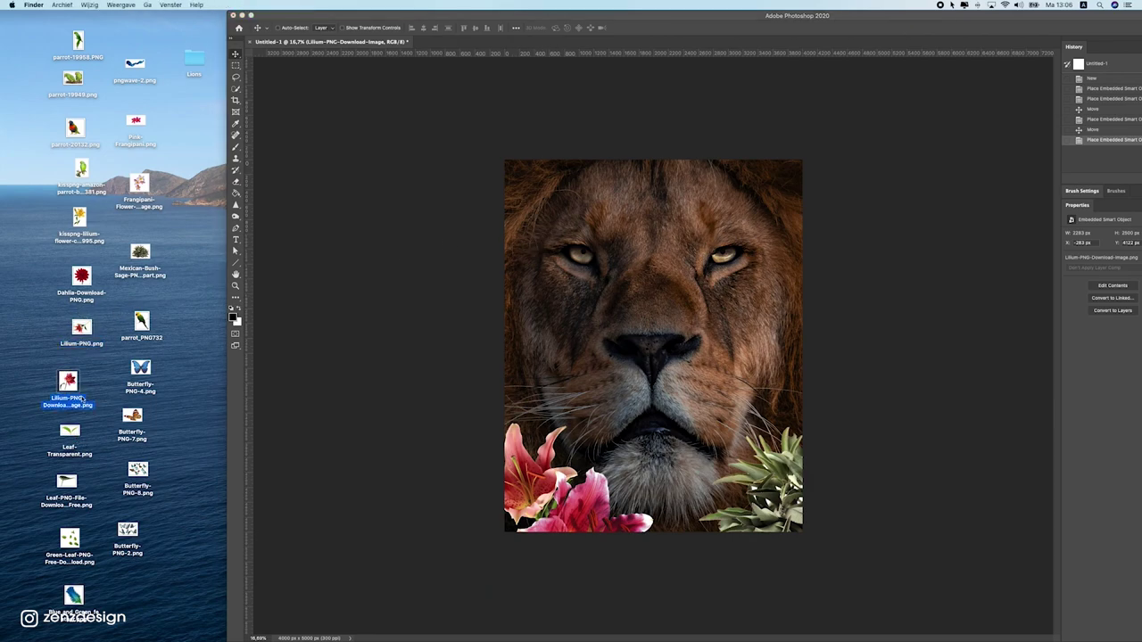
pyautogui.click(85, 500)
pyautogui.click(71, 542)
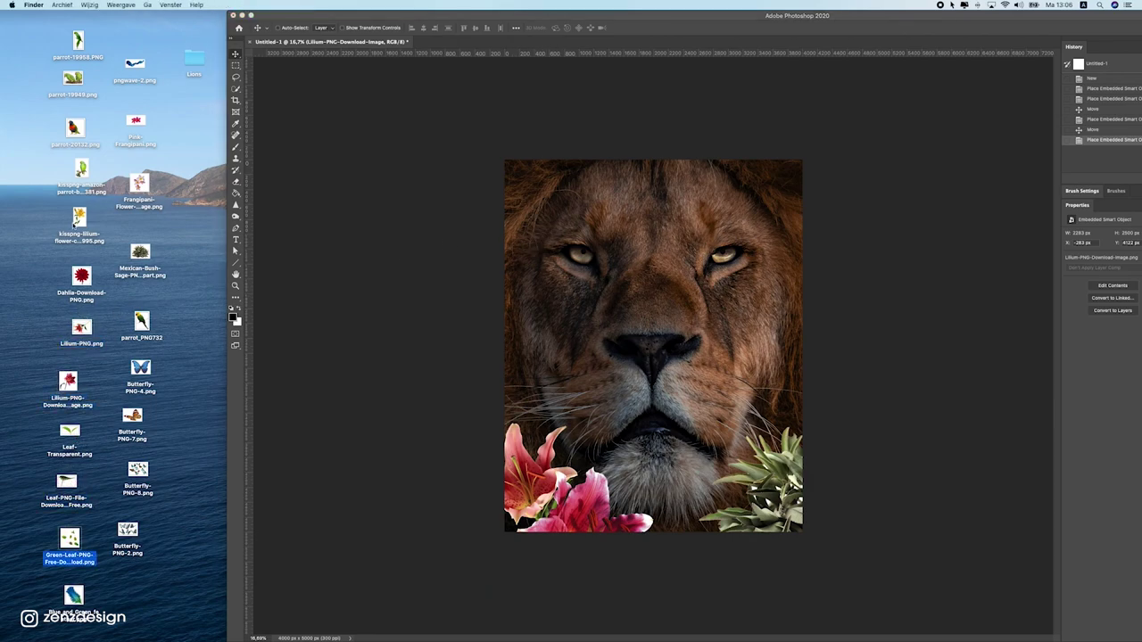
pyautogui.moveTo(75, 219); pyautogui.dragTo(482, 277)
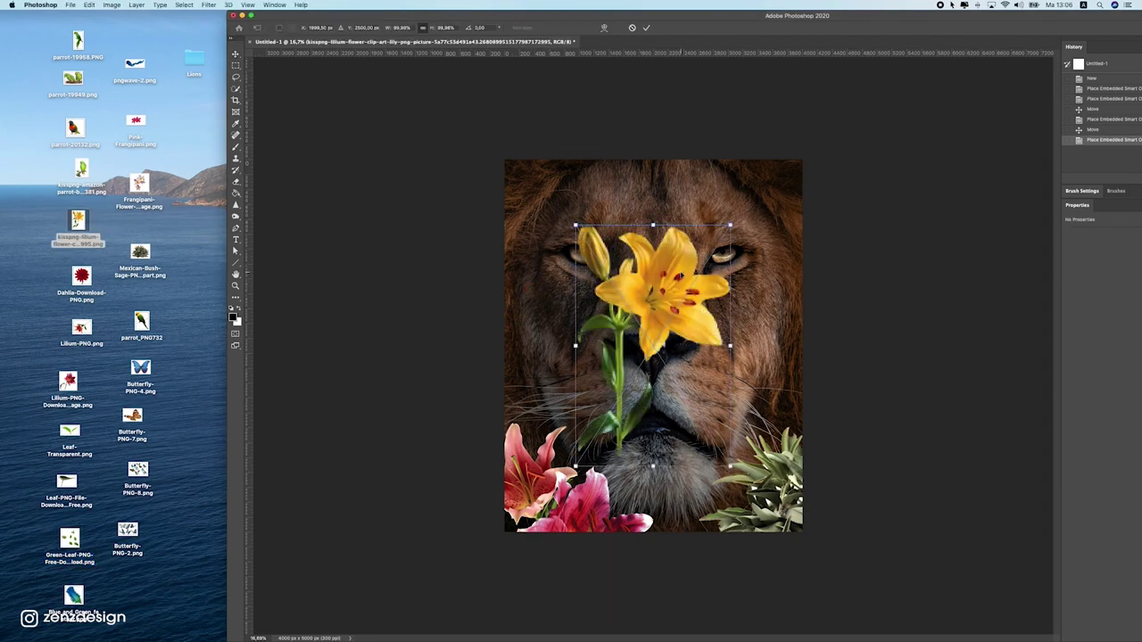
pyautogui.moveTo(660, 294); pyautogui.dragTo(675, 491)
pyautogui.press('Return')
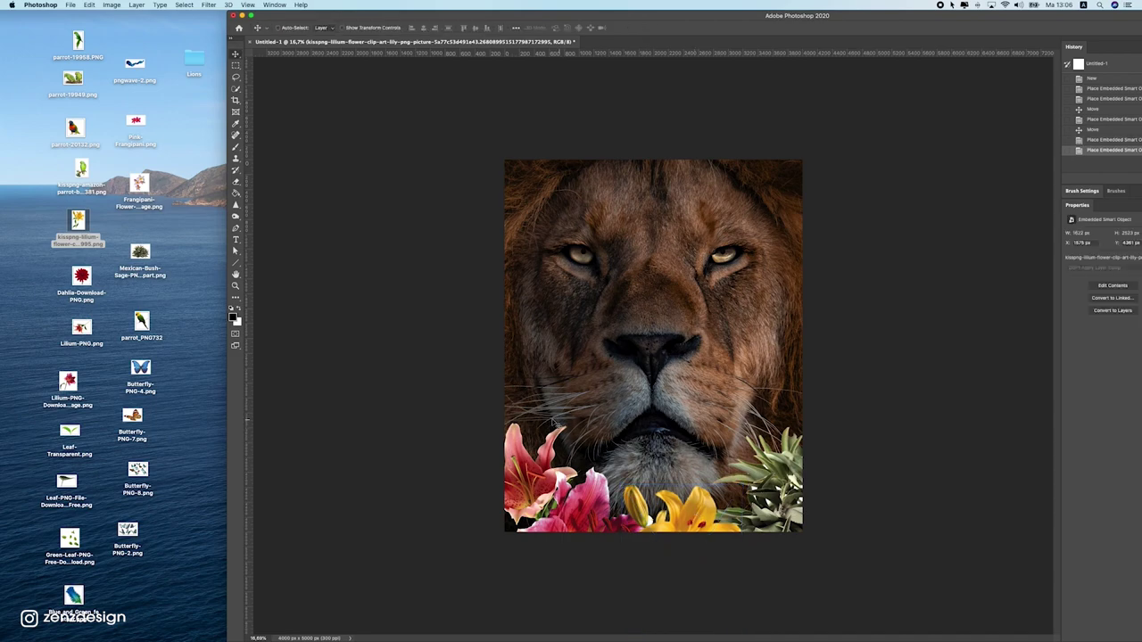
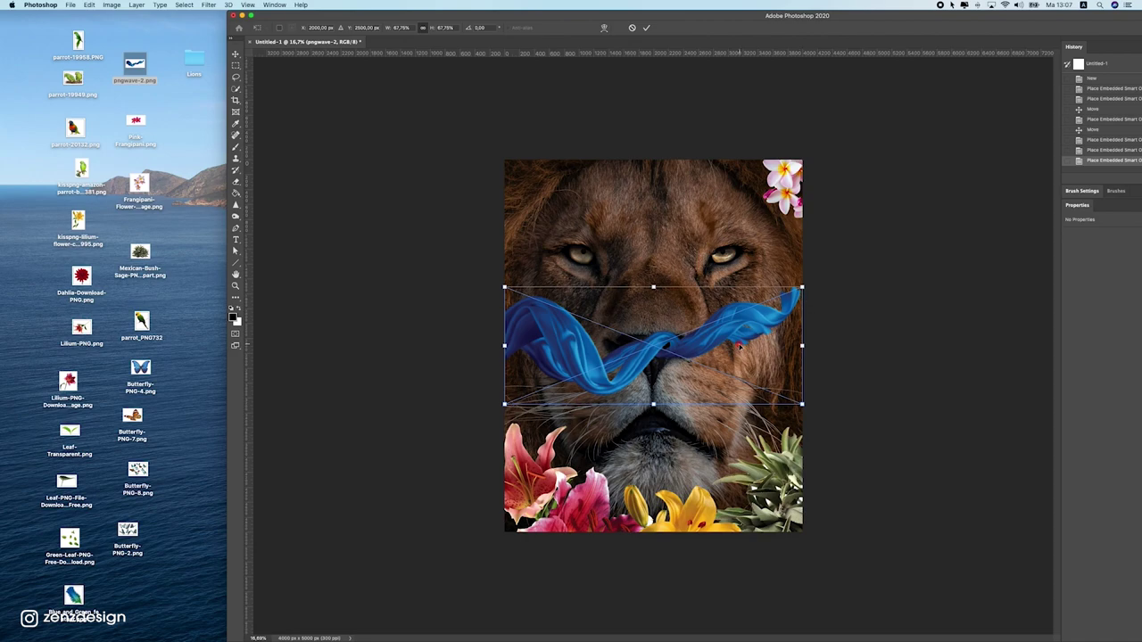
# Enlarge the blue fabric image (pngwave-2) and position it along the canvas's upper edge, and select the frangipani flower layer
pyautogui.moveTo(792, 121); pyautogui.dragTo(821, 112)
pyautogui.moveTo(870, 163); pyautogui.dragTo(870, 230)
pyautogui.moveTo(720, 229); pyautogui.dragTo(709, 202)
pyautogui.press('Return')
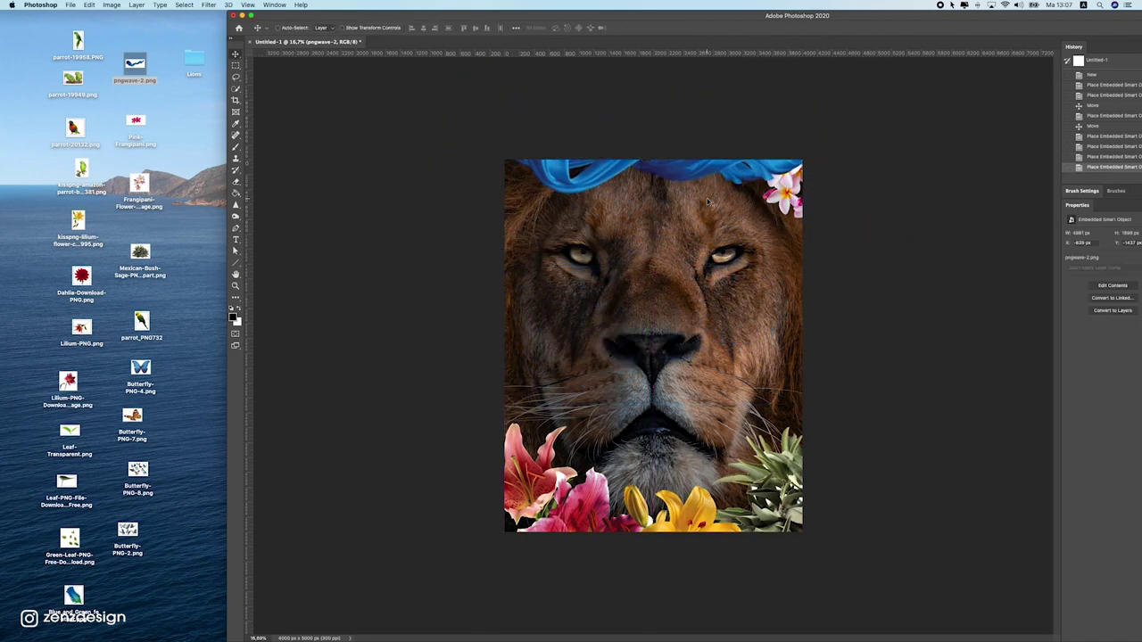
pyautogui.click(782, 205)
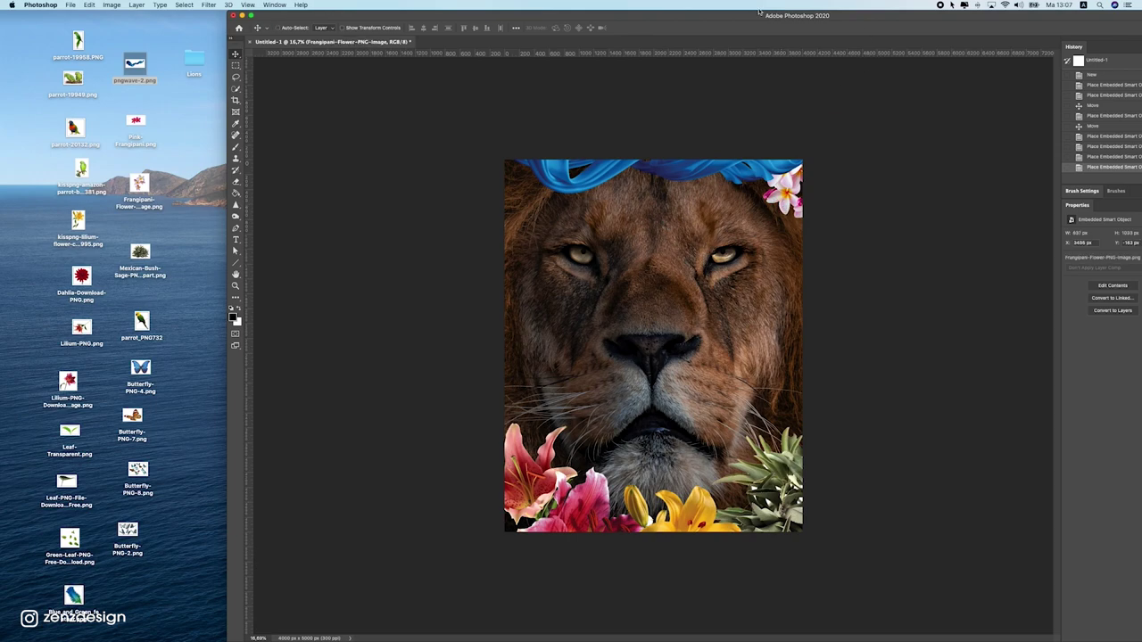
# Place Pink-Frangipani.png from the desktop, transform it, and position it on the canvas's right edge below the white frangipani
pyautogui.moveTo(138, 185); pyautogui.dragTo(114, 207)
pyautogui.click(141, 259)
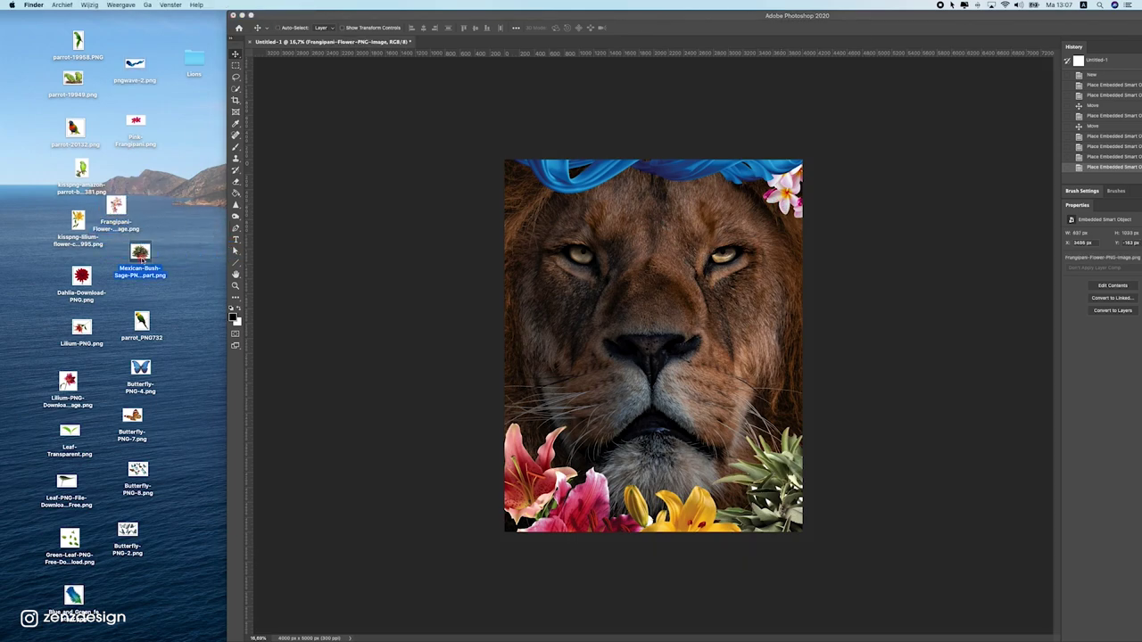
pyautogui.moveTo(134, 121); pyautogui.dragTo(681, 221)
pyautogui.press('Return')
pyautogui.press('super+t')
pyautogui.press('Return')
pyautogui.moveTo(772, 275); pyautogui.dragTo(829, 255)
# Place Frangipani-Flower-PNG-Image a second time, on the canvas's left edge just above the lower-left lily
pyautogui.moveTo(124, 207); pyautogui.dragTo(517, 369)
pyautogui.press('Return')
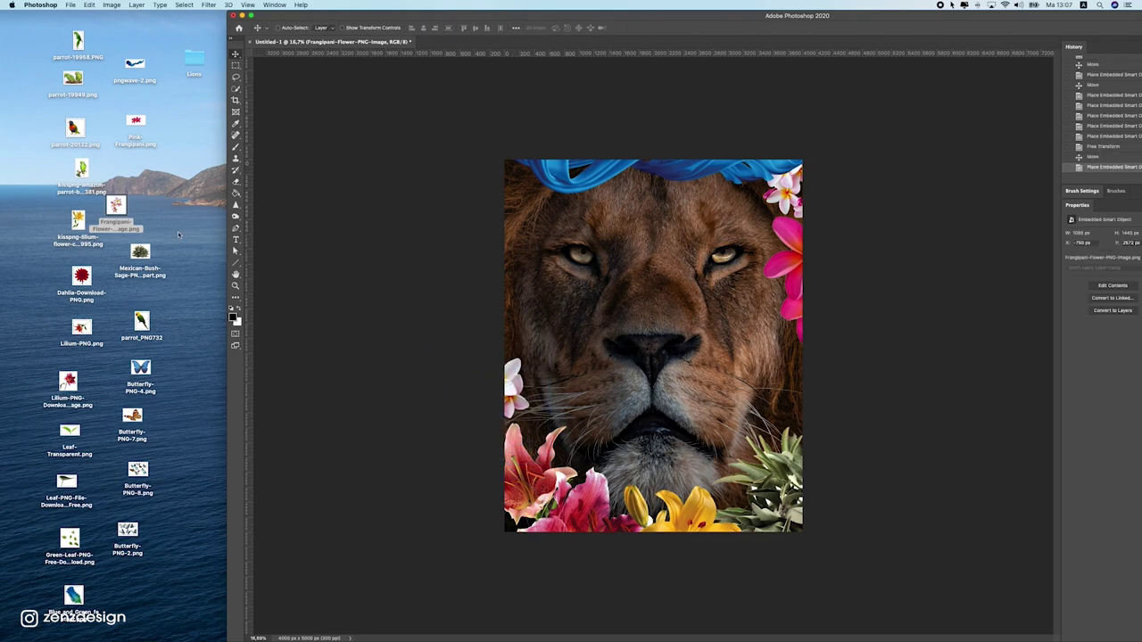
pyautogui.click(134, 339)
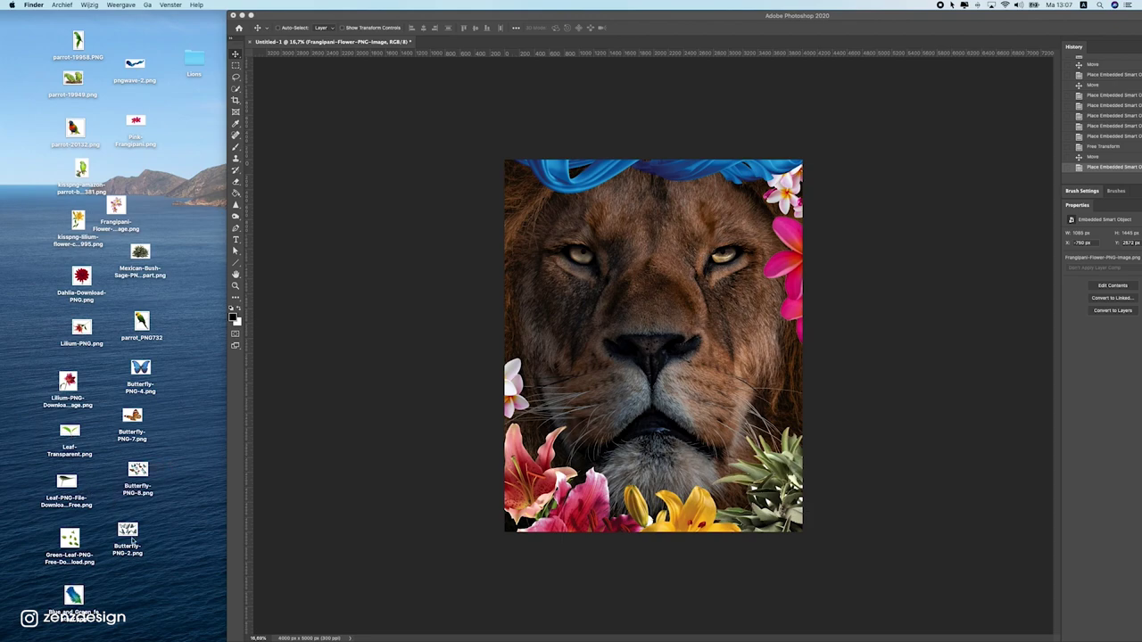
# Place Dahlia-Download-PNG, scale it down, and position the red dahlia in the canvas's upper-left corner
pyautogui.moveTo(82, 276); pyautogui.dragTo(559, 190)
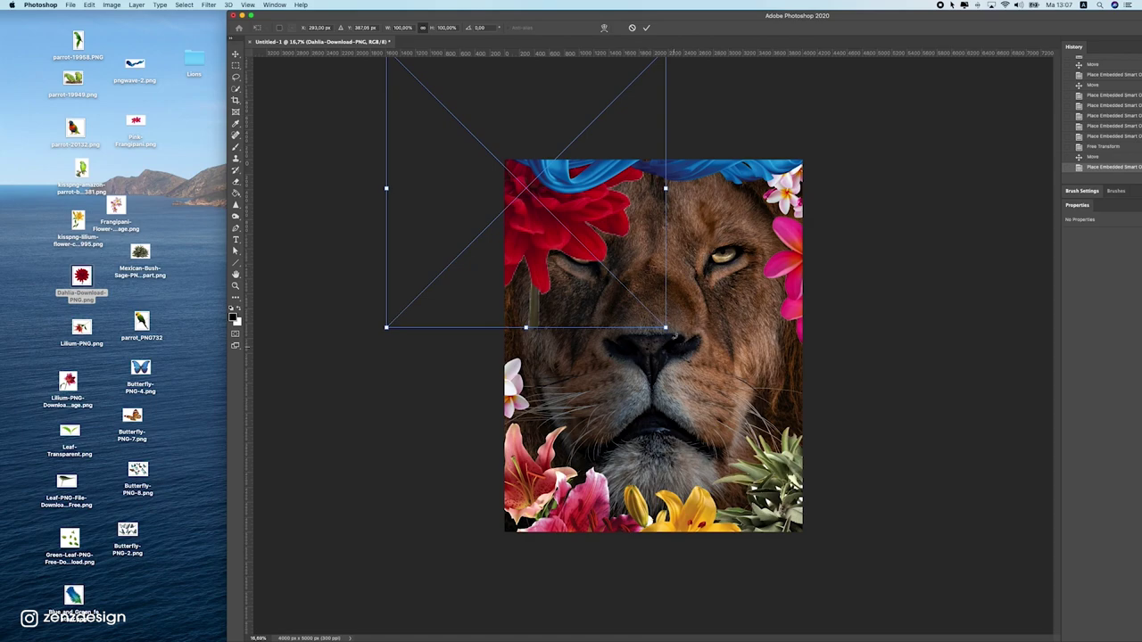
pyautogui.moveTo(667, 326); pyautogui.dragTo(572, 232)
pyautogui.moveTo(636, 187); pyautogui.dragTo(597, 284)
pyautogui.press('Return')
pyautogui.moveTo(519, 187); pyautogui.dragTo(526, 219)
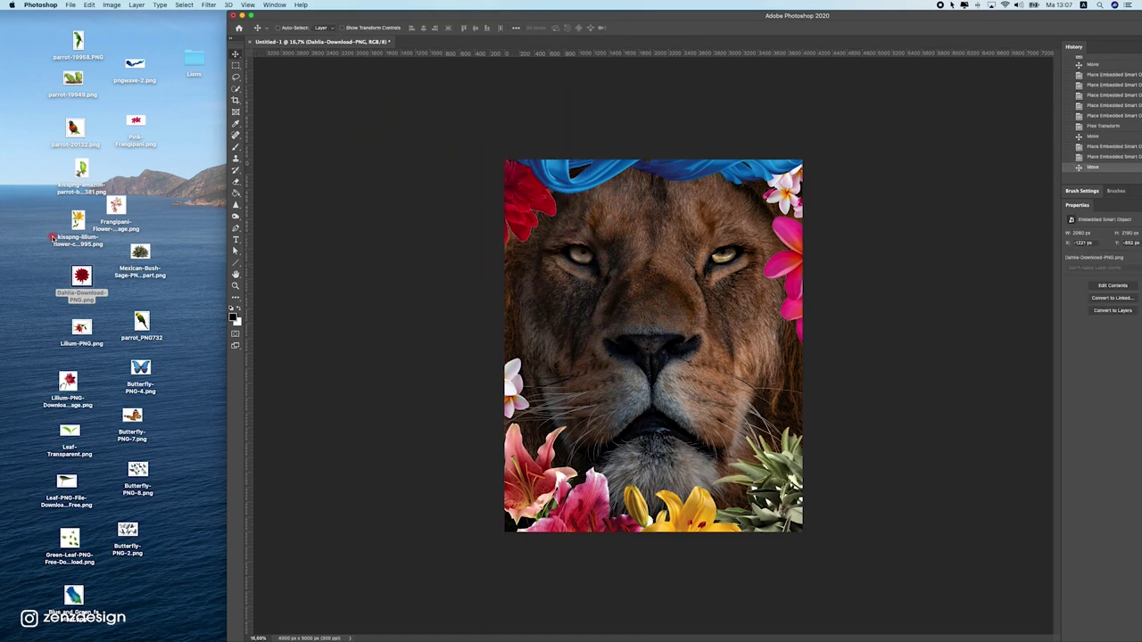
pyautogui.click(115, 206)
pyautogui.click(135, 66)
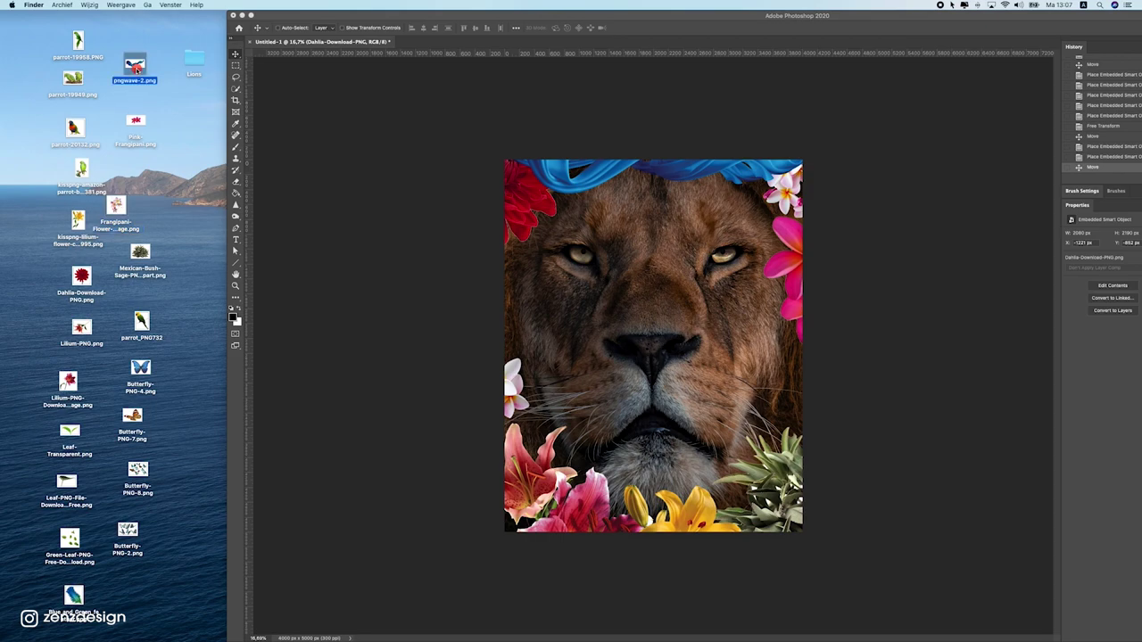
pyautogui.click(133, 431)
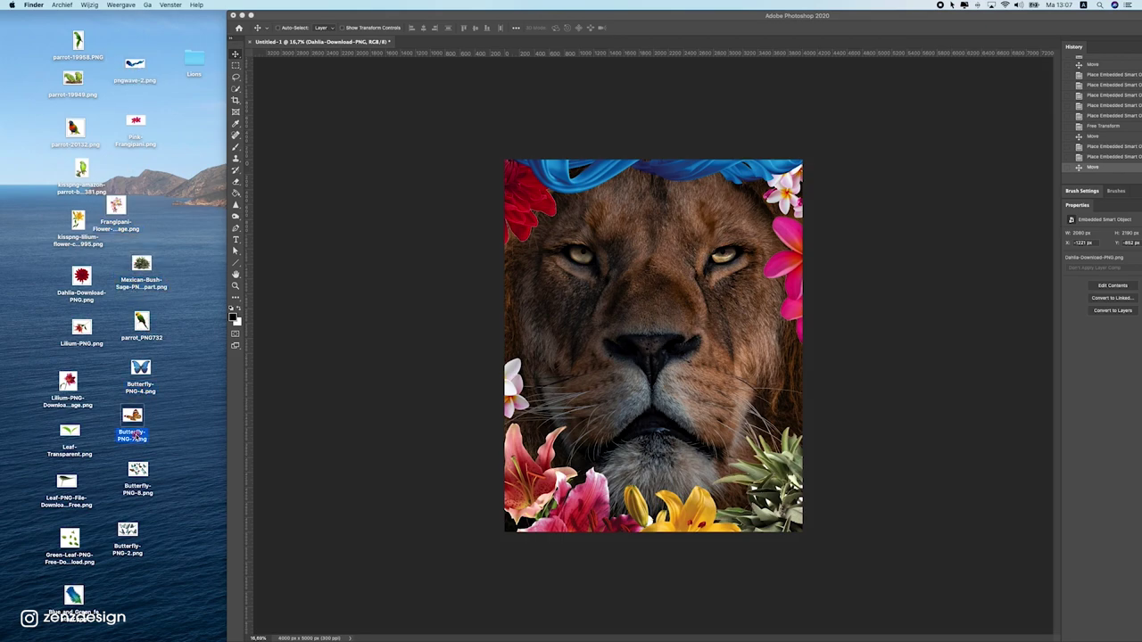
# Place Leaf-Transparent.png and position the bright green leaf on the canvas's right edge, just above the sage leaves
pyautogui.moveTo(70, 430); pyautogui.dragTo(357, 434)
pyautogui.moveTo(685, 331); pyautogui.dragTo(820, 295)
pyautogui.moveTo(754, 310); pyautogui.dragTo(828, 387)
pyautogui.press('Return')
pyautogui.moveTo(761, 373); pyautogui.dragTo(826, 425)
pyautogui.moveTo(795, 389); pyautogui.dragTo(804, 380)
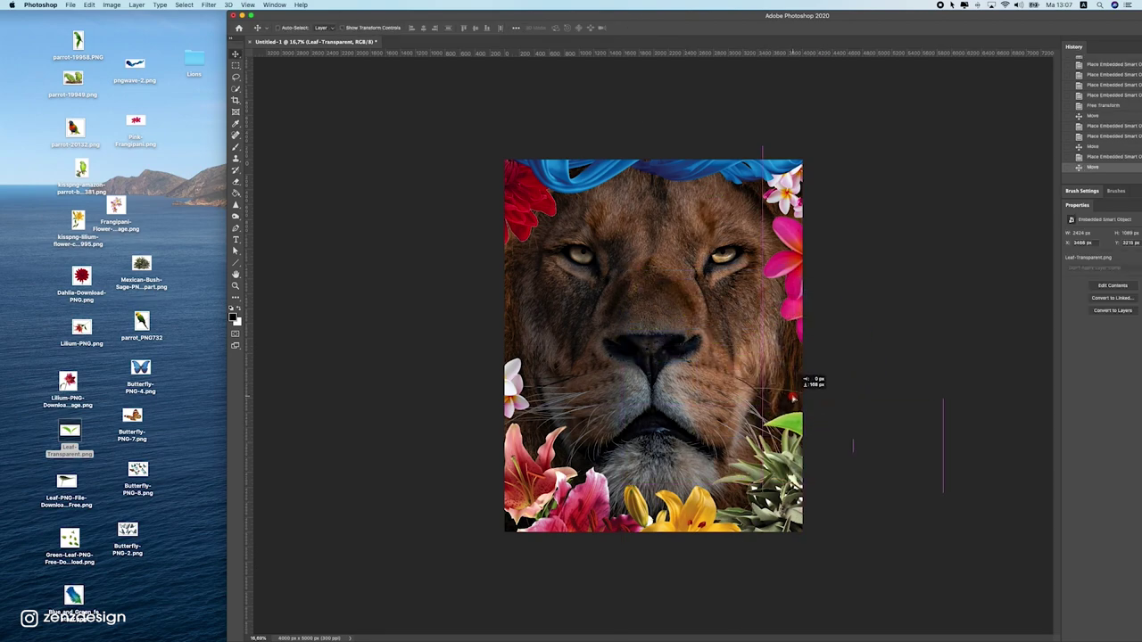
# Place Leaf-PNG-File-Download-Free, rotate it upright, and position it on the right edge between the pink frangipani and the green leaf
pyautogui.moveTo(66, 486); pyautogui.dragTo(482, 234)
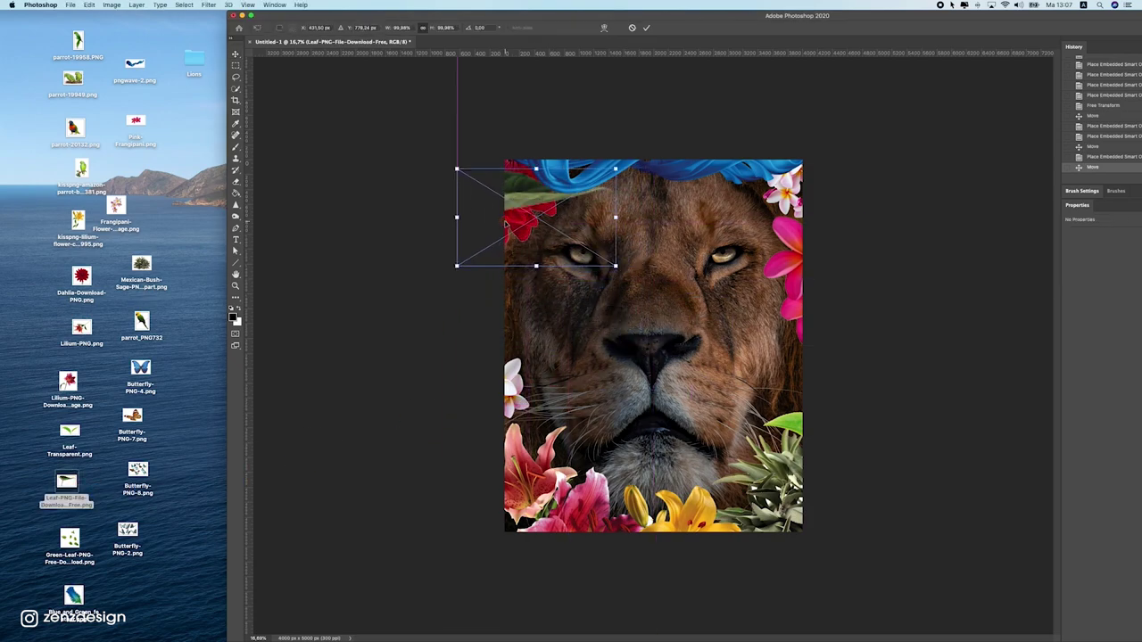
pyautogui.press('Return')
pyautogui.moveTo(558, 214); pyautogui.dragTo(864, 337)
pyautogui.press('super+t')
pyautogui.moveTo(930, 401); pyautogui.dragTo(888, 250)
pyautogui.press('Return')
pyautogui.moveTo(813, 365); pyautogui.dragTo(789, 328)
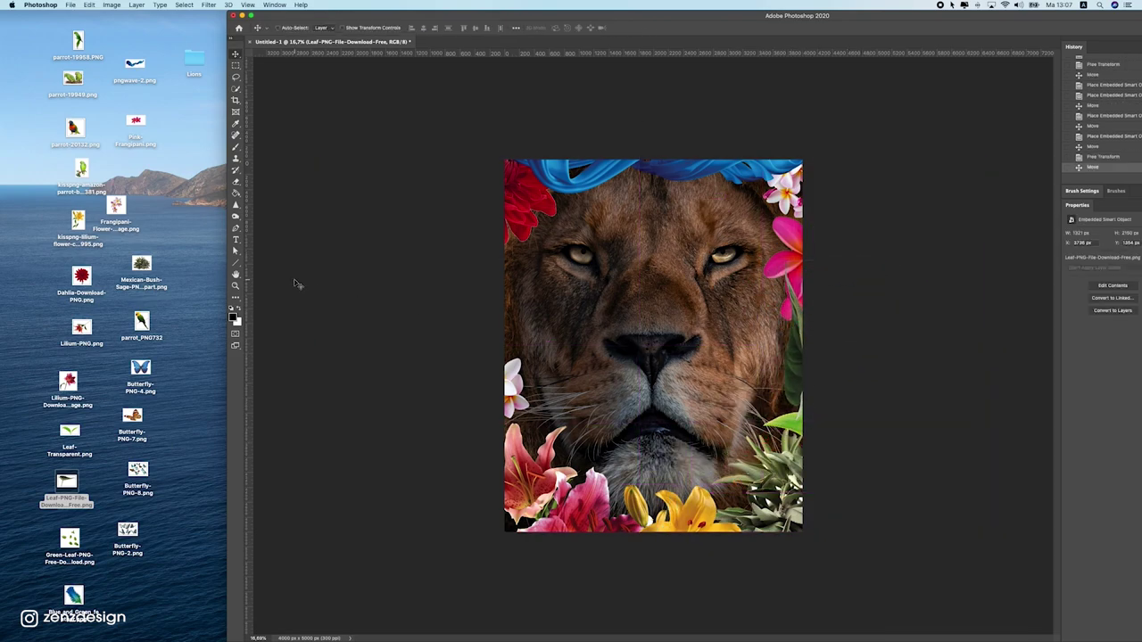
# Place Lilium-PNG.png again over the lion's left side and rotate it by about -171°
pyautogui.click(41, 279)
pyautogui.click(82, 328)
pyautogui.moveTo(81, 328); pyautogui.dragTo(559, 303)
pyautogui.press('Return')
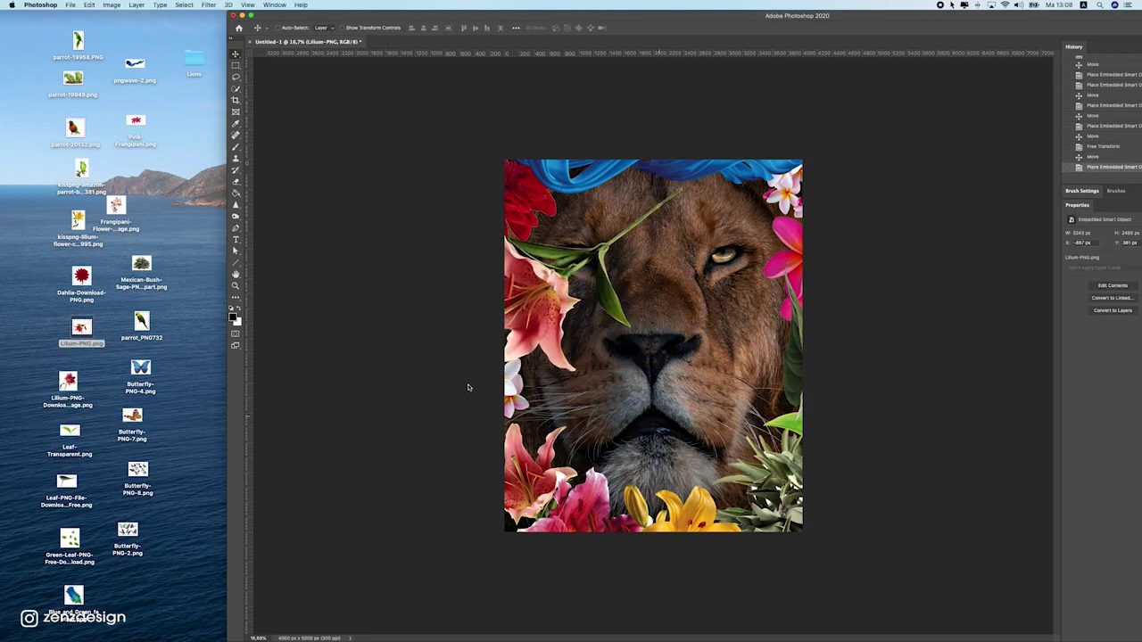
pyautogui.press('super+t')
pyautogui.moveTo(712, 257); pyautogui.dragTo(374, 277)
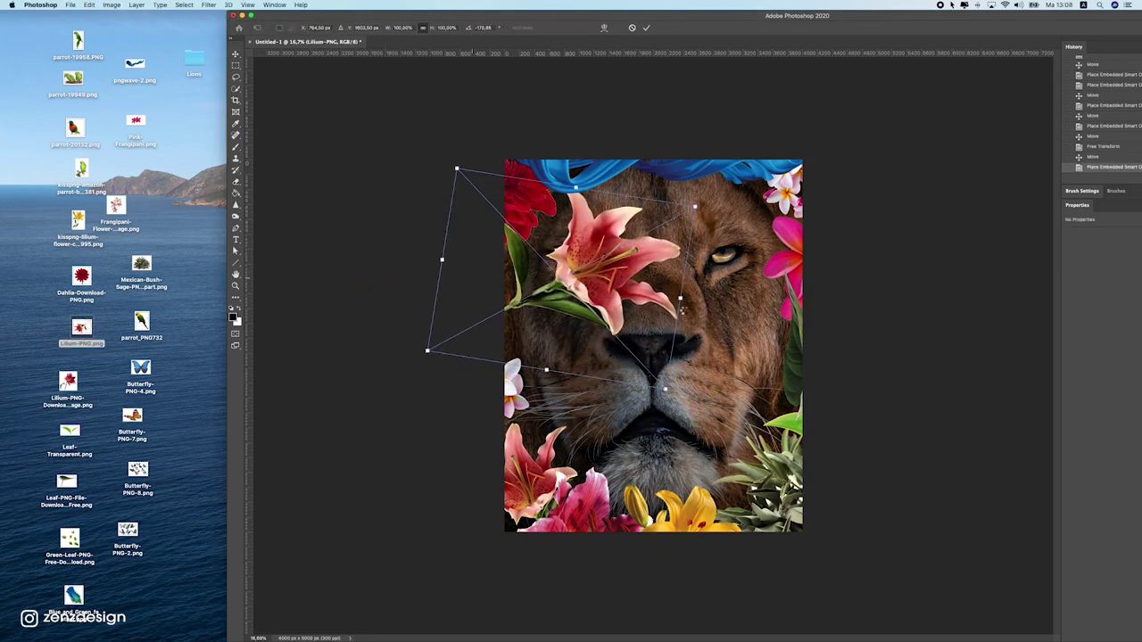
pyautogui.press('Return')
# Scale down the new lily and position it on the canvas's left edge, just below the red dahlia
pyautogui.hotkey('ctrl', 't')
pyautogui.moveTo(667, 390); pyautogui.dragTo(585, 305)
pyautogui.press('Return')
pyautogui.moveTo(544, 237); pyautogui.dragTo(494, 275)
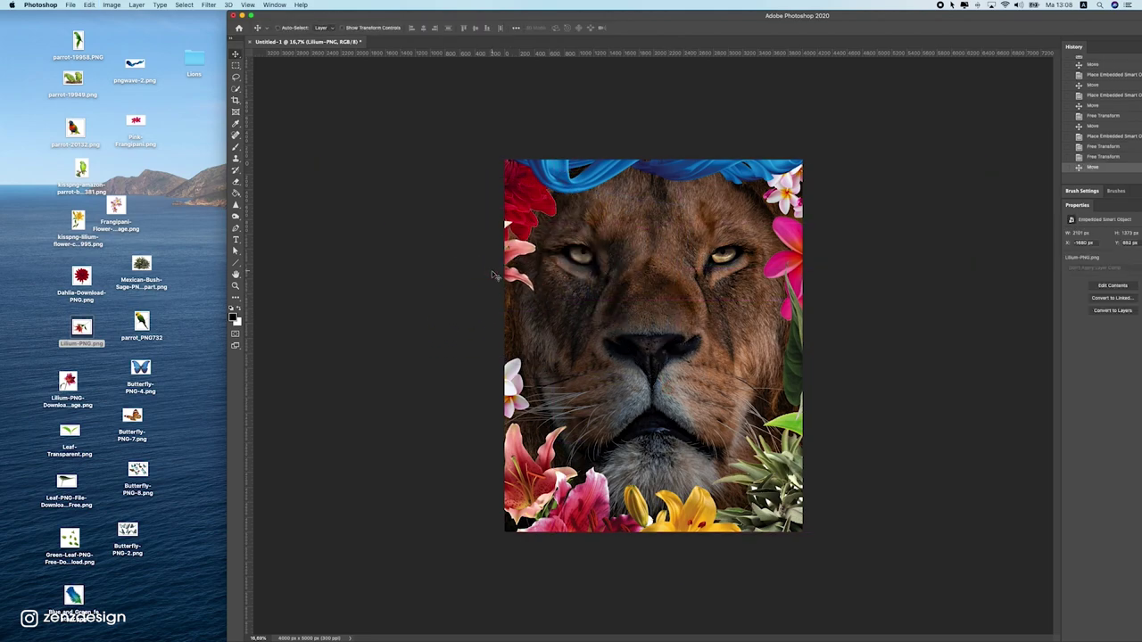
# Place the Mexican-Bush-Sage image on the canvas's left edge, between the upper lily and the white frangipani, and nudge it inward
pyautogui.moveTo(141, 266); pyautogui.dragTo(496, 310)
pyautogui.press('Return')
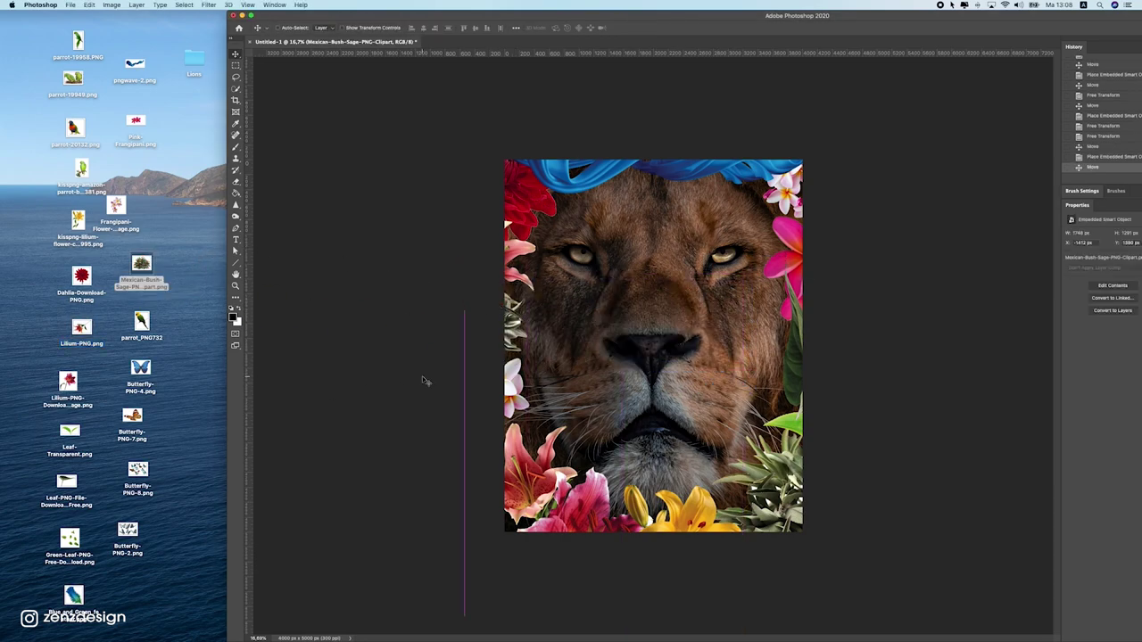
pyautogui.click(77, 445)
pyautogui.click(80, 485)
pyautogui.moveTo(69, 538)
pyautogui.mouseDown()
pyautogui.moveTo(149, 522)
pyautogui.moveTo(76, 522)
pyautogui.mouseUp()
pyautogui.click(132, 229)
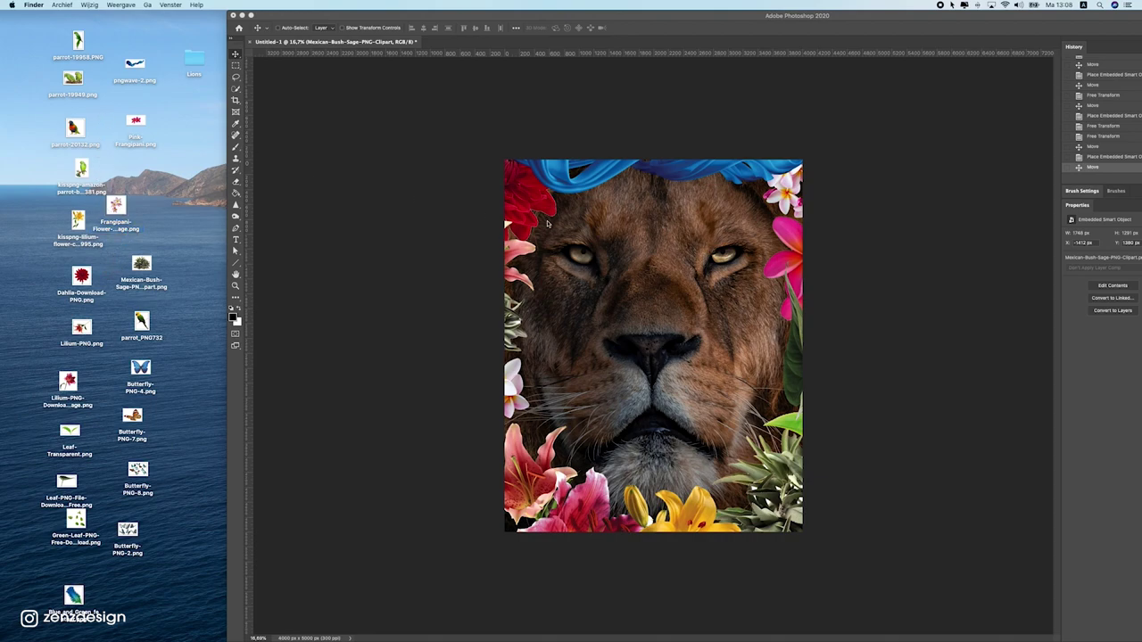
pyautogui.click(523, 250)
pyautogui.moveTo(526, 250); pyautogui.dragTo(541, 251)
# Expand the Photoshop window to full width and collapse History and Properties
pyautogui.click(252, 15)
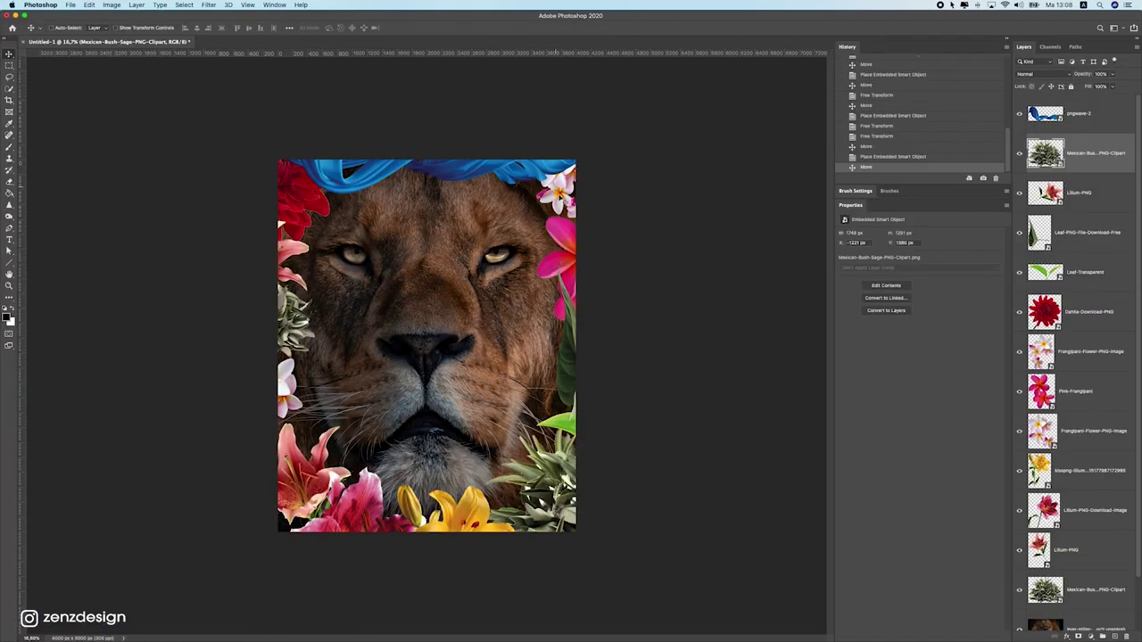
pyautogui.click(1004, 38)
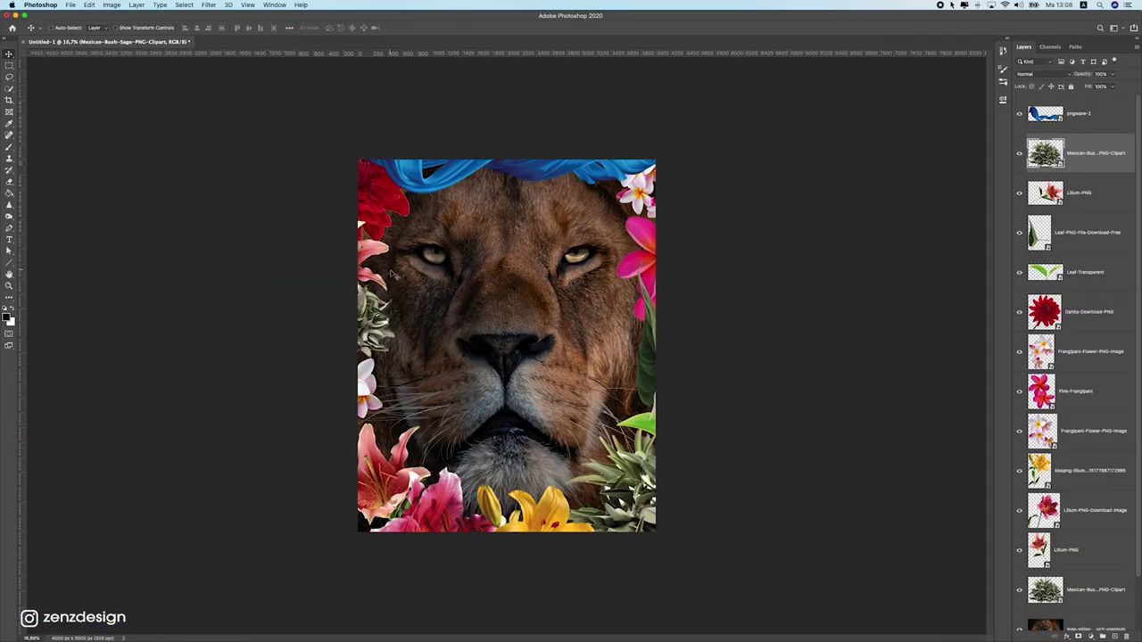
# Duplicate the Pink-Frangipani layer and position the copy on the left edge, behind the white frangipani
pyautogui.moveTo(664, 234); pyautogui.dragTo(593, 201)
pyautogui.press('super+z')
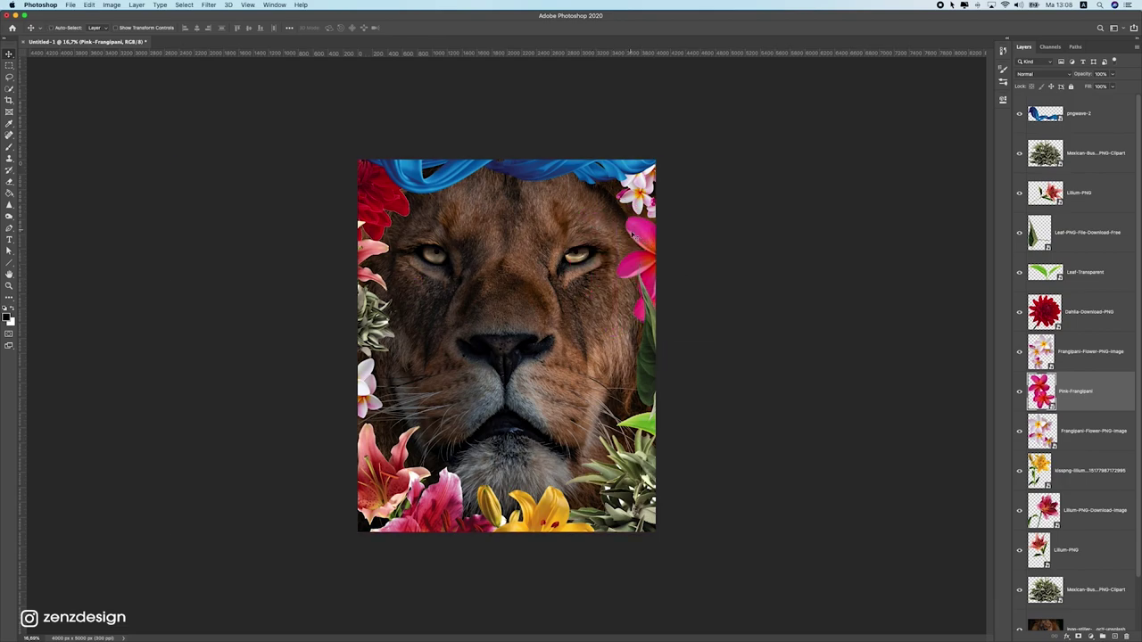
pyautogui.press('super+j')
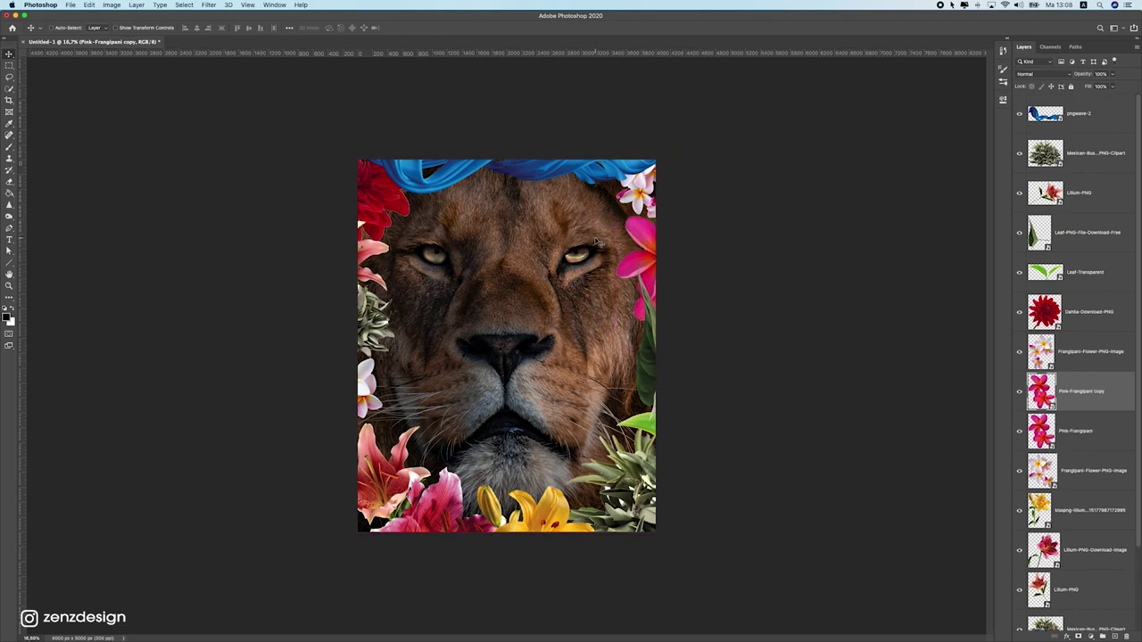
pyautogui.moveTo(688, 228); pyautogui.dragTo(455, 311)
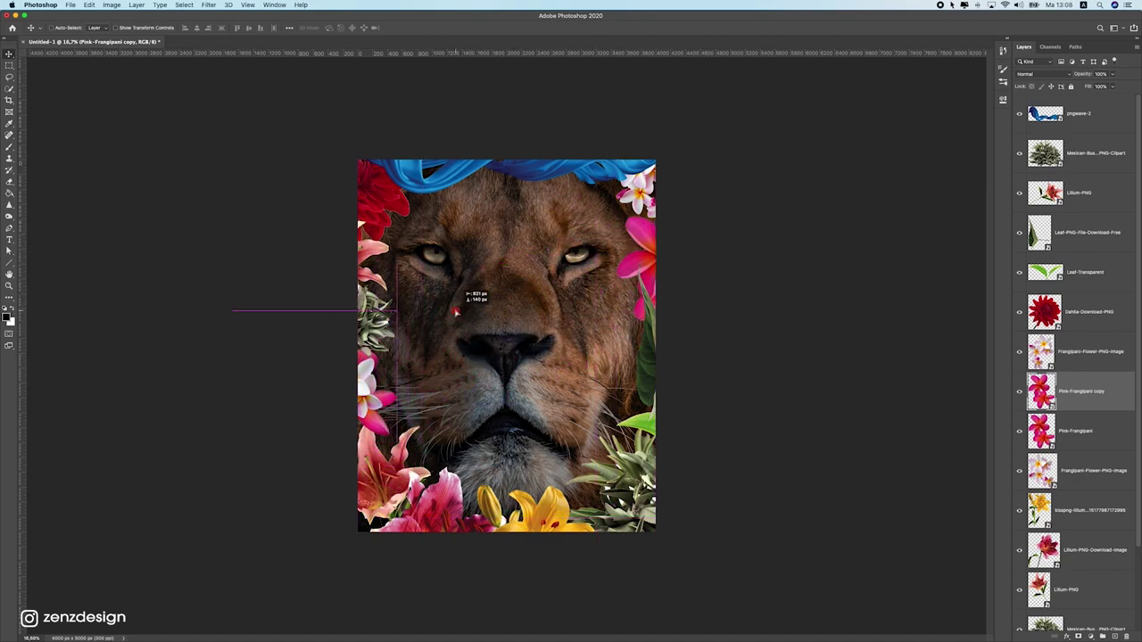
# Duplicate the dark leaf on the right edge, rotate the copy, and position it in the upper-left corner over the red dahlia
pyautogui.keyDown('super'); pyautogui.click(652, 339); pyautogui.keyUp('super')
pyautogui.press('super+j')
pyautogui.moveTo(656, 329); pyautogui.dragTo(386, 223)
pyautogui.press('super+t')
pyautogui.moveTo(305, 203); pyautogui.dragTo(290, 305)
pyautogui.press('Return')
pyautogui.moveTo(470, 239); pyautogui.dragTo(437, 216)
pyautogui.press('super+t')
pyautogui.moveTo(295, 234); pyautogui.dragTo(309, 264)
pyautogui.press('Return')
pyautogui.moveTo(404, 210); pyautogui.dragTo(438, 224)
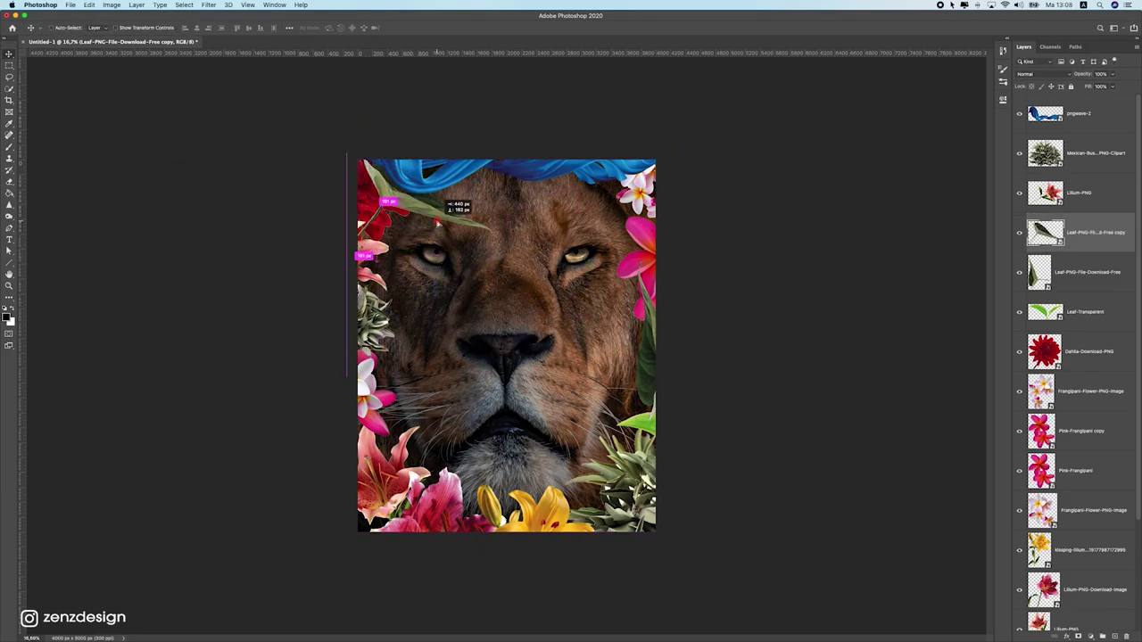
pyautogui.moveTo(502, 270); pyautogui.dragTo(476, 248)
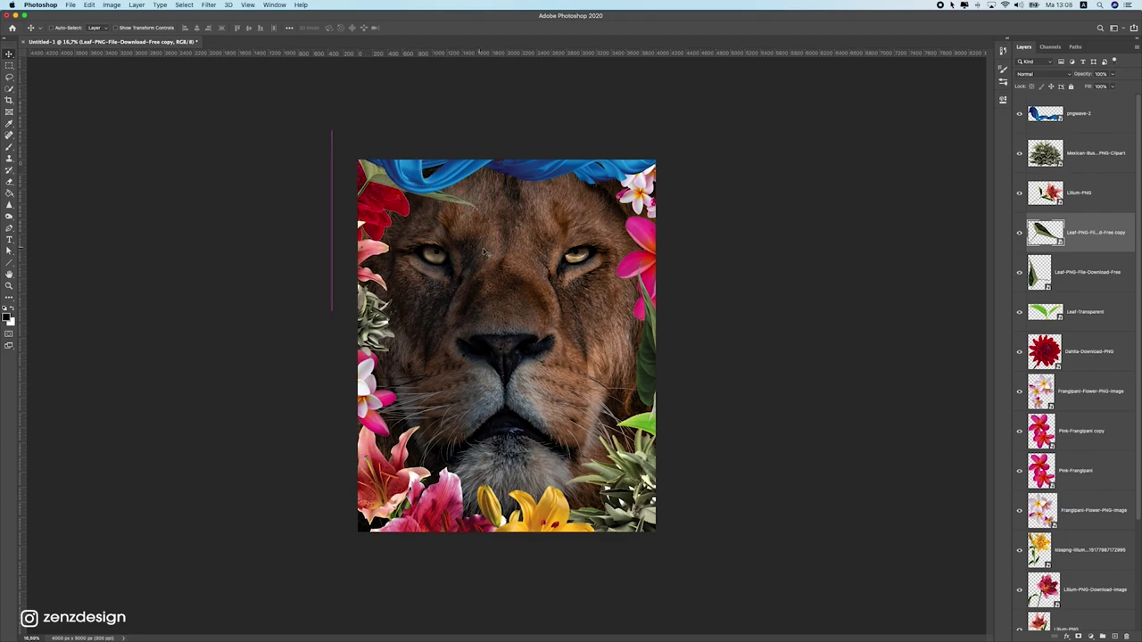
# Duplicate the rotated dark leaf and position the new copy in the canvas's lower-left corner
pyautogui.press('super+j')
pyautogui.moveTo(555, 264); pyautogui.dragTo(603, 570)
pyautogui.moveTo(478, 444); pyautogui.dragTo(469, 422)
# Rotate and duplicate the pink Lilium-PNG-Download-Image lily, positioning one on the right edge beside the upright dark leaf
pyautogui.keyDown('super'); pyautogui.click(438, 463); pyautogui.keyUp('super')
pyautogui.keyDown('super'); pyautogui.click(447, 495); pyautogui.keyUp('super')
pyautogui.press('super+z')
pyautogui.press('super+t')
pyautogui.moveTo(505, 467); pyautogui.dragTo(560, 281)
pyautogui.press('Return')
pyautogui.press('super+j')
pyautogui.press('super+t')
pyautogui.press('Return')
pyautogui.moveTo(642, 345); pyautogui.dragTo(676, 377)
# Duplicate the blue fabric (pngwave-2), rotate the copy to run vertically, and position it along the canvas's left edge
pyautogui.keyDown('super'); pyautogui.moveTo(537, 176); pyautogui.dragTo(557, 407); pyautogui.keyUp('super')
pyautogui.scroll(-5, 1071, 357)
pyautogui.moveTo(463, 356); pyautogui.dragTo(354, 227)
pyautogui.press('super+t')
pyautogui.moveTo(547, 333); pyautogui.dragTo(452, 546)
pyautogui.press('Return')
pyautogui.moveTo(406, 486); pyautogui.dragTo(399, 379)
# Move the pngwave-2 copy layer below all flower and leaf layers, directly above the lion
pyautogui.moveTo(1065, 101); pyautogui.dragTo(1071, 524)
pyautogui.moveTo(1056, 432); pyautogui.dragTo(1064, 551)
pyautogui.moveTo(1060, 459); pyautogui.dragTo(1057, 591)
pyautogui.hotkey('ctrl', 't')
pyautogui.press('Return')
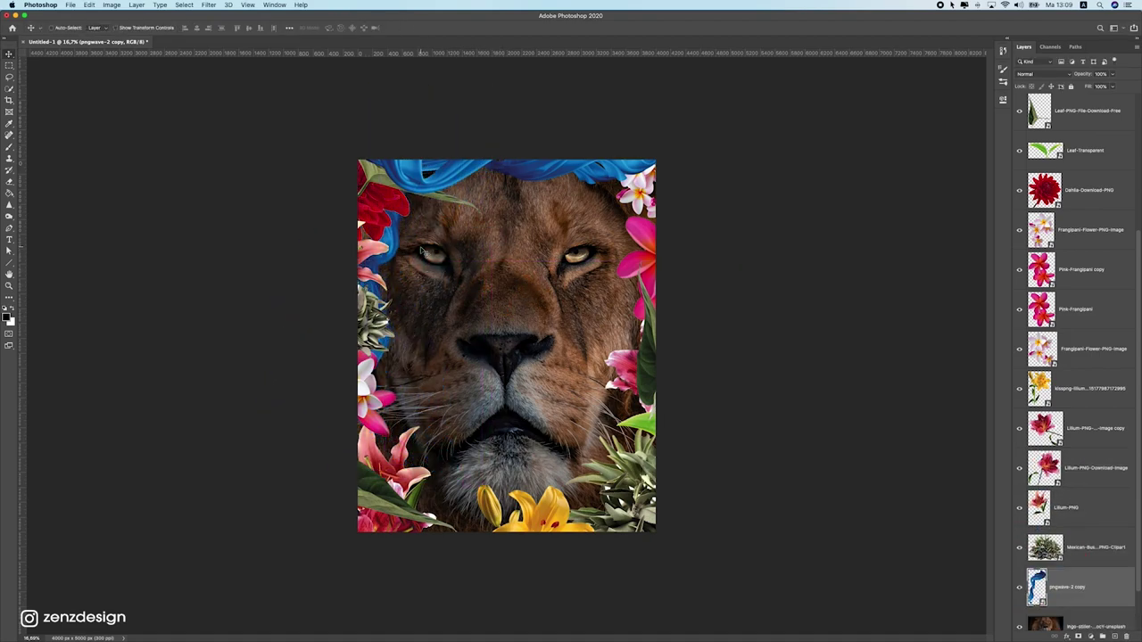
# Duplicate the vertical blue fabric, rotate the new copy, and position it along the lower right edge behind the flowers
pyautogui.press('super+j')
pyautogui.moveTo(423, 251); pyautogui.dragTo(686, 278)
pyautogui.press('super+t')
pyautogui.moveTo(772, 279); pyautogui.dragTo(682, 417)
pyautogui.press('Return')
pyautogui.press('super+t')
pyautogui.moveTo(808, 396); pyautogui.dragTo(803, 422)
pyautogui.press('Return')
pyautogui.moveTo(659, 396); pyautogui.dragTo(661, 461)
# Change the colour of the area around the canvas to black
pyautogui.scroll(-5, 531, 330)
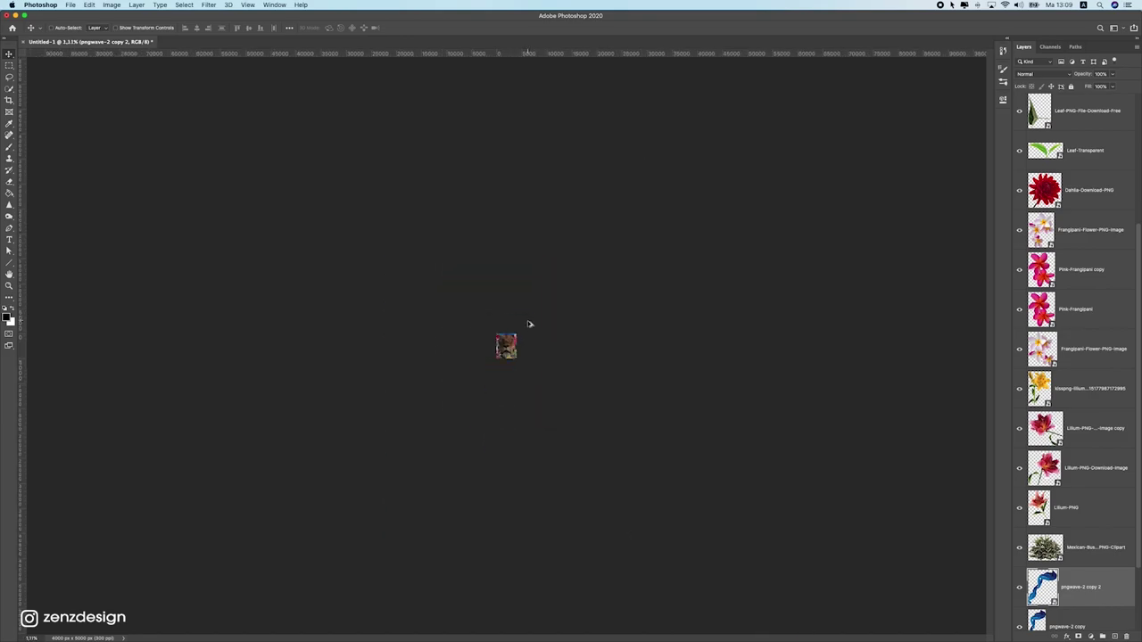
pyautogui.scroll(2, 597, 318)
pyautogui.rightClick(659, 300)
pyautogui.click(678, 314)
pyautogui.scroll(2, 569, 331)
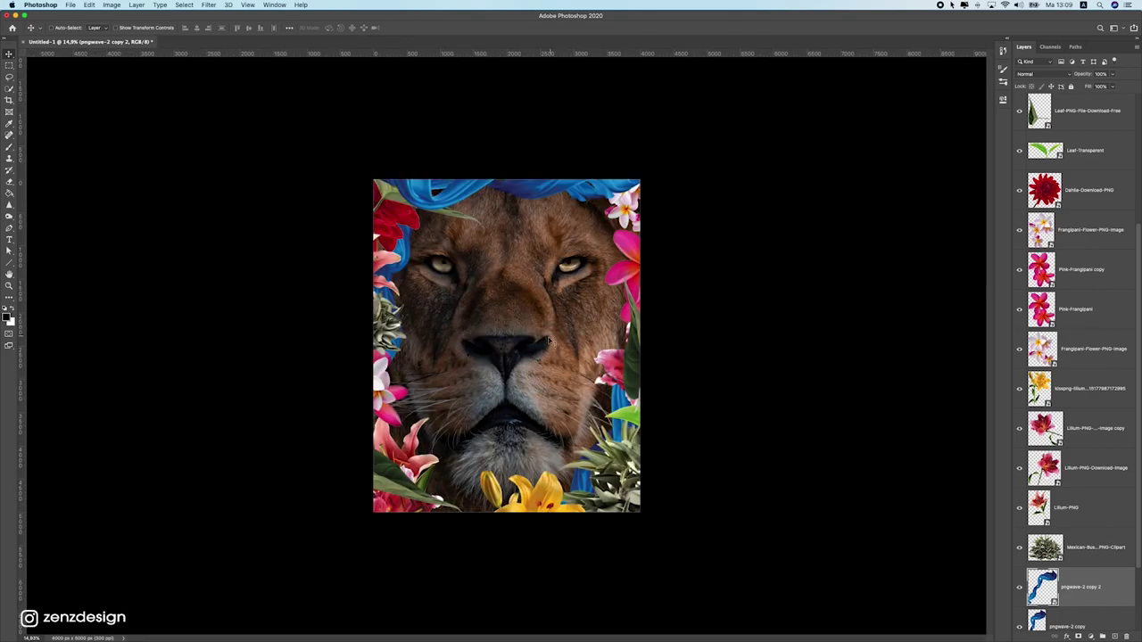
# Move the lower-left lily along the lower edge beside the yellow lily, and place a duplicate of it above the lower-left leaf
pyautogui.moveTo(441, 217); pyautogui.dragTo(446, 215)
pyautogui.moveTo(392, 317)
pyautogui.mouseDown()
pyautogui.moveTo(408, 312)
pyautogui.moveTo(396, 315)
pyautogui.moveTo(401, 299)
pyautogui.mouseUp()
pyautogui.moveTo(412, 486); pyautogui.dragTo(468, 519)
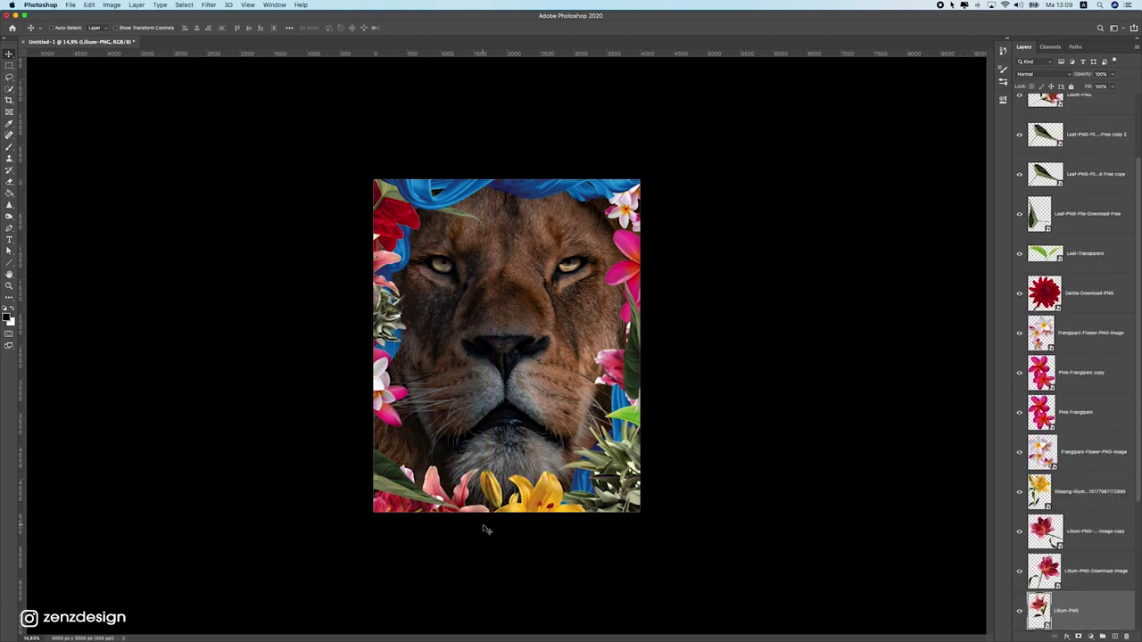
pyautogui.moveTo(466, 473); pyautogui.dragTo(389, 384)
# Group all flower, leaf and fabric layers, from pngwave-2 down to pngwave-2 copy, into a group named Flowers
pyautogui.scroll(3, 1070, 205)
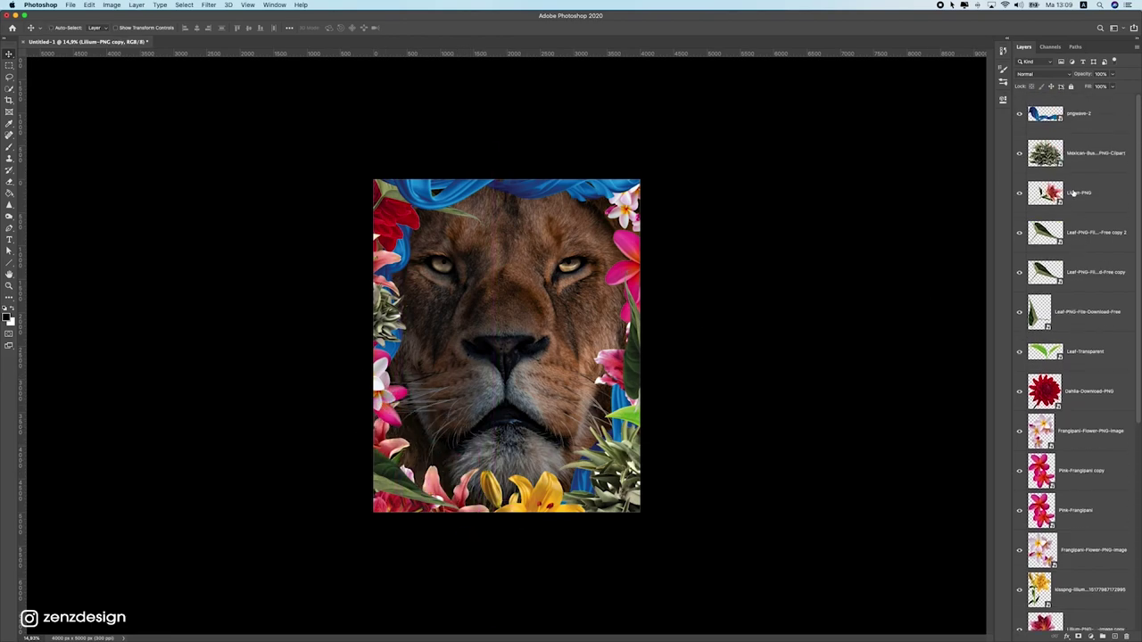
pyautogui.click(1081, 119)
pyautogui.scroll(-10, 1097, 500)
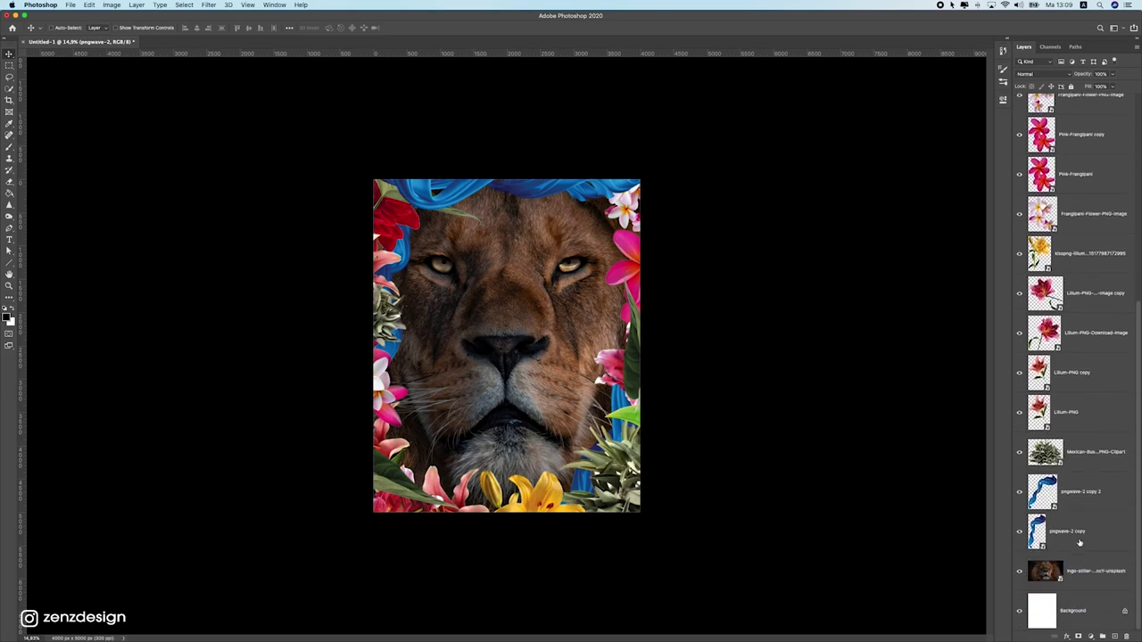
pyautogui.keyDown('shift'); pyautogui.click(1084, 557); pyautogui.keyUp('shift')
pyautogui.keyDown('shift'); pyautogui.click(1084, 533); pyautogui.keyUp('shift')
pyautogui.click(1019, 571)
pyautogui.click(1020, 571)
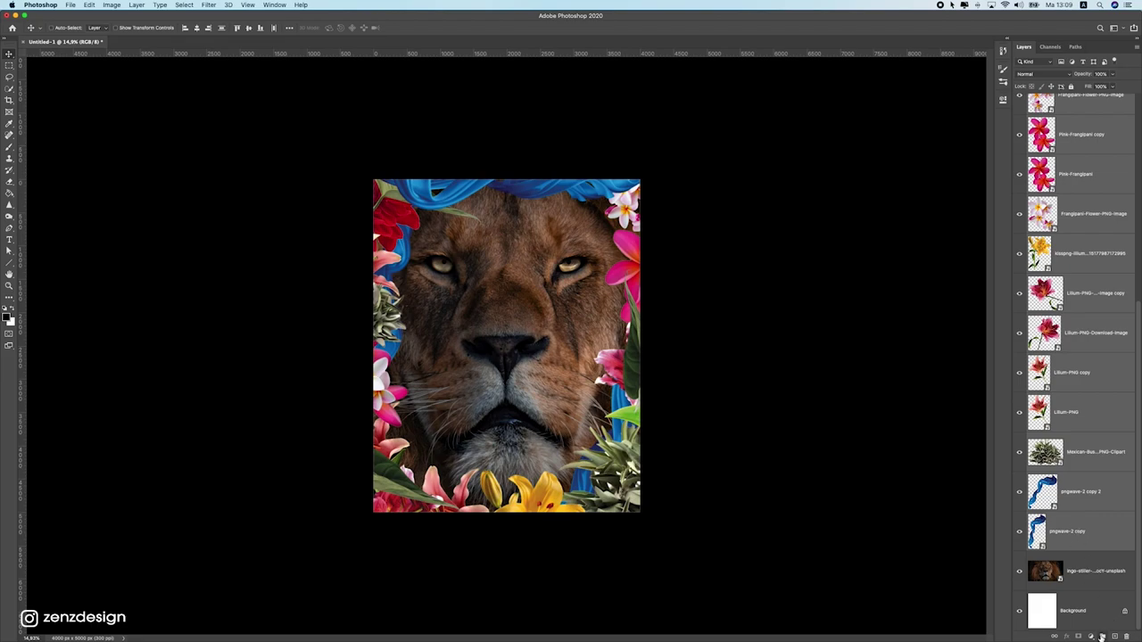
pyautogui.click(1102, 636)
pyautogui.click(1021, 99)
pyautogui.click(1020, 100)
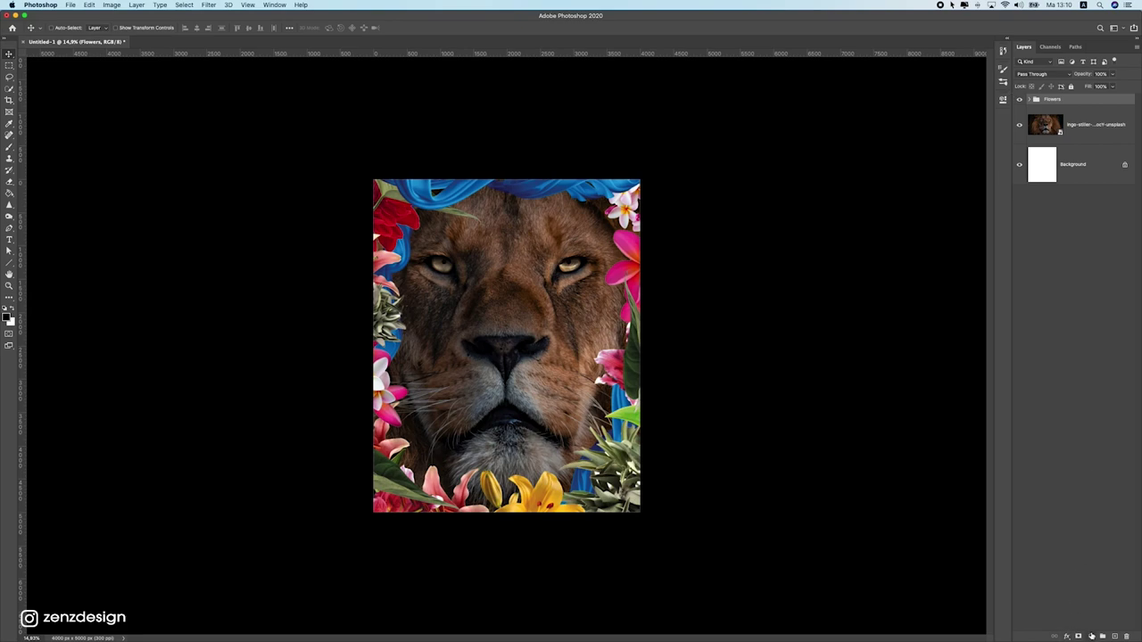
# Add a Hue/Saturation adjustment layer above the Flowers group and clip it to the group
pyautogui.click(1091, 636)
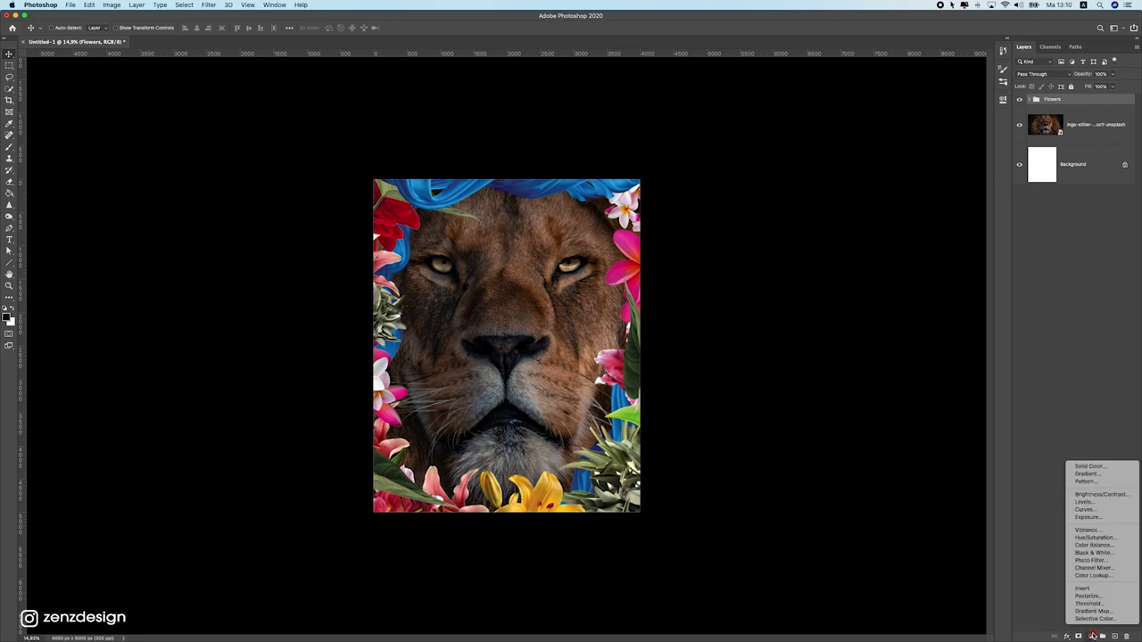
pyautogui.click(1093, 538)
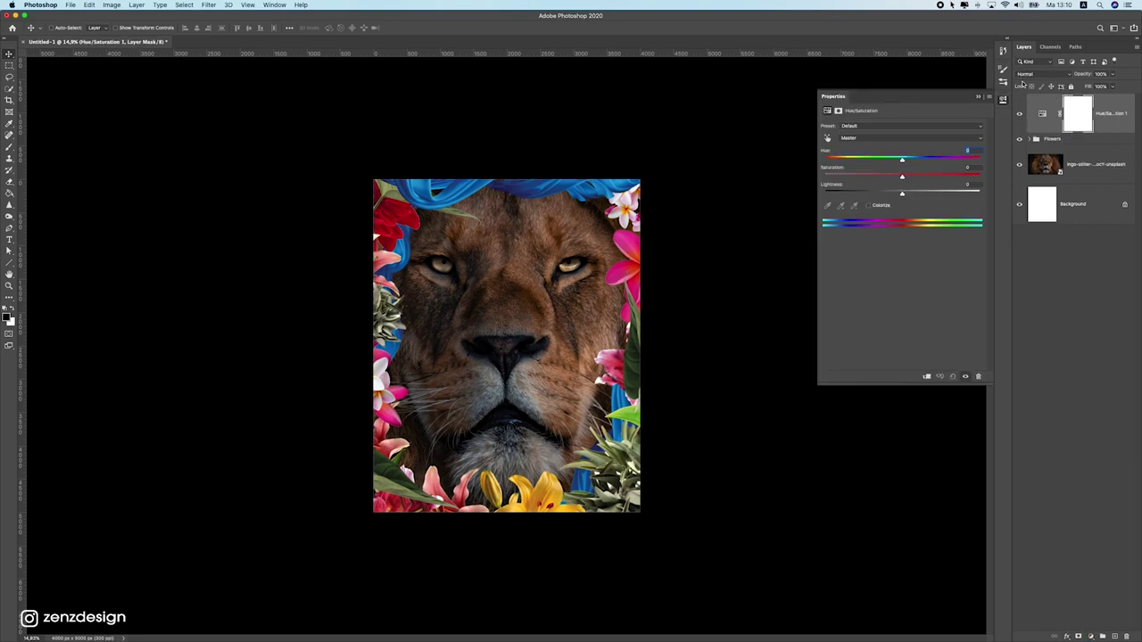
pyautogui.click(925, 377)
# Change the colour of the area around the canvas to light gray
pyautogui.rightClick(756, 298)
pyautogui.click(766, 332)
pyautogui.scroll(5, 586, 325)
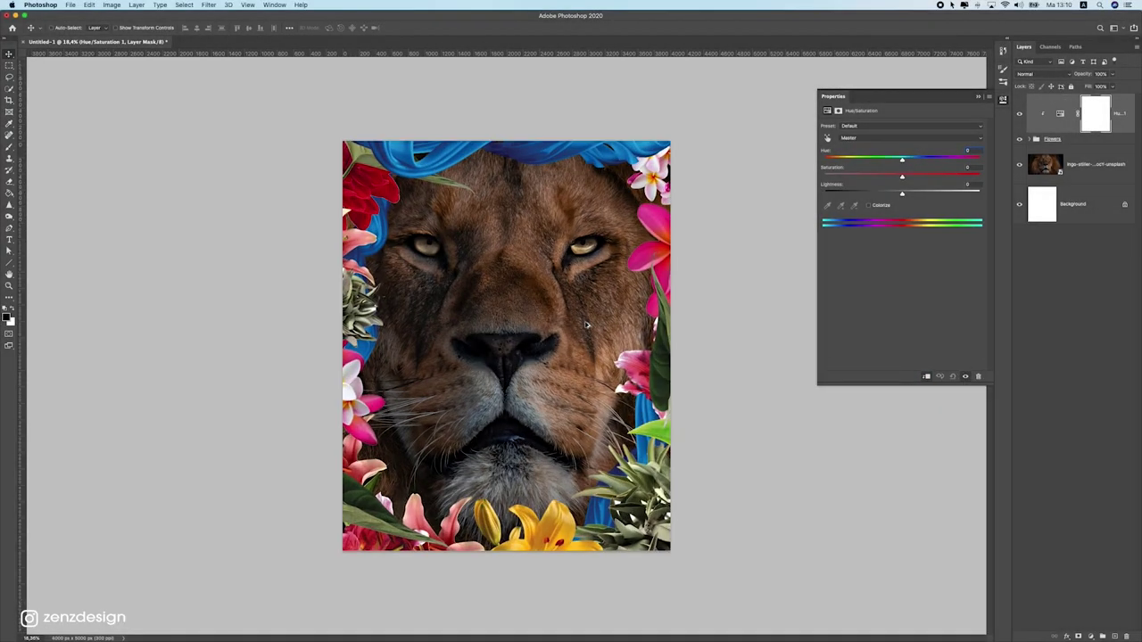
pyautogui.scroll(-7, 586, 325)
pyautogui.scroll(7, 586, 325)
pyautogui.scroll(-2, 586, 325)
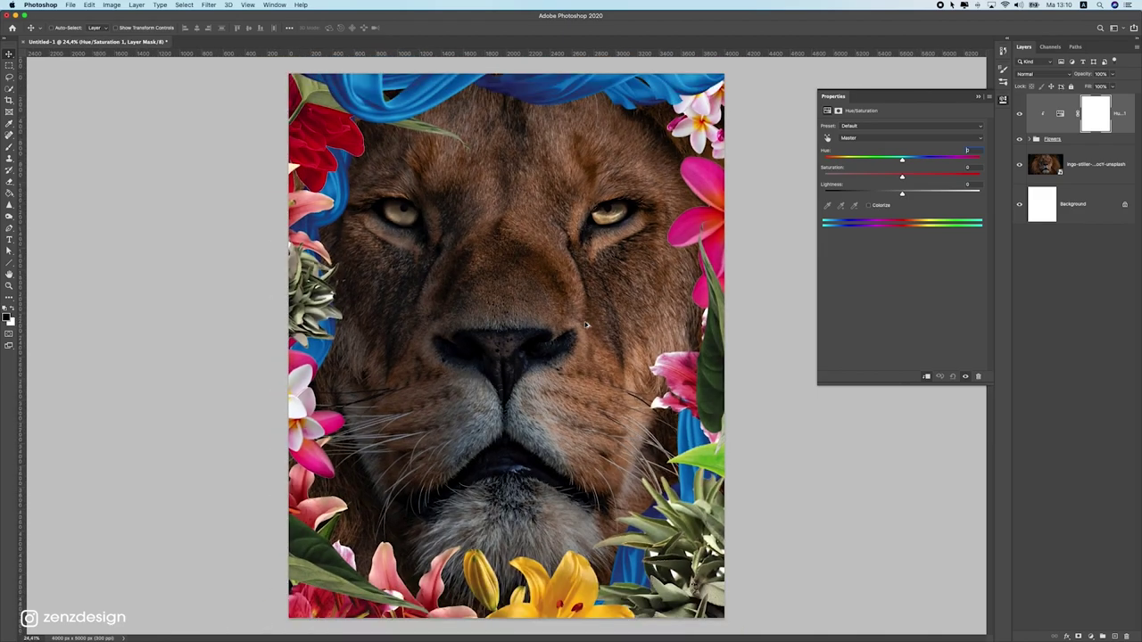
# Set the flowers' Hue/Saturation adjustment to a saturation of -66 and a hue of -4
pyautogui.moveTo(901, 177); pyautogui.dragTo(861, 176)
pyautogui.scroll(-3, 627, 277)
pyautogui.scroll(5, 526, 317)
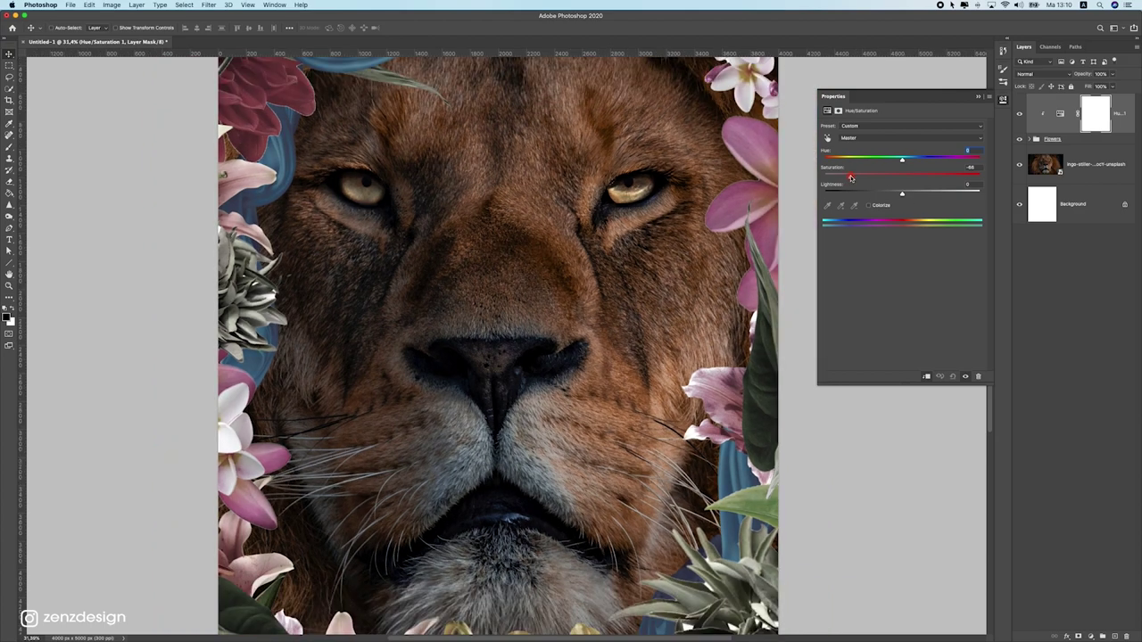
pyautogui.scroll(-4, 585, 346)
pyautogui.scroll(3, 585, 346)
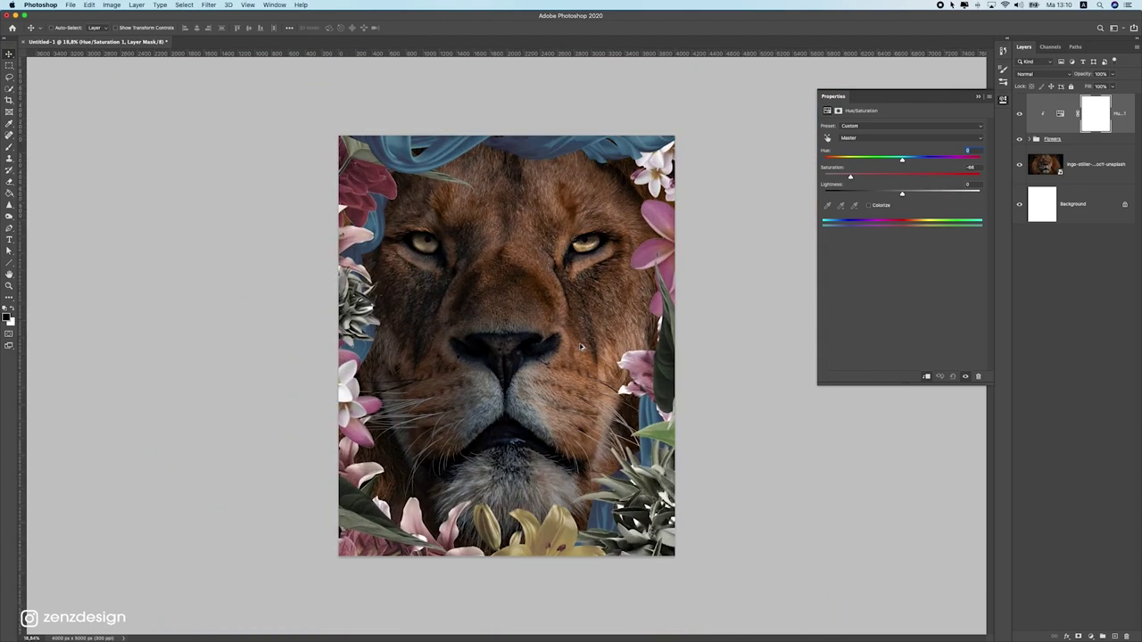
pyautogui.scroll(1, 581, 346)
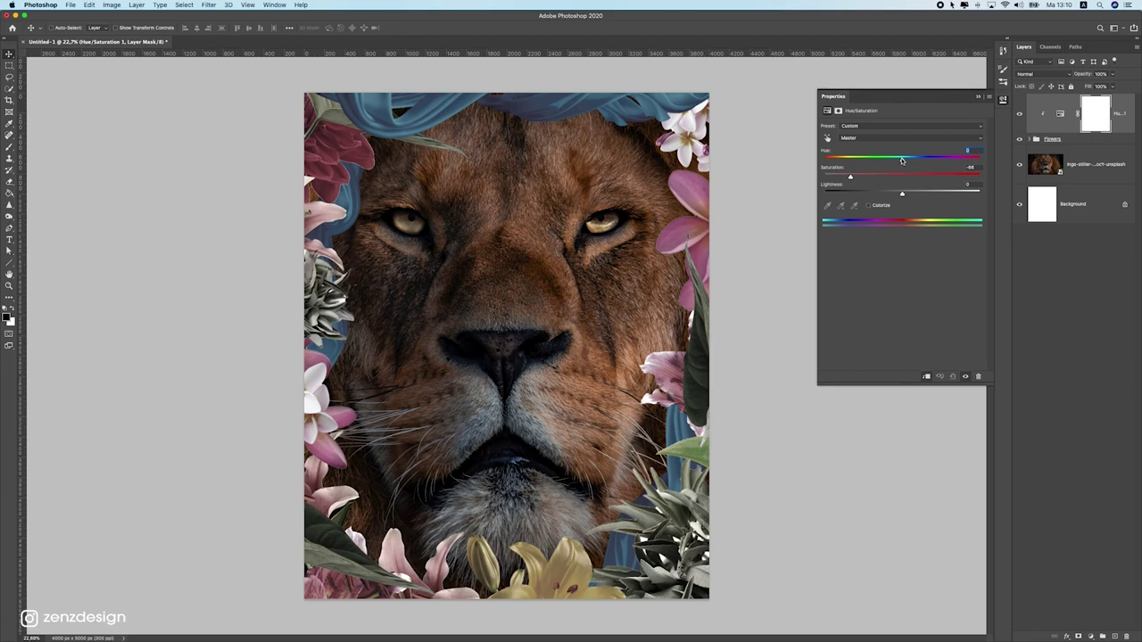
pyautogui.moveTo(910, 162); pyautogui.dragTo(887, 160)
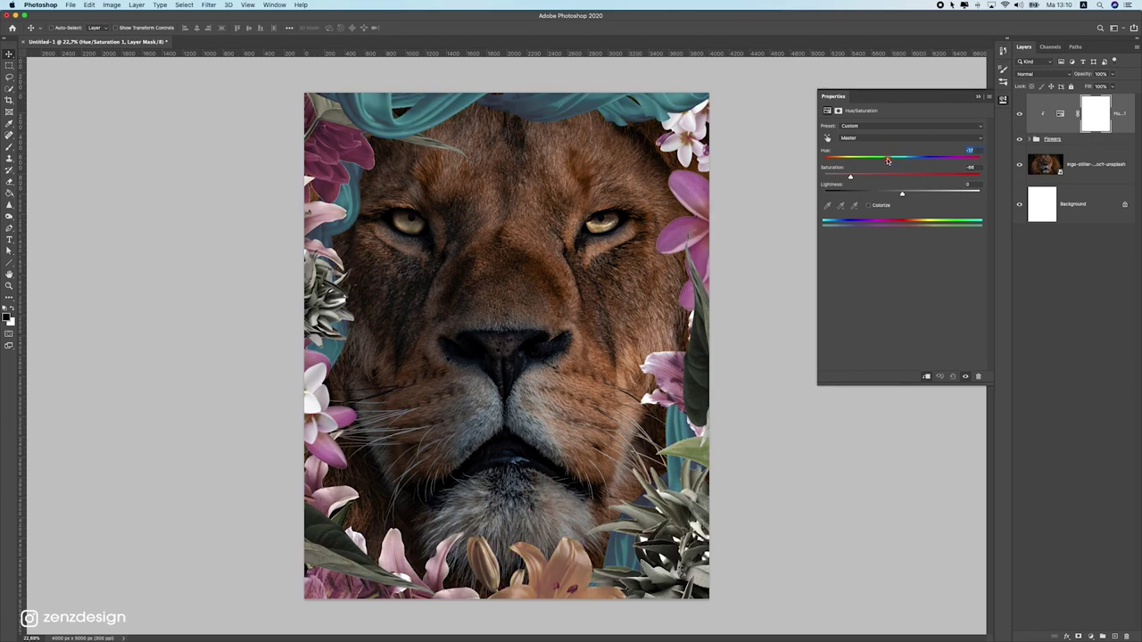
pyautogui.moveTo(885, 161)
pyautogui.mouseDown()
pyautogui.moveTo(938, 158)
pyautogui.moveTo(887, 159)
pyautogui.mouseUp()
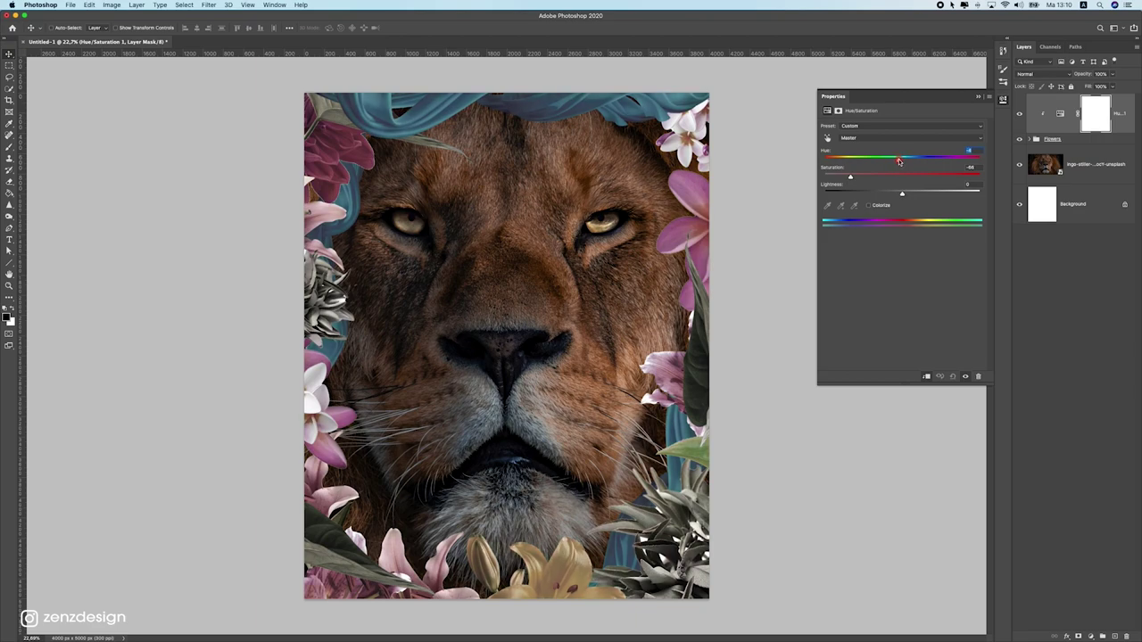
# Change the colour of the area around the canvas to black
pyautogui.scroll(-5, 686, 274)
pyautogui.scroll(5, 515, 362)
pyautogui.rightClick(719, 311)
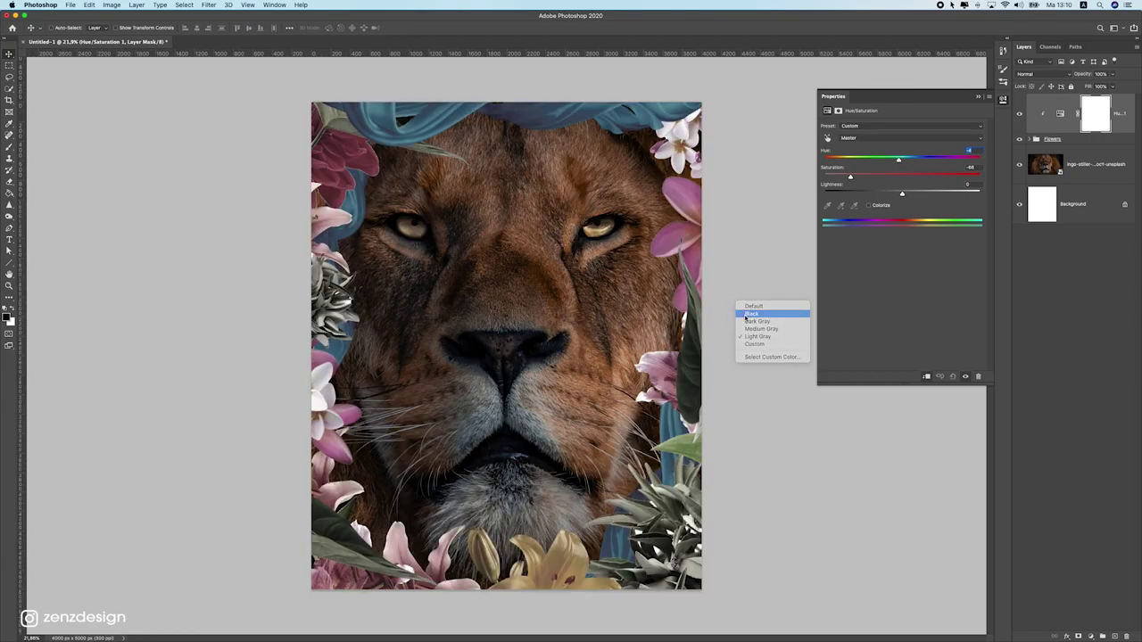
pyautogui.click(754, 308)
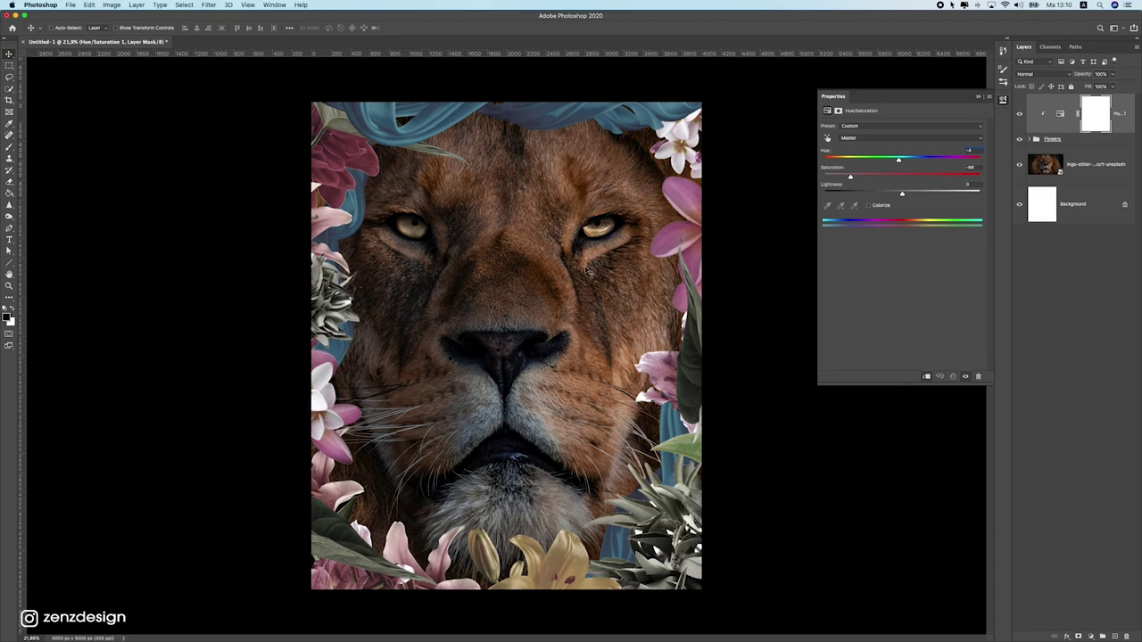
# Add a new empty layer directly above the lion photo, beneath the Flowers group
pyautogui.click(1083, 150)
pyautogui.click(1099, 163)
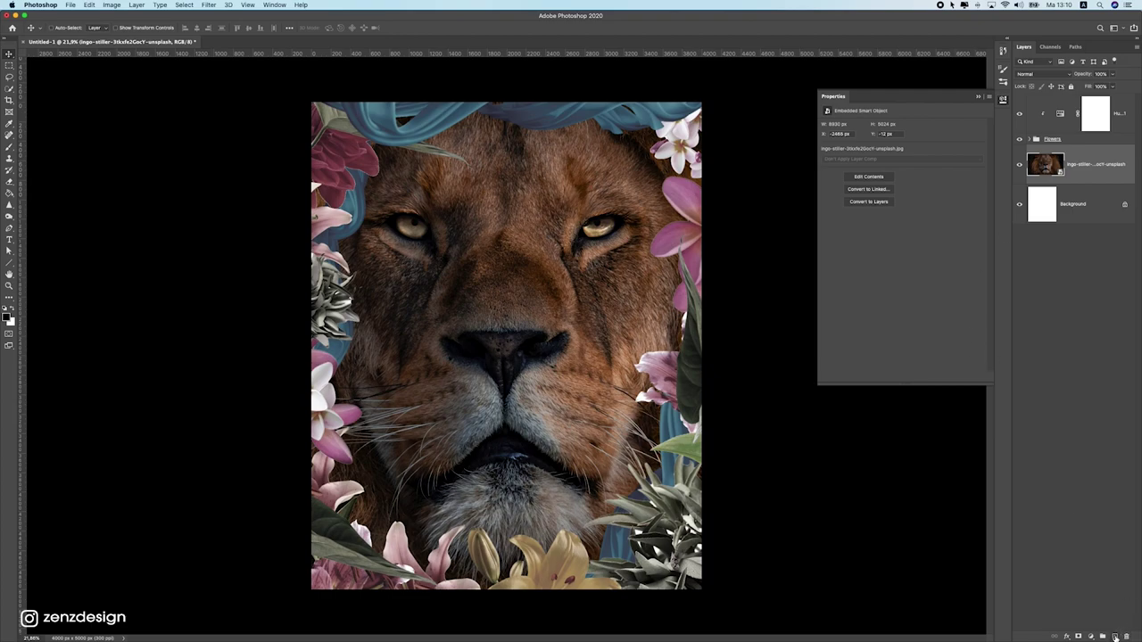
pyautogui.click(1115, 636)
pyautogui.rightClick(139, 223)
pyautogui.press('Escape')
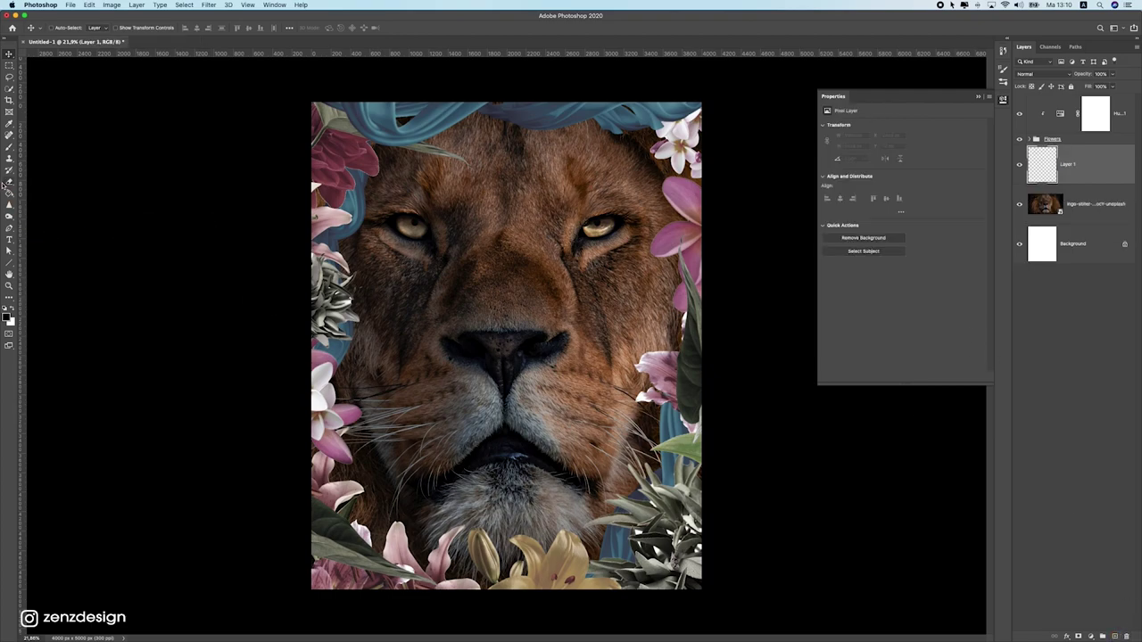
# Choose the Brush tool with the Soft Round tip from the General Brushes
pyautogui.click(9, 148)
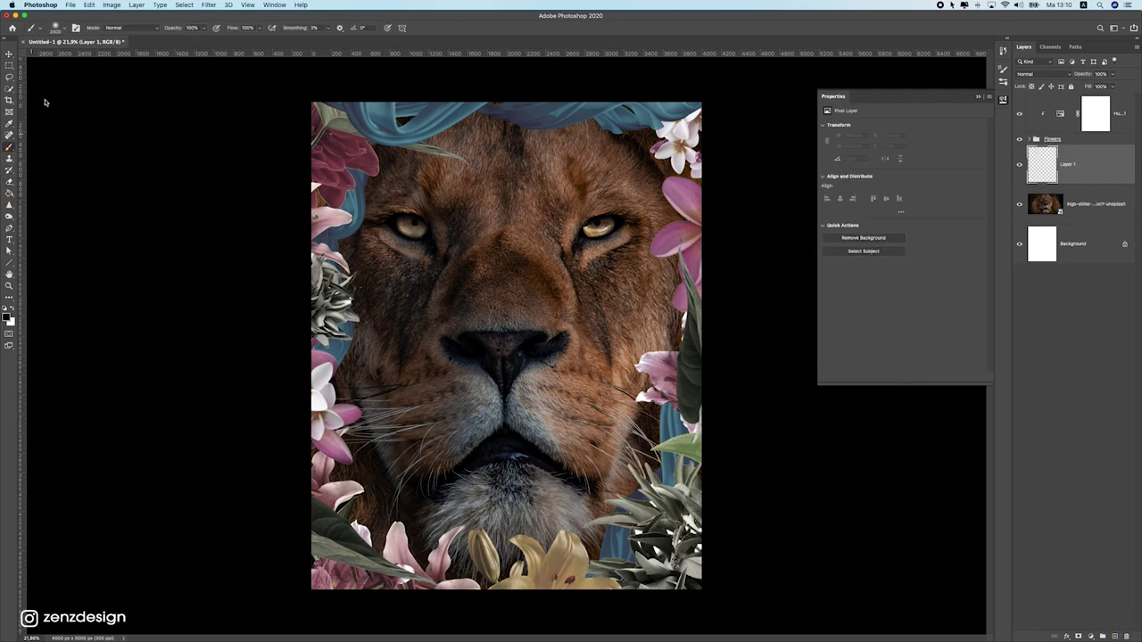
pyautogui.click(57, 28)
pyautogui.click(55, 140)
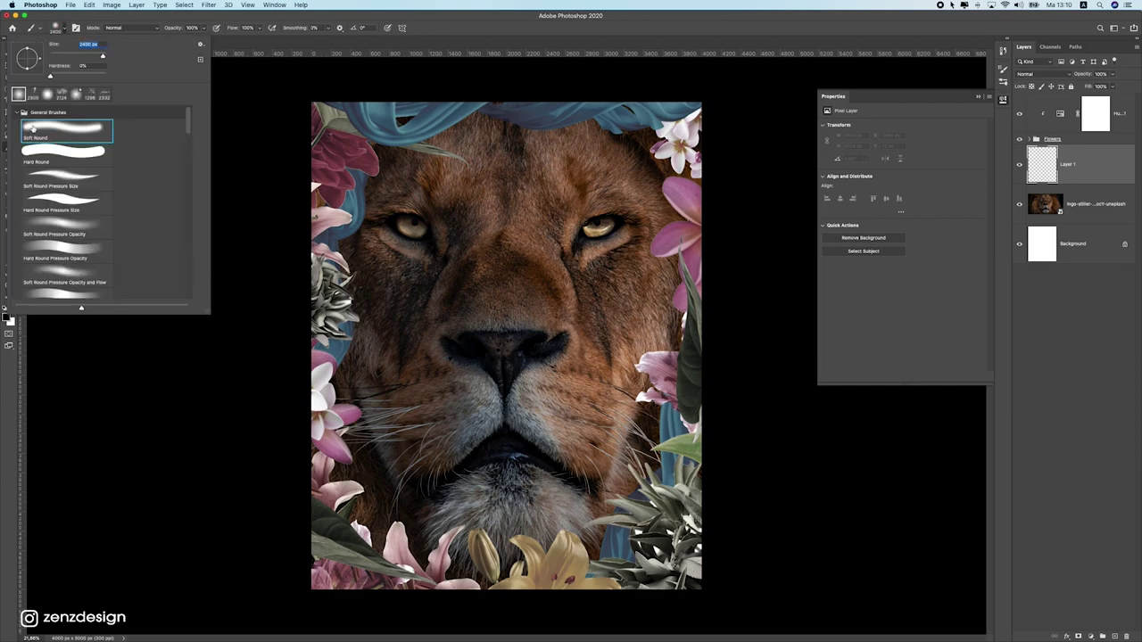
pyautogui.click(16, 113)
pyautogui.click(18, 114)
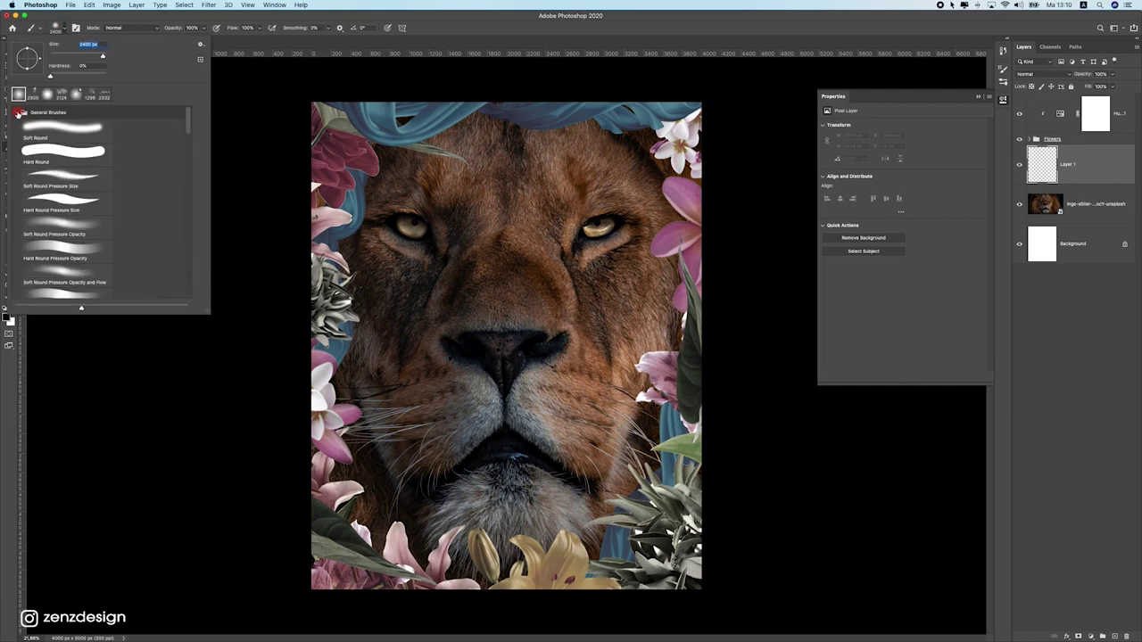
pyautogui.click(50, 127)
pyautogui.click(127, 19)
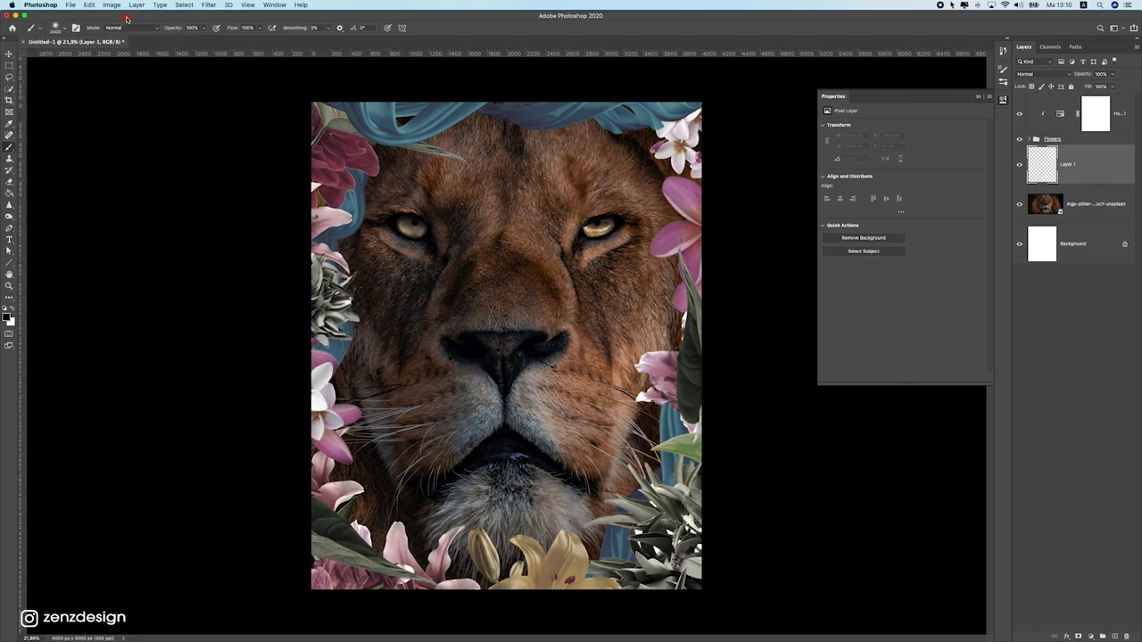
# Lower the brush's opacity and flow to roughly 20% each and adjust its size
pyautogui.moveTo(203, 27); pyautogui.dragTo(171, 43)
pyautogui.moveTo(259, 28); pyautogui.dragTo(236, 41)
pyautogui.click(53, 28)
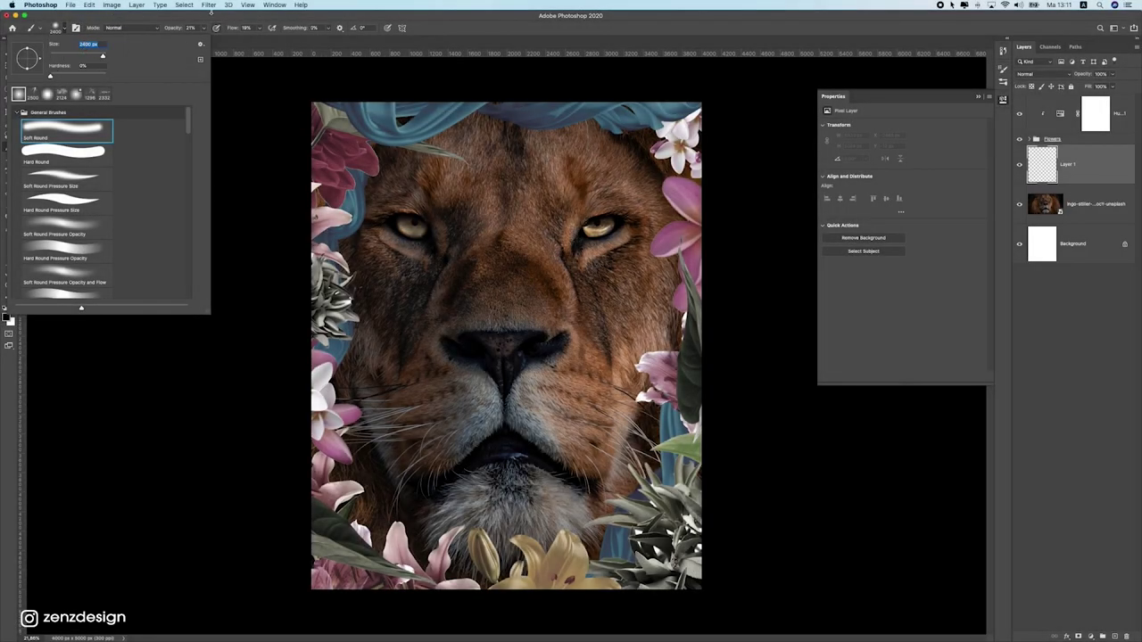
pyautogui.write('1900')
pyautogui.press('Return')
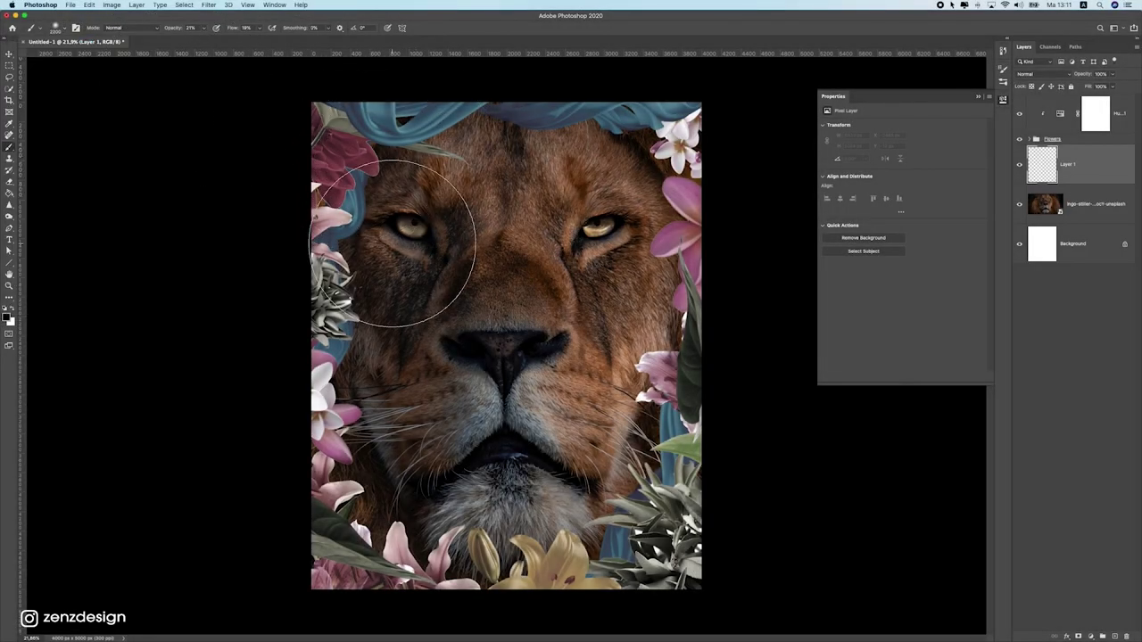
# With a much smaller brush, paint soft black shadow on Layer 1 behind the flowers from the left edge down to the lower lilies
pyautogui.press('[')
pyautogui.press('[')
pyautogui.press('[')
pyautogui.press('[')
pyautogui.press('[')
pyautogui.press('[')
pyautogui.press('[')
pyautogui.press('[')
pyautogui.press('[')
pyautogui.press('[')
pyautogui.press('[')
pyautogui.press('[')
pyautogui.press('[')
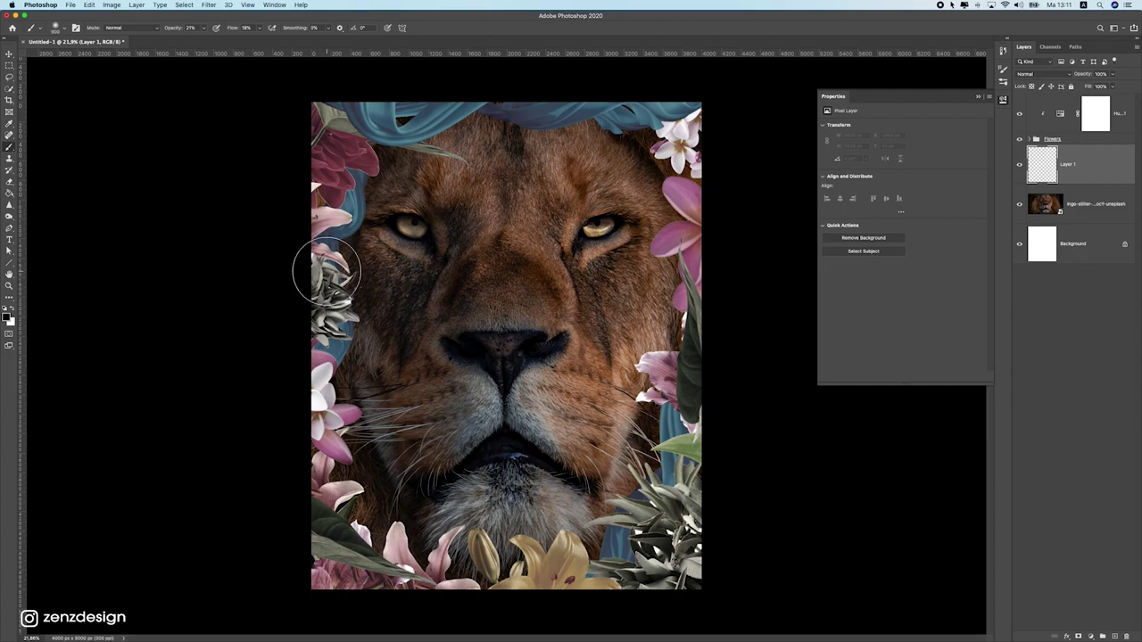
pyautogui.moveTo(330, 277)
pyautogui.mouseDown()
pyautogui.moveTo(354, 317)
pyautogui.moveTo(358, 348)
pyautogui.moveTo(339, 267)
pyautogui.moveTo(347, 358)
pyautogui.moveTo(339, 335)
pyautogui.moveTo(326, 349)
pyautogui.moveTo(351, 267)
pyautogui.moveTo(327, 226)
pyautogui.moveTo(347, 248)
pyautogui.moveTo(353, 446)
pyautogui.moveTo(341, 381)
pyautogui.moveTo(355, 434)
pyautogui.moveTo(354, 387)
pyautogui.moveTo(325, 401)
pyautogui.moveTo(365, 516)
pyautogui.moveTo(357, 562)
pyautogui.moveTo(479, 590)
pyautogui.moveTo(539, 532)
pyautogui.moveTo(442, 539)
pyautogui.mouseUp()
# Shrink the brush further and paint shadow beneath the curved tip of the pink lily petal at the lion's chin
pyautogui.press('[')
pyautogui.press('[')
pyautogui.press('[')
pyautogui.press('[')
pyautogui.press('[')
pyautogui.press('[')
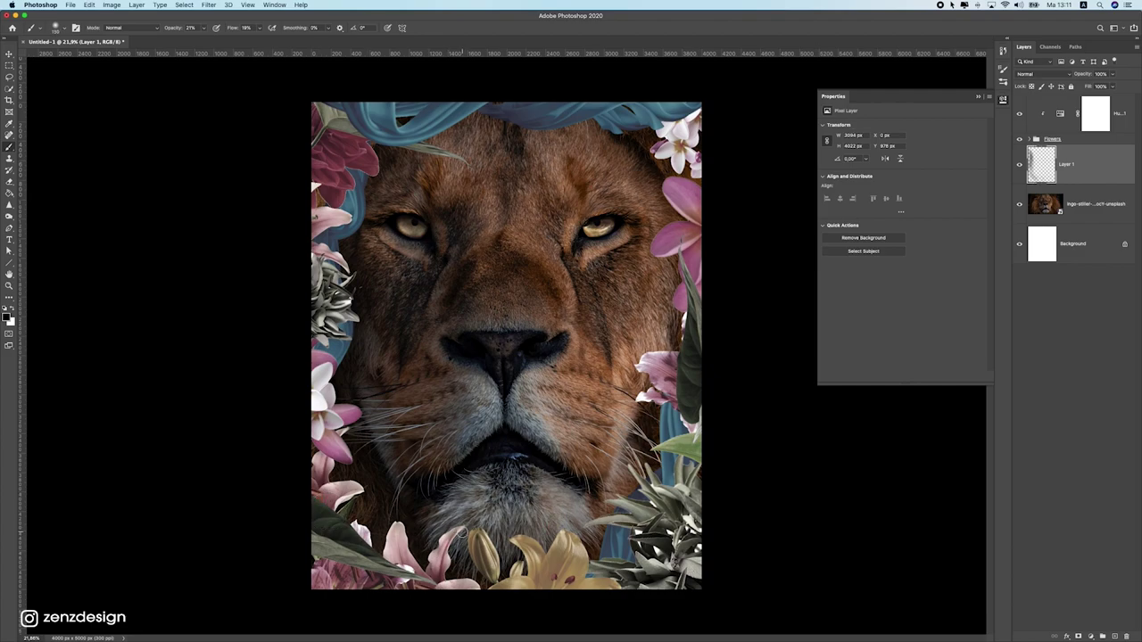
pyautogui.scroll(6, 465, 534)
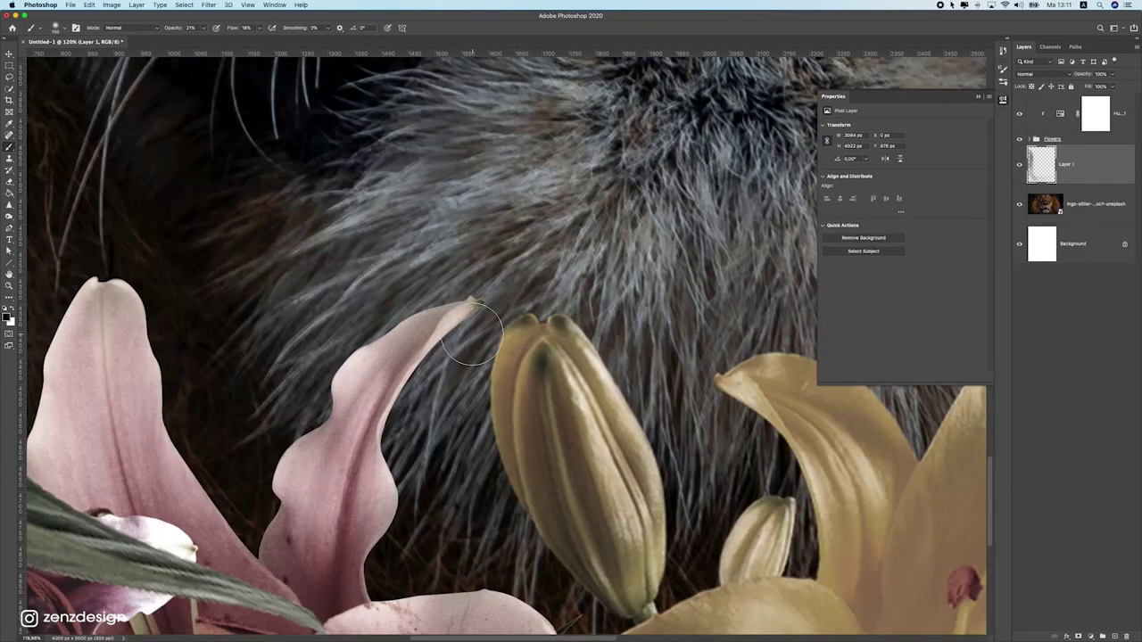
pyautogui.press('[')
pyautogui.press('[')
pyautogui.press('[')
pyautogui.moveTo(470, 306)
pyautogui.mouseDown()
pyautogui.moveTo(416, 402)
pyautogui.moveTo(483, 319)
pyautogui.moveTo(453, 333)
pyautogui.moveTo(420, 384)
pyautogui.moveTo(474, 335)
pyautogui.moveTo(401, 415)
pyautogui.moveTo(480, 308)
pyautogui.moveTo(404, 373)
pyautogui.mouseUp()
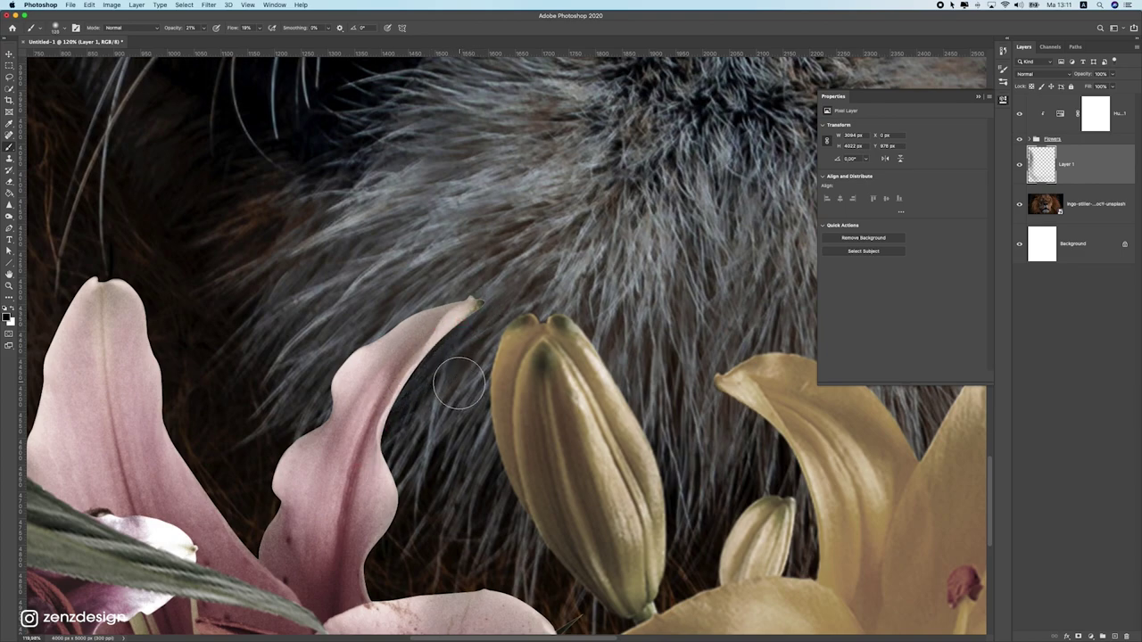
# Refine the shadow close along the edge of the curved pink lily petal with a finer brush
pyautogui.press('[')
pyautogui.press('[')
pyautogui.press('[')
pyautogui.press('[')
pyautogui.press('[')
pyautogui.press('[')
pyautogui.moveTo(475, 314)
pyautogui.mouseDown()
pyautogui.moveTo(357, 470)
pyautogui.moveTo(417, 377)
pyautogui.moveTo(377, 476)
pyautogui.moveTo(490, 310)
pyautogui.moveTo(393, 432)
pyautogui.mouseUp()
pyautogui.scroll(-8, 384, 471)
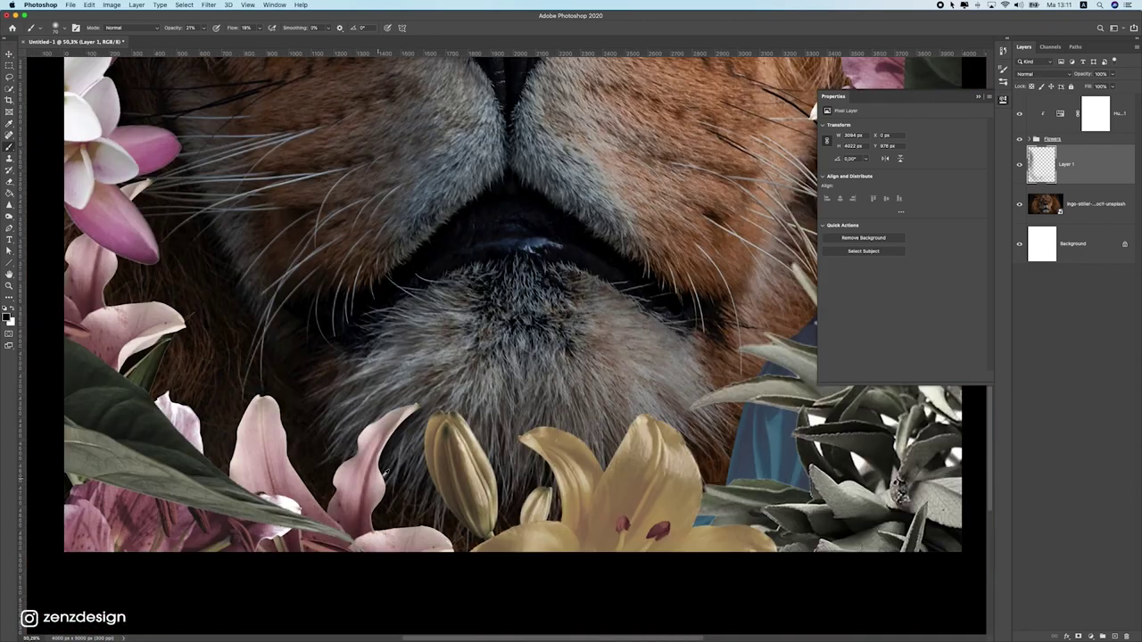
# Examine the shading around the pink and yellow lilies below the chin, up close and in the whole artwork
pyautogui.scroll(1, 404, 463)
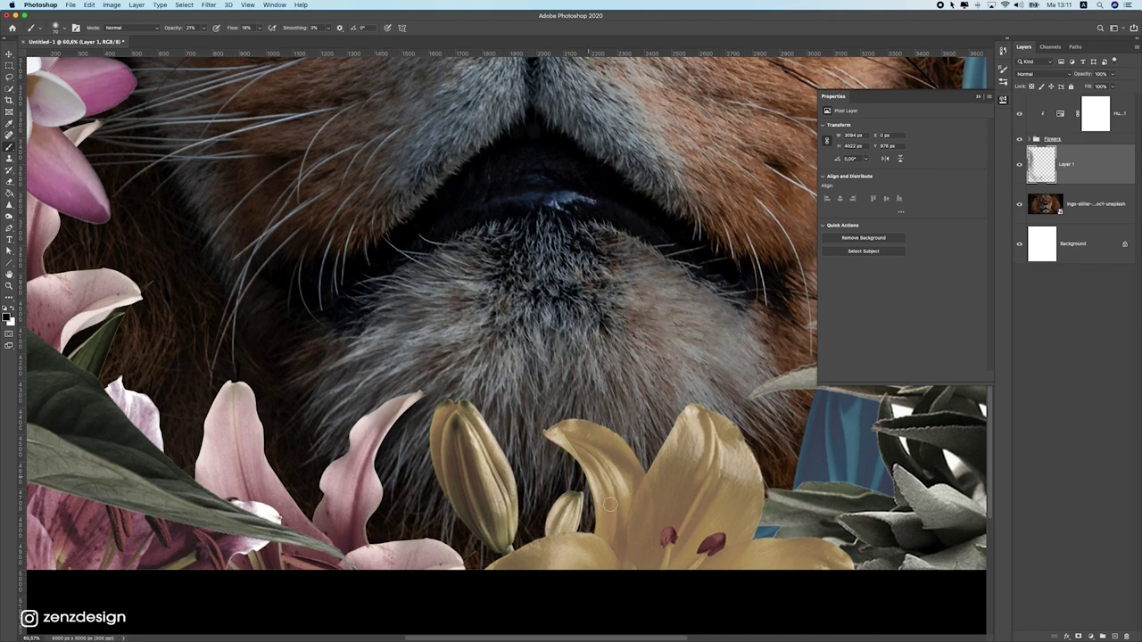
pyautogui.scroll(-5, 544, 442)
pyautogui.scroll(2, 489, 400)
pyautogui.scroll(-5, 489, 400)
pyautogui.scroll(2, 489, 400)
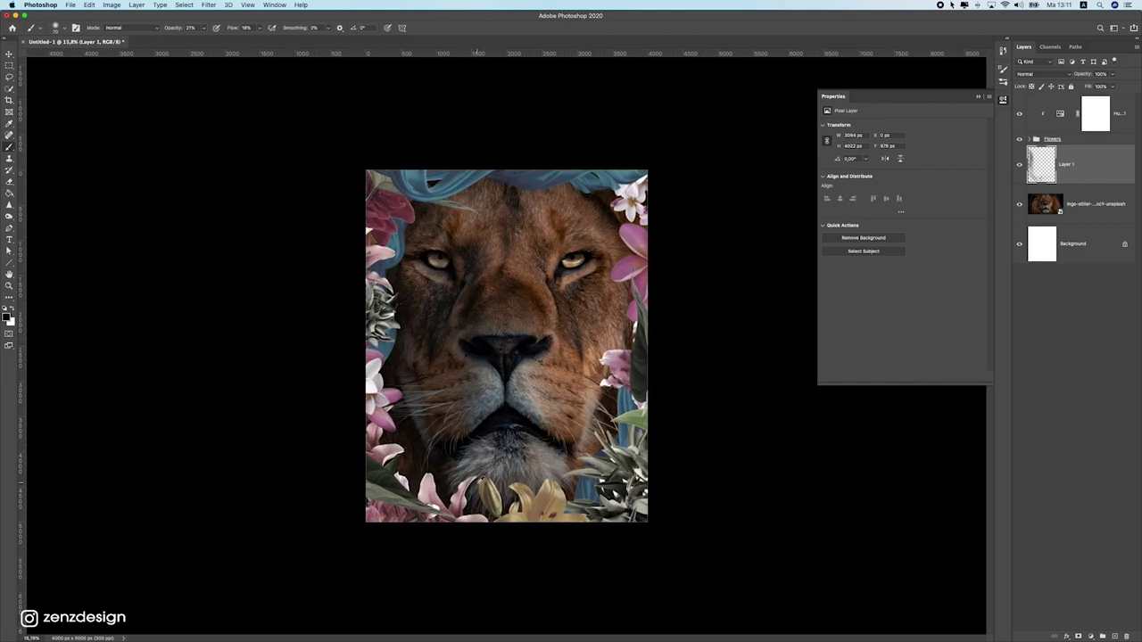
pyautogui.scroll(3, 489, 401)
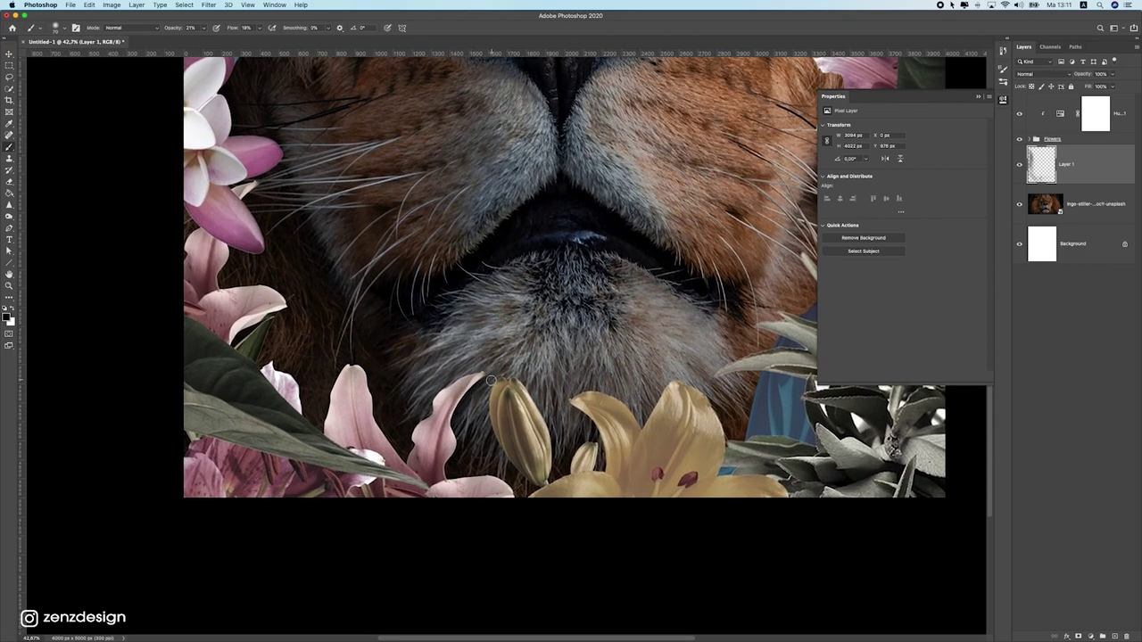
pyautogui.scroll(-2, 466, 407)
pyautogui.scroll(2, 467, 412)
pyautogui.scroll(-2, 528, 411)
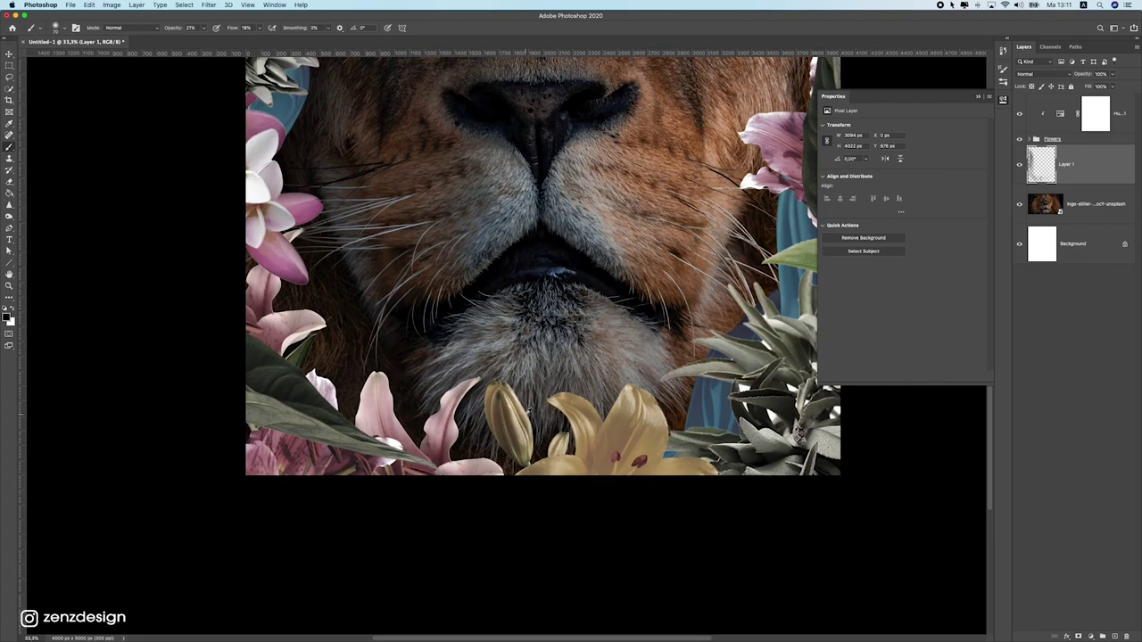
pyautogui.scroll(2, 508, 377)
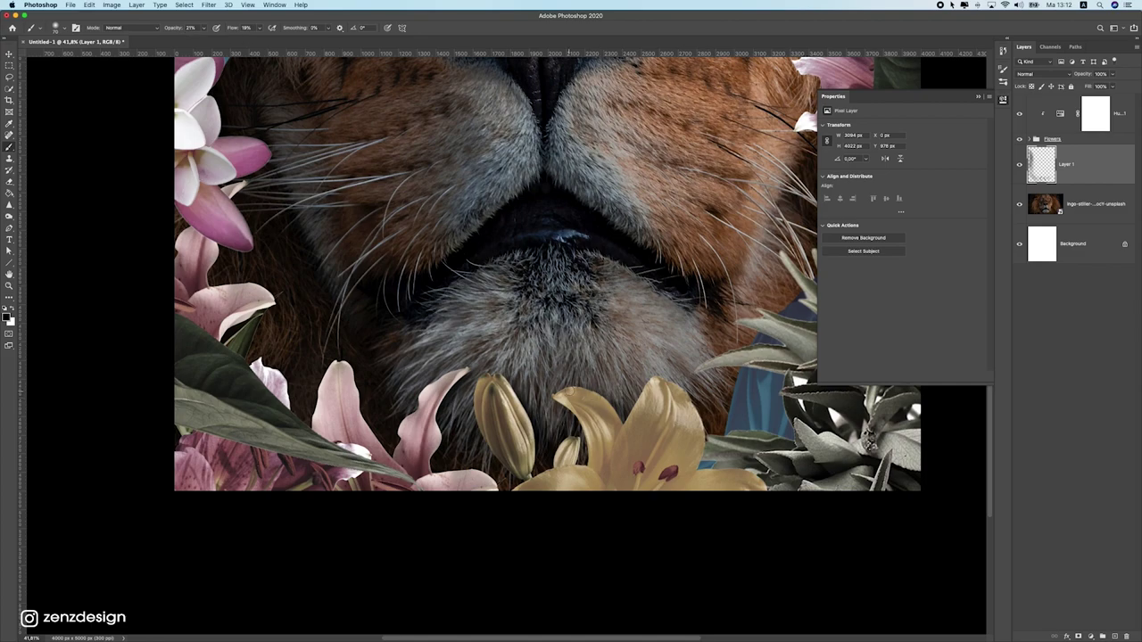
# Dab shadow around the yellow lily below the chin, undoing the first dab
pyautogui.click(575, 397)
pyautogui.press('super+z')
pyautogui.click(580, 467)
pyautogui.scroll(-5, 564, 430)
pyautogui.scroll(1, 552, 517)
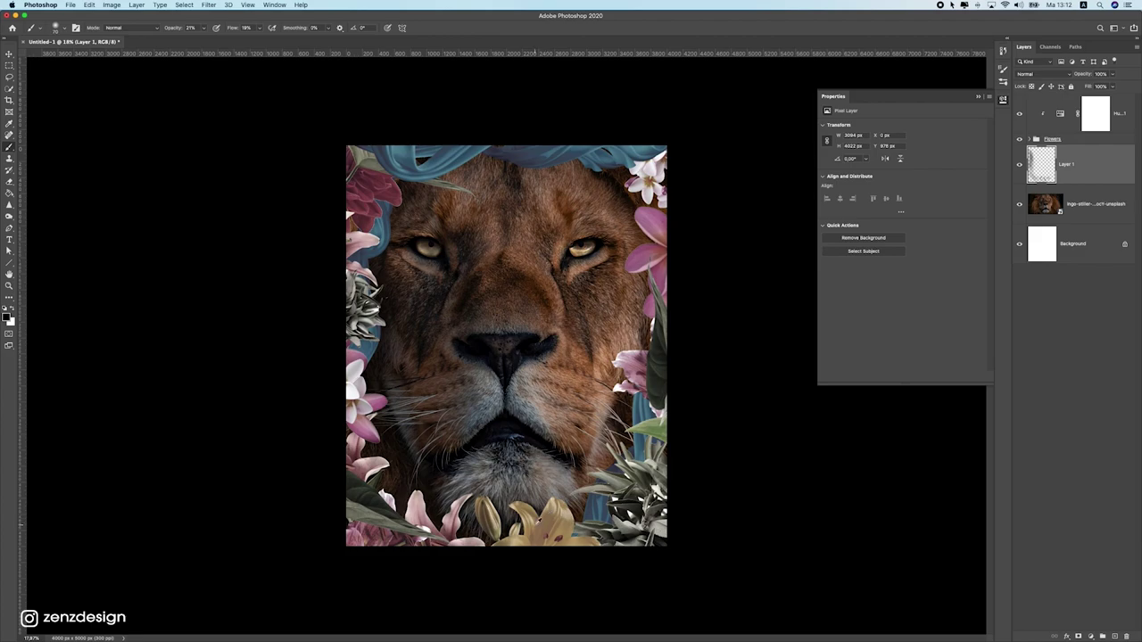
# Paint shadow along the right side of the large yellow lily where it overlaps the fur
pyautogui.scroll(9, 491, 549)
pyautogui.moveTo(642, 531); pyautogui.dragTo(472, 369)
pyautogui.scroll(-5, 473, 370)
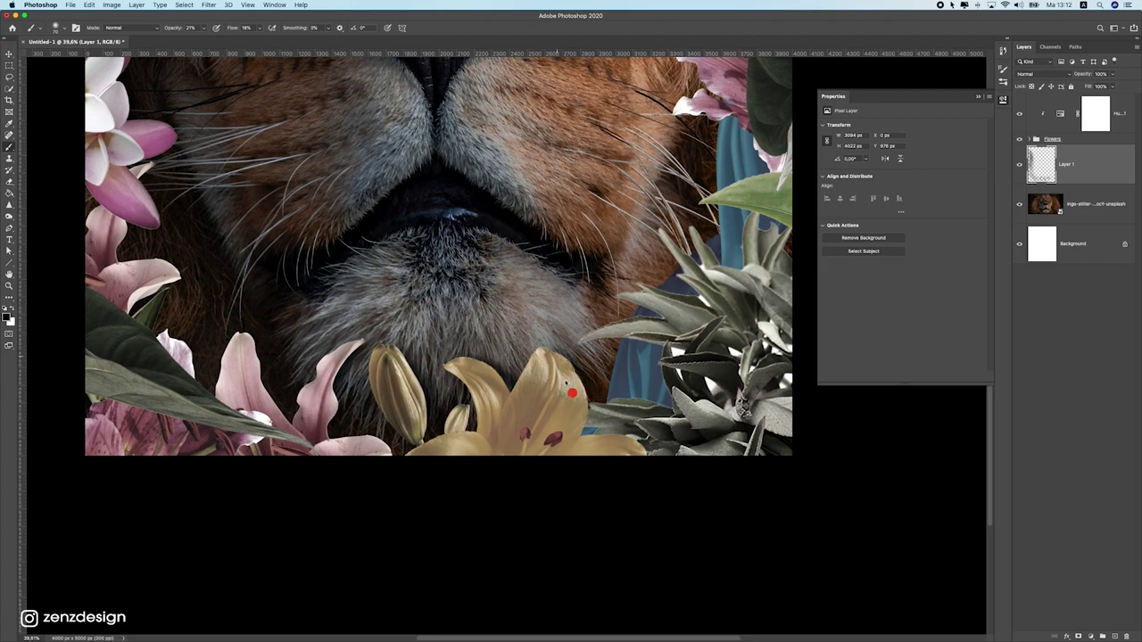
pyautogui.moveTo(580, 356)
pyautogui.mouseDown()
pyautogui.moveTo(558, 354)
pyautogui.moveTo(602, 396)
pyautogui.moveTo(616, 393)
pyautogui.mouseUp()
# Paint shadow around the tips of the silver-green leaves in the lower-right corner of the artwork
pyautogui.moveTo(634, 309)
pyautogui.mouseDown()
pyautogui.moveTo(548, 403)
pyautogui.moveTo(491, 437)
pyautogui.mouseUp()
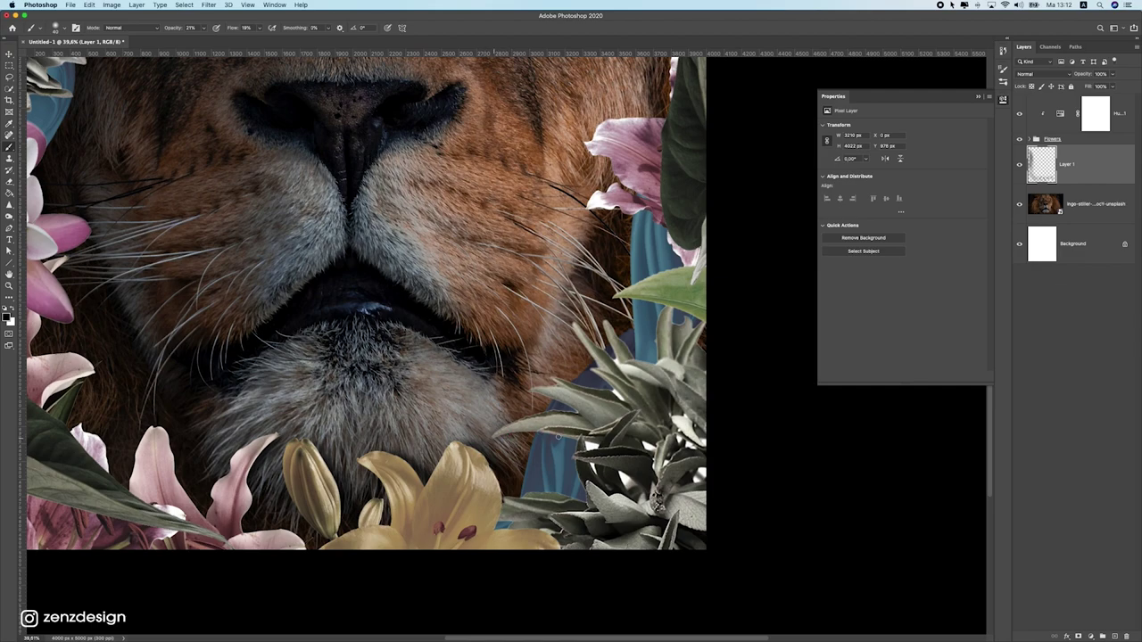
pyautogui.moveTo(518, 433); pyautogui.dragTo(512, 434)
pyautogui.moveTo(541, 393); pyautogui.dragTo(535, 398)
pyautogui.moveTo(583, 343); pyautogui.dragTo(582, 344)
pyautogui.scroll(2, 581, 345)
pyautogui.moveTo(609, 368); pyautogui.dragTo(569, 343)
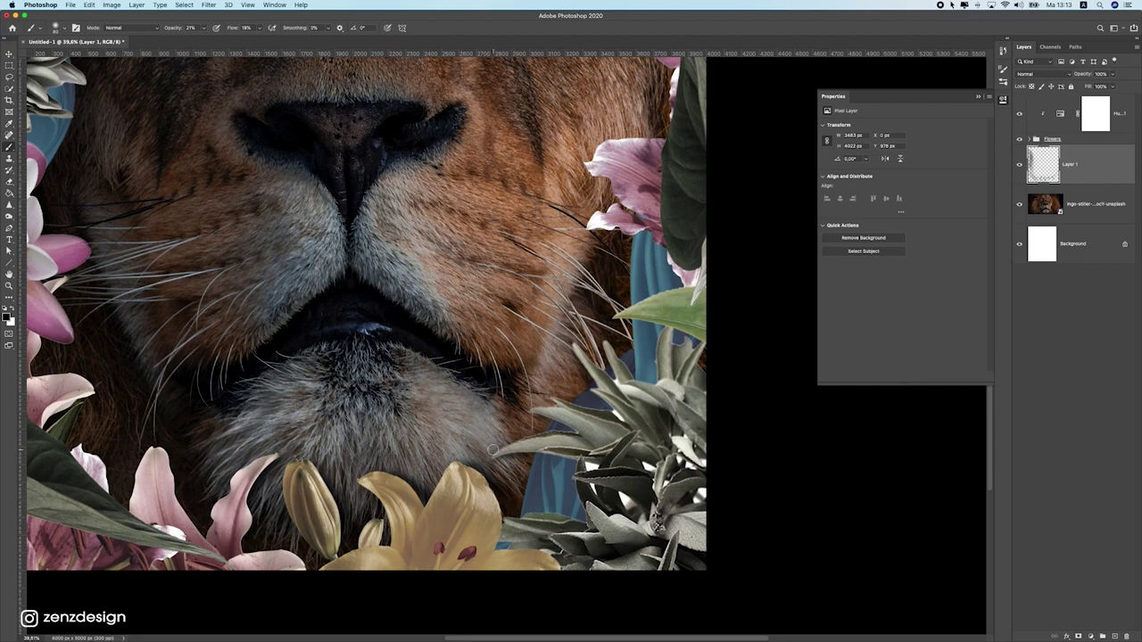
# Enlarge the brush slightly and paint shadow around the green leaf and pink lily on the artwork's right side
pyautogui.scroll(3, 582, 452)
pyautogui.press(']')
pyautogui.press(']')
pyautogui.moveTo(592, 313); pyautogui.dragTo(591, 304)
pyautogui.moveTo(599, 304)
pyautogui.mouseDown()
pyautogui.moveTo(583, 307)
pyautogui.moveTo(631, 308)
pyautogui.moveTo(647, 341)
pyautogui.moveTo(639, 367)
pyautogui.moveTo(622, 360)
pyautogui.mouseUp()
pyautogui.scroll(3, 622, 361)
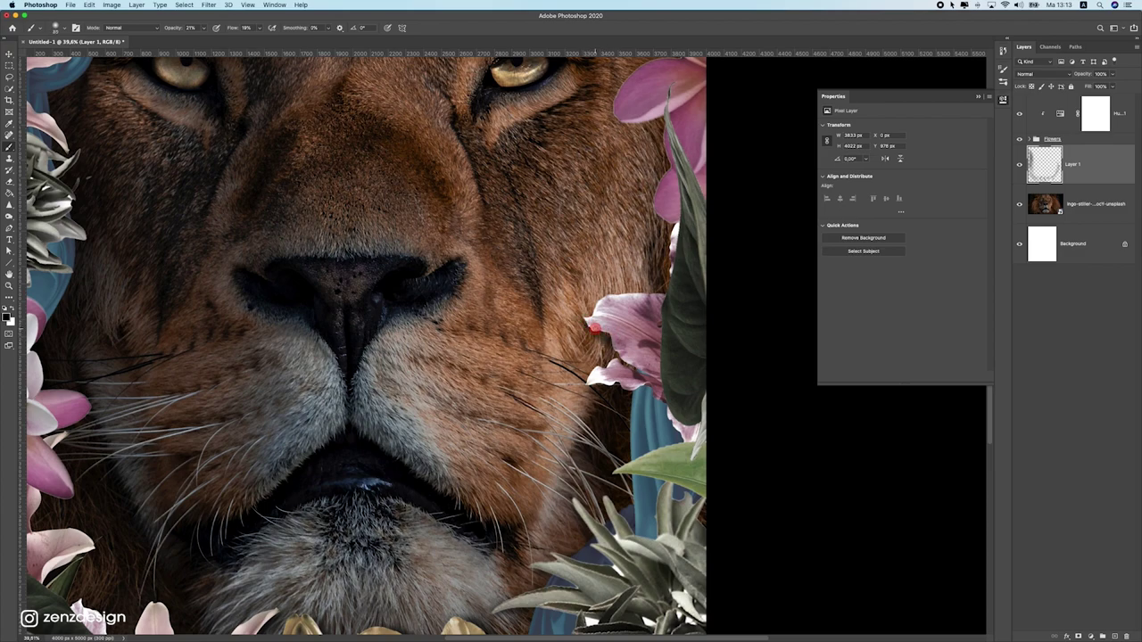
# Paint shadow along the upper edge of the pink lily on the artwork's right side
pyautogui.scroll(2, 589, 323)
pyautogui.moveTo(644, 312)
pyautogui.mouseDown()
pyautogui.moveTo(631, 307)
pyautogui.moveTo(675, 295)
pyautogui.moveTo(628, 311)
pyautogui.moveTo(637, 306)
pyautogui.mouseUp()
pyautogui.scroll(2, 635, 308)
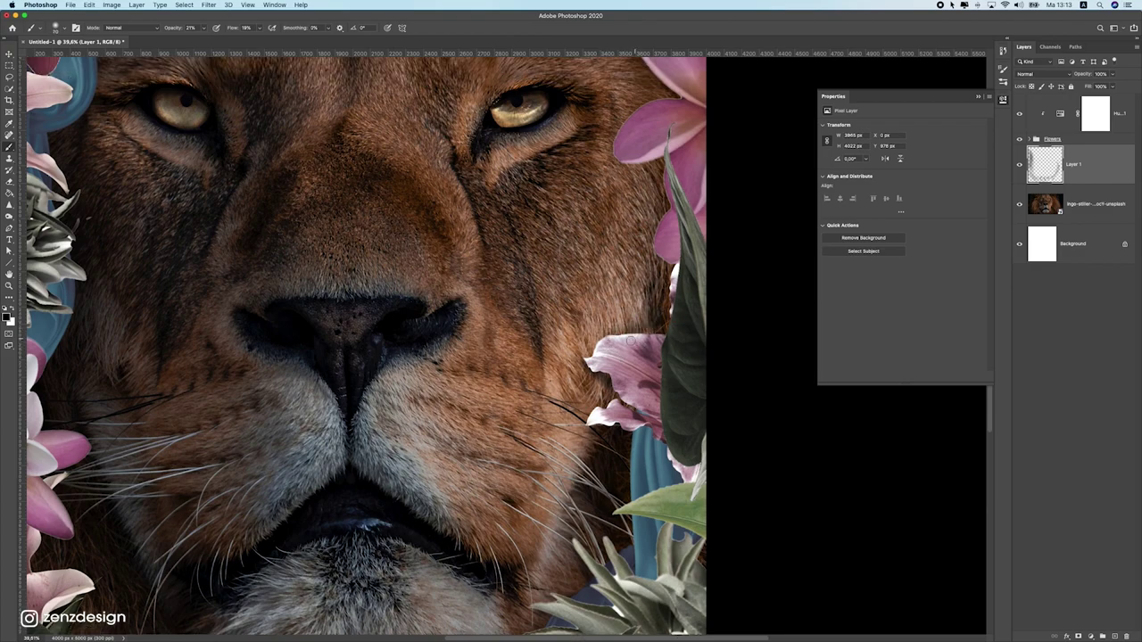
pyautogui.scroll(5, 633, 344)
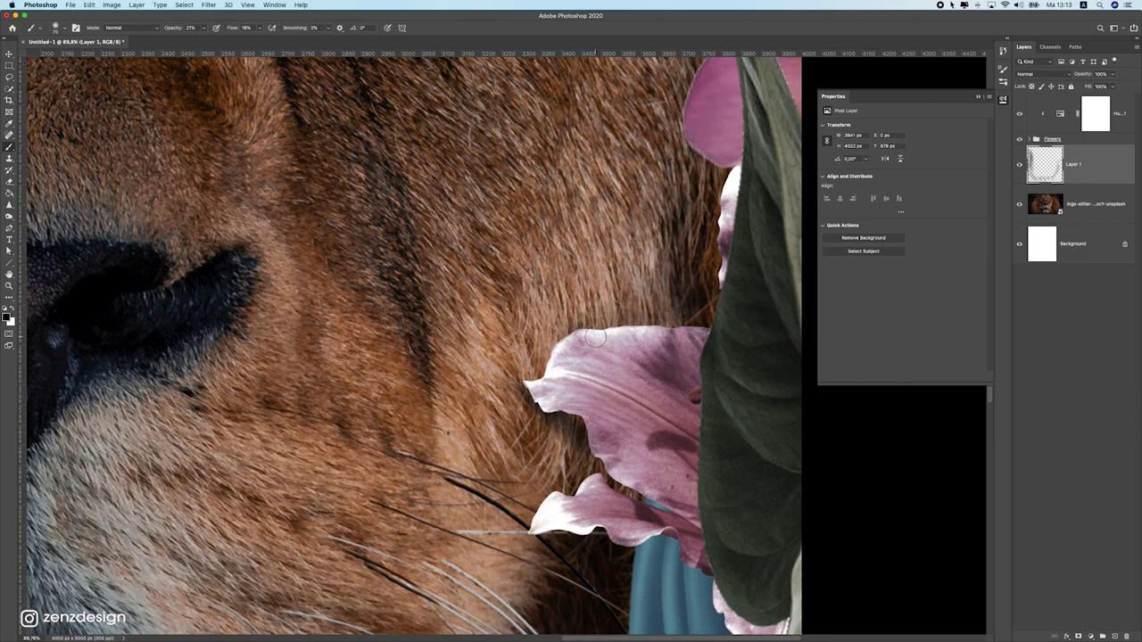
pyautogui.scroll(-2, 600, 342)
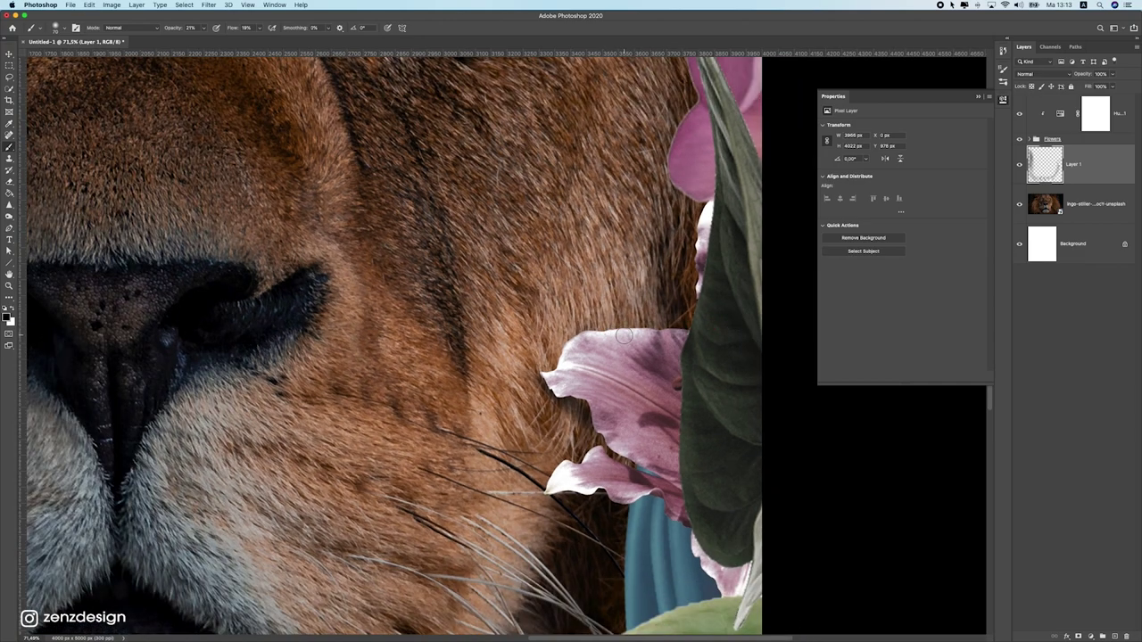
pyautogui.scroll(-5, 620, 335)
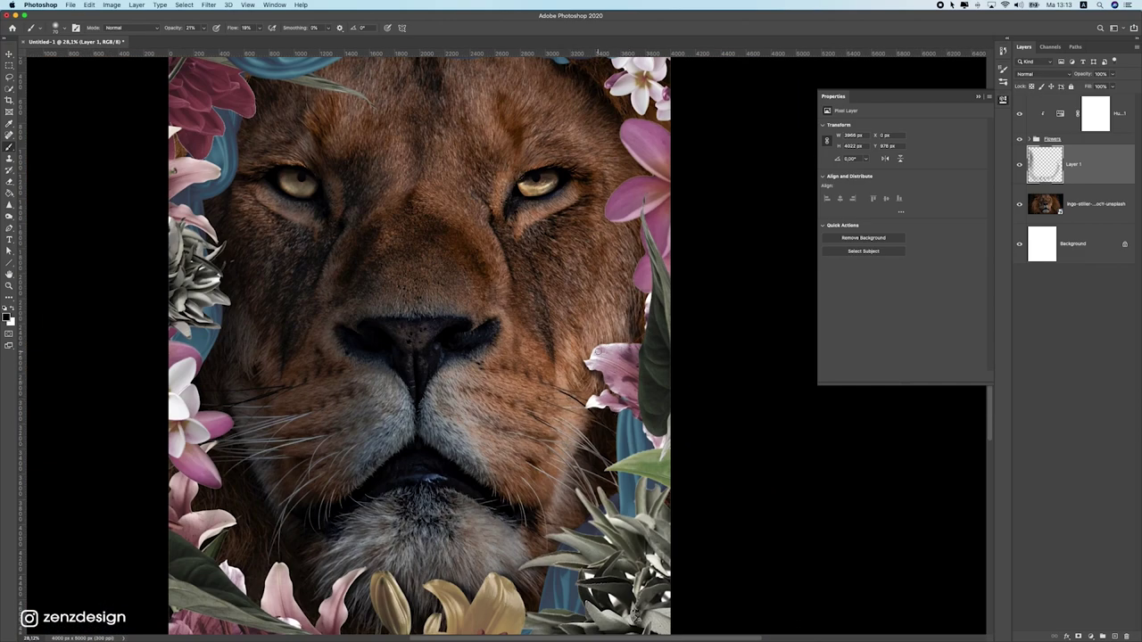
# Undo the last shadow stroke and repaint it above the pink lily beside the dark green leaf
pyautogui.press('super+z')
pyautogui.moveTo(644, 339); pyautogui.dragTo(628, 345)
pyautogui.scroll(2, 658, 323)
pyautogui.scroll(-2, 658, 323)
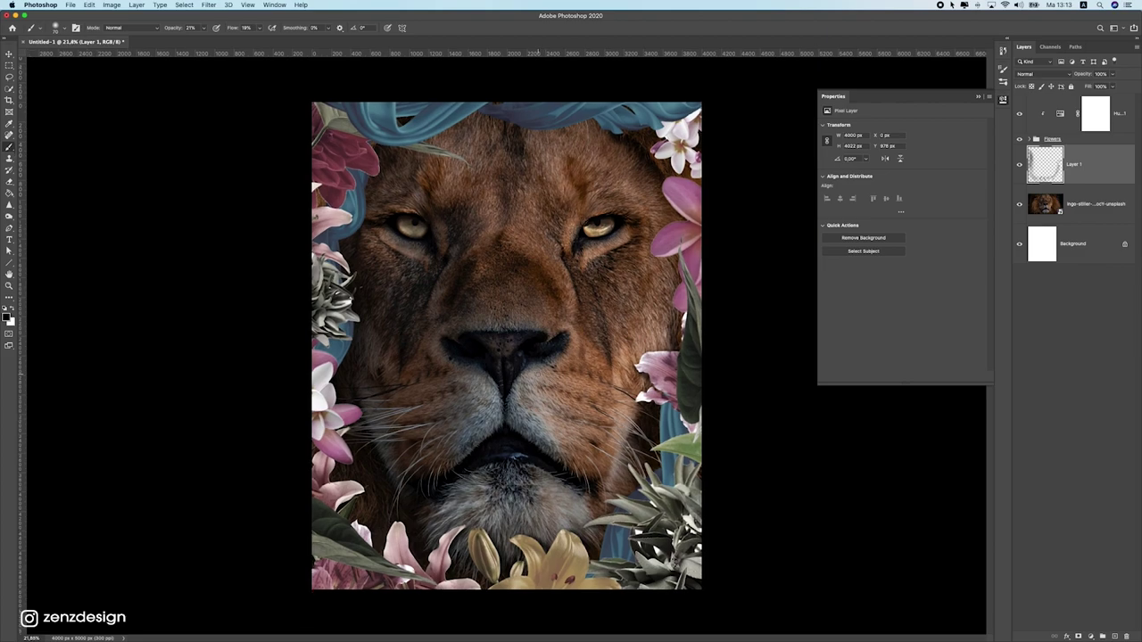
# Paint shadow around the pink frangipani petals and the white frangipani blossoms along the artwork's right side
pyautogui.scroll(3, 659, 294)
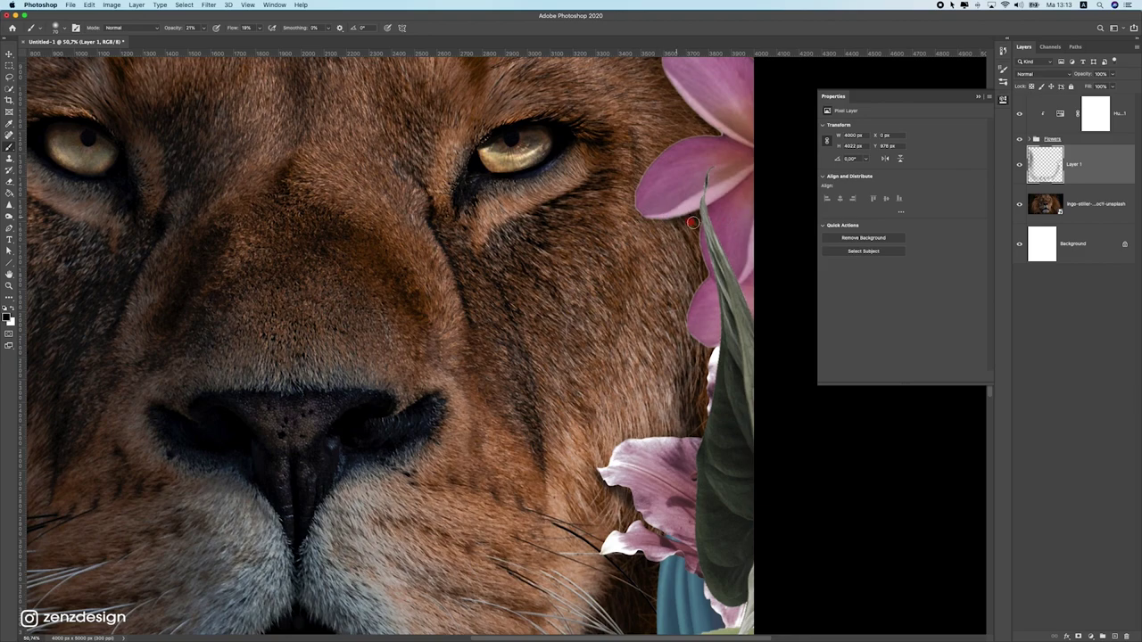
pyautogui.moveTo(709, 355); pyautogui.dragTo(711, 346)
pyautogui.scroll(5, 705, 352)
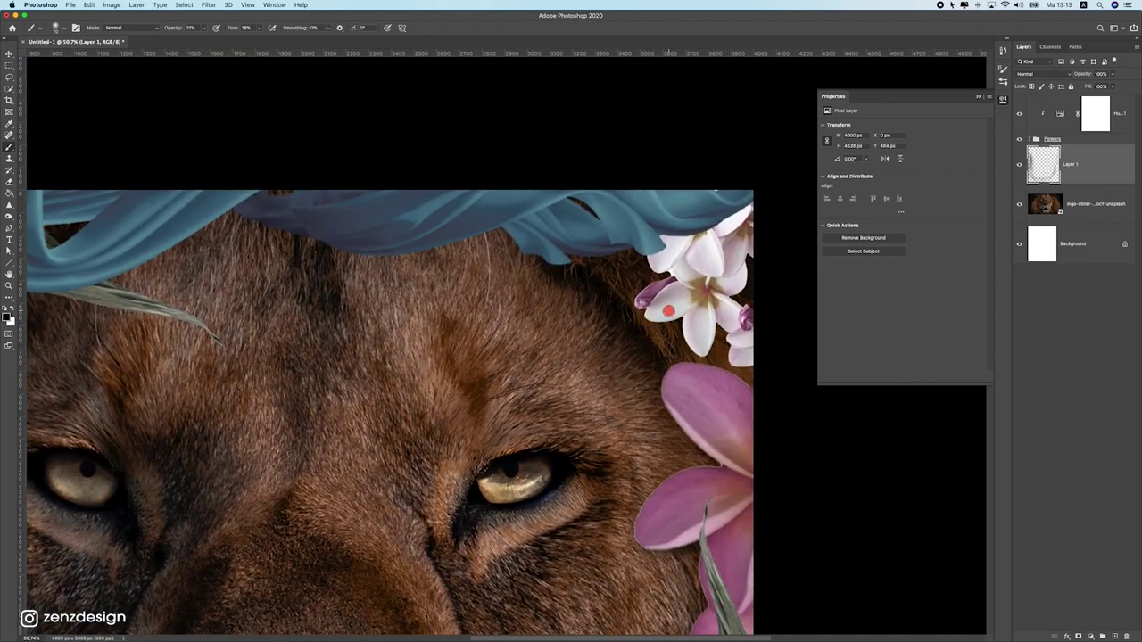
pyautogui.click(685, 314)
pyautogui.click(686, 286)
# Set the brush opacity to 23% and flow to 29%, and deepen the shadow around the large pink frangipani
pyautogui.click(206, 28)
pyautogui.click(258, 29)
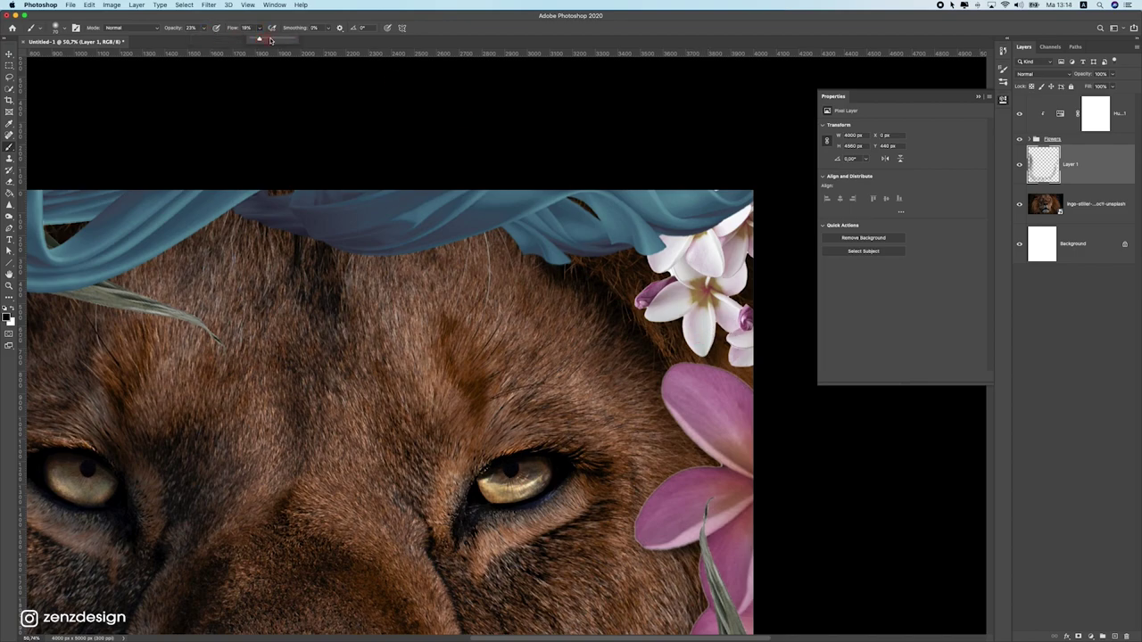
pyautogui.click(754, 413)
pyautogui.click(756, 387)
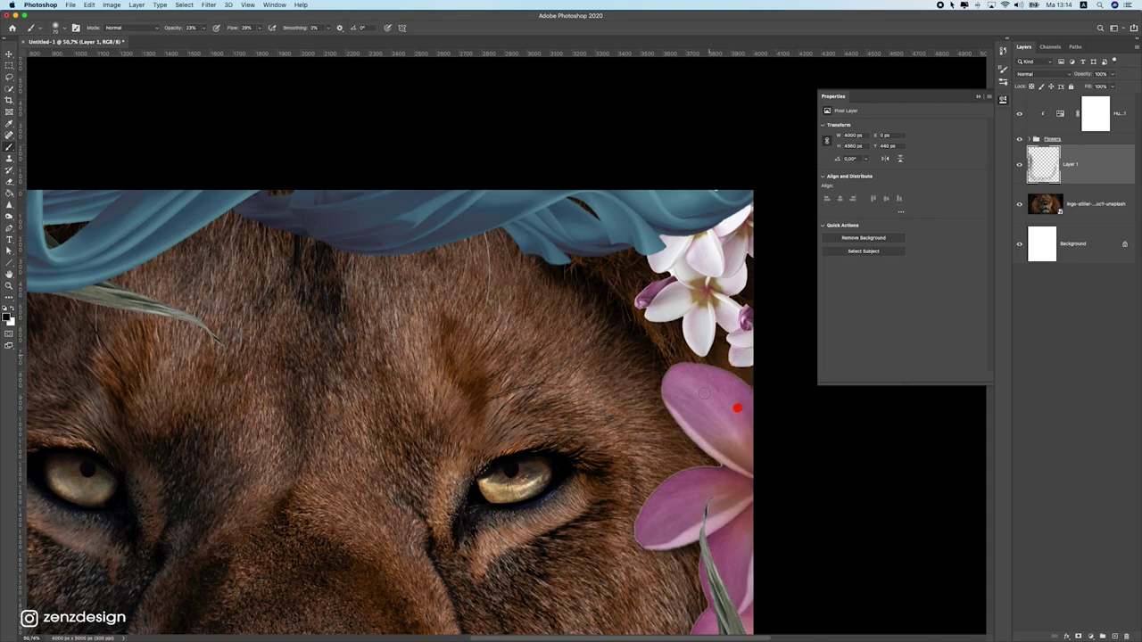
pyautogui.scroll(-6, 666, 383)
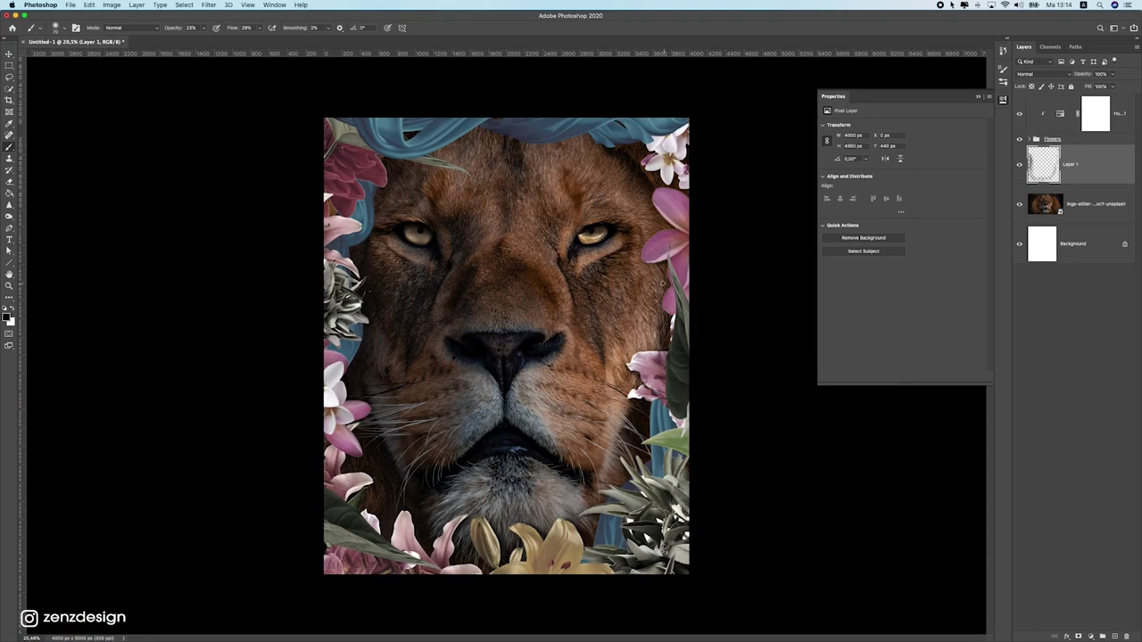
pyautogui.moveTo(661, 208); pyautogui.dragTo(670, 225)
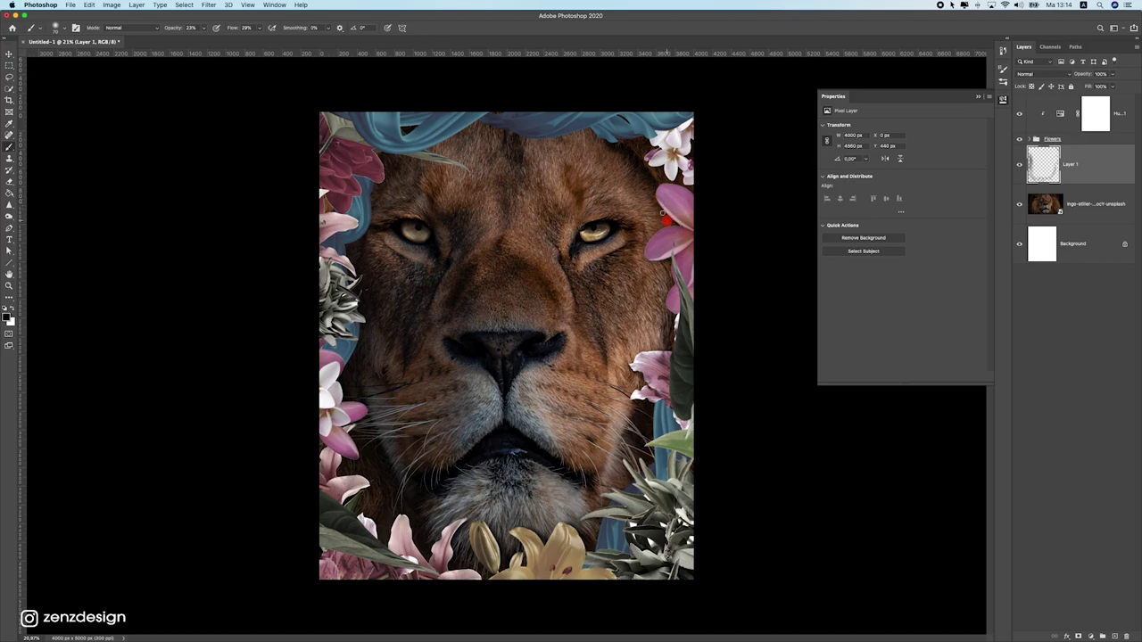
pyautogui.scroll(5, 649, 284)
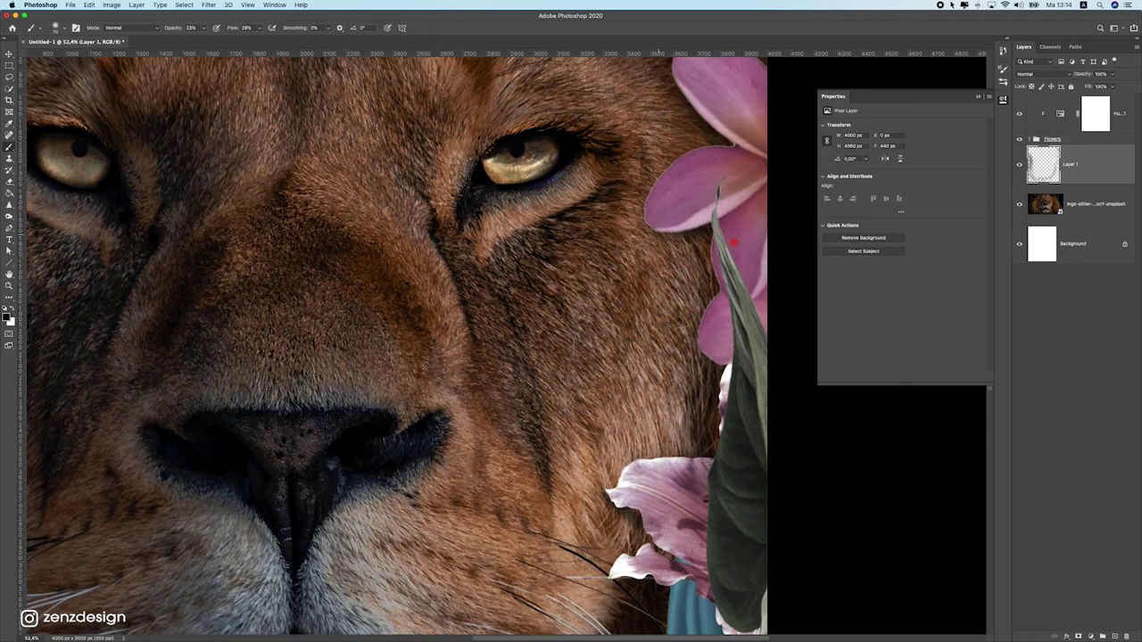
# Enlarge the brush and paint soft shadow beneath the blue fabric along the artwork's top edge
pyautogui.scroll(-6, 728, 241)
pyautogui.scroll(2, 571, 319)
pyautogui.scroll(5, 621, 256)
pyautogui.scroll(-5, 606, 232)
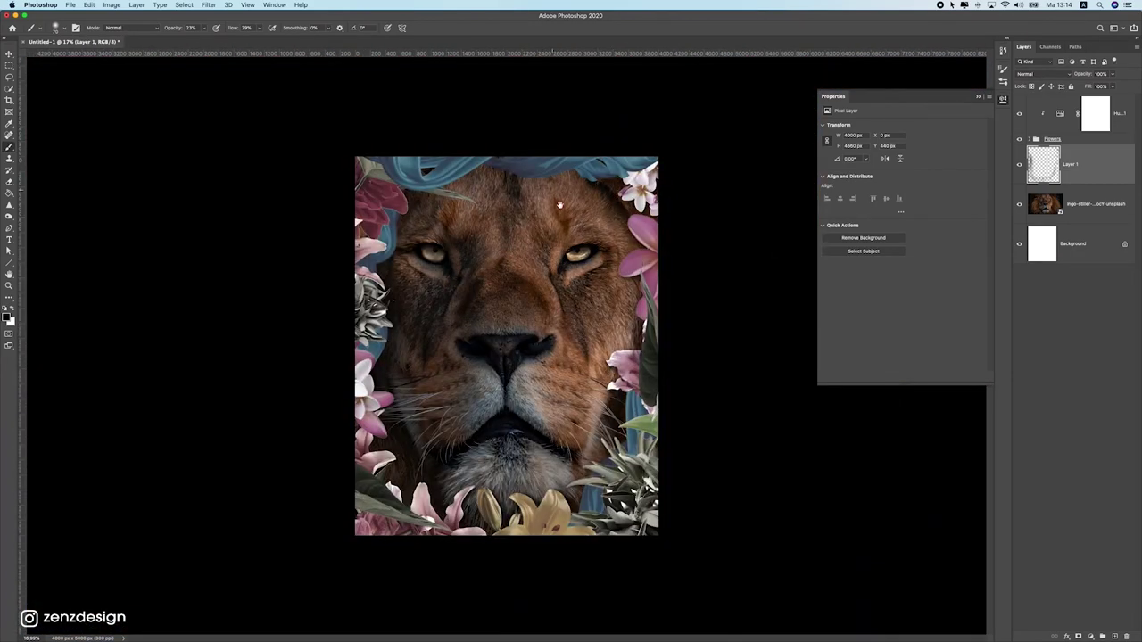
pyautogui.click(535, 175)
pyautogui.moveTo(594, 175)
pyautogui.mouseDown()
pyautogui.moveTo(465, 173)
pyautogui.moveTo(429, 190)
pyautogui.mouseUp()
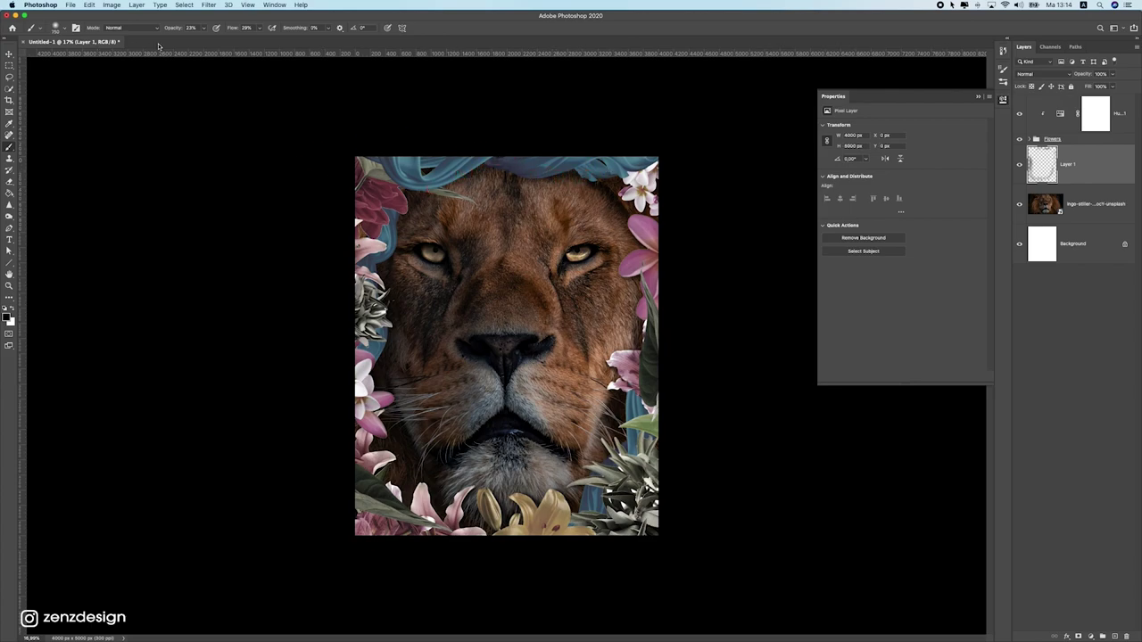
# Set the brush flow to 17% and paint broad, soft shadow over the outer lion face along the floral frame
pyautogui.click(259, 28)
pyautogui.moveTo(255, 39); pyautogui.dragTo(253, 40)
pyautogui.scroll(3, 406, 252)
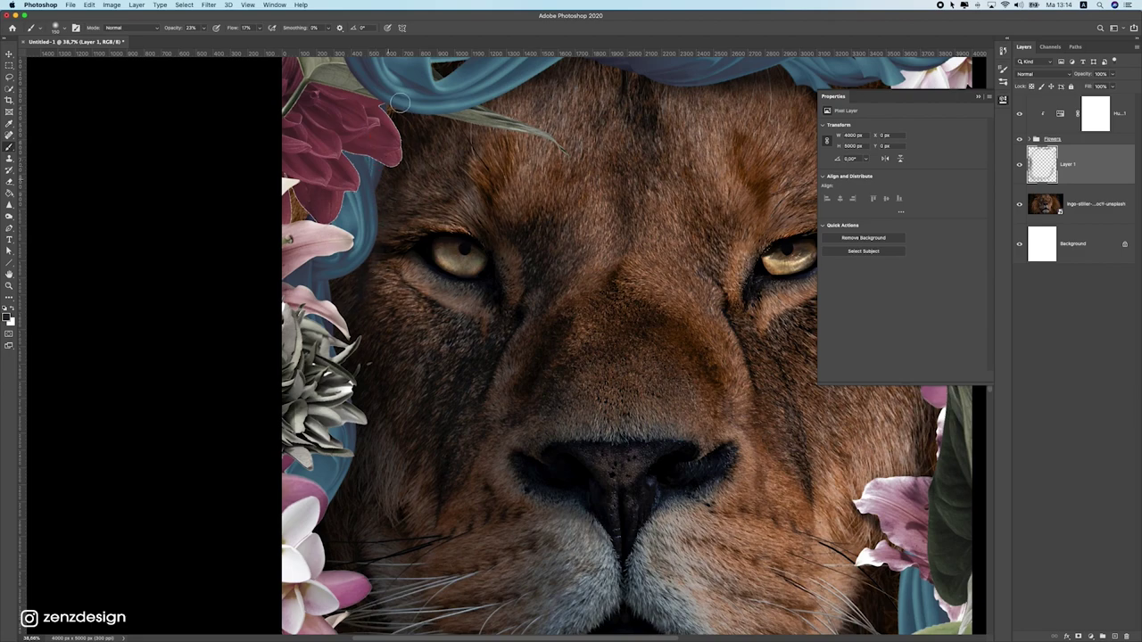
pyautogui.scroll(-4, 369, 328)
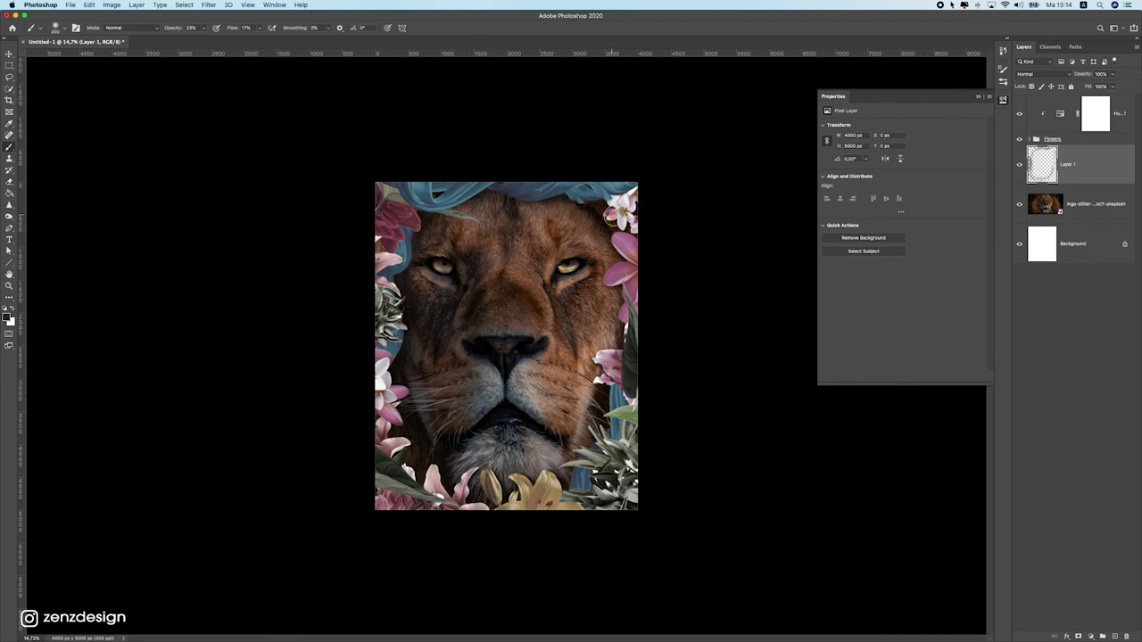
pyautogui.moveTo(421, 306); pyautogui.dragTo(383, 362)
pyautogui.moveTo(410, 267)
pyautogui.mouseDown()
pyautogui.moveTo(405, 344)
pyautogui.moveTo(435, 475)
pyautogui.mouseUp()
pyautogui.moveTo(411, 431)
pyautogui.mouseDown()
pyautogui.moveTo(424, 461)
pyautogui.moveTo(382, 457)
pyautogui.moveTo(402, 486)
pyautogui.moveTo(515, 463)
pyautogui.moveTo(520, 473)
pyautogui.moveTo(501, 470)
pyautogui.moveTo(593, 254)
pyautogui.moveTo(607, 157)
pyautogui.moveTo(553, 386)
pyautogui.mouseUp()
pyautogui.press(']')
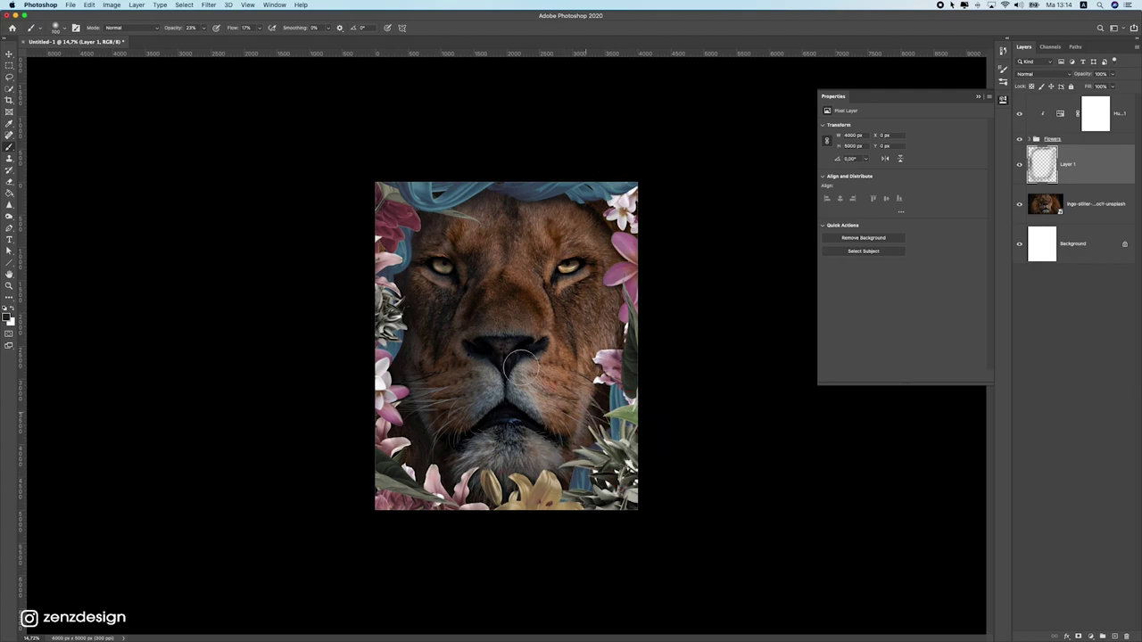
# Toggle the visibility of Layer 1 to compare the artwork with and without the painted shadows
pyautogui.scroll(-5, 394, 288)
pyautogui.scroll(5, 395, 288)
pyautogui.rightClick(718, 264)
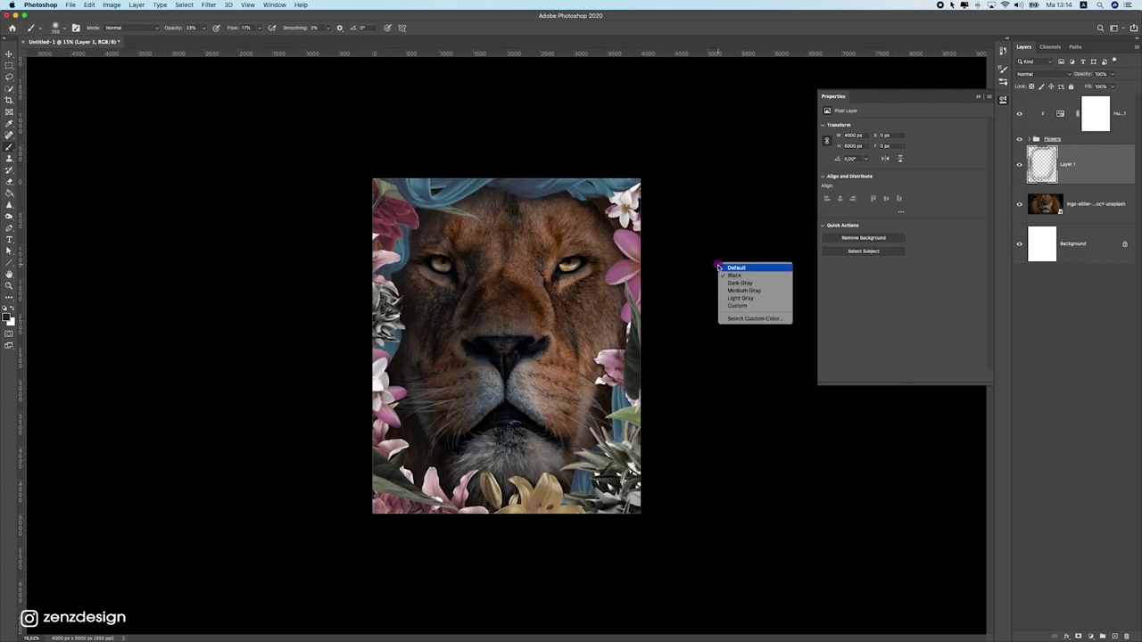
pyautogui.press('Escape')
pyautogui.click(1019, 165)
pyautogui.click(1019, 165)
pyautogui.scroll(-2, 457, 358)
pyautogui.scroll(2, 457, 359)
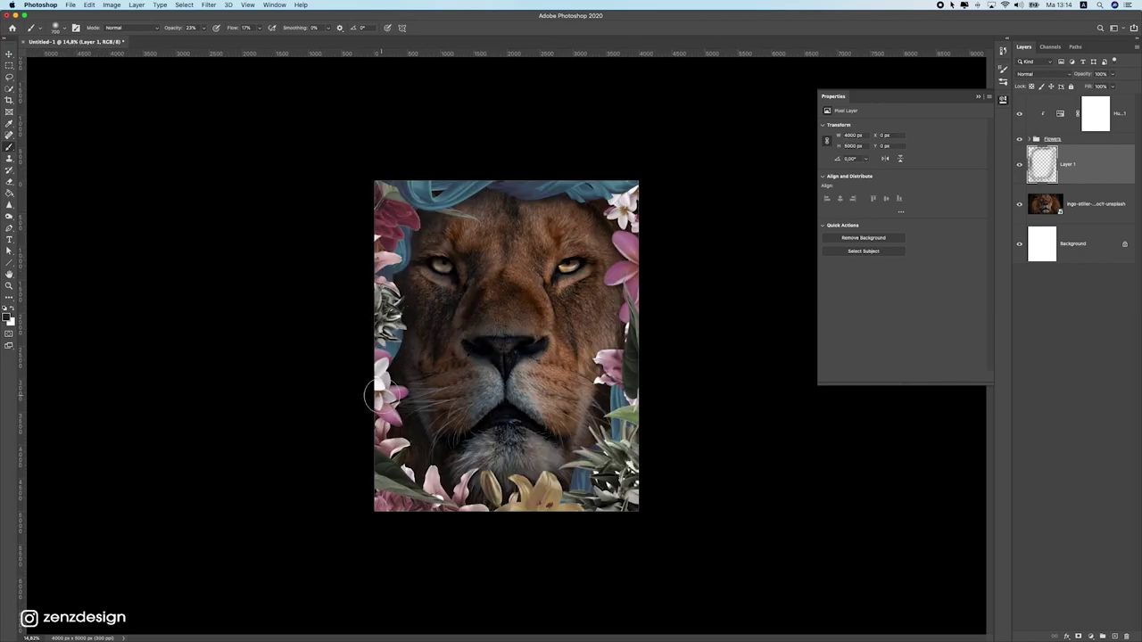
pyautogui.scroll(3, 371, 345)
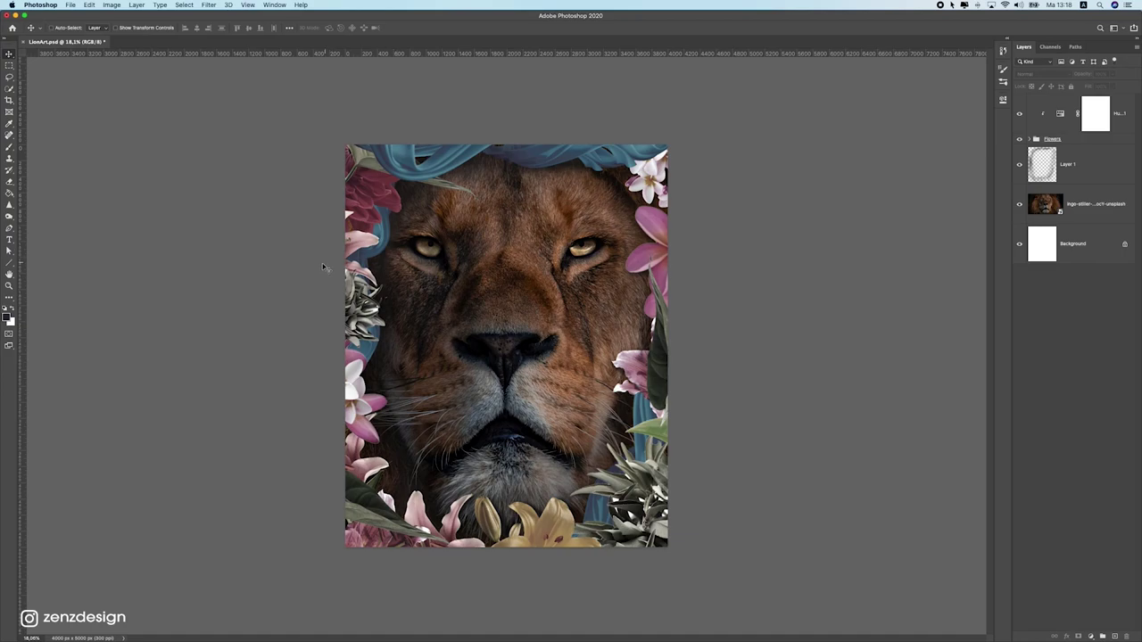
# Add a new empty layer directly above the Flowers group, clipped to it
pyautogui.click(1062, 139)
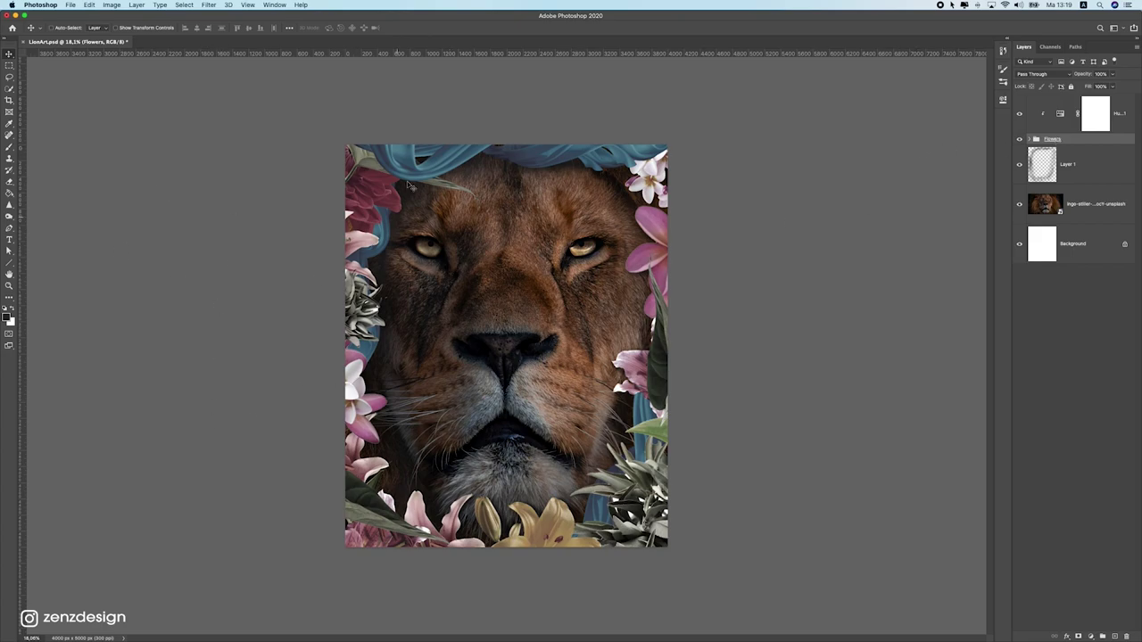
pyautogui.click(1114, 636)
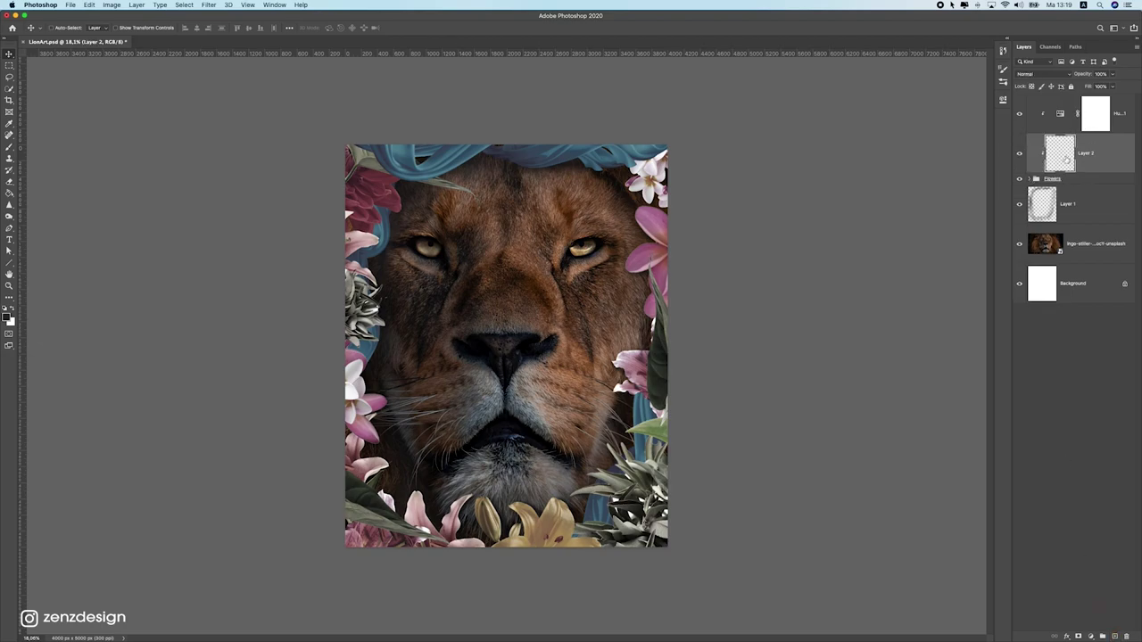
# Fill Layer 2 with 50% Gray and set its blending mode to Overlay
pyautogui.click(103, 4)
pyautogui.click(119, 147)
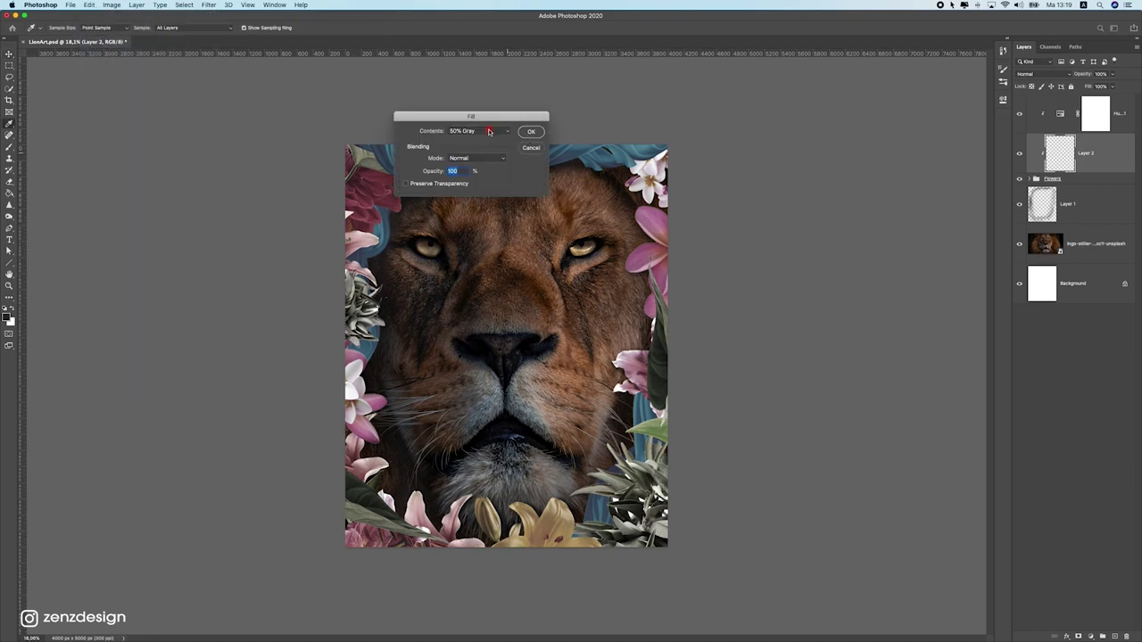
pyautogui.click(489, 131)
pyautogui.click(500, 130)
pyautogui.click(527, 132)
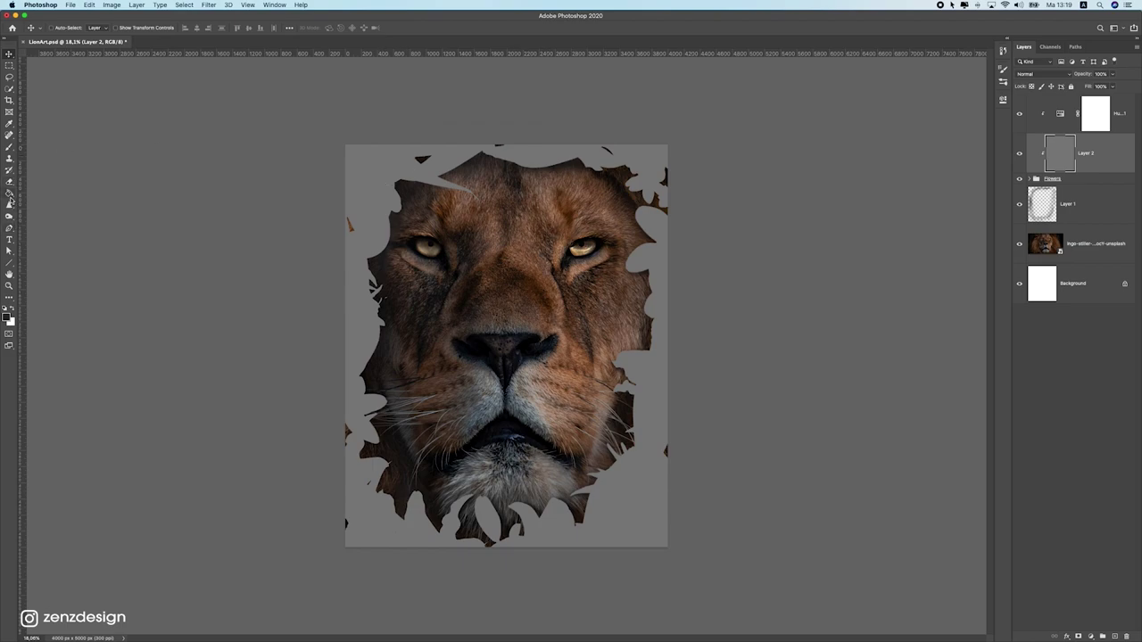
pyautogui.click(1017, 73)
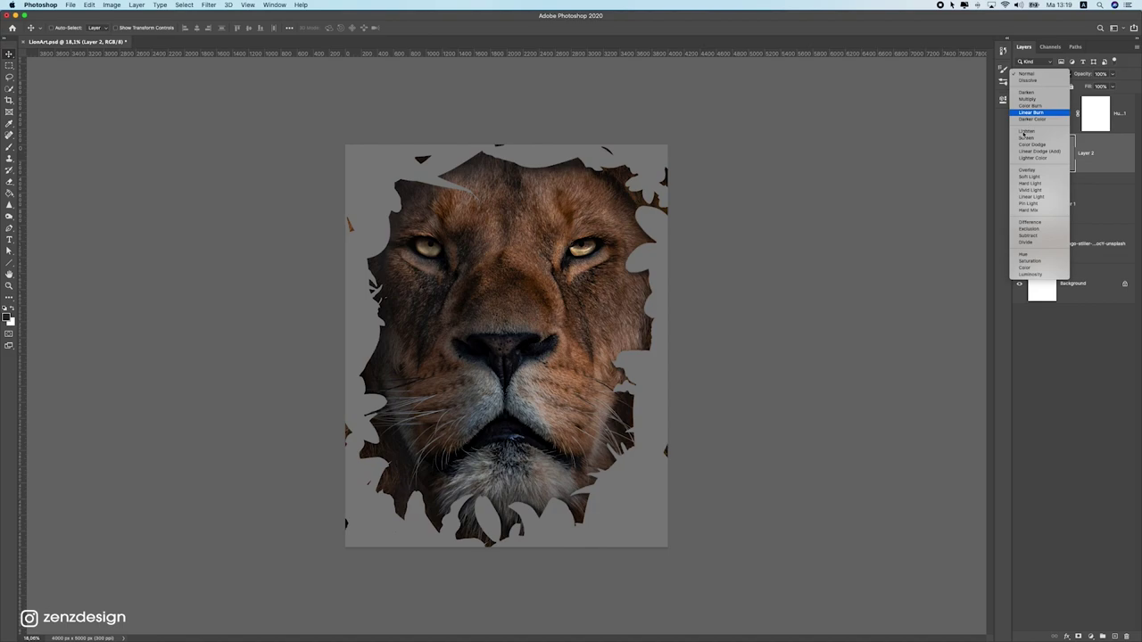
pyautogui.click(1031, 171)
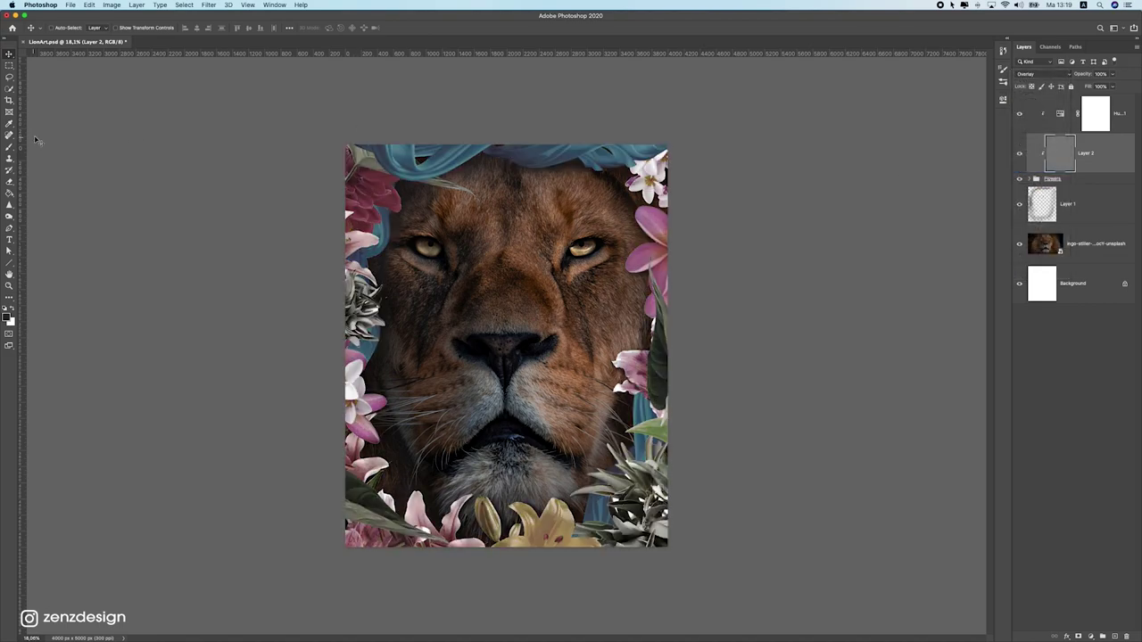
pyautogui.click(8, 216)
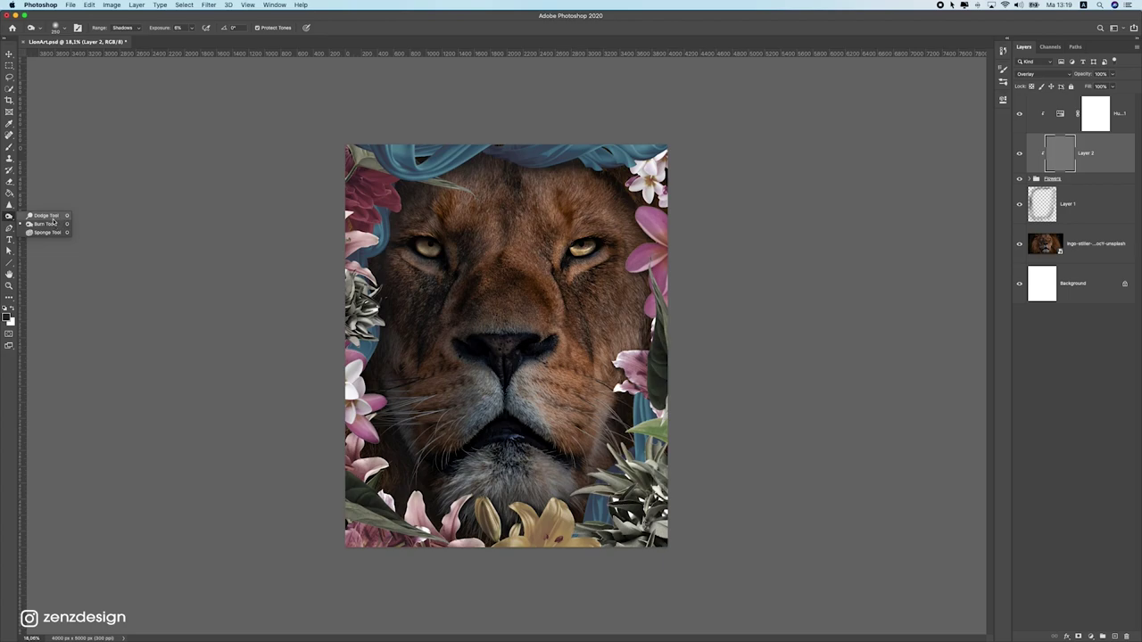
pyautogui.click(52, 216)
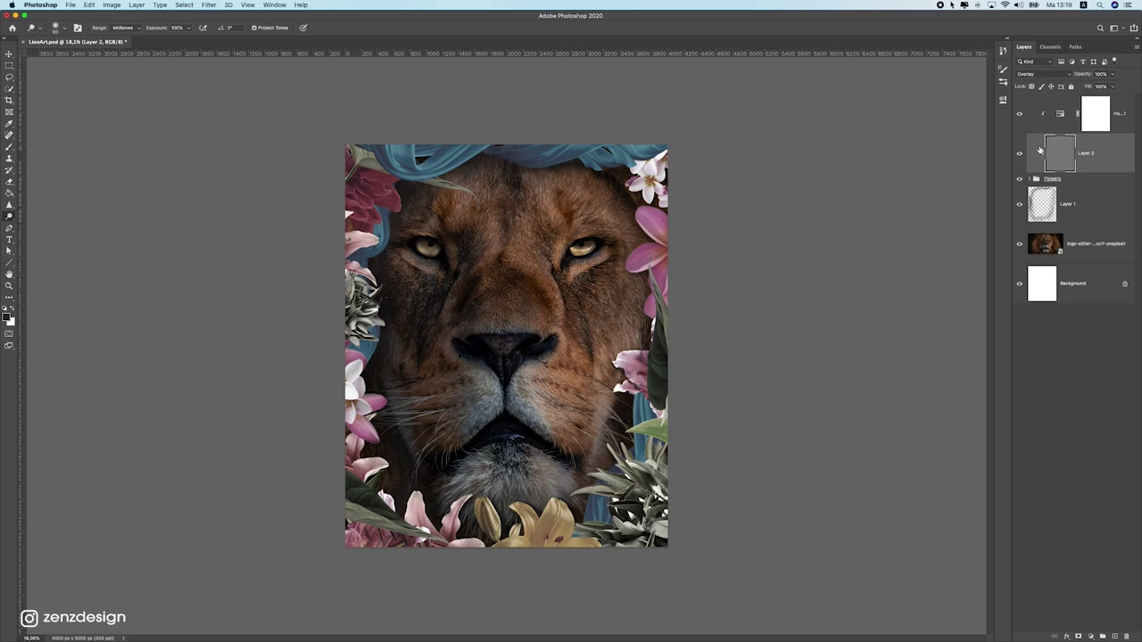
pyautogui.doubleClick(1027, 179)
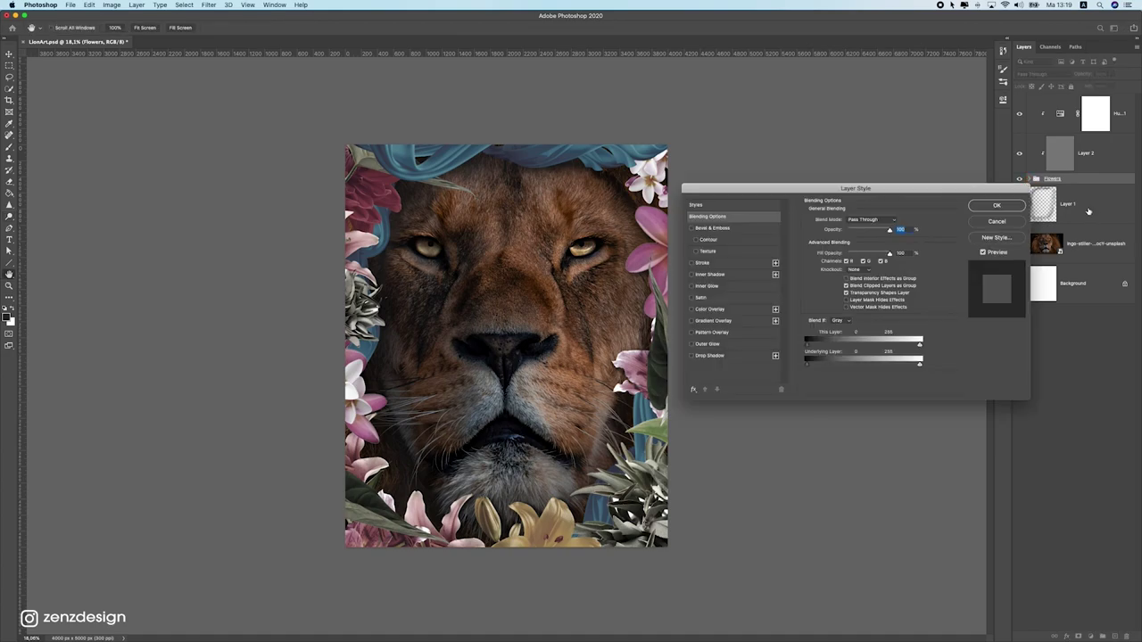
pyautogui.press('Escape')
pyautogui.click(1031, 180)
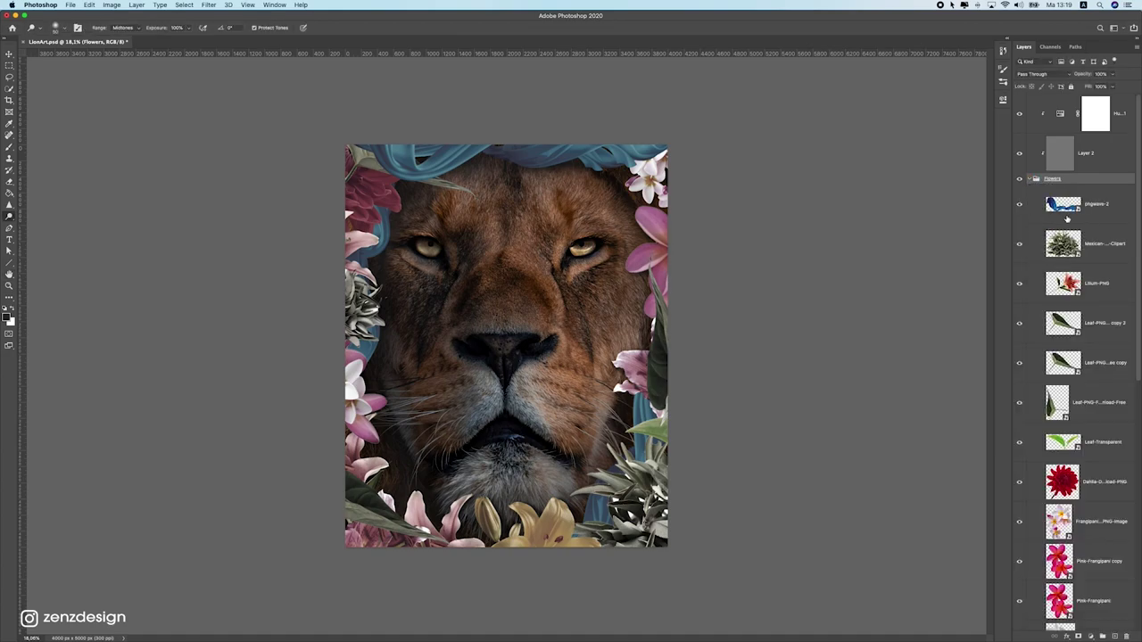
pyautogui.click(1032, 179)
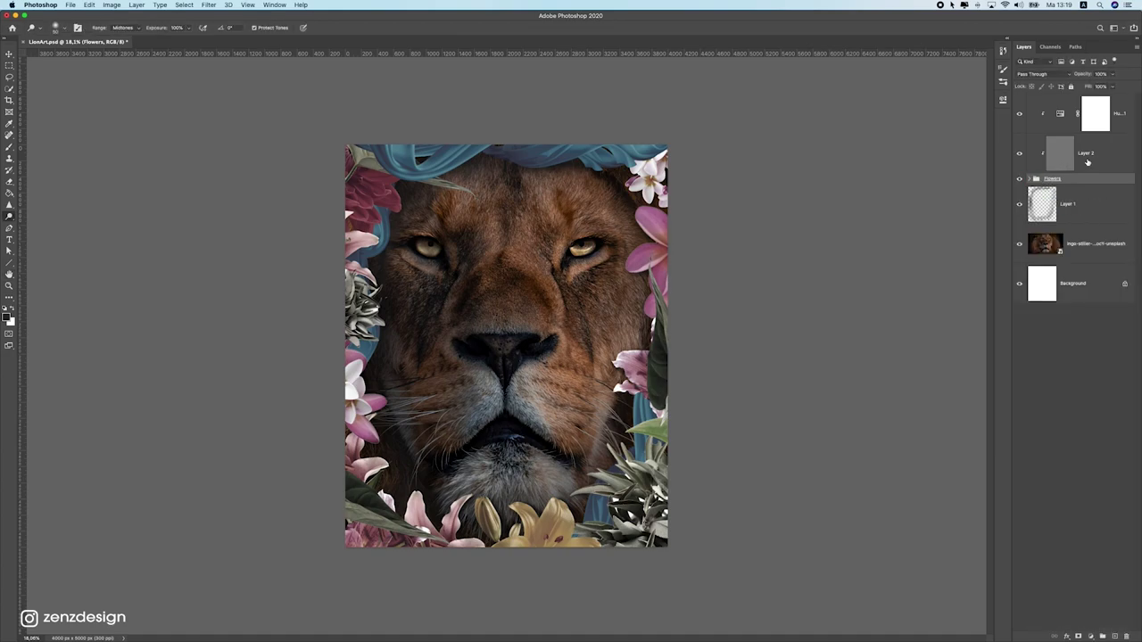
pyautogui.click(1062, 153)
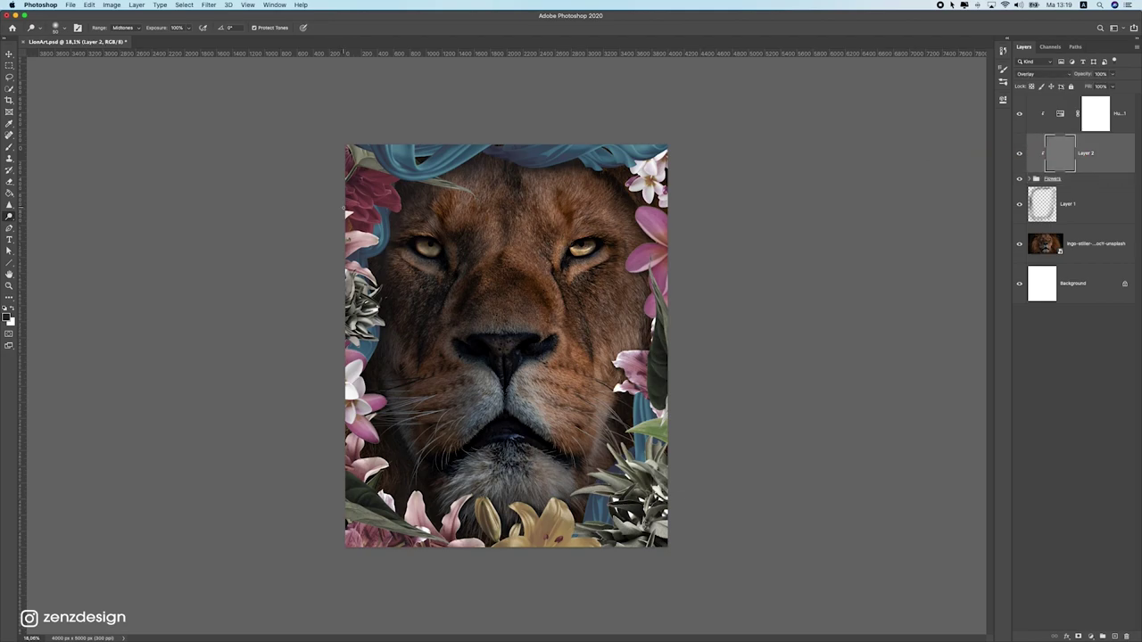
# Set up the Burn tool with a smaller brush, the Highlights range and 53% exposure
pyautogui.click(12, 215)
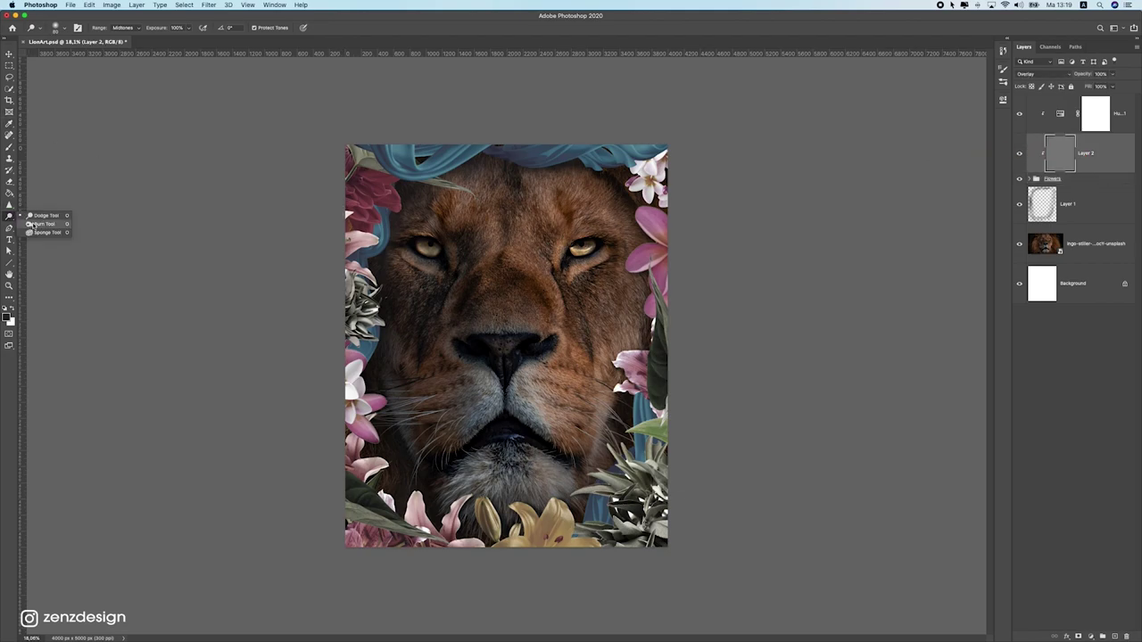
pyautogui.click(36, 218)
pyautogui.click(134, 31)
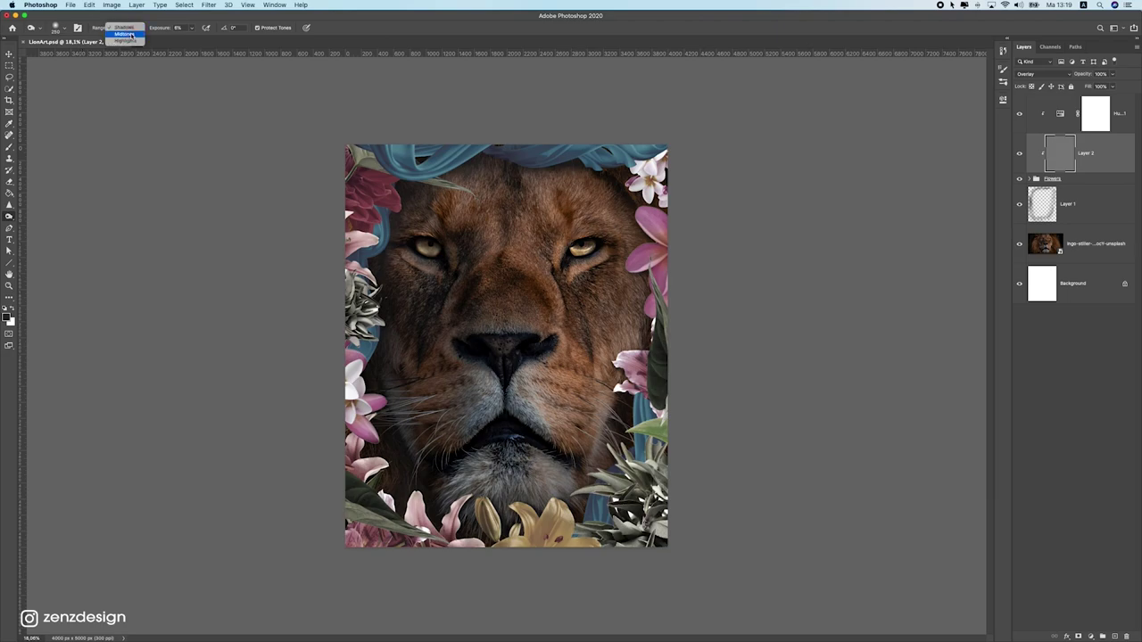
pyautogui.click(123, 42)
pyautogui.moveTo(191, 28); pyautogui.dragTo(205, 42)
pyautogui.press('[')
pyautogui.press('[')
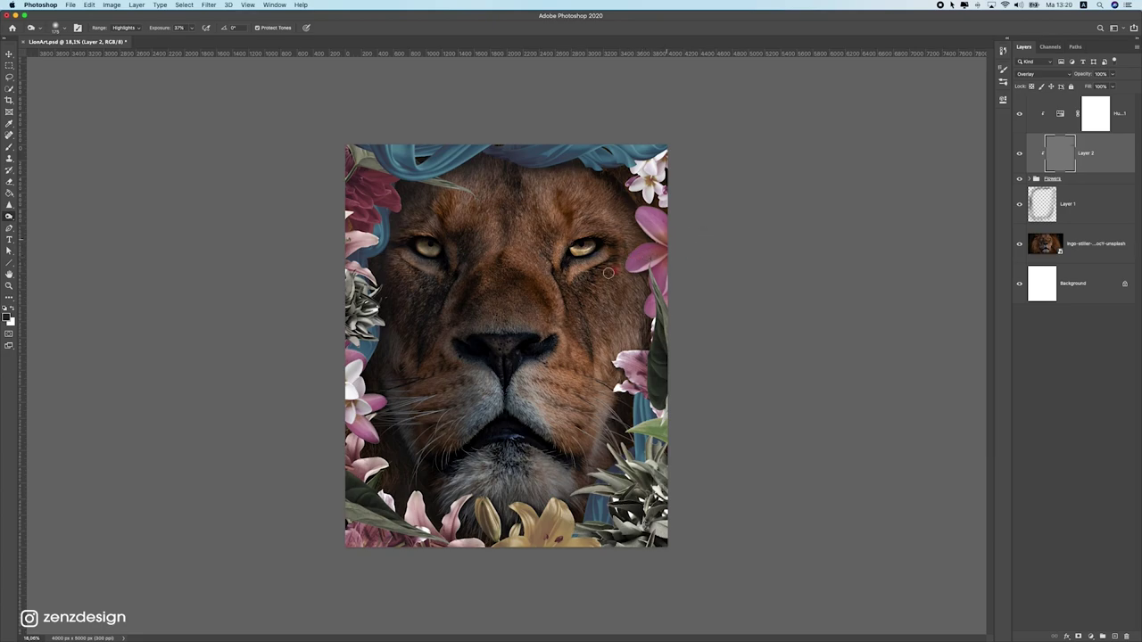
pyautogui.click(193, 29)
pyautogui.click(718, 222)
# Burn the folds and edges of the blue fabric along the artwork's top edge on Layer 2
pyautogui.moveTo(518, 142); pyautogui.dragTo(619, 145)
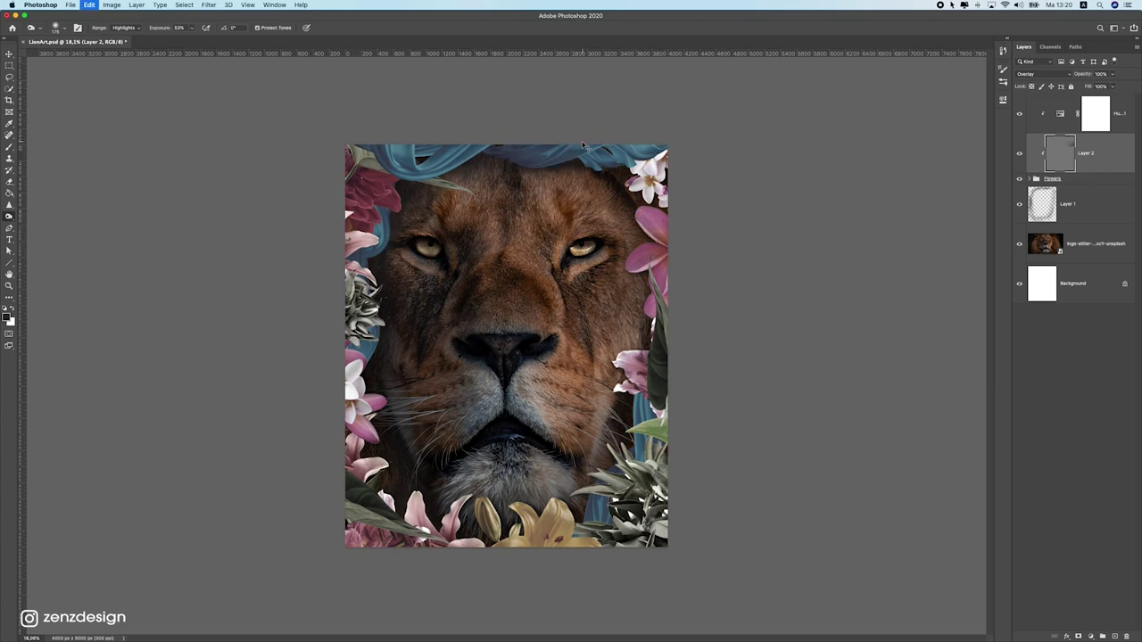
pyautogui.scroll(3, 571, 153)
pyautogui.scroll(2, 571, 152)
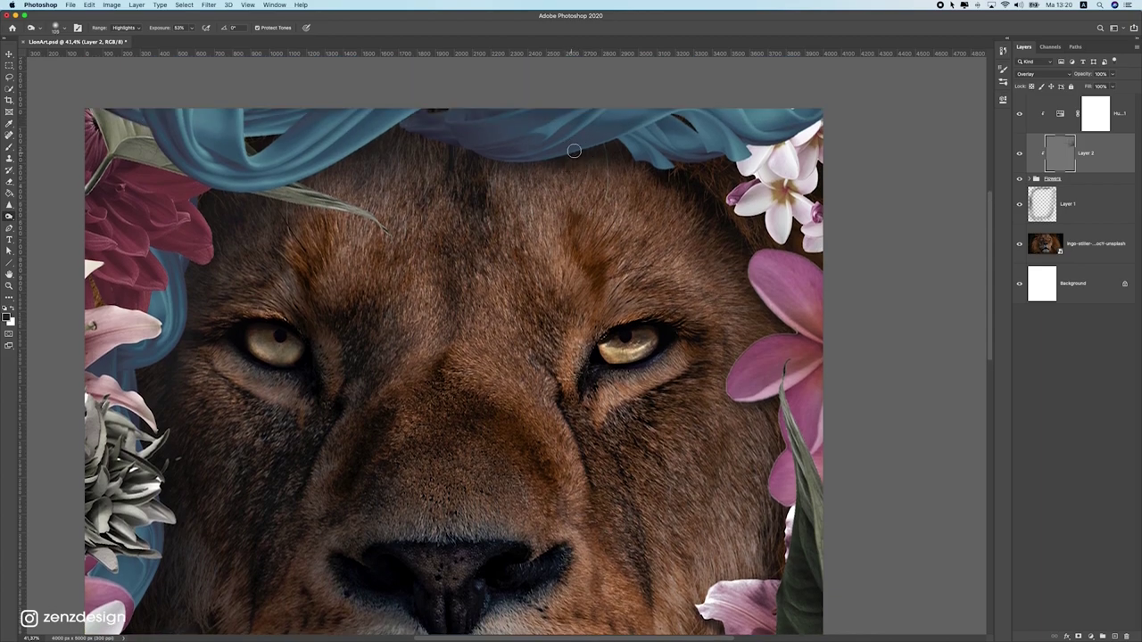
pyautogui.moveTo(482, 140)
pyautogui.mouseDown()
pyautogui.moveTo(442, 138)
pyautogui.moveTo(570, 122)
pyautogui.moveTo(511, 150)
pyautogui.moveTo(656, 74)
pyautogui.mouseUp()
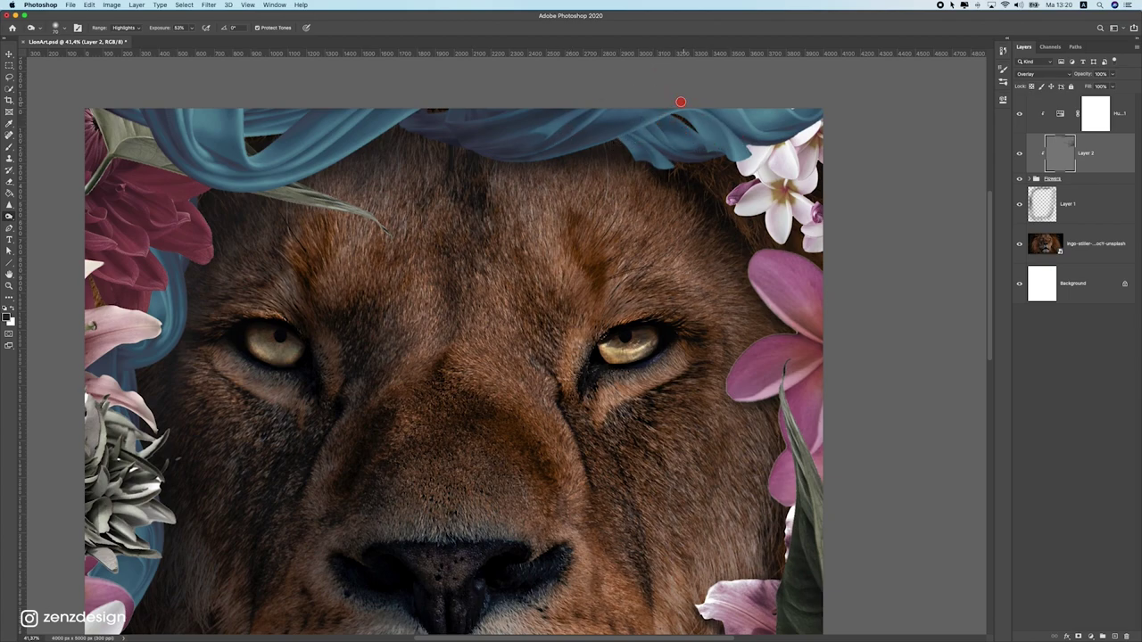
pyautogui.moveTo(363, 102)
pyautogui.mouseDown()
pyautogui.moveTo(410, 119)
pyautogui.moveTo(389, 126)
pyautogui.moveTo(445, 109)
pyautogui.mouseUp()
pyautogui.moveTo(193, 187)
pyautogui.mouseDown()
pyautogui.moveTo(392, 85)
pyautogui.moveTo(223, 189)
pyautogui.moveTo(377, 107)
pyautogui.moveTo(249, 166)
pyautogui.moveTo(293, 119)
pyautogui.mouseUp()
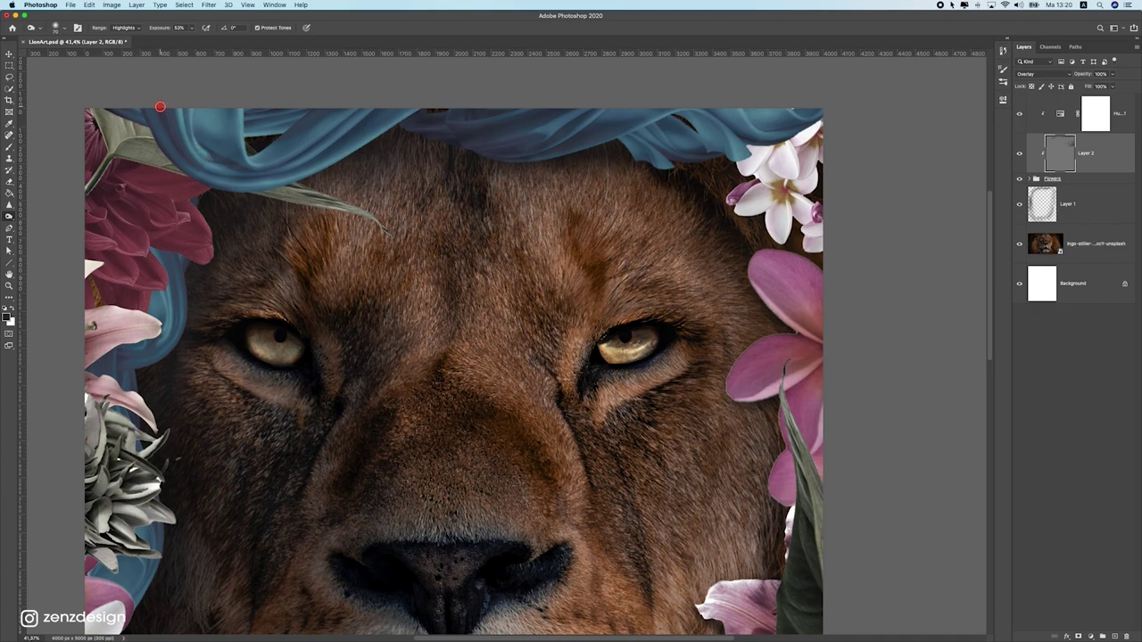
# Burn the blue fabric, leaf and dark pink dahlia petals at the artwork's upper-left corner with a larger brush
pyautogui.moveTo(163, 125)
pyautogui.mouseDown()
pyautogui.moveTo(128, 109)
pyautogui.moveTo(141, 122)
pyautogui.mouseUp()
pyautogui.moveTo(131, 192)
pyautogui.mouseDown()
pyautogui.moveTo(104, 185)
pyautogui.moveTo(74, 190)
pyautogui.moveTo(119, 226)
pyautogui.moveTo(99, 219)
pyautogui.moveTo(83, 182)
pyautogui.mouseUp()
pyautogui.moveTo(99, 168); pyautogui.dragTo(324, 153)
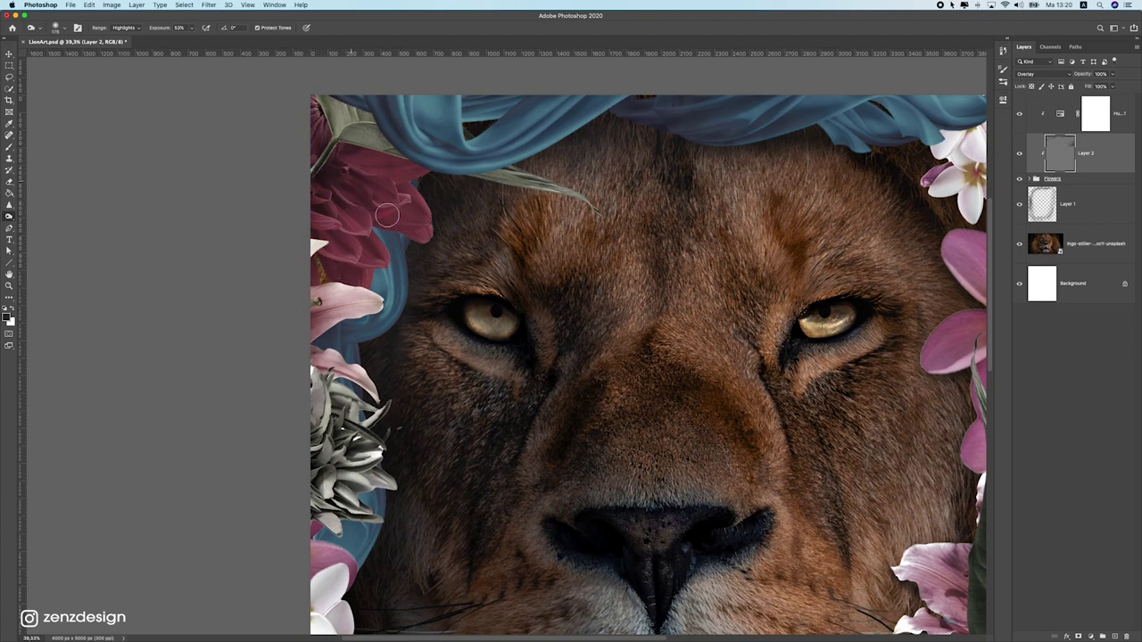
pyautogui.moveTo(306, 112)
pyautogui.mouseDown()
pyautogui.moveTo(323, 144)
pyautogui.moveTo(352, 149)
pyautogui.mouseUp()
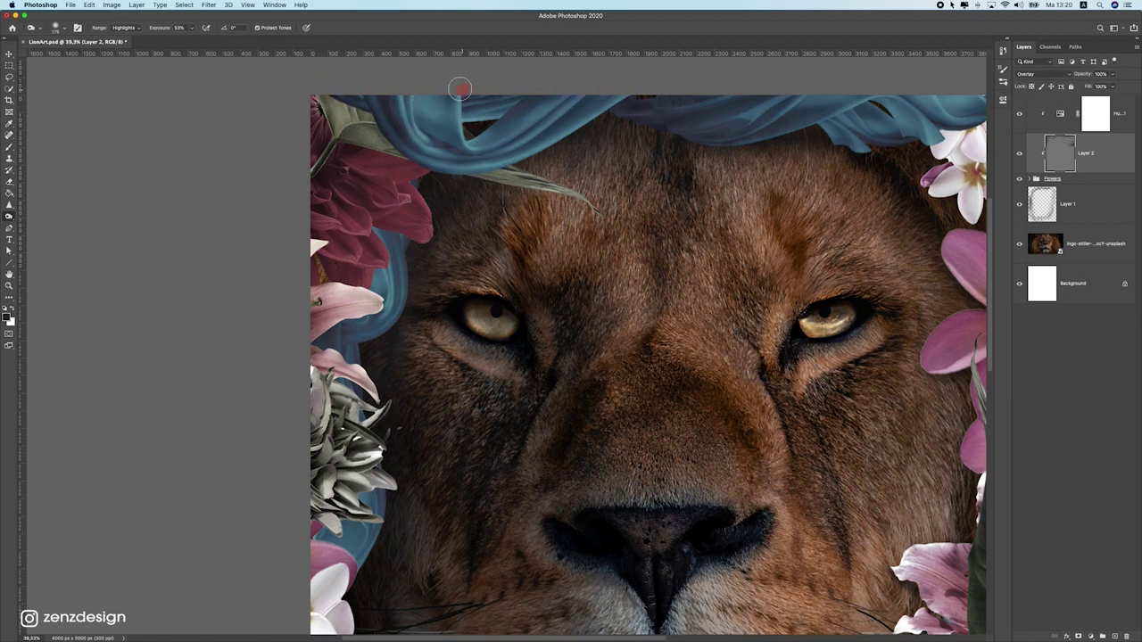
# Burn the outer parts of the lilies, grey succulent and plumeria down the artwork's left edge with a smaller brush
pyautogui.scroll(-1, 562, 116)
pyautogui.scroll(-1, 323, 248)
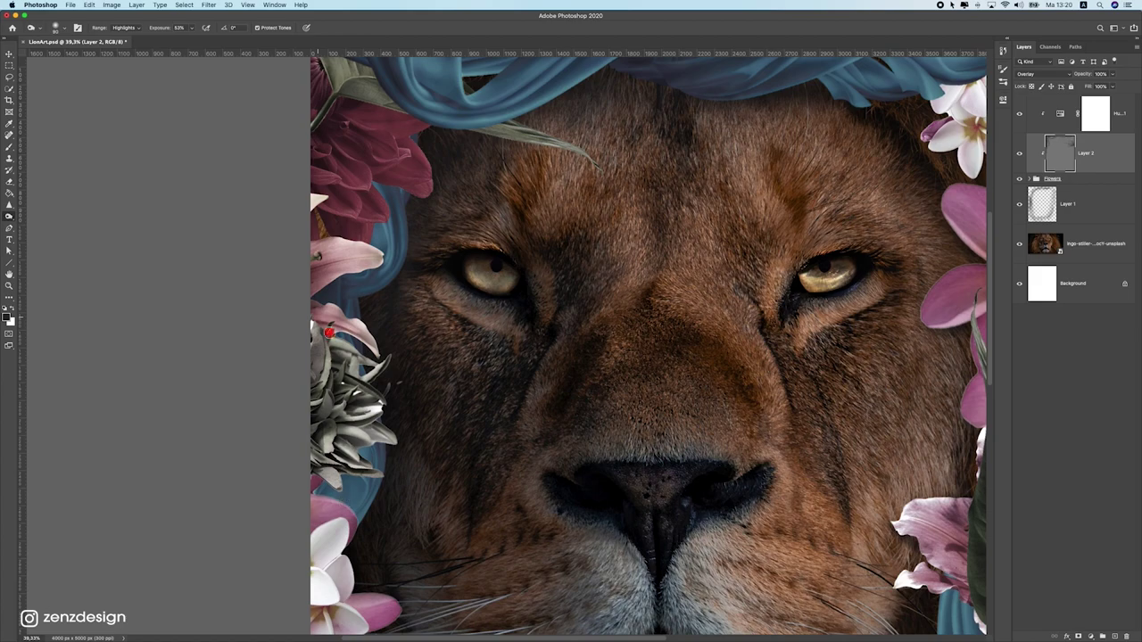
pyautogui.scroll(-5, 339, 393)
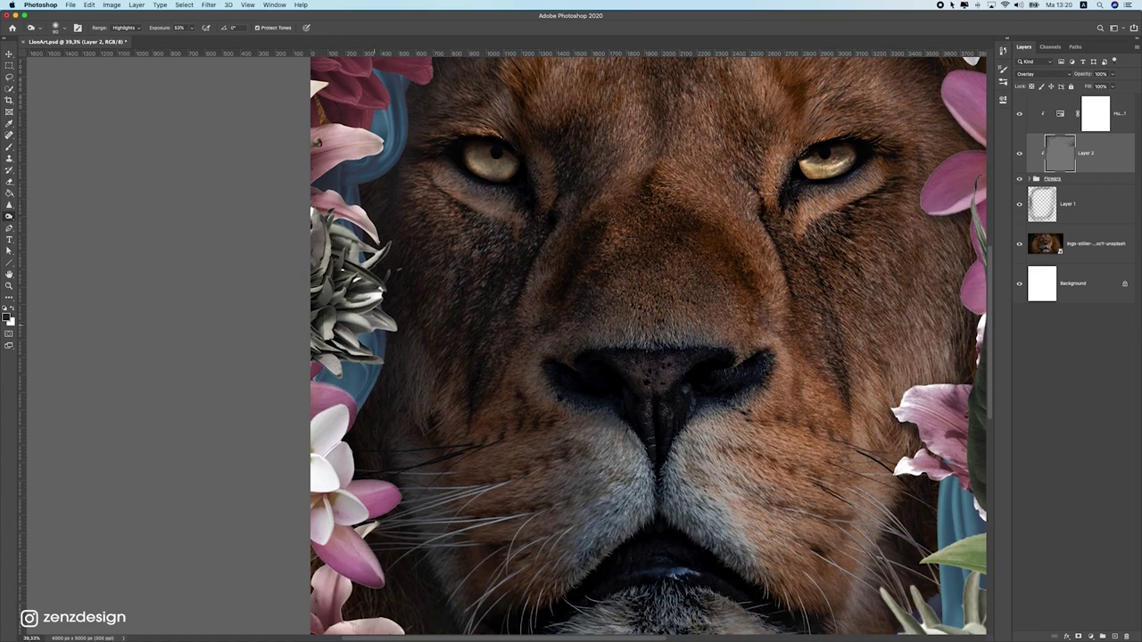
pyautogui.scroll(-4, 285, 402)
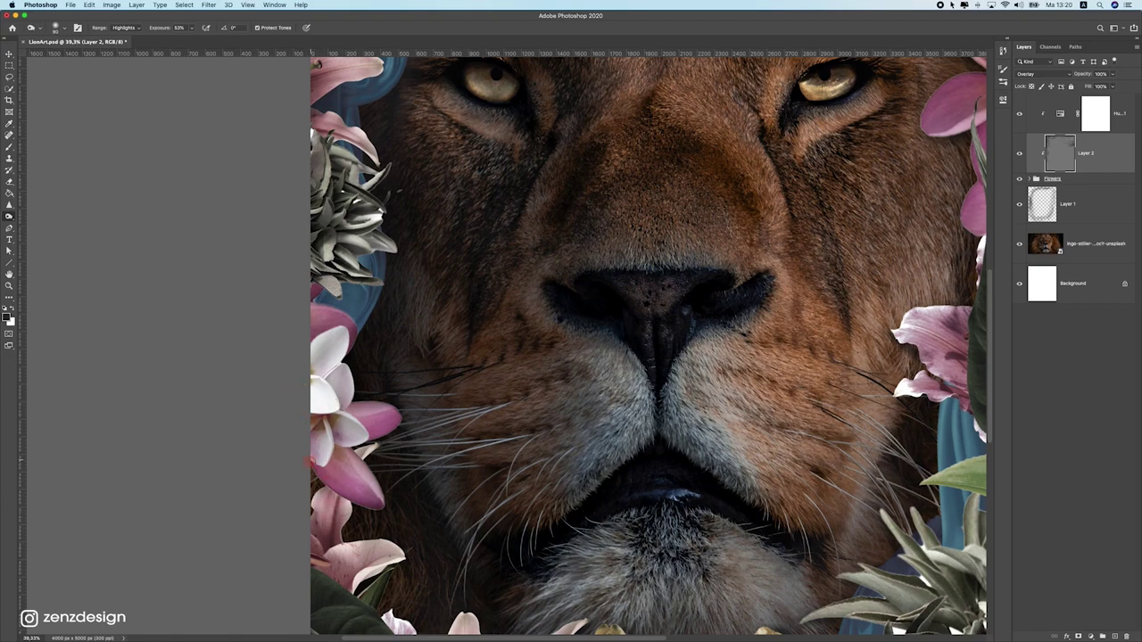
pyautogui.scroll(-4, 314, 455)
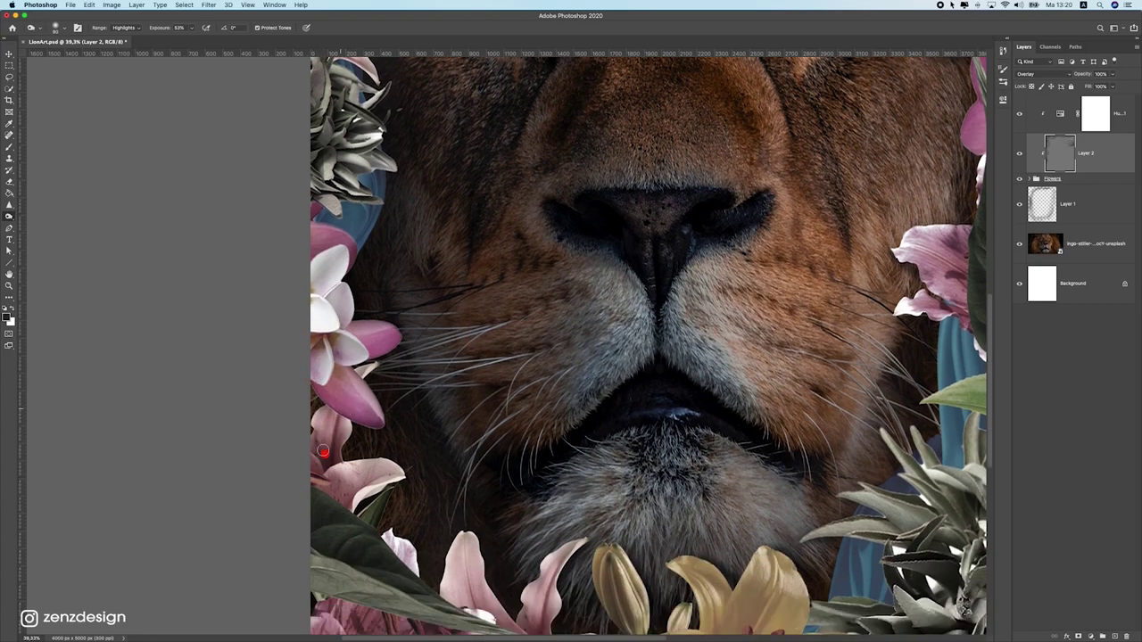
pyautogui.moveTo(309, 450)
pyautogui.mouseDown()
pyautogui.moveTo(346, 491)
pyautogui.moveTo(401, 465)
pyautogui.moveTo(332, 500)
pyautogui.moveTo(374, 477)
pyautogui.mouseUp()
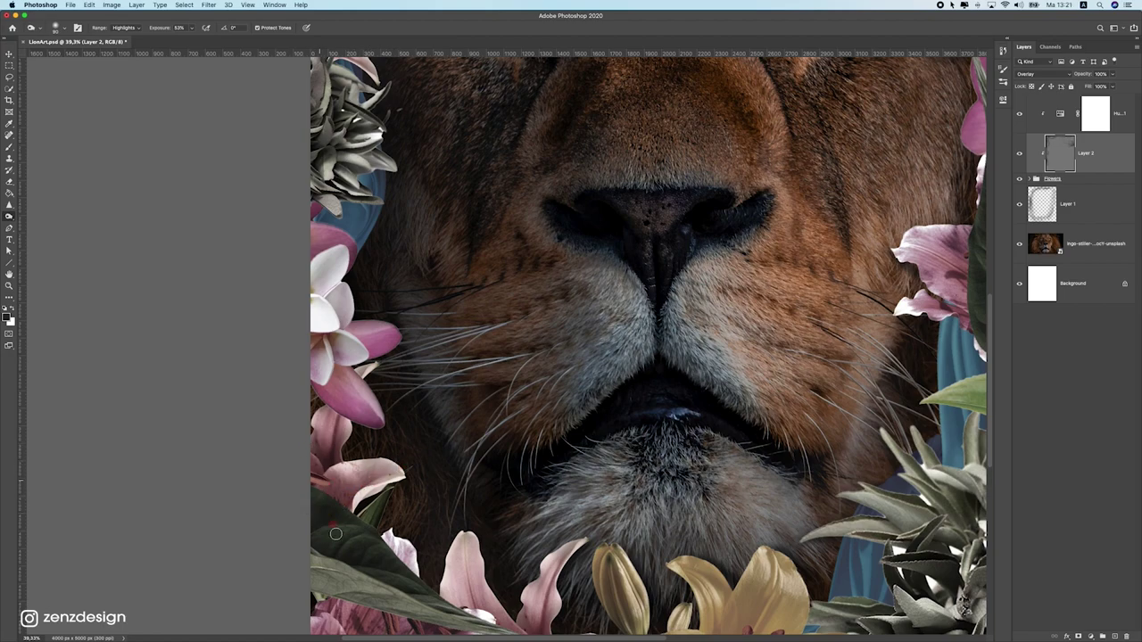
# Burn the dark green leaf and the pink flowers in the artwork's lower-left corner
pyautogui.scroll(-4, 334, 482)
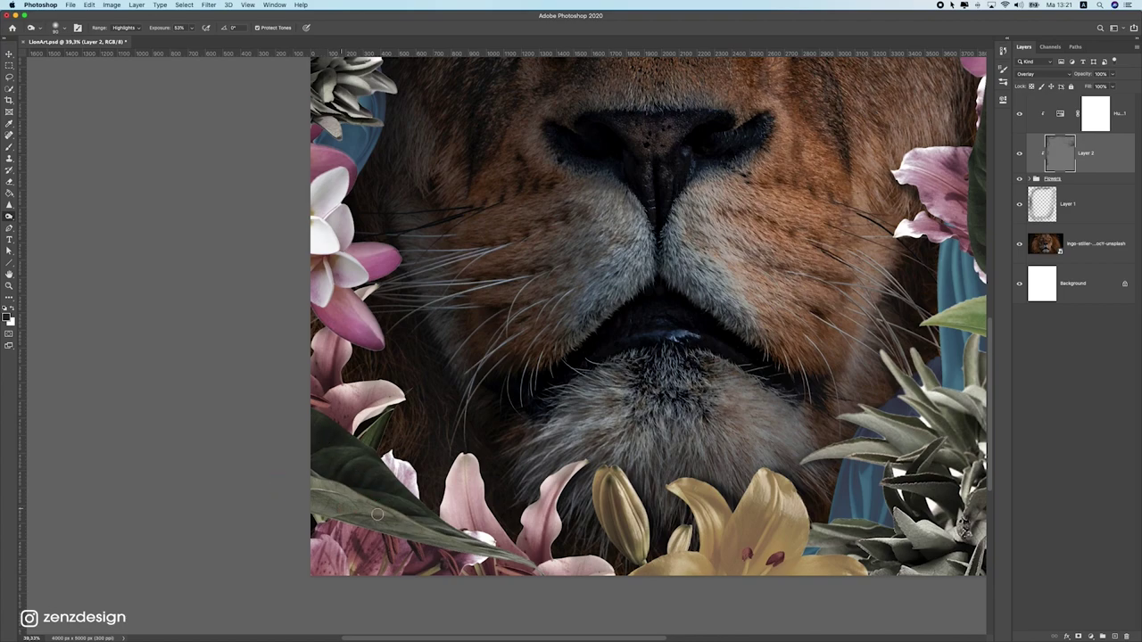
pyautogui.moveTo(378, 486); pyautogui.dragTo(357, 481)
pyautogui.moveTo(314, 438); pyautogui.dragTo(402, 483)
pyautogui.scroll(-4, 402, 466)
pyautogui.moveTo(339, 480)
pyautogui.mouseDown()
pyautogui.moveTo(303, 520)
pyautogui.moveTo(348, 489)
pyautogui.moveTo(333, 443)
pyautogui.moveTo(426, 468)
pyautogui.moveTo(396, 476)
pyautogui.mouseUp()
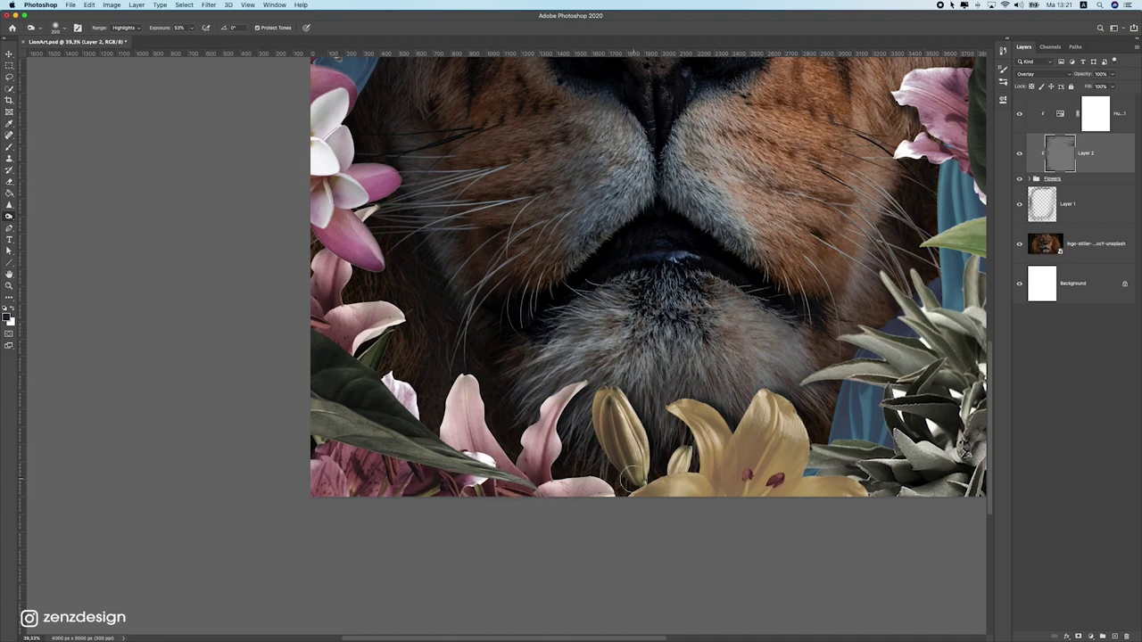
# Burn the bases of the yellow and pink lilies along the artwork's bottom edge
pyautogui.moveTo(719, 452); pyautogui.dragTo(730, 471)
pyautogui.moveTo(674, 498); pyautogui.dragTo(635, 520)
pyautogui.moveTo(628, 477); pyautogui.dragTo(620, 407)
pyautogui.moveTo(580, 501)
pyautogui.mouseDown()
pyautogui.moveTo(542, 543)
pyautogui.moveTo(485, 508)
pyautogui.mouseUp()
pyautogui.click(796, 496)
pyautogui.moveTo(782, 434); pyautogui.dragTo(429, 433)
pyautogui.moveTo(410, 481); pyautogui.dragTo(413, 470)
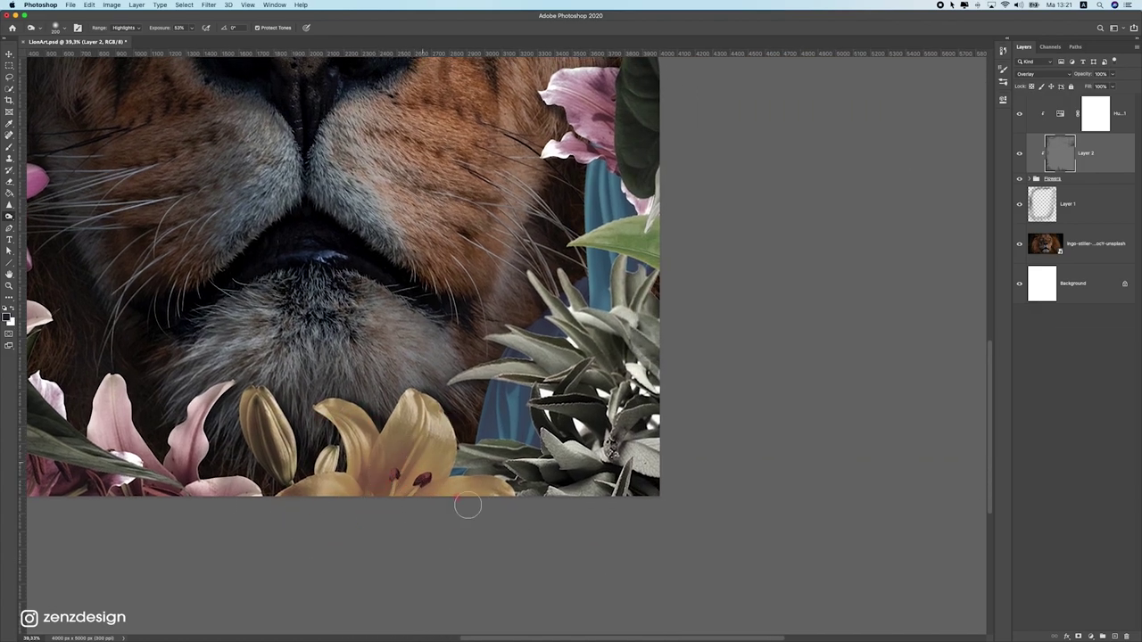
# Burn the succulent, leaves, pink flowers and fabric up the artwork's right edge to the top corner
pyautogui.moveTo(592, 502)
pyautogui.mouseDown()
pyautogui.moveTo(603, 501)
pyautogui.moveTo(639, 348)
pyautogui.moveTo(589, 367)
pyautogui.moveTo(535, 366)
pyautogui.moveTo(584, 397)
pyautogui.moveTo(580, 477)
pyautogui.moveTo(646, 375)
pyautogui.moveTo(687, 357)
pyautogui.moveTo(676, 394)
pyautogui.moveTo(611, 379)
pyautogui.moveTo(580, 353)
pyautogui.moveTo(673, 387)
pyautogui.mouseUp()
pyautogui.scroll(4, 682, 357)
pyautogui.moveTo(641, 180)
pyautogui.mouseDown()
pyautogui.moveTo(641, 165)
pyautogui.moveTo(687, 361)
pyautogui.moveTo(640, 382)
pyautogui.moveTo(658, 389)
pyautogui.mouseUp()
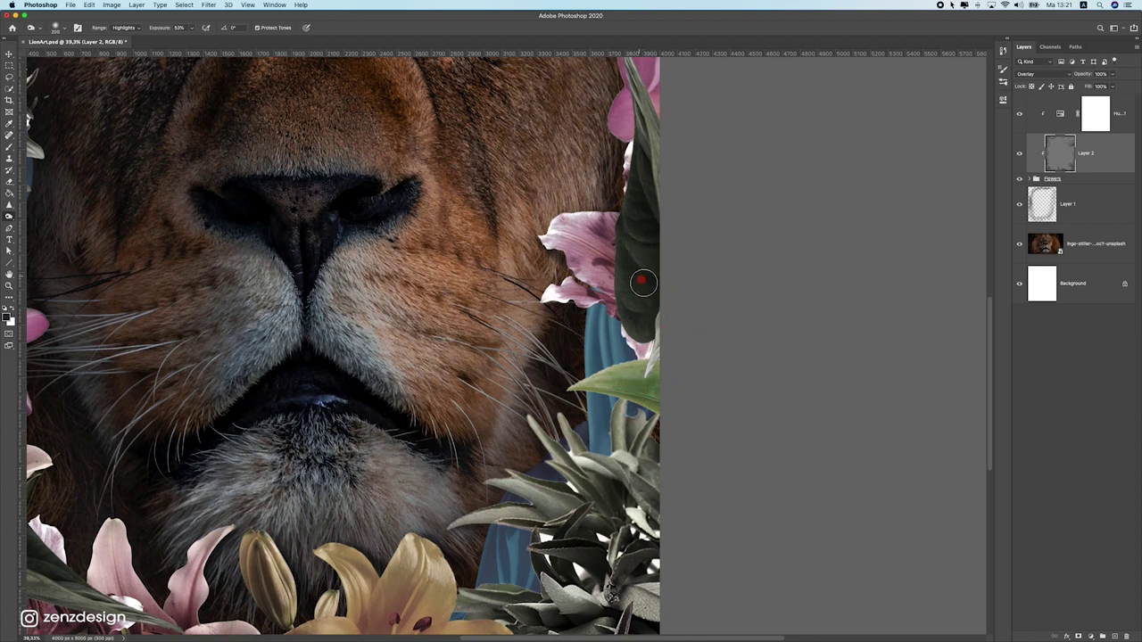
pyautogui.scroll(2, 658, 308)
pyautogui.scroll(10, 657, 308)
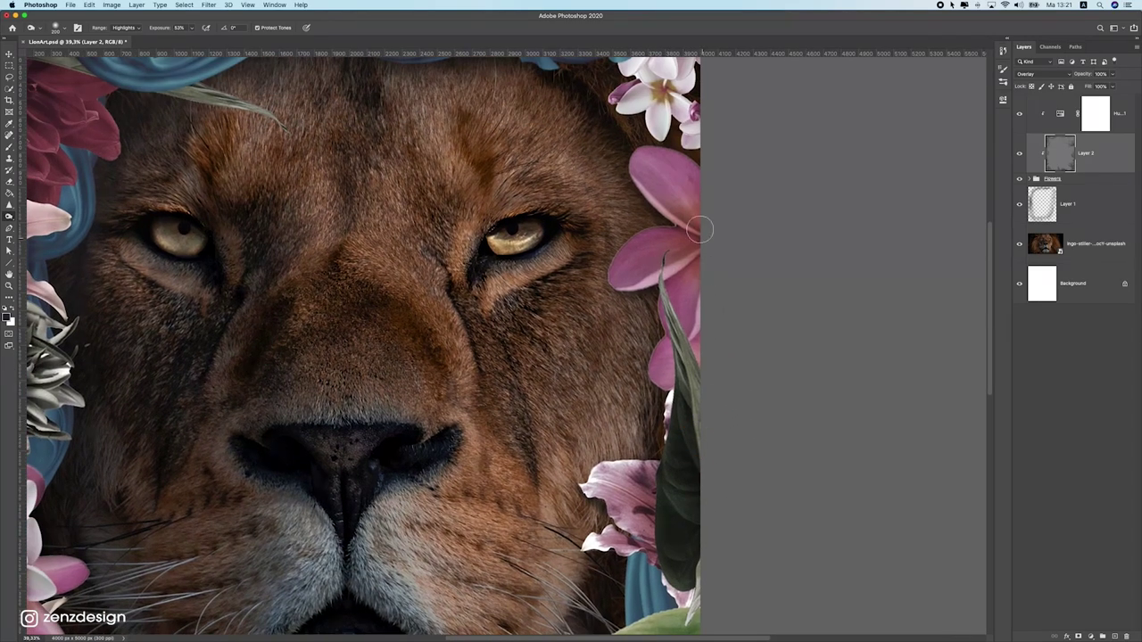
pyautogui.scroll(5, 694, 253)
pyautogui.scroll(3, 694, 254)
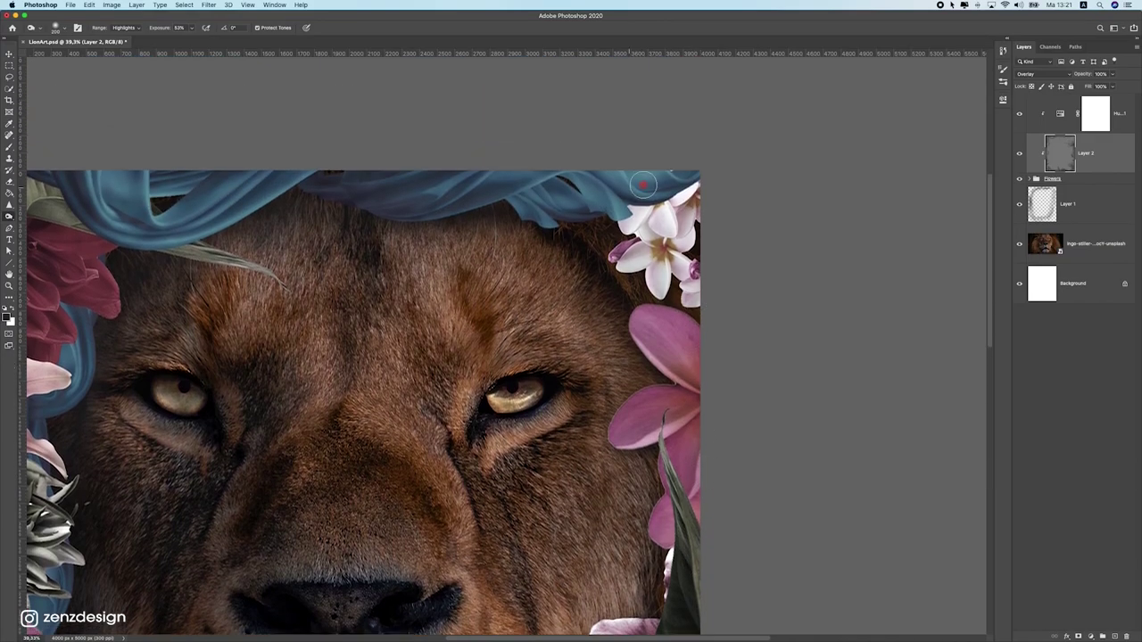
# Compare the whole artwork with and without the burn shading by toggling Layer 2's visibility
pyautogui.scroll(-7, 369, 285)
pyautogui.scroll(1, 420, 377)
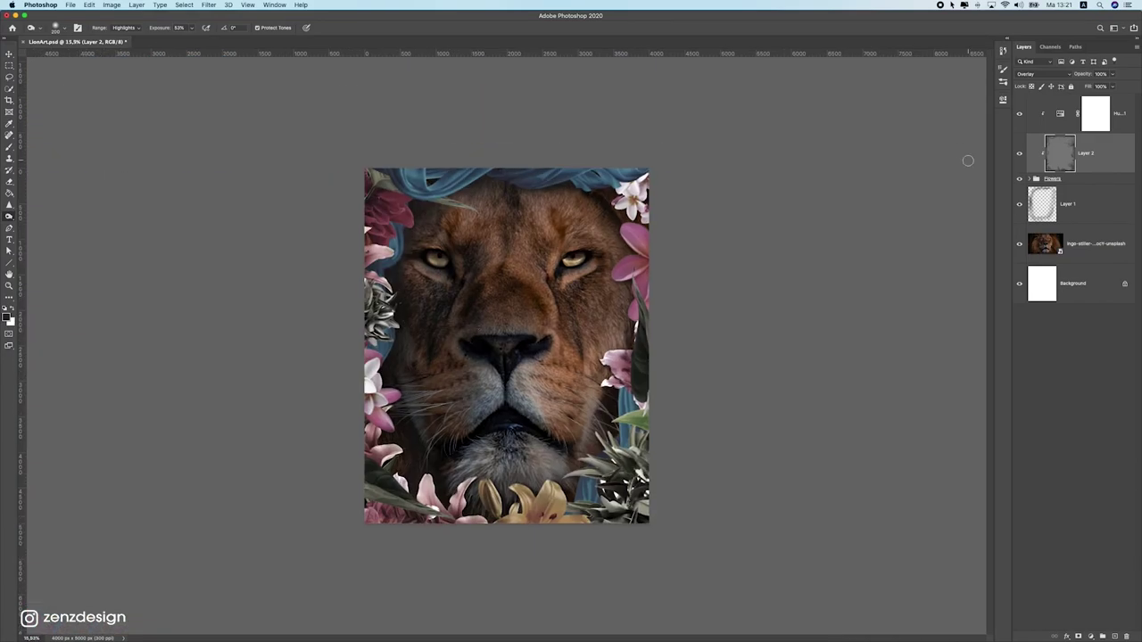
pyautogui.click(1021, 156)
pyautogui.click(1020, 156)
pyautogui.click(1021, 156)
pyautogui.click(1021, 156)
pyautogui.scroll(1, 578, 399)
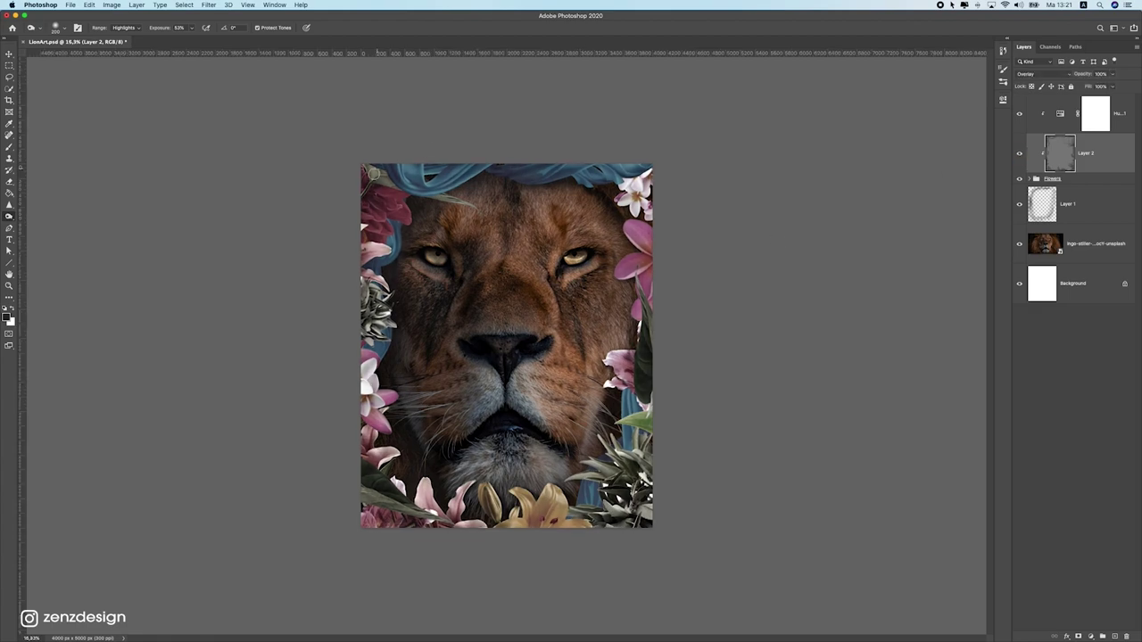
# Burn around the artwork's outer edges with a larger brush, using the Midtones range and 27% exposure
pyautogui.click(125, 28)
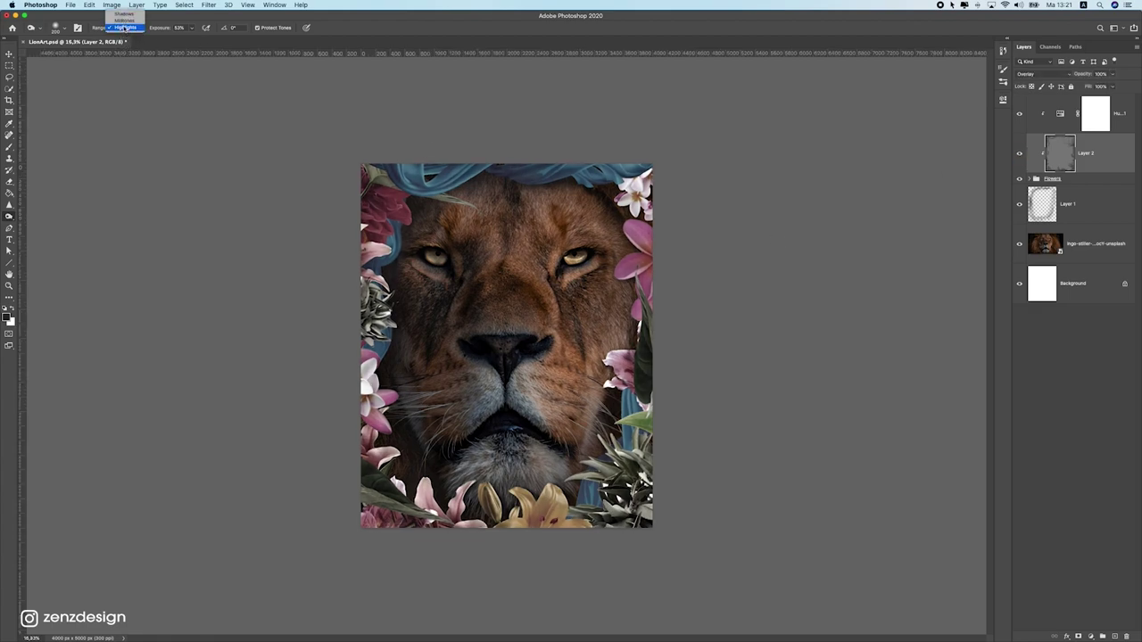
pyautogui.click(125, 19)
pyautogui.click(191, 28)
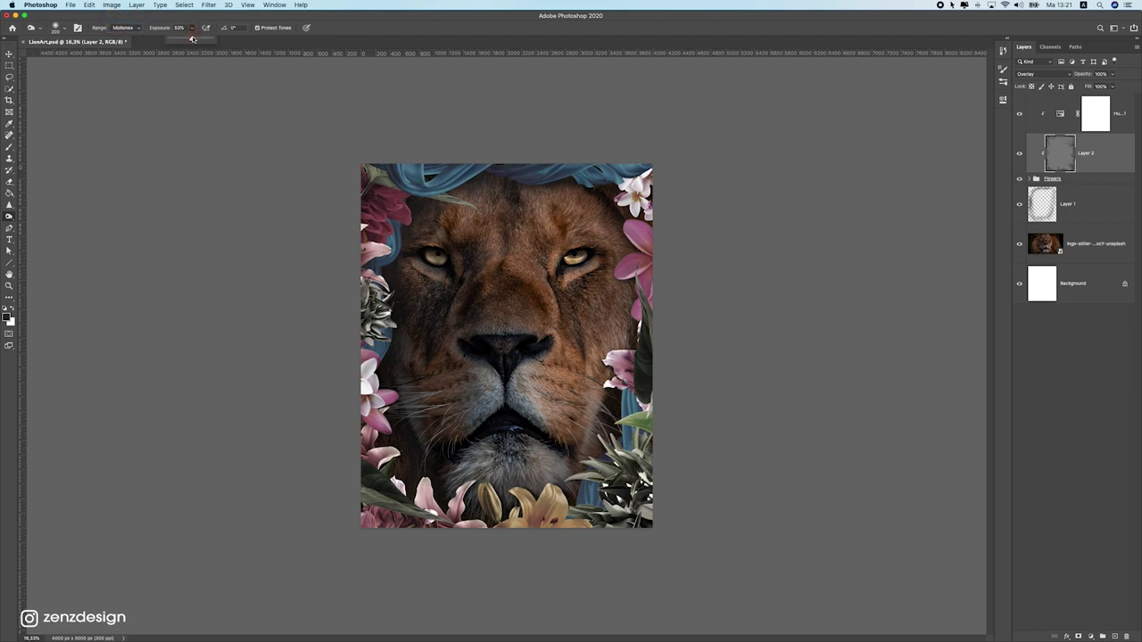
pyautogui.click(191, 21)
pyautogui.press(']')
pyautogui.press(']')
pyautogui.press(']')
pyautogui.press(']')
pyautogui.press(']')
pyautogui.press(']')
pyautogui.press(']')
pyautogui.moveTo(329, 393); pyautogui.dragTo(316, 181)
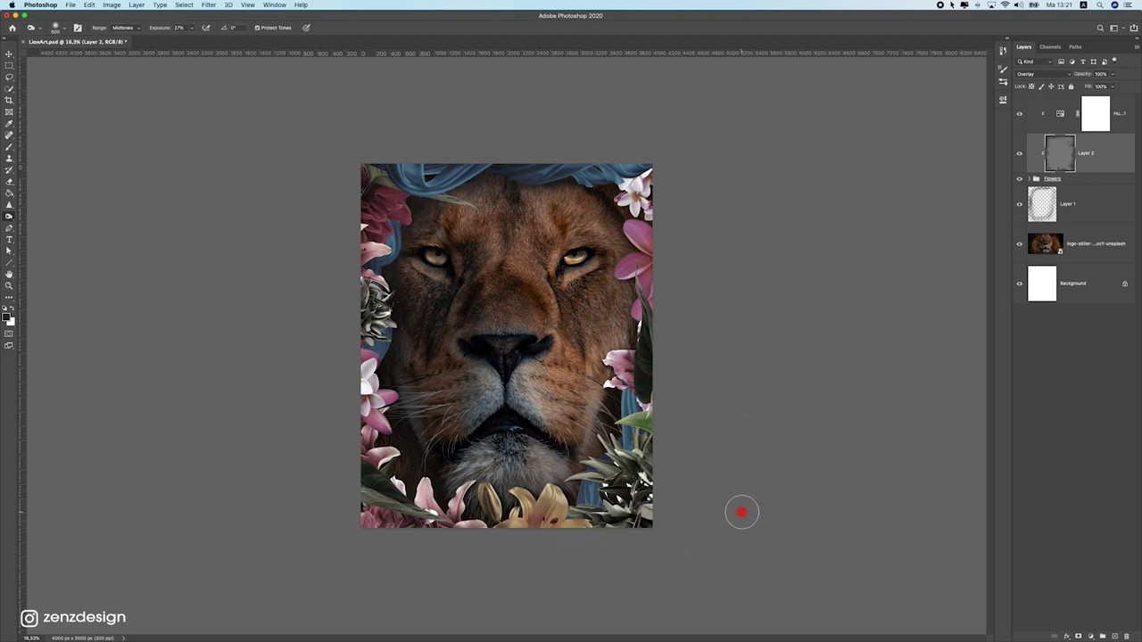
# Burn around the outer edges again with the Shadows range and 9% exposure, and check Layer 2's effect
pyautogui.click(125, 27)
pyautogui.click(122, 18)
pyautogui.click(191, 28)
pyautogui.moveTo(185, 41); pyautogui.dragTo(183, 41)
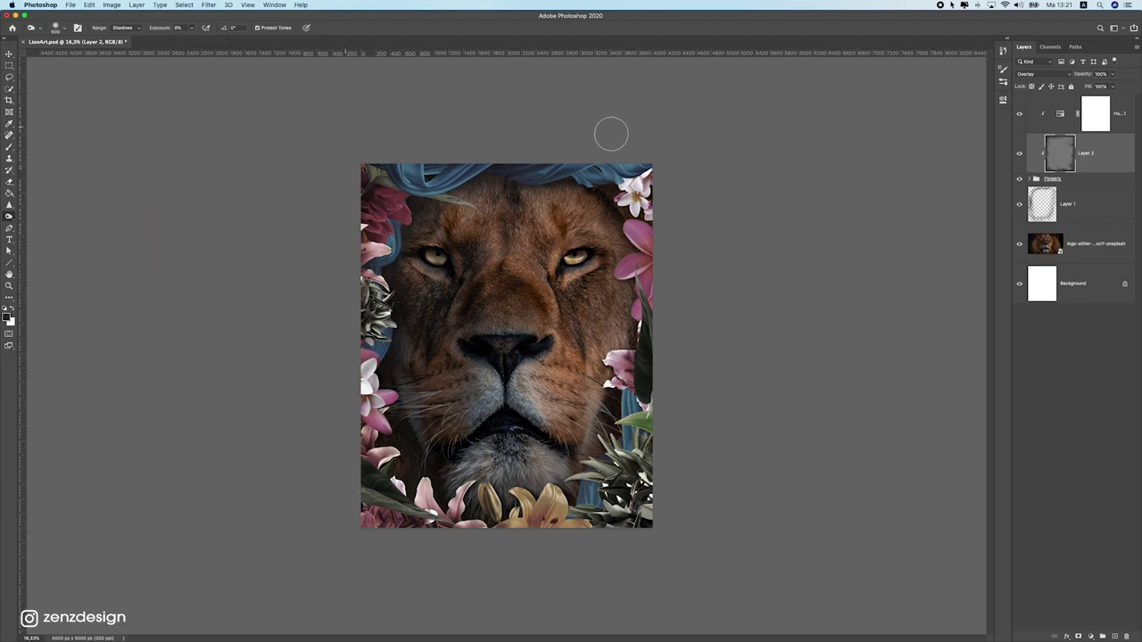
pyautogui.moveTo(408, 137)
pyautogui.mouseDown()
pyautogui.moveTo(650, 252)
pyautogui.moveTo(694, 486)
pyautogui.mouseUp()
pyautogui.moveTo(679, 542); pyautogui.dragTo(340, 528)
pyautogui.click(1018, 157)
pyautogui.click(1017, 157)
pyautogui.scroll(-5, 548, 321)
pyautogui.scroll(2, 560, 318)
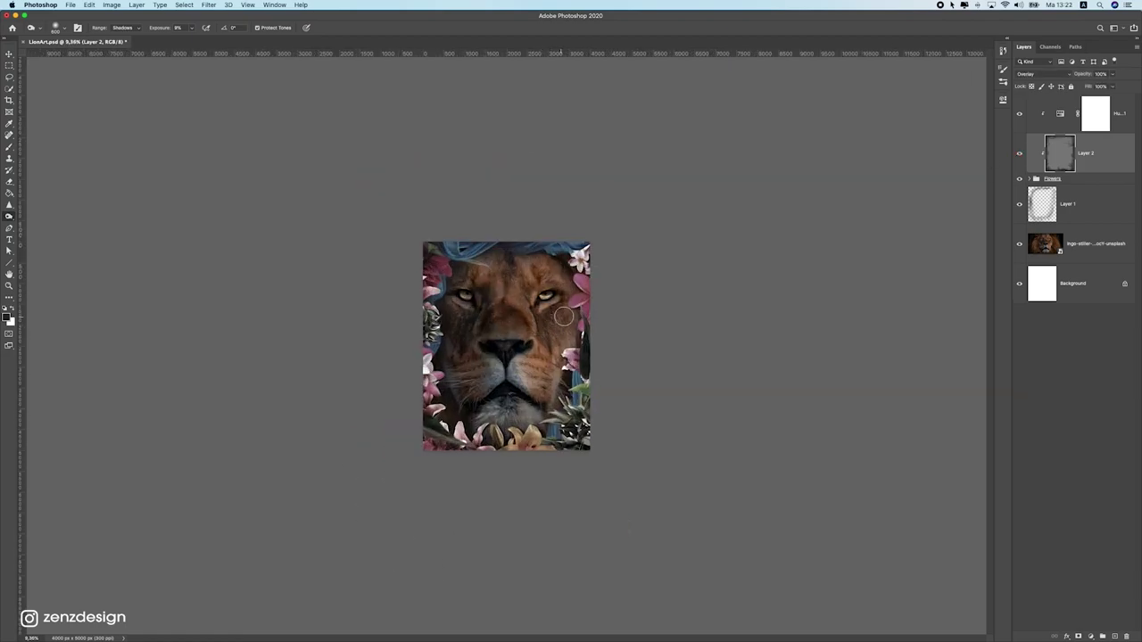
pyautogui.scroll(3, 624, 277)
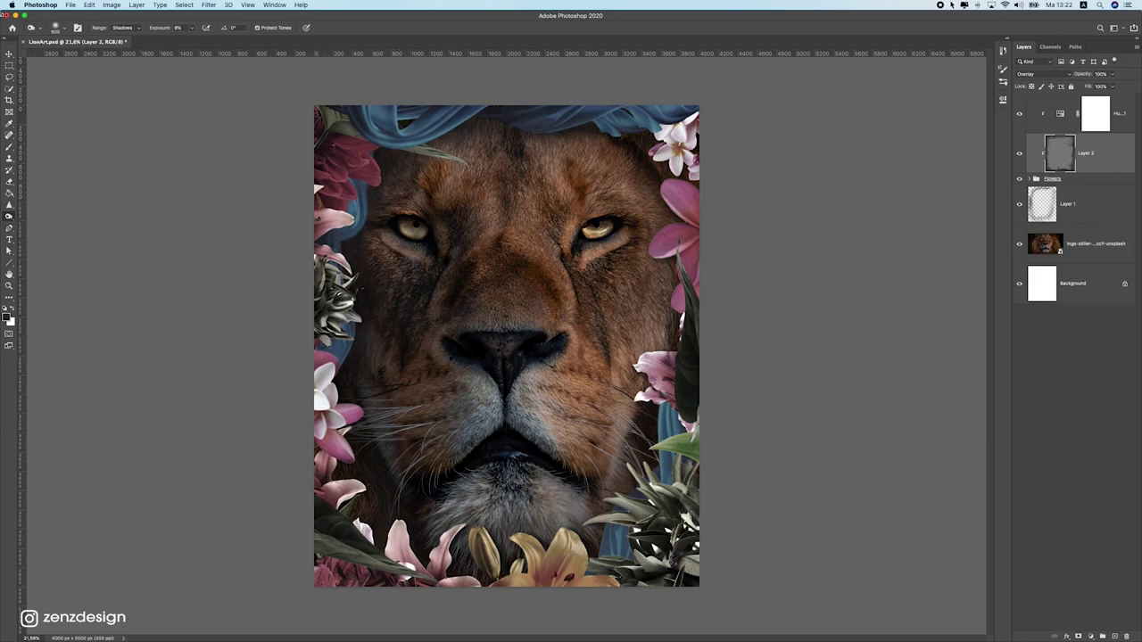
# Add a clipped layer above Layer 2, fill it with 50% Gray and set its blending mode to Overlay
pyautogui.click(10, 53)
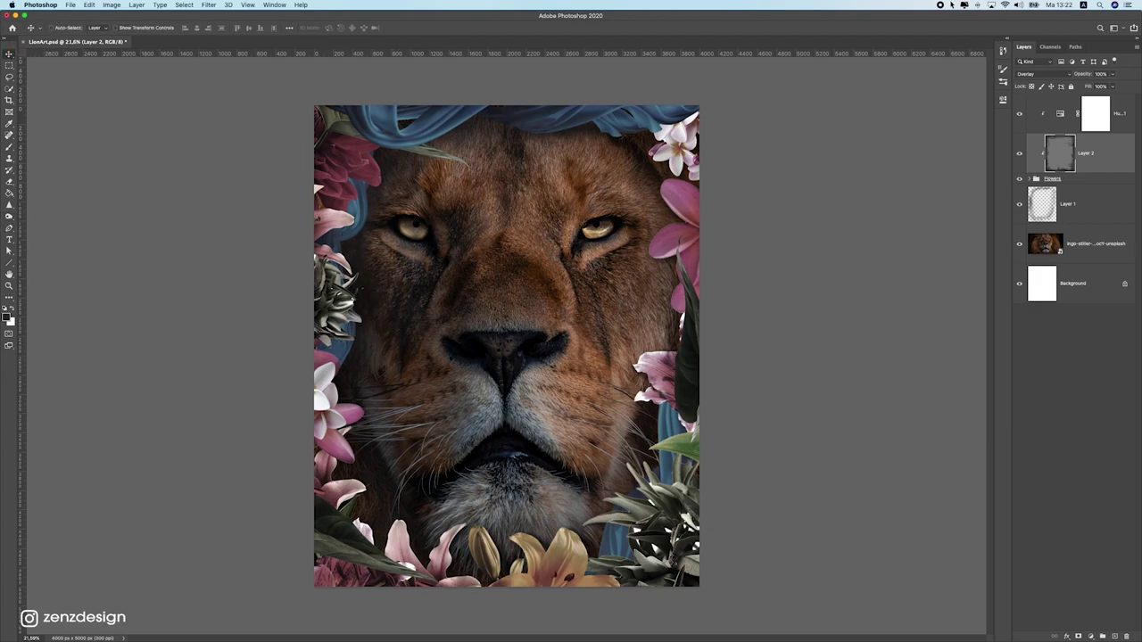
pyautogui.click(1114, 636)
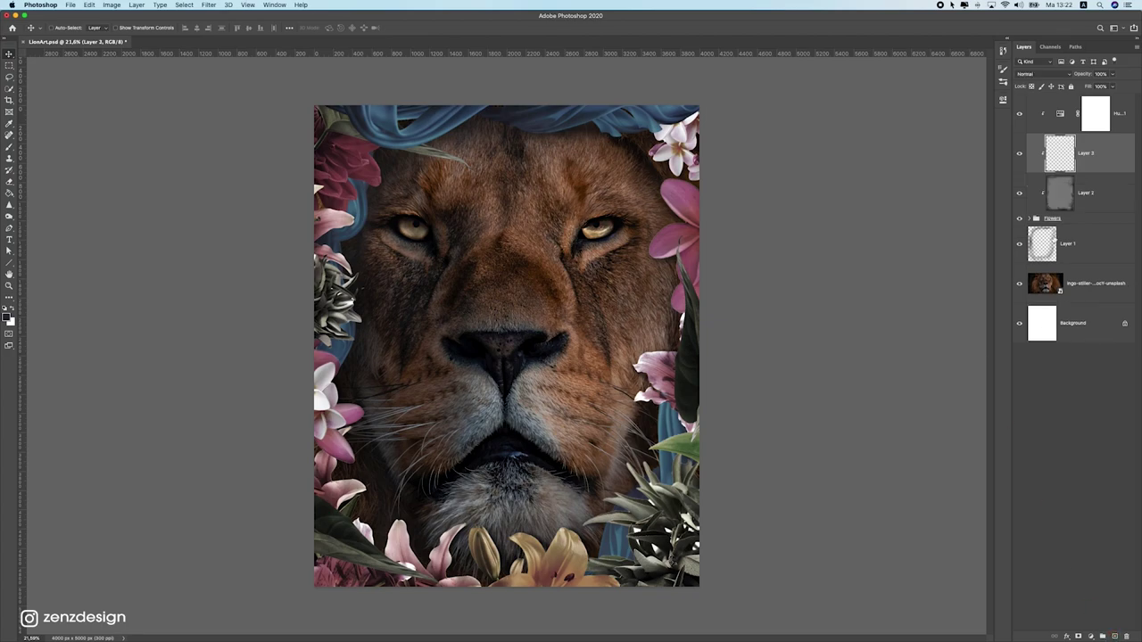
pyautogui.click(90, 4)
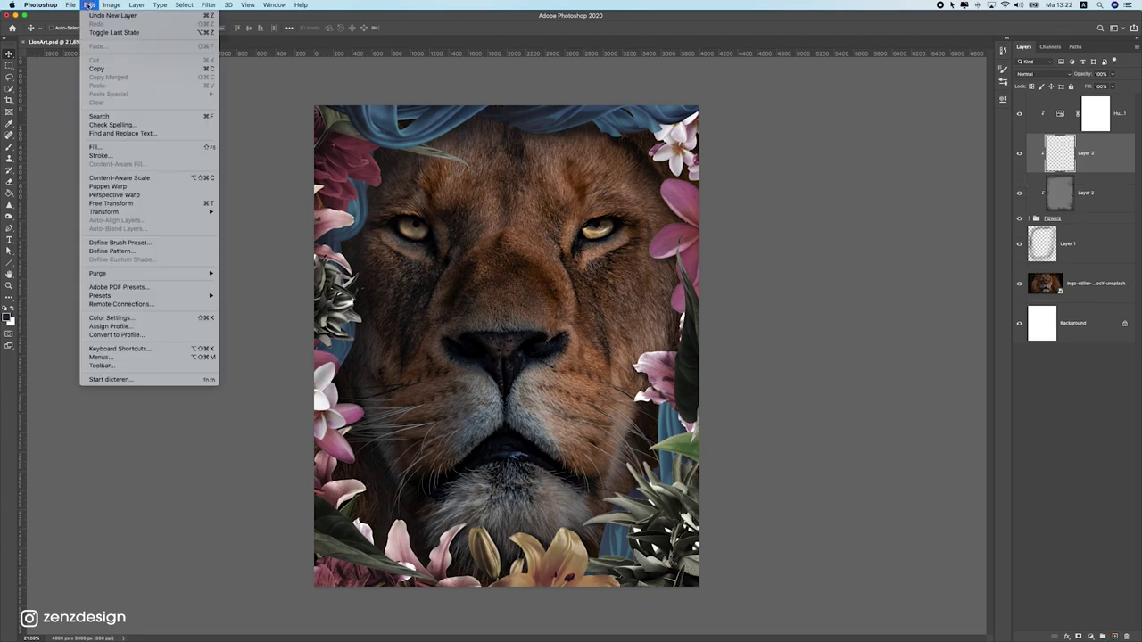
pyautogui.click(122, 148)
pyautogui.press('Return')
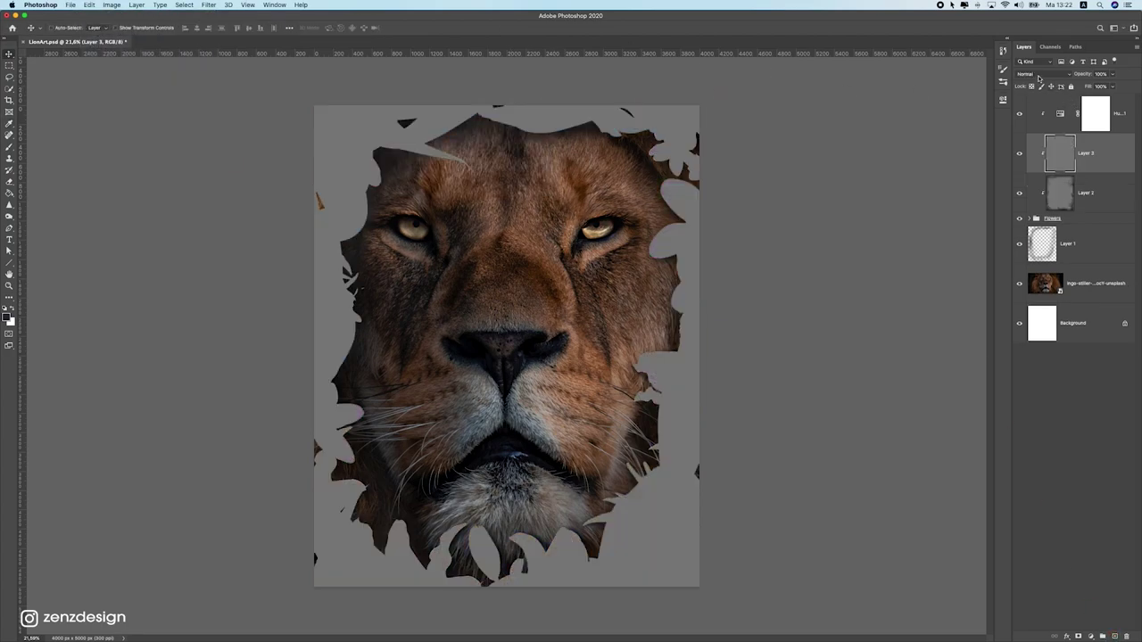
pyautogui.click(1037, 75)
pyautogui.click(1039, 168)
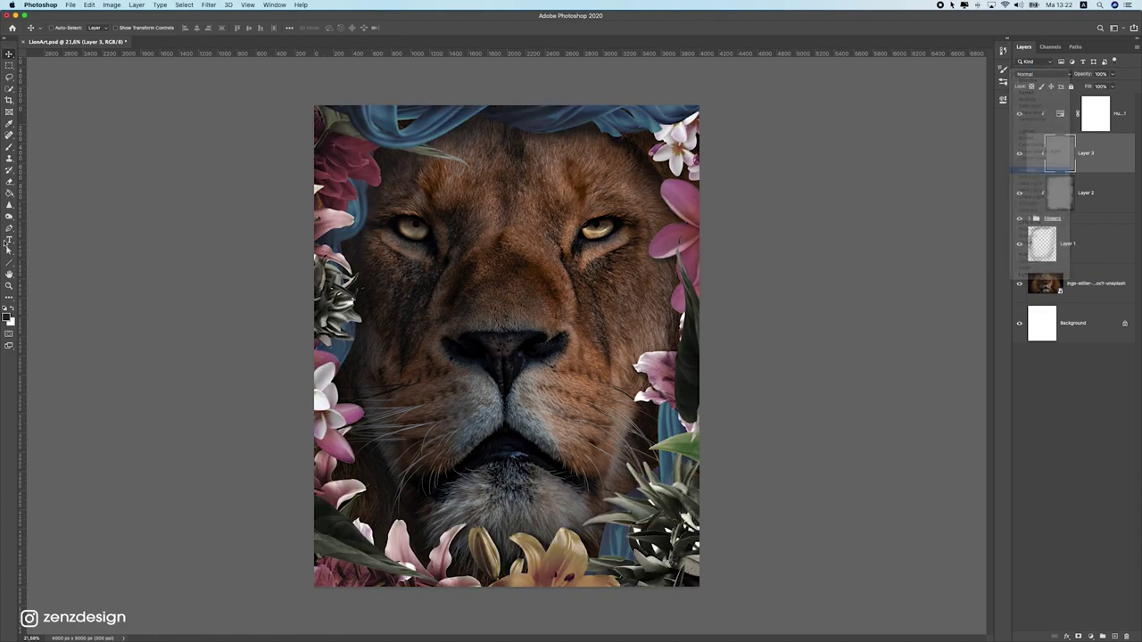
# Set up the Dodge tool with the Highlights range and 34% exposure, undoing the trial stroke on the left flowers
pyautogui.click(9, 217)
pyautogui.click(40, 217)
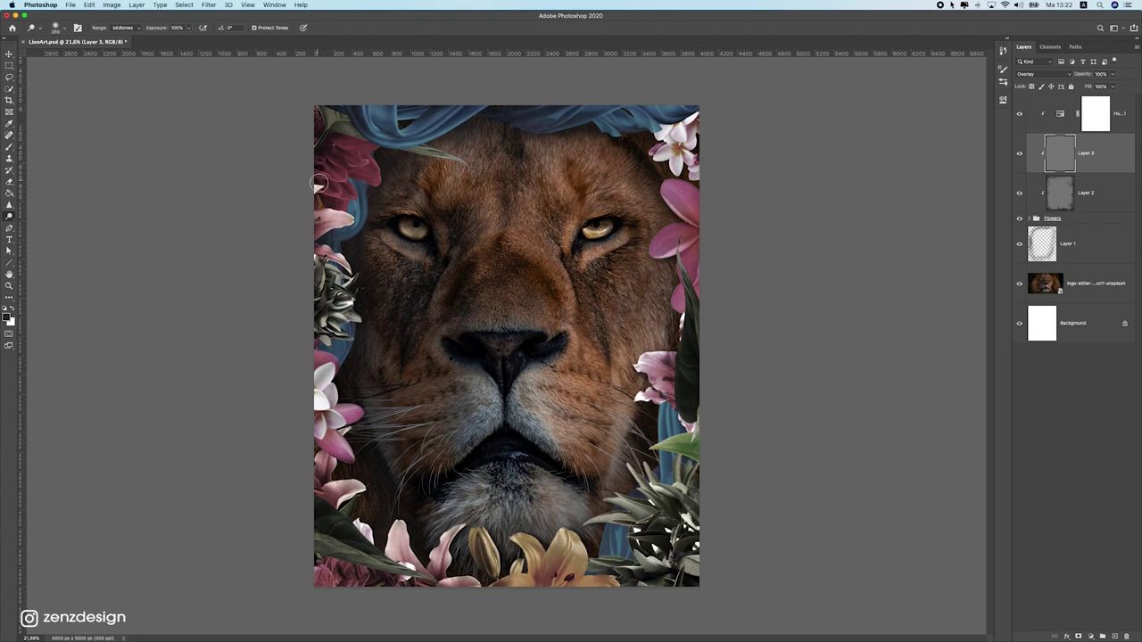
pyautogui.moveTo(296, 198)
pyautogui.mouseDown()
pyautogui.moveTo(335, 171)
pyautogui.moveTo(350, 140)
pyautogui.moveTo(326, 234)
pyautogui.mouseUp()
pyautogui.press('super+z')
pyautogui.click(120, 26)
pyautogui.click(130, 35)
pyautogui.click(188, 28)
pyautogui.click(169, 38)
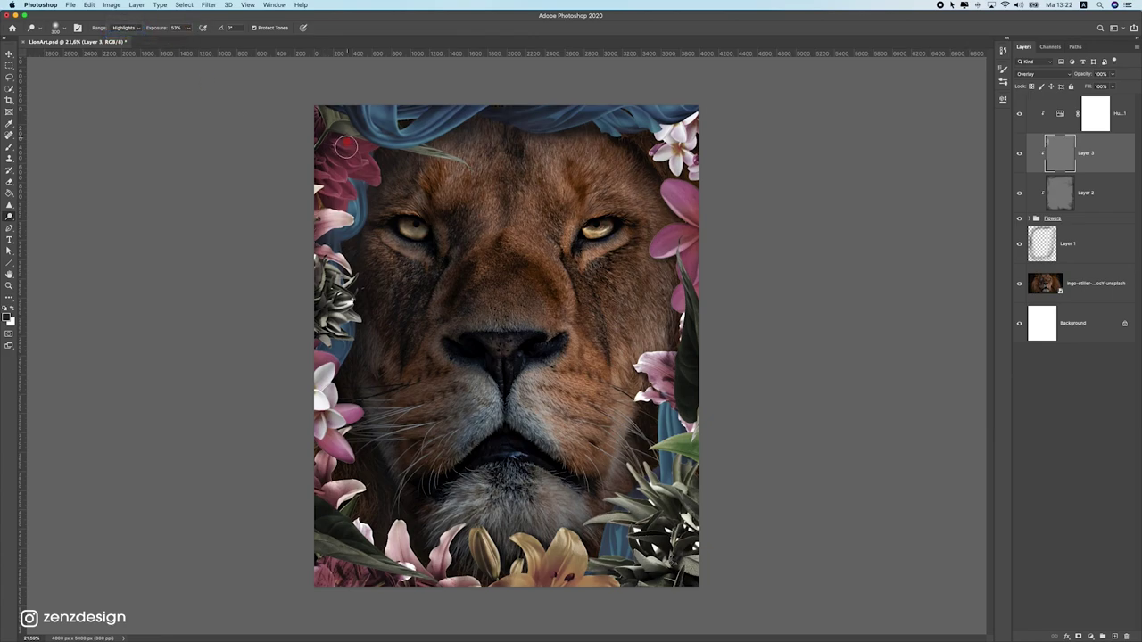
pyautogui.moveTo(190, 29); pyautogui.dragTo(184, 42)
# Dodge the raised folds of the blue fabric along the artwork's top edge on Layer 3 with a small brush
pyautogui.moveTo(379, 130)
pyautogui.mouseDown()
pyautogui.moveTo(436, 111)
pyautogui.moveTo(394, 136)
pyautogui.moveTo(369, 97)
pyautogui.moveTo(386, 142)
pyautogui.moveTo(365, 98)
pyautogui.moveTo(387, 139)
pyautogui.moveTo(361, 103)
pyautogui.moveTo(407, 129)
pyautogui.mouseUp()
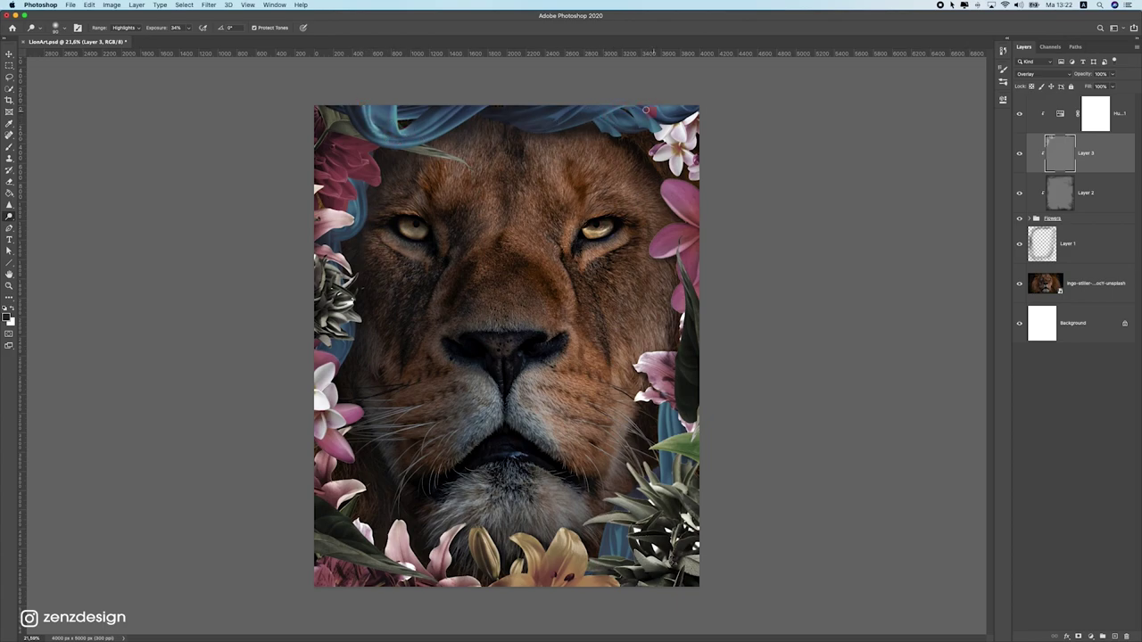
pyautogui.moveTo(646, 112); pyautogui.dragTo(658, 106)
pyautogui.moveTo(622, 106); pyautogui.dragTo(571, 128)
pyautogui.press('super+z')
pyautogui.moveTo(628, 102)
pyautogui.mouseDown()
pyautogui.moveTo(560, 127)
pyautogui.moveTo(621, 118)
pyautogui.mouseUp()
pyautogui.scroll(5, 617, 125)
pyautogui.scroll(5, 594, 91)
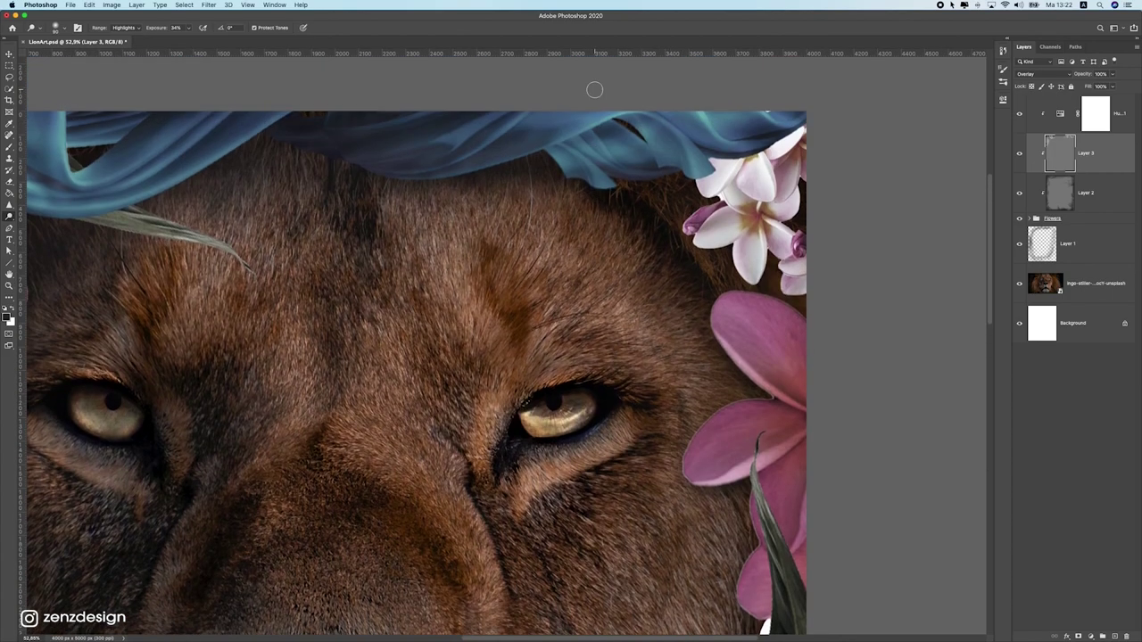
pyautogui.moveTo(583, 187); pyautogui.dragTo(646, 190)
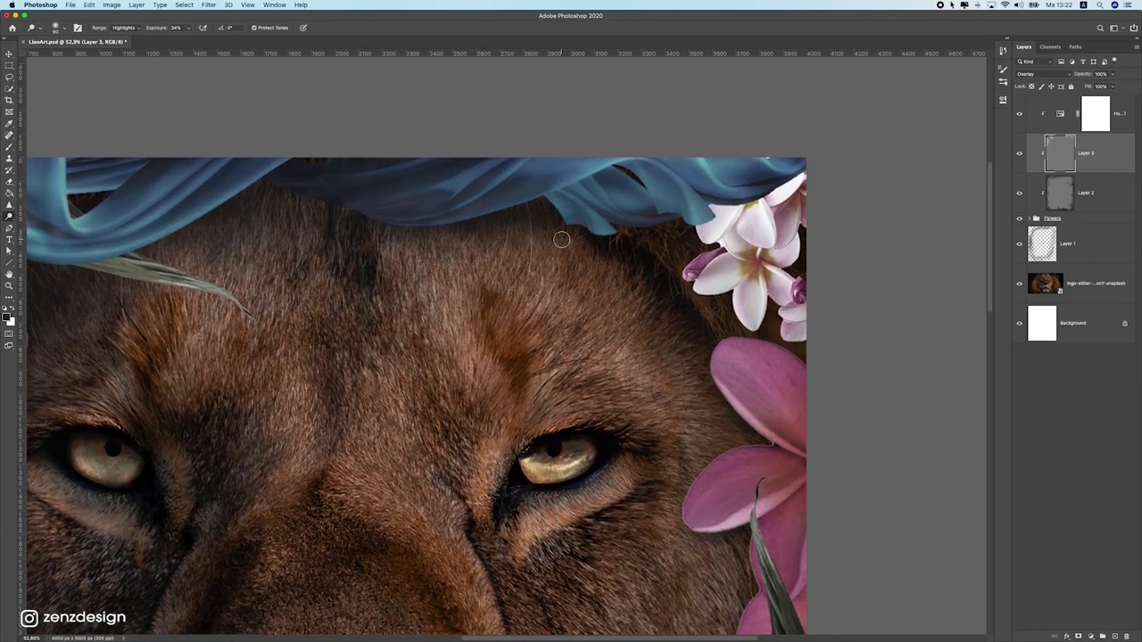
pyautogui.scroll(-2, 617, 266)
pyautogui.moveTo(686, 227)
pyautogui.mouseDown()
pyautogui.moveTo(634, 179)
pyautogui.moveTo(681, 234)
pyautogui.mouseUp()
pyautogui.press('super+z')
pyautogui.press('super+z')
# Lower the Dodge tool's exposure to 24% and brighten the fabric folds and white flowers toward the upper-right corner
pyautogui.click(188, 30)
pyautogui.moveTo(472, 231)
pyautogui.mouseDown()
pyautogui.moveTo(524, 216)
pyautogui.moveTo(538, 164)
pyautogui.moveTo(542, 180)
pyautogui.moveTo(475, 233)
pyautogui.moveTo(622, 182)
pyautogui.mouseUp()
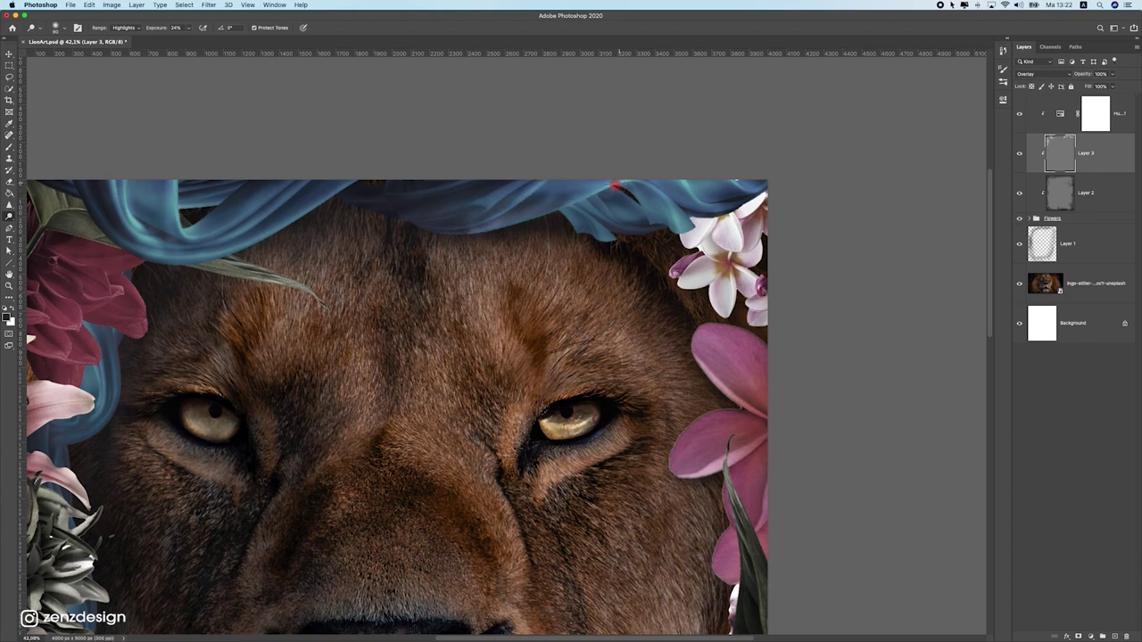
pyautogui.moveTo(599, 220)
pyautogui.mouseDown()
pyautogui.moveTo(767, 224)
pyautogui.moveTo(736, 233)
pyautogui.moveTo(716, 266)
pyautogui.moveTo(674, 264)
pyautogui.moveTo(709, 249)
pyautogui.moveTo(722, 322)
pyautogui.mouseUp()
# Dodge the pink plumeria petals, the ruffled pink lily and the leaf along the artwork's right edge on Layer 3
pyautogui.scroll(-5, 666, 195)
pyautogui.hscroll(2, 665, 195)
pyautogui.moveTo(599, 146)
pyautogui.mouseDown()
pyautogui.moveTo(652, 211)
pyautogui.moveTo(646, 200)
pyautogui.moveTo(691, 223)
pyautogui.mouseUp()
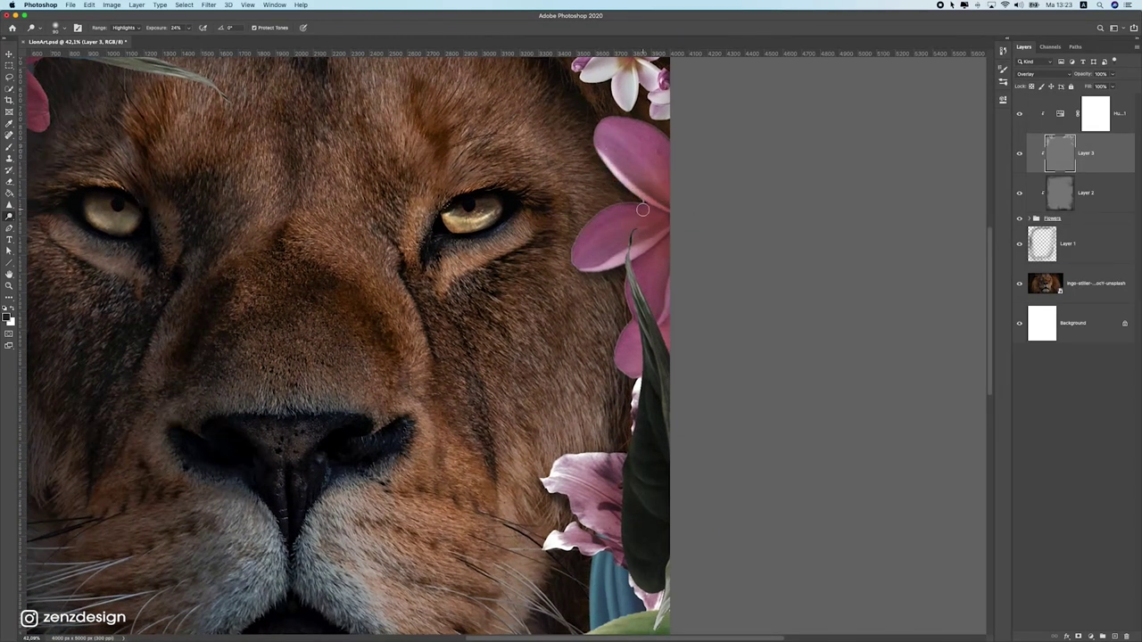
pyautogui.moveTo(591, 271)
pyautogui.mouseDown()
pyautogui.moveTo(645, 241)
pyautogui.moveTo(593, 266)
pyautogui.mouseUp()
pyautogui.scroll(-1, 657, 319)
pyautogui.moveTo(633, 218)
pyautogui.mouseDown()
pyautogui.moveTo(635, 275)
pyautogui.moveTo(688, 405)
pyautogui.mouseUp()
pyautogui.scroll(-5, 687, 405)
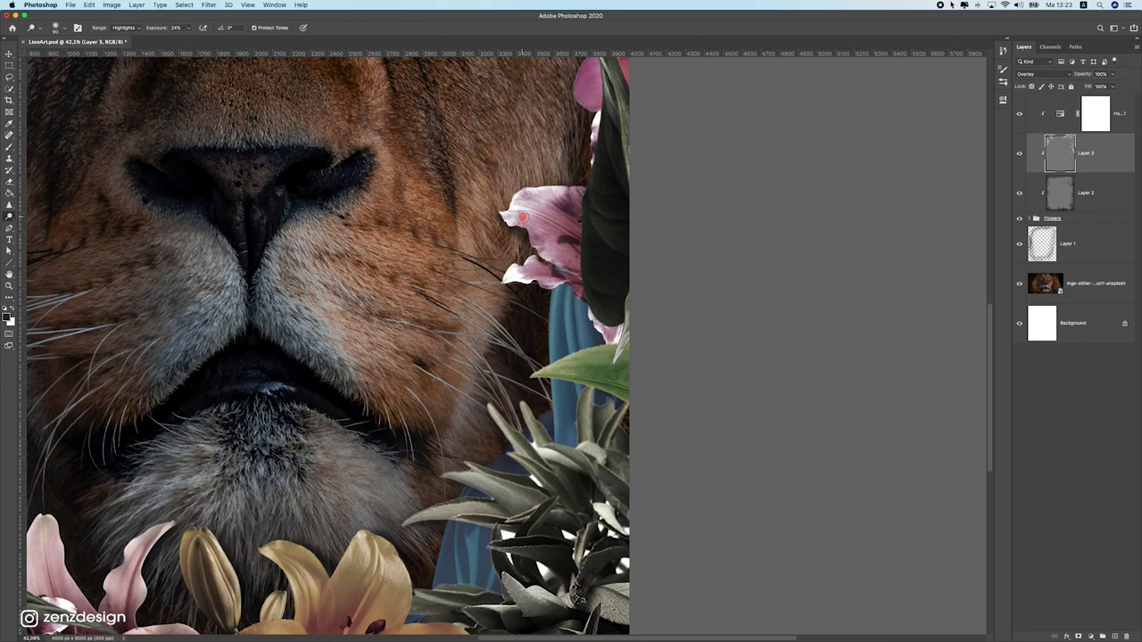
pyautogui.moveTo(533, 207)
pyautogui.mouseDown()
pyautogui.moveTo(514, 268)
pyautogui.moveTo(563, 279)
pyautogui.mouseUp()
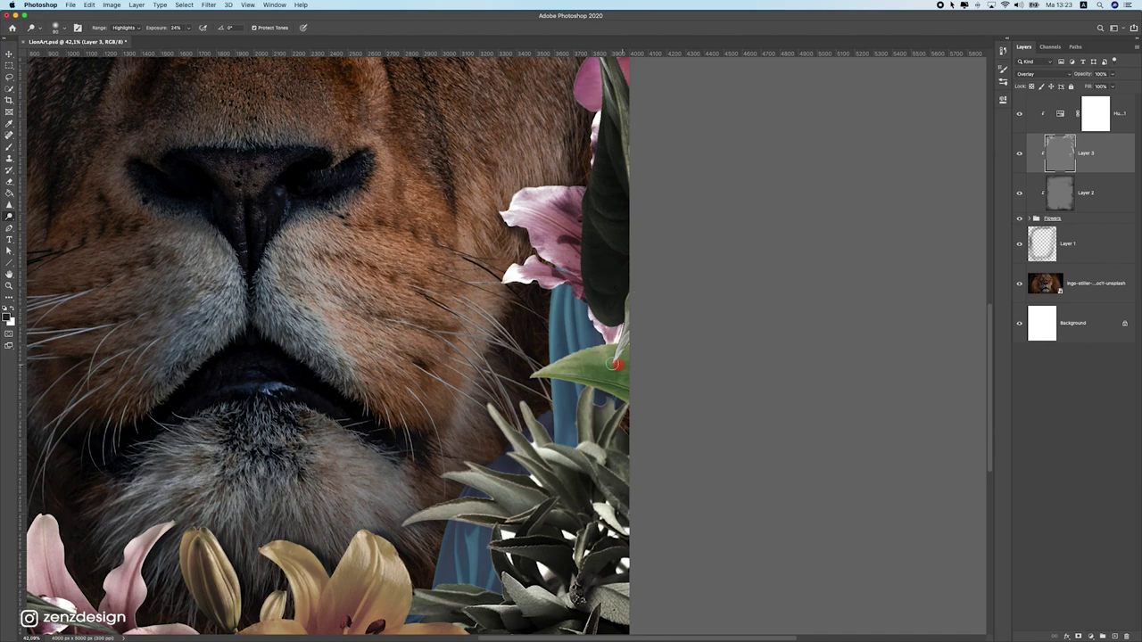
pyautogui.scroll(-2, 597, 314)
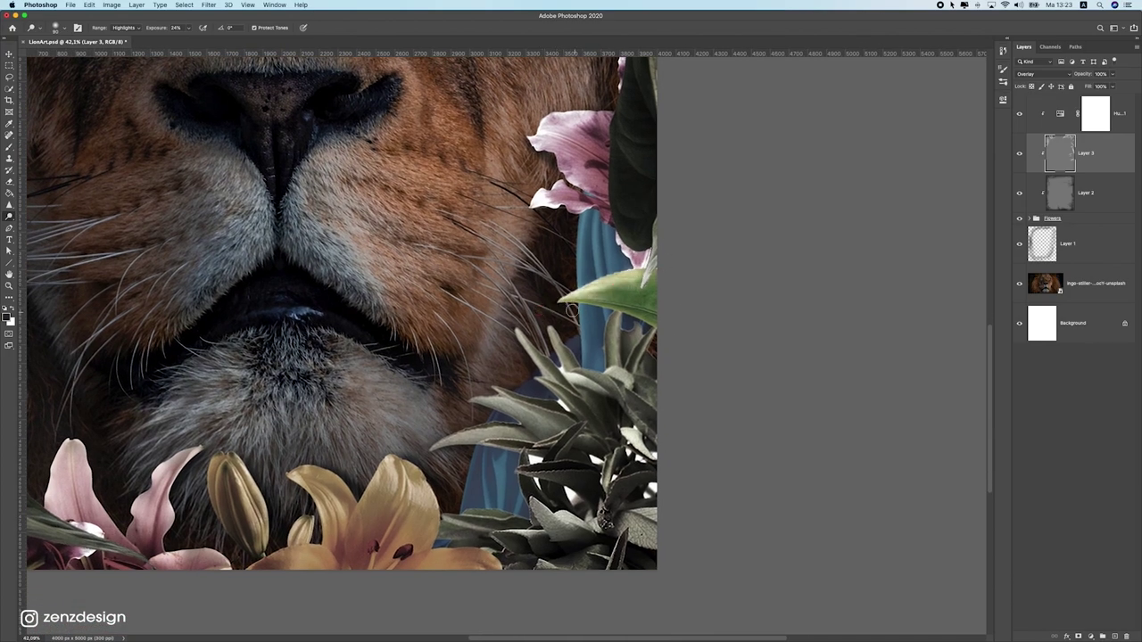
# Dodge the leaf tips of the grey-green succulent in the artwork's lower-right corner
pyautogui.scroll(-2, 589, 321)
pyautogui.hscroll(-2, 589, 321)
pyautogui.moveTo(592, 290)
pyautogui.mouseDown()
pyautogui.moveTo(625, 321)
pyautogui.moveTo(585, 268)
pyautogui.moveTo(656, 338)
pyautogui.moveTo(683, 323)
pyautogui.moveTo(591, 348)
pyautogui.moveTo(557, 342)
pyautogui.moveTo(592, 364)
pyautogui.moveTo(540, 340)
pyautogui.moveTo(428, 362)
pyautogui.mouseUp()
pyautogui.moveTo(515, 368); pyautogui.dragTo(633, 407)
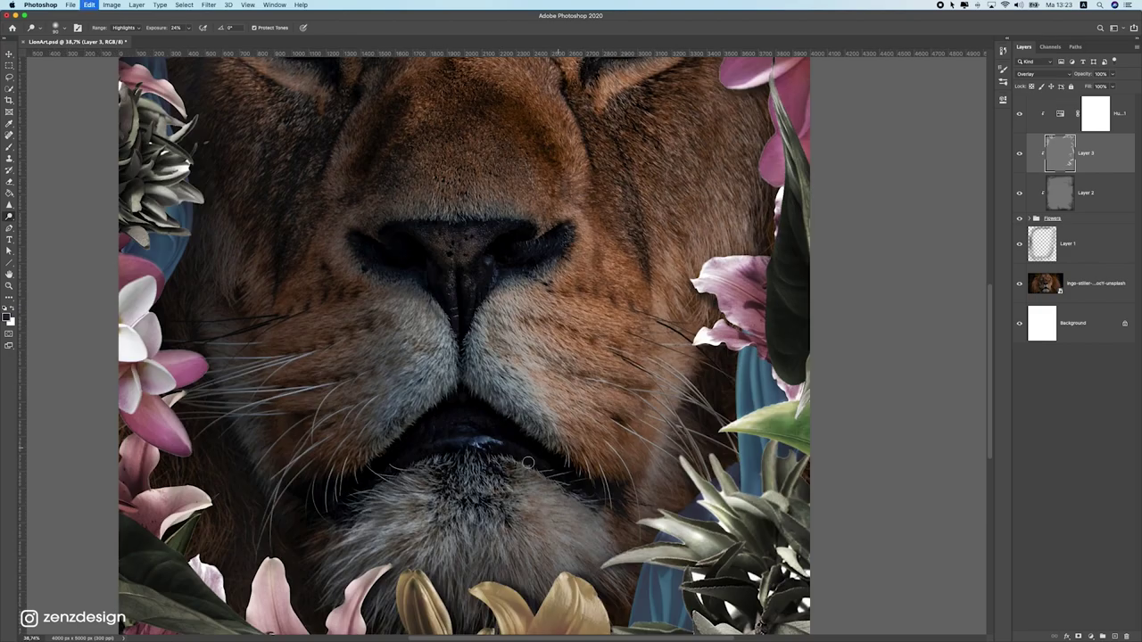
pyautogui.scroll(-5, 633, 407)
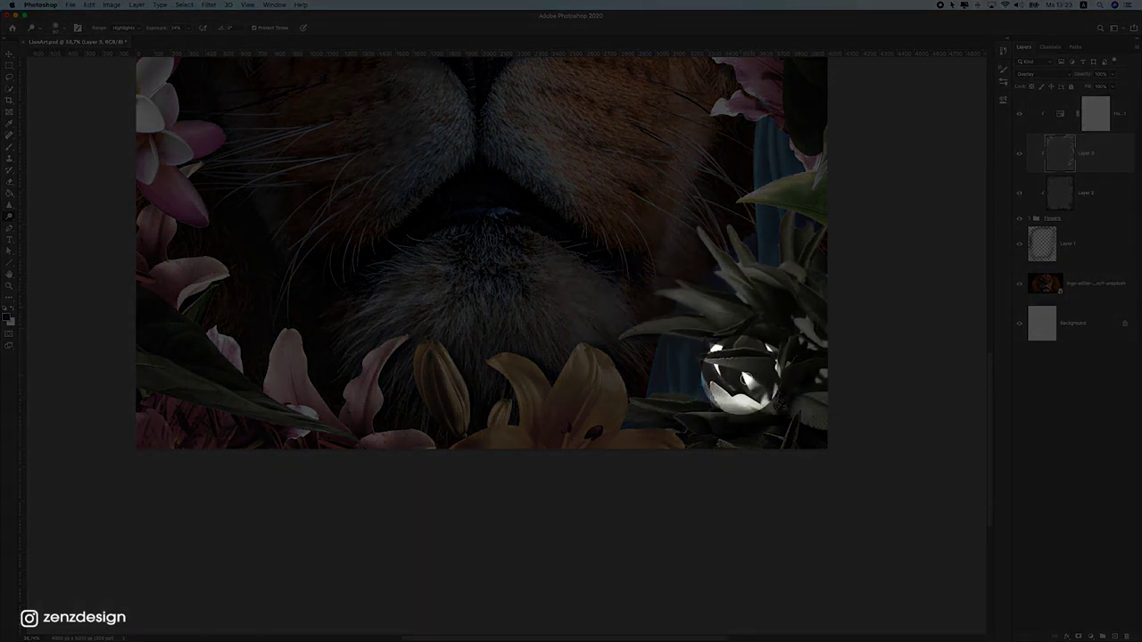
pyautogui.moveTo(679, 367); pyautogui.dragTo(711, 372)
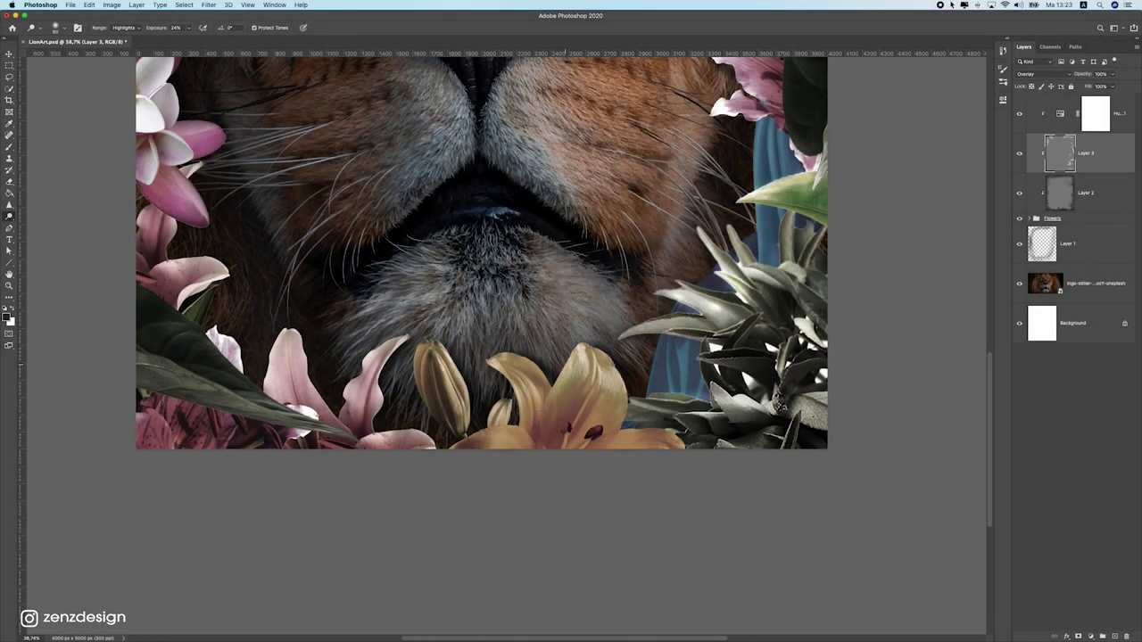
# Dodge the petal highlights of the yellow lily and its bud along the artwork's bottom edge
pyautogui.moveTo(564, 370)
pyautogui.mouseDown()
pyautogui.moveTo(586, 349)
pyautogui.moveTo(601, 384)
pyautogui.mouseUp()
pyautogui.moveTo(493, 359)
pyautogui.mouseDown()
pyautogui.moveTo(536, 399)
pyautogui.moveTo(521, 369)
pyautogui.moveTo(464, 396)
pyautogui.mouseUp()
pyautogui.moveTo(448, 355); pyautogui.dragTo(460, 407)
pyautogui.scroll(-5, 526, 473)
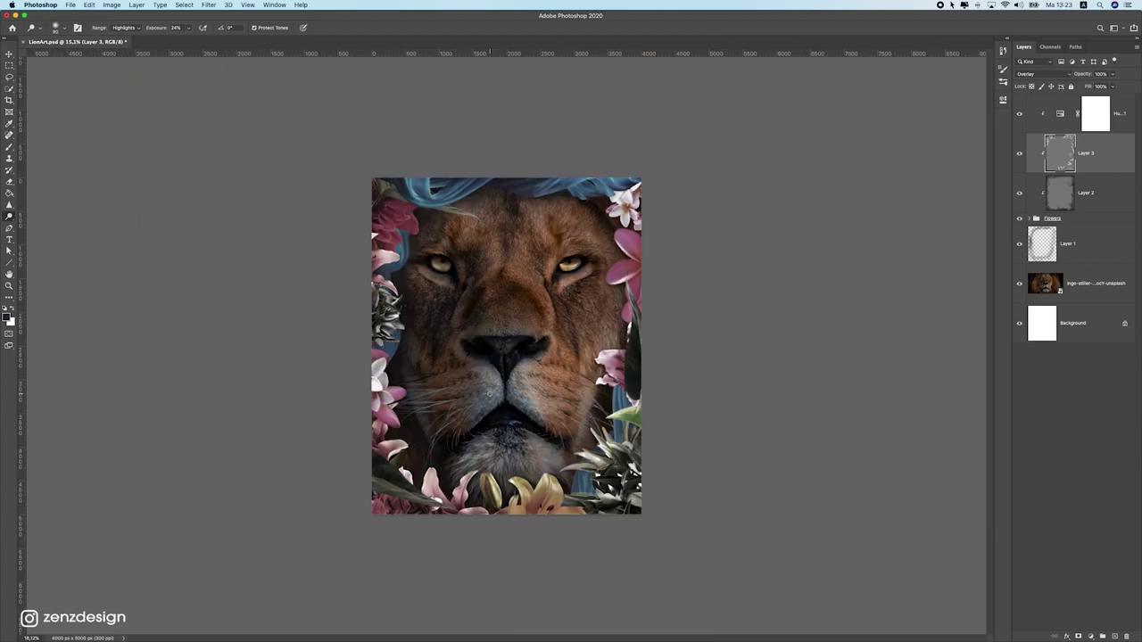
# Brighten more highlights on the bottom-edge flowers, working from the yellow lily across the pink lilies toward the lower-left corner
pyautogui.scroll(2, 527, 473)
pyautogui.scroll(5, 511, 423)
pyautogui.moveTo(505, 475); pyautogui.dragTo(566, 212)
pyautogui.moveTo(429, 378); pyautogui.dragTo(417, 414)
pyautogui.moveTo(449, 353)
pyautogui.mouseDown()
pyautogui.moveTo(413, 405)
pyautogui.moveTo(428, 378)
pyautogui.mouseUp()
pyautogui.moveTo(338, 353)
pyautogui.mouseDown()
pyautogui.moveTo(346, 398)
pyautogui.moveTo(312, 410)
pyautogui.moveTo(330, 435)
pyautogui.mouseUp()
pyautogui.moveTo(159, 364)
pyautogui.mouseDown()
pyautogui.moveTo(309, 432)
pyautogui.moveTo(188, 389)
pyautogui.mouseUp()
pyautogui.press('super+0')
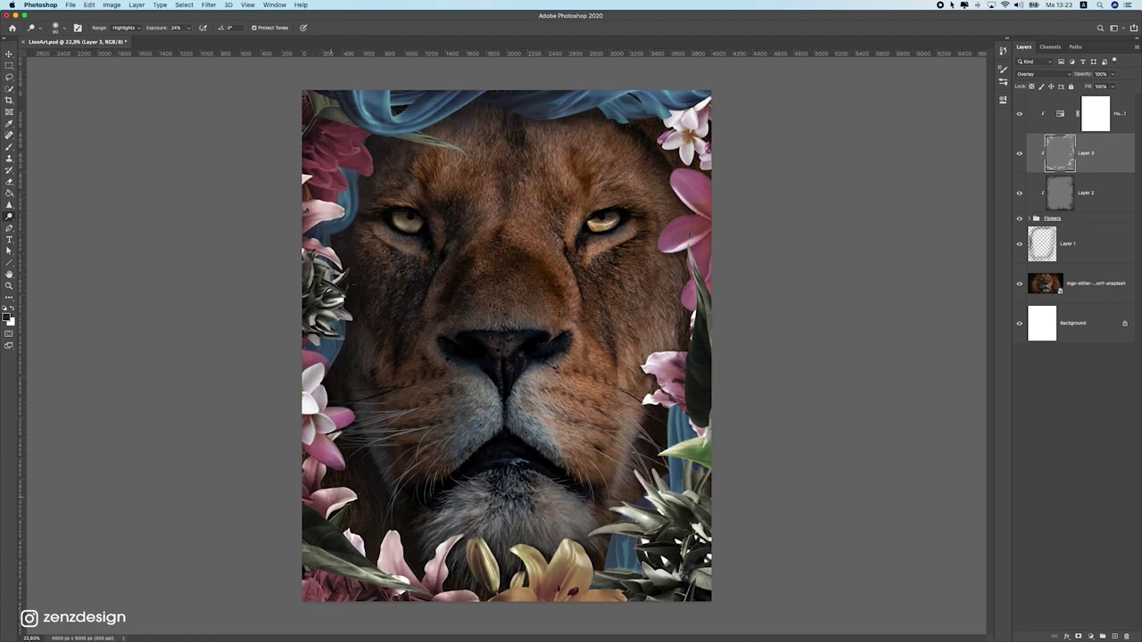
# Dodge the left-edge flowers, from the lower pink lily up through the white-pink plumeria to the succulent and upper petals
pyautogui.moveTo(312, 481)
pyautogui.mouseDown()
pyautogui.moveTo(304, 433)
pyautogui.moveTo(317, 429)
pyautogui.moveTo(290, 425)
pyautogui.moveTo(332, 446)
pyautogui.moveTo(315, 424)
pyautogui.moveTo(317, 373)
pyautogui.mouseUp()
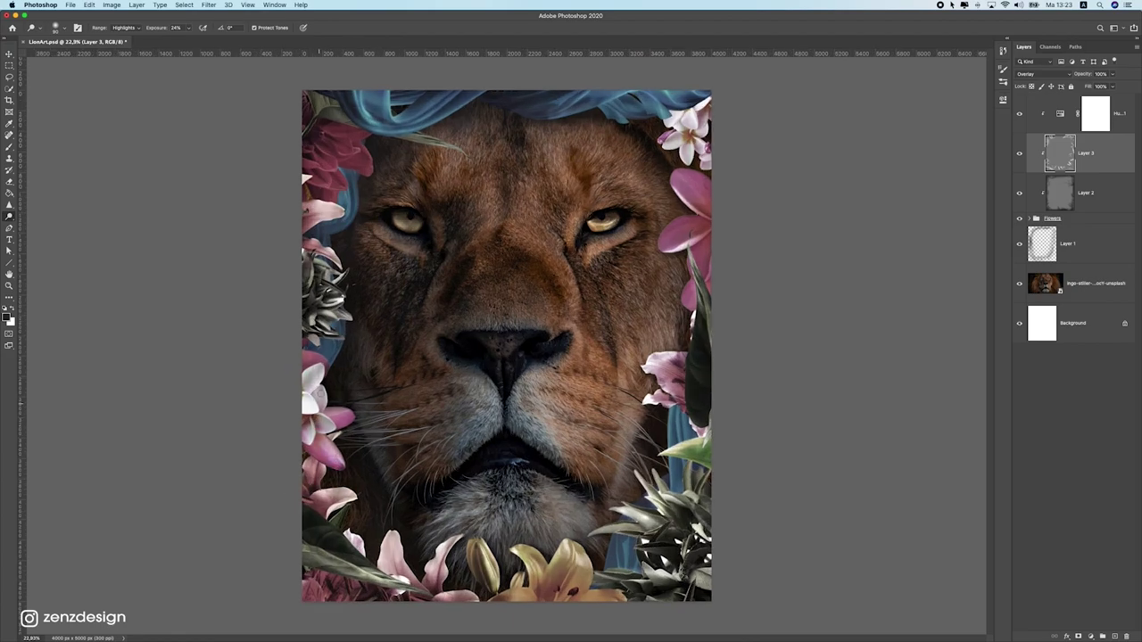
pyautogui.moveTo(306, 423)
pyautogui.mouseDown()
pyautogui.moveTo(349, 398)
pyautogui.moveTo(321, 435)
pyautogui.moveTo(340, 428)
pyautogui.mouseUp()
pyautogui.moveTo(302, 356); pyautogui.dragTo(336, 371)
pyautogui.moveTo(331, 268)
pyautogui.mouseDown()
pyautogui.moveTo(321, 261)
pyautogui.moveTo(303, 286)
pyautogui.mouseUp()
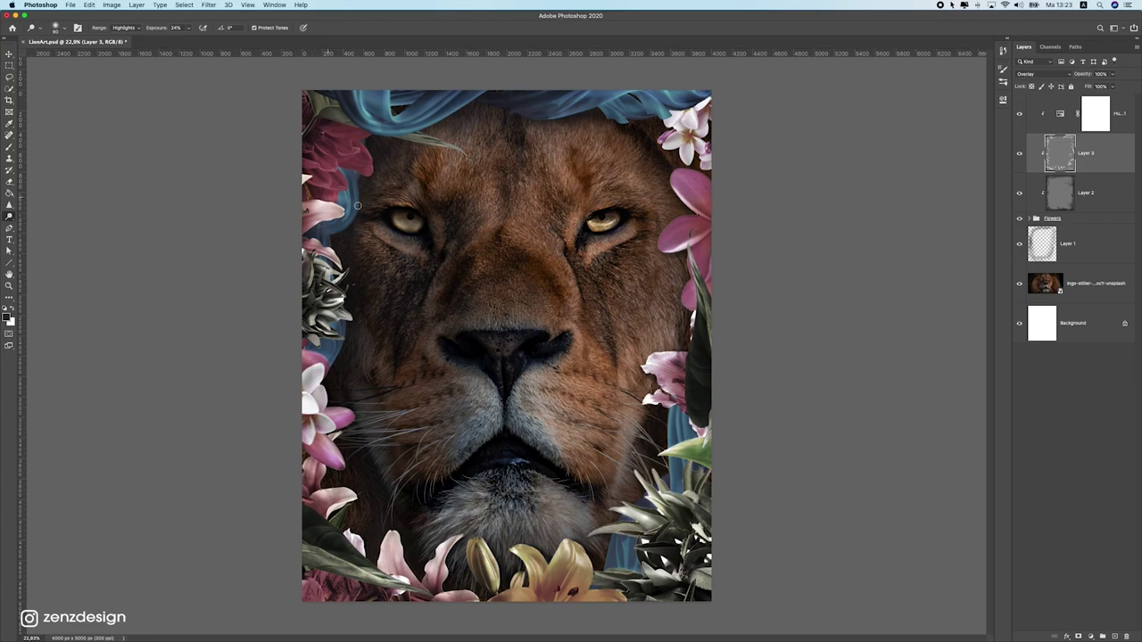
pyautogui.scroll(10, 344, 173)
pyautogui.scroll(-5, 278, 207)
pyautogui.moveTo(242, 207)
pyautogui.mouseDown()
pyautogui.moveTo(266, 184)
pyautogui.moveTo(189, 167)
pyautogui.mouseUp()
pyautogui.scroll(-5, 402, 169)
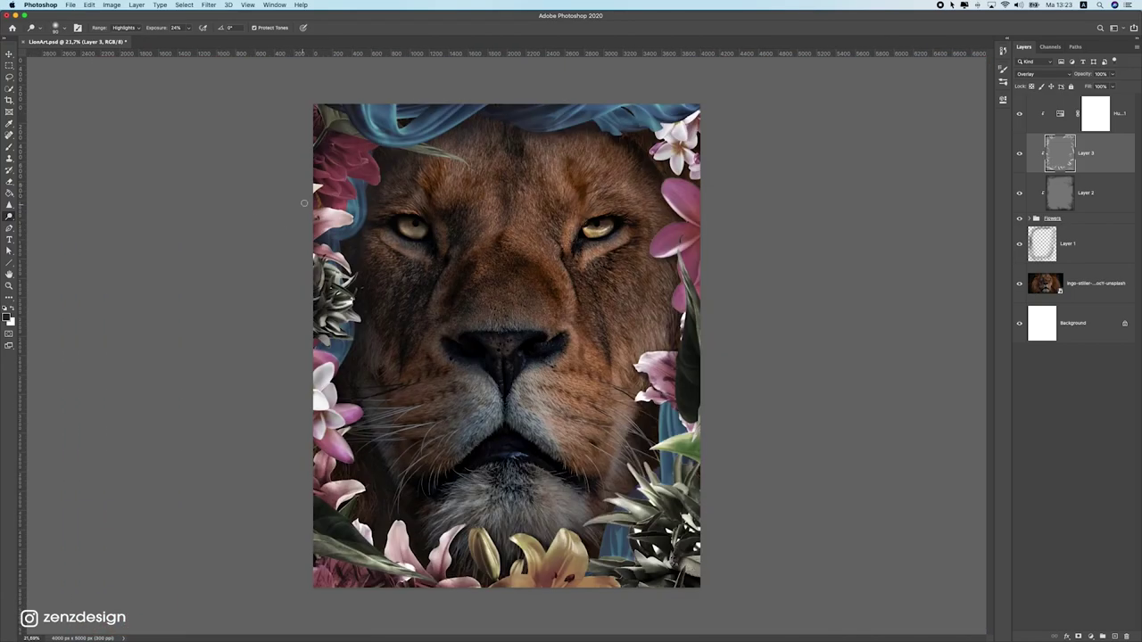
# Lower the Dodge tool's exposure to 16% and brighten the petals of the dark pink flower near the upper-left corner
pyautogui.scroll(5, 318, 168)
pyautogui.scroll(2, 319, 168)
pyautogui.click(190, 28)
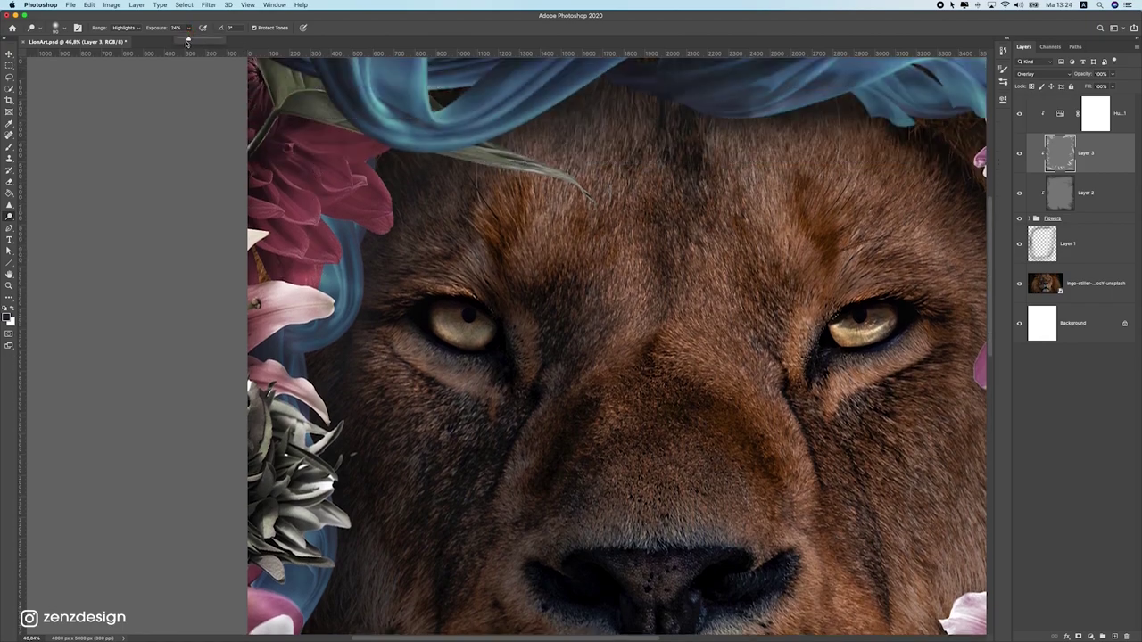
pyautogui.click(193, 23)
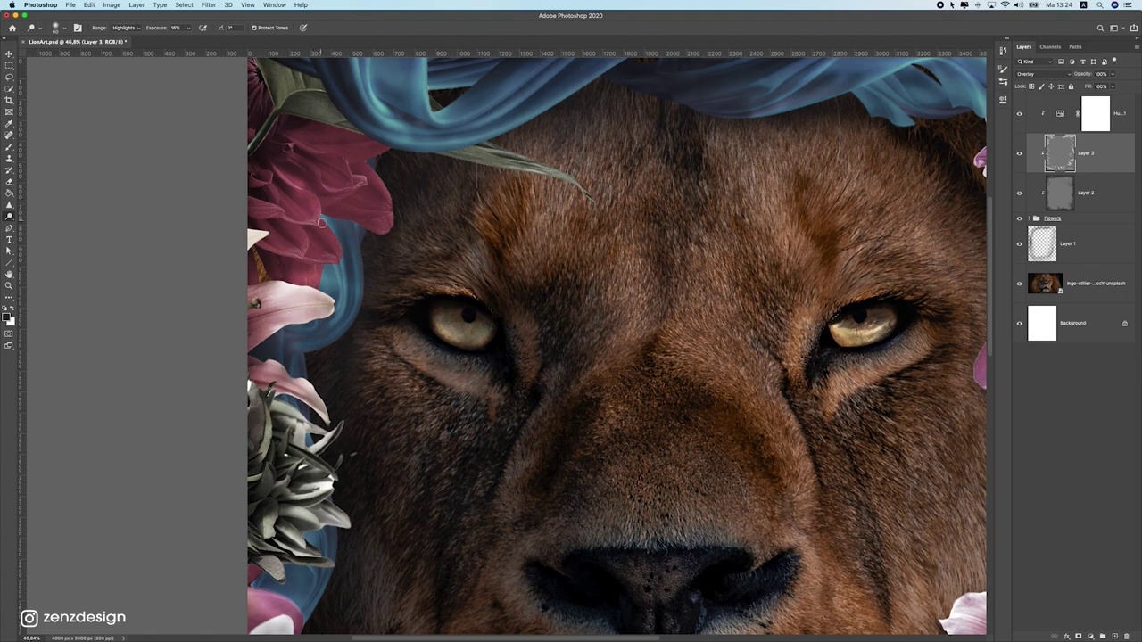
pyautogui.moveTo(285, 212); pyautogui.dragTo(301, 221)
pyautogui.moveTo(311, 144); pyautogui.dragTo(317, 146)
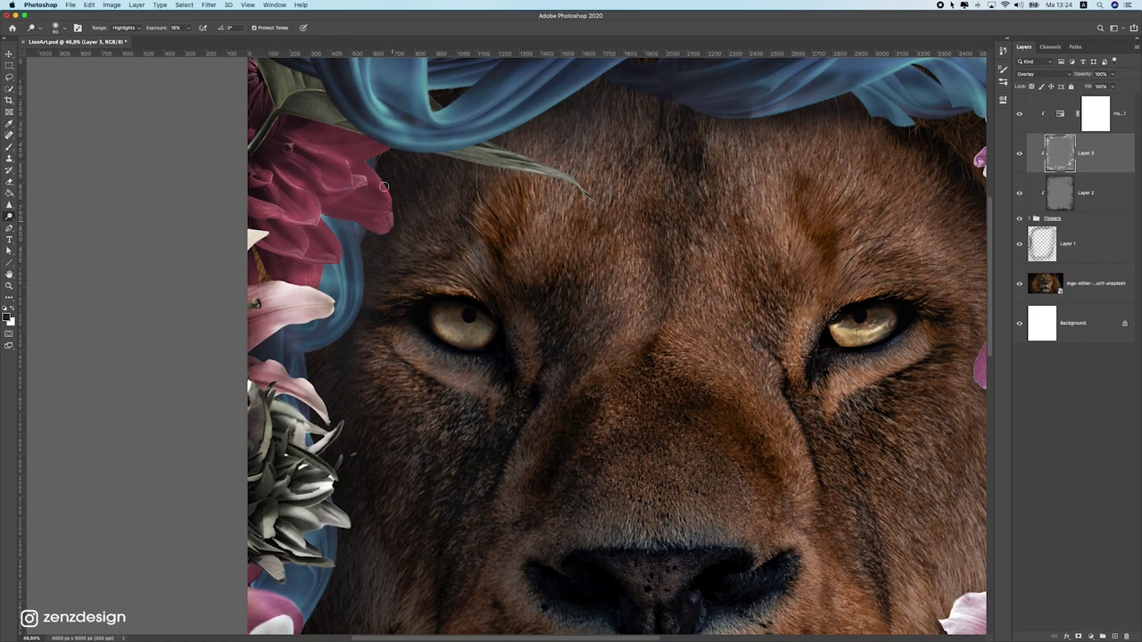
# Dodge the green leaf, the neighbouring fabric fold and the lower dark pink petals in the artwork's upper-left corner
pyautogui.scroll(2, 364, 165)
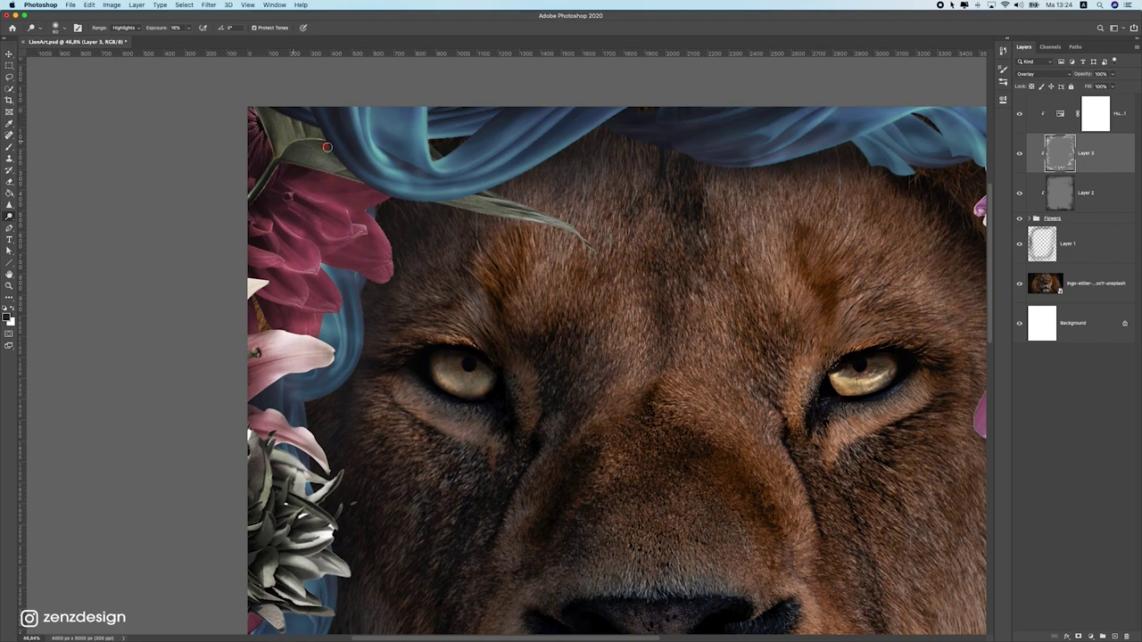
pyautogui.moveTo(340, 149)
pyautogui.mouseDown()
pyautogui.moveTo(312, 139)
pyautogui.moveTo(364, 112)
pyautogui.mouseUp()
pyautogui.moveTo(299, 162); pyautogui.dragTo(349, 176)
pyautogui.moveTo(310, 245); pyautogui.dragTo(299, 266)
pyautogui.moveTo(335, 305)
pyautogui.mouseDown()
pyautogui.moveTo(260, 295)
pyautogui.moveTo(340, 307)
pyautogui.mouseUp()
pyautogui.press('super+0')
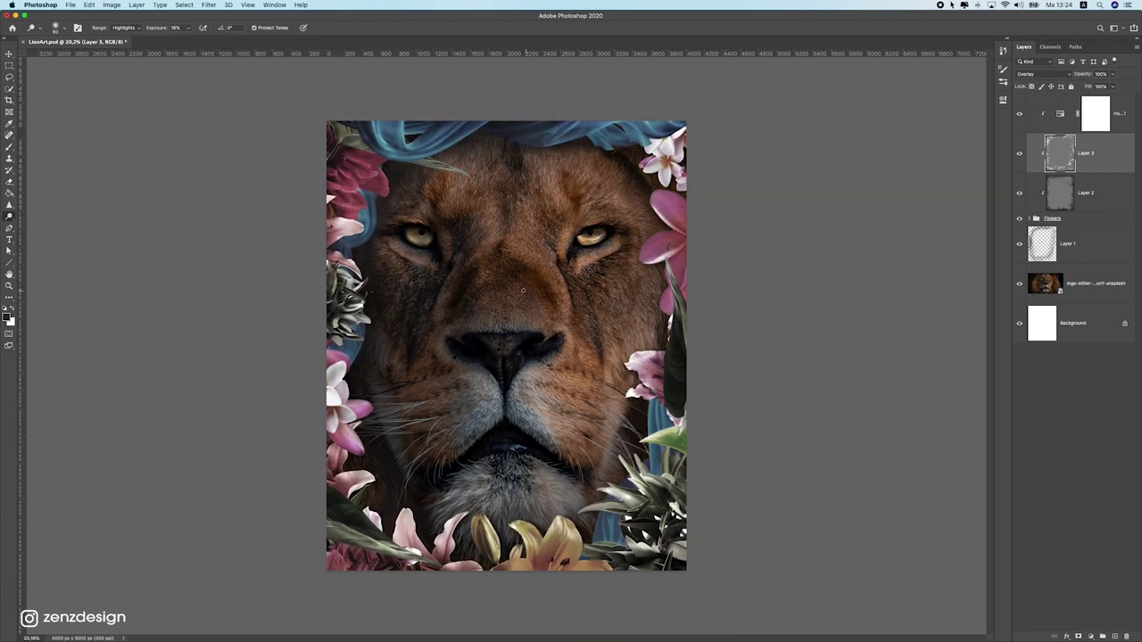
# Toggle Layer 3's visibility to compare the artwork with and without the dodged highlights
pyautogui.click(1020, 154)
pyautogui.click(1021, 154)
pyautogui.click(1021, 155)
pyautogui.click(1022, 154)
pyautogui.scroll(-2, 615, 329)
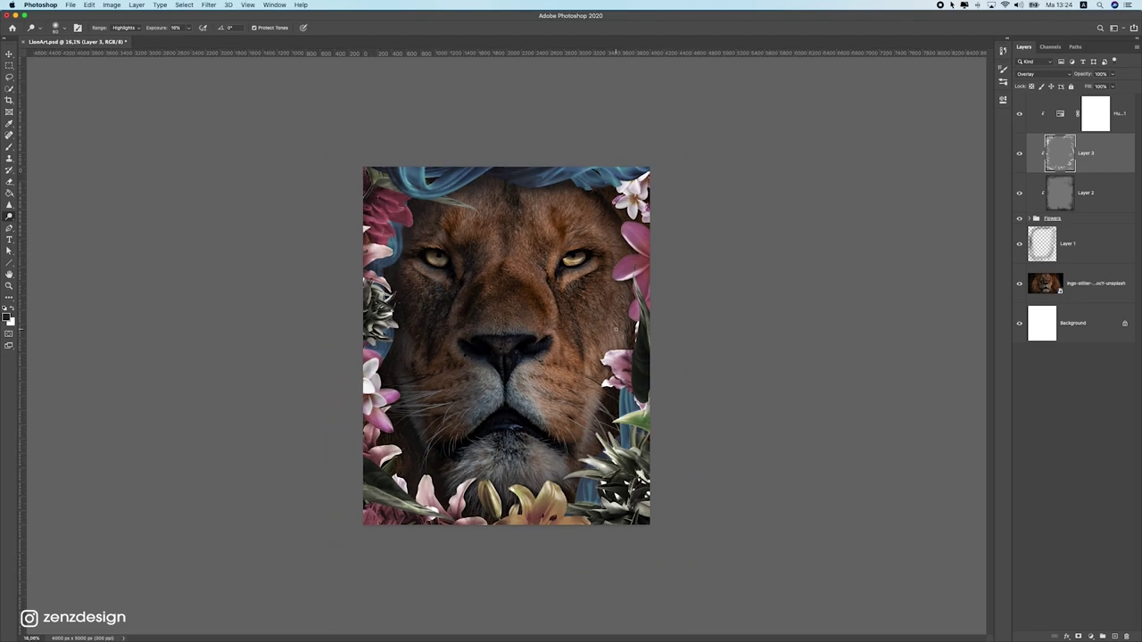
# Set the colour of the area surrounding the canvas to Black
pyautogui.scroll(2, 615, 330)
pyautogui.rightClick(806, 271)
pyautogui.click(822, 292)
pyautogui.rightClick(741, 229)
pyautogui.click(758, 236)
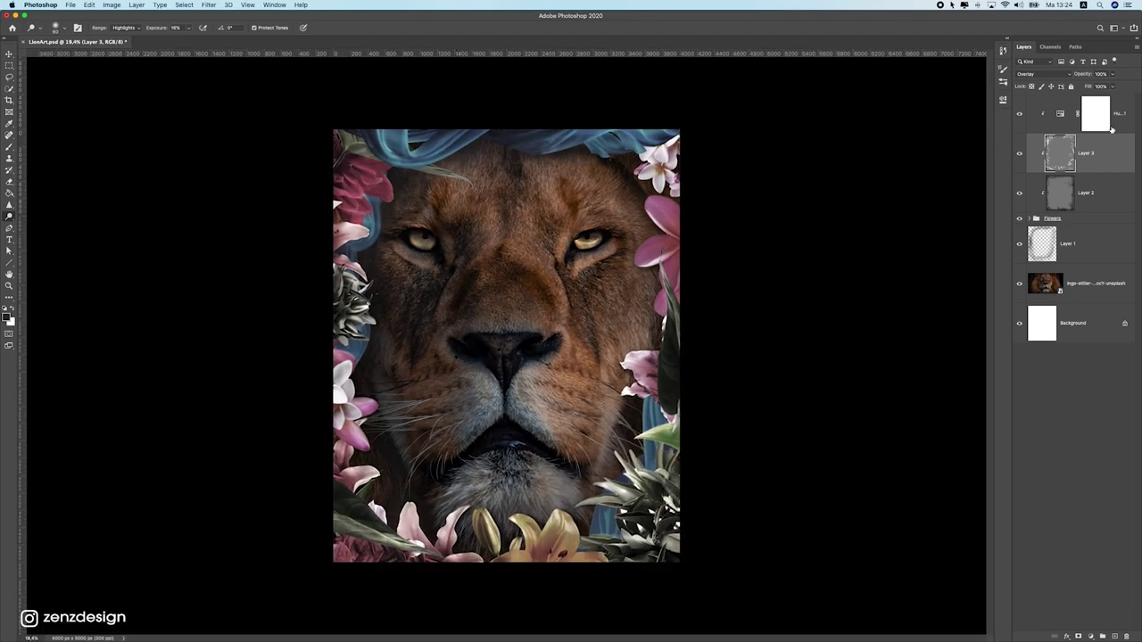
# Add a Curves adjustment layer above the Hue/Saturation layer and clip it to the layers below
pyautogui.click(1119, 114)
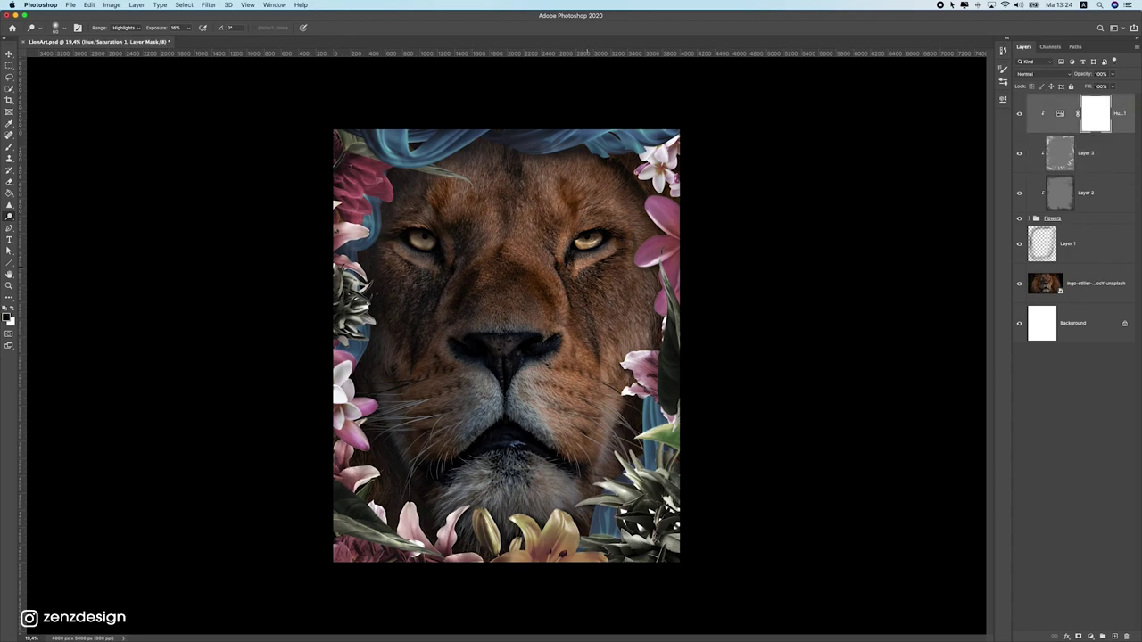
pyautogui.click(1090, 637)
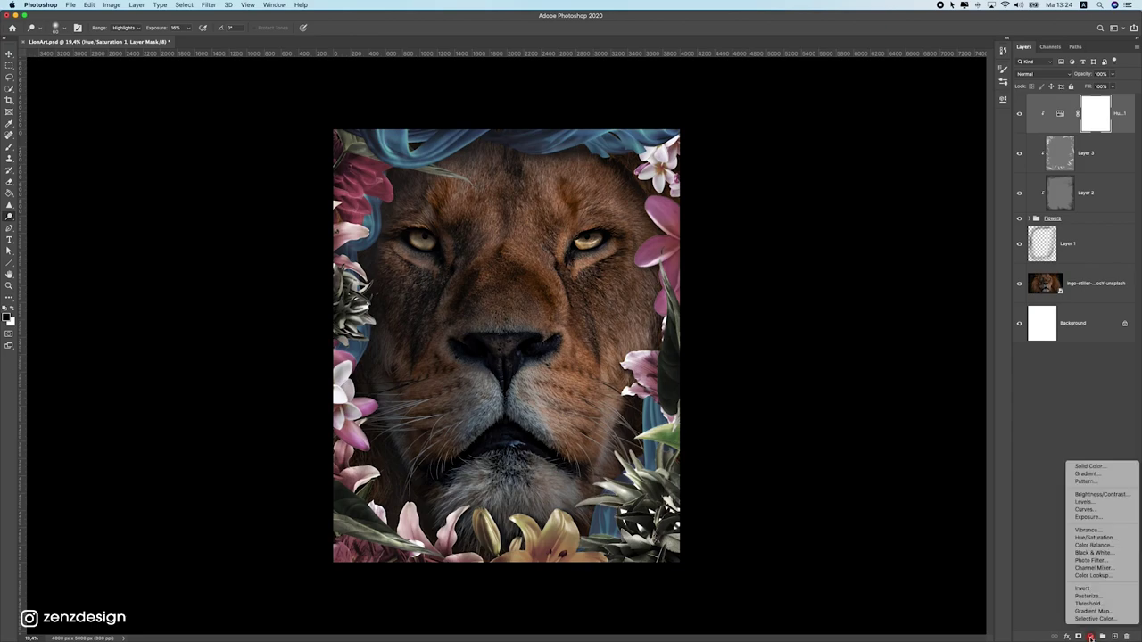
pyautogui.click(1100, 513)
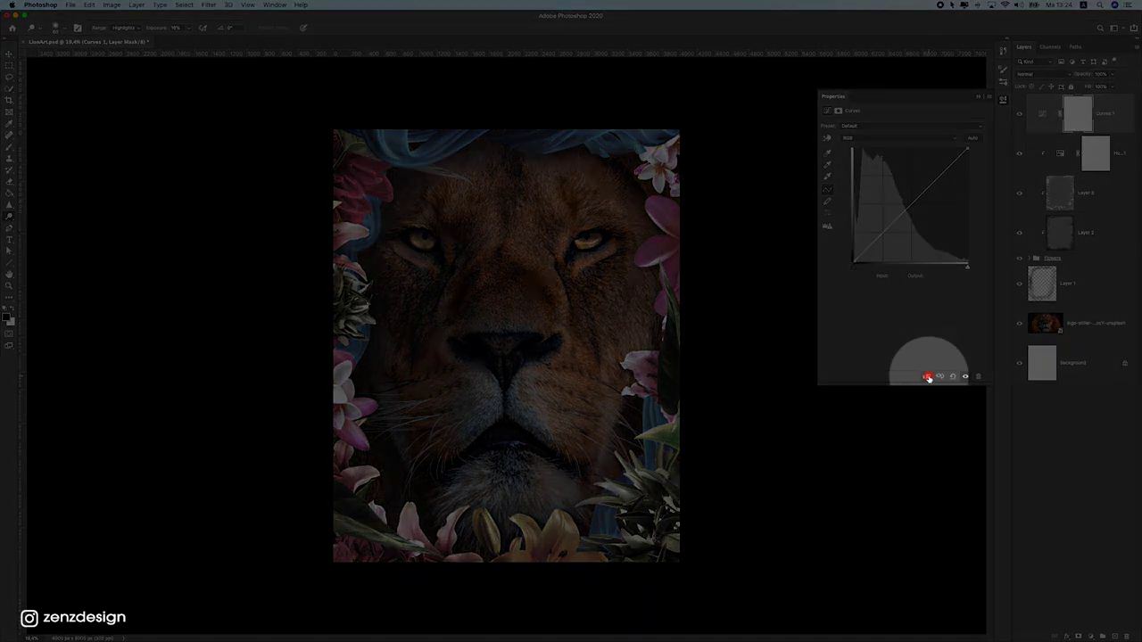
pyautogui.click(928, 377)
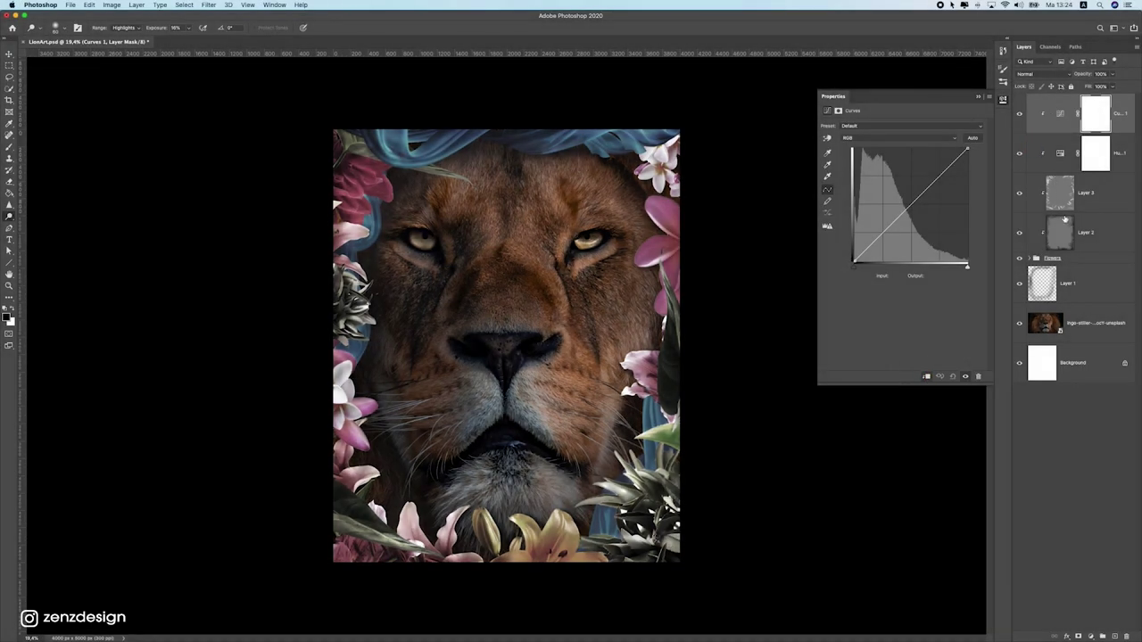
# Increase the RGB curve's contrast: black point at input 10, a slightly lowered midtone point, and a highlight point at input 200, output 203
pyautogui.moveTo(968, 149)
pyautogui.mouseDown()
pyautogui.moveTo(953, 147)
pyautogui.moveTo(973, 146)
pyautogui.mouseUp()
pyautogui.moveTo(855, 261)
pyautogui.mouseDown()
pyautogui.moveTo(864, 265)
pyautogui.moveTo(845, 271)
pyautogui.mouseUp()
pyautogui.moveTo(906, 209); pyautogui.dragTo(906, 211)
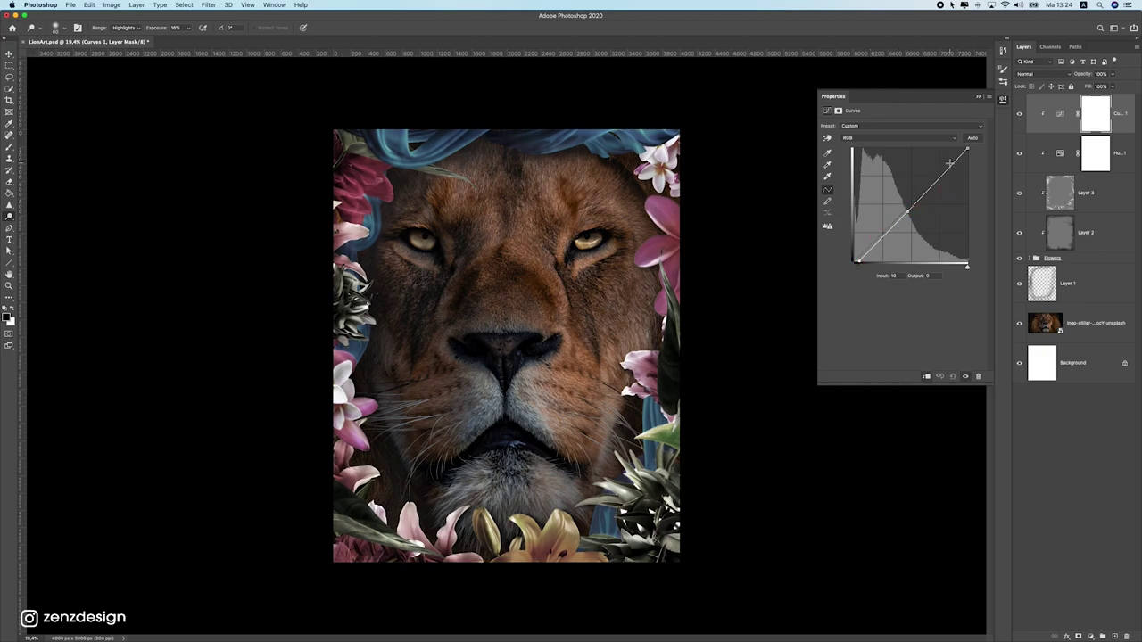
pyautogui.moveTo(970, 149); pyautogui.dragTo(944, 170)
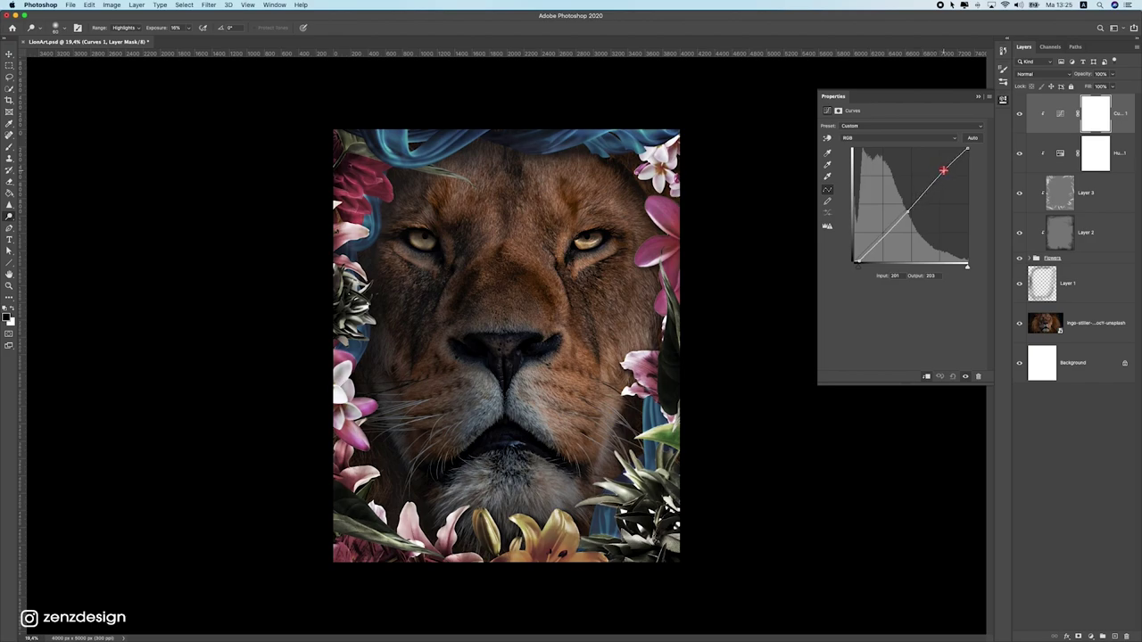
# Compare the artwork with the Curves layer hidden and shown, viewing it against dark grey and black canvas surrounds
pyautogui.scroll(-5, 803, 254)
pyautogui.rightClick(689, 307)
pyautogui.click(689, 307)
pyautogui.scroll(3, 739, 209)
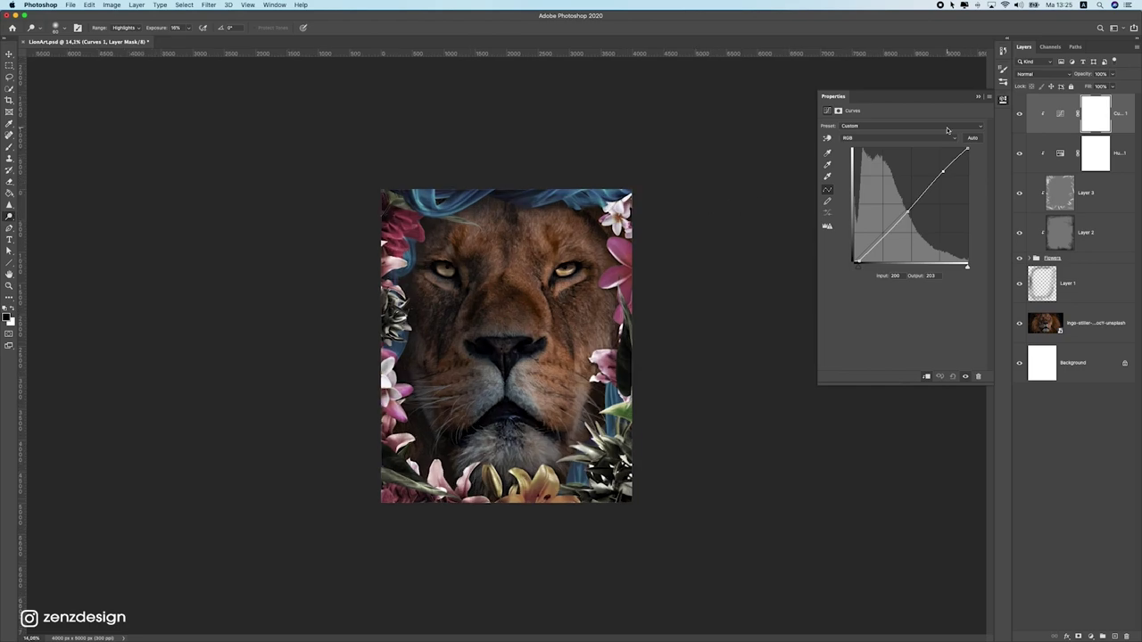
pyautogui.click(1018, 117)
pyautogui.click(1017, 117)
pyautogui.scroll(-4, 602, 270)
pyautogui.scroll(4, 602, 270)
pyautogui.rightClick(675, 238)
pyautogui.click(701, 253)
# Switch to the Move tool, select the lion photo layer, collapse the adjustment properties and save the document
pyautogui.click(9, 54)
pyautogui.click(591, 316)
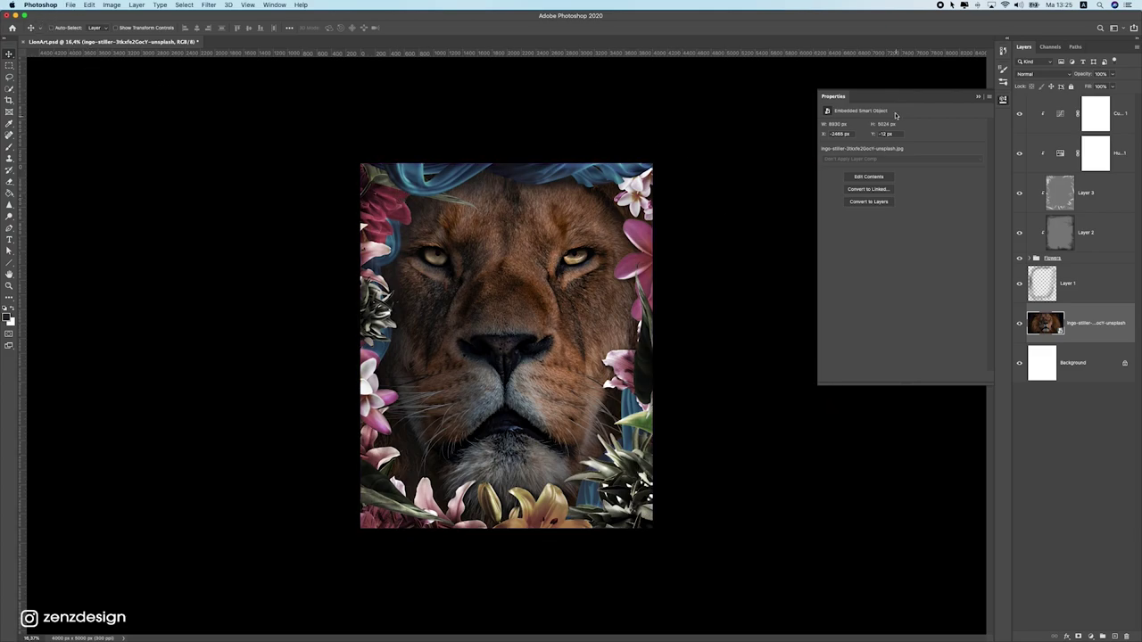
pyautogui.click(981, 97)
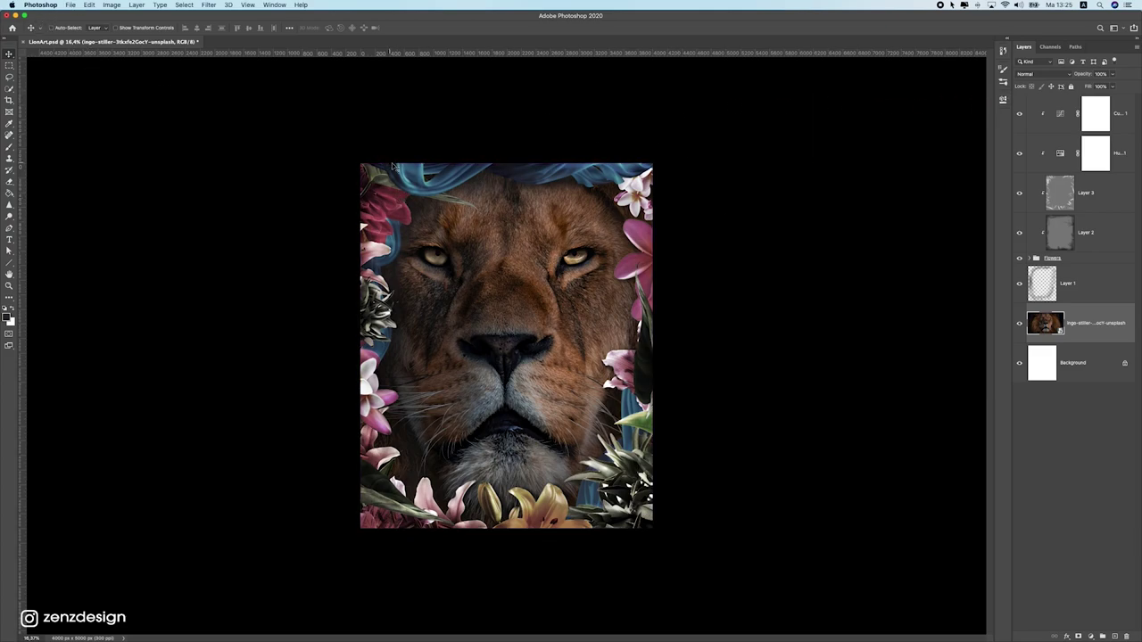
pyautogui.scroll(3, 402, 174)
pyautogui.scroll(-3, 353, 187)
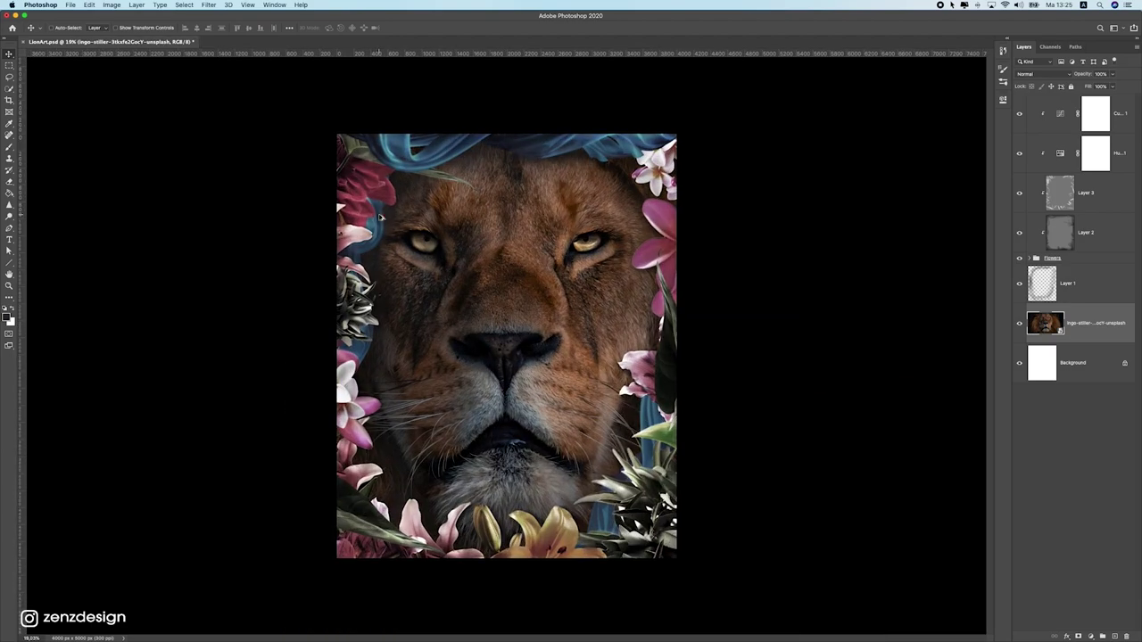
pyautogui.press('super+s')
# Reset the colour of the area surrounding the canvas to Default
pyautogui.rightClick(769, 193)
pyautogui.rightClick(740, 184)
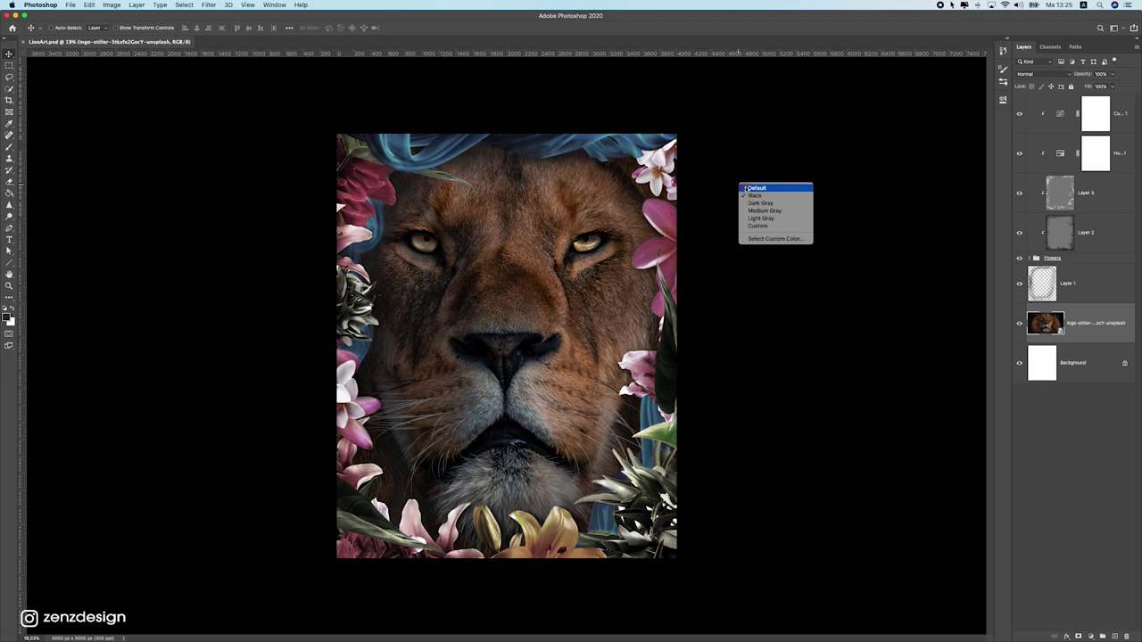
pyautogui.click(758, 191)
pyautogui.scroll(2, 515, 277)
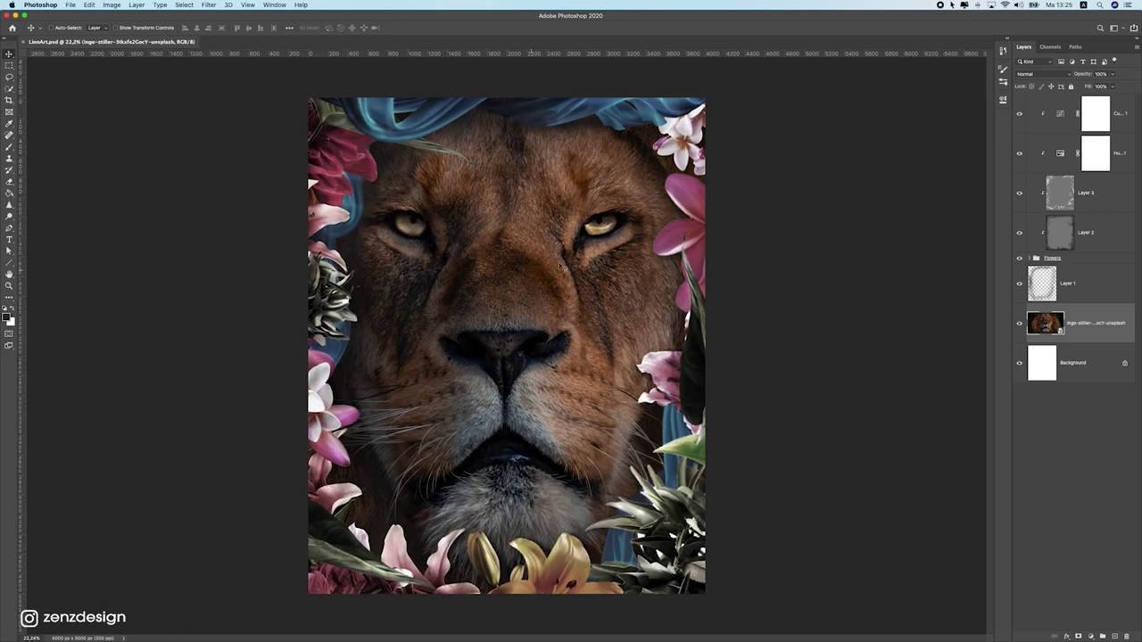
pyautogui.click(1020, 324)
pyautogui.click(1020, 324)
pyautogui.click(111, 5)
pyautogui.moveTo(91, 5)
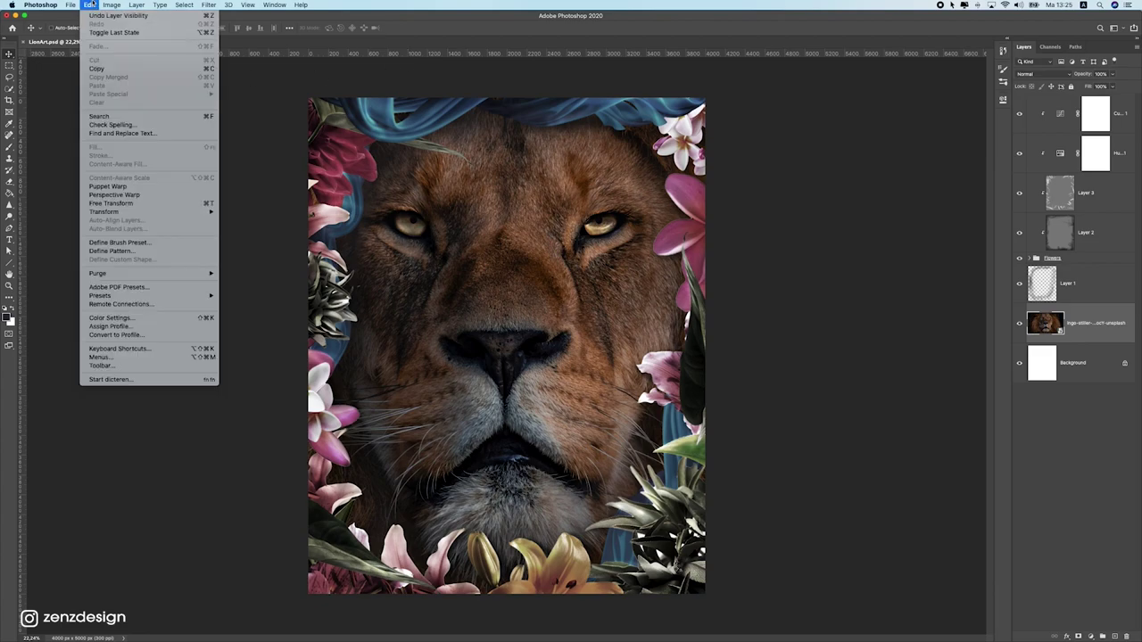
pyautogui.click(1091, 331)
pyautogui.click(54, 5)
pyautogui.moveTo(93, 5)
pyautogui.click(1001, 400)
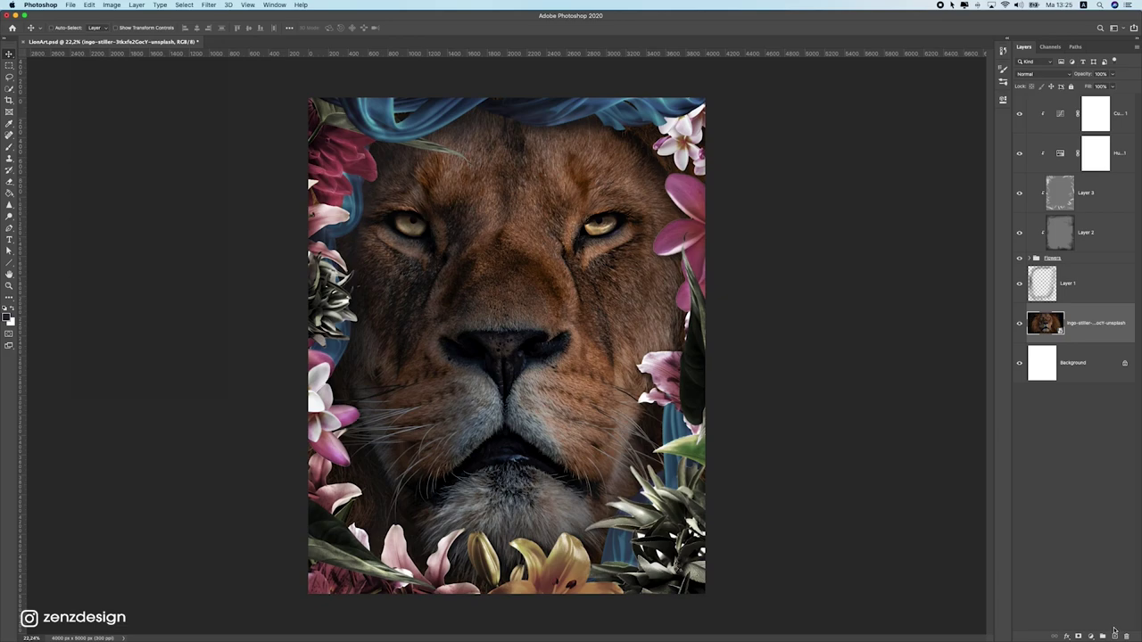
# Add a new layer above the lion photo, fill it with 50% Gray, and set its blending mode to Overlay
pyautogui.click(1114, 636)
pyautogui.click(90, 5)
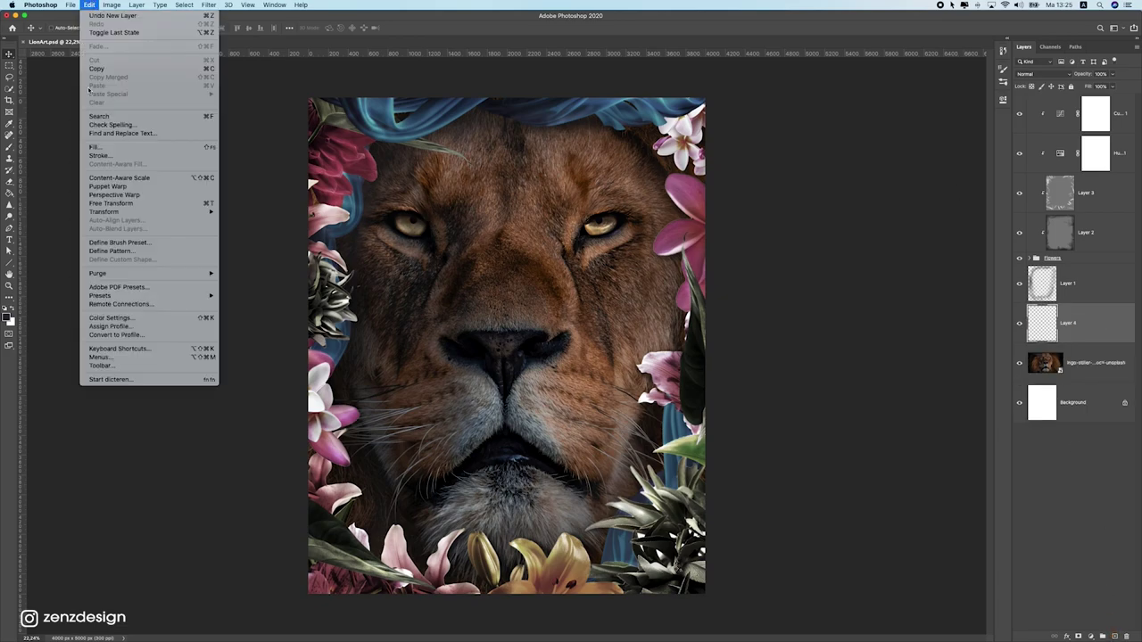
pyautogui.click(107, 145)
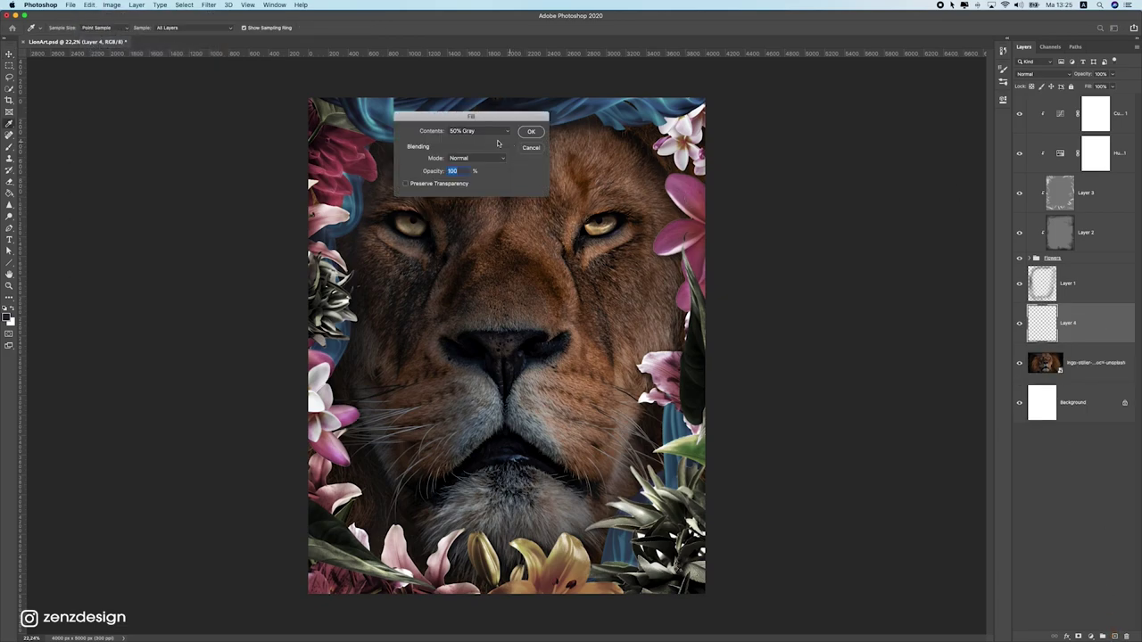
pyautogui.click(531, 131)
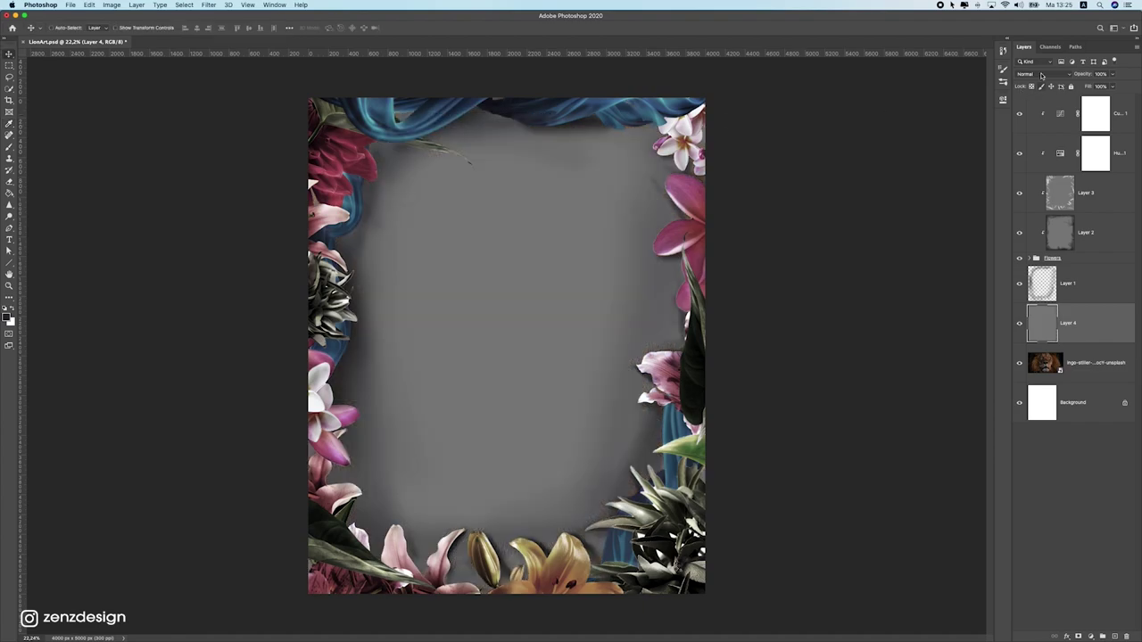
pyautogui.click(1042, 75)
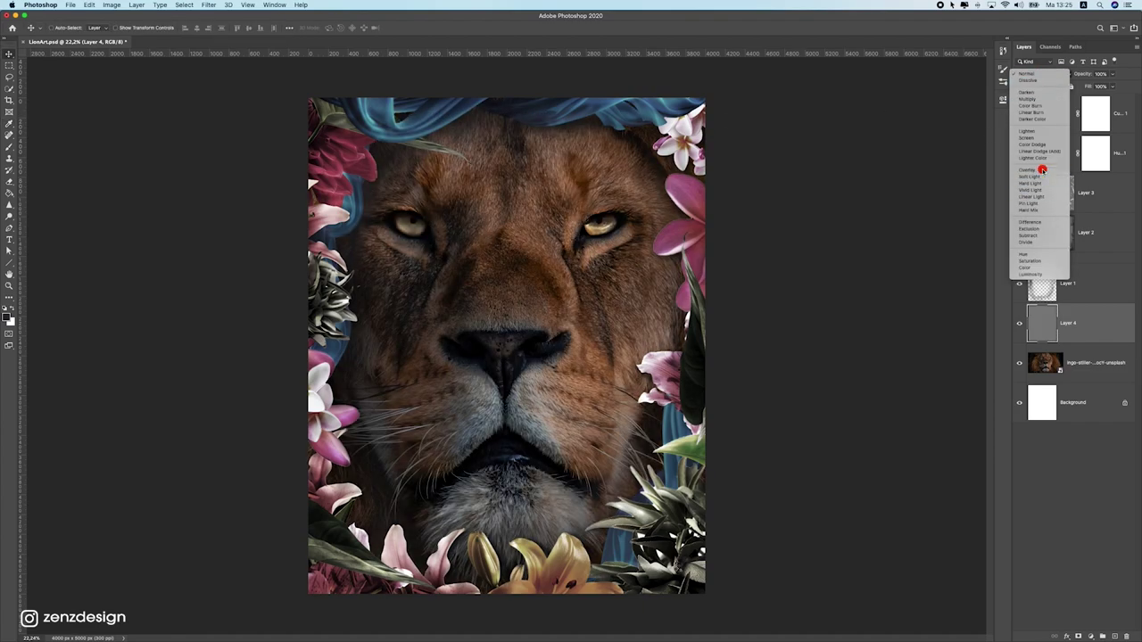
pyautogui.click(1043, 171)
# Switch to the Burn tool and set its range to Highlights with about 46% exposure
pyautogui.scroll(-10, 455, 332)
pyautogui.scroll(10, 453, 333)
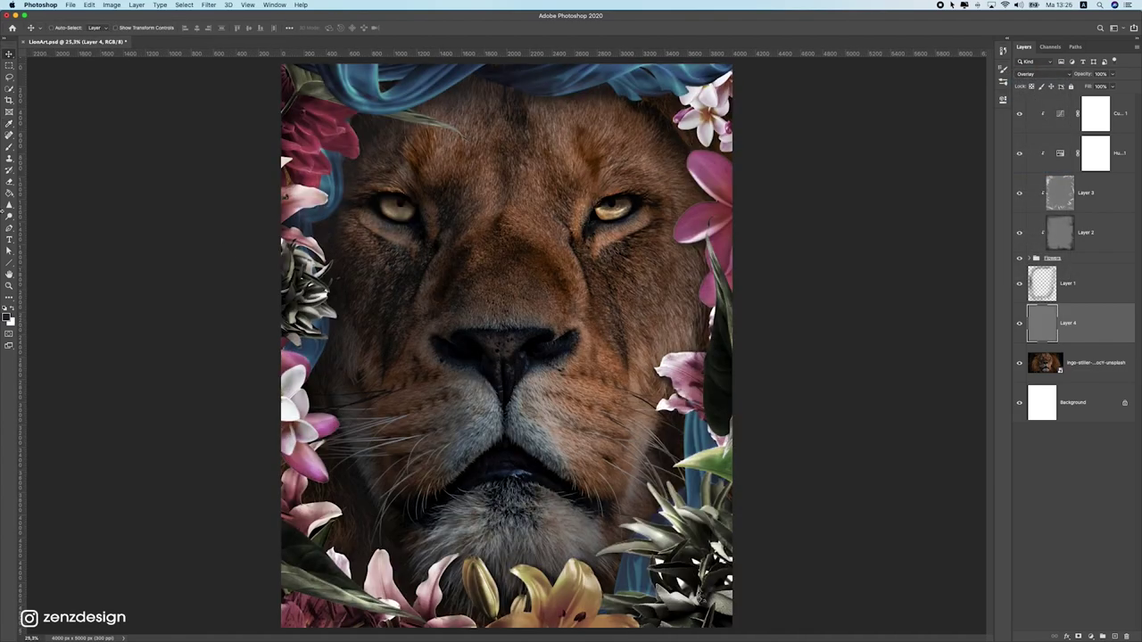
pyautogui.rightClick(9, 218)
pyautogui.click(39, 224)
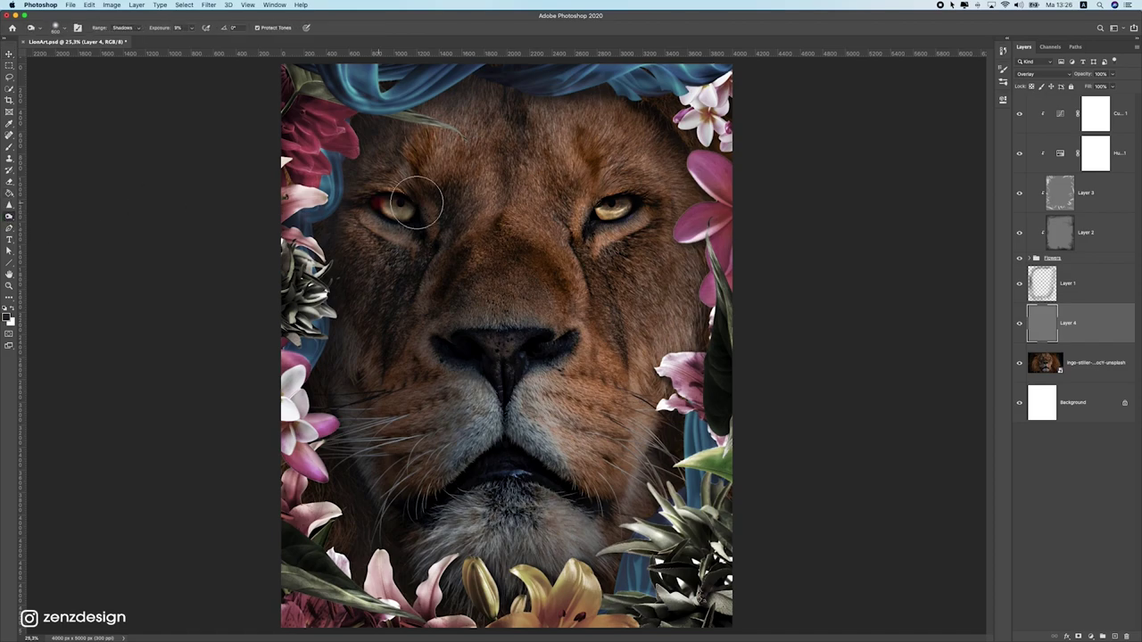
pyautogui.scroll(-5, 379, 357)
pyautogui.scroll(3, 487, 223)
pyautogui.scroll(-2, 235, 164)
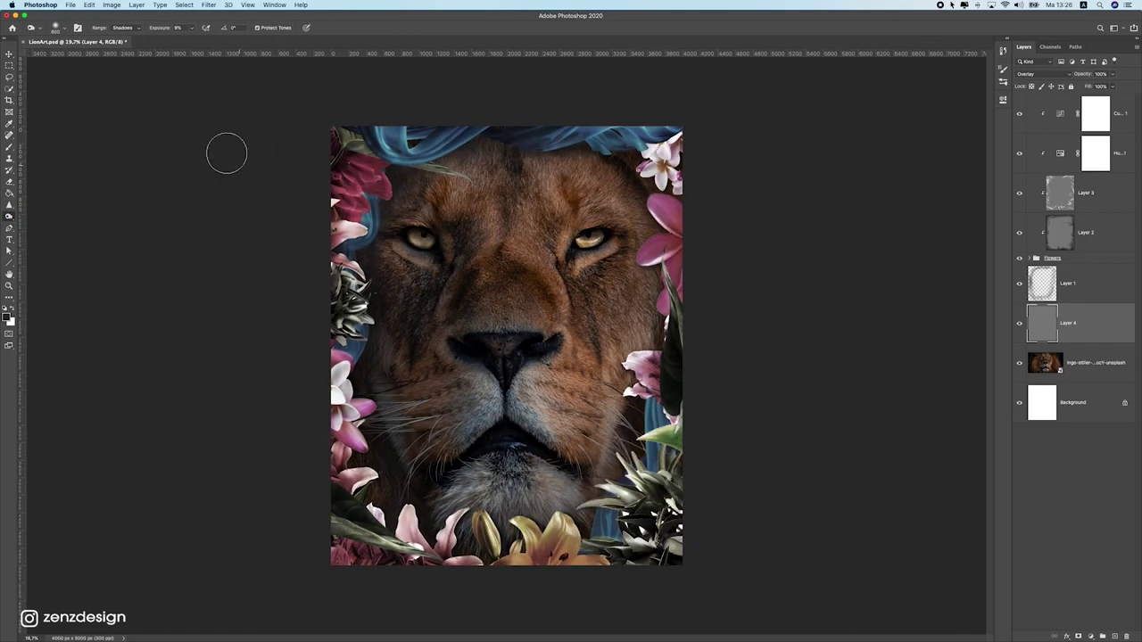
pyautogui.click(125, 27)
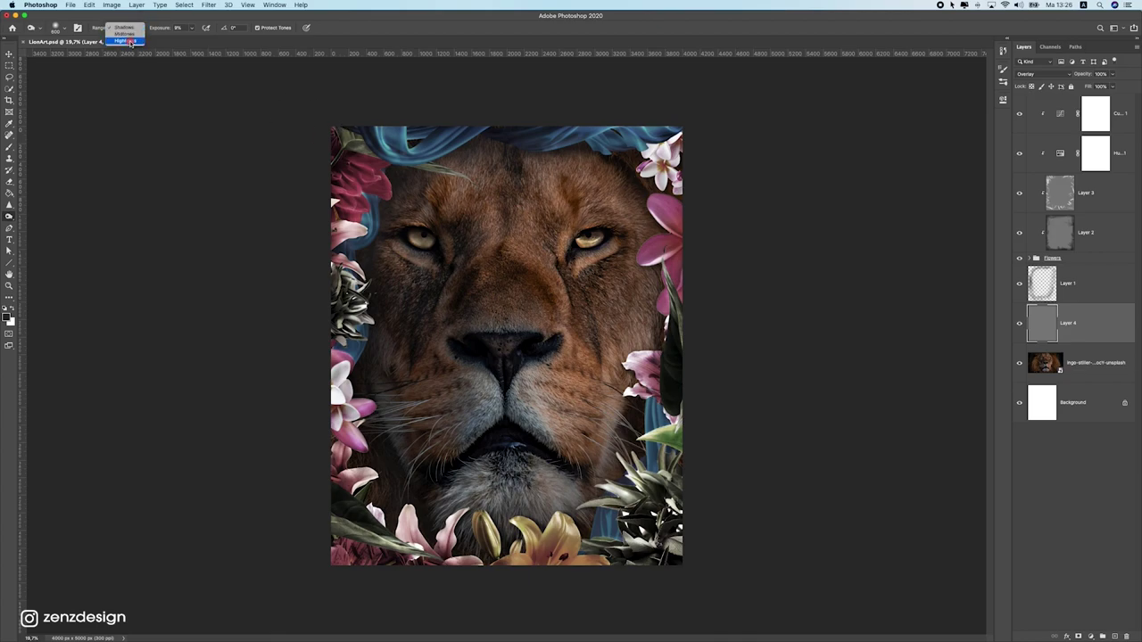
pyautogui.click(191, 34)
pyautogui.click(136, 29)
pyautogui.click(125, 42)
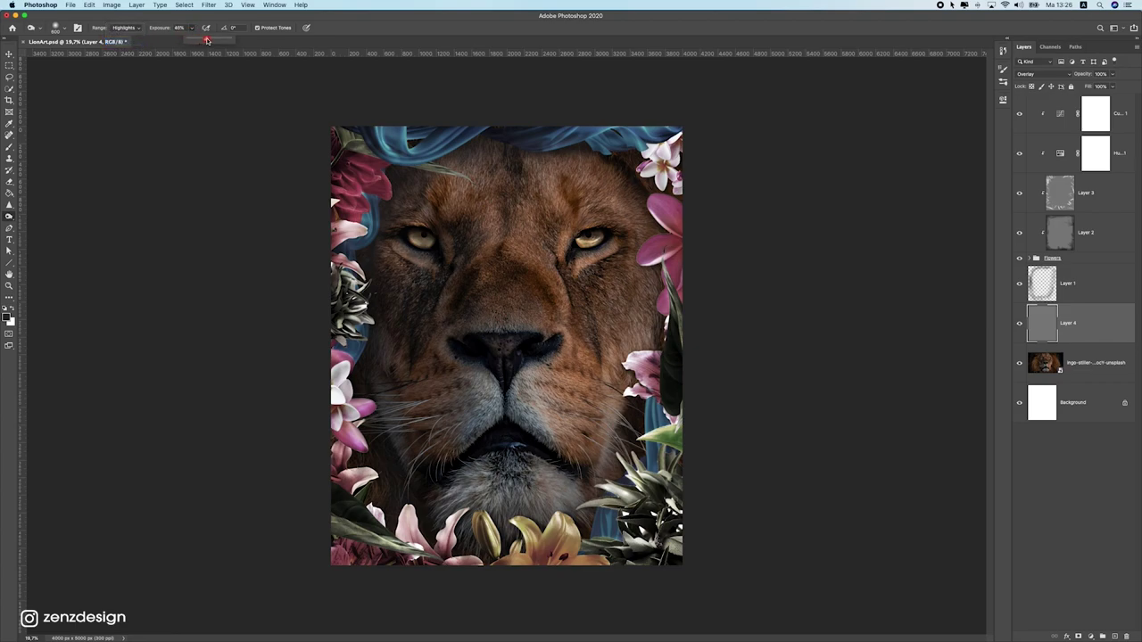
pyautogui.click(210, 23)
# Undo the first burn stroke, reduce the brush size, and darken the lion's cheeks, the fur beneath the eyes and the forehead
pyautogui.moveTo(551, 253); pyautogui.dragTo(557, 336)
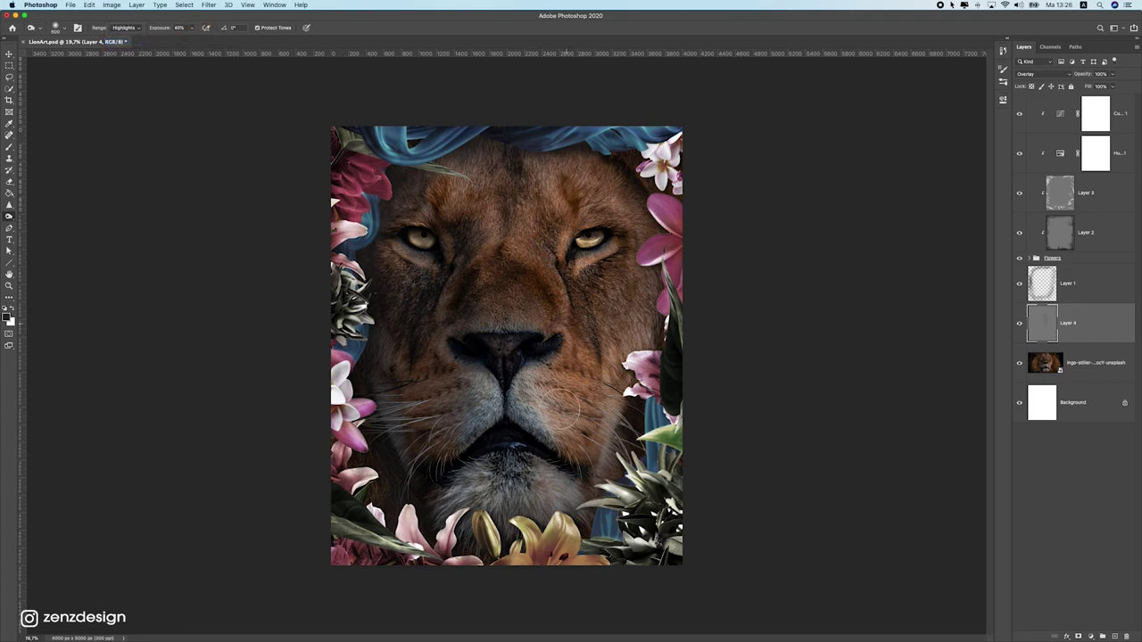
pyautogui.press('super+z')
pyautogui.press('[')
pyautogui.press('[')
pyautogui.press('[')
pyautogui.press('[')
pyautogui.moveTo(588, 274)
pyautogui.mouseDown()
pyautogui.moveTo(604, 217)
pyautogui.moveTo(616, 224)
pyautogui.moveTo(602, 237)
pyautogui.moveTo(623, 256)
pyautogui.moveTo(573, 278)
pyautogui.moveTo(637, 244)
pyautogui.moveTo(565, 264)
pyautogui.moveTo(572, 241)
pyautogui.moveTo(565, 289)
pyautogui.moveTo(578, 229)
pyautogui.moveTo(565, 304)
pyautogui.moveTo(575, 278)
pyautogui.moveTo(600, 315)
pyautogui.moveTo(596, 393)
pyautogui.moveTo(611, 386)
pyautogui.moveTo(579, 406)
pyautogui.mouseUp()
pyautogui.moveTo(392, 278)
pyautogui.mouseDown()
pyautogui.moveTo(436, 312)
pyautogui.moveTo(400, 334)
pyautogui.moveTo(392, 221)
pyautogui.moveTo(406, 181)
pyautogui.moveTo(510, 164)
pyautogui.mouseUp()
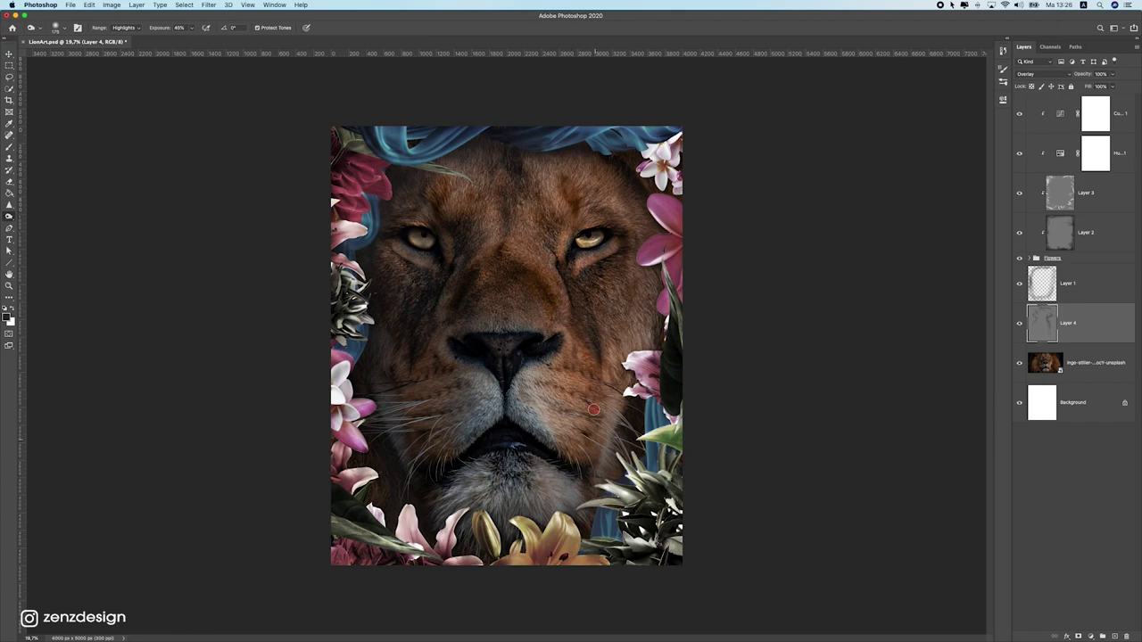
# Burn around the chin and the lower edges of the face, and compare the artwork with the gray layer hidden and shown
pyautogui.moveTo(570, 496)
pyautogui.mouseDown()
pyautogui.moveTo(464, 480)
pyautogui.moveTo(384, 539)
pyautogui.mouseUp()
pyautogui.moveTo(441, 465)
pyautogui.mouseDown()
pyautogui.moveTo(400, 435)
pyautogui.moveTo(380, 379)
pyautogui.moveTo(376, 308)
pyautogui.moveTo(416, 477)
pyautogui.mouseUp()
pyautogui.scroll(-5, 471, 369)
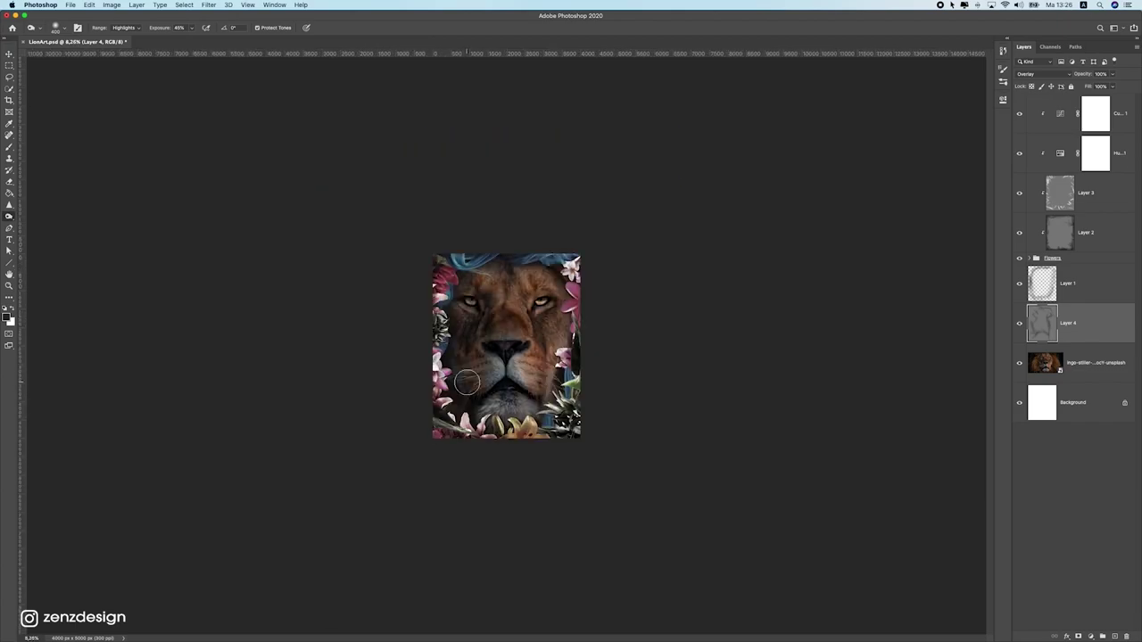
pyautogui.scroll(5, 455, 369)
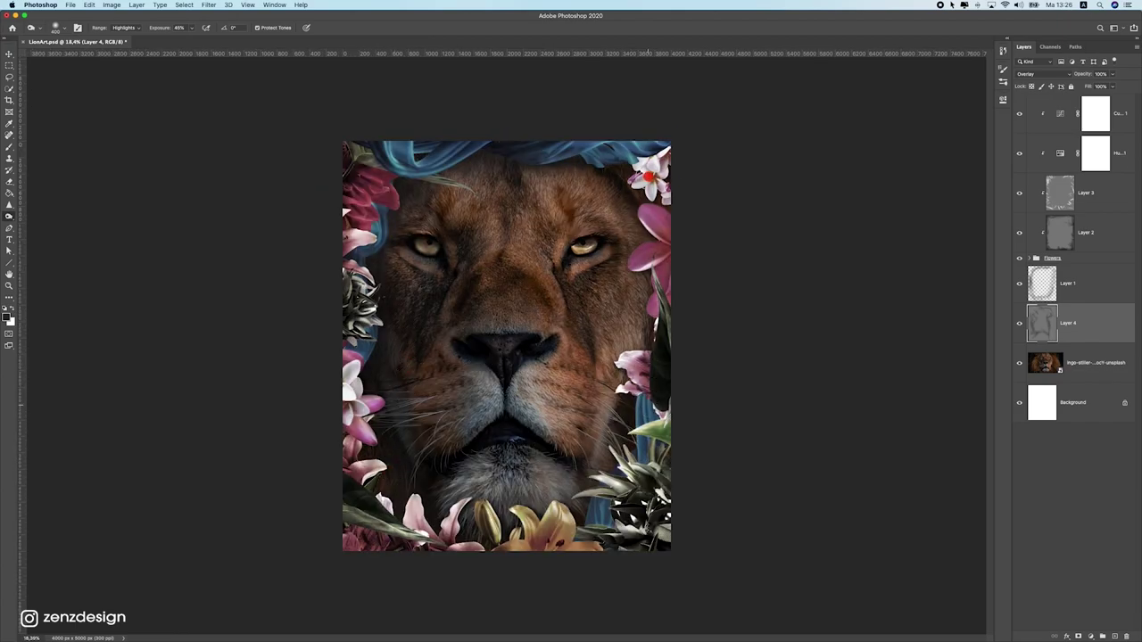
pyautogui.scroll(-5, 627, 300)
pyautogui.scroll(5, 589, 390)
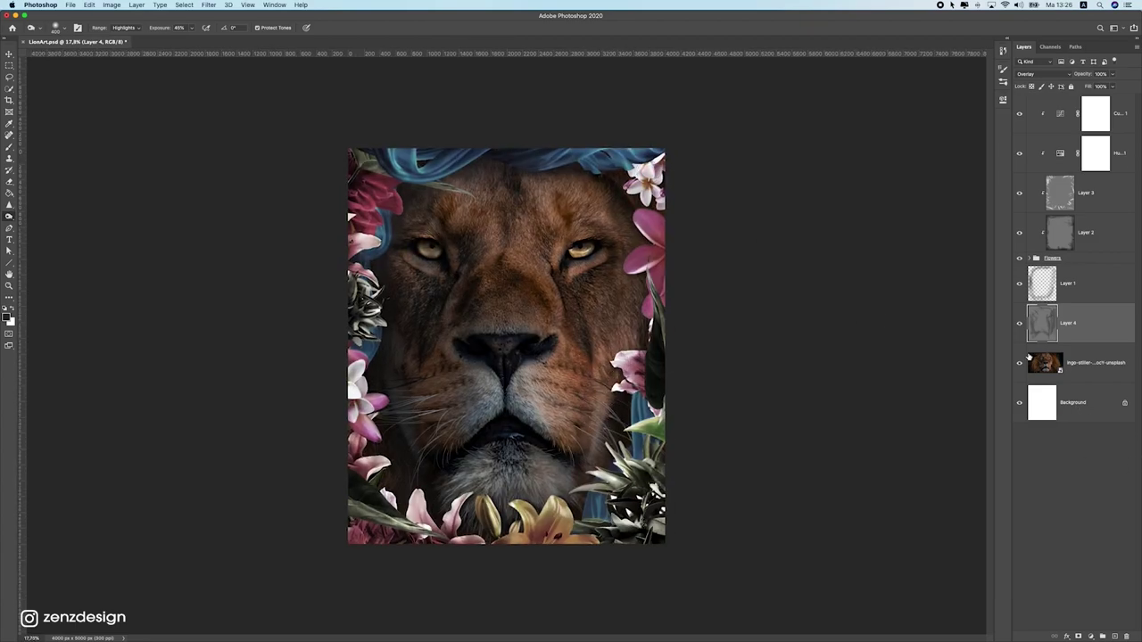
pyautogui.click(1021, 325)
pyautogui.click(1021, 326)
pyautogui.click(1022, 325)
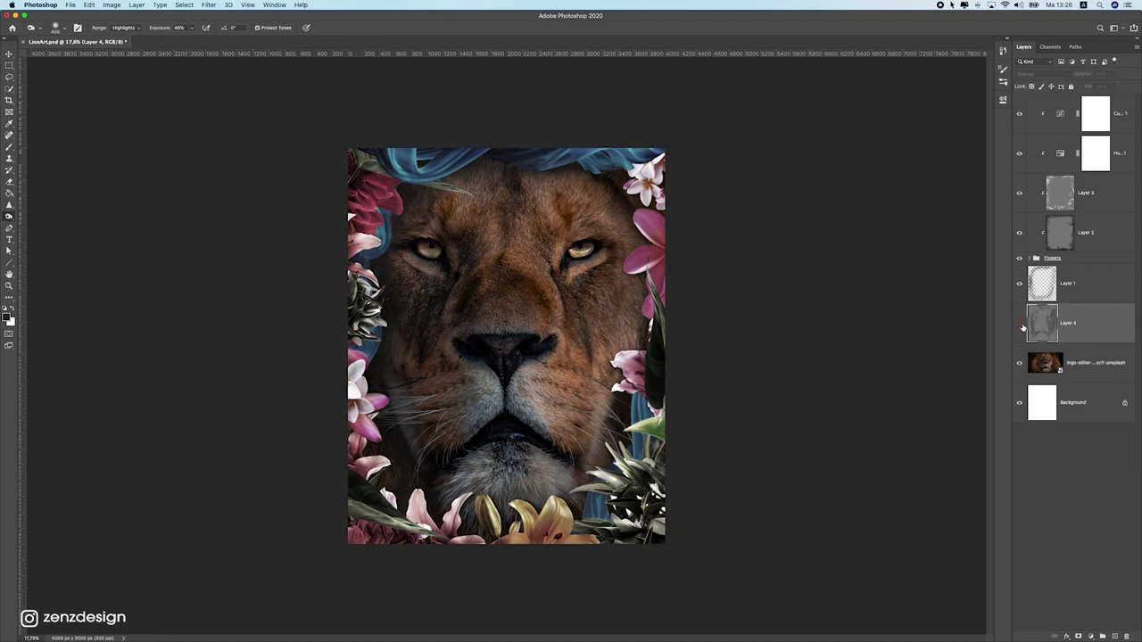
pyautogui.click(1021, 325)
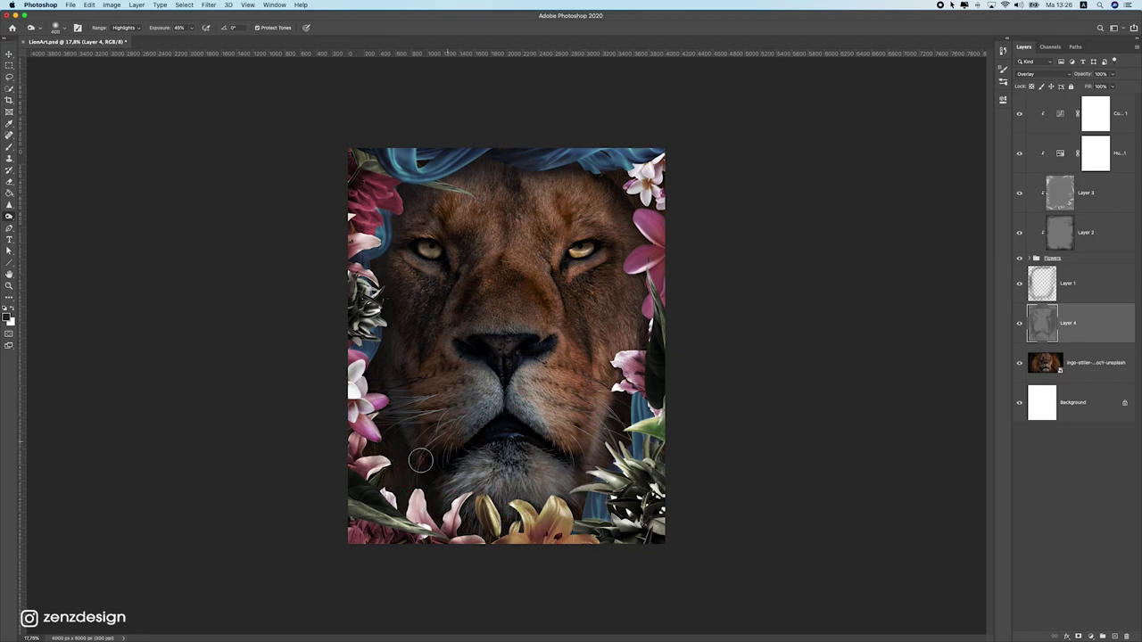
# Set the Burn range to Midtones with 14% exposure, try darkening strokes on the lion's face, and undo them
pyautogui.click(125, 28)
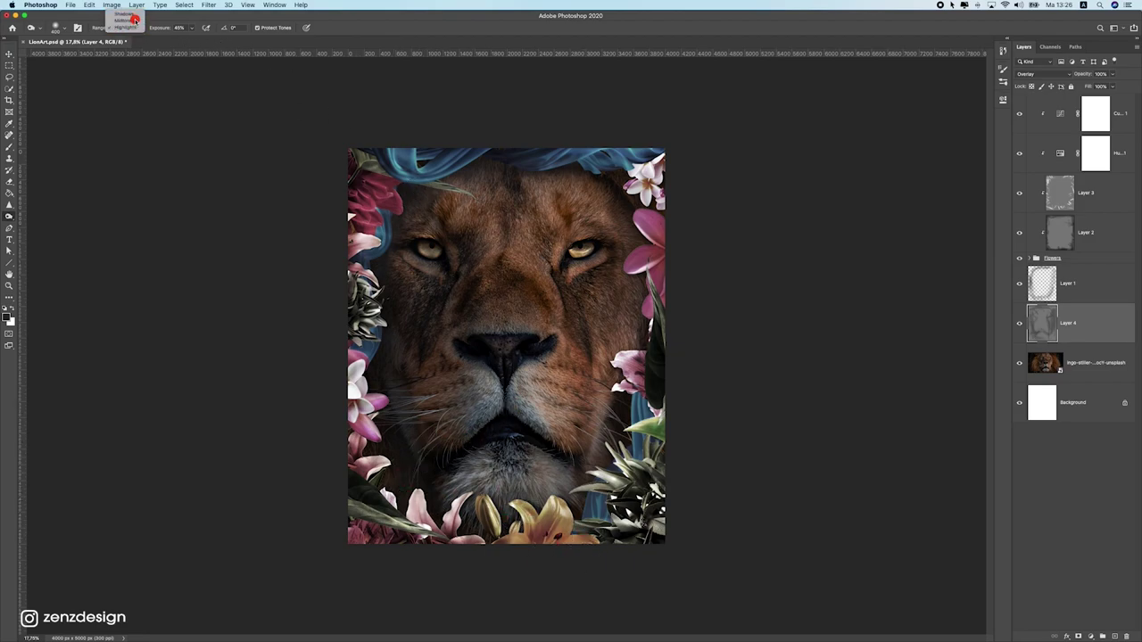
pyautogui.click(130, 18)
pyautogui.click(190, 27)
pyautogui.click(547, 291)
pyautogui.press('super+z')
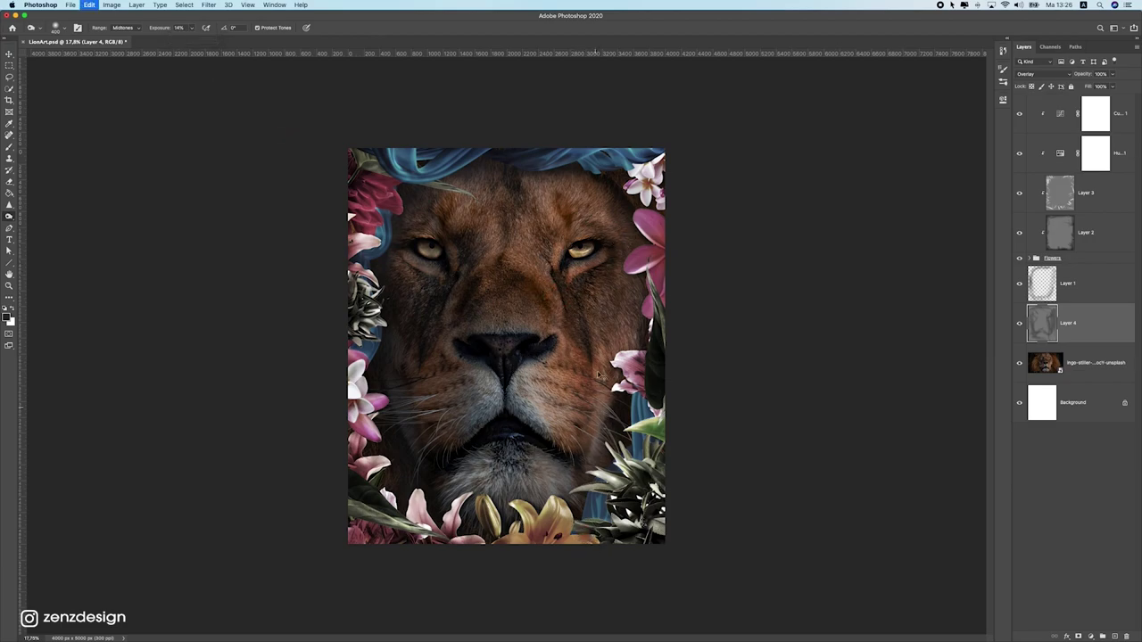
pyautogui.moveTo(535, 528); pyautogui.dragTo(621, 387)
pyautogui.press('super+z')
pyautogui.press('super+z')
# Lower the Burn exposure to 9%, darken the midtones across the lion's face, and compare the layer hidden and shown
pyautogui.click(192, 27)
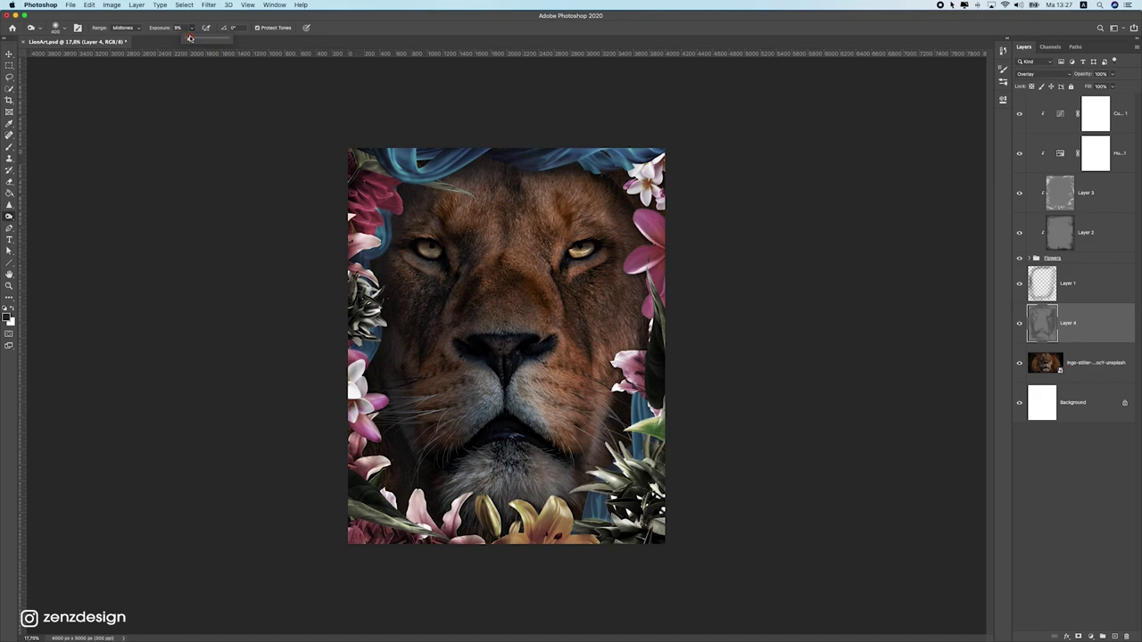
pyautogui.click(372, 147)
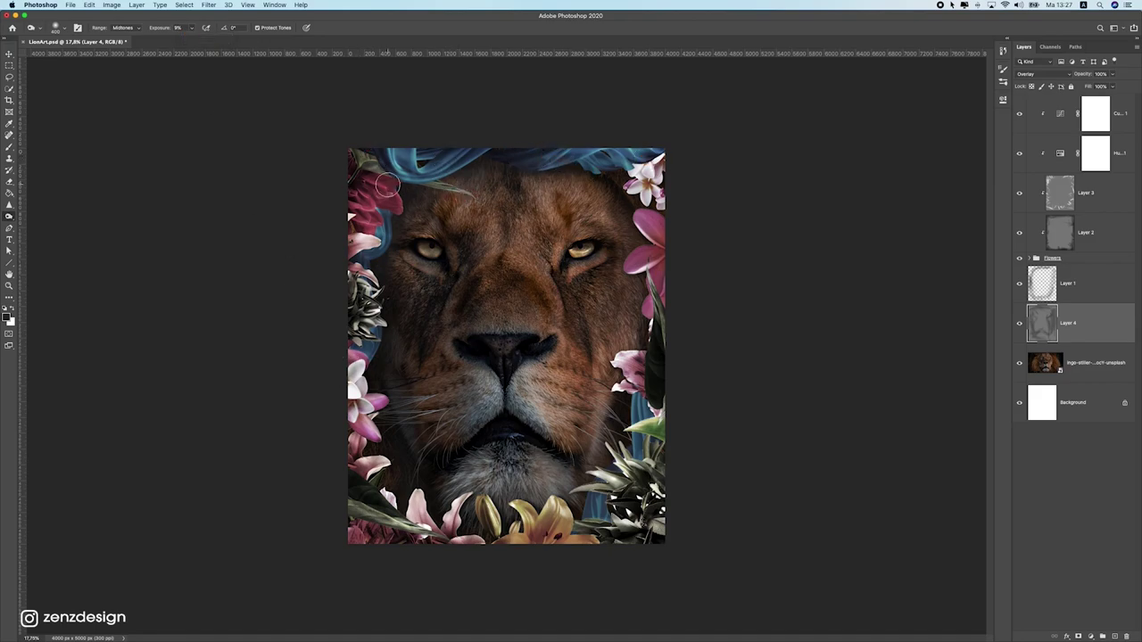
pyautogui.scroll(3, 442, 193)
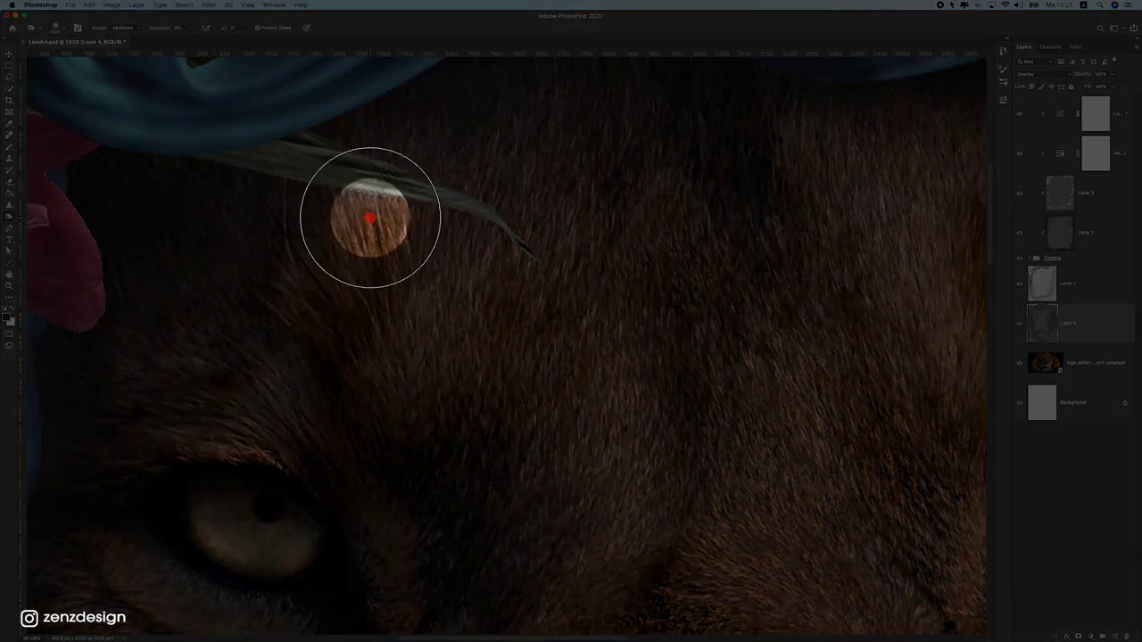
pyautogui.scroll(-5, 503, 419)
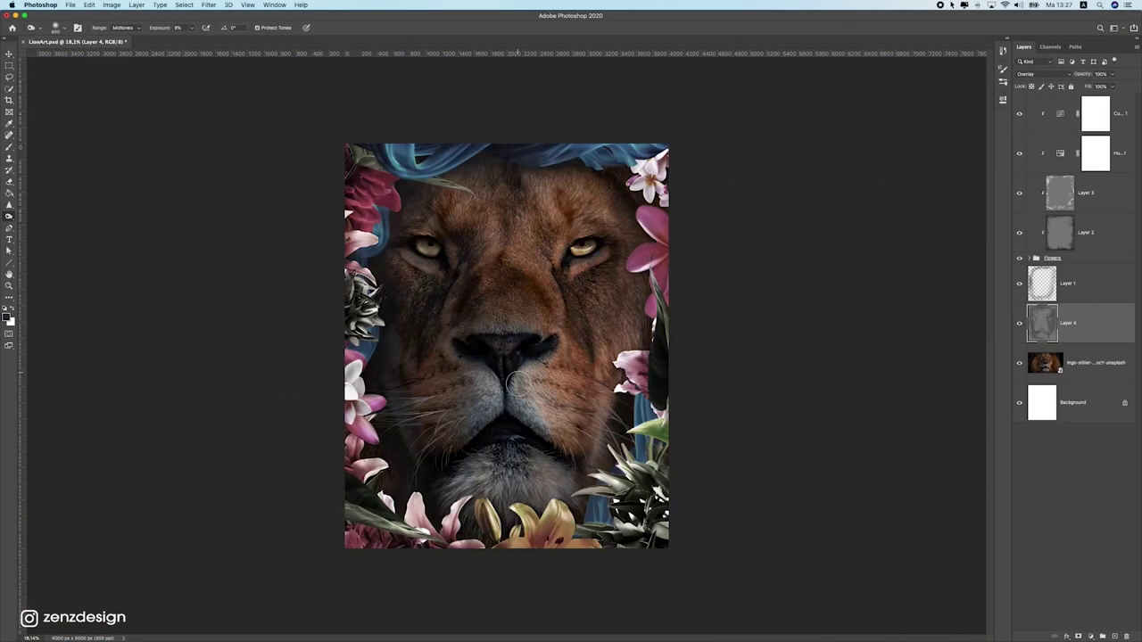
pyautogui.scroll(2, 503, 420)
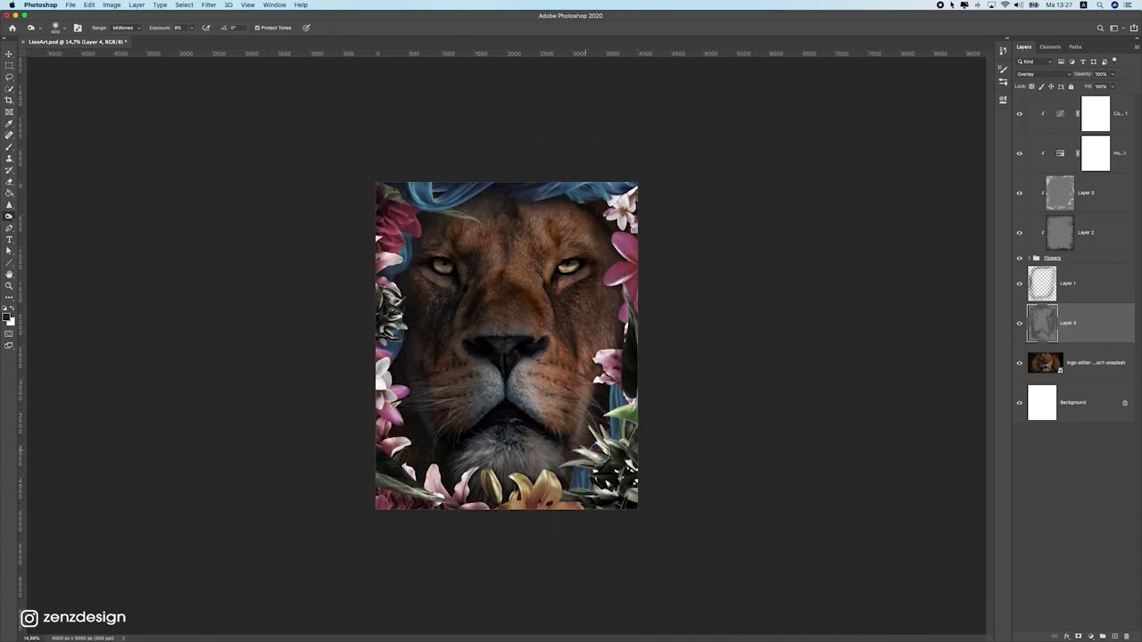
pyautogui.click(1019, 324)
pyautogui.click(1020, 323)
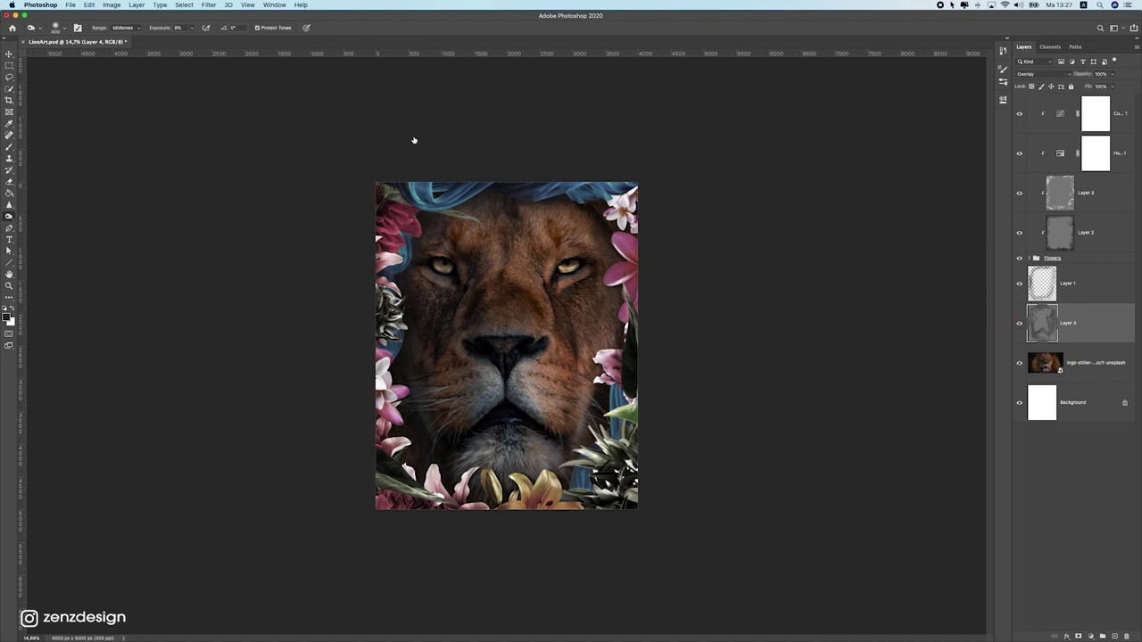
# Burn the Shadows range at 4% exposure around the lower cheek, and check the shading with the layer hidden and shown
pyautogui.click(116, 28)
pyautogui.click(125, 20)
pyautogui.click(191, 28)
pyautogui.click(191, 41)
pyautogui.click(436, 437)
pyautogui.click(1020, 322)
pyautogui.click(1020, 323)
pyautogui.click(1019, 322)
pyautogui.click(1019, 323)
# Add another layer above the burn layer, fill it with 50% Gray, and set its blending mode to Overlay
pyautogui.click(1116, 636)
pyautogui.click(111, 5)
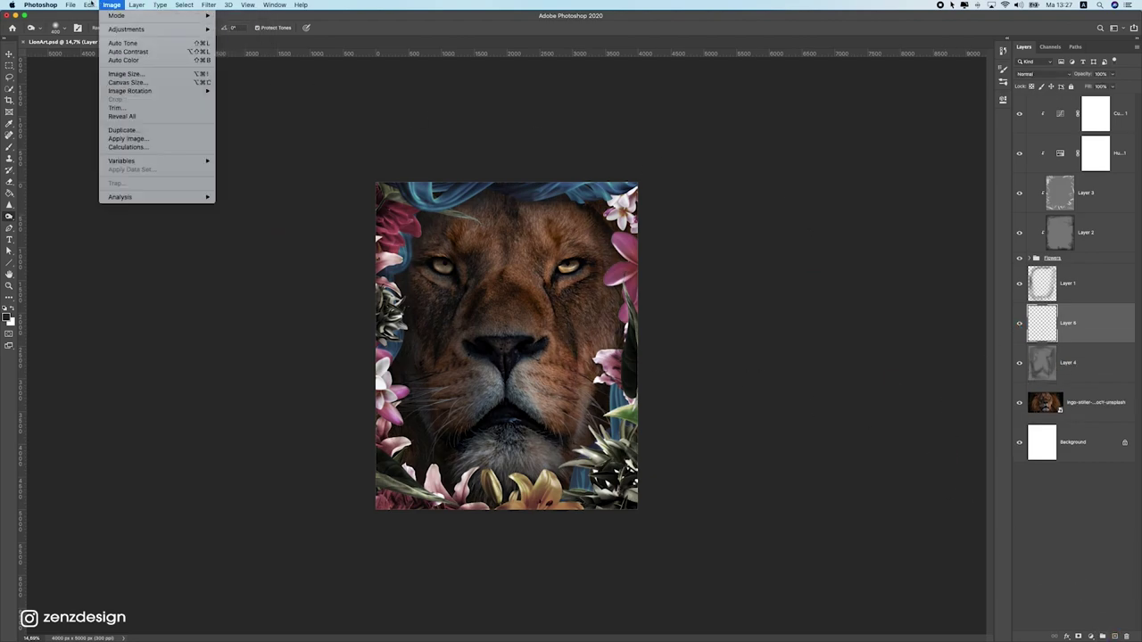
pyautogui.click(116, 146)
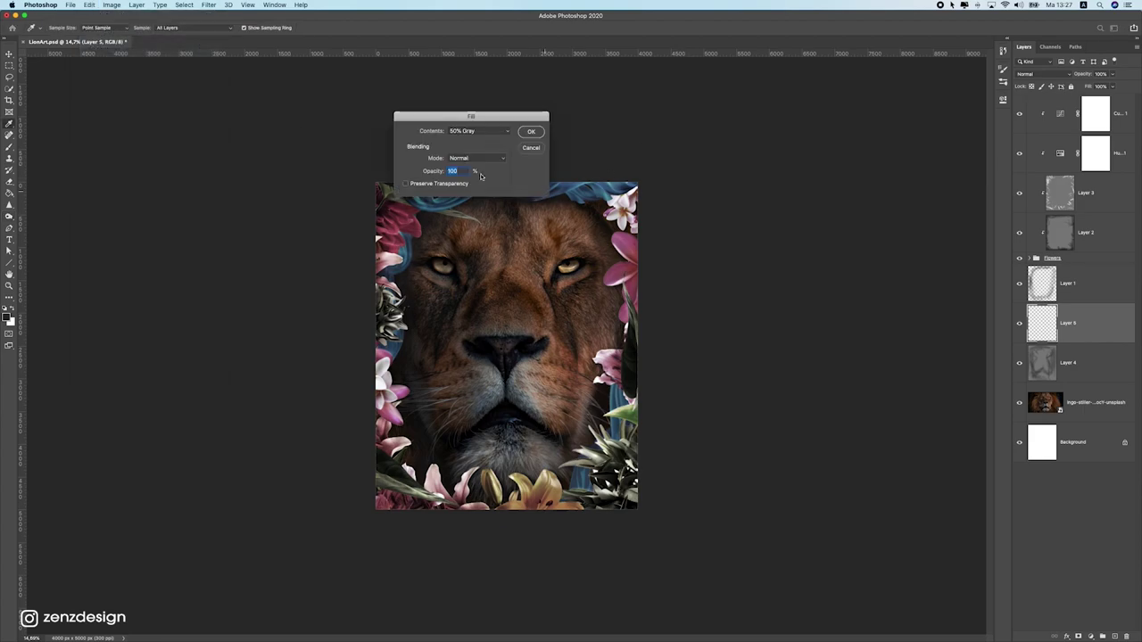
pyautogui.click(532, 131)
pyautogui.click(1039, 73)
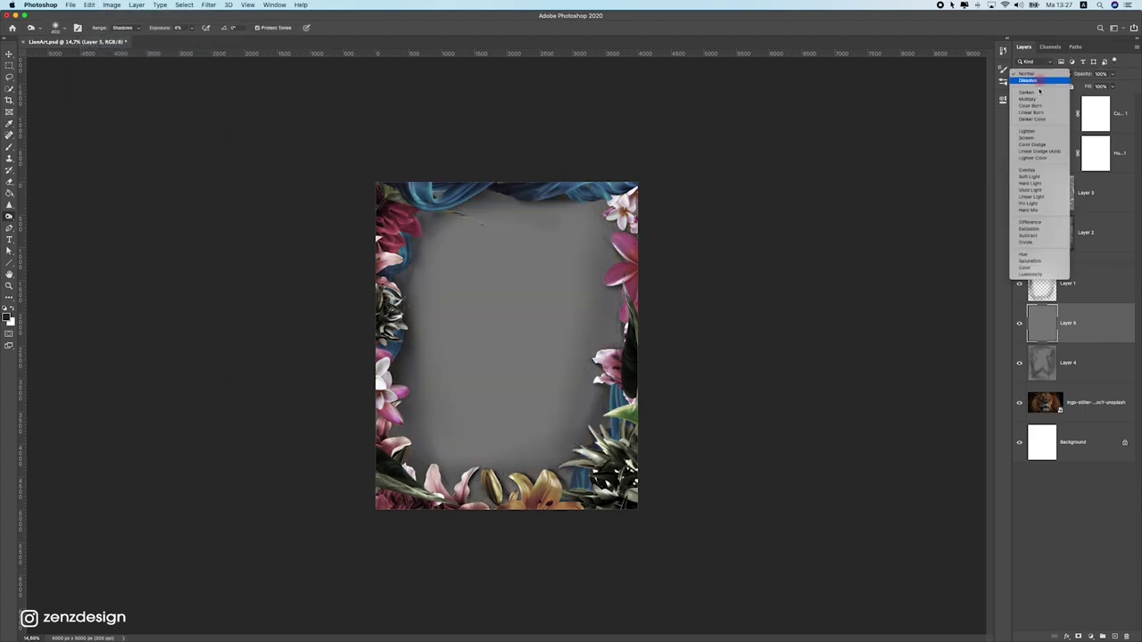
pyautogui.click(1035, 171)
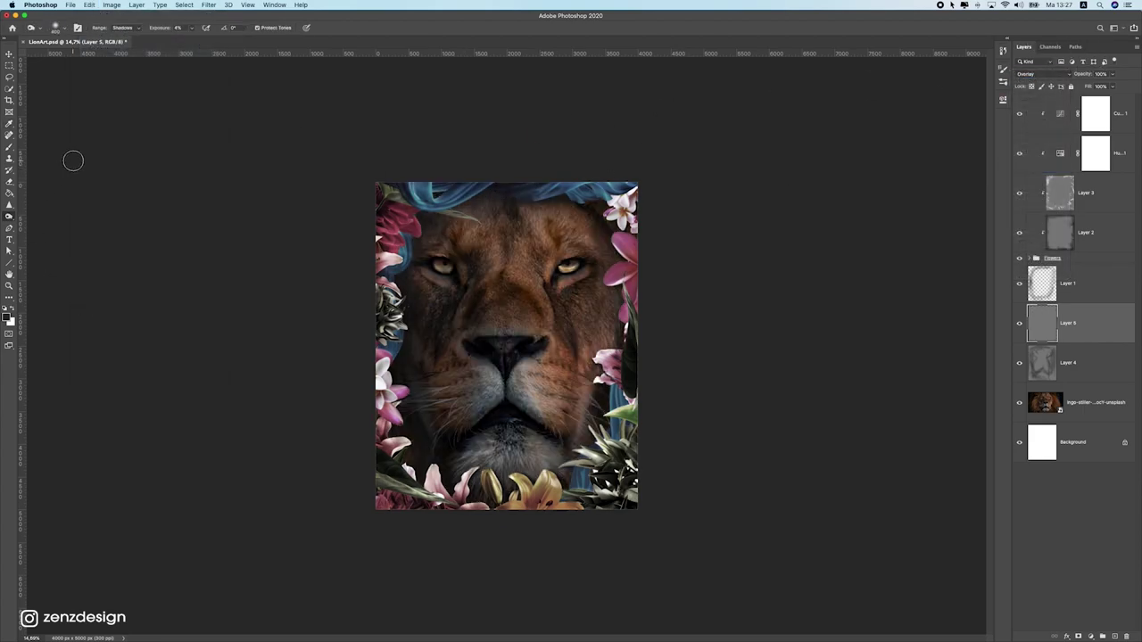
# Switch to the Dodge tool and set its range to Midtones with about 39% exposure
pyautogui.rightClick(11, 219)
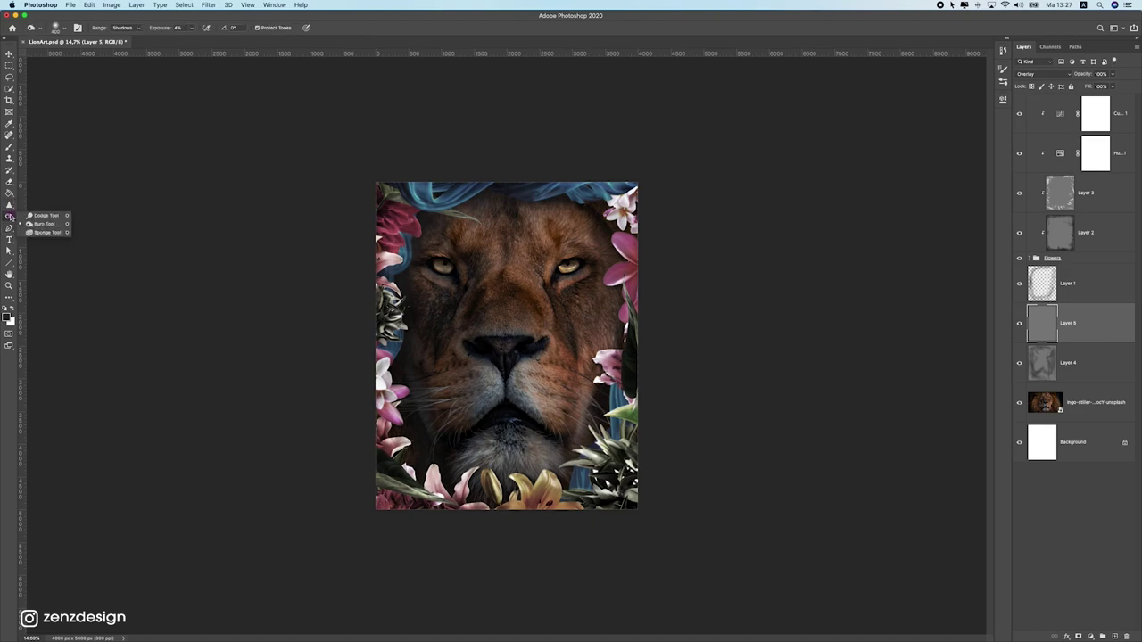
pyautogui.click(46, 216)
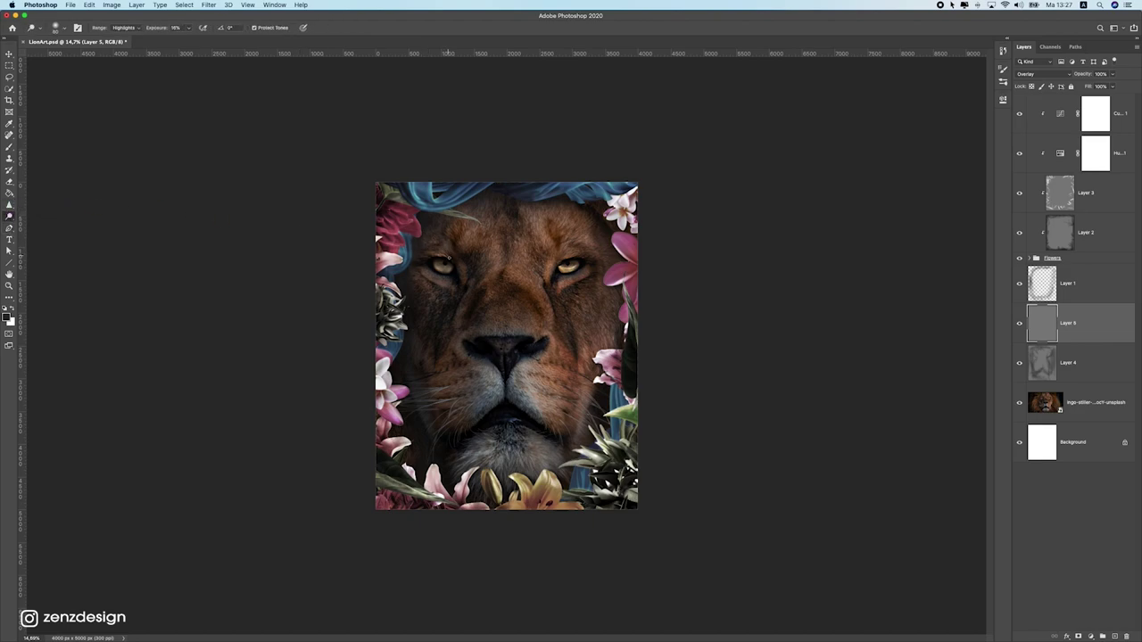
pyautogui.click(119, 26)
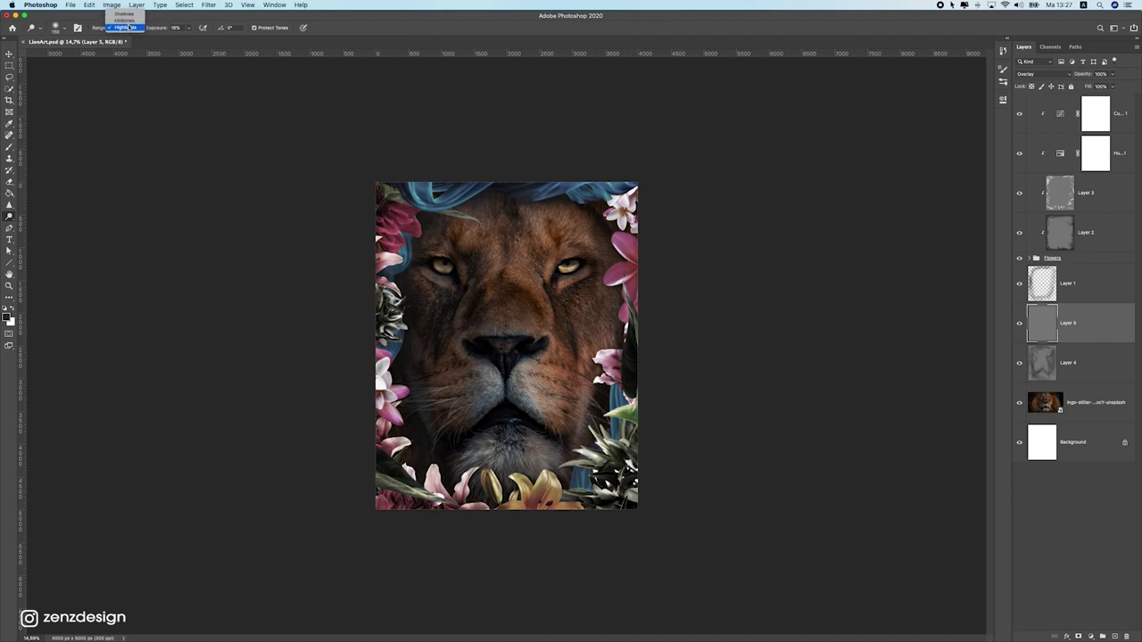
pyautogui.click(130, 26)
pyautogui.click(188, 28)
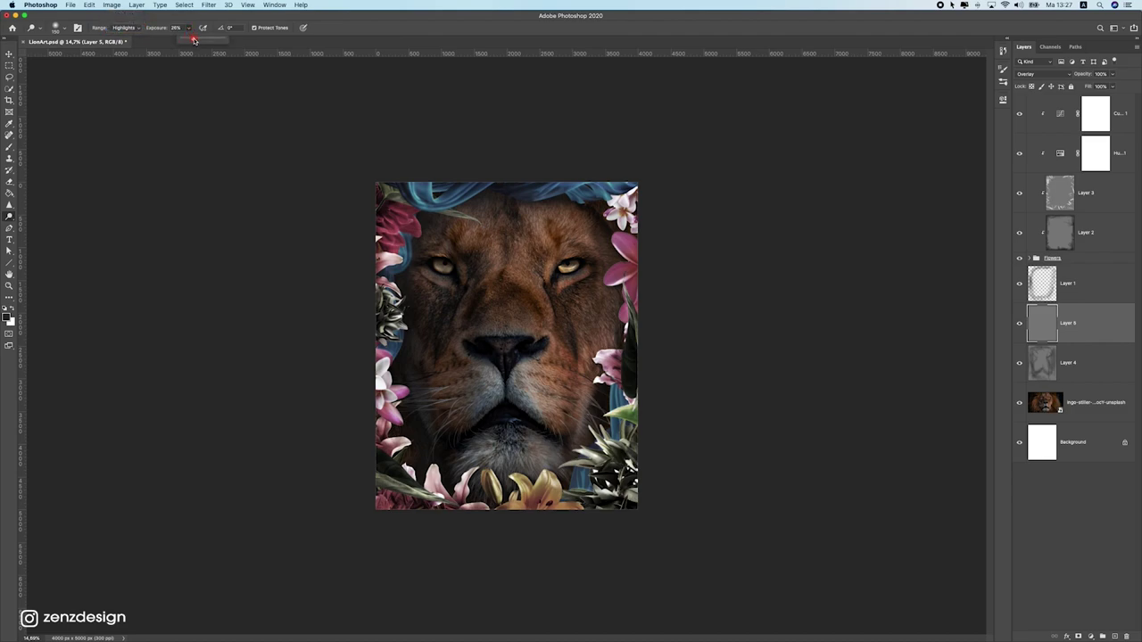
pyautogui.click(129, 26)
pyautogui.click(125, 19)
# Enlarge the dodge brush, try brightening the side of the lion's nose, and undo the strokes
pyautogui.press(']')
pyautogui.press(']')
pyautogui.press(']')
pyautogui.press(']')
pyautogui.press(']')
pyautogui.moveTo(550, 300)
pyautogui.mouseDown()
pyautogui.moveTo(547, 439)
pyautogui.moveTo(537, 444)
pyautogui.moveTo(534, 319)
pyautogui.mouseUp()
pyautogui.press('super+z')
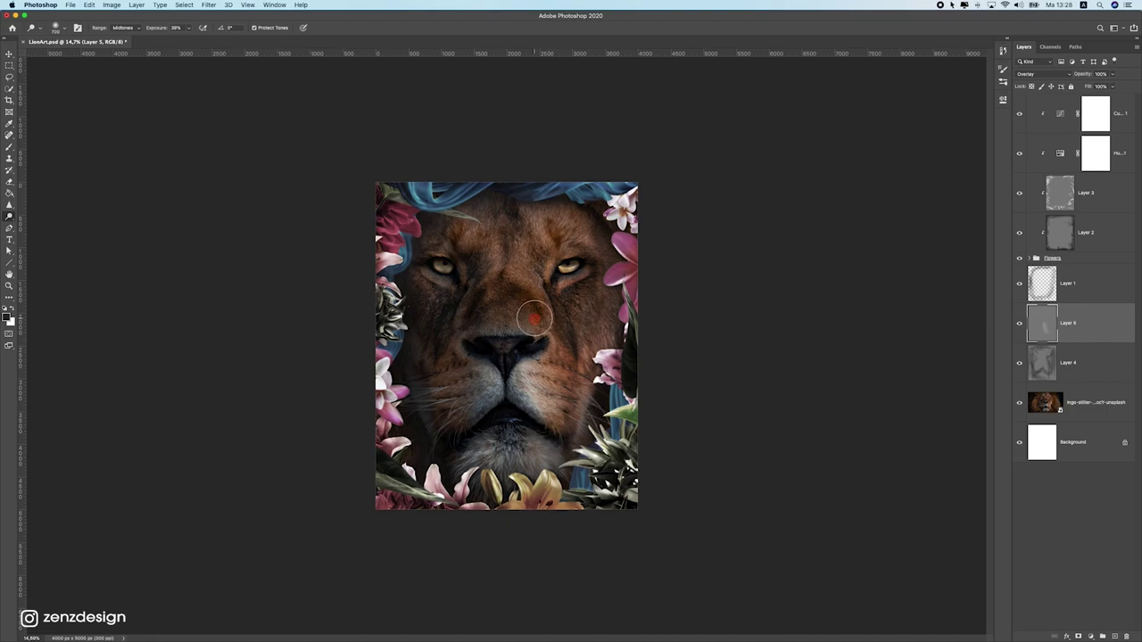
pyautogui.press('super+z')
# Dodge the lion's forehead, nose bridge, muzzle and chin with soft strokes, and brighten both eyes with a smaller brush
pyautogui.moveTo(469, 236)
pyautogui.mouseDown()
pyautogui.moveTo(497, 297)
pyautogui.moveTo(431, 474)
pyautogui.moveTo(448, 473)
pyautogui.moveTo(465, 377)
pyautogui.moveTo(450, 499)
pyautogui.moveTo(500, 452)
pyautogui.moveTo(609, 481)
pyautogui.mouseUp()
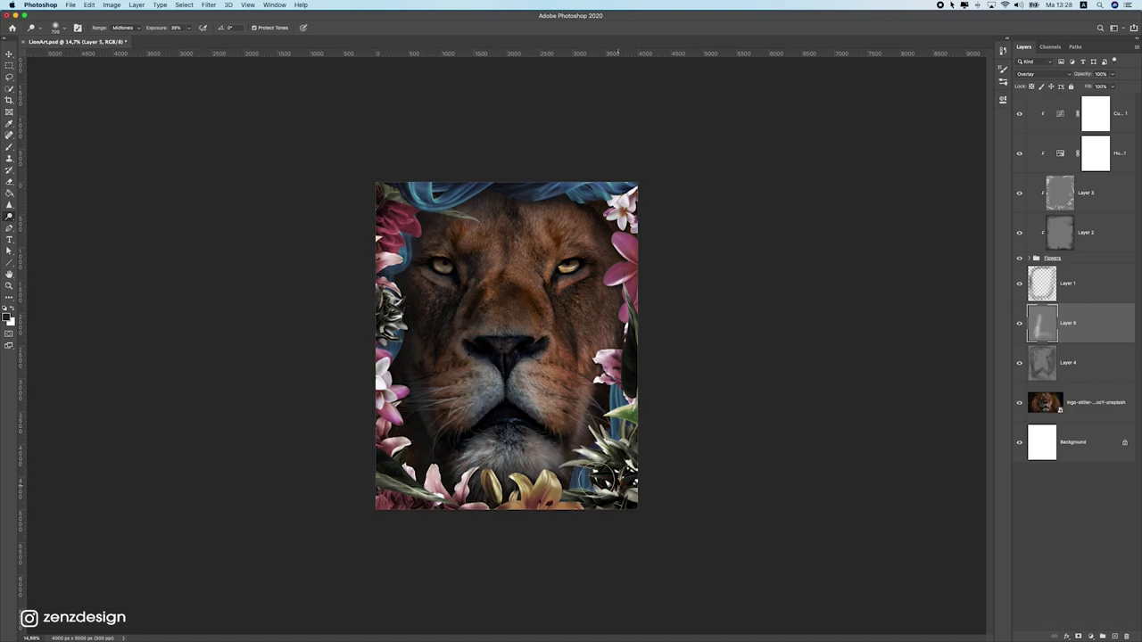
pyautogui.press('super+z')
pyautogui.moveTo(452, 469)
pyautogui.mouseDown()
pyautogui.moveTo(570, 463)
pyautogui.moveTo(419, 468)
pyautogui.mouseUp()
pyautogui.moveTo(452, 397)
pyautogui.mouseDown()
pyautogui.moveTo(464, 387)
pyautogui.moveTo(476, 245)
pyautogui.moveTo(500, 296)
pyautogui.mouseUp()
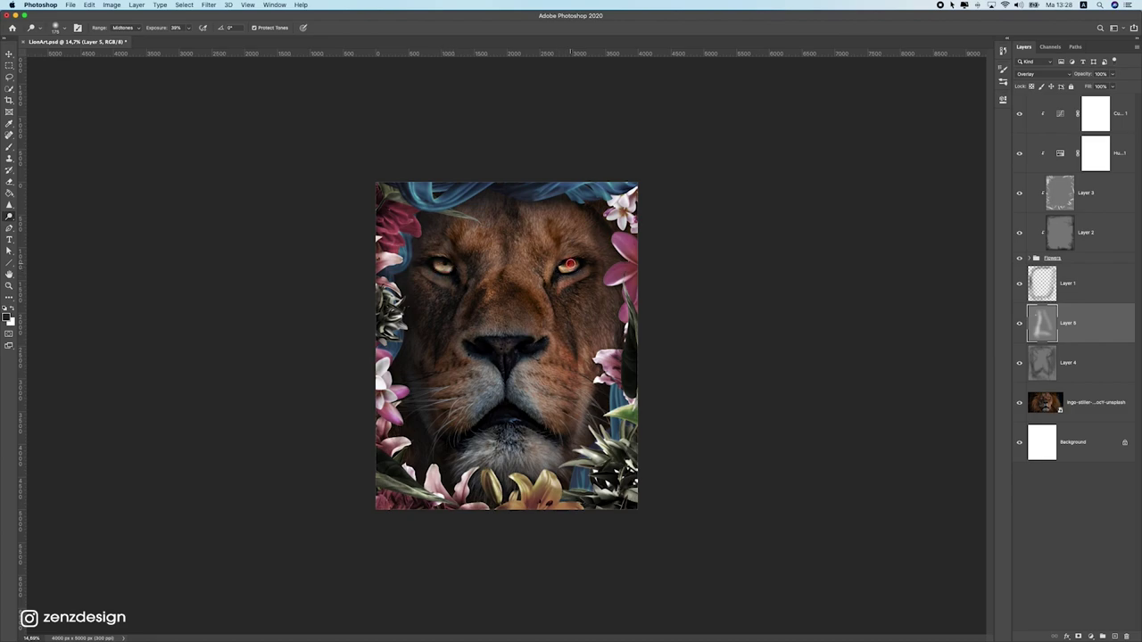
pyautogui.scroll(2, 463, 334)
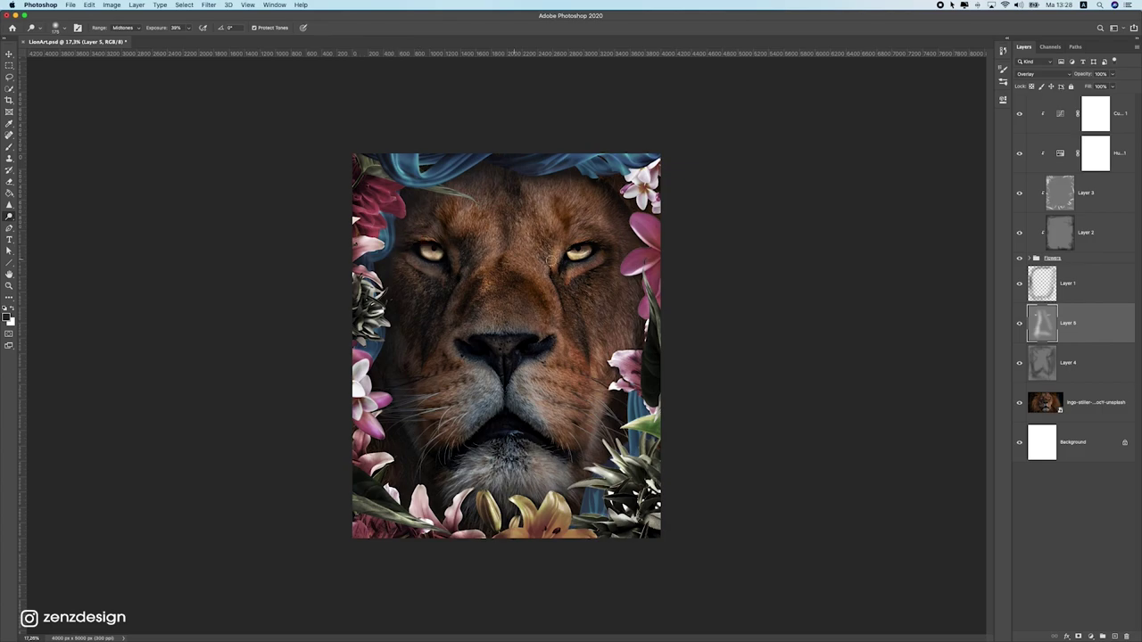
# Dodge the lion's fur on Layer 5 with the range set to Shadows and 17% exposure, comparing the layer's effect
pyautogui.scroll(-5, 537, 275)
pyautogui.scroll(5, 685, 244)
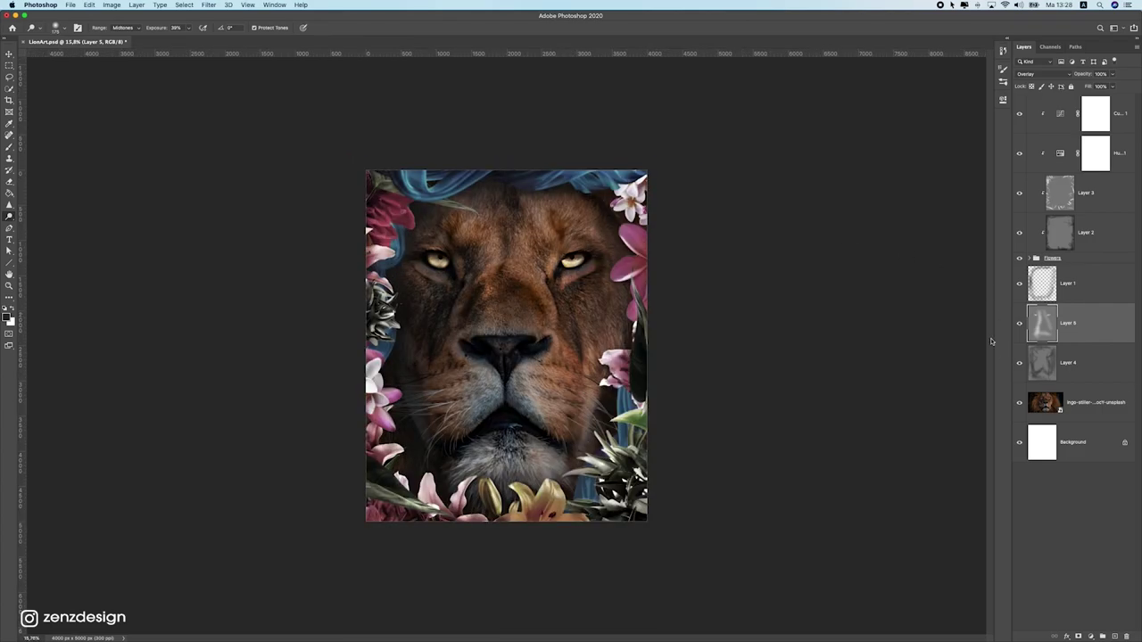
pyautogui.click(1017, 324)
pyautogui.click(1017, 325)
pyautogui.click(125, 28)
pyautogui.click(140, 20)
pyautogui.click(185, 29)
pyautogui.scroll(-5, 392, 329)
pyautogui.scroll(5, 550, 312)
pyautogui.click(595, 221)
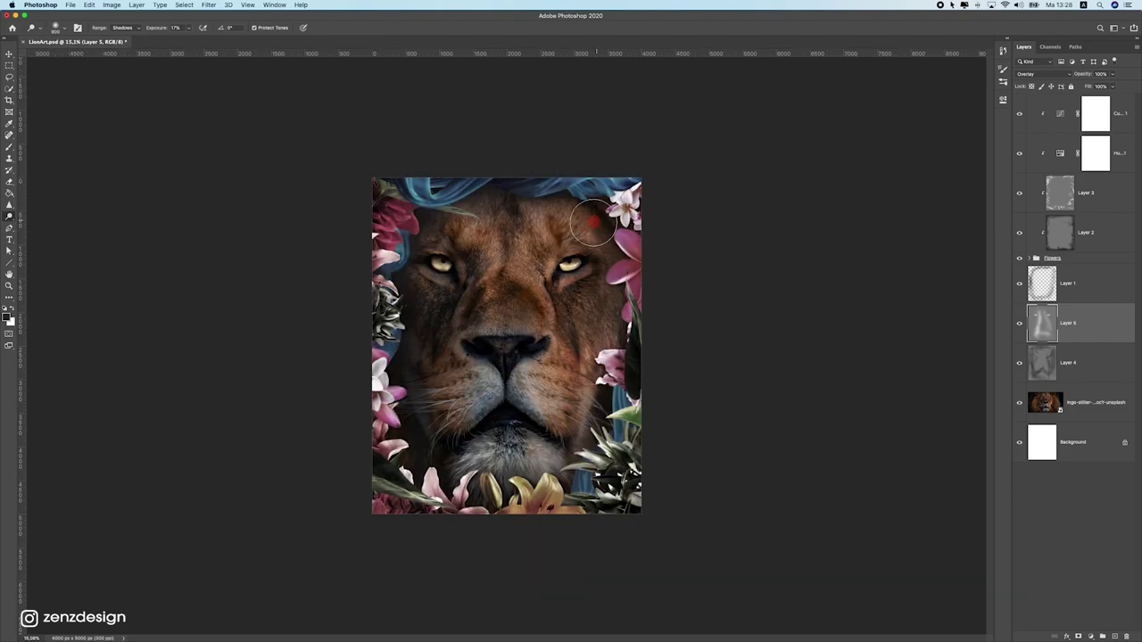
pyautogui.click(1020, 323)
pyautogui.click(1019, 323)
# Add a Curves adjustment layer clipped to the lion photo and lower the curve's white point to an output of about 190
pyautogui.click(8, 57)
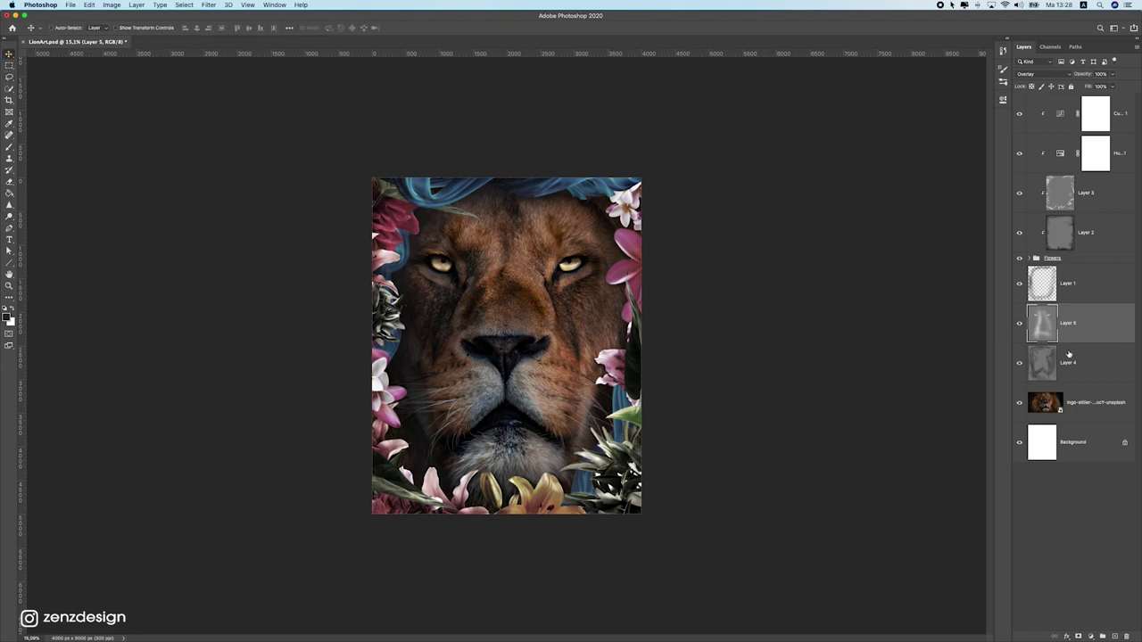
pyautogui.click(1053, 406)
pyautogui.click(1021, 407)
pyautogui.click(1021, 406)
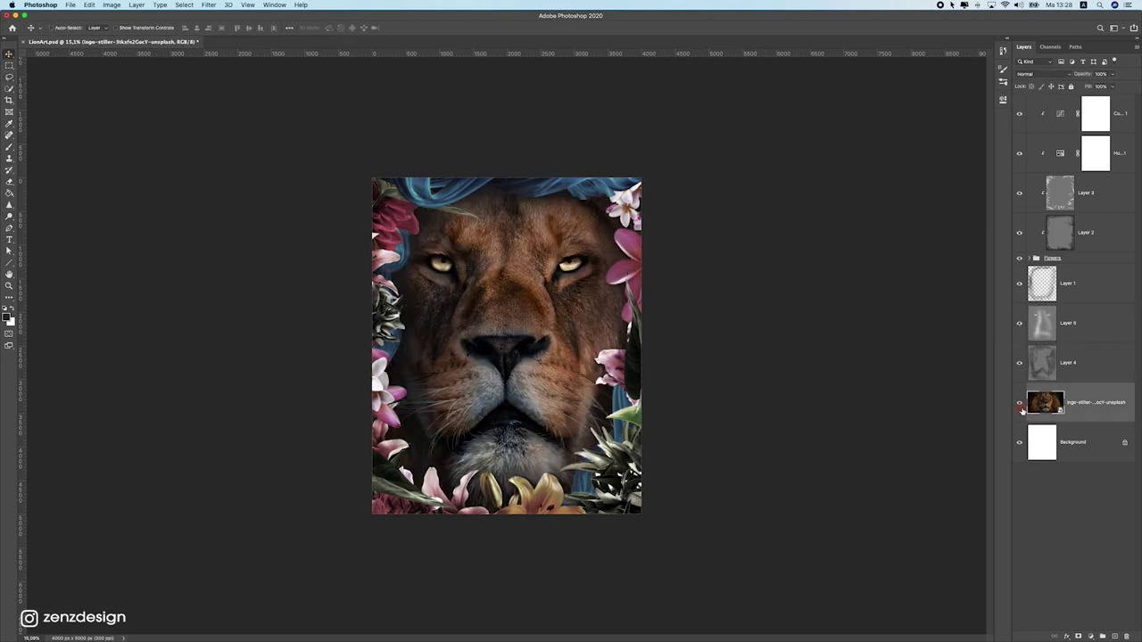
pyautogui.click(1078, 334)
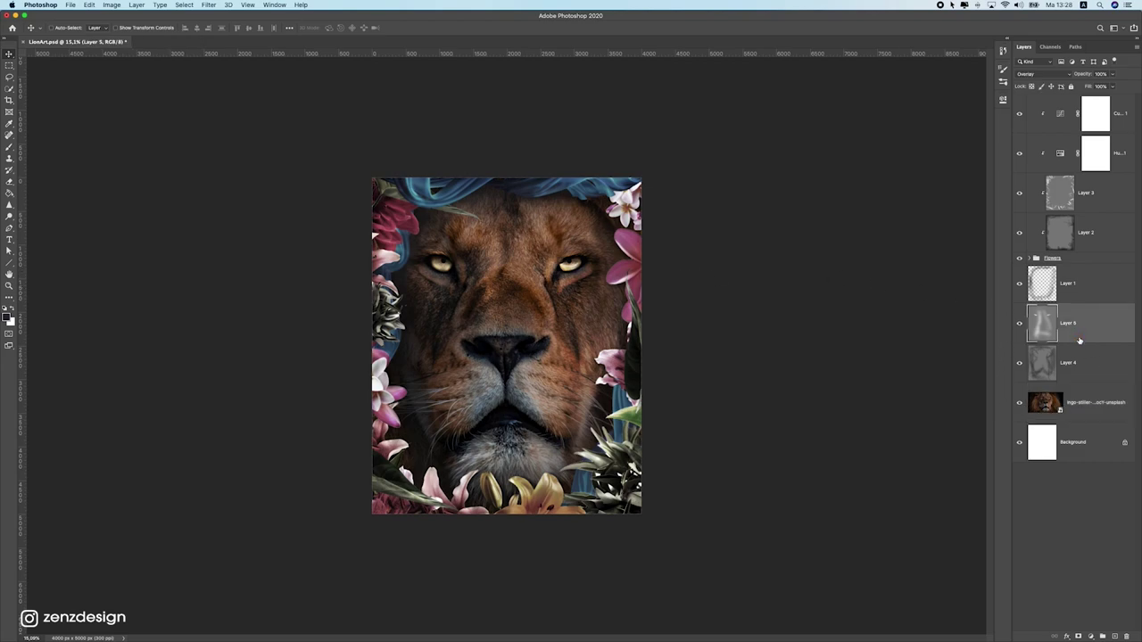
pyautogui.click(1089, 635)
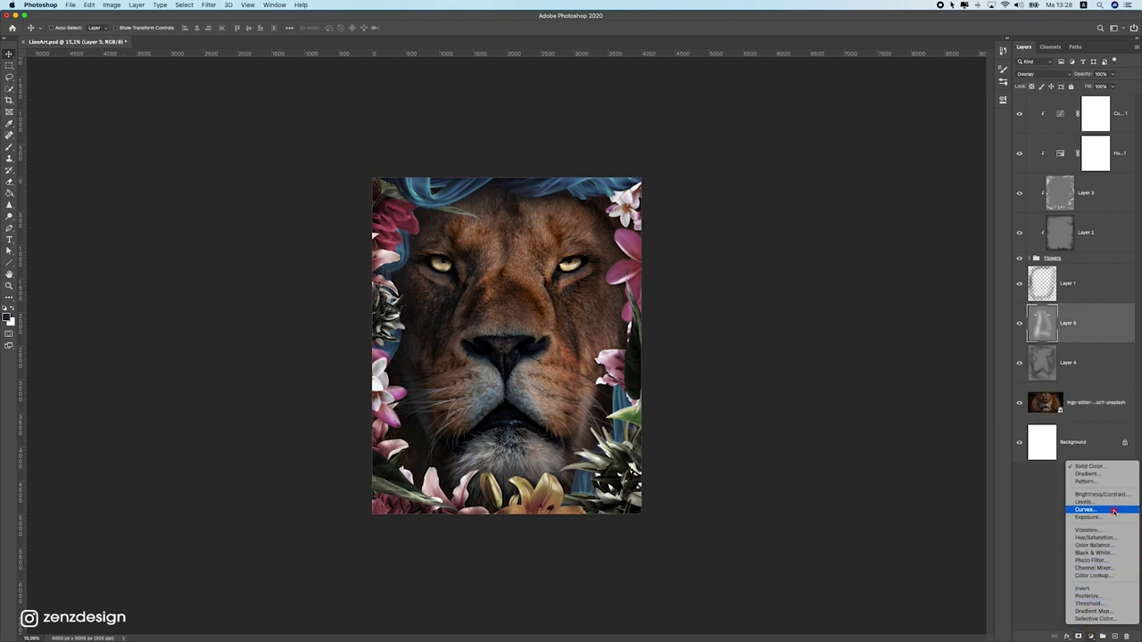
pyautogui.click(1060, 402)
pyautogui.click(927, 377)
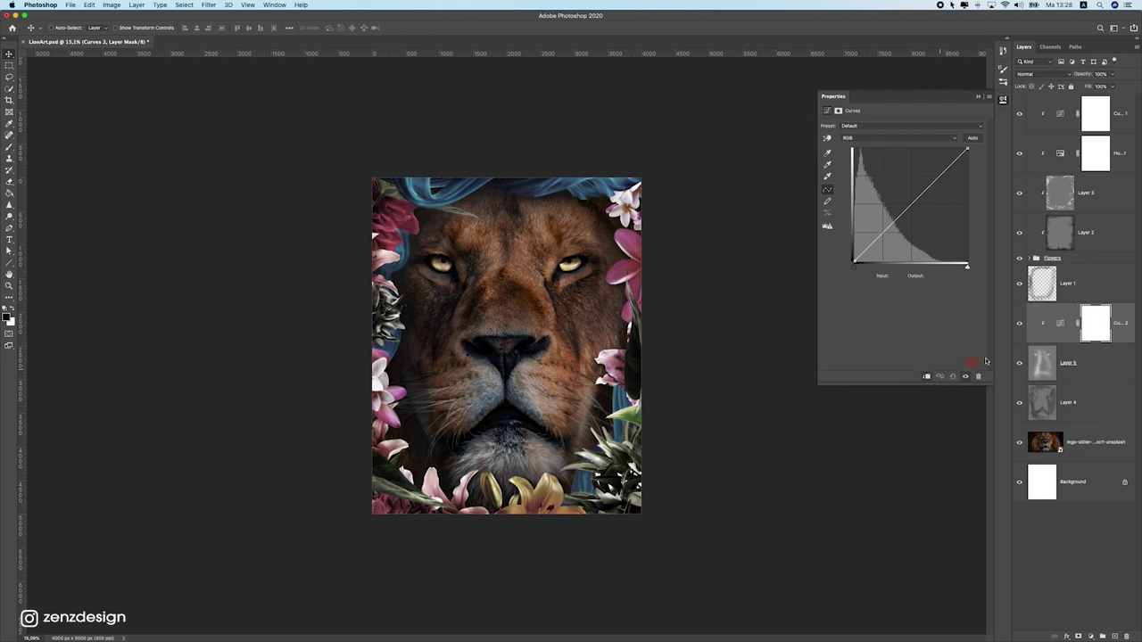
pyautogui.moveTo(1125, 334); pyautogui.dragTo(1099, 417)
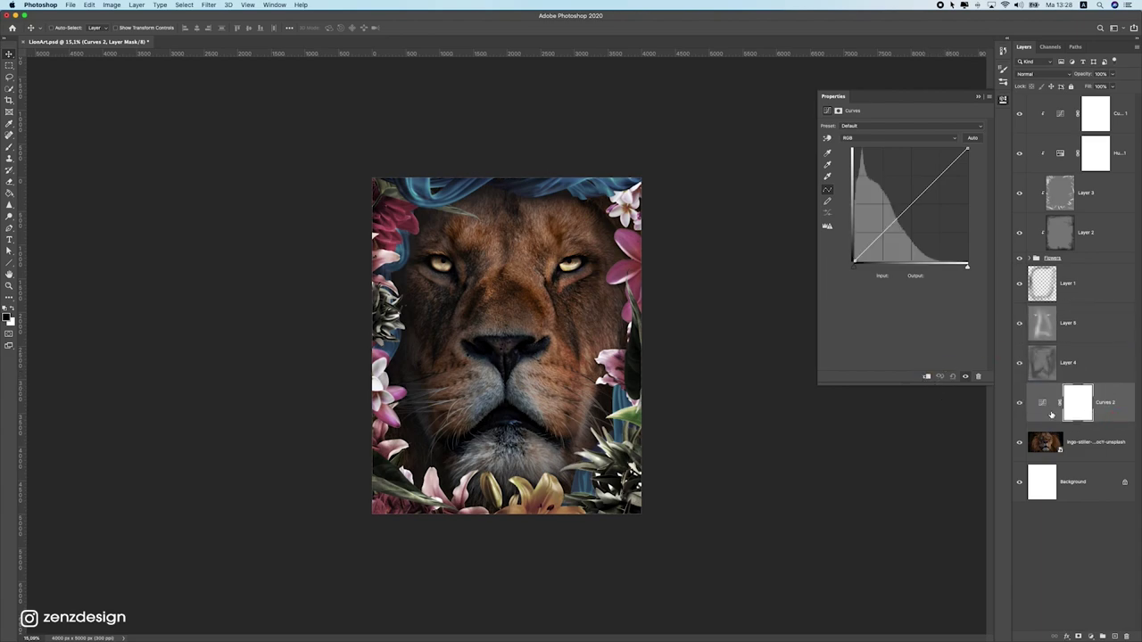
pyautogui.click(922, 376)
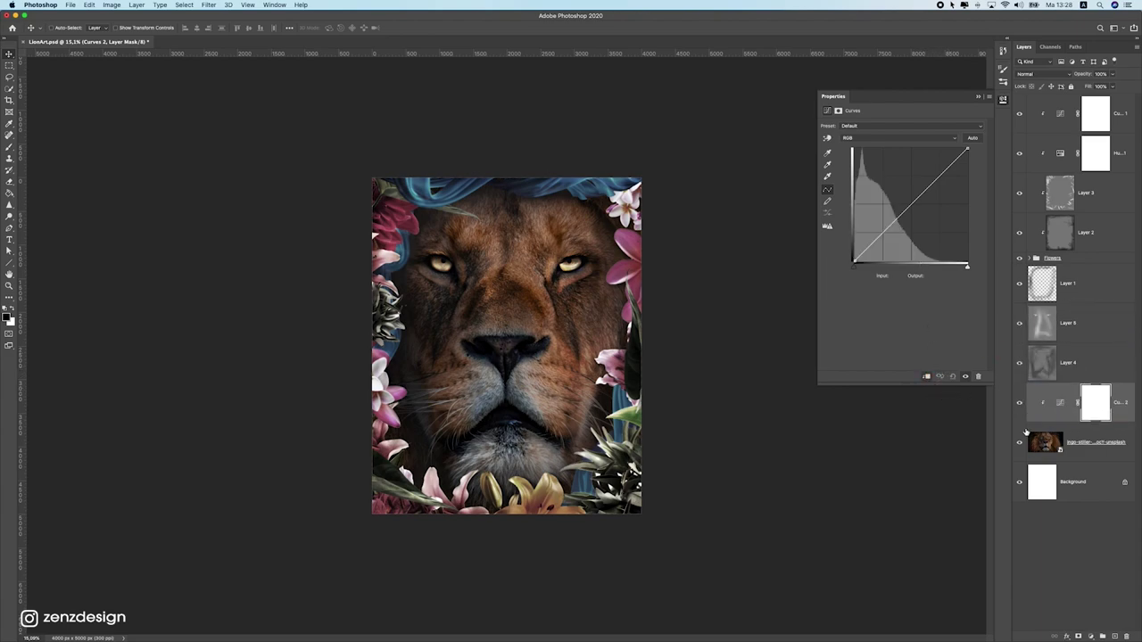
pyautogui.moveTo(968, 149); pyautogui.dragTo(1004, 178)
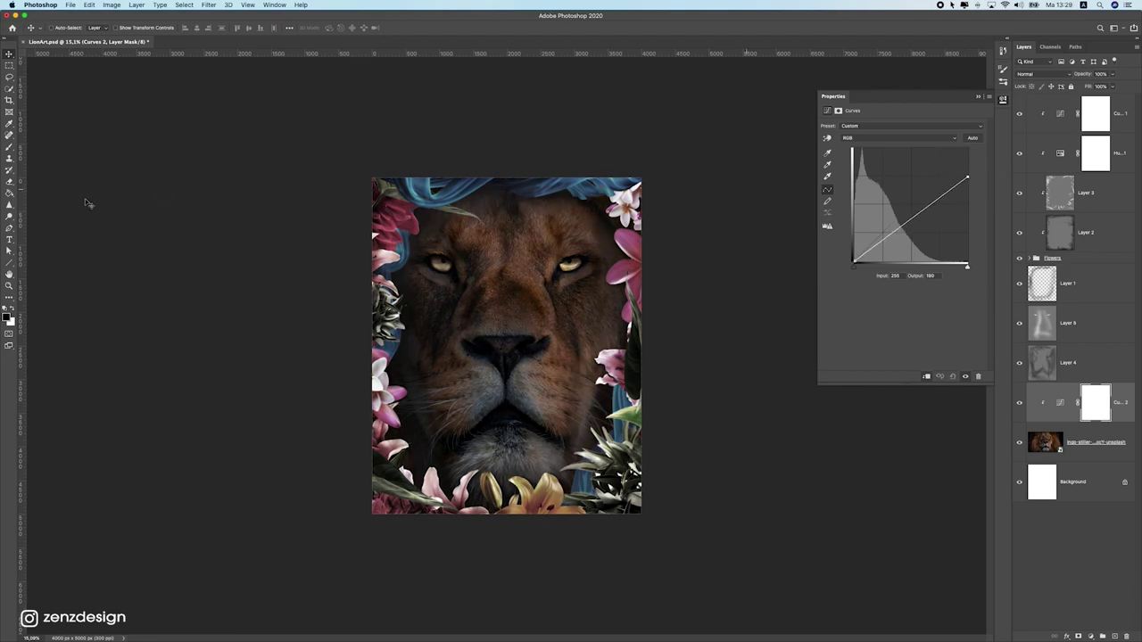
# Mask the darkening Curves off the centre of the lion's face with a black brush at 100% opacity and flow
pyautogui.click(10, 148)
pyautogui.moveTo(516, 208); pyautogui.dragTo(483, 385)
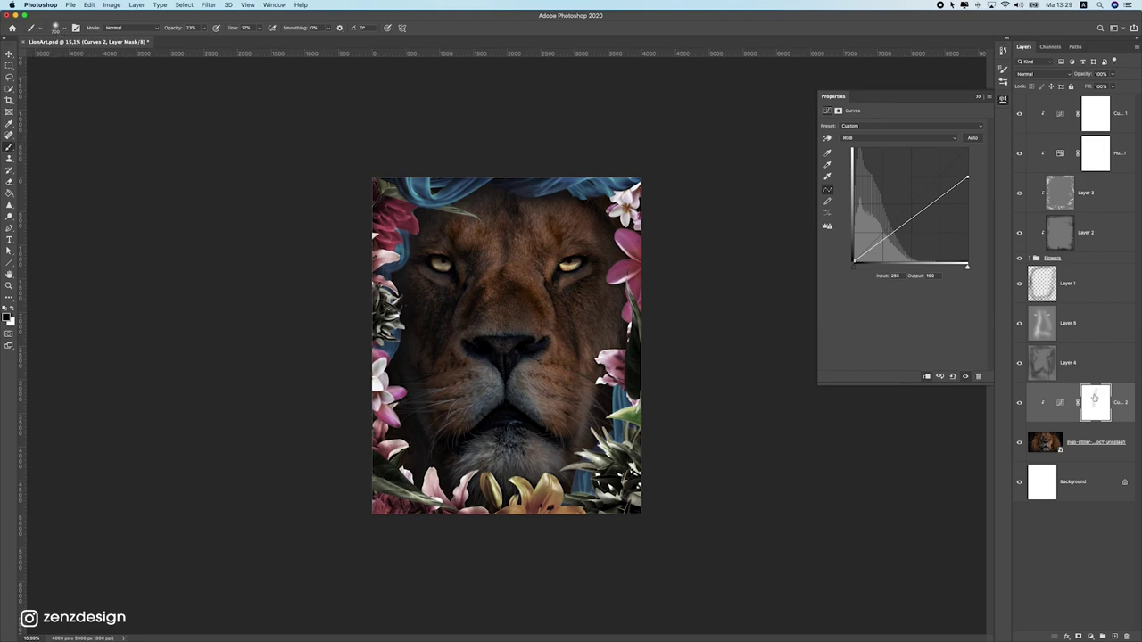
pyautogui.click(1093, 401)
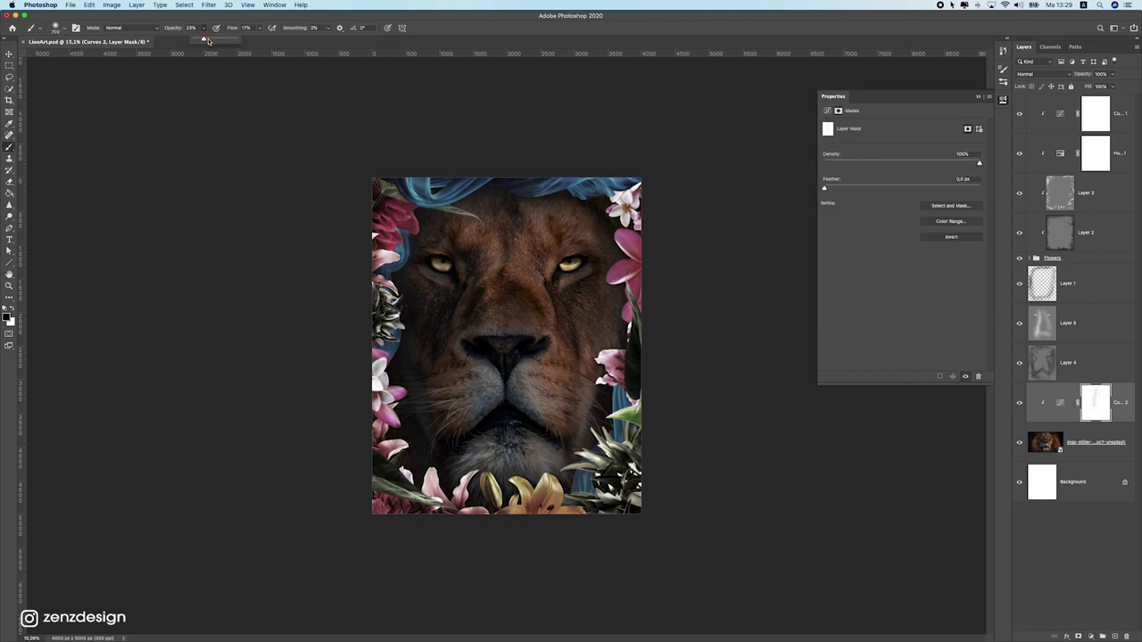
pyautogui.click(257, 28)
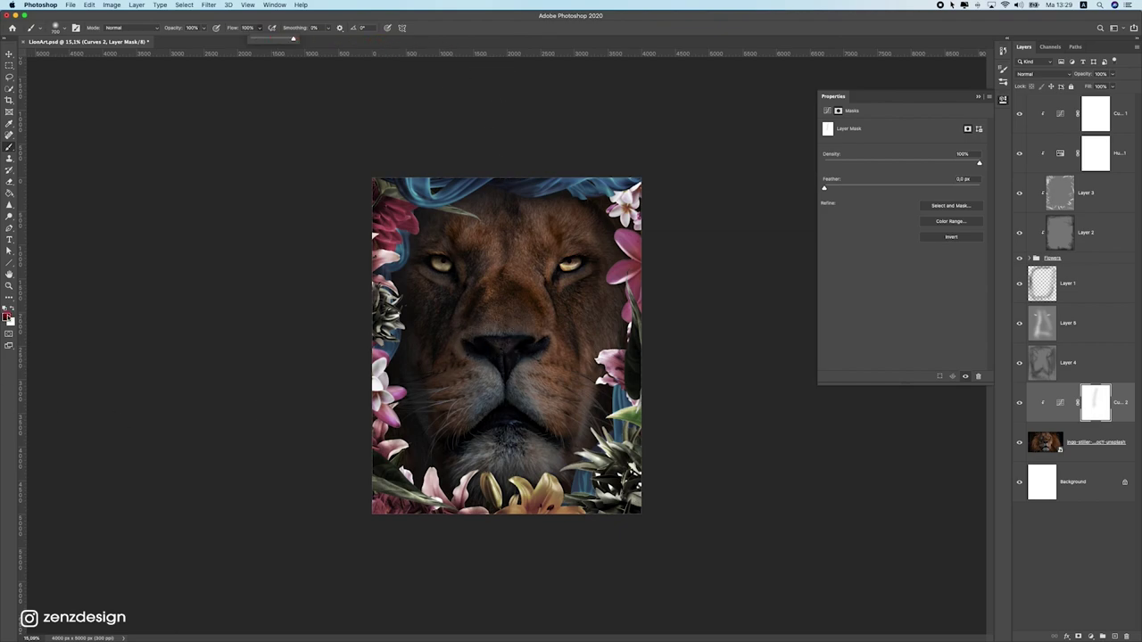
pyautogui.click(7, 315)
pyautogui.click(942, 246)
pyautogui.moveTo(480, 435)
pyautogui.mouseDown()
pyautogui.moveTo(463, 242)
pyautogui.moveTo(485, 253)
pyautogui.moveTo(527, 453)
pyautogui.moveTo(548, 214)
pyautogui.moveTo(583, 223)
pyautogui.moveTo(488, 375)
pyautogui.moveTo(450, 466)
pyautogui.moveTo(428, 223)
pyautogui.moveTo(458, 328)
pyautogui.moveTo(620, 238)
pyautogui.moveTo(416, 463)
pyautogui.mouseUp()
pyautogui.scroll(-6, 581, 348)
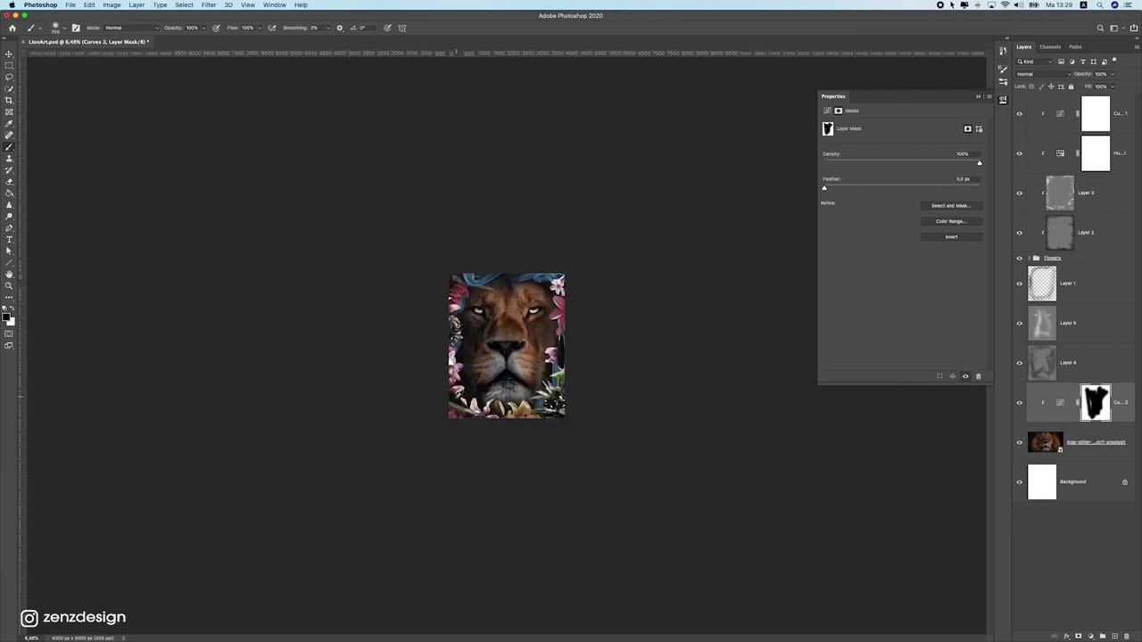
pyautogui.scroll(2, 580, 349)
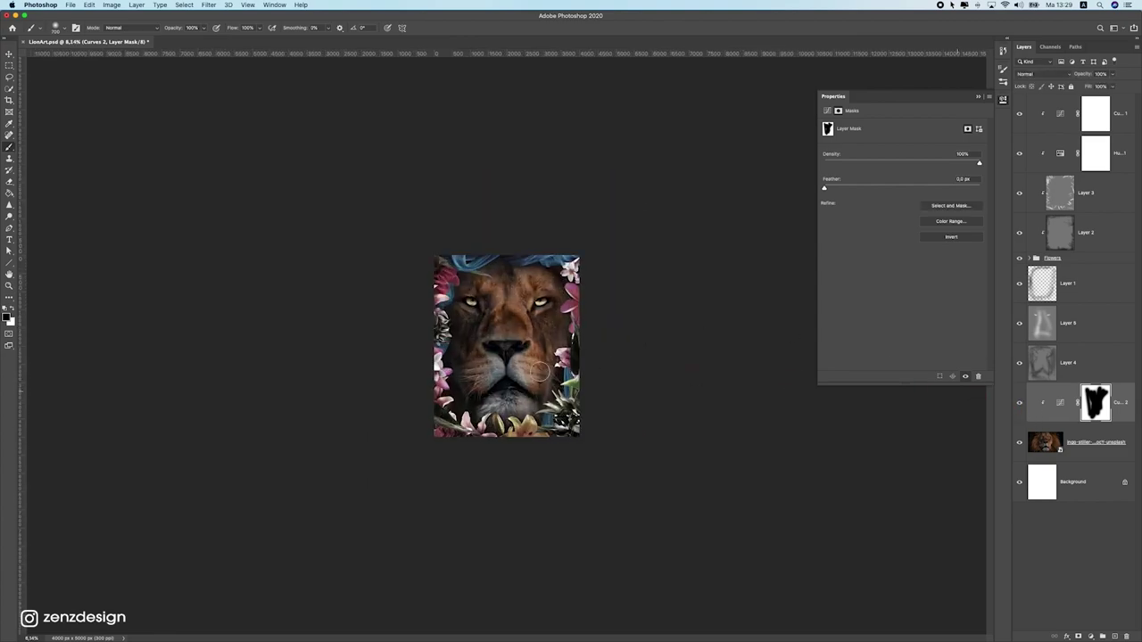
pyautogui.scroll(5, 613, 161)
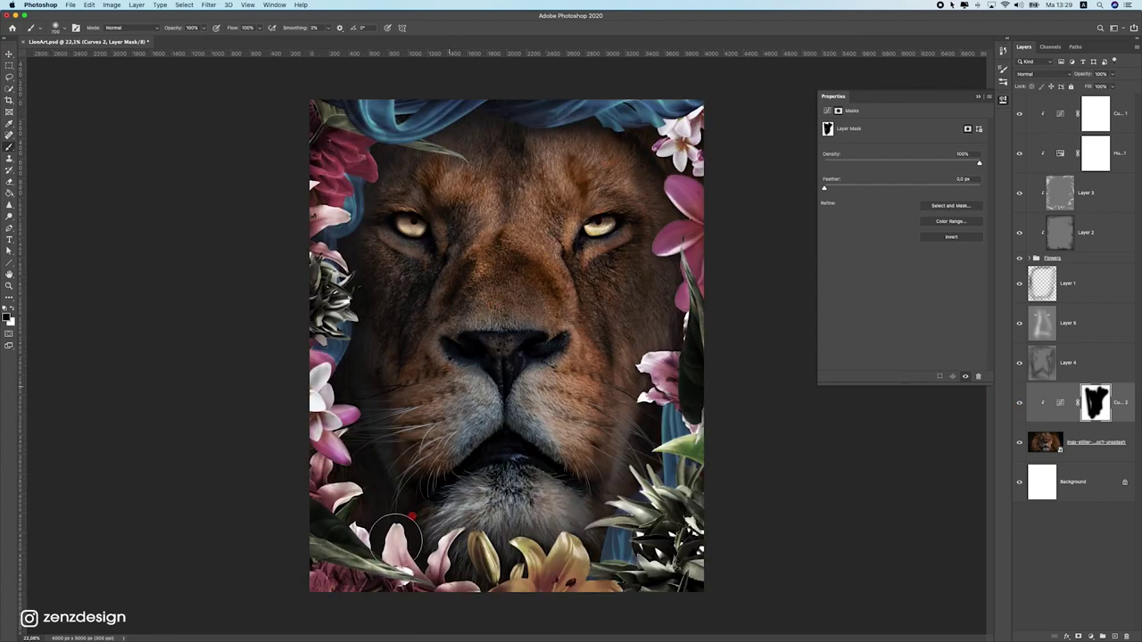
pyautogui.scroll(-5, 381, 350)
pyautogui.scroll(5, 706, 280)
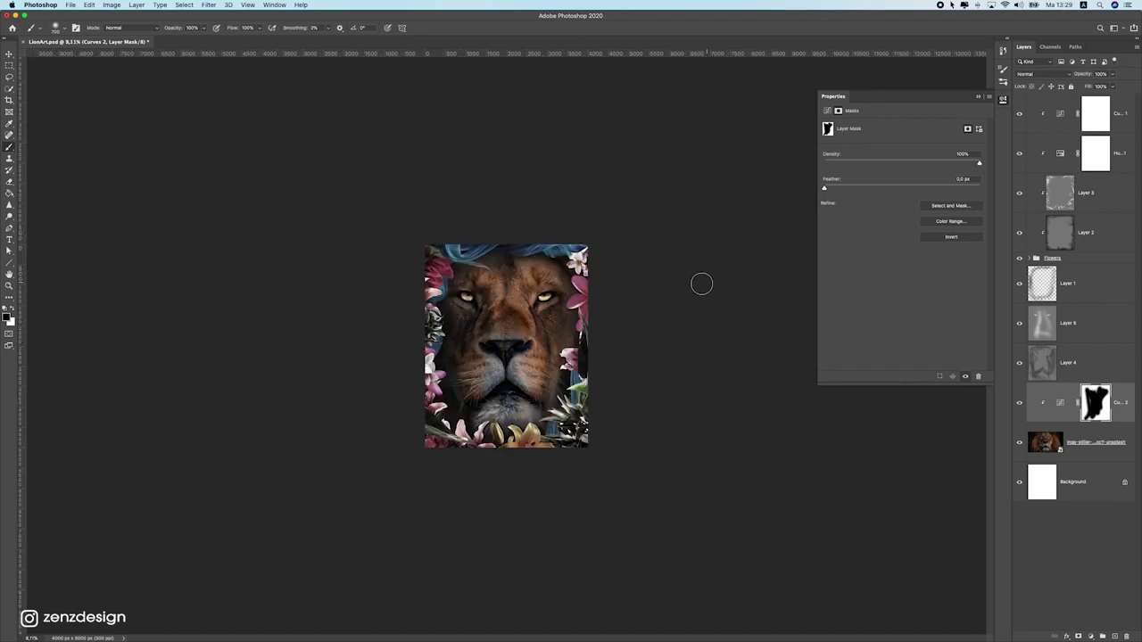
# Change the canvas surround behind the artwork to a slightly lighter dark grey
pyautogui.rightClick(725, 251)
pyautogui.click(745, 268)
pyautogui.scroll(-5, 318, 256)
pyautogui.scroll(5, 341, 294)
# Select the topmost Curves layer with the Move tool ready and collapse the adjustment properties
pyautogui.click(9, 55)
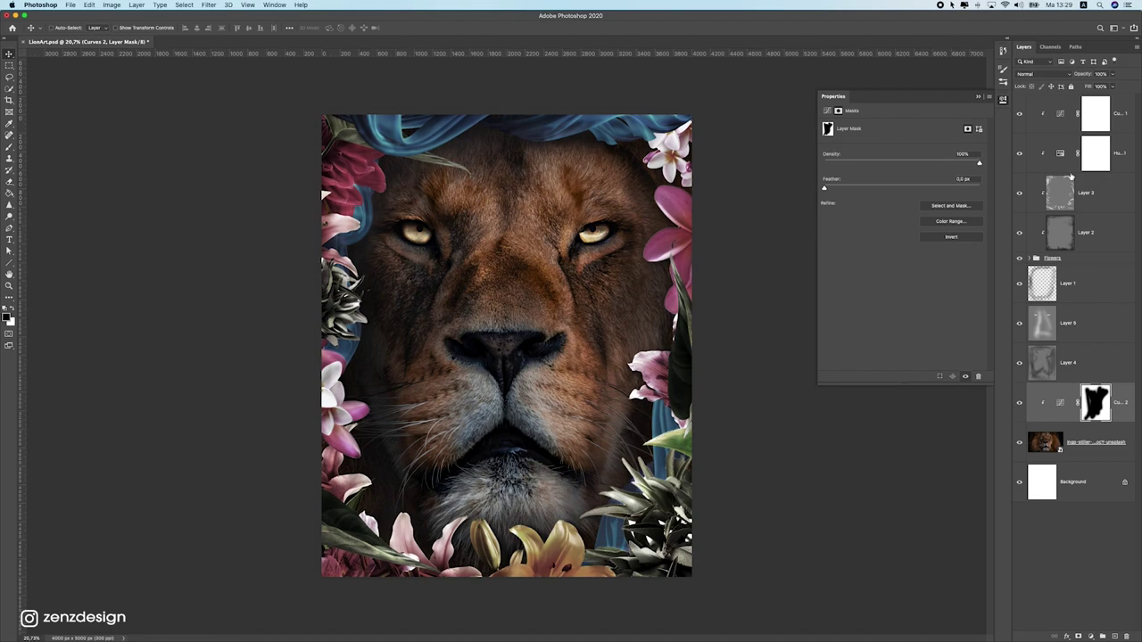
pyautogui.click(1114, 106)
pyautogui.scroll(-3, 477, 352)
pyautogui.scroll(1, 477, 352)
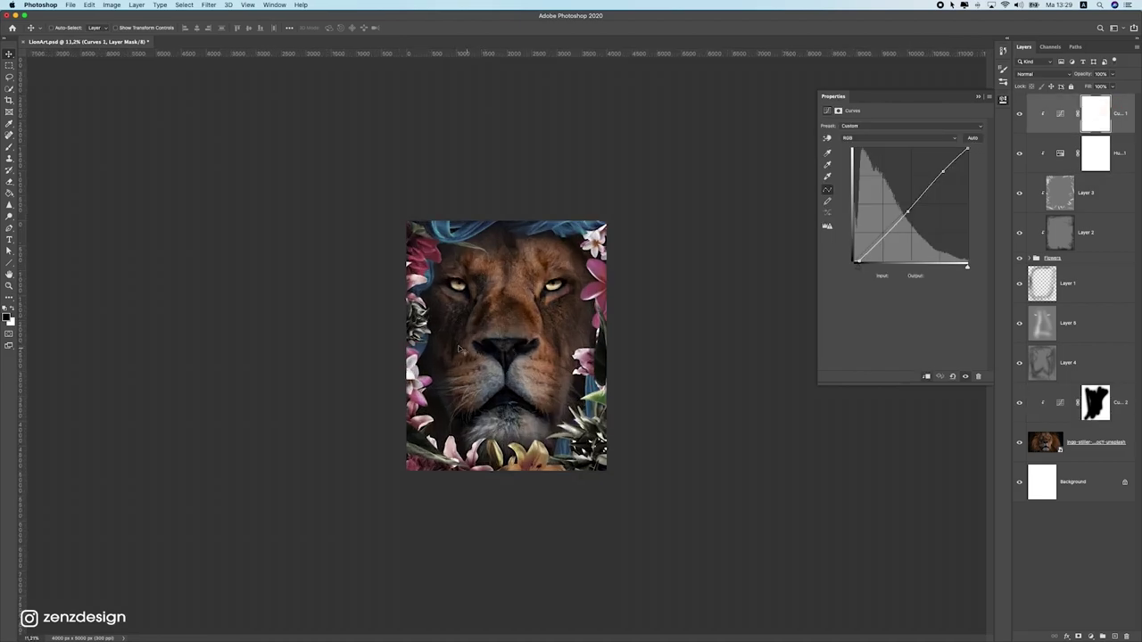
pyautogui.scroll(3, 427, 349)
pyautogui.scroll(-4, 451, 316)
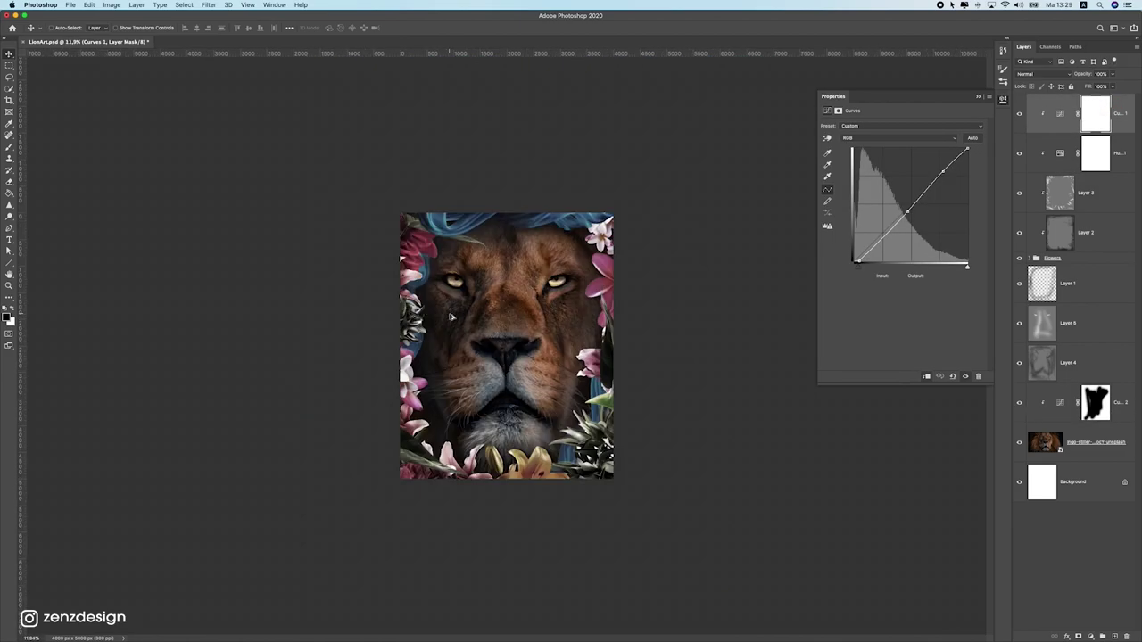
pyautogui.scroll(1, 450, 316)
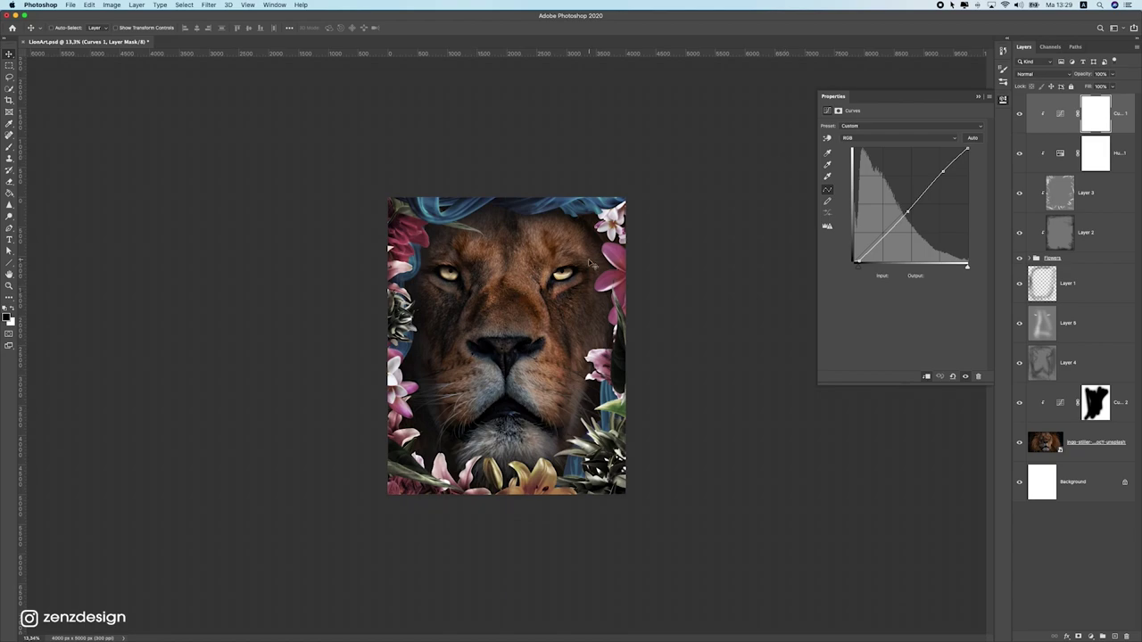
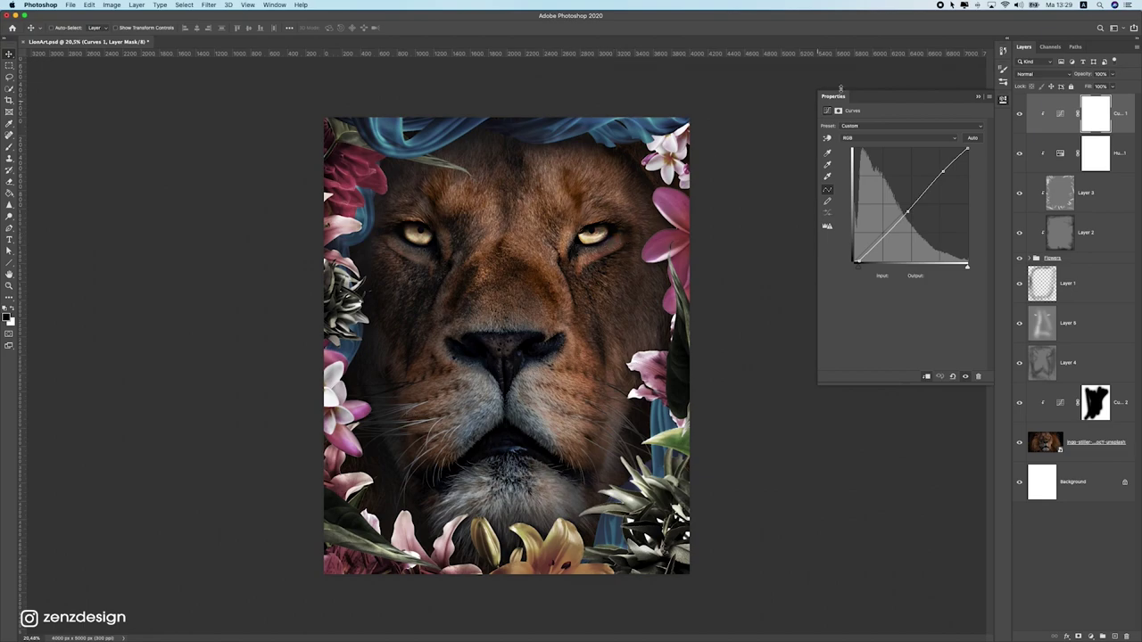
pyautogui.click(976, 98)
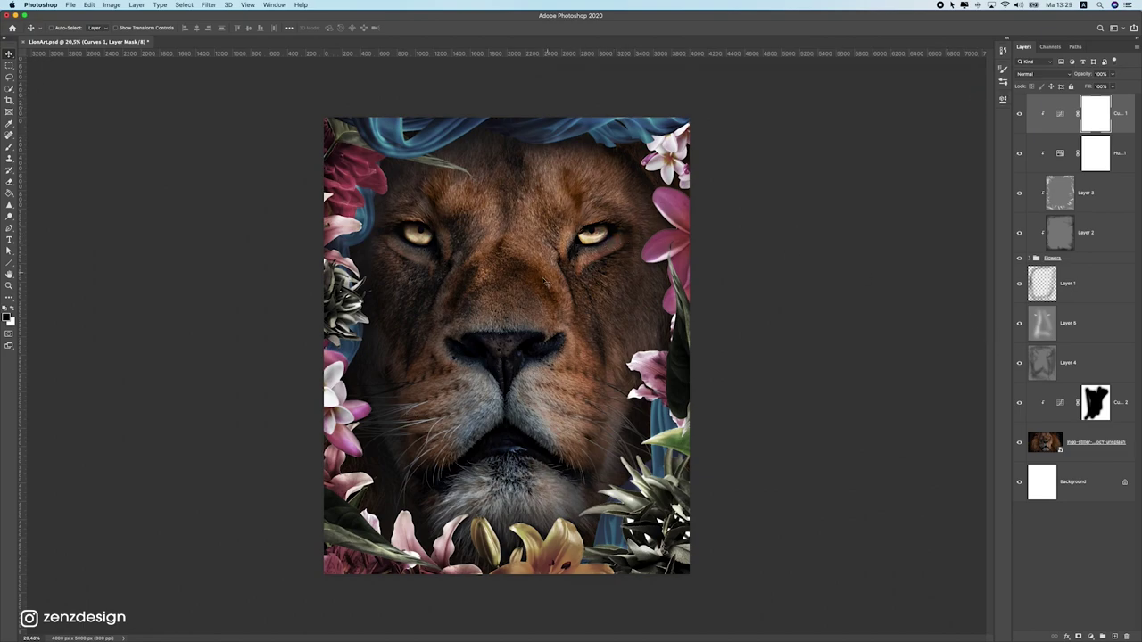
# Uncover the image files on the desktop and place parrot-20132.png into the lion artwork
pyautogui.moveTo(276, 15); pyautogui.dragTo(468, 6)
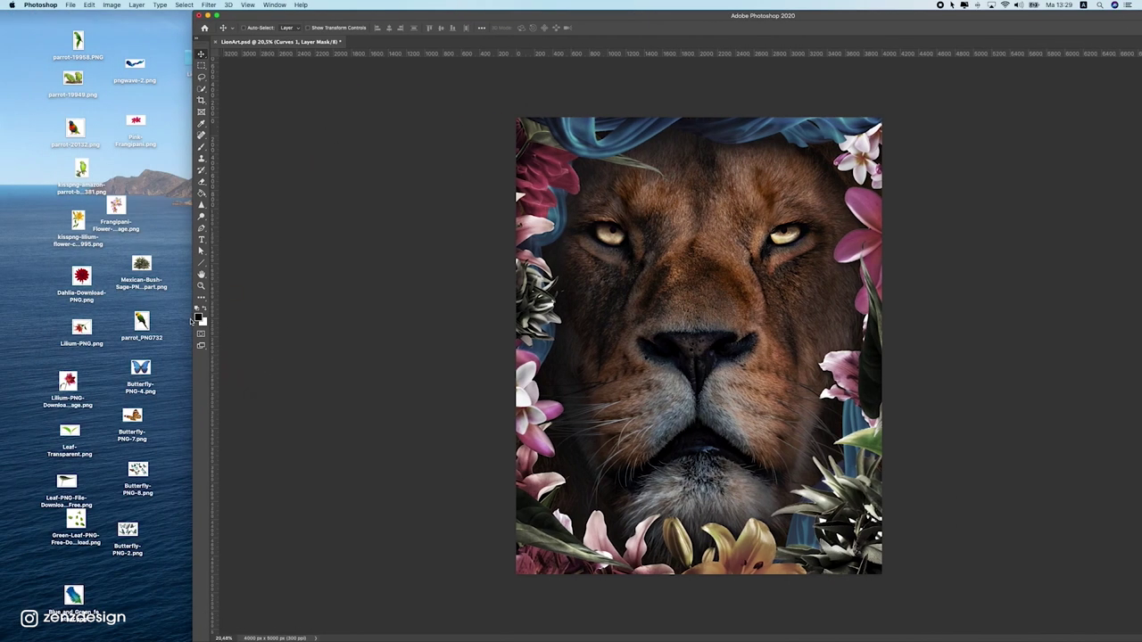
pyautogui.click(141, 323)
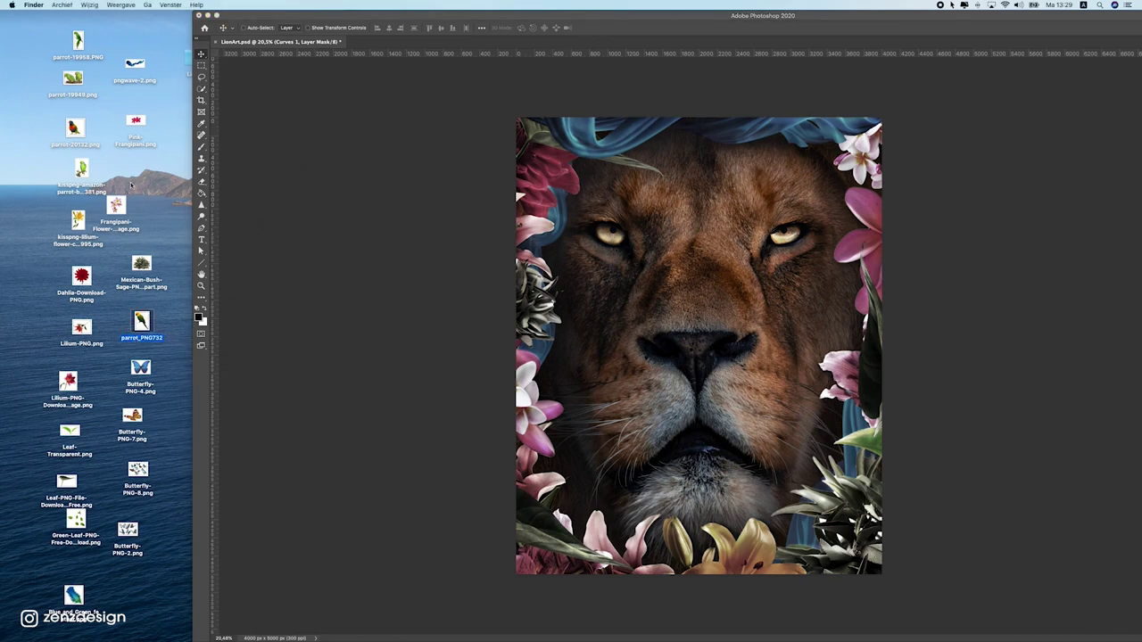
pyautogui.click(68, 145)
pyautogui.moveTo(92, 139); pyautogui.dragTo(776, 134)
pyautogui.press('Return')
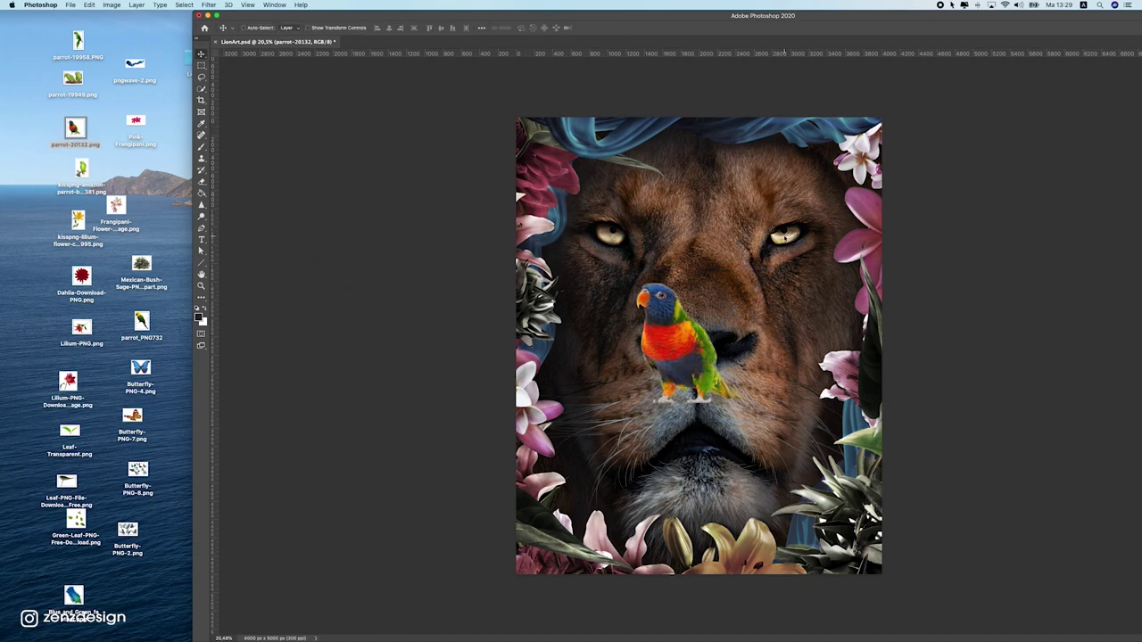
# Transform the multicoloured parrot and position it at the artwork's right edge beside the lion's nose, partly beyond the canvas
pyautogui.moveTo(750, 274); pyautogui.dragTo(904, 337)
pyautogui.press('super+t')
pyautogui.moveTo(825, 281); pyautogui.dragTo(776, 335)
pyautogui.moveTo(856, 358); pyautogui.dragTo(849, 320)
pyautogui.press('Return')
pyautogui.press('super+t')
pyautogui.moveTo(811, 247); pyautogui.dragTo(826, 241)
pyautogui.press('Return')
# Place the green kisspng-amazon-parrot image, scale it to about 40%, and position it in the artwork's lower-left corner
pyautogui.moveTo(81, 169); pyautogui.dragTo(626, 334)
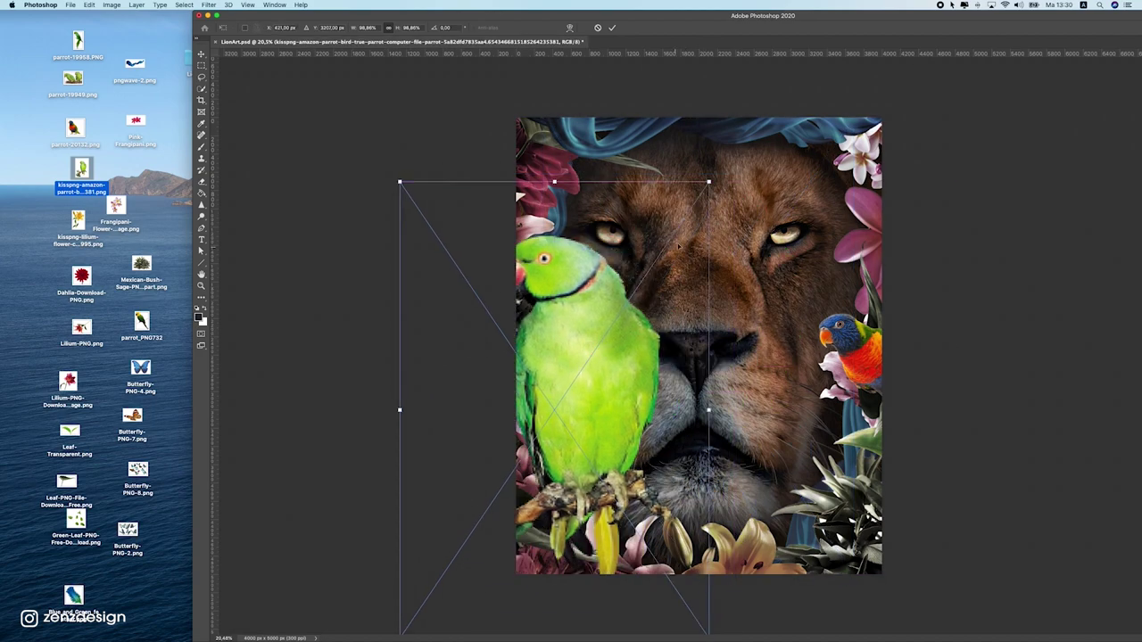
pyautogui.moveTo(712, 185); pyautogui.dragTo(593, 320)
pyautogui.moveTo(520, 372); pyautogui.dragTo(585, 424)
pyautogui.moveTo(646, 359); pyautogui.dragTo(619, 400)
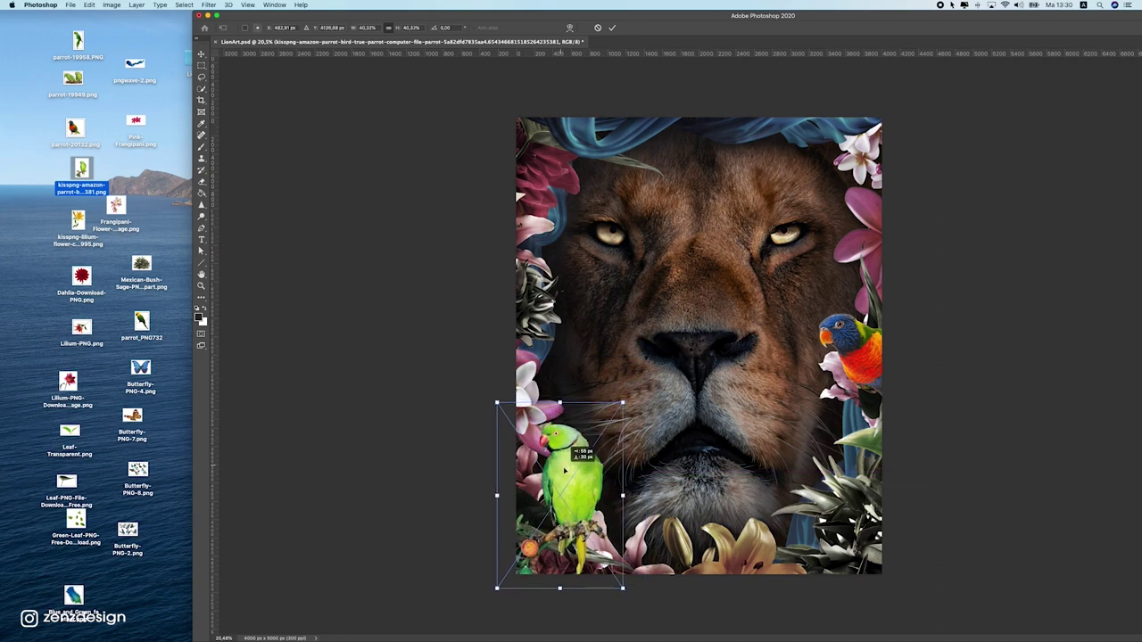
pyautogui.press('Return')
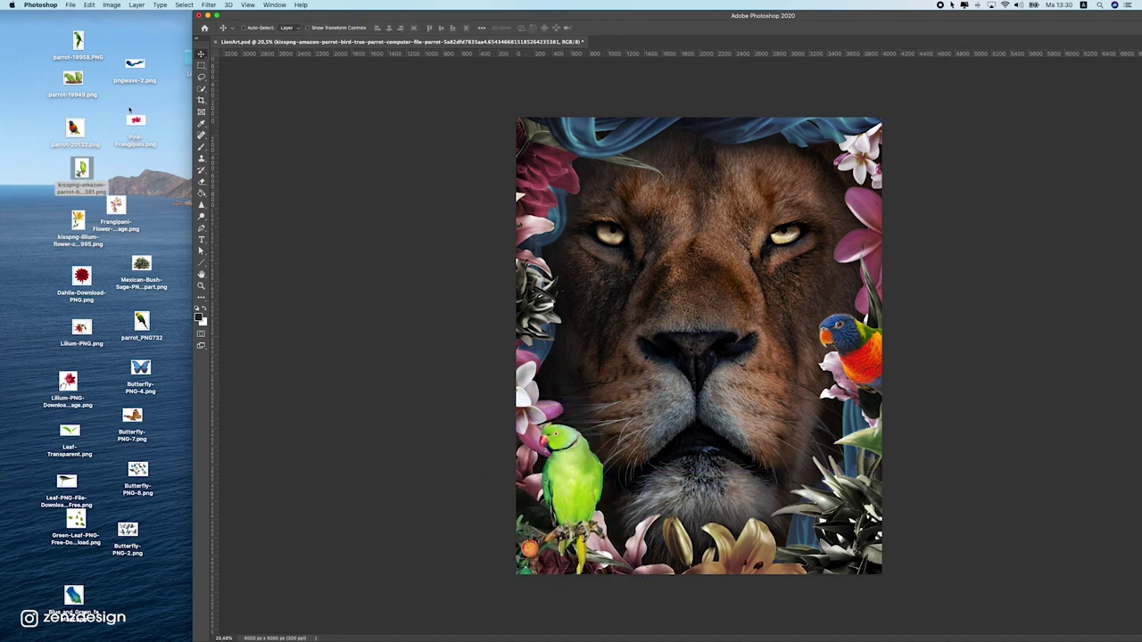
# Place parrot-19949.png and resize the pair of green parrots to fit the artwork's lower-right corner
pyautogui.click(75, 129)
pyautogui.moveTo(72, 82); pyautogui.dragTo(834, 536)
pyautogui.moveTo(928, 410); pyautogui.dragTo(753, 524)
pyautogui.moveTo(716, 562); pyautogui.dragTo(844, 514)
pyautogui.moveTo(882, 477); pyautogui.dragTo(924, 460)
pyautogui.moveTo(858, 502); pyautogui.dragTo(838, 527)
pyautogui.press('Return')
pyautogui.scroll(-5, 652, 353)
pyautogui.scroll(5, 641, 372)
# Place Butterfly-PNG-7.png, scale it down, rotate it, and position the orange butterfly on the lion's forehead
pyautogui.click(75, 131)
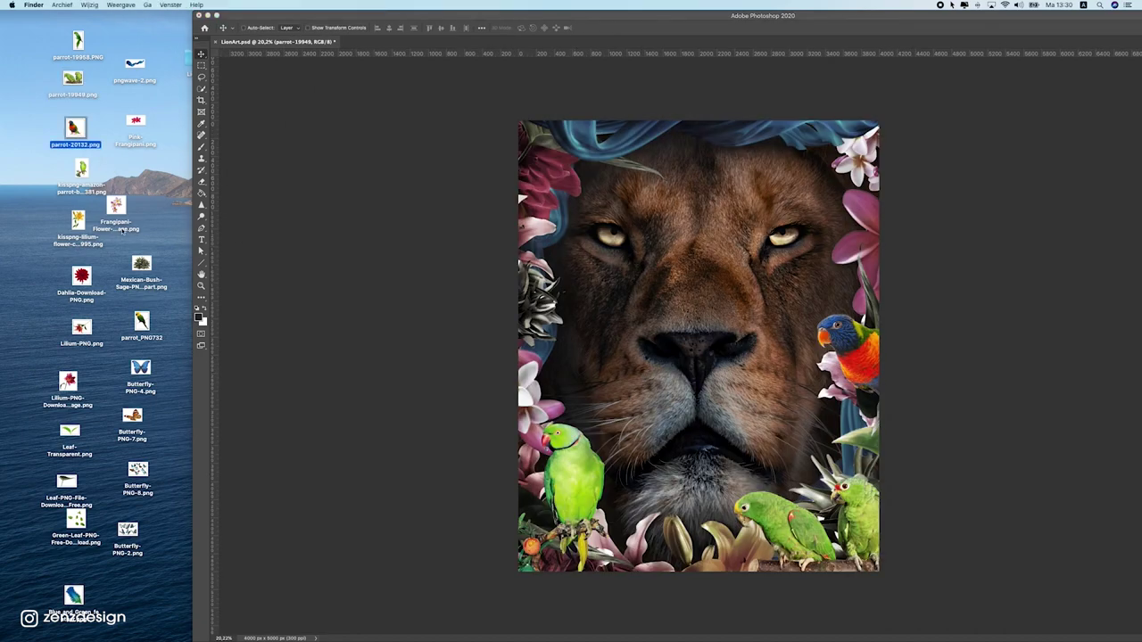
pyautogui.click(89, 168)
pyautogui.moveTo(132, 416); pyautogui.dragTo(731, 309)
pyautogui.moveTo(879, 227); pyautogui.dragTo(770, 299)
pyautogui.moveTo(702, 378); pyautogui.dragTo(690, 290)
pyautogui.moveTo(761, 213); pyautogui.dragTo(755, 217)
pyautogui.press('Return')
pyautogui.moveTo(722, 250); pyautogui.dragTo(751, 189)
pyautogui.scroll(-1, 754, 273)
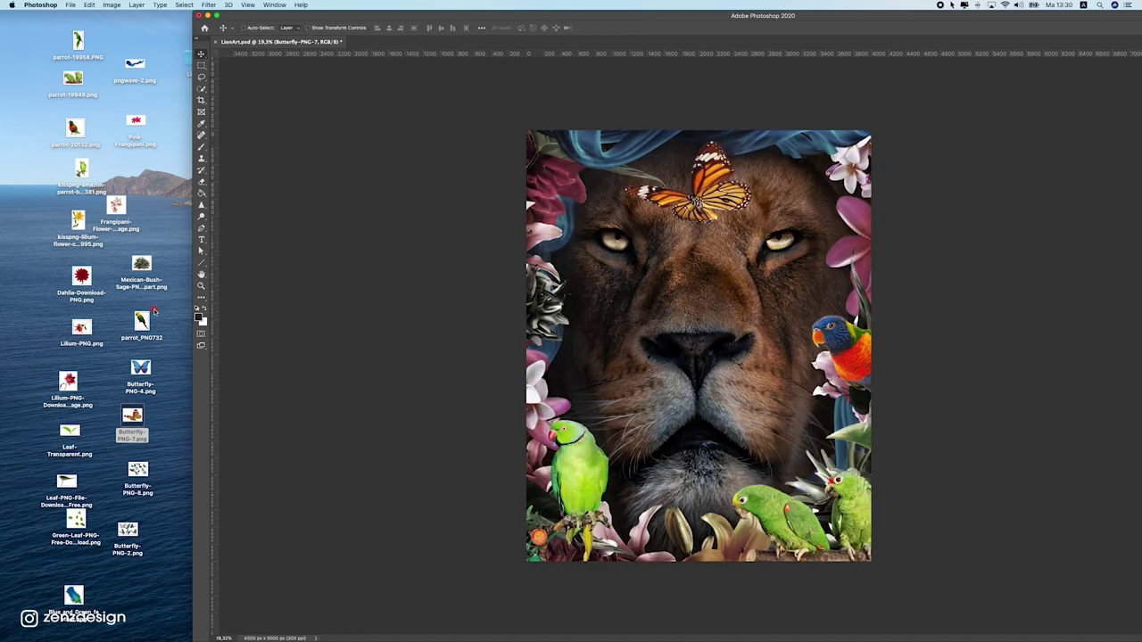
# Place Butterfly-PNG-4.png, scale it down, and position the blue butterfly beside the dark flower on the artwork's left side
pyautogui.moveTo(140, 367); pyautogui.dragTo(624, 339)
pyautogui.moveTo(867, 216); pyautogui.dragTo(725, 317)
pyautogui.moveTo(721, 341); pyautogui.dragTo(613, 314)
pyautogui.press('Return')
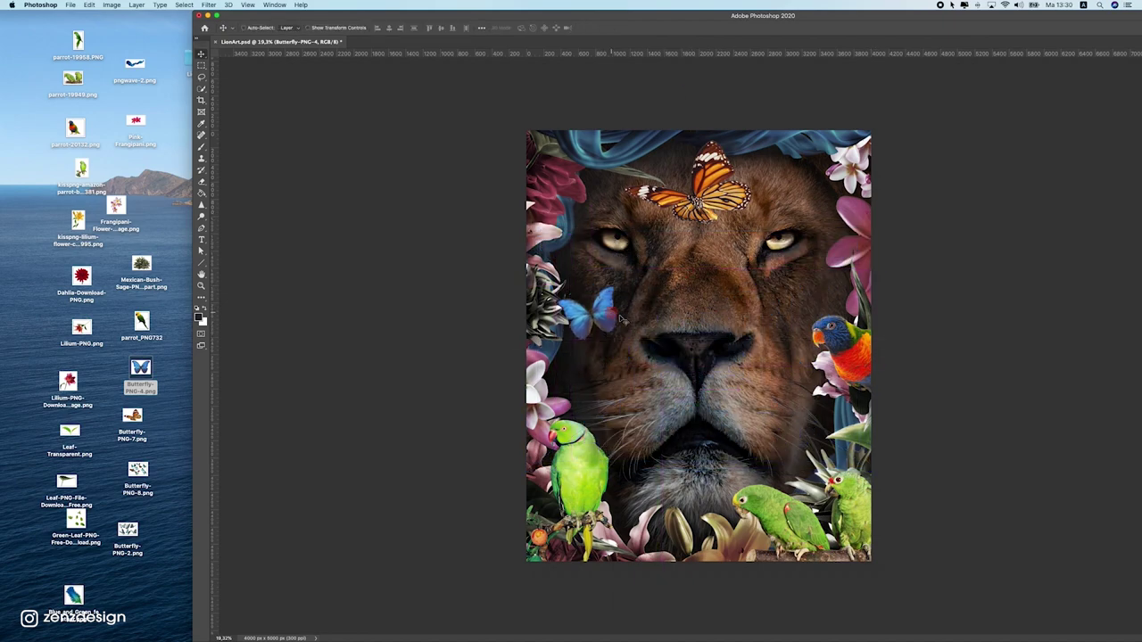
# Try the turquoise butterflies of Butterfly-PNG-8.png over the bridge of the lion's nose, then delete them
pyautogui.click(133, 416)
pyautogui.moveTo(138, 470); pyautogui.dragTo(589, 356)
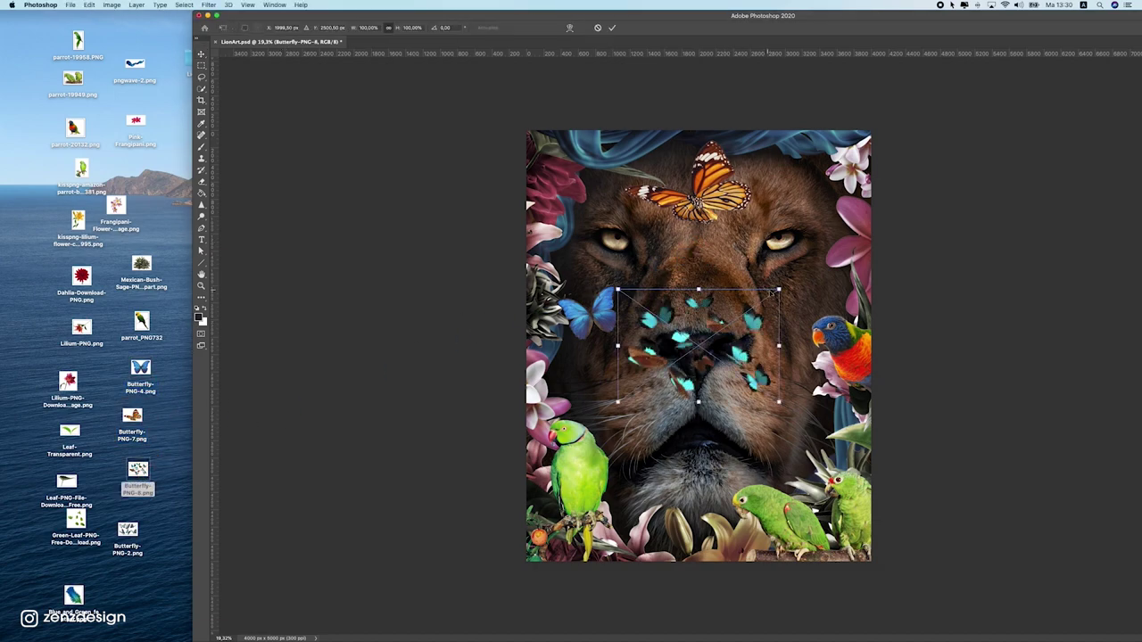
pyautogui.press('Return')
pyautogui.moveTo(710, 318); pyautogui.dragTo(703, 279)
pyautogui.scroll(5, 696, 306)
pyautogui.scroll(-6, 540, 300)
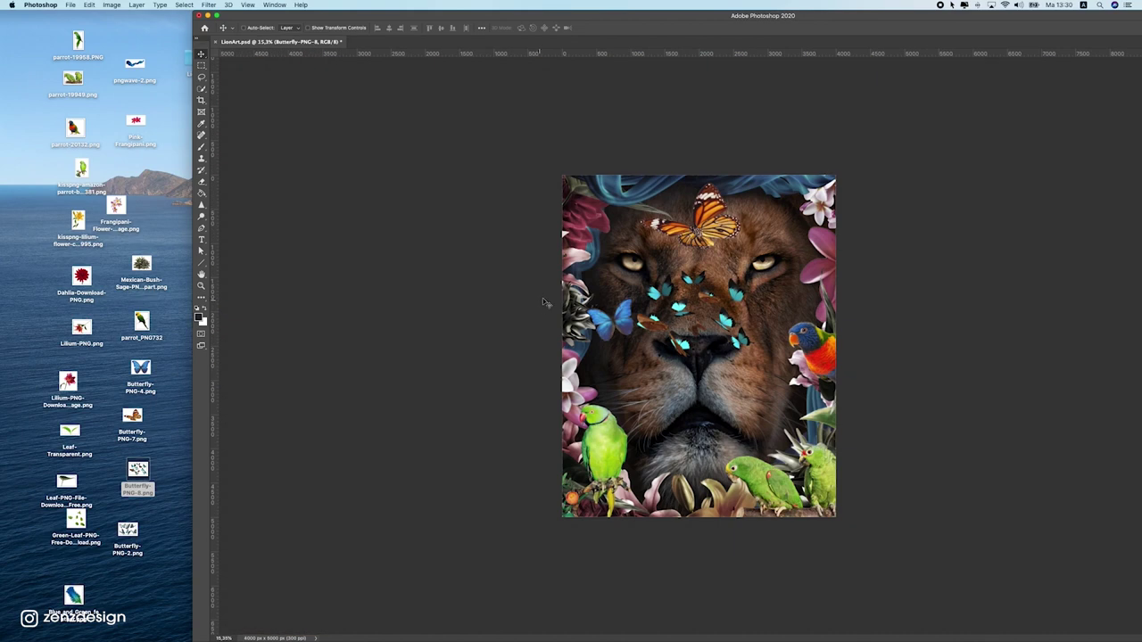
pyautogui.press('Delete')
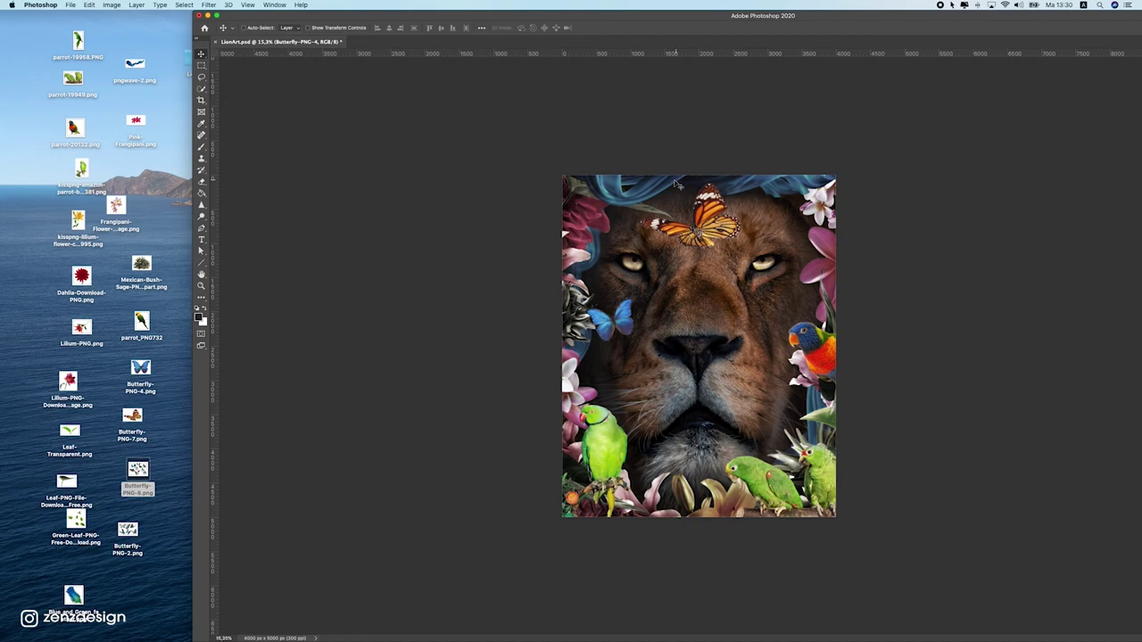
# Move the blue butterfly beside the white flower in the artwork's upper-right corner and shift the orange butterfly slightly up the forehead
pyautogui.moveTo(628, 330); pyautogui.dragTo(828, 189)
pyautogui.moveTo(719, 227)
pyautogui.mouseDown()
pyautogui.moveTo(723, 256)
pyautogui.moveTo(723, 215)
pyautogui.mouseUp()
pyautogui.press('super+minus')
pyautogui.press('super+minus')
pyautogui.press('super+minus')
pyautogui.scroll(3, 694, 276)
# Place parrot_PNG732, scale it to about 56%, position it among the bottom flowers, and shift the green parrot closer to the left edge
pyautogui.click(159, 313)
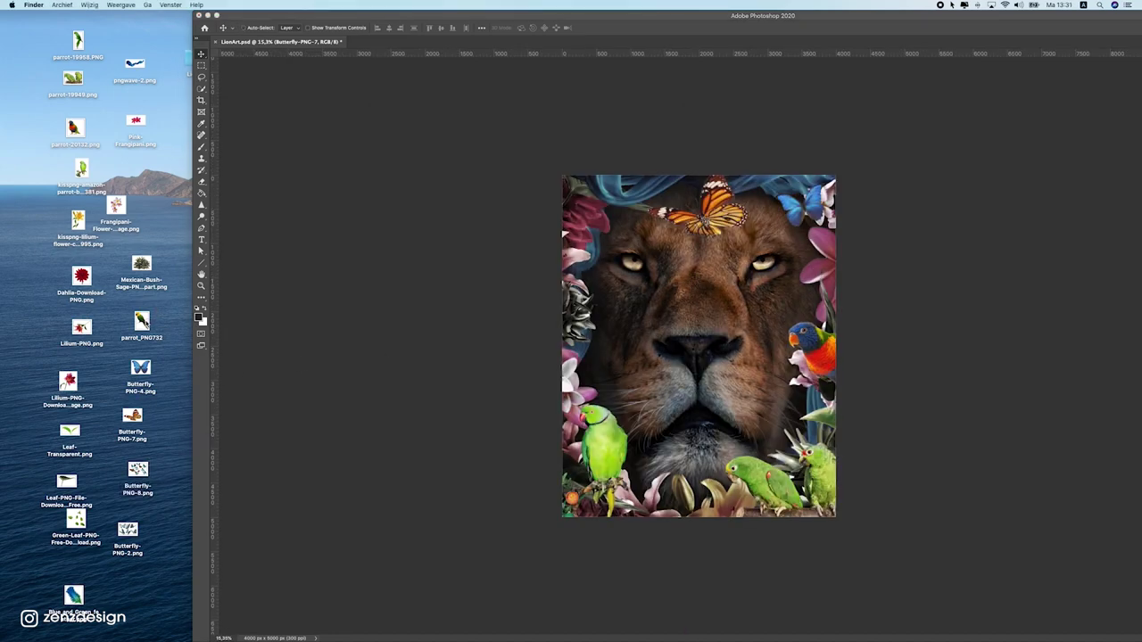
pyautogui.moveTo(137, 322); pyautogui.dragTo(790, 252)
pyautogui.moveTo(815, 297); pyautogui.dragTo(588, 362)
pyautogui.moveTo(718, 305); pyautogui.dragTo(740, 538)
pyautogui.press('Return')
pyautogui.press('super+t')
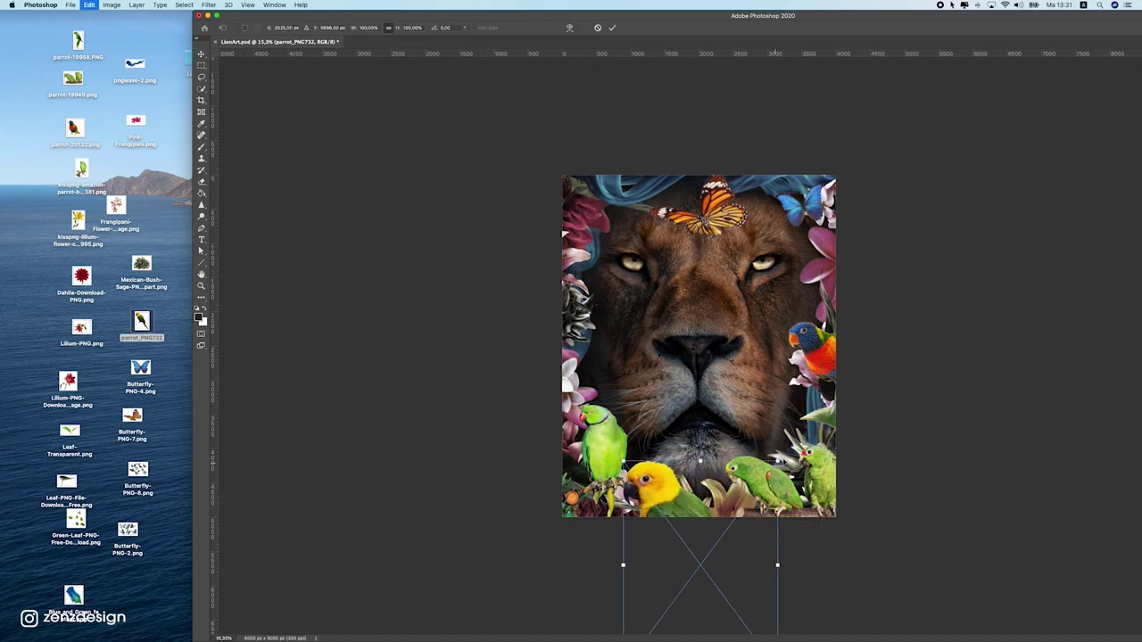
pyautogui.moveTo(777, 461); pyautogui.dragTo(743, 506)
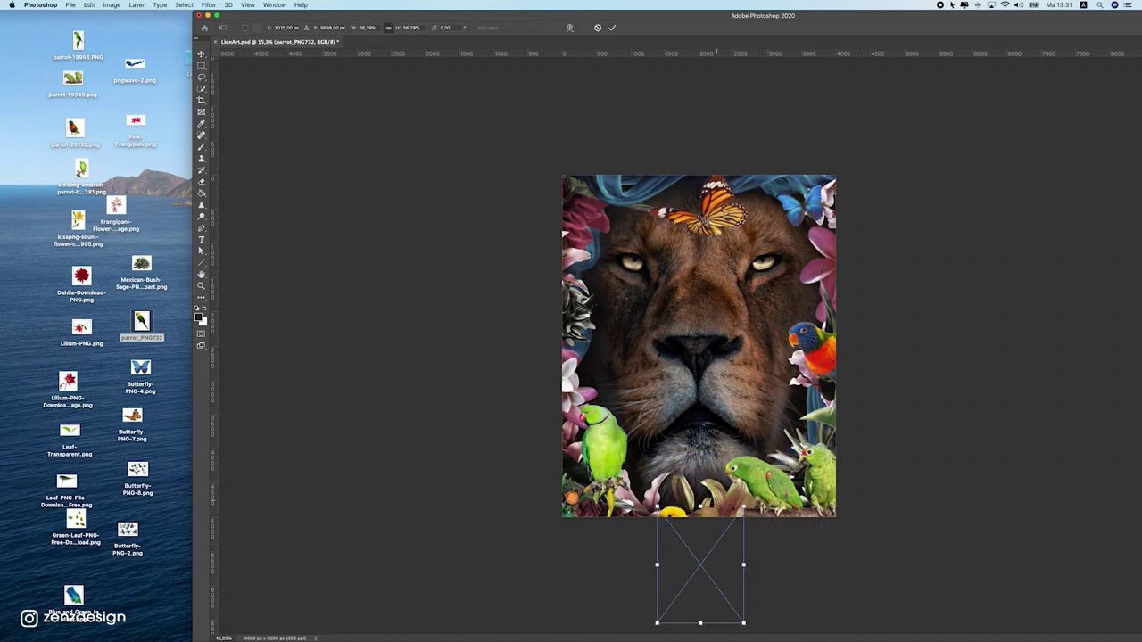
pyautogui.press('Return')
pyautogui.moveTo(676, 515); pyautogui.dragTo(664, 489)
pyautogui.moveTo(605, 437); pyautogui.dragTo(632, 420)
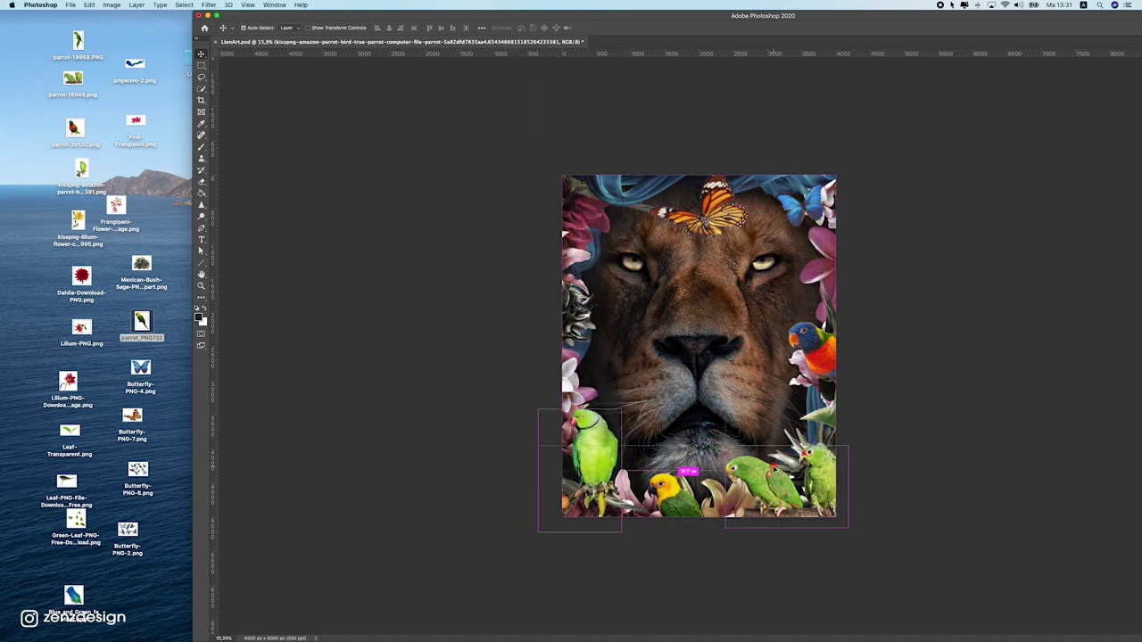
pyautogui.click(790, 451)
pyautogui.press('super+t')
pyautogui.moveTo(982, 417); pyautogui.dragTo(922, 452)
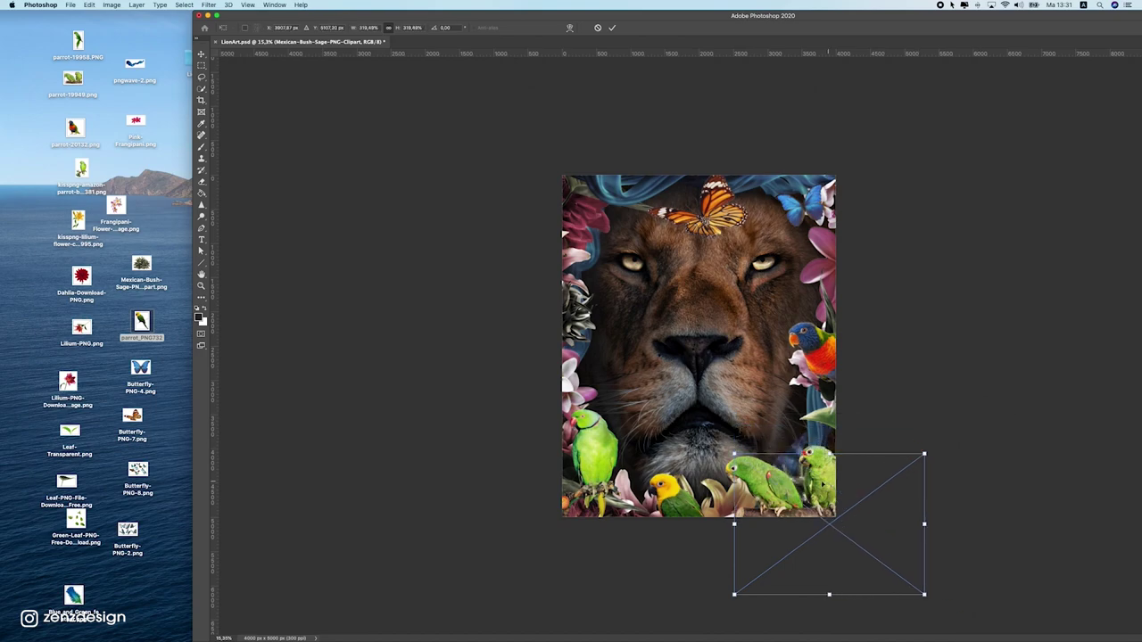
pyautogui.press('Escape')
# Scale the pair of green parrots down slightly, shift it past the artwork's right edge, and nudge the lorikeet outward
pyautogui.press('super+t')
pyautogui.moveTo(726, 447); pyautogui.dragTo(735, 451)
pyautogui.moveTo(781, 477); pyautogui.dragTo(822, 465)
pyautogui.click(808, 337)
pyautogui.moveTo(809, 337)
pyautogui.mouseDown()
pyautogui.moveTo(826, 327)
pyautogui.moveTo(814, 349)
pyautogui.mouseUp()
pyautogui.scroll(-8, 732, 365)
pyautogui.scroll(8, 731, 365)
# Move the single green parrot up along the artwork's left edge and scale it down
pyautogui.moveTo(596, 463); pyautogui.dragTo(599, 360)
pyautogui.press('super+t')
pyautogui.moveTo(659, 338); pyautogui.dragTo(661, 342)
pyautogui.moveTo(628, 300); pyautogui.dragTo(613, 320)
pyautogui.press('Return')
pyautogui.moveTo(578, 389); pyautogui.dragTo(586, 461)
# Undo the last move and hide the layer of the single green parrot
pyautogui.scroll(-5, 632, 434)
pyautogui.scroll(5, 631, 434)
pyautogui.moveTo(638, 423); pyautogui.dragTo(655, 389)
pyautogui.press('super+z')
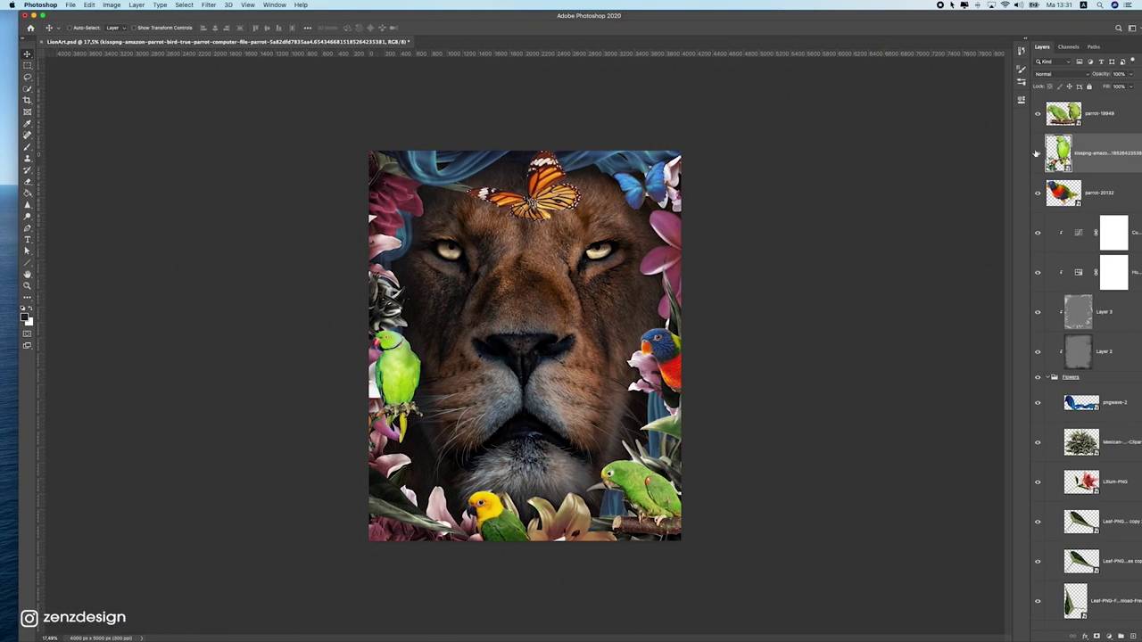
pyautogui.click(1036, 153)
# Move the yellow-headed parrot into the artwork's lower-left corner
pyautogui.moveTo(488, 516); pyautogui.dragTo(441, 503)
pyautogui.scroll(-5, 491, 436)
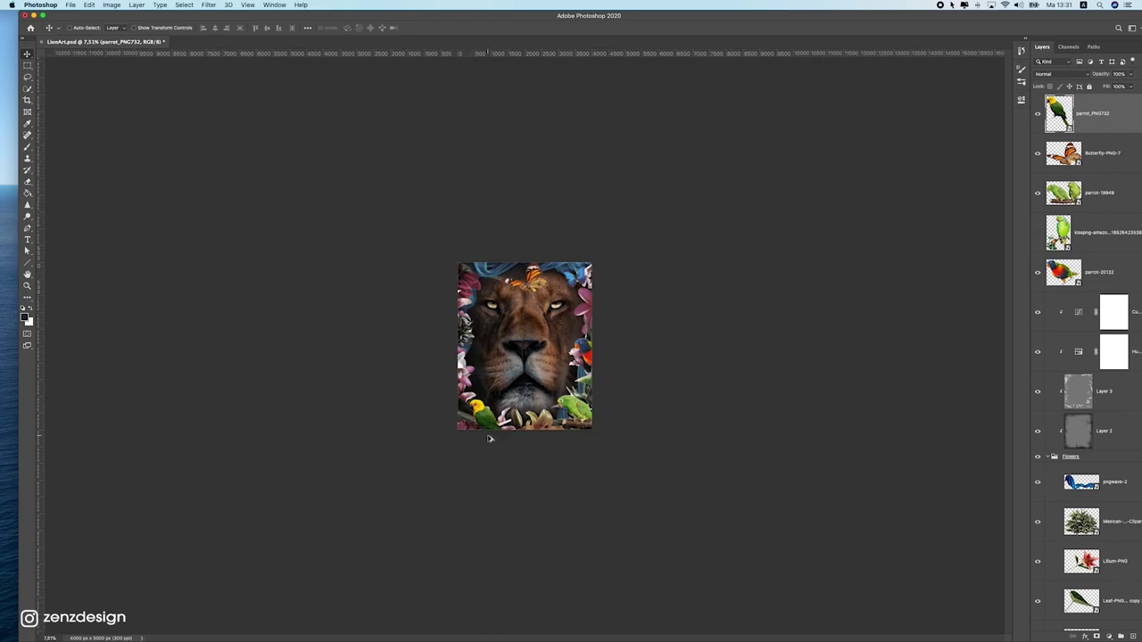
pyautogui.scroll(5, 507, 417)
# Place the Blue_and_Green_feather image in the artwork and position it over the upper-left part of the lion's face
pyautogui.moveTo(287, 15); pyautogui.dragTo(582, 3)
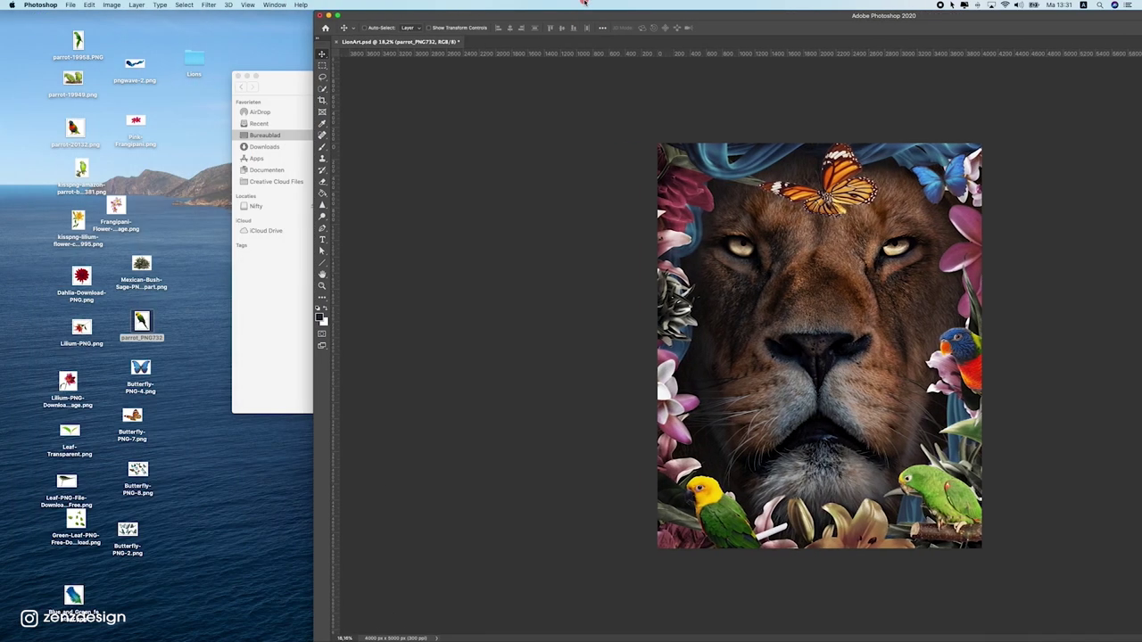
pyautogui.click(132, 244)
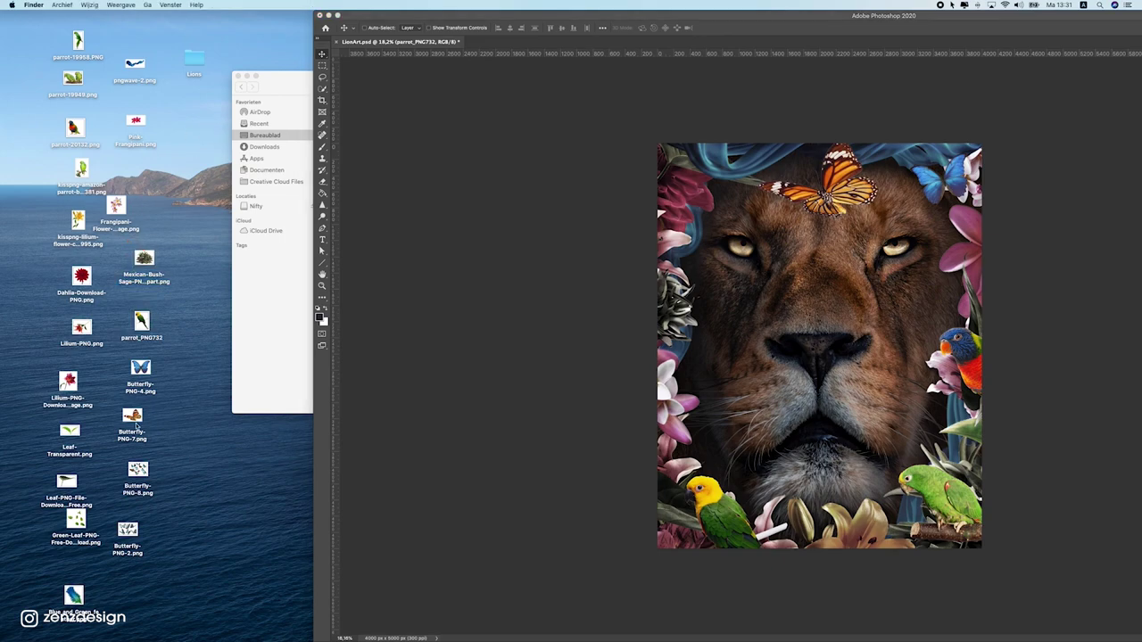
pyautogui.moveTo(73, 595); pyautogui.dragTo(764, 196)
pyautogui.moveTo(774, 19); pyautogui.dragTo(402, 21)
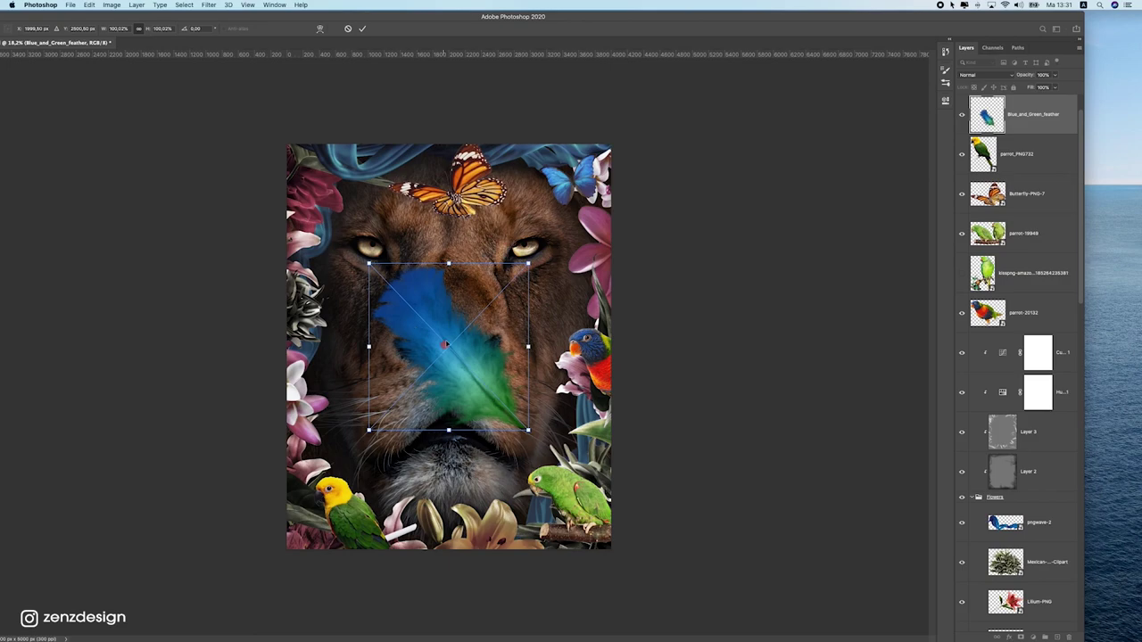
pyautogui.moveTo(443, 350); pyautogui.dragTo(455, 224)
pyautogui.press('Return')
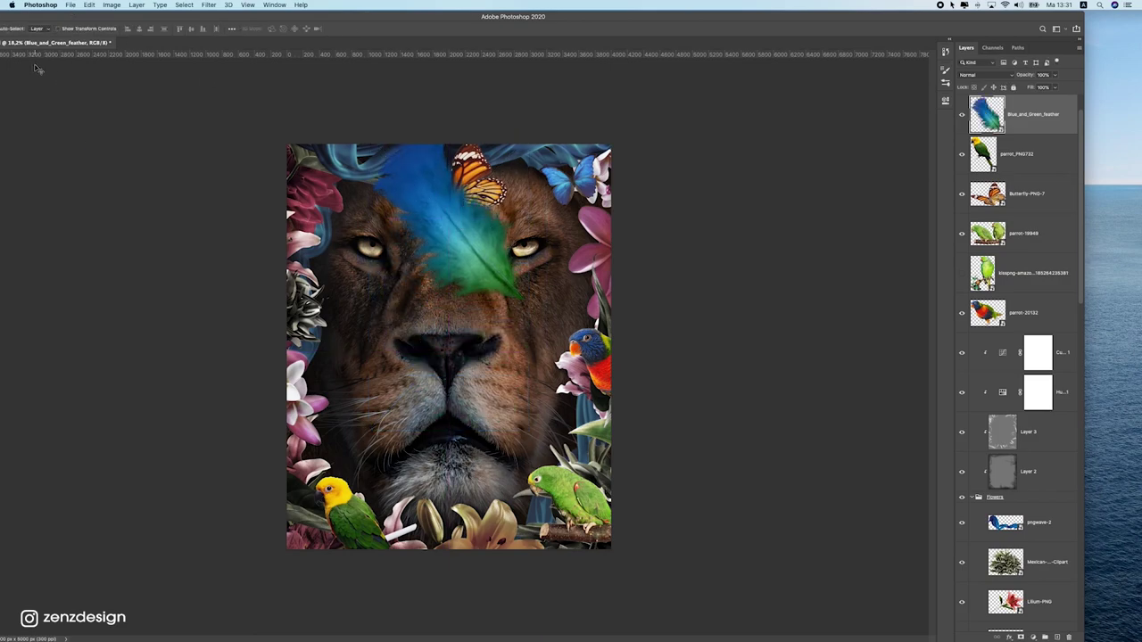
pyautogui.moveTo(37, 17); pyautogui.dragTo(88, 16)
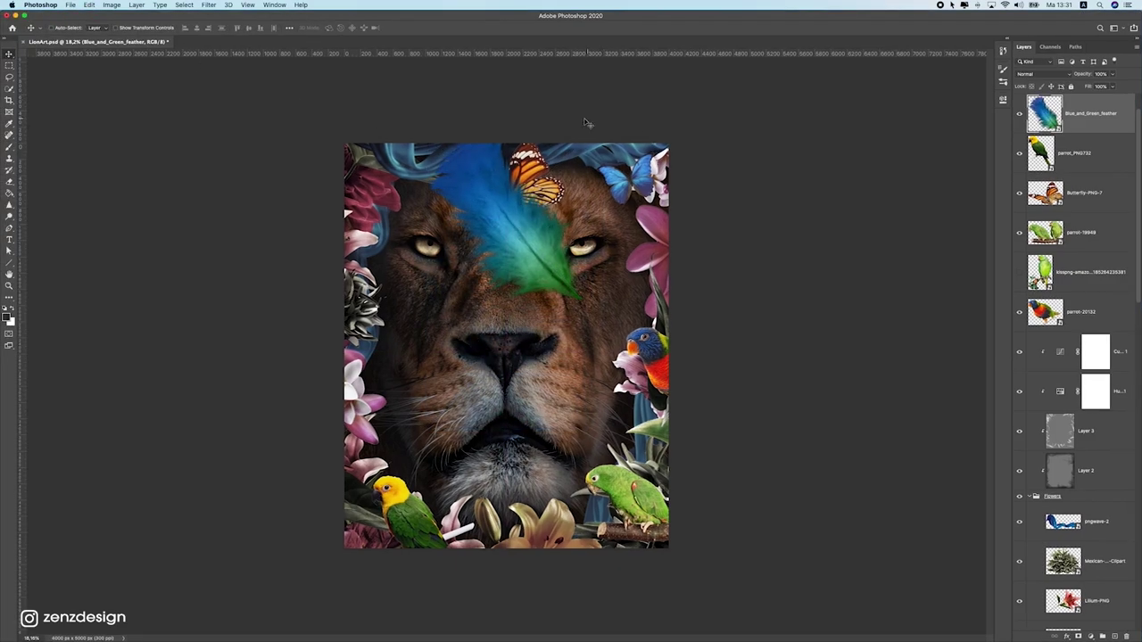
pyautogui.moveTo(509, 190); pyautogui.dragTo(451, 176)
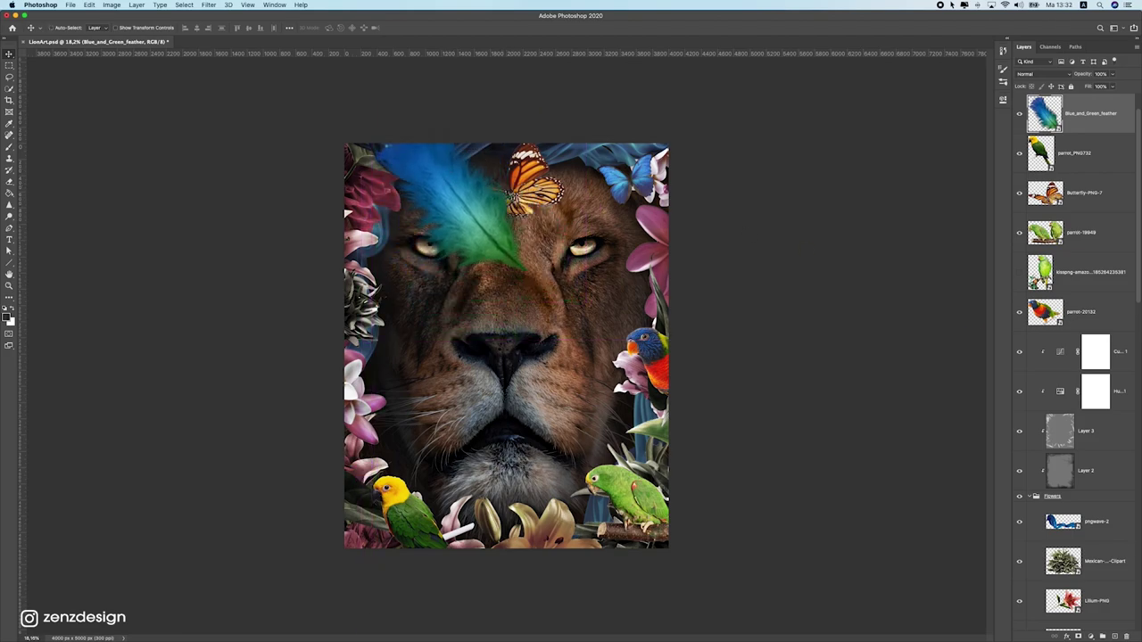
# Group the feather, parrot and butterfly layers and expand the new group
pyautogui.keyDown('shift'); pyautogui.click(1088, 324); pyautogui.keyUp('shift')
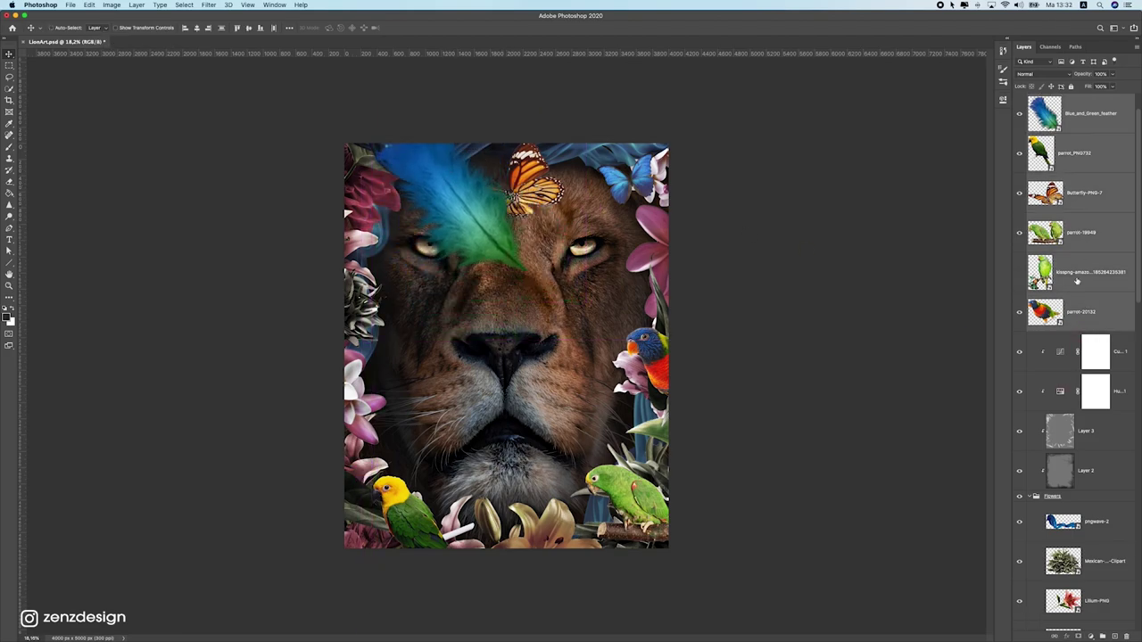
pyautogui.click(1102, 637)
pyautogui.click(1029, 99)
pyautogui.moveTo(532, 348); pyautogui.dragTo(560, 346)
pyautogui.press('super+z')
# Move the feather down to the left side of the lion's muzzle and rotate it
pyautogui.moveTo(492, 235); pyautogui.dragTo(436, 395)
pyautogui.press('super+t')
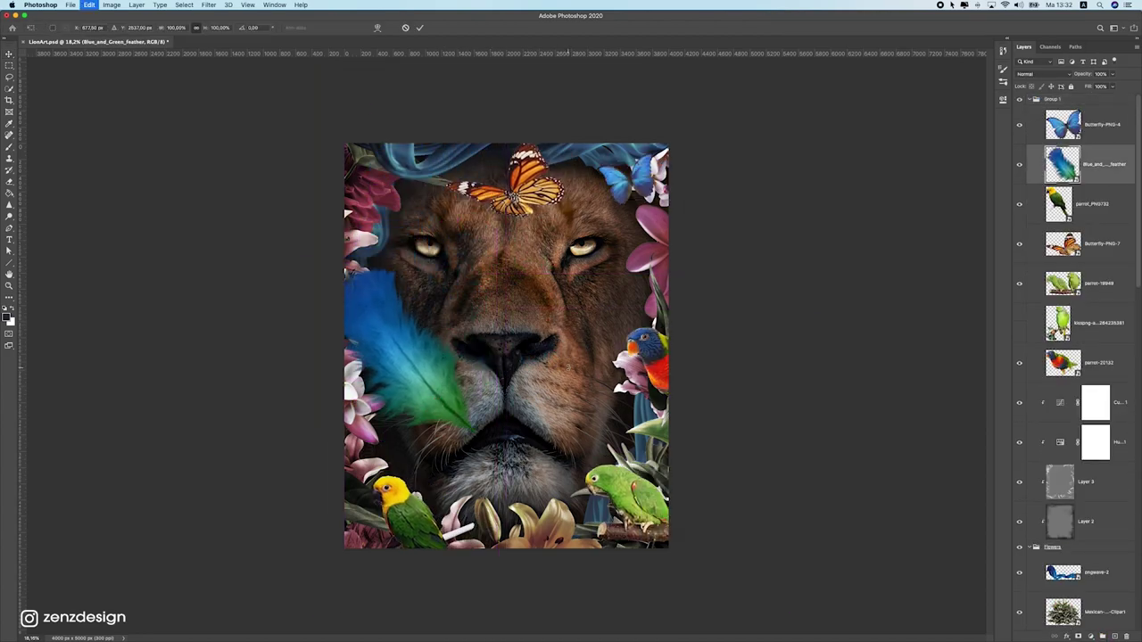
pyautogui.moveTo(526, 366); pyautogui.dragTo(399, 512)
pyautogui.press('Return')
# Try the feather on the right side of the lion's face, rotating it there
pyautogui.moveTo(419, 405); pyautogui.dragTo(618, 364)
pyautogui.moveTo(545, 285); pyautogui.dragTo(514, 323)
pyautogui.press('super+t')
pyautogui.press('Return')
pyautogui.press('super+t')
pyautogui.moveTo(571, 250); pyautogui.dragTo(537, 410)
pyautogui.press('Return')
# Move the feather to the artwork's upper-left edge and rotate it so its blue end hangs downward
pyautogui.moveTo(441, 319); pyautogui.dragTo(338, 326)
pyautogui.press('super+t')
pyautogui.moveTo(464, 231); pyautogui.dragTo(487, 204)
pyautogui.press('Return')
pyautogui.moveTo(452, 290); pyautogui.dragTo(470, 356)
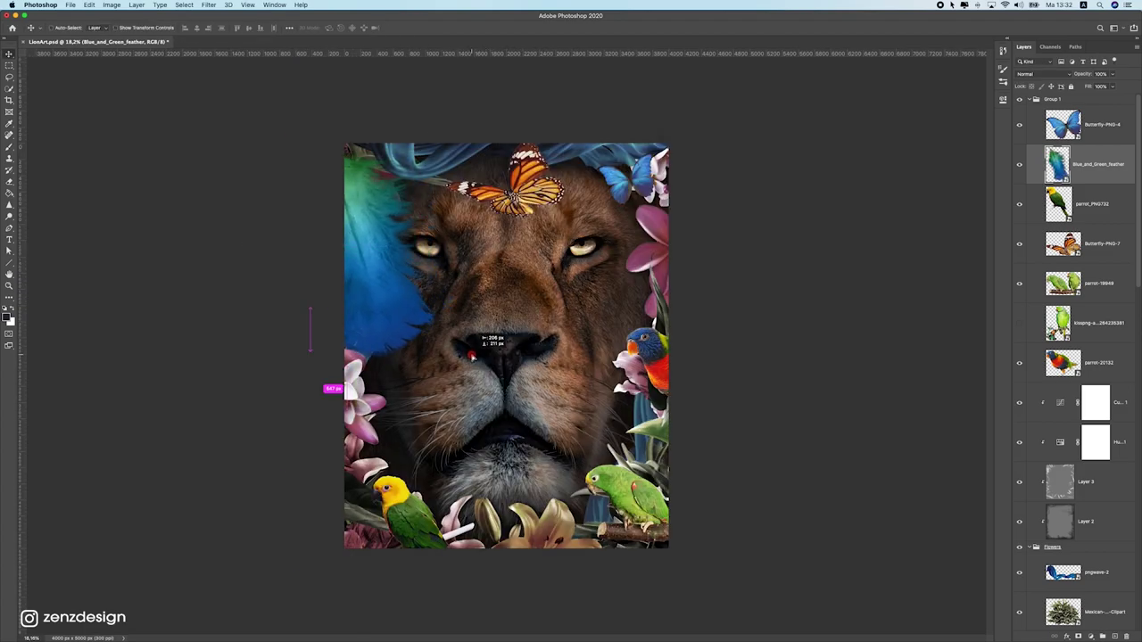
# Scale the orange butterfly down and reposition it on the lion's forehead between the eyes
pyautogui.moveTo(546, 170); pyautogui.dragTo(561, 247)
pyautogui.press('super+t')
pyautogui.press('Return')
pyautogui.moveTo(530, 293); pyautogui.dragTo(549, 218)
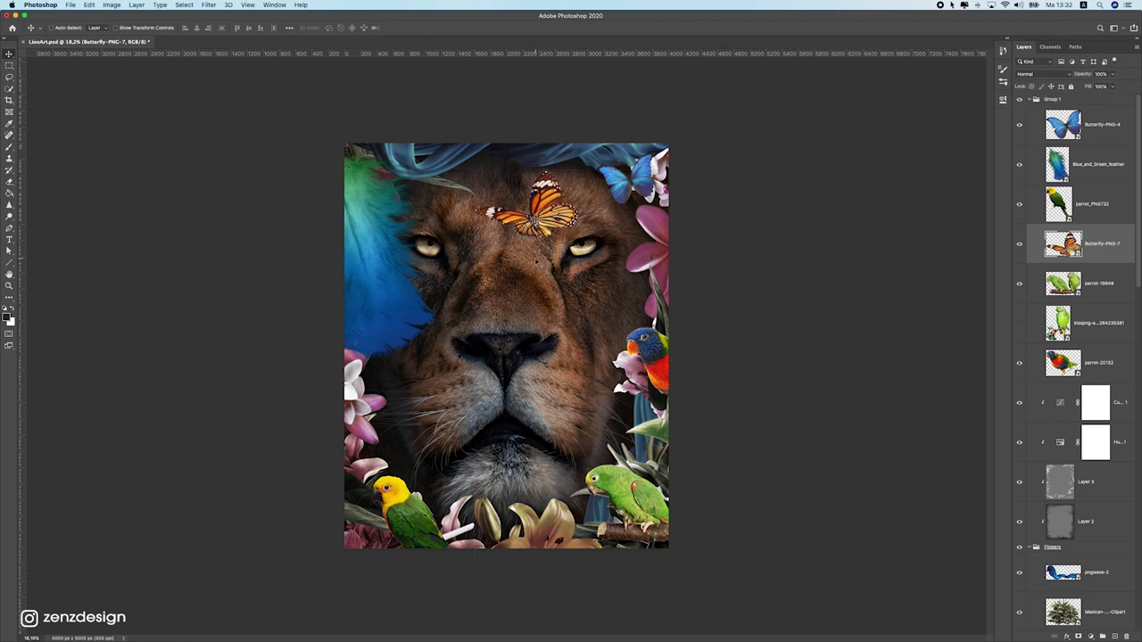
# Move the blue butterfly down to just above the lorikeet, then enlarge and rotate it
pyautogui.scroll(-3, 551, 223)
pyautogui.scroll(6, 551, 223)
pyautogui.scroll(-5, 551, 229)
pyautogui.moveTo(646, 177); pyautogui.dragTo(637, 281)
pyautogui.hotkey('ctrl', 't')
pyautogui.press('Return')
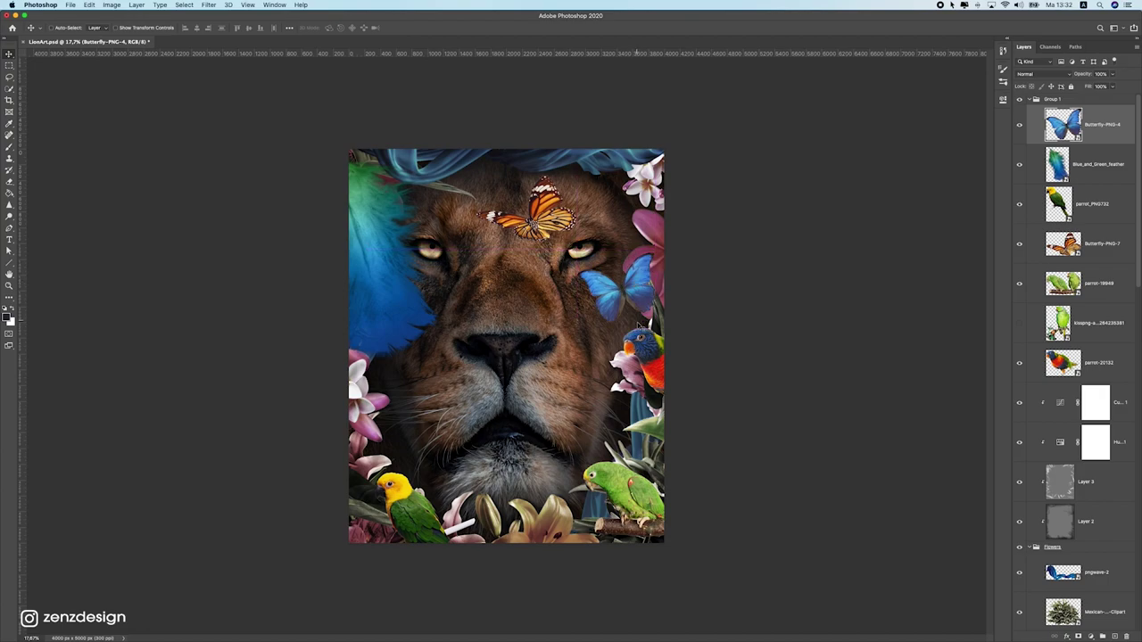
# Resize and rotate the lorikeet and move it further into the frame below the blue butterfly
pyautogui.keyDown('ctrl'); pyautogui.click(638, 323); pyautogui.keyUp('ctrl')
pyautogui.hotkey('ctrl', 't')
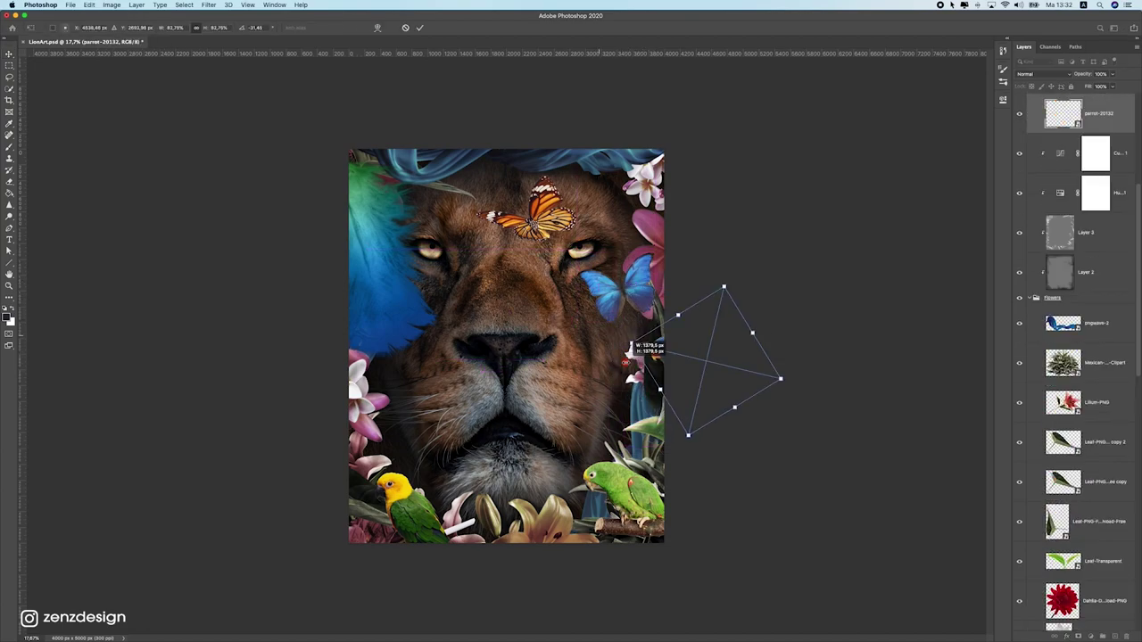
pyautogui.moveTo(664, 359); pyautogui.dragTo(660, 364)
pyautogui.moveTo(595, 341); pyautogui.dragTo(617, 346)
pyautogui.moveTo(665, 351); pyautogui.dragTo(636, 344)
pyautogui.press('Return')
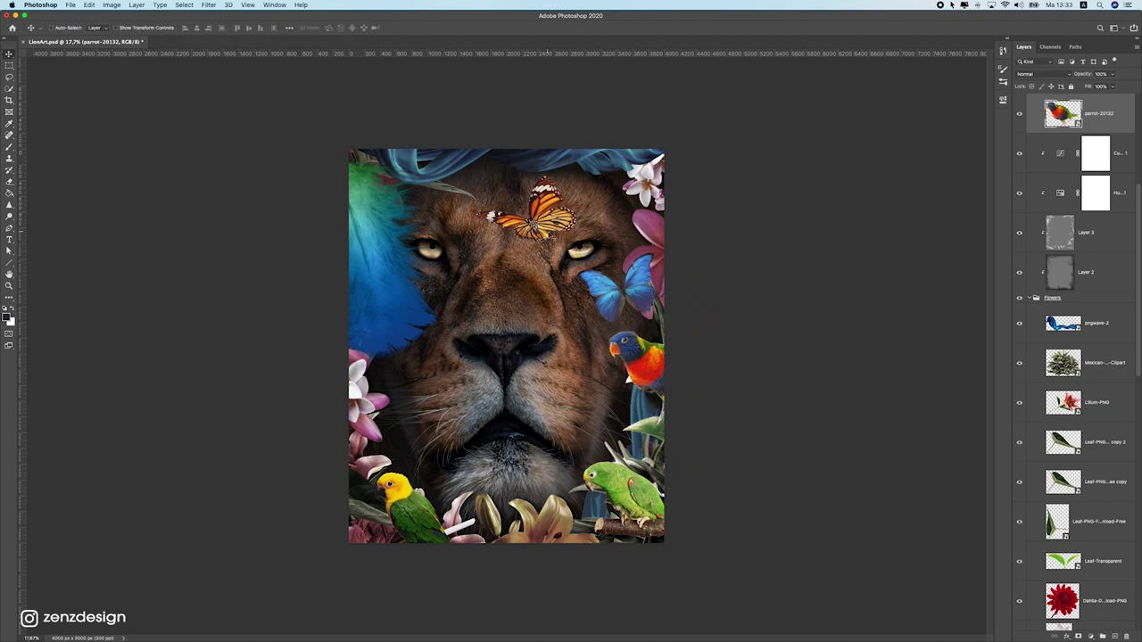
# Scale down the orange butterfly on the lion's forehead
pyautogui.keyDown('super'); pyautogui.click(545, 238); pyautogui.keyUp('super')
pyautogui.press('super+t')
pyautogui.moveTo(578, 244); pyautogui.dragTo(563, 225)
pyautogui.press('Return')
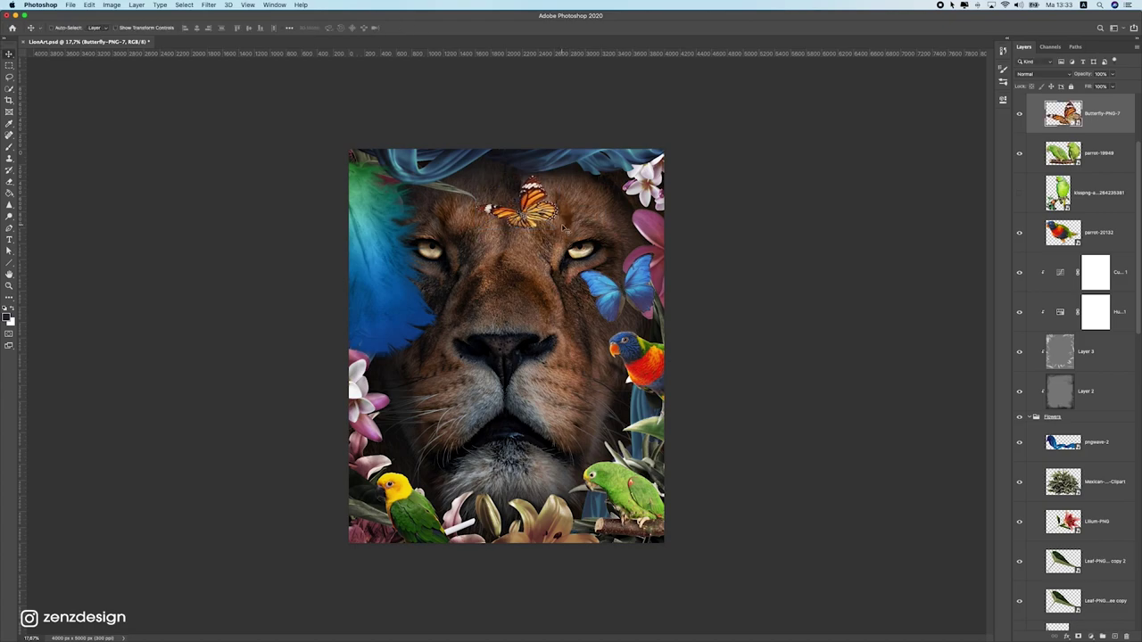
# Resize the pair of green parrots and move both inside the lower-right corner, then raise the yellow-headed parrot slightly
pyautogui.keyDown('ctrl'); pyautogui.click(625, 491); pyautogui.keyUp('ctrl')
pyautogui.hotkey('ctrl', 't')
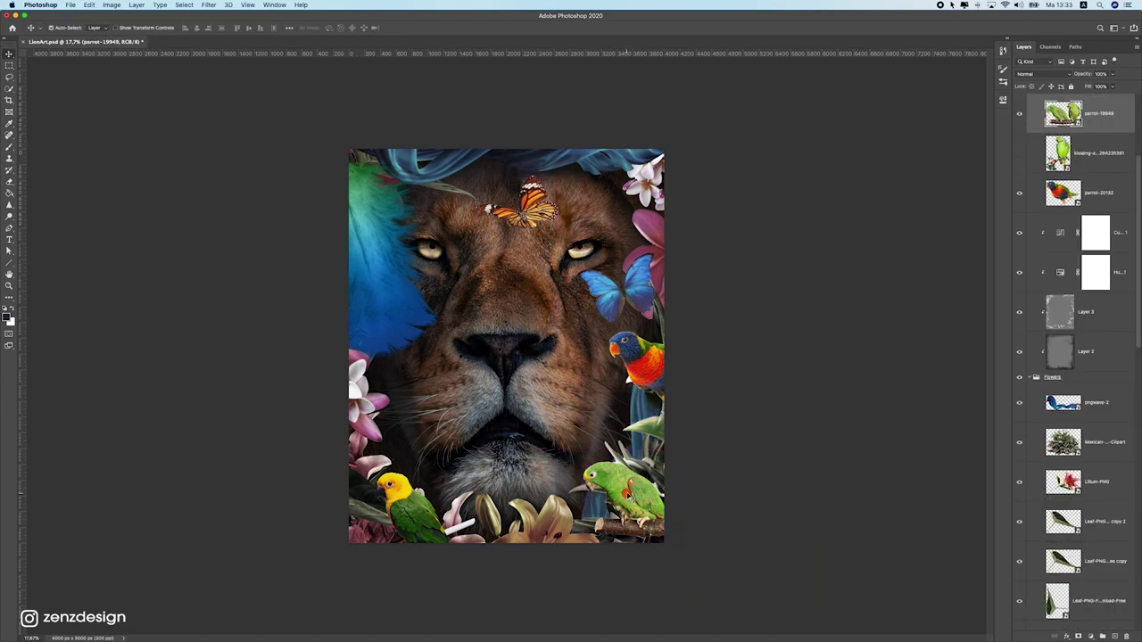
pyautogui.moveTo(584, 450); pyautogui.dragTo(607, 467)
pyautogui.press('Return')
pyautogui.moveTo(665, 500); pyautogui.dragTo(627, 487)
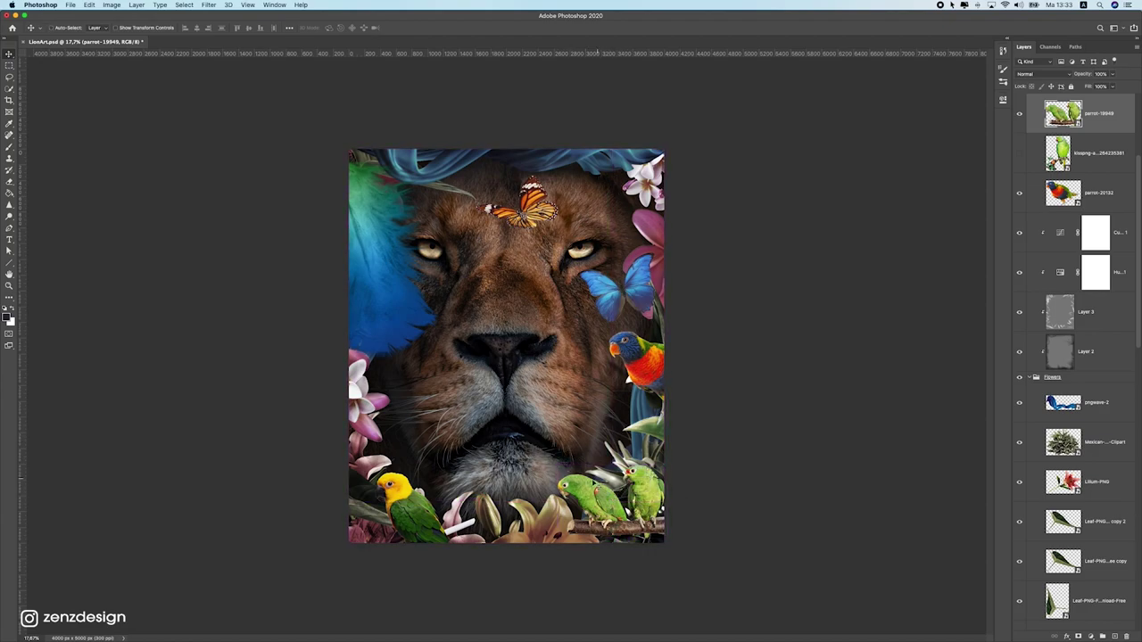
pyautogui.hotkey('ctrl', 't')
pyautogui.moveTo(555, 466); pyautogui.dragTo(539, 454)
pyautogui.press('Return')
pyautogui.moveTo(424, 495); pyautogui.dragTo(427, 467)
# Duplicate the feather, rotate the copy, and position it along the artwork's top edge above the white flower
pyautogui.click(382, 307)
pyautogui.moveTo(381, 309); pyautogui.dragTo(650, 241)
pyautogui.press('super+z')
pyautogui.moveTo(419, 286); pyautogui.dragTo(646, 216)
pyautogui.press('super+t')
pyautogui.moveTo(759, 273); pyautogui.dragTo(563, 299)
pyautogui.press('Return')
pyautogui.moveTo(679, 242); pyautogui.dragTo(626, 184)
pyautogui.scroll(-2, 548, 308)
pyautogui.scroll(4, 547, 308)
pyautogui.moveTo(589, 260)
pyautogui.mouseDown()
pyautogui.moveTo(616, 241)
pyautogui.moveTo(609, 266)
pyautogui.mouseUp()
# Rotate the original feather on the artwork's left edge and reposition it
pyautogui.scroll(-10, 607, 266)
pyautogui.scroll(10, 599, 273)
pyautogui.moveTo(399, 301); pyautogui.dragTo(363, 346)
pyautogui.press('super+t')
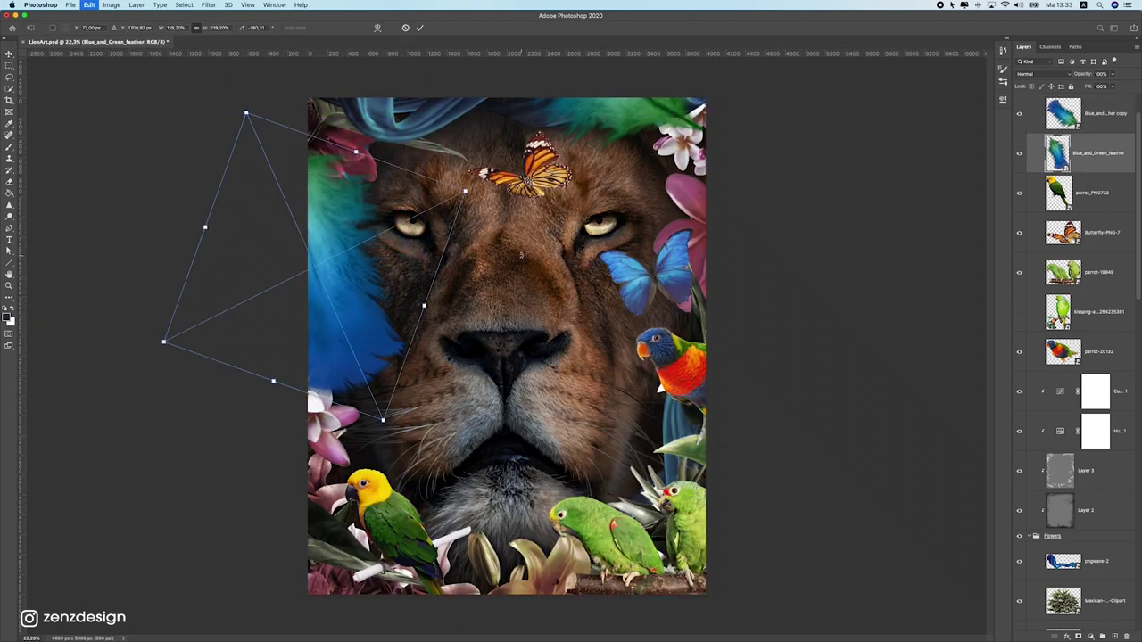
pyautogui.moveTo(521, 255); pyautogui.dragTo(486, 342)
pyautogui.press('Return')
pyautogui.moveTo(368, 256)
pyautogui.mouseDown()
pyautogui.moveTo(388, 213)
pyautogui.moveTo(382, 243)
pyautogui.mouseUp()
pyautogui.scroll(-3, 464, 283)
# Rotate the original feather so its green tip points up toward the lion's eye, and position it on the left edge beside the muzzle
pyautogui.moveTo(400, 295); pyautogui.dragTo(391, 305)
pyautogui.press('super+t')
pyautogui.moveTo(461, 313); pyautogui.dragTo(412, 357)
pyautogui.press('Return')
pyautogui.moveTo(434, 232); pyautogui.dragTo(464, 163)
pyautogui.scroll(-4, 507, 324)
pyautogui.scroll(4, 508, 324)
pyautogui.moveTo(443, 378); pyautogui.dragTo(406, 527)
pyautogui.moveTo(454, 453); pyautogui.dragTo(517, 386)
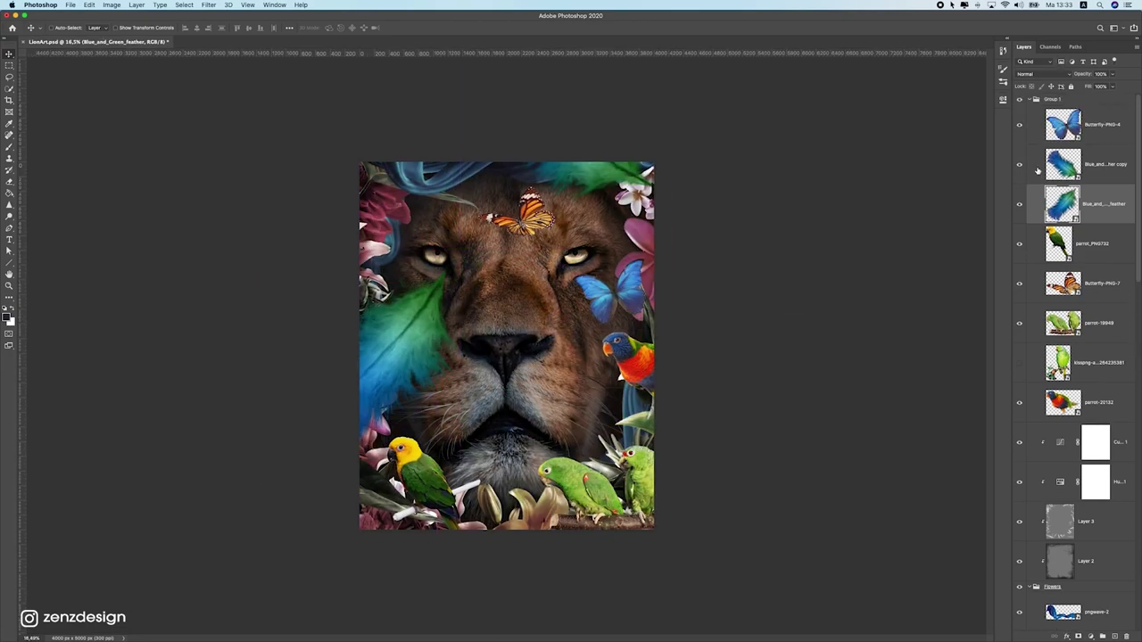
# Move the orange butterfly slightly further left on the lion's forehead
pyautogui.click(1122, 124)
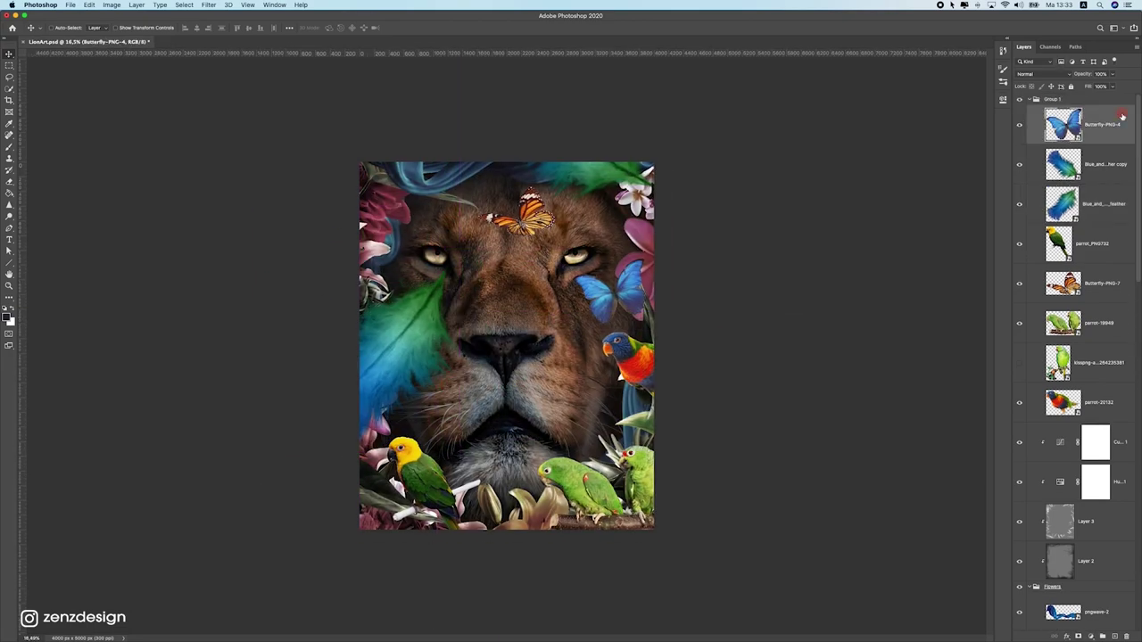
pyautogui.moveTo(536, 211)
pyautogui.mouseDown()
pyautogui.moveTo(521, 270)
pyautogui.moveTo(526, 206)
pyautogui.mouseUp()
pyautogui.scroll(-4, 493, 267)
pyautogui.scroll(3, 536, 354)
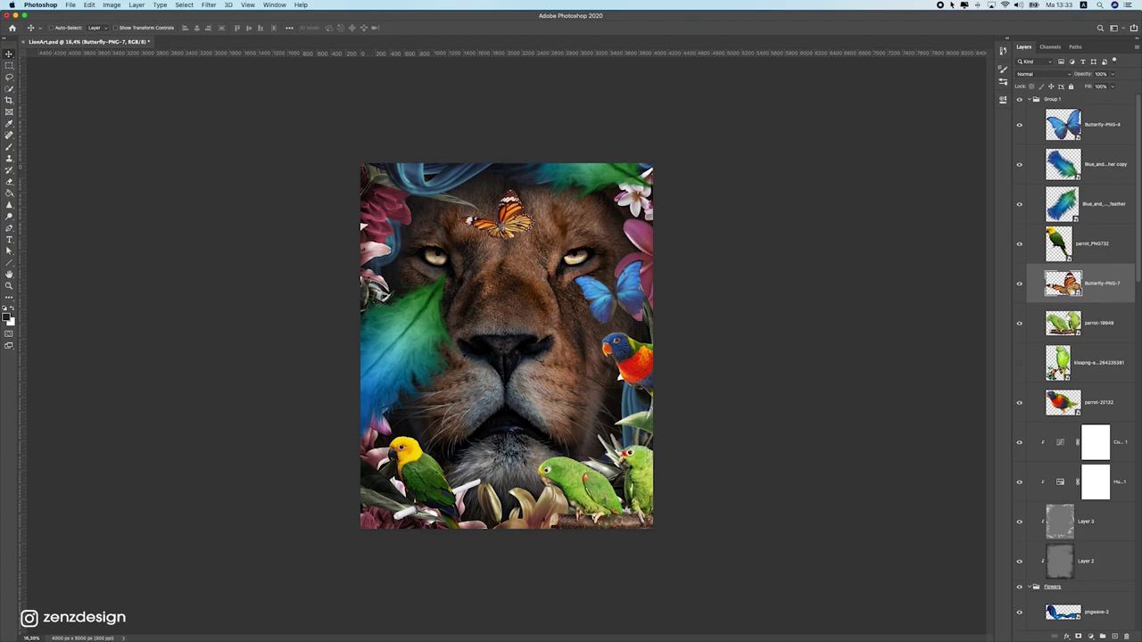
# Add a Hue/Saturation adjustment above Group 1, clip it to the group, and set Saturation to -30
pyautogui.click(1071, 100)
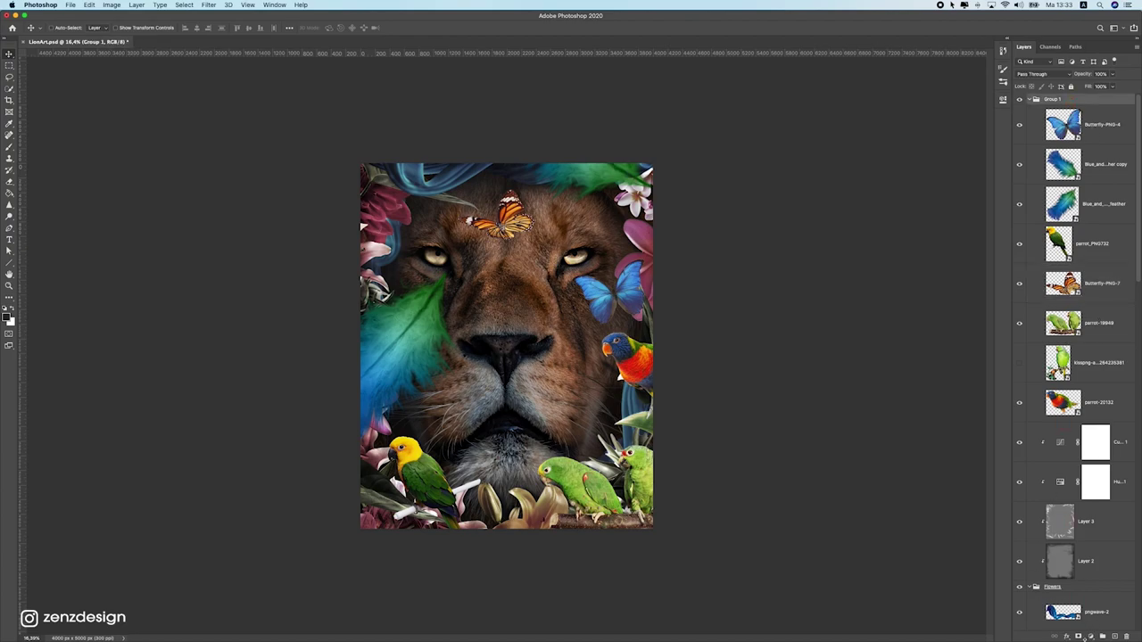
pyautogui.click(1091, 636)
pyautogui.click(1093, 537)
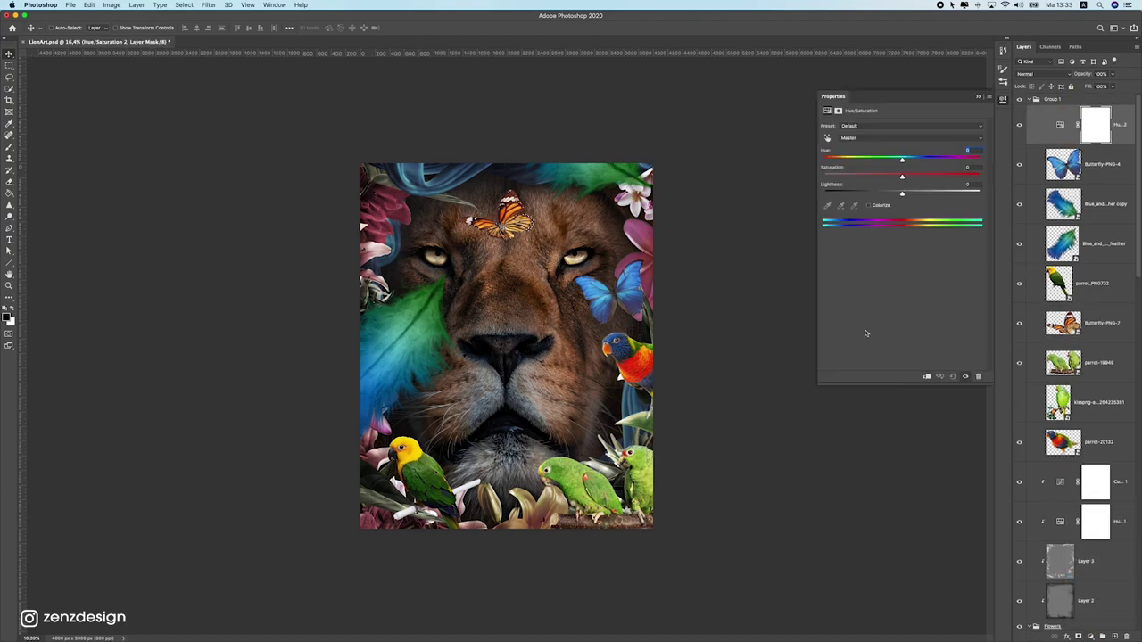
pyautogui.click(927, 377)
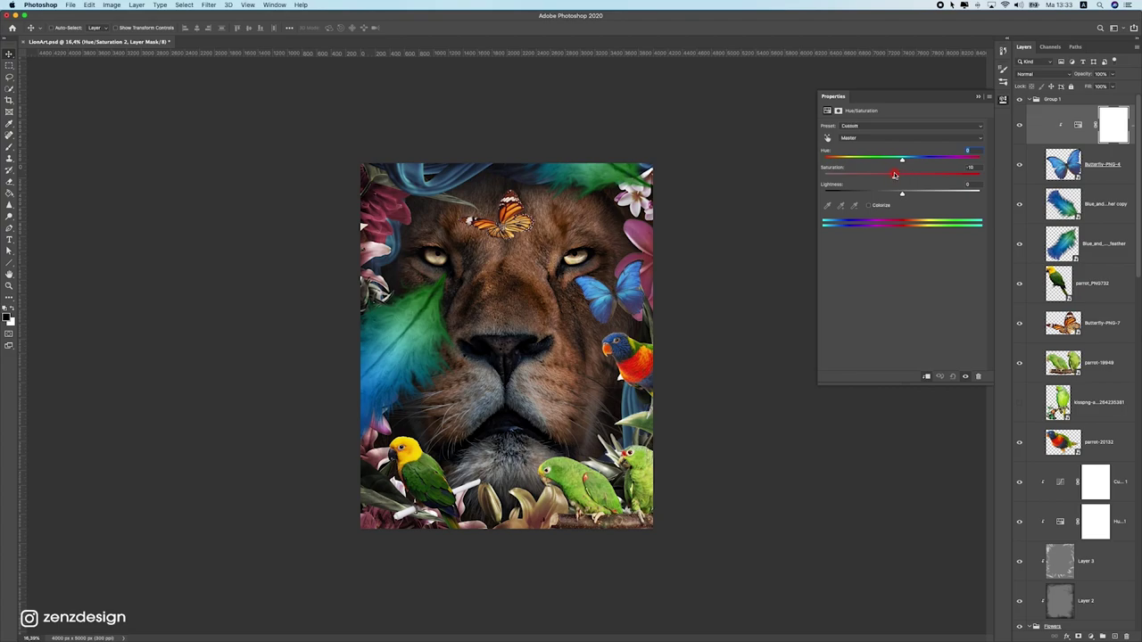
pyautogui.moveTo(1084, 115); pyautogui.dragTo(1081, 93)
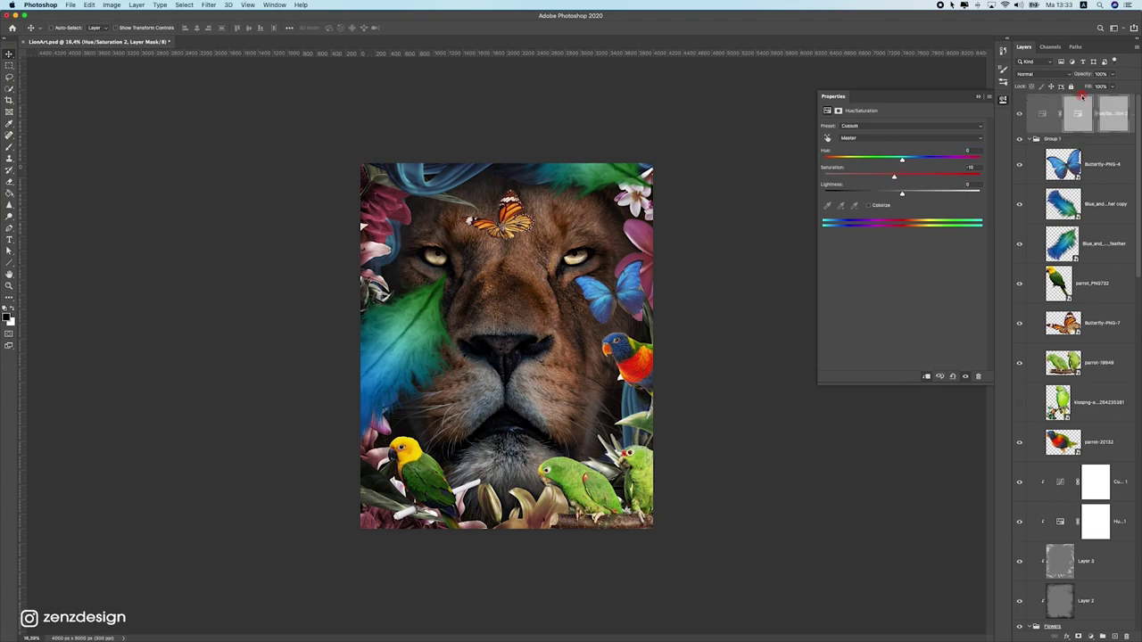
pyautogui.click(922, 377)
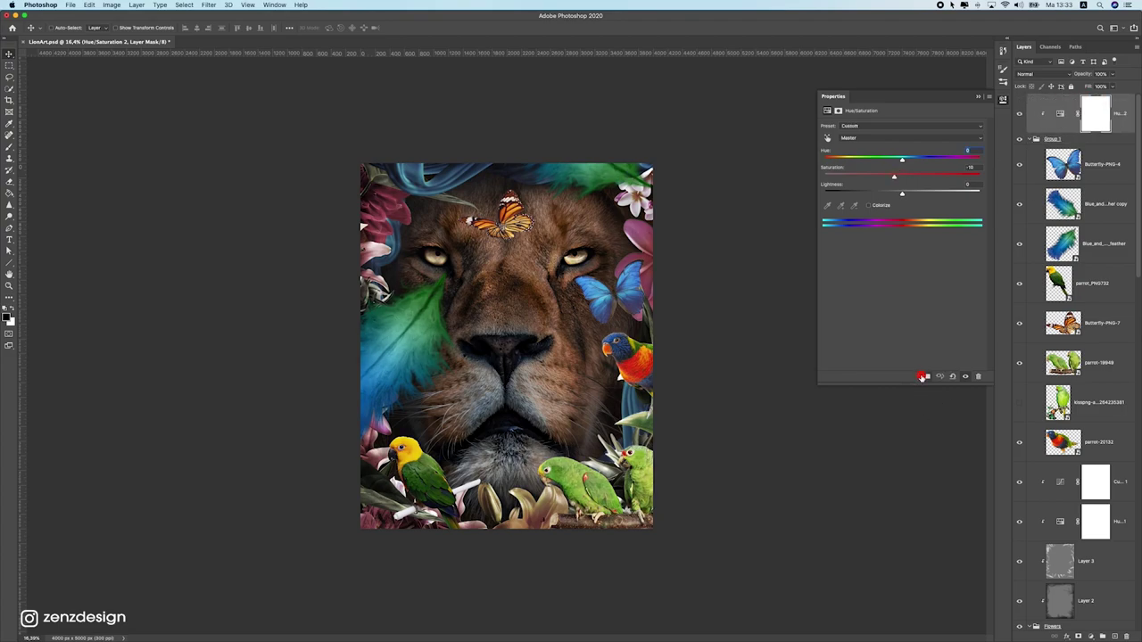
pyautogui.moveTo(894, 175); pyautogui.dragTo(872, 185)
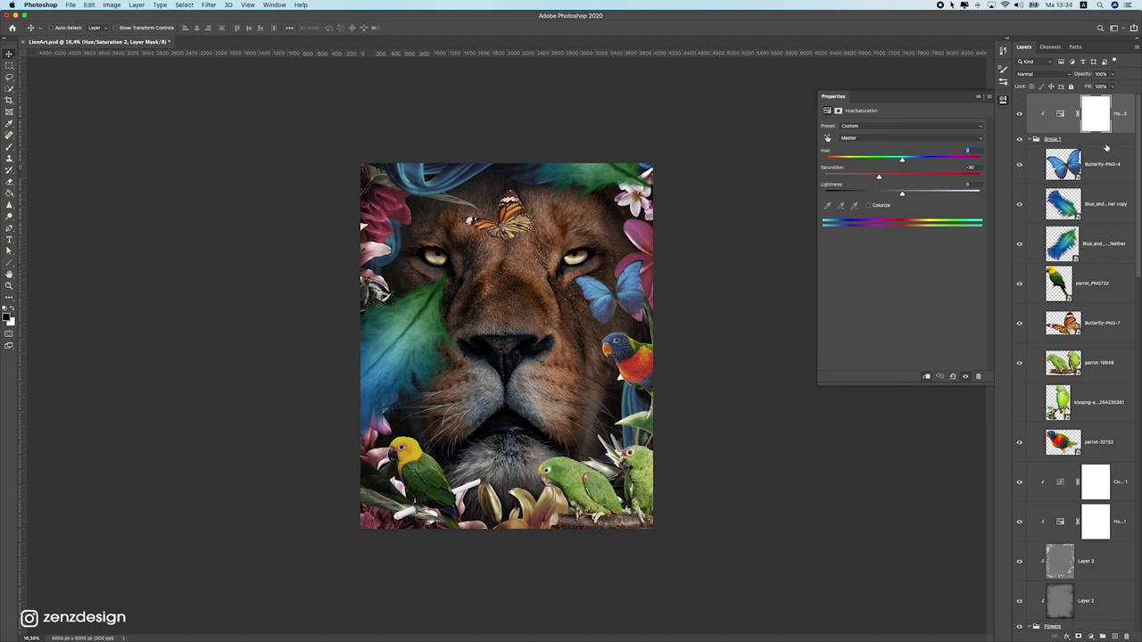
# Add a Curves adjustment clipped to Group 1, lowering the midtones to input 120, output 98 and pulling the white point slightly inward
pyautogui.click(1090, 636)
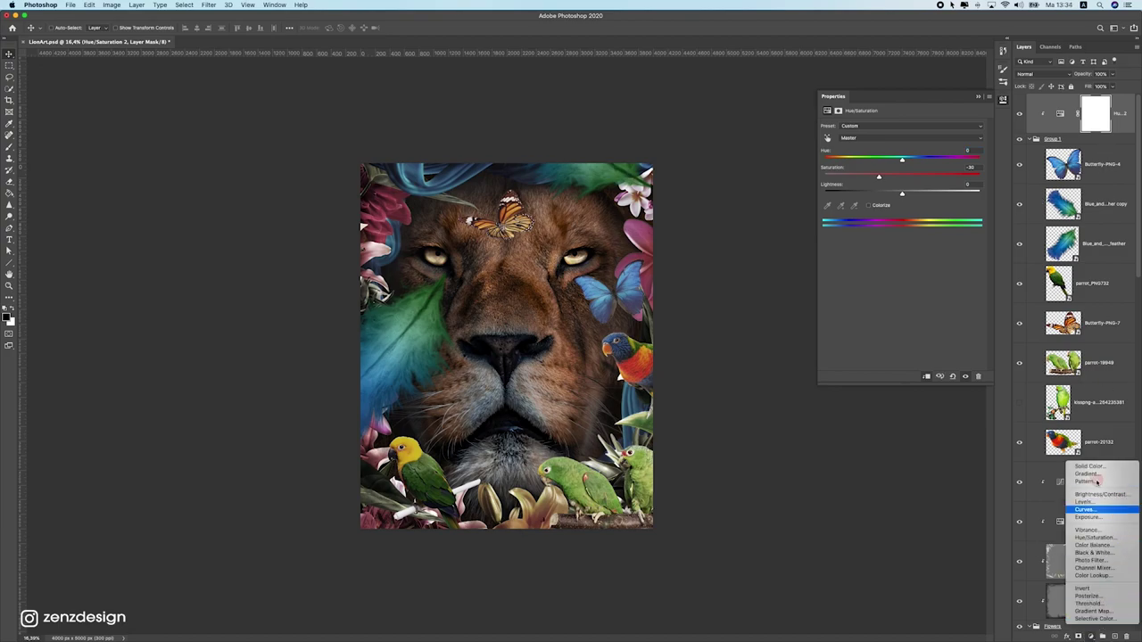
pyautogui.click(1102, 506)
pyautogui.click(929, 376)
pyautogui.moveTo(905, 212); pyautogui.dragTo(913, 217)
pyautogui.moveTo(966, 150)
pyautogui.mouseDown()
pyautogui.moveTo(941, 140)
pyautogui.moveTo(981, 141)
pyautogui.moveTo(948, 140)
pyautogui.moveTo(959, 145)
pyautogui.mouseUp()
pyautogui.moveTo(914, 217); pyautogui.dragTo(903, 217)
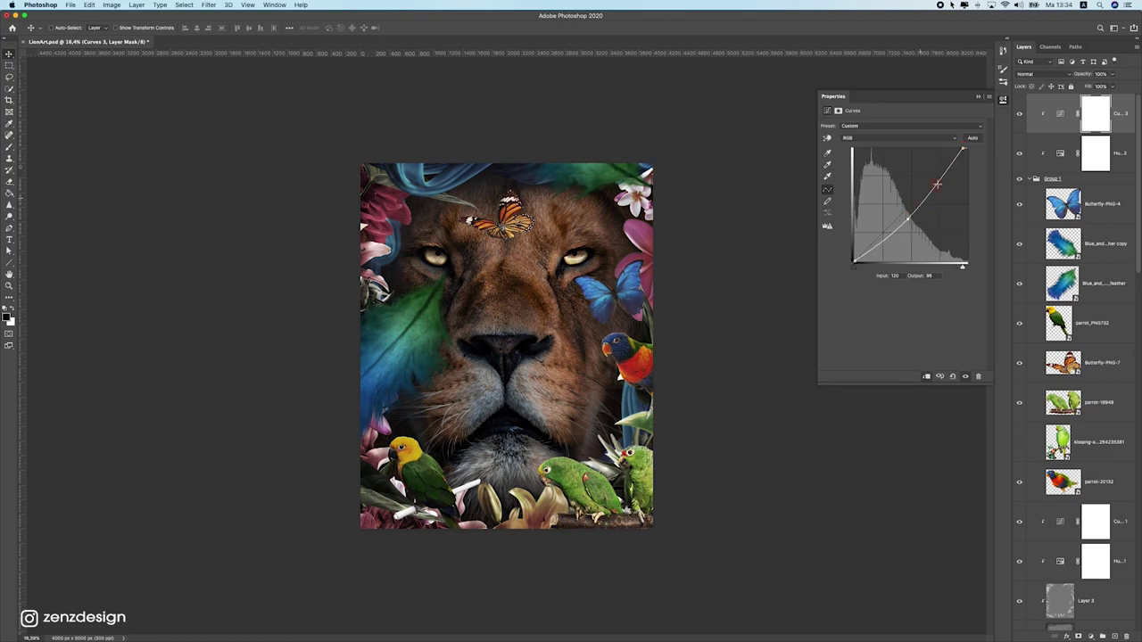
# Darken the shadows of Group 1's Curves at input 44, output 31, and set the workspace background around the canvas to black
pyautogui.moveTo(945, 177); pyautogui.dragTo(873, 244)
pyautogui.keyDown('super'); pyautogui.moveTo(711, 305); pyautogui.dragTo(515, 337); pyautogui.keyUp('super')
pyautogui.rightClick(724, 275)
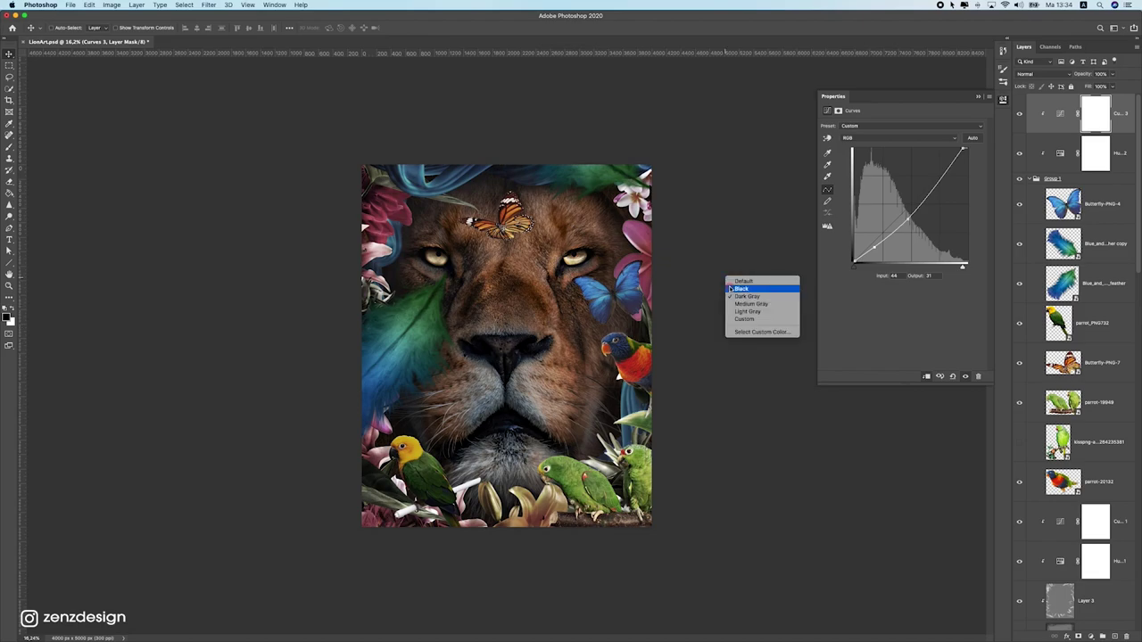
pyautogui.click(728, 287)
# Shrink the blue butterfly to about 539 px wide beneath the lion's right-hand eye, and move the large feather further toward the left edge
pyautogui.moveTo(634, 295); pyautogui.dragTo(610, 323)
pyautogui.scroll(-5, 637, 345)
pyautogui.scroll(6, 637, 344)
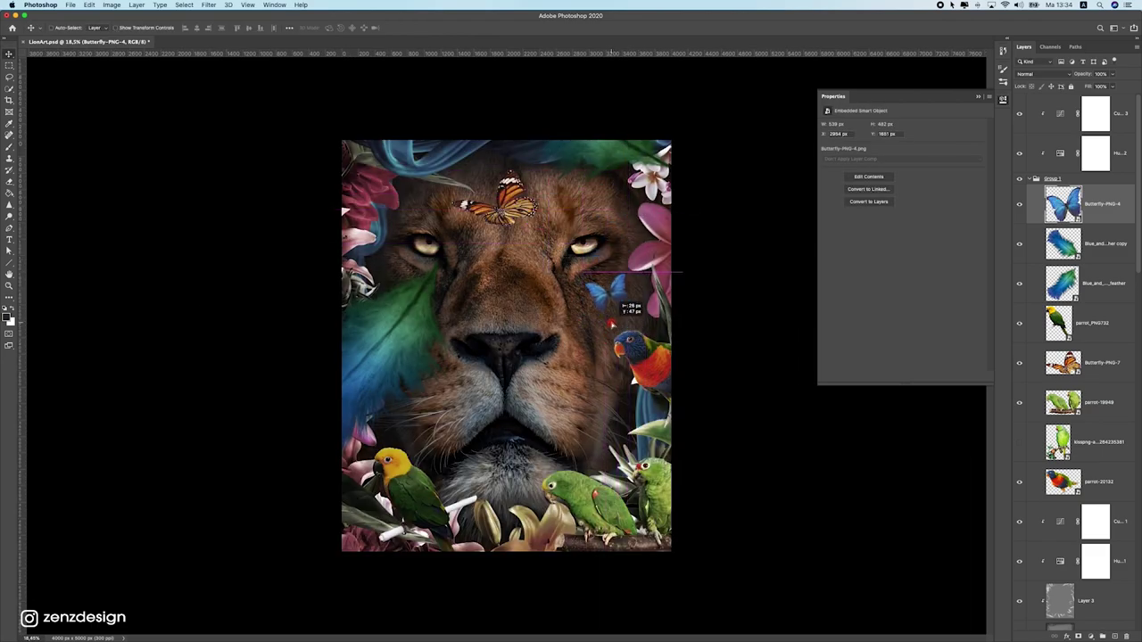
pyautogui.moveTo(376, 350); pyautogui.dragTo(349, 375)
pyautogui.scroll(-5, 474, 328)
pyautogui.scroll(5, 508, 288)
# Add a new empty layer directly above the Curves 1 adjustment, below all the birds, butterflies and feathers
pyautogui.keyDown('super'); pyautogui.click(528, 208); pyautogui.keyUp('super')
pyautogui.moveTo(510, 201)
pyautogui.mouseDown()
pyautogui.moveTo(491, 216)
pyautogui.moveTo(511, 202)
pyautogui.mouseUp()
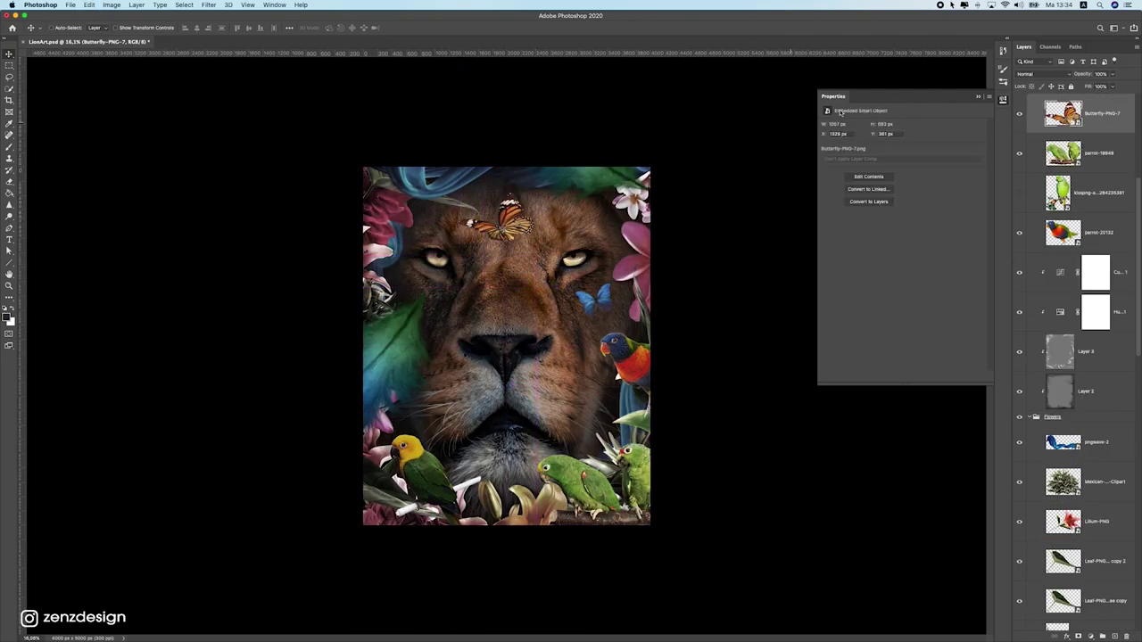
pyautogui.click(1100, 146)
pyautogui.click(1108, 248)
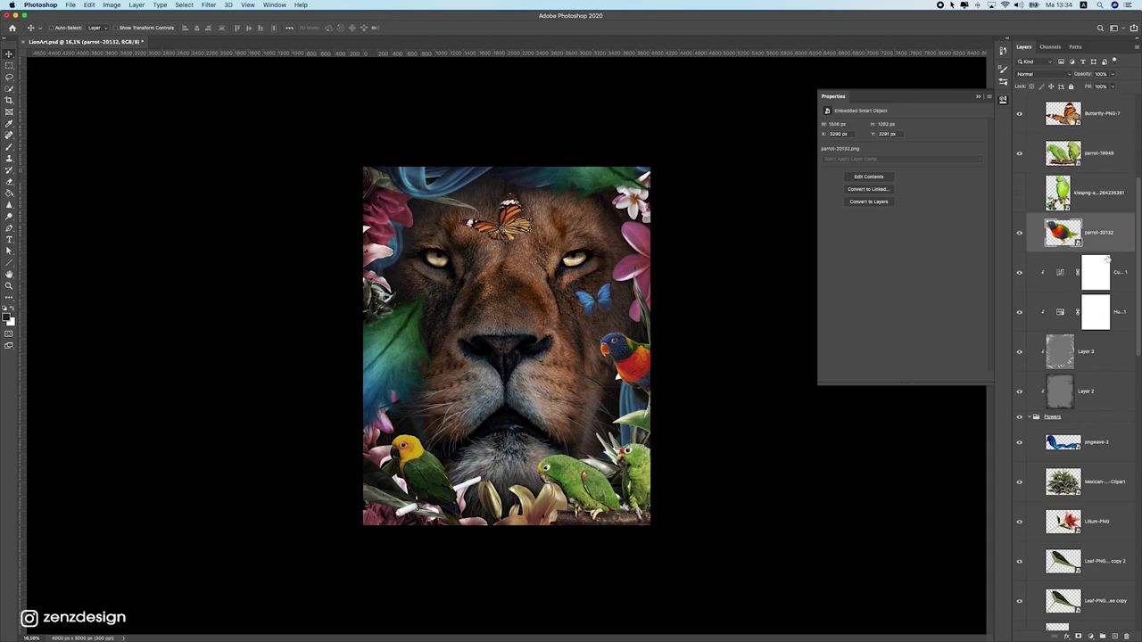
pyautogui.scroll(5, 1113, 402)
pyautogui.scroll(-1, 1115, 450)
pyautogui.click(1116, 471)
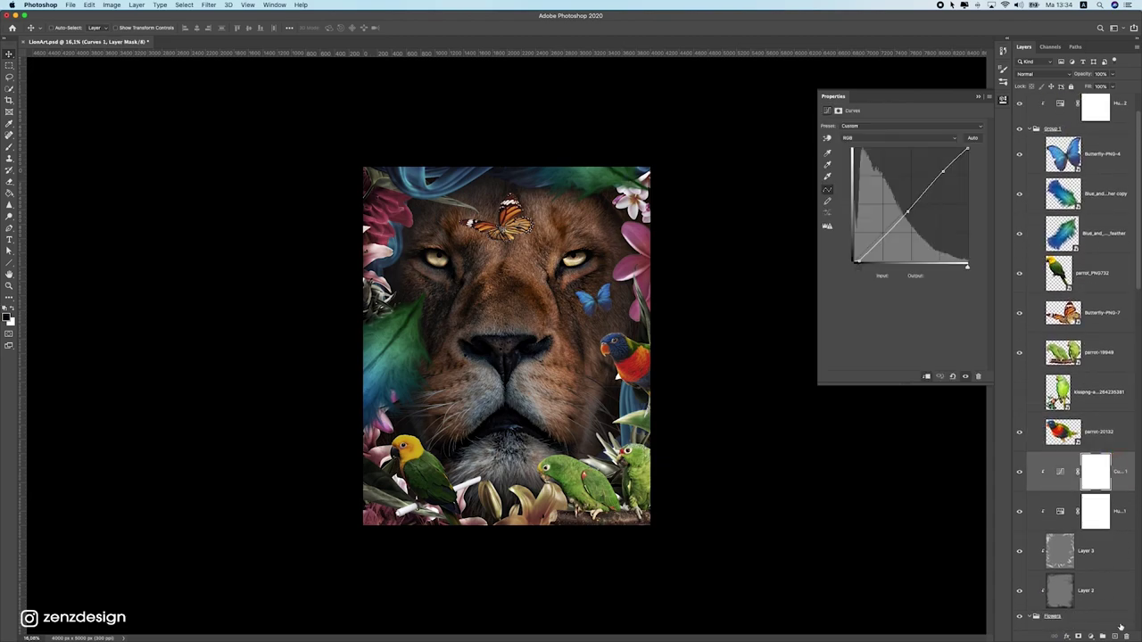
pyautogui.click(1118, 636)
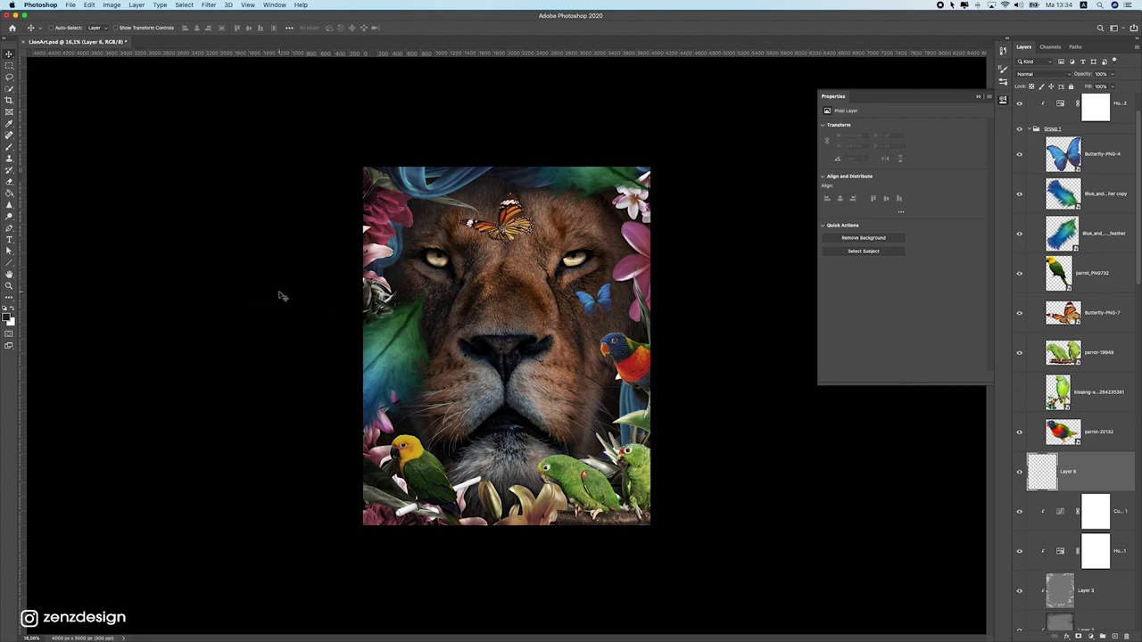
# With a soft black brush at 13% opacity and flow, paint a shadow on the lion's forehead beneath the orange butterfly
pyautogui.click(8, 149)
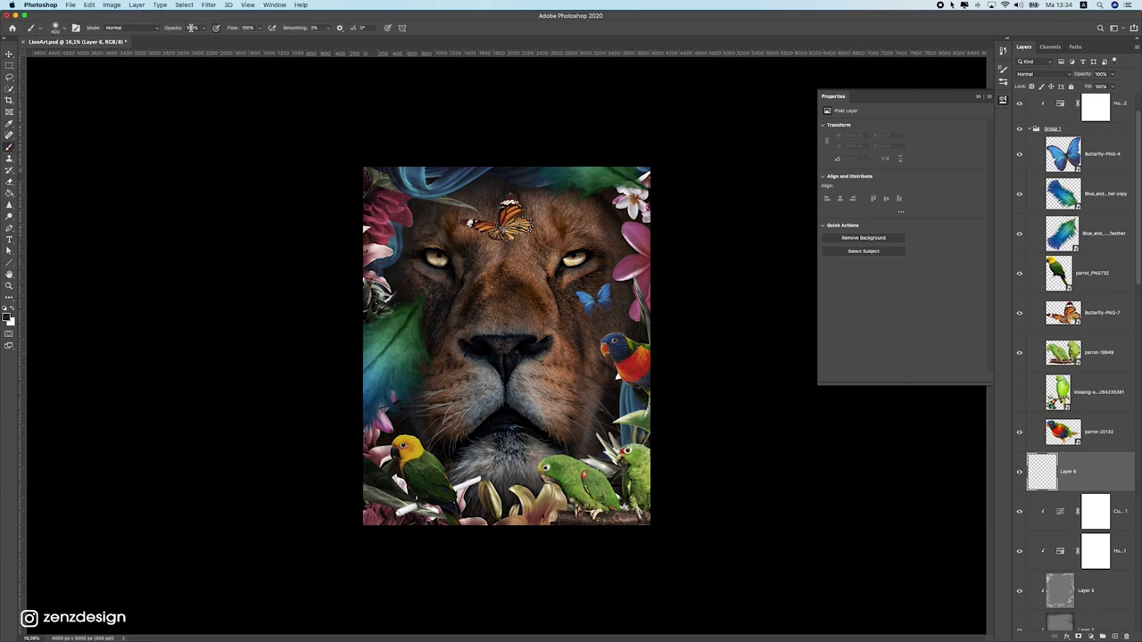
pyautogui.click(262, 28)
pyautogui.moveTo(518, 272); pyautogui.dragTo(499, 238)
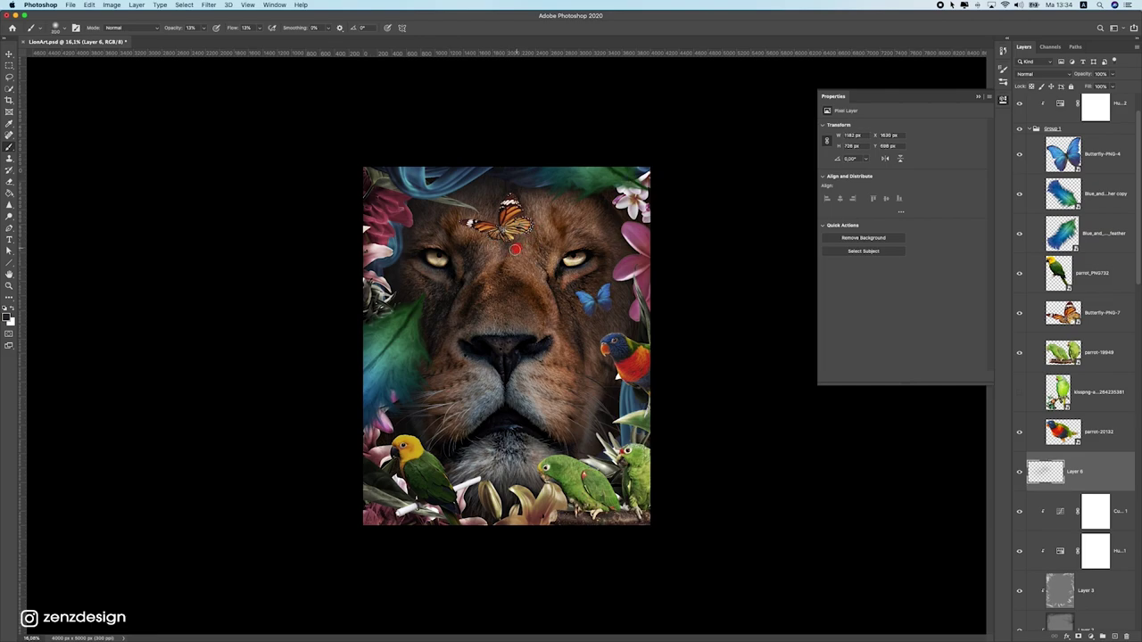
pyautogui.moveTo(537, 240); pyautogui.dragTo(503, 255)
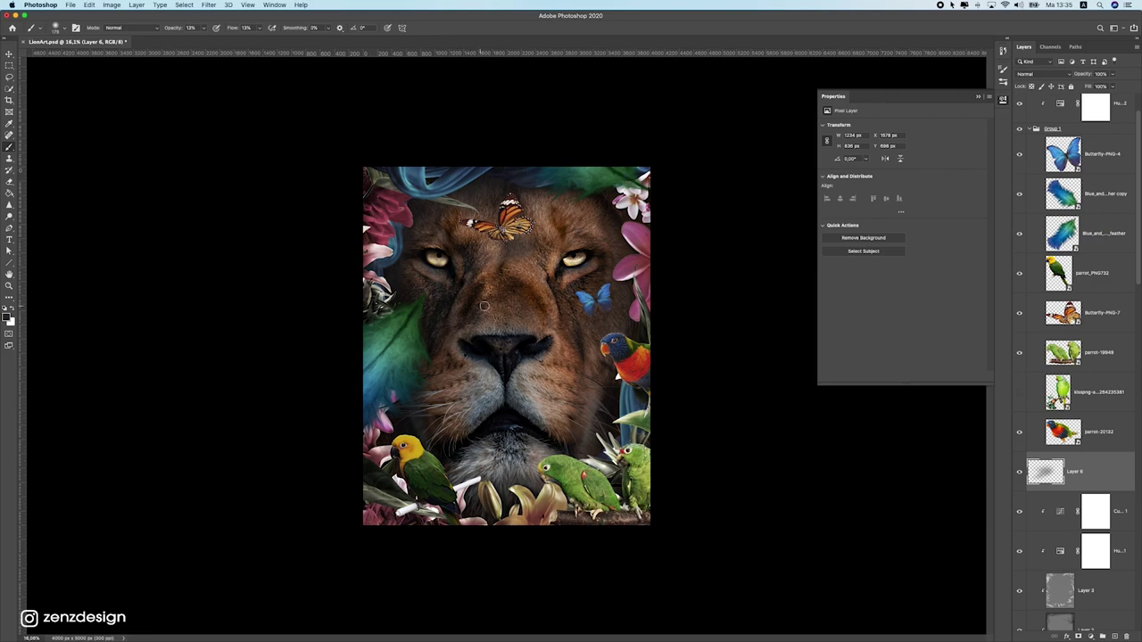
# Paint a soft shadow beneath the blue butterfly on the lion's cheek, using pure black (000000) as the brush color
pyautogui.moveTo(576, 321); pyautogui.dragTo(610, 305)
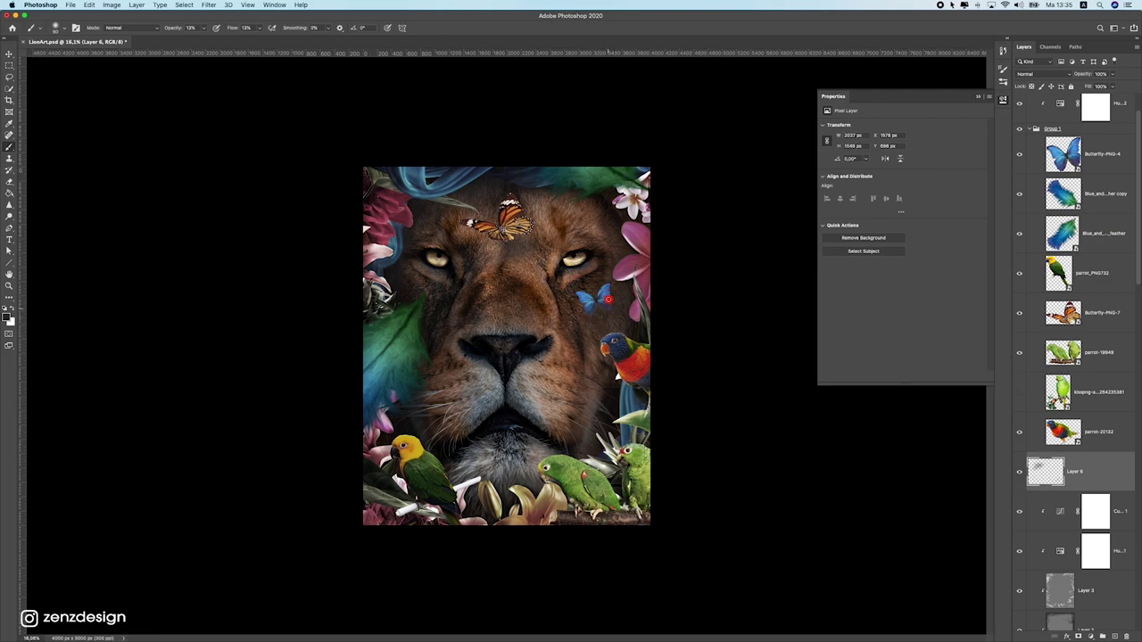
pyautogui.scroll(3, 612, 306)
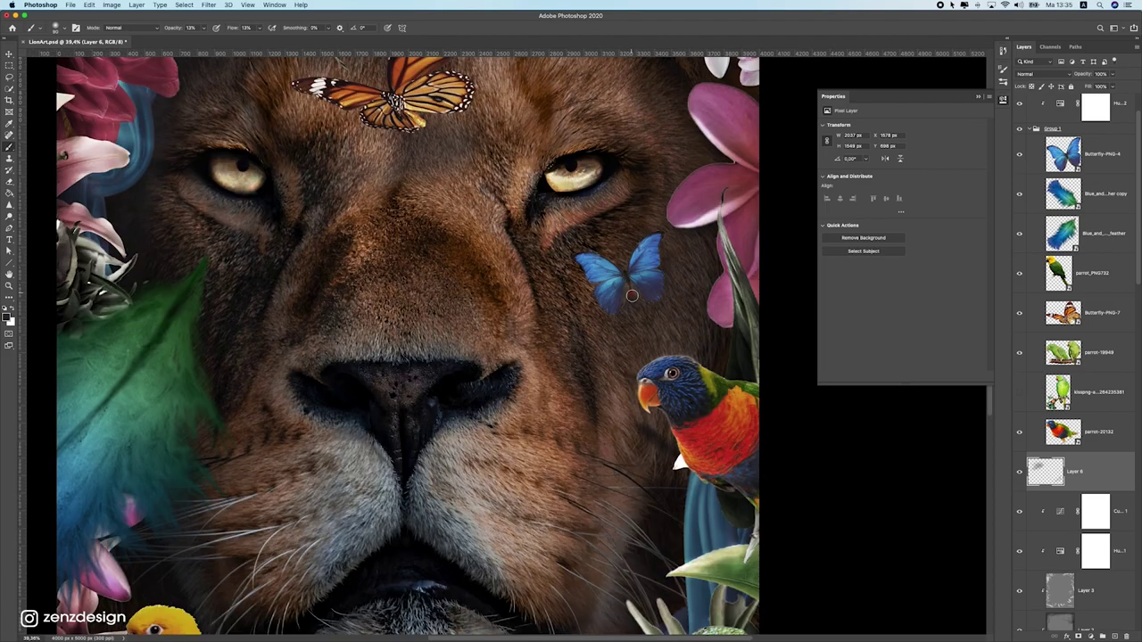
pyautogui.moveTo(647, 278)
pyautogui.mouseDown()
pyautogui.moveTo(624, 309)
pyautogui.moveTo(651, 261)
pyautogui.moveTo(649, 290)
pyautogui.mouseUp()
pyautogui.click(7, 319)
pyautogui.moveTo(769, 353); pyautogui.dragTo(716, 383)
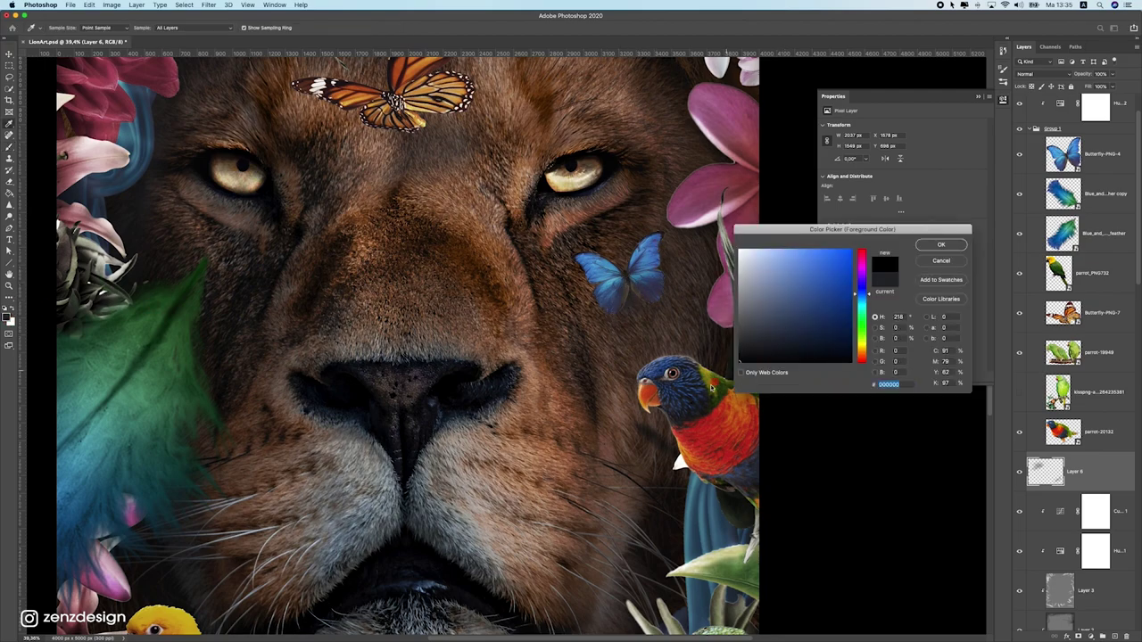
pyautogui.press('Return')
pyautogui.moveTo(622, 313); pyautogui.dragTo(659, 293)
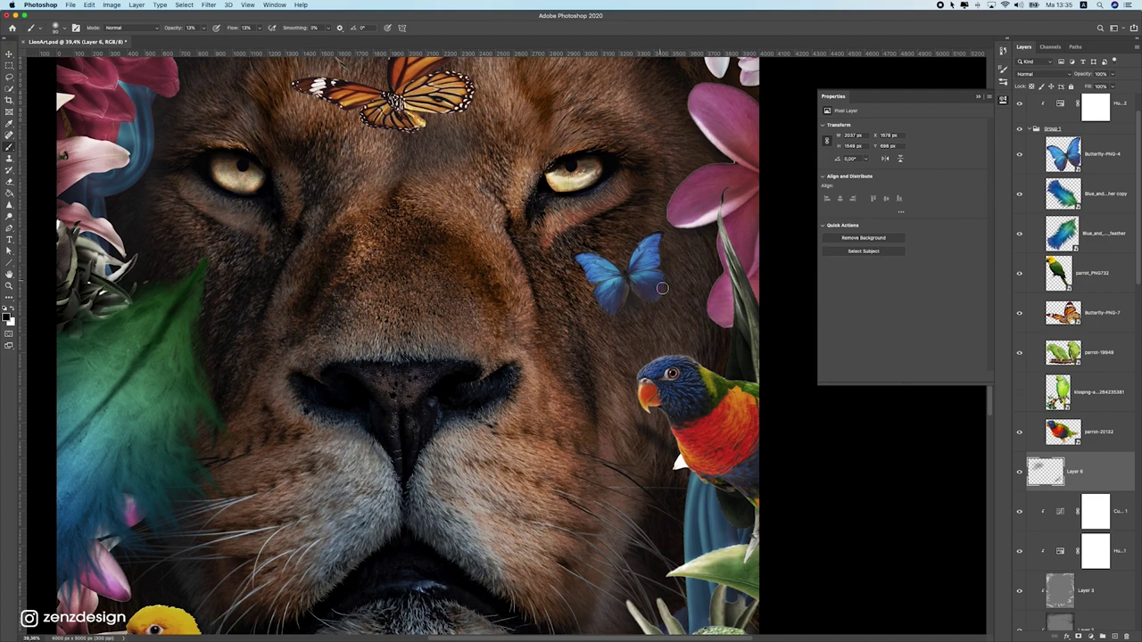
pyautogui.press('super+0')
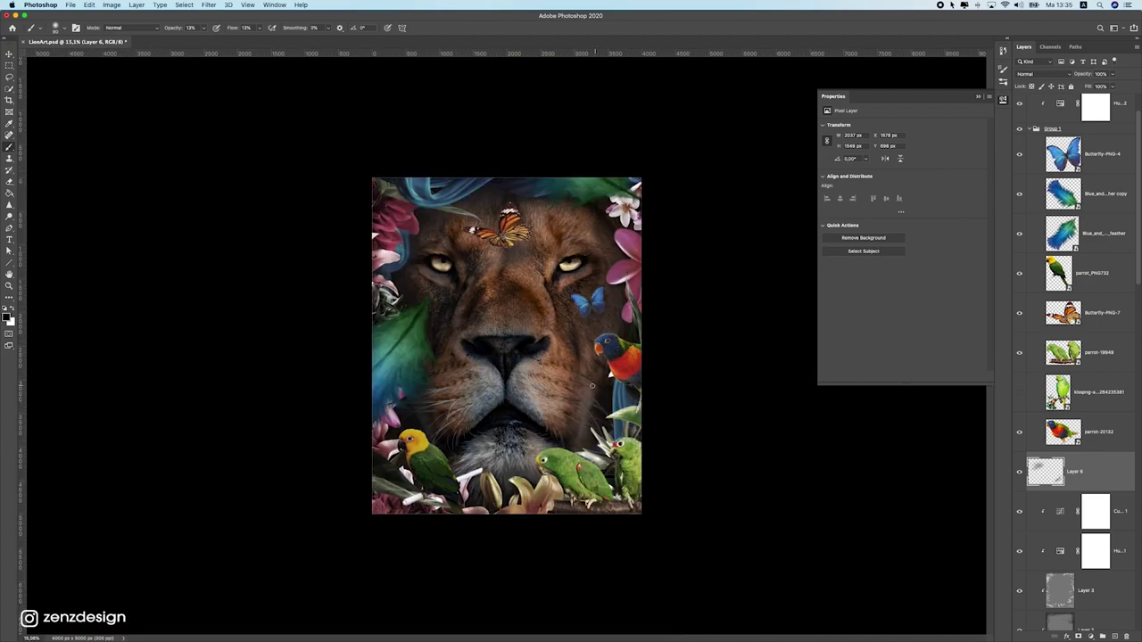
# Paint soft black shadows around the parrot on the right edge and, with a larger brush, along the feather's lower edge
pyautogui.moveTo(652, 400); pyautogui.dragTo(647, 386)
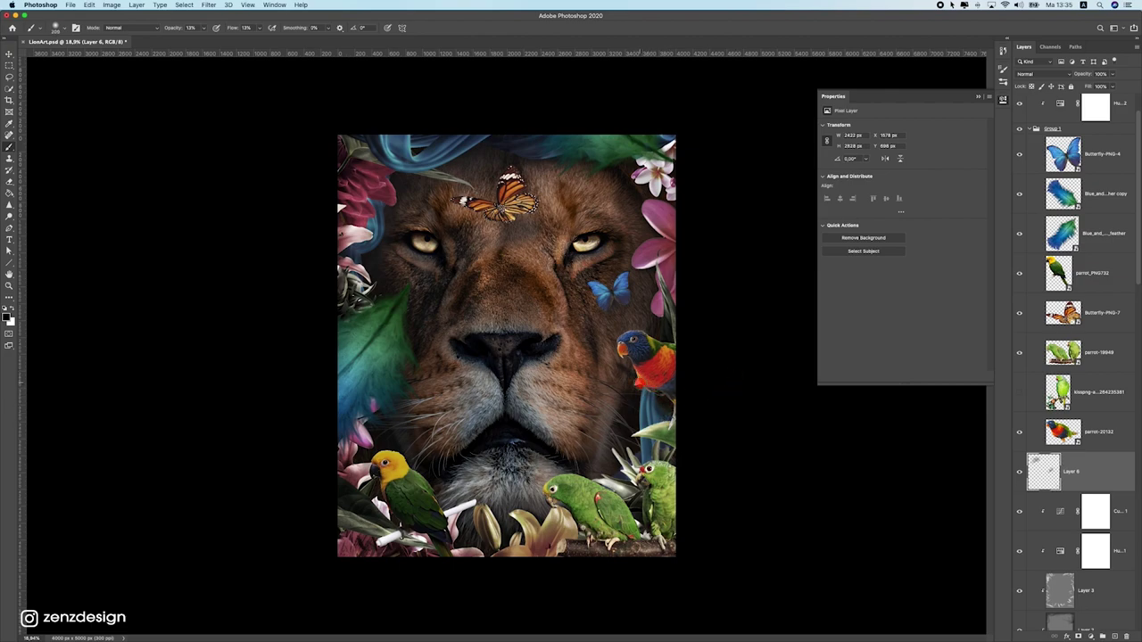
pyautogui.click(479, 215)
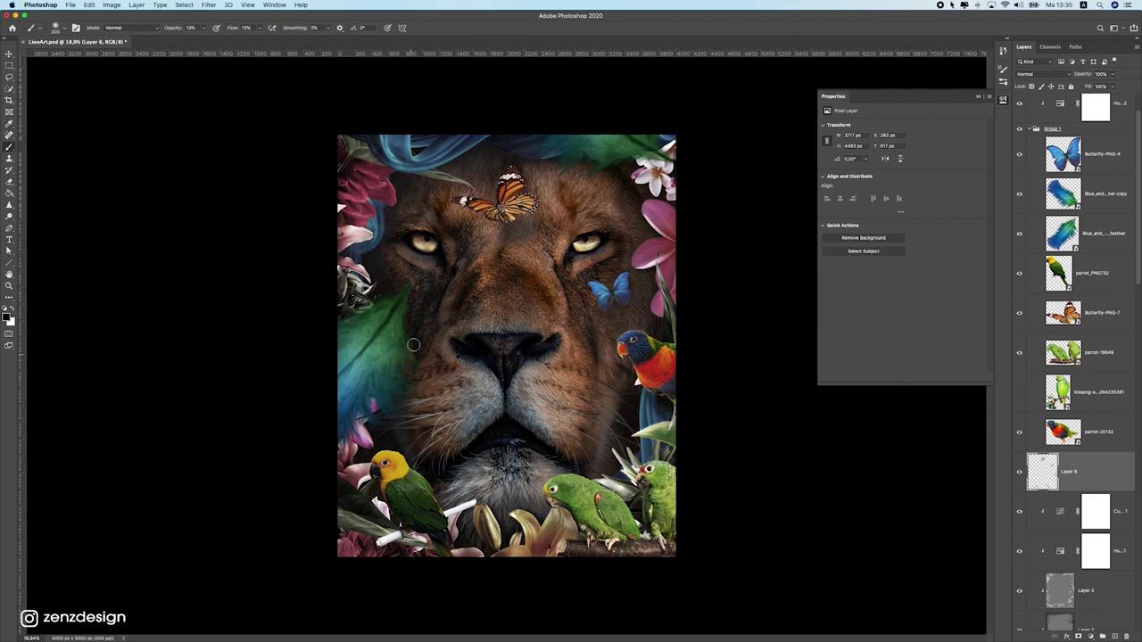
pyautogui.press(']')
pyautogui.press(']')
pyautogui.moveTo(418, 377); pyautogui.dragTo(366, 427)
# Duplicate the orange butterfly layer and turn the copy solid black with Hue/Saturation at Lightness -100
pyautogui.press('v')
pyautogui.click(461, 214)
pyautogui.moveTo(516, 187); pyautogui.dragTo(487, 204)
pyautogui.press('super+z')
pyautogui.hotkey('ctrl', 'j')
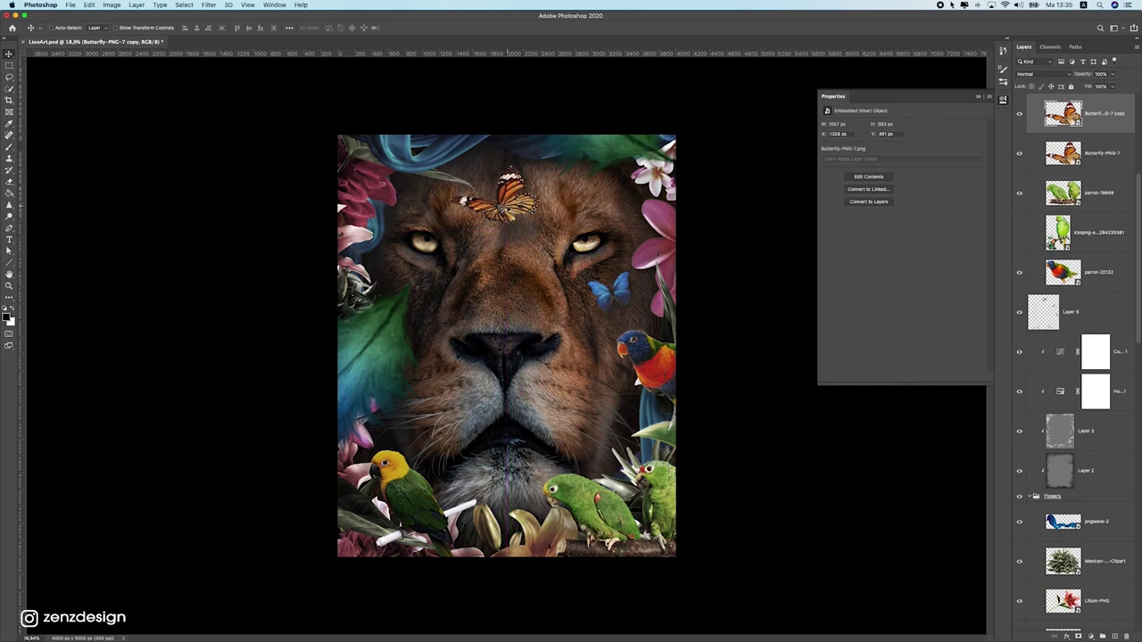
pyautogui.hotkey('ctrl', 'u')
pyautogui.moveTo(521, 168); pyautogui.dragTo(710, 116)
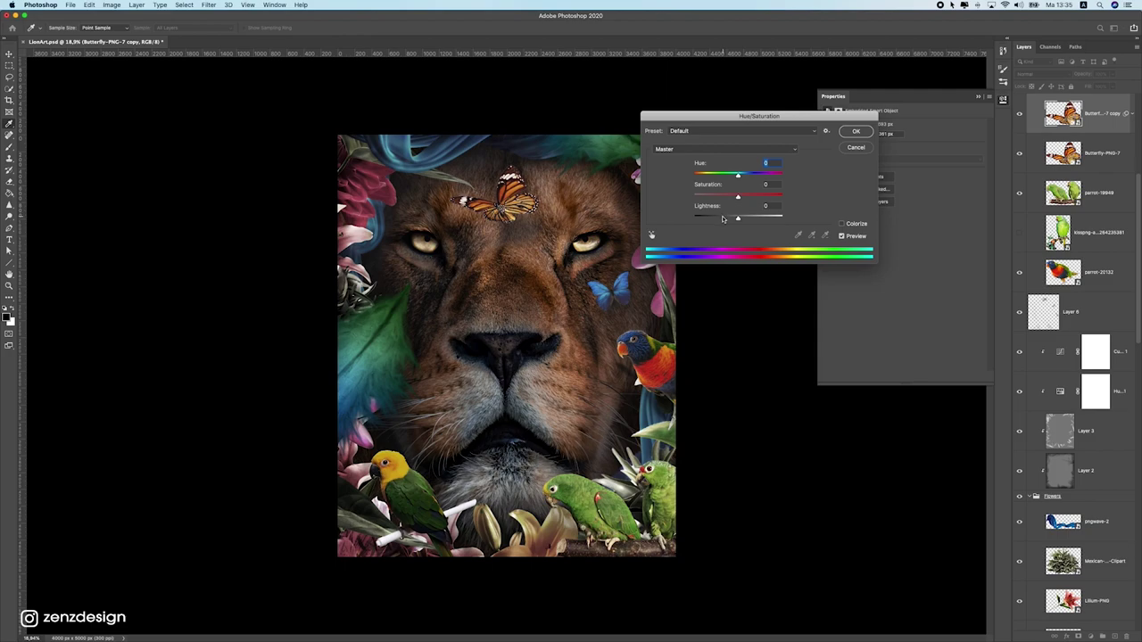
pyautogui.moveTo(737, 218); pyautogui.dragTo(645, 225)
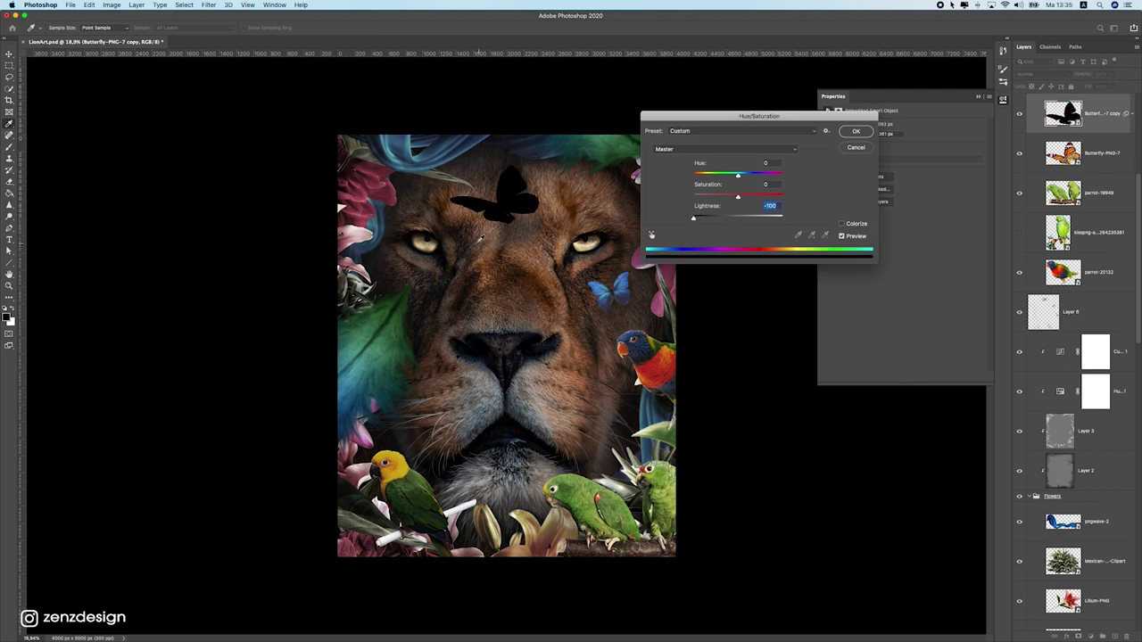
pyautogui.press('Return')
# Flip the black butterfly copy vertically below the original and place its layer beneath the orange butterfly layer
pyautogui.click(109, 5)
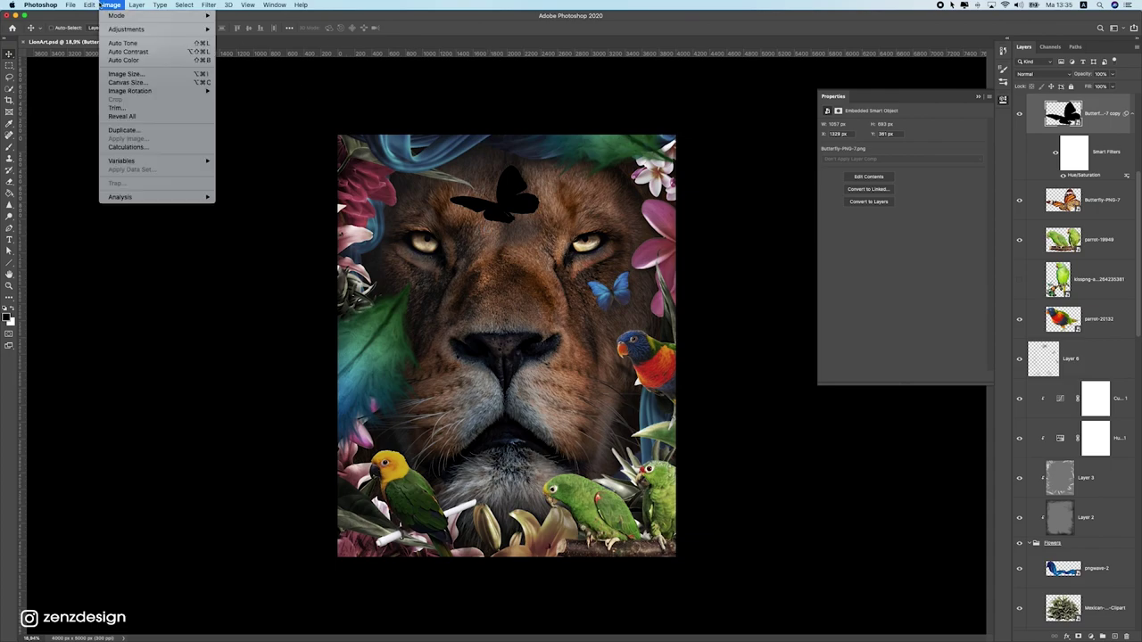
pyautogui.moveTo(93, 4)
pyautogui.moveTo(133, 212)
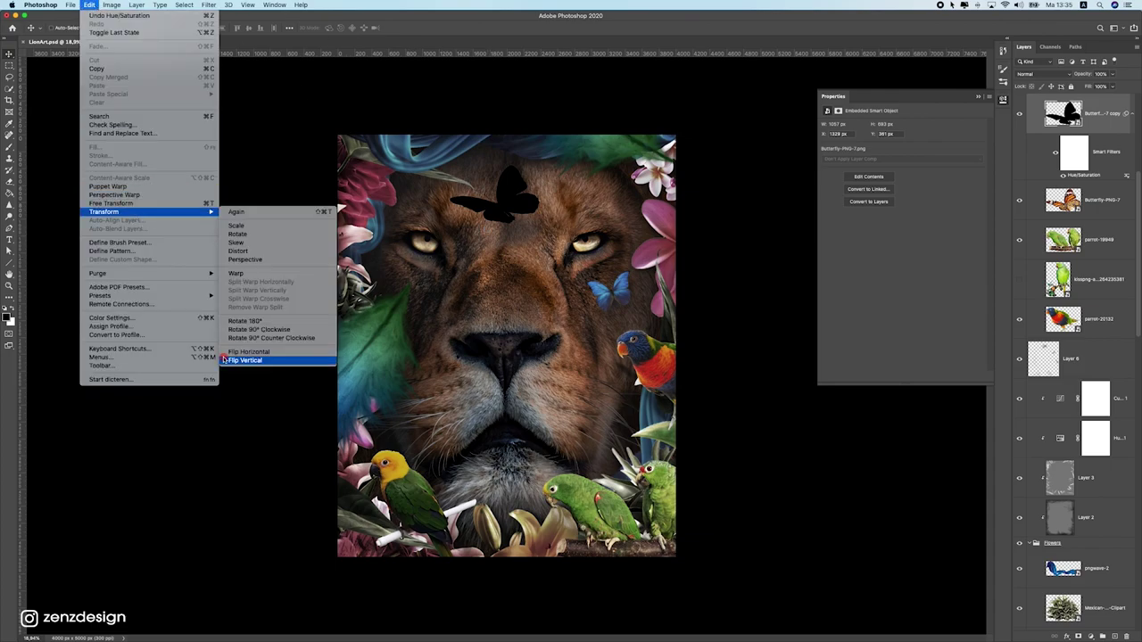
pyautogui.click(244, 360)
pyautogui.moveTo(533, 172); pyautogui.dragTo(555, 219)
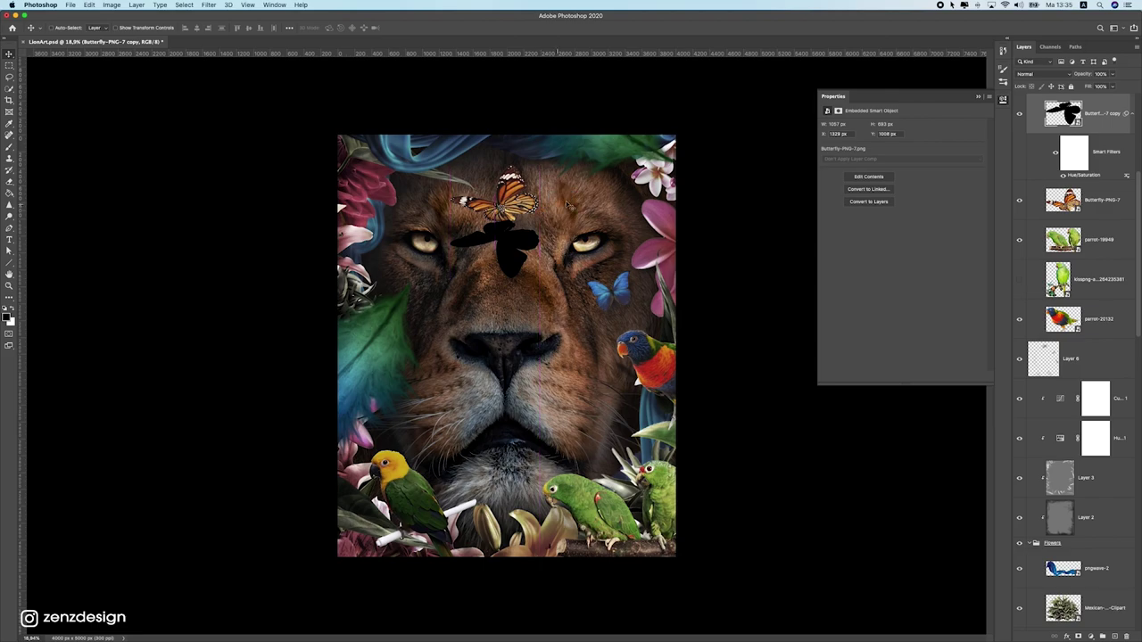
pyautogui.moveTo(1112, 106); pyautogui.dragTo(1106, 153)
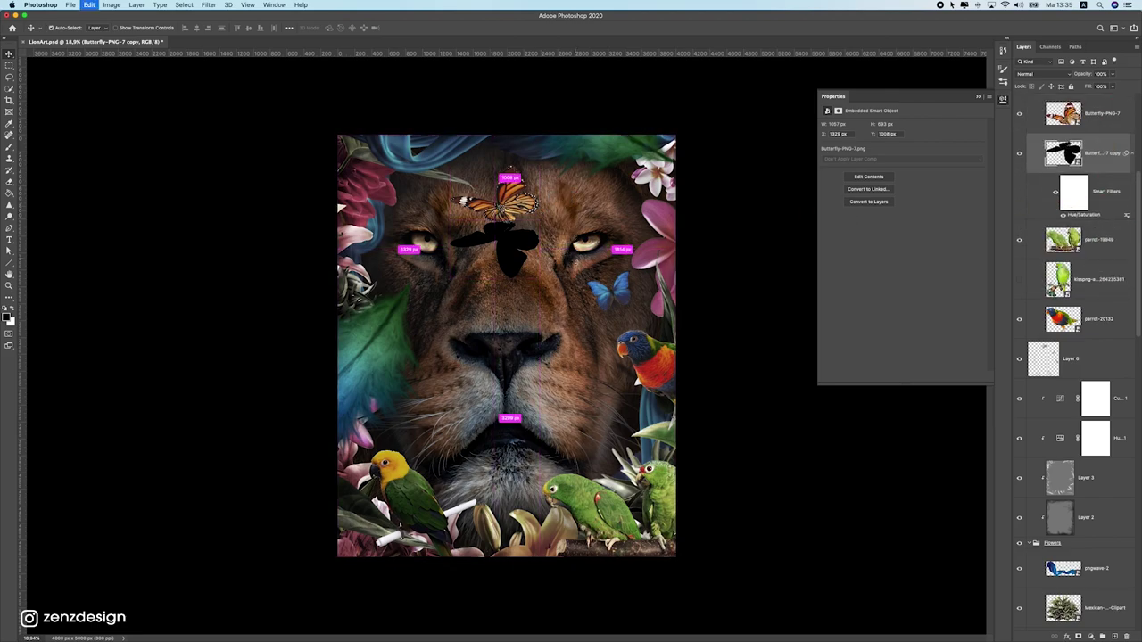
# Rotate the black butterfly at an angle and shift it right so it lies between the lion's eyes
pyautogui.press('super+t')
pyautogui.moveTo(561, 221); pyautogui.dragTo(550, 184)
pyautogui.moveTo(515, 234); pyautogui.dragTo(526, 242)
pyautogui.moveTo(525, 243); pyautogui.dragTo(548, 240)
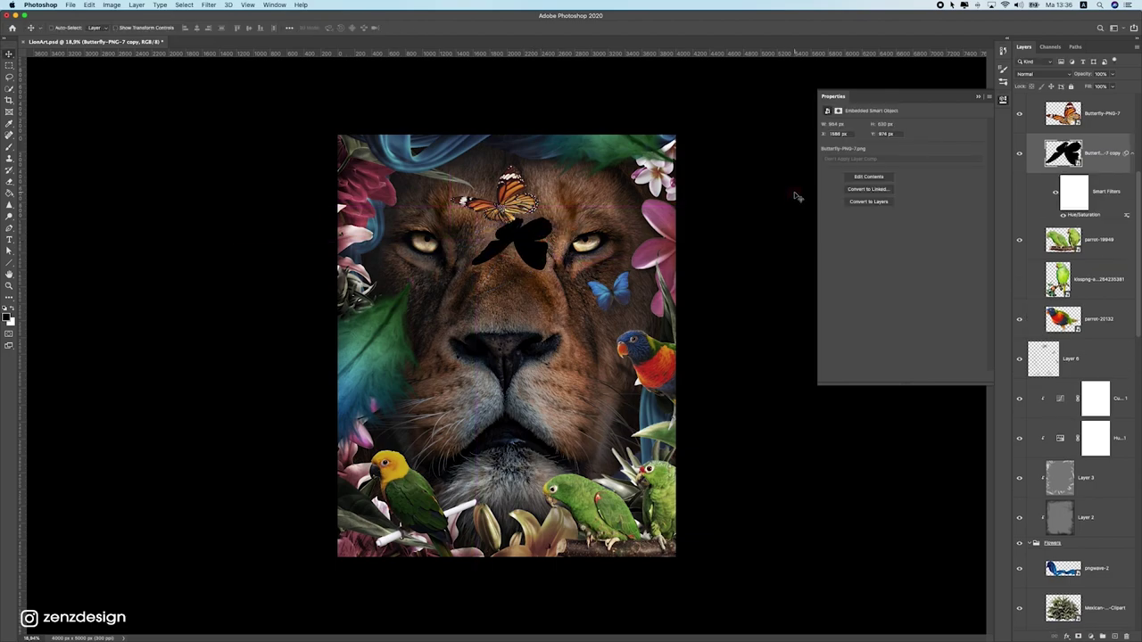
# Lower the black butterfly's opacity to just under 50% and move it slightly down as a cast shadow
pyautogui.click(1113, 75)
pyautogui.moveTo(1079, 84); pyautogui.dragTo(1091, 88)
pyautogui.scroll(-5, 521, 242)
pyautogui.scroll(5, 515, 244)
pyautogui.moveTo(479, 197); pyautogui.dragTo(509, 193)
# Soften the butterfly shadow with a Gaussian Blur of 8.5 pixels radius
pyautogui.click(184, 4)
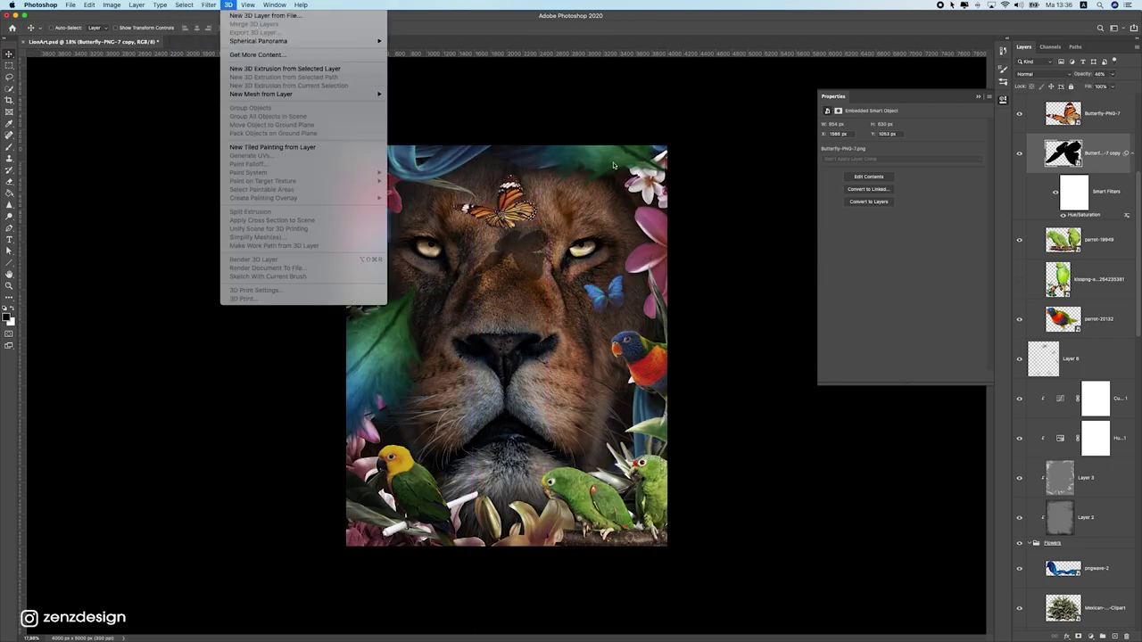
pyautogui.moveTo(256, 111)
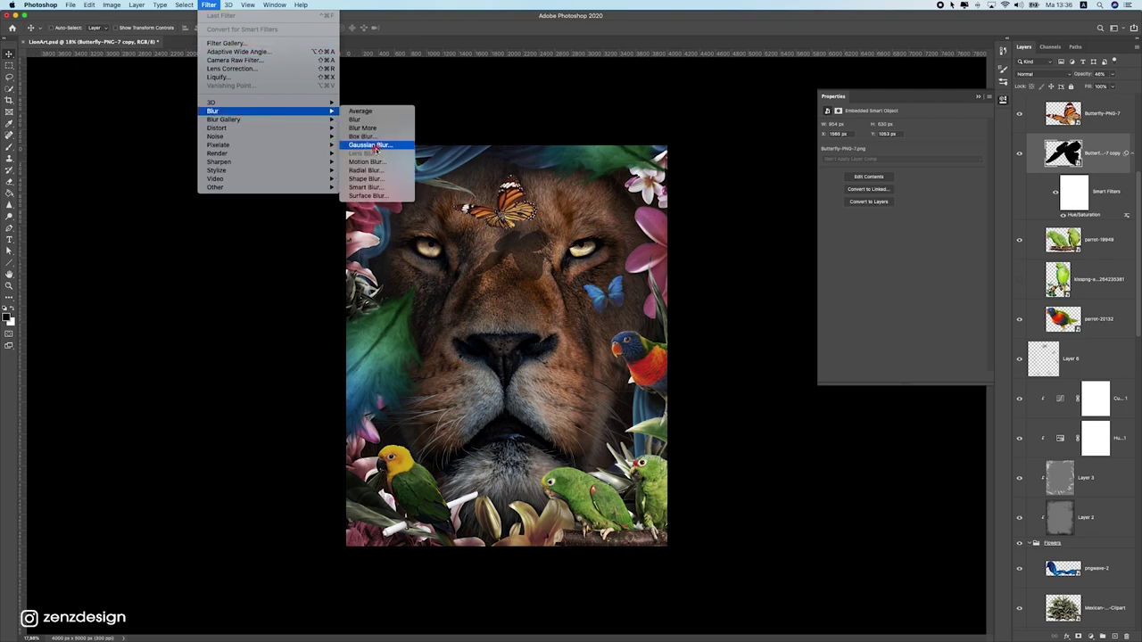
pyautogui.click(375, 145)
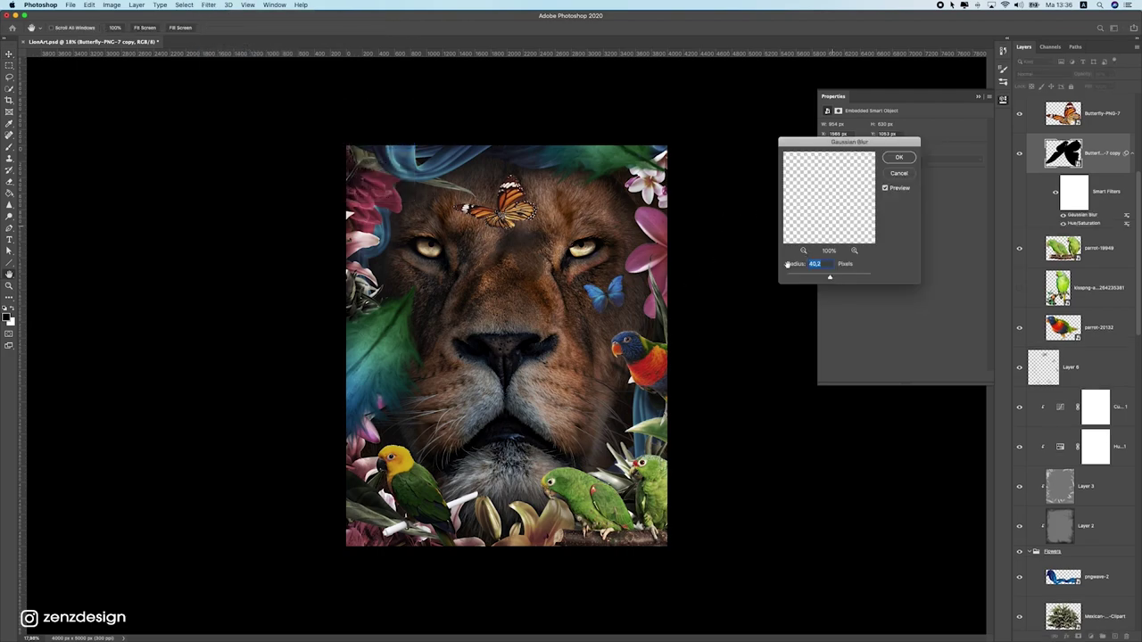
pyautogui.moveTo(791, 278); pyautogui.dragTo(815, 278)
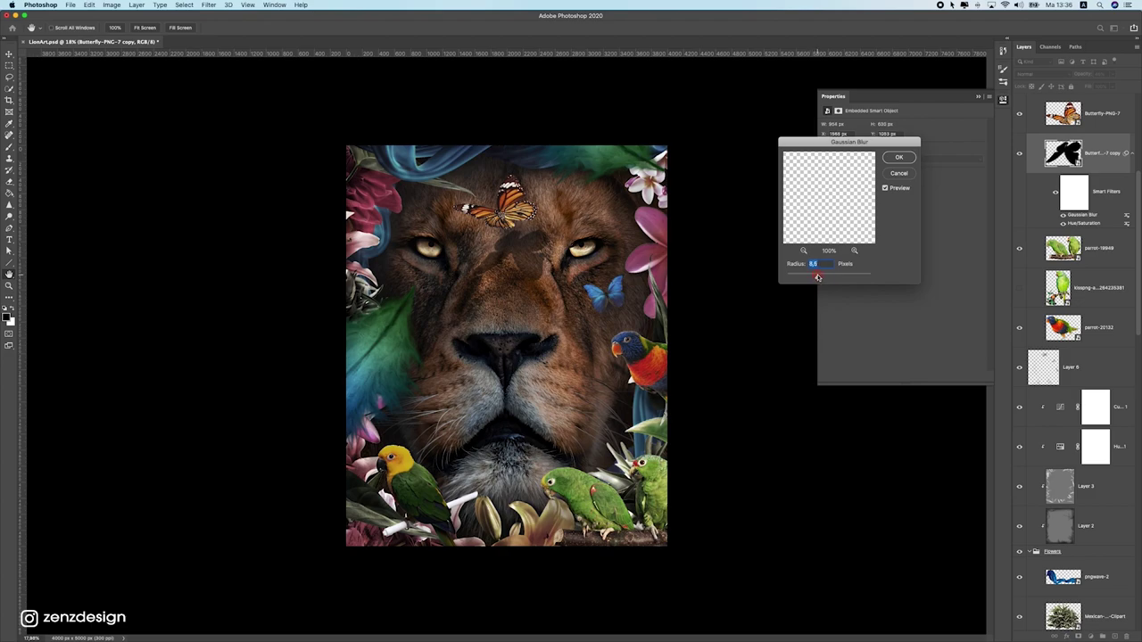
pyautogui.click(897, 155)
# Move the orange butterfly and its shadow together higher and slightly right on the lion's forehead
pyautogui.moveTo(527, 171); pyautogui.dragTo(558, 167)
pyautogui.scroll(-5, 557, 241)
pyautogui.scroll(2, 551, 262)
pyautogui.moveTo(543, 267); pyautogui.dragTo(528, 241)
pyautogui.scroll(-1, 571, 346)
pyautogui.scroll(2, 571, 346)
pyautogui.scroll(6, 518, 253)
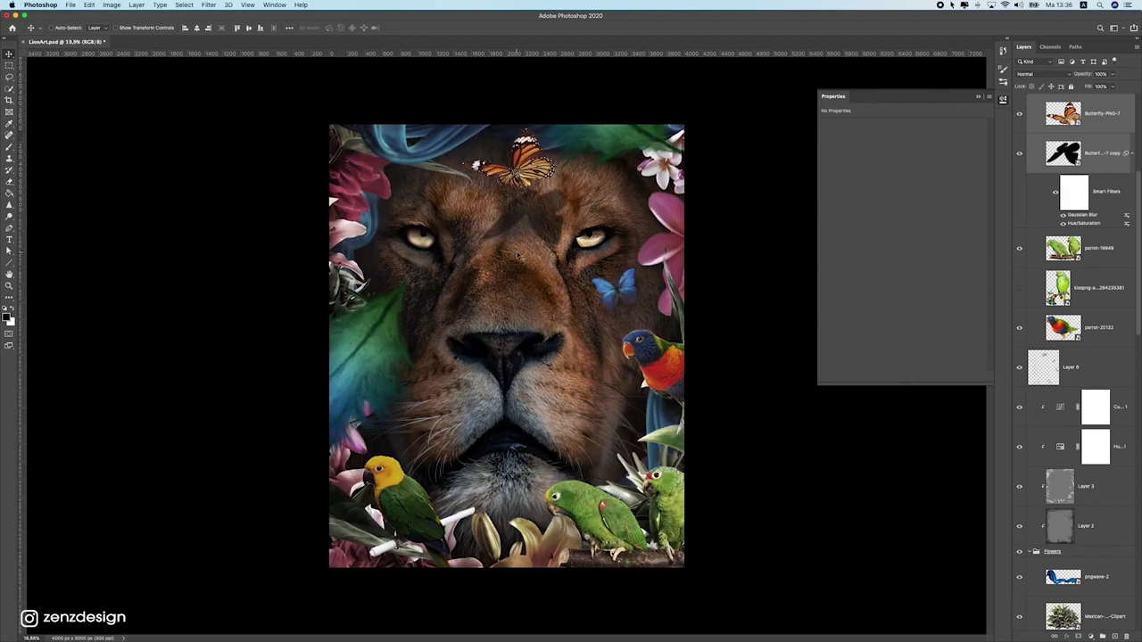
# Add a Curves adjustment clipped to the orange butterfly and lower its white point to output 168
pyautogui.click(1105, 120)
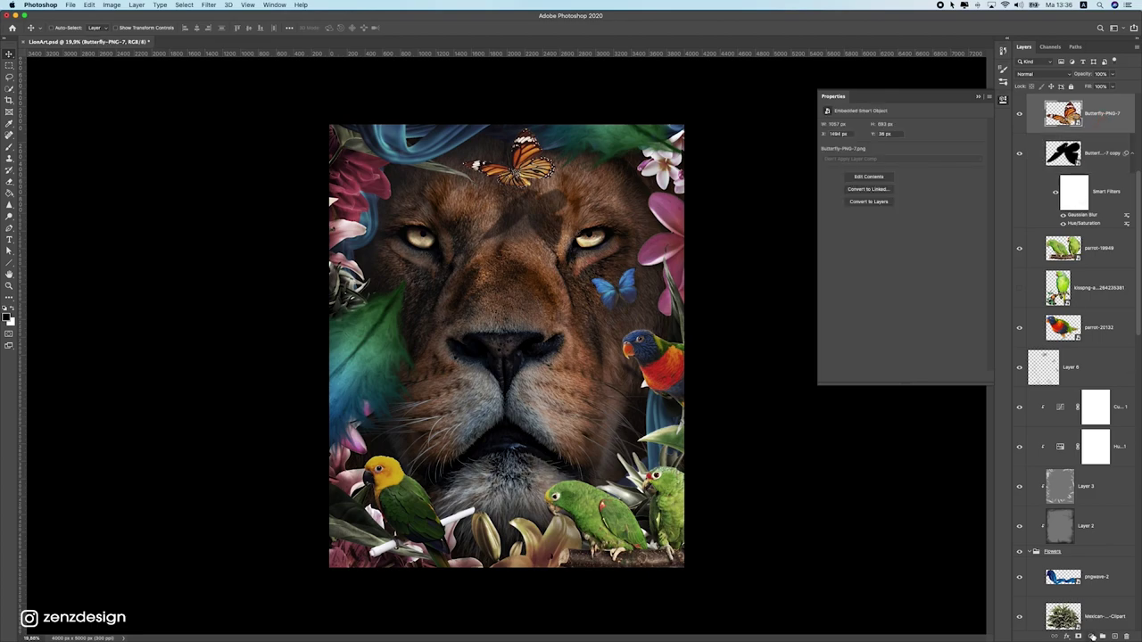
pyautogui.click(1092, 635)
pyautogui.click(1095, 515)
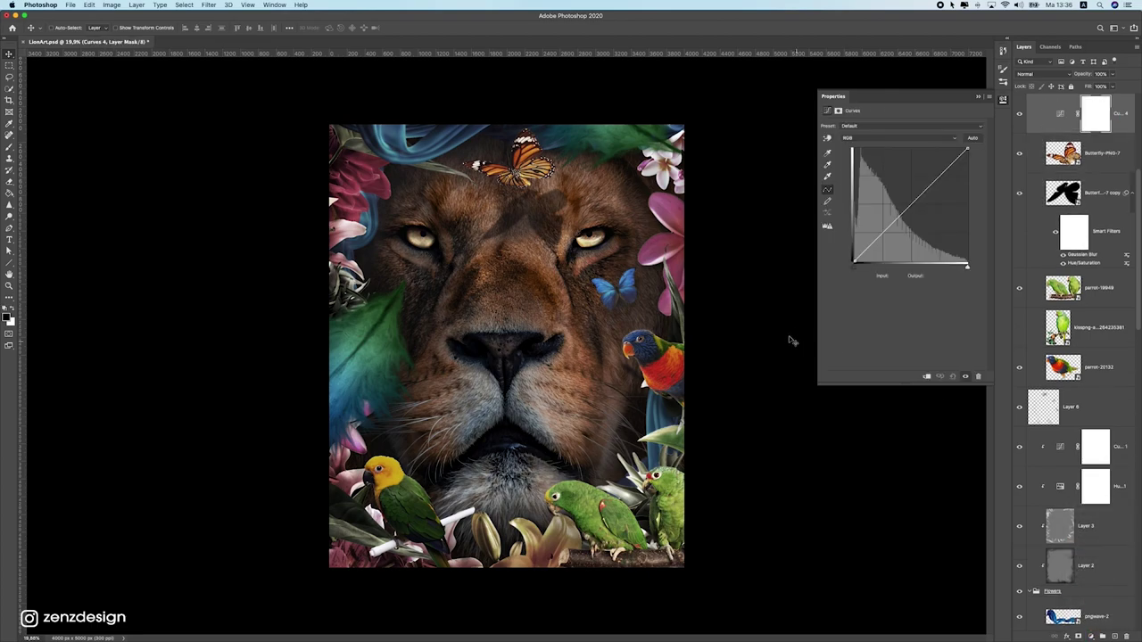
pyautogui.click(926, 376)
pyautogui.moveTo(968, 149); pyautogui.dragTo(967, 188)
# Mask the darkening off the butterfly's upper wings by painting black on the Curves mask at 100% opacity and flow
pyautogui.click(11, 149)
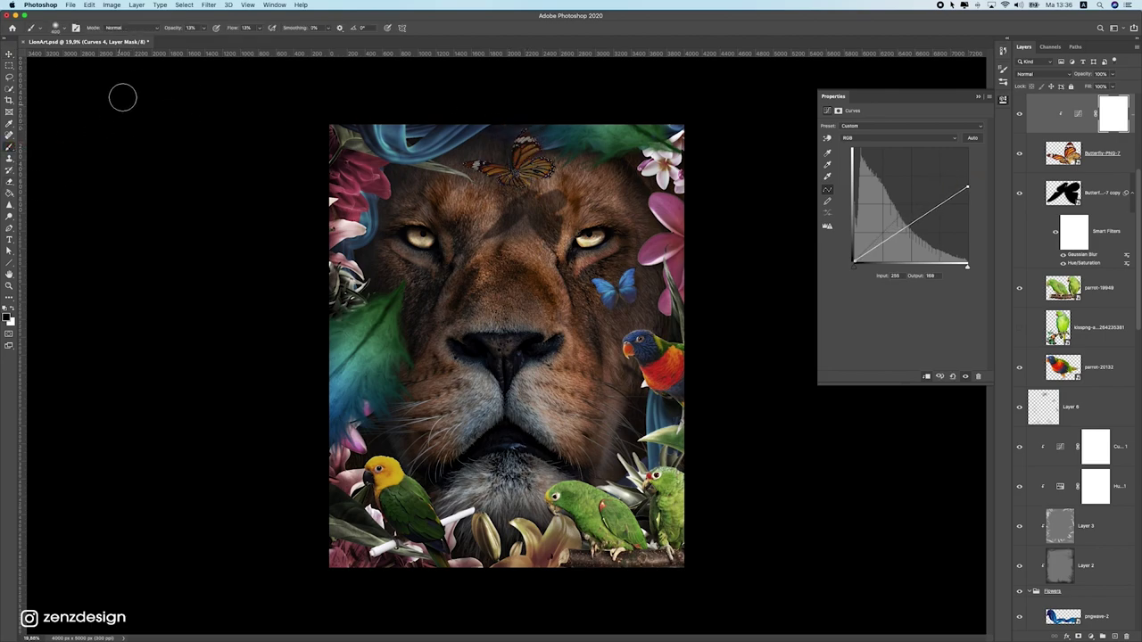
pyautogui.click(258, 28)
pyautogui.click(205, 27)
pyautogui.click(1115, 117)
pyautogui.moveTo(522, 150); pyautogui.dragTo(468, 149)
pyautogui.scroll(-5, 446, 266)
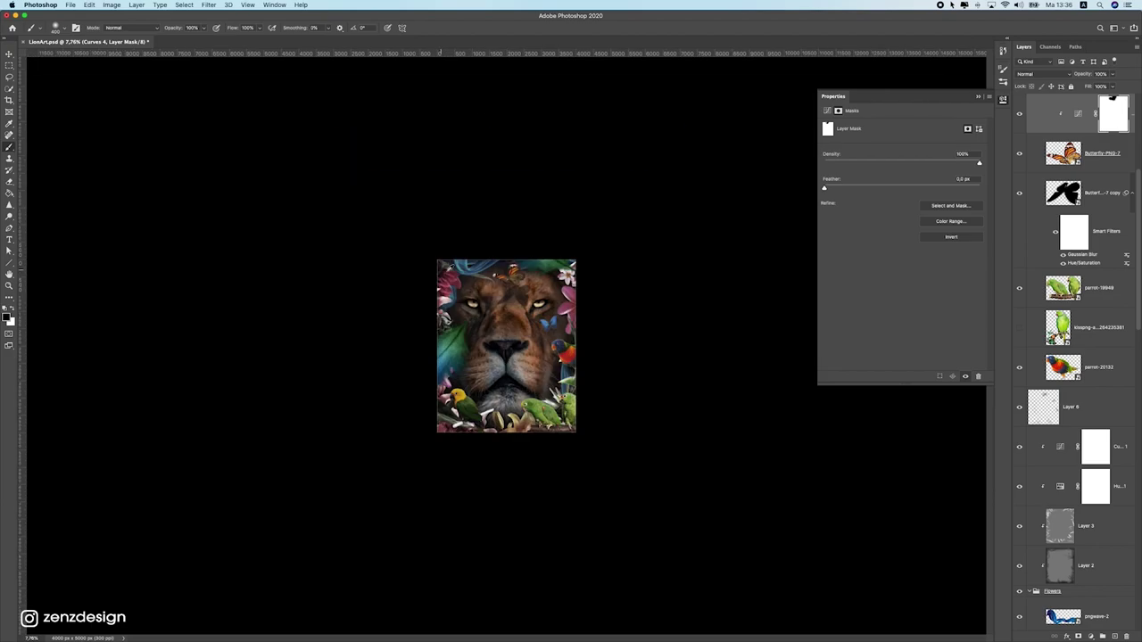
pyautogui.scroll(5, 491, 292)
pyautogui.moveTo(502, 232)
pyautogui.mouseDown()
pyautogui.moveTo(482, 184)
pyautogui.moveTo(443, 208)
pyautogui.moveTo(523, 231)
pyautogui.mouseUp()
pyautogui.scroll(-1, 466, 272)
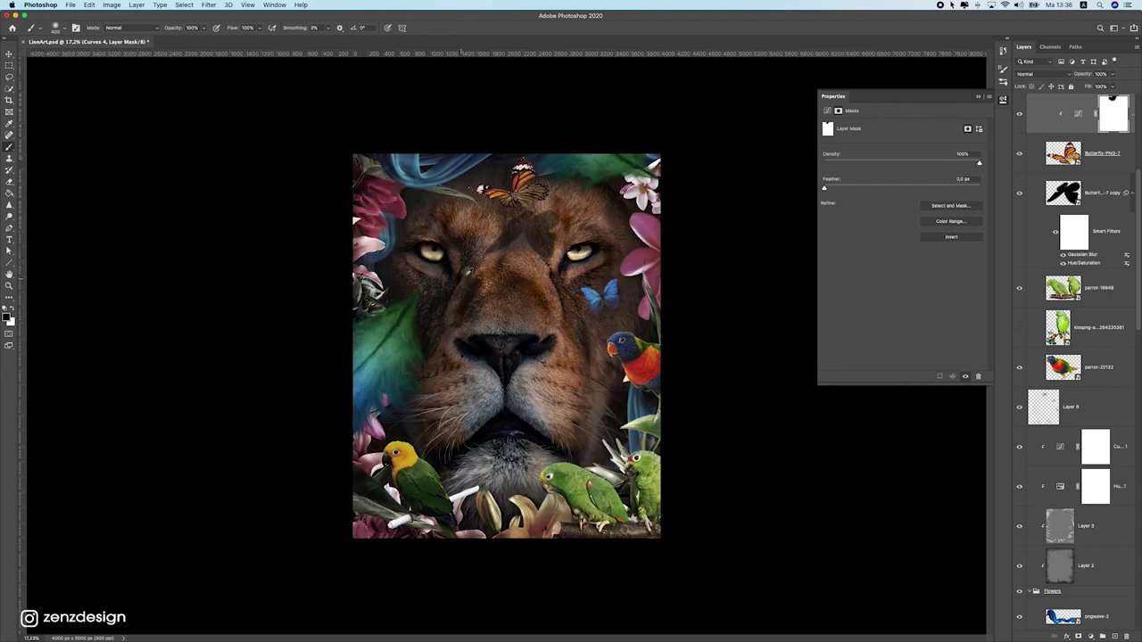
# Set the opacity of the butterfly's shadow layer to 39%
pyautogui.click(1107, 196)
pyautogui.moveTo(1126, 74); pyautogui.dragTo(1107, 86)
pyautogui.scroll(-5, 586, 221)
pyautogui.scroll(5, 578, 308)
pyautogui.click(9, 54)
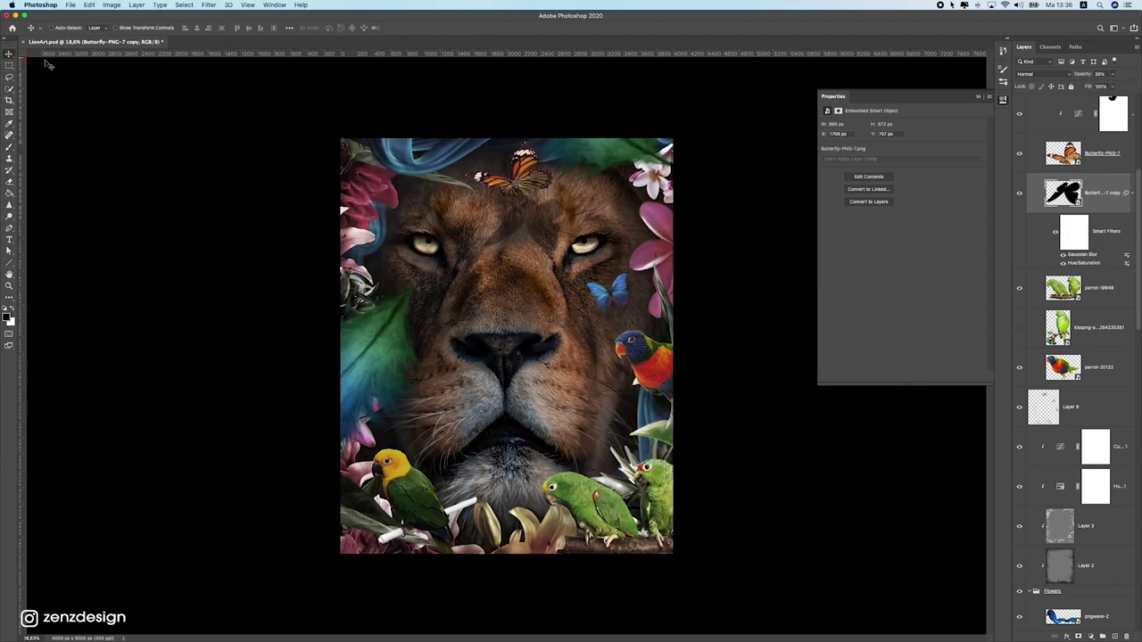
# Add a Curves adjustment clipped to the blue butterfly beside the lion's eye
pyautogui.keyDown('super'); pyautogui.click(611, 289); pyautogui.keyUp('super')
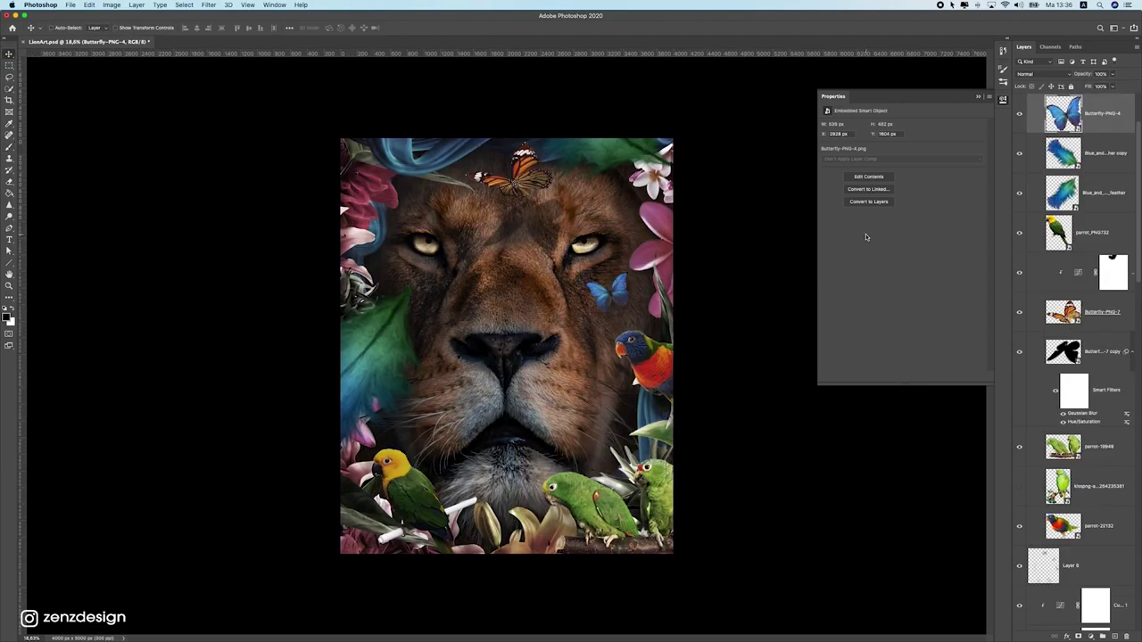
pyautogui.scroll(3, 624, 293)
pyautogui.scroll(4, 643, 313)
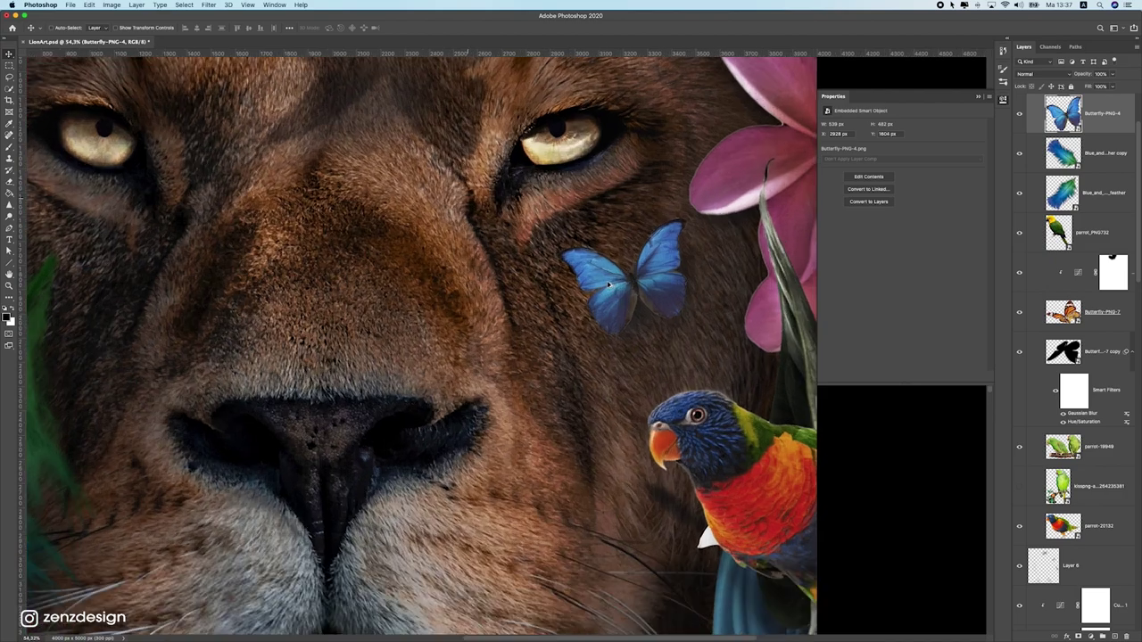
pyautogui.click(1092, 632)
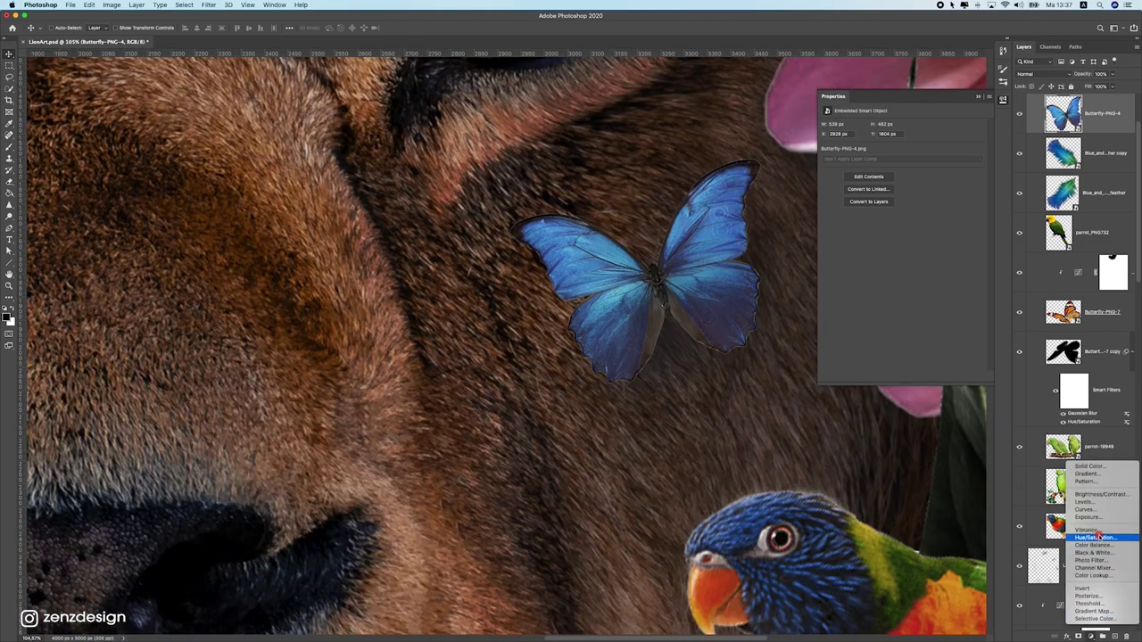
pyautogui.click(844, 290)
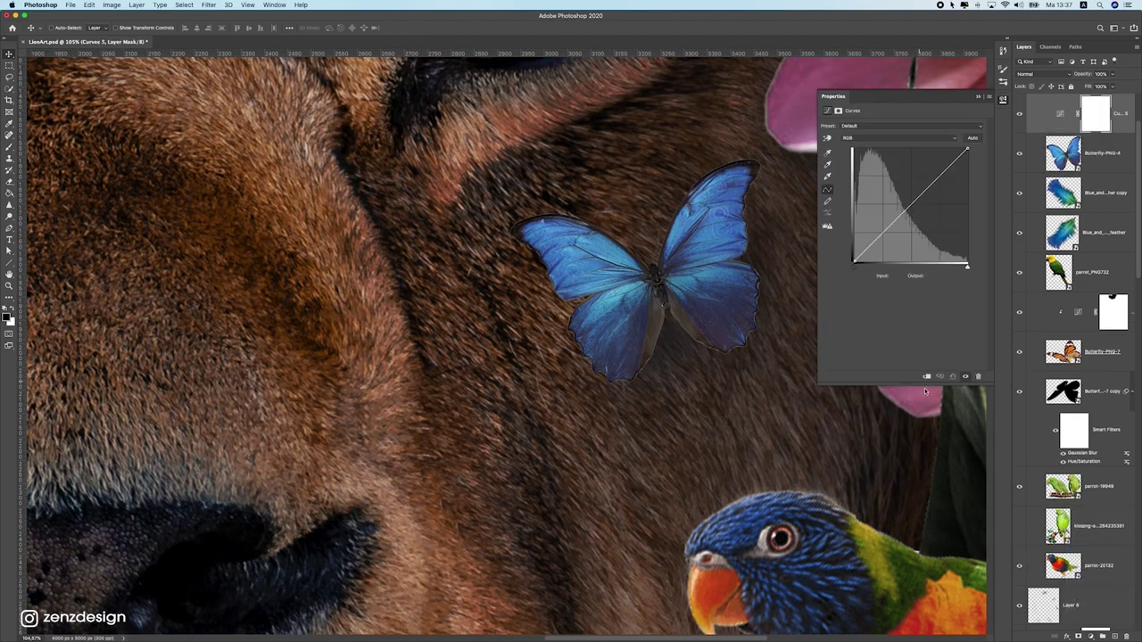
pyautogui.click(927, 379)
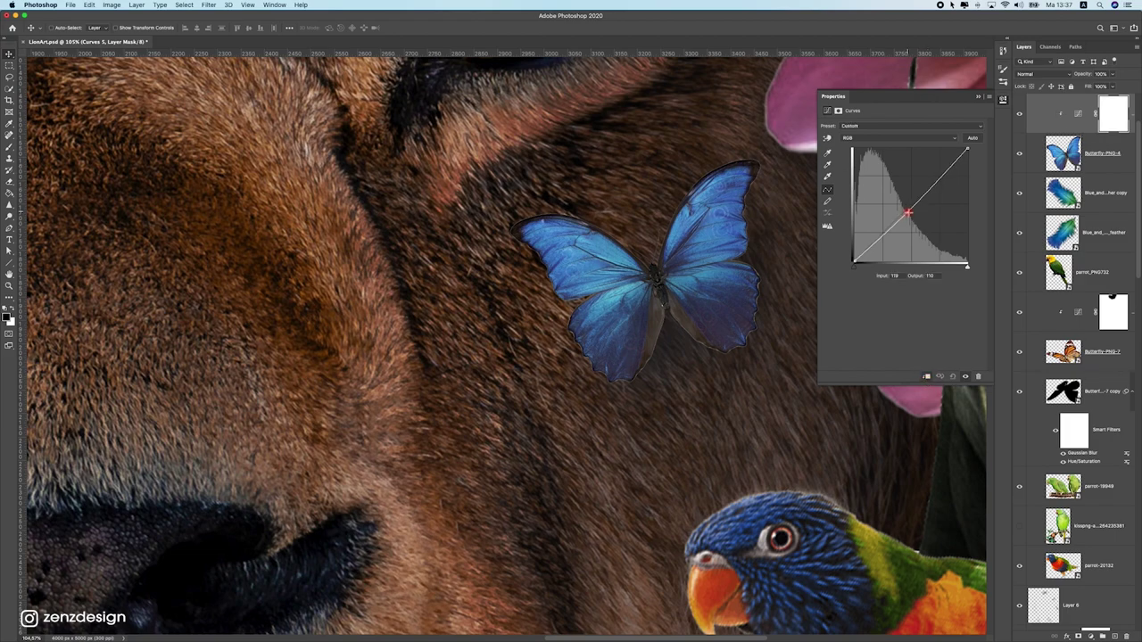
# Darken the blue butterfly's Curves by lowering the midpoint to input 127, output 103 and moving the black point inward
pyautogui.moveTo(910, 208); pyautogui.dragTo(910, 215)
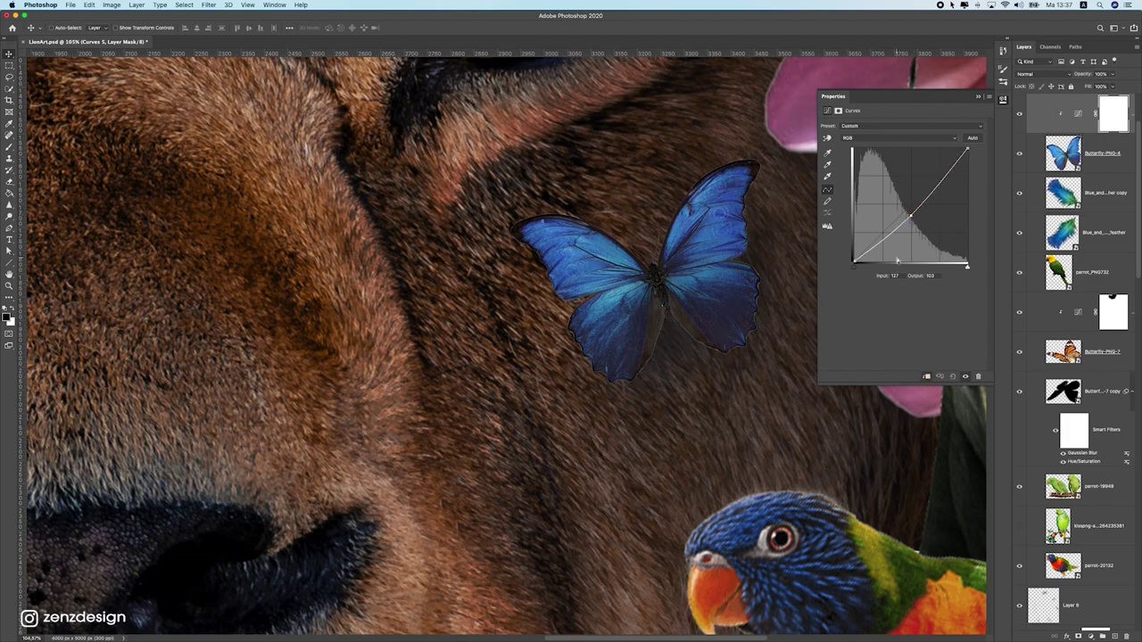
pyautogui.moveTo(855, 262); pyautogui.dragTo(880, 266)
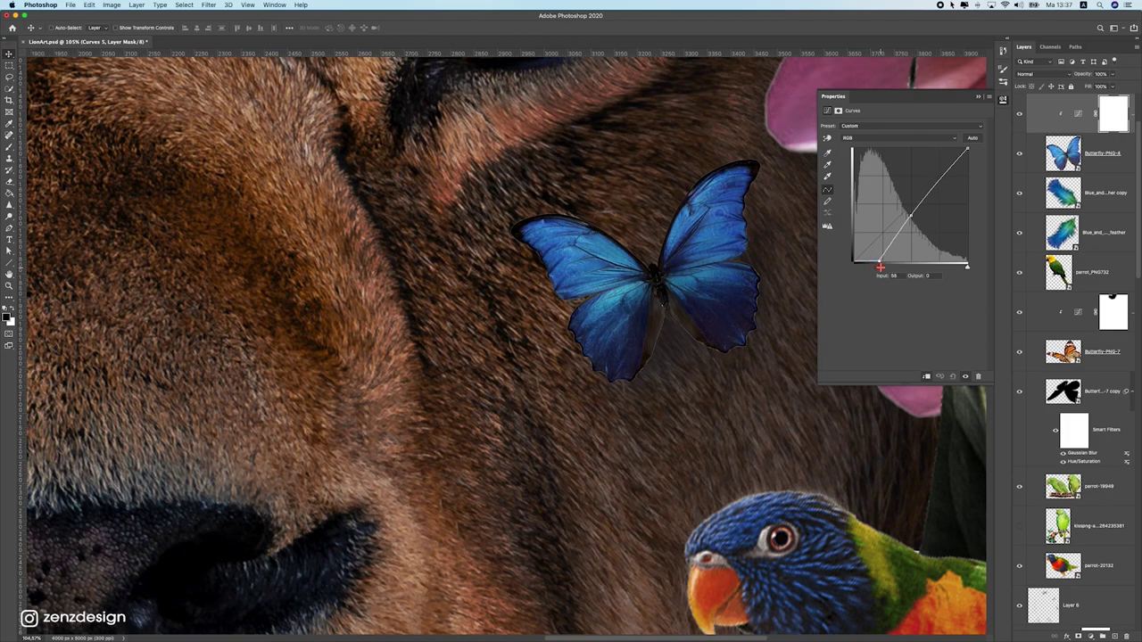
pyautogui.press('super+0')
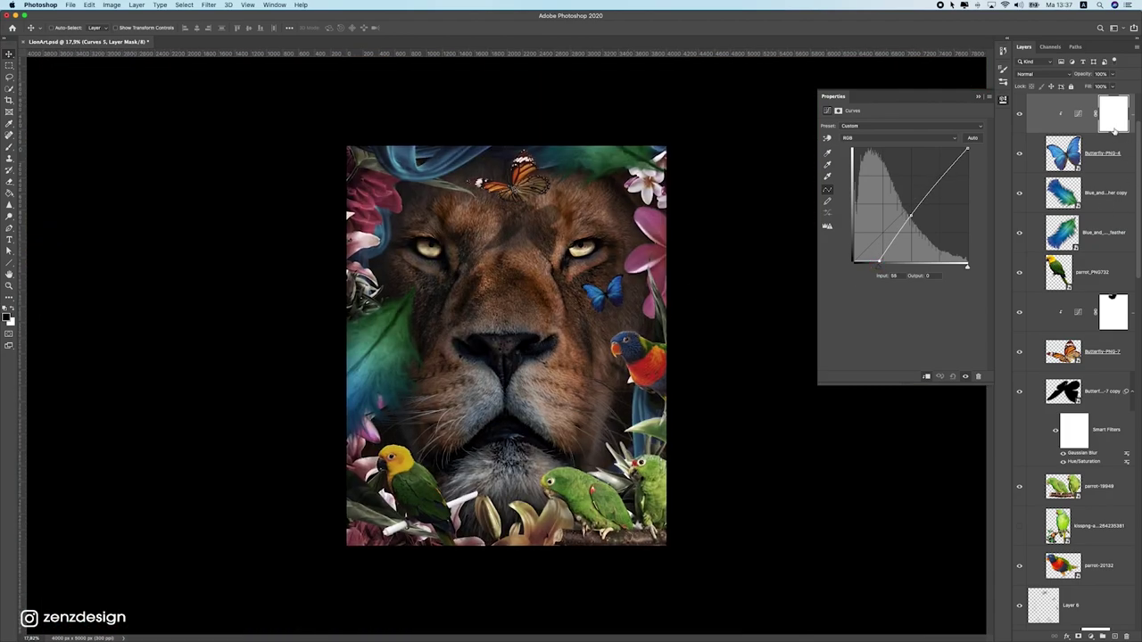
# Stamp the blue butterfly and its Curves into a merged copy, and turn that copy black with Hue/Saturation lightness
pyautogui.keyDown('shift'); pyautogui.click(1113, 160); pyautogui.keyUp('shift')
pyautogui.press('super+alt+e')
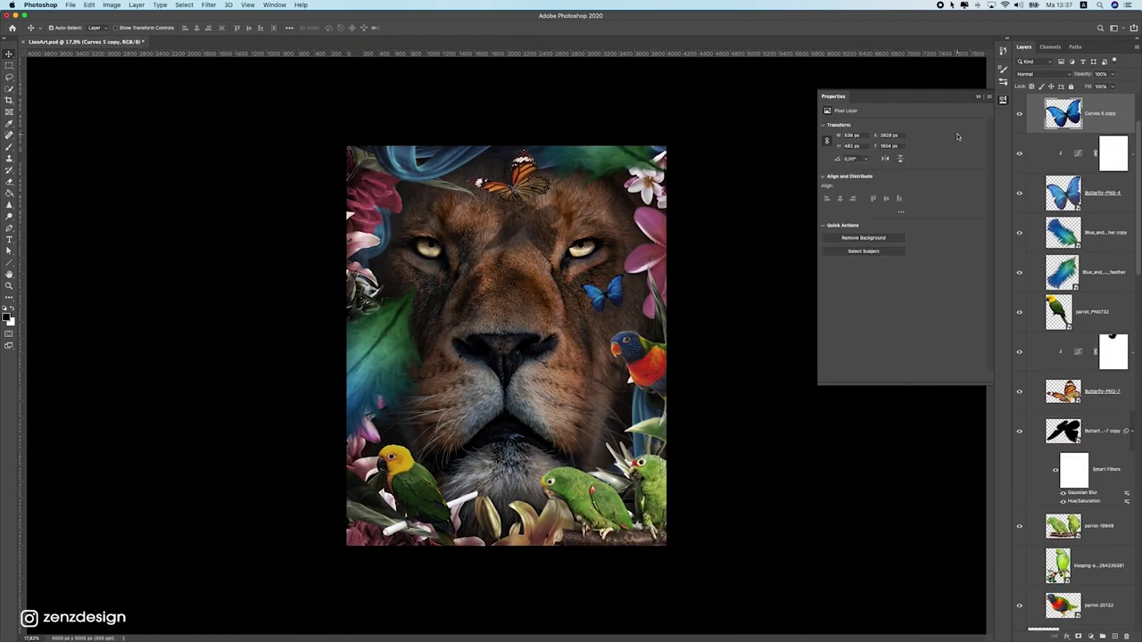
pyautogui.press('super+u')
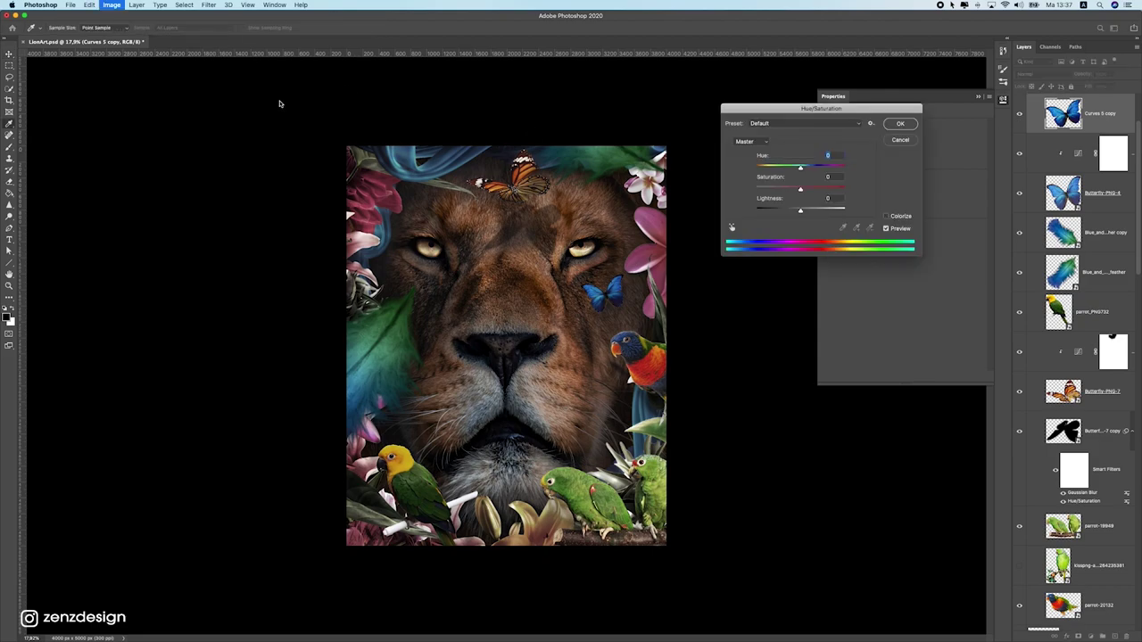
pyautogui.moveTo(767, 218); pyautogui.dragTo(706, 222)
pyautogui.press('Return')
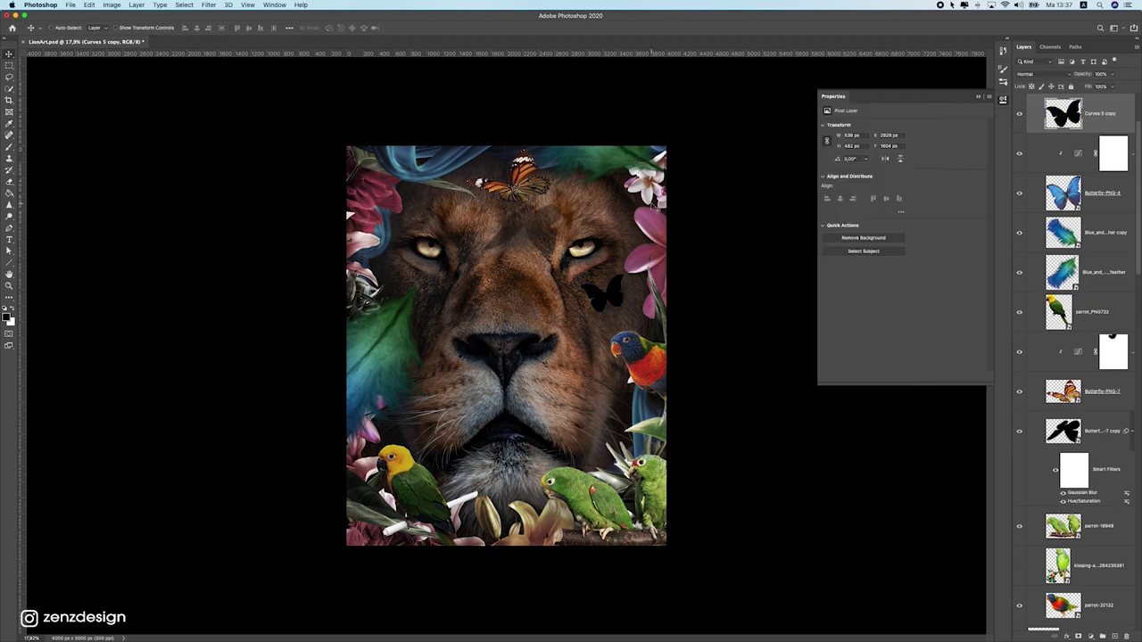
# Flip the black butterfly copy vertically, transform it, and position it below the blue butterfly near the rainbow parrot's head
pyautogui.click(89, 4)
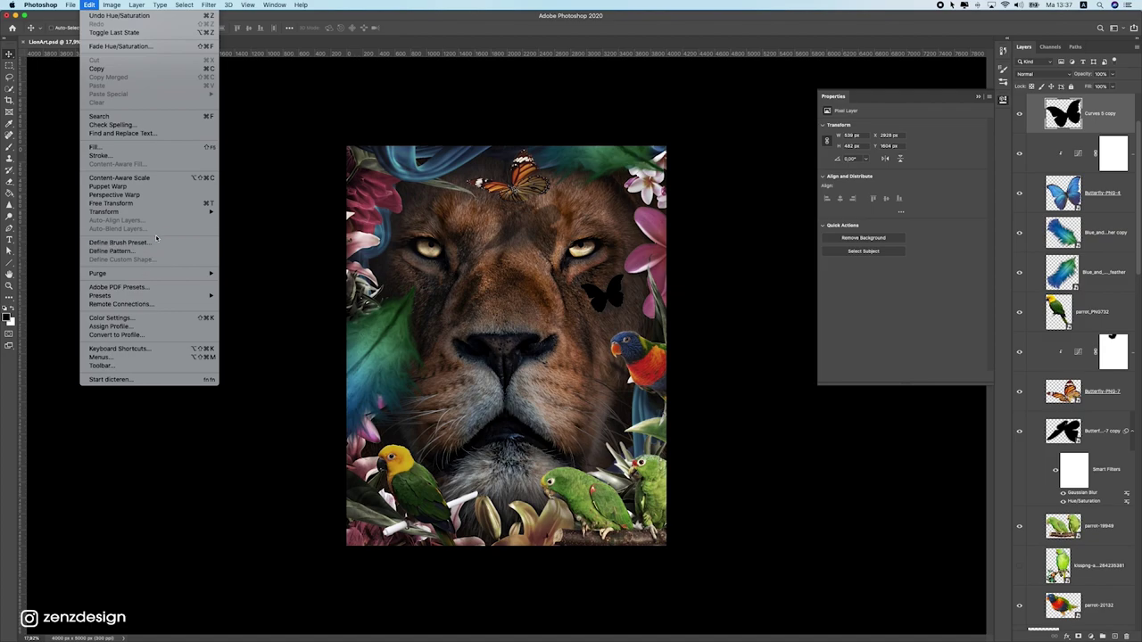
pyautogui.moveTo(125, 212)
pyautogui.click(259, 361)
pyautogui.moveTo(580, 265); pyautogui.dragTo(578, 304)
pyautogui.moveTo(1124, 128); pyautogui.dragTo(1111, 219)
pyautogui.hotkey('ctrl', 't')
pyautogui.moveTo(669, 304); pyautogui.dragTo(655, 277)
pyautogui.press('Return')
pyautogui.moveTo(601, 324)
pyautogui.mouseDown()
pyautogui.moveTo(620, 313)
pyautogui.moveTo(607, 328)
pyautogui.mouseUp()
# Reorder the black butterfly layer so it sits directly beneath the rainbow parrot layer
pyautogui.moveTo(1094, 202); pyautogui.dragTo(1063, 375)
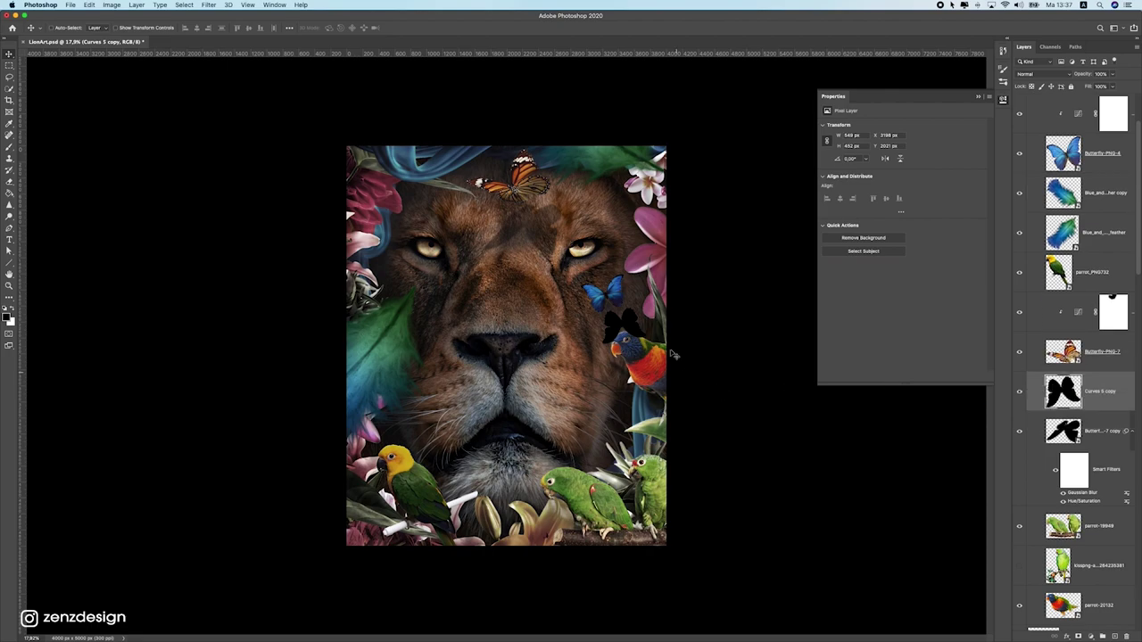
pyautogui.scroll(-3, 1063, 369)
pyautogui.moveTo(1074, 320); pyautogui.dragTo(1091, 541)
# Rotate the black butterfly and place it just below and to the right of the blue butterfly as its shadow
pyautogui.moveTo(666, 363); pyautogui.dragTo(667, 370)
pyautogui.press('super+t')
pyautogui.moveTo(712, 296); pyautogui.dragTo(640, 297)
pyautogui.press('Return')
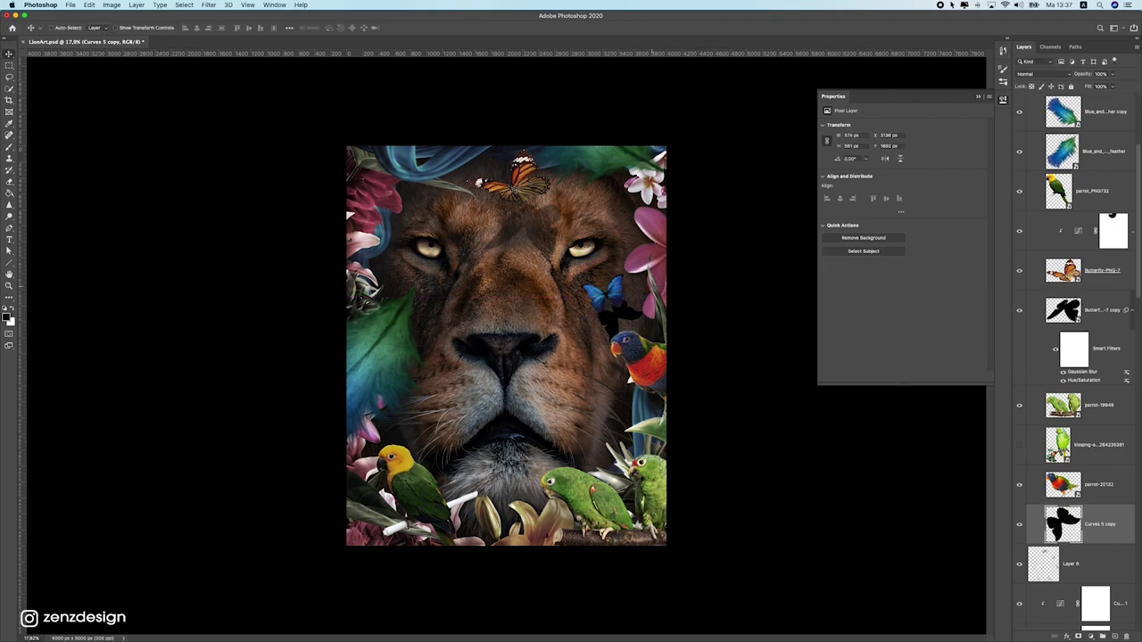
# Adjust the blue butterfly's shadow with a slight rotation and shift, and lower its opacity to 28%
pyautogui.click(1113, 74)
pyautogui.moveTo(1116, 88); pyautogui.dragTo(1085, 85)
pyautogui.moveTo(538, 317); pyautogui.dragTo(627, 293)
pyautogui.press('super+t')
pyautogui.moveTo(708, 304); pyautogui.dragTo(685, 330)
pyautogui.press('Return')
pyautogui.moveTo(627, 297); pyautogui.dragTo(622, 300)
pyautogui.click(1113, 74)
pyautogui.moveTo(1110, 86); pyautogui.dragTo(1101, 86)
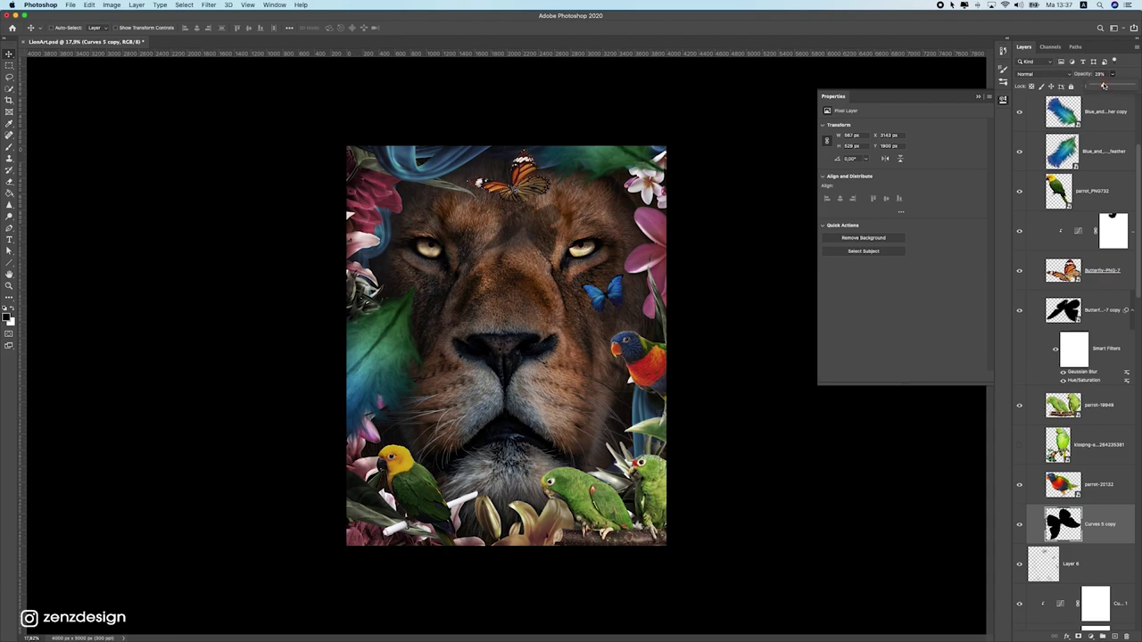
# Apply a Gaussian Blur to the blue butterfly's shadow layer using the preset radius
pyautogui.click(248, 5)
pyautogui.moveTo(208, 4)
pyautogui.moveTo(240, 112)
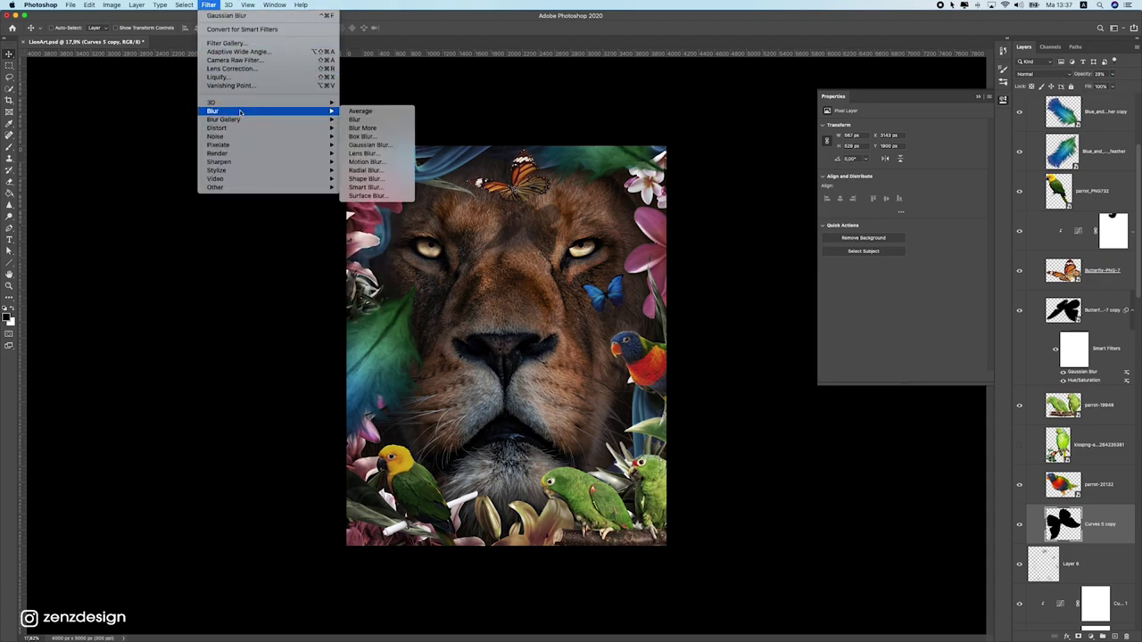
pyautogui.click(367, 144)
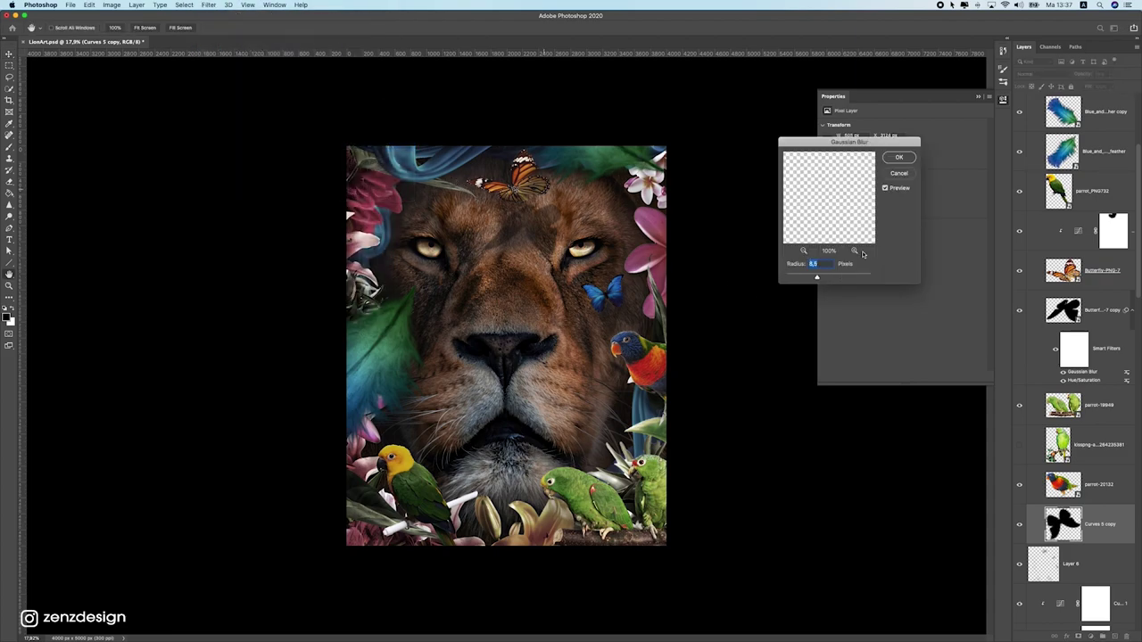
pyautogui.click(896, 157)
# Move the blue-green feather from the left edge of the portrait up to its upper-left corner
pyautogui.scroll(-5, 587, 327)
pyautogui.scroll(5, 592, 307)
pyautogui.moveTo(380, 352); pyautogui.dragTo(430, 243)
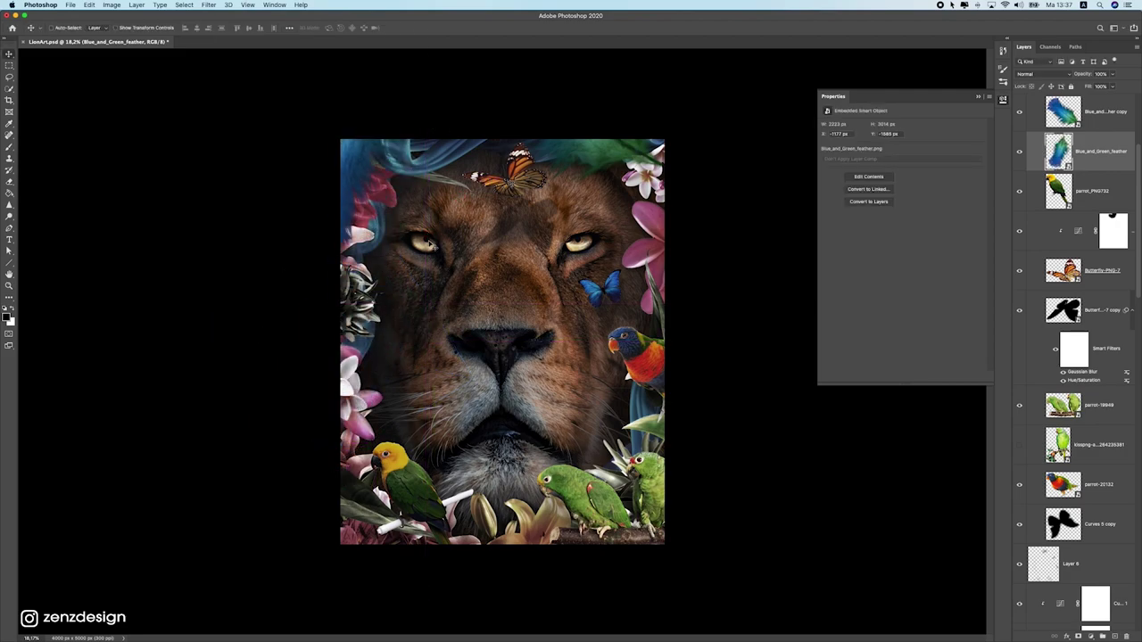
pyautogui.scroll(-4, 454, 303)
pyautogui.scroll(3, 453, 304)
# Add a Curves adjustment directly above the two green parrots' layer and pull its midtones down to darken them
pyautogui.click(427, 455)
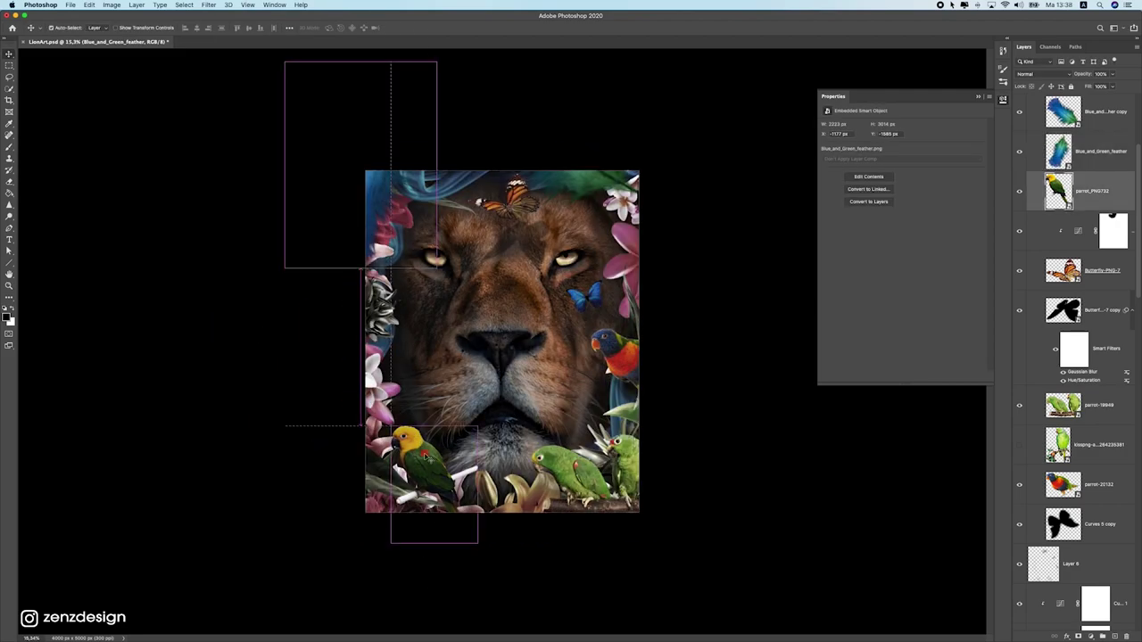
pyautogui.click(589, 456)
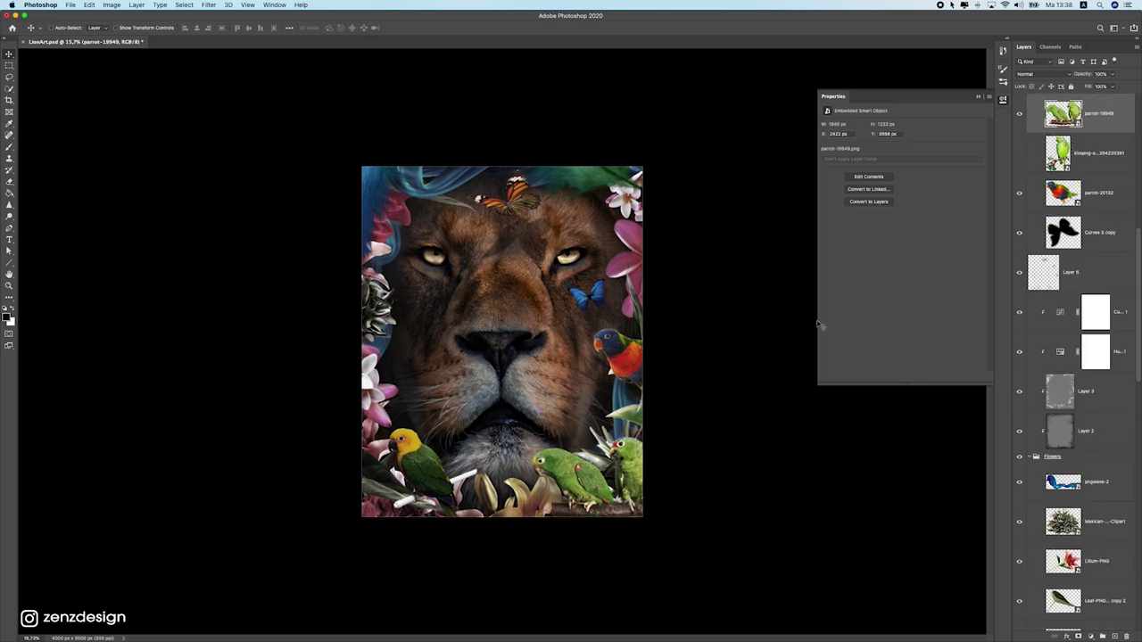
pyautogui.click(1092, 636)
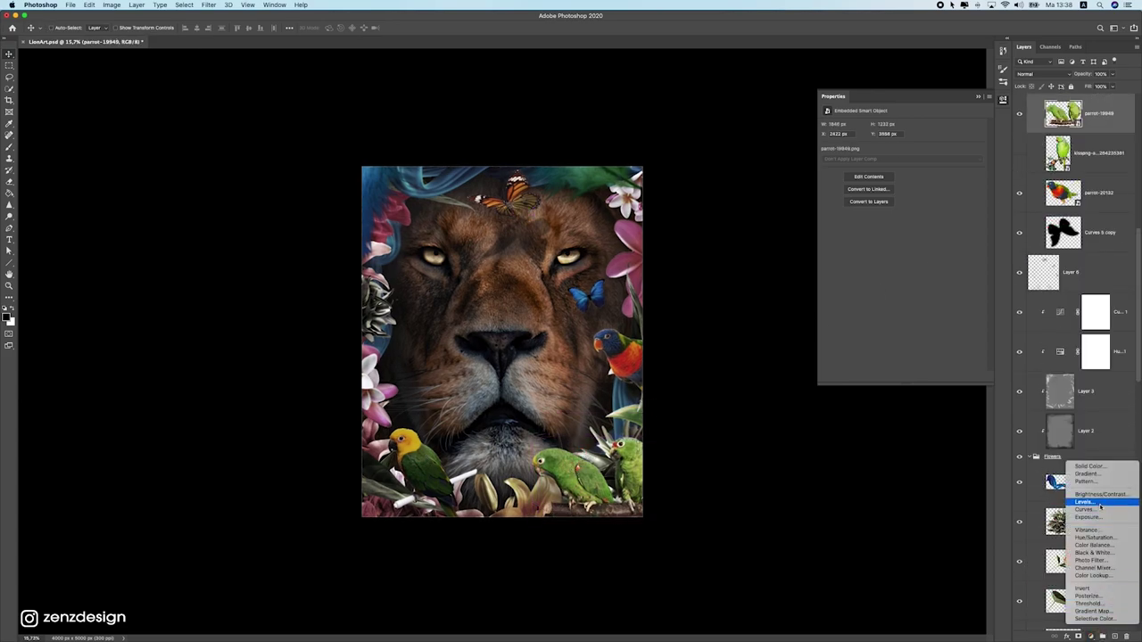
pyautogui.click(1096, 505)
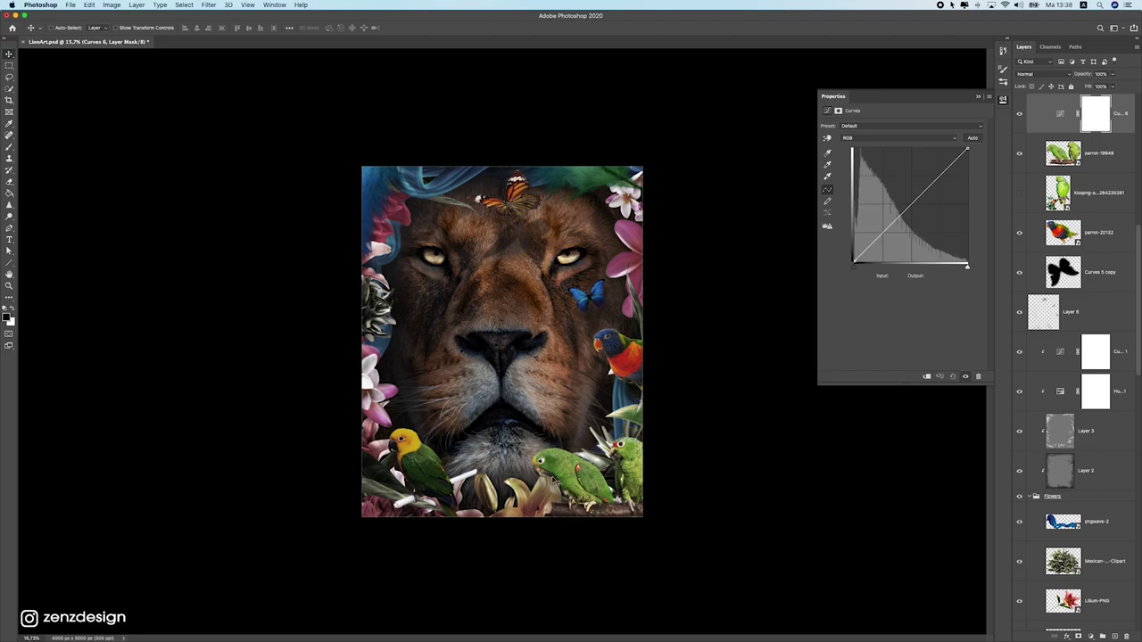
pyautogui.moveTo(901, 214); pyautogui.dragTo(911, 224)
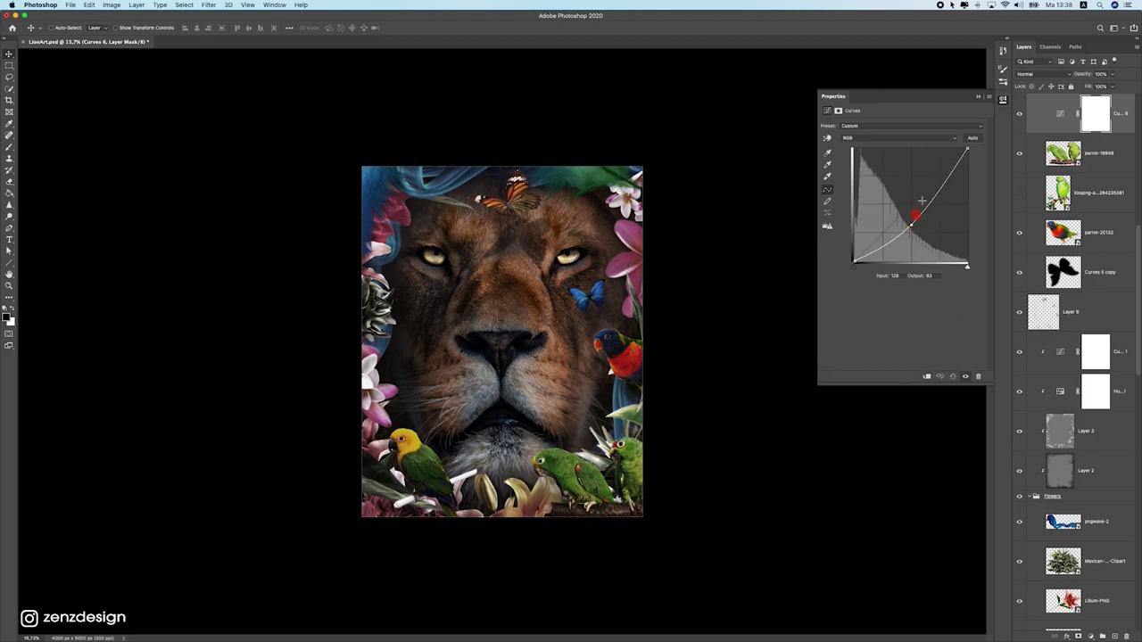
pyautogui.moveTo(956, 167)
pyautogui.mouseDown()
pyautogui.moveTo(936, 160)
pyautogui.moveTo(973, 168)
pyautogui.mouseUp()
pyautogui.press('super+z')
pyautogui.press('super+z')
pyautogui.moveTo(903, 213); pyautogui.dragTo(909, 228)
# Rotate the yellow-headed parrot and move it down into the portrait's lower-left corner
pyautogui.moveTo(410, 477); pyautogui.dragTo(427, 507)
pyautogui.press('super+t')
pyautogui.press('Return')
pyautogui.press('super+t')
pyautogui.moveTo(493, 461); pyautogui.dragTo(519, 496)
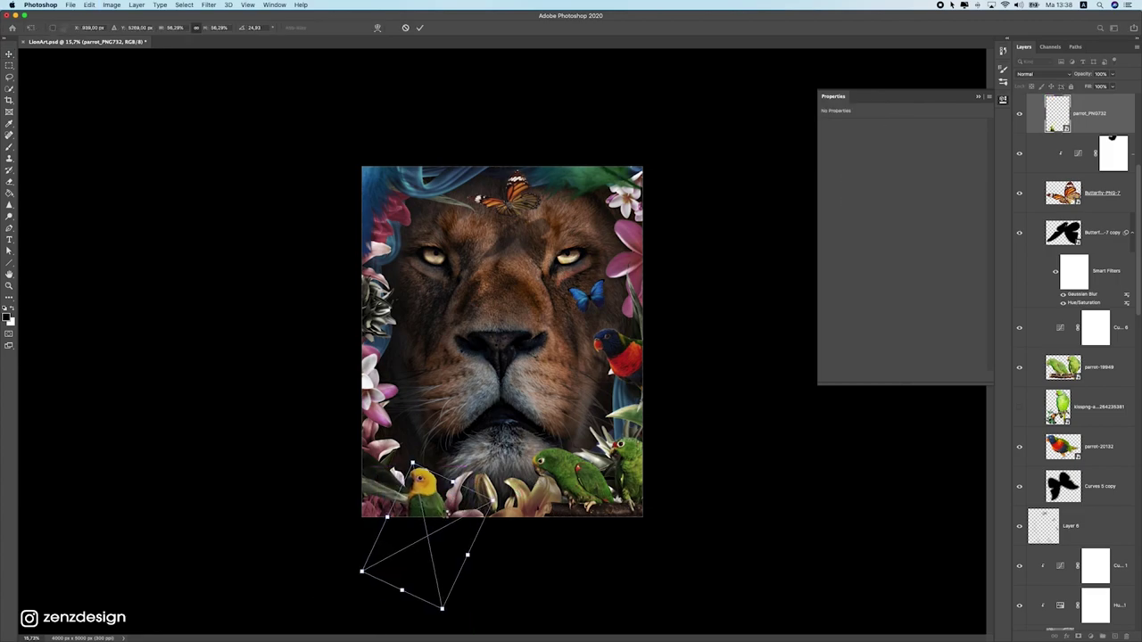
pyautogui.press('Return')
pyautogui.moveTo(541, 280); pyautogui.dragTo(554, 258)
pyautogui.moveTo(417, 424); pyautogui.dragTo(370, 440)
pyautogui.press('super+t')
pyautogui.press('Return')
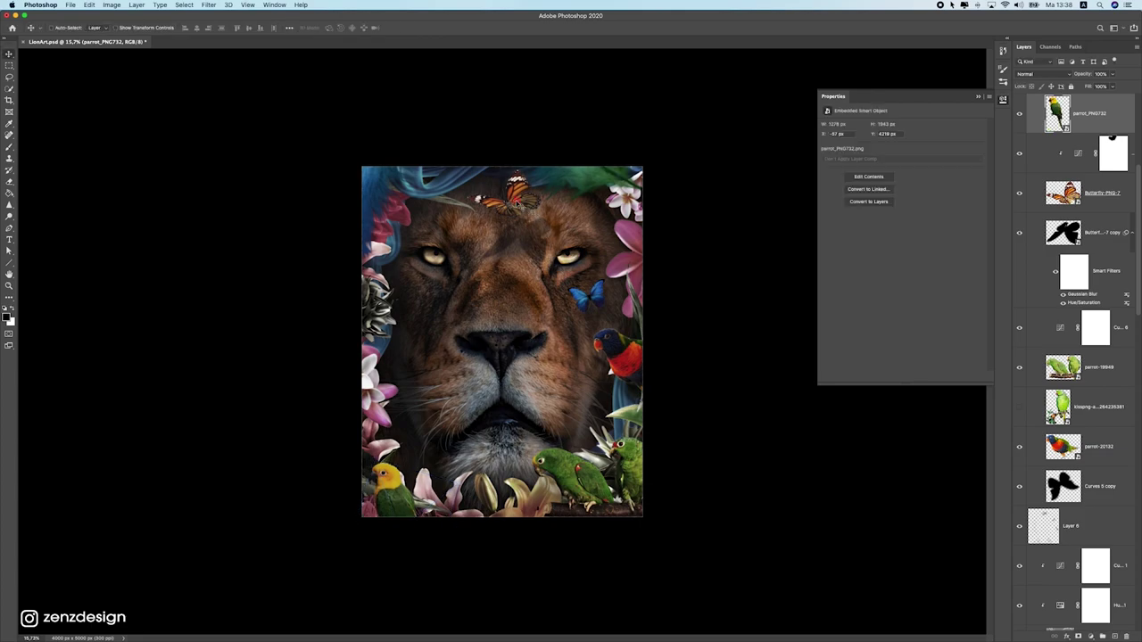
# Group the orange butterfly with its Curves adjustment and shadow layer
pyautogui.keyDown('super'); pyautogui.click(525, 207); pyautogui.keyUp('super')
pyautogui.scroll(3, 1078, 142)
pyautogui.keyDown('shift'); pyautogui.click(1104, 308); pyautogui.keyUp('shift')
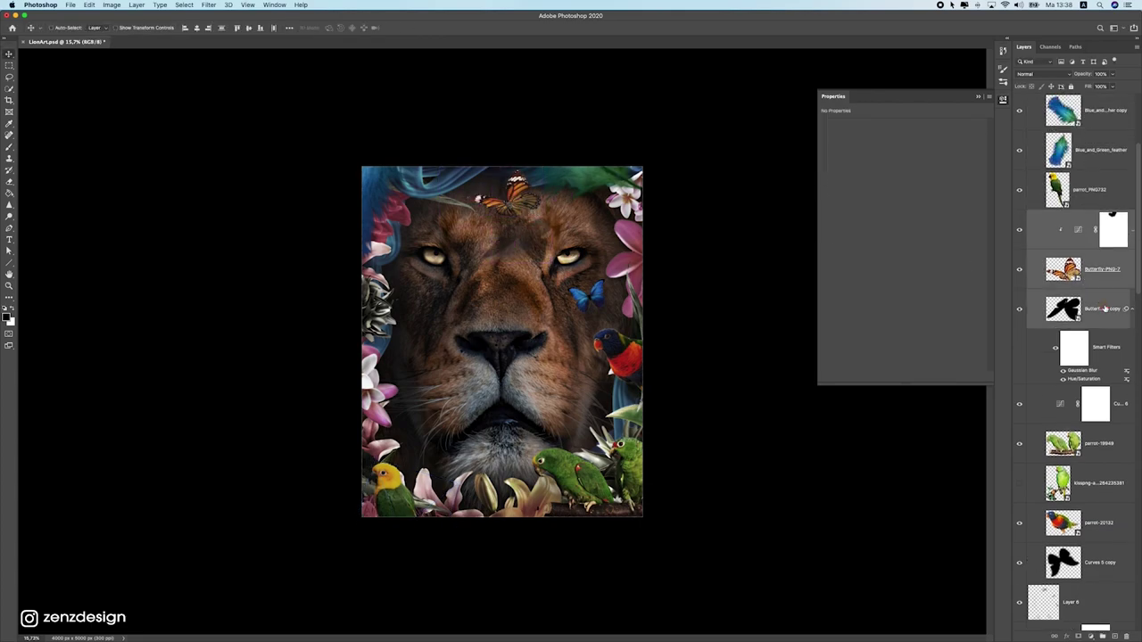
pyautogui.press('super+g')
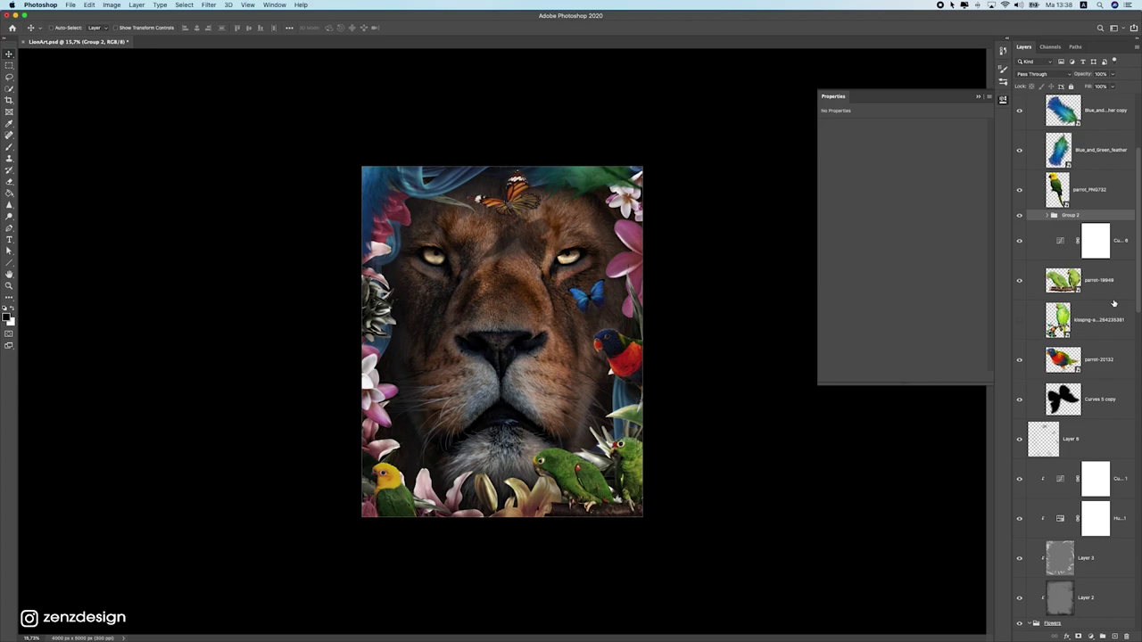
# Duplicate the orange butterfly group, move the copy down near the lion's mouth, and transform it
pyautogui.press('super+j')
pyautogui.moveTo(598, 183); pyautogui.dragTo(517, 402)
pyautogui.press('super+t')
pyautogui.moveTo(472, 366); pyautogui.dragTo(543, 406)
pyautogui.press('Return')
# Flip the copied butterfly group horizontally, rotate it, and place it beside the left corner of the lion's mouth
pyautogui.click(159, 5)
pyautogui.moveTo(91, 5)
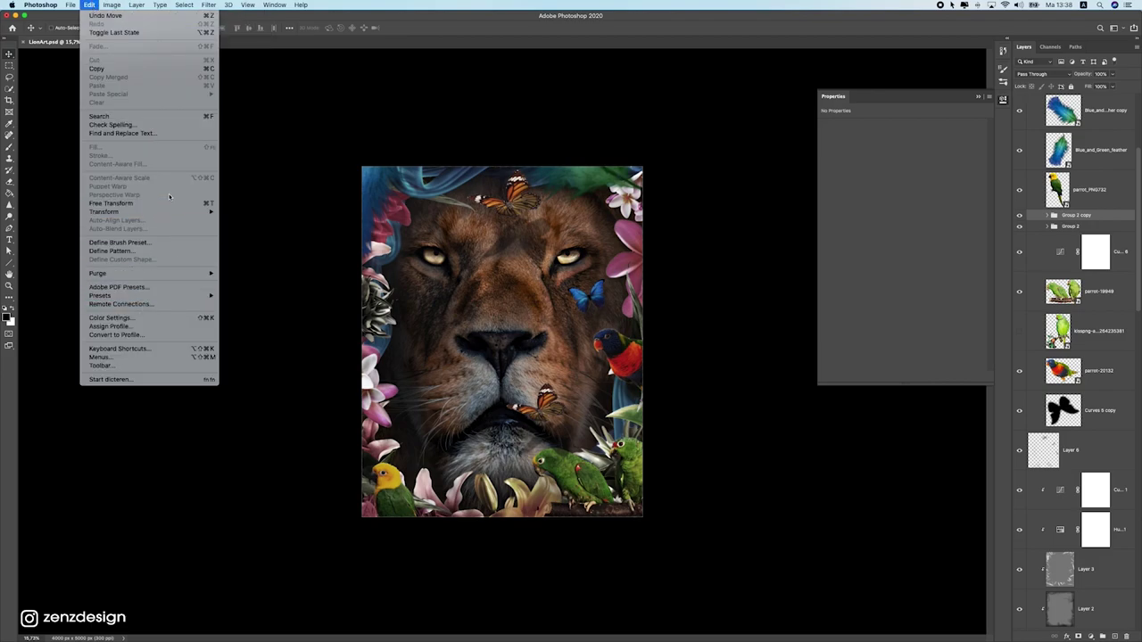
pyautogui.moveTo(165, 213)
pyautogui.click(249, 352)
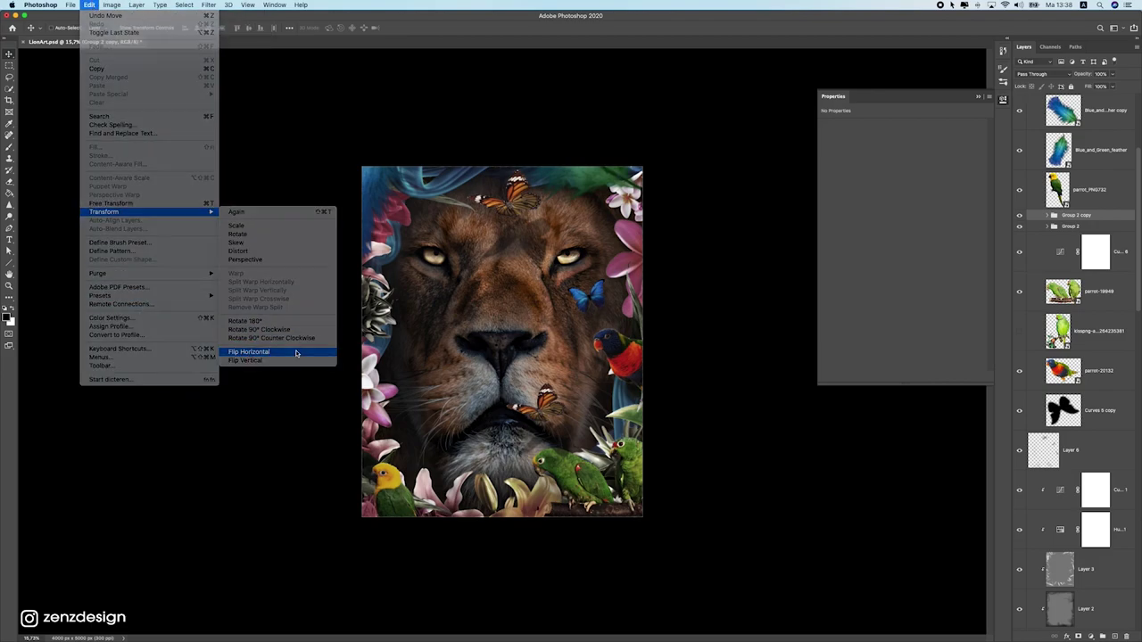
pyautogui.moveTo(542, 381); pyautogui.dragTo(487, 326)
pyautogui.press('super+t')
pyautogui.press('Return')
pyautogui.moveTo(447, 378); pyautogui.dragTo(492, 262)
pyautogui.press('super+t')
pyautogui.press('Return')
pyautogui.moveTo(464, 303); pyautogui.dragTo(498, 428)
# Move the copied butterfly group up and left onto the lion's cheek, next to the whiskers
pyautogui.scroll(-5, 467, 340)
pyautogui.scroll(5, 469, 339)
pyautogui.scroll(5, 486, 392)
pyautogui.scroll(-4, 486, 392)
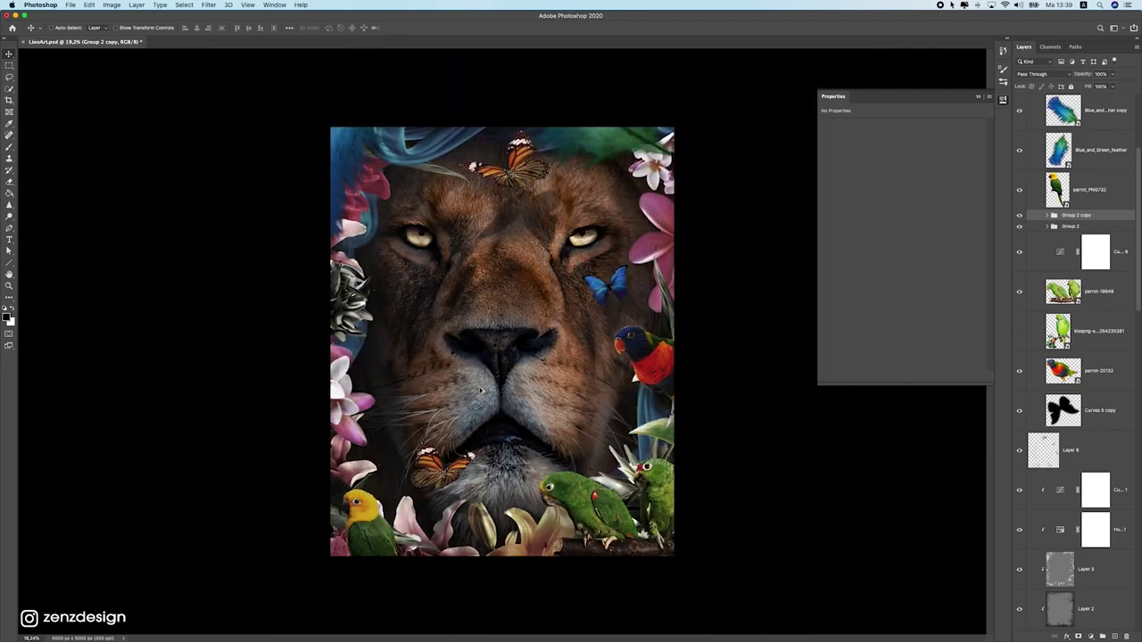
pyautogui.moveTo(444, 401); pyautogui.dragTo(412, 361)
pyautogui.scroll(-1, 412, 361)
pyautogui.scroll(-3, 412, 362)
pyautogui.scroll(1, 446, 357)
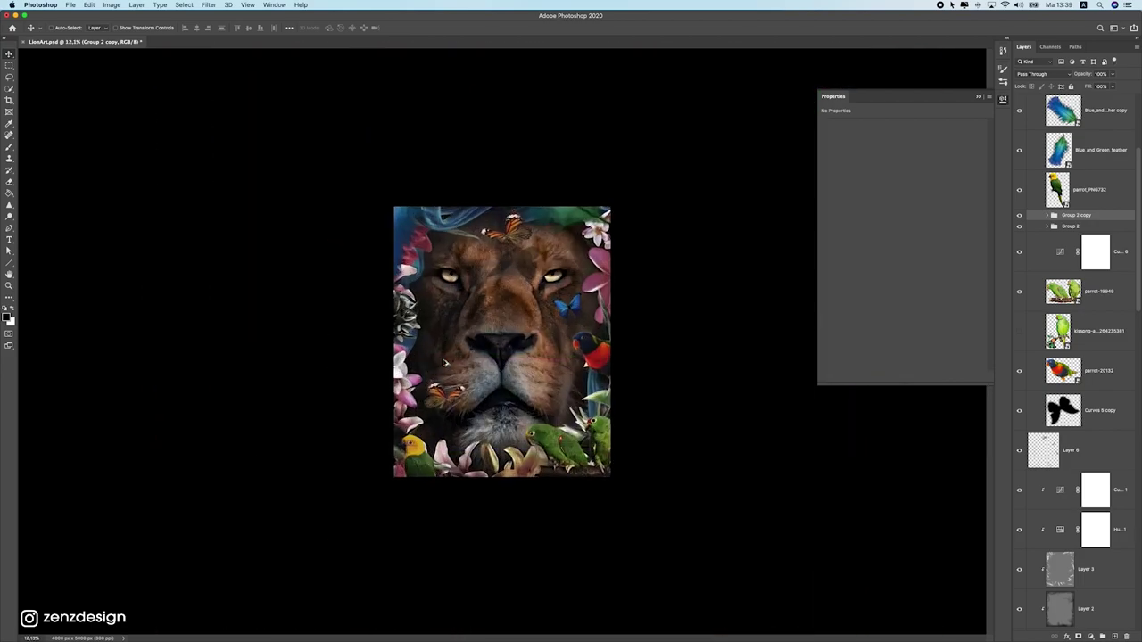
# Change the workspace colour around the canvas to dark grey
pyautogui.rightClick(617, 280)
pyautogui.click(632, 287)
pyautogui.scroll(2, 631, 277)
pyautogui.rightClick(710, 252)
pyautogui.click(635, 274)
pyautogui.scroll(1, 568, 254)
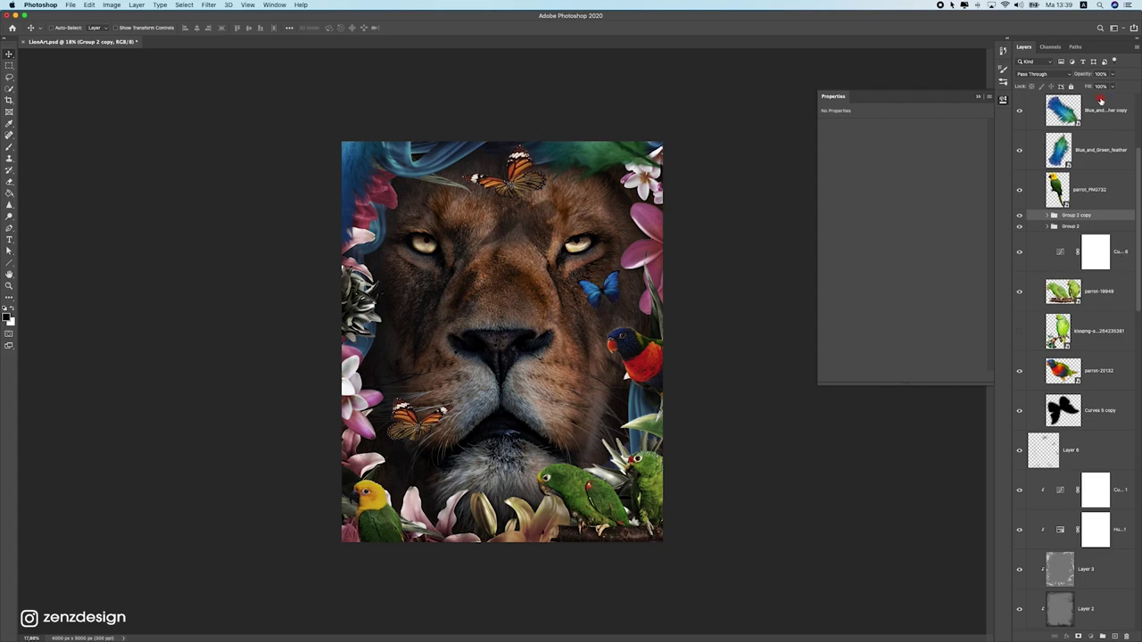
# Switch to Finder, look through the desktop image files for a foreground flower and preview the Lilium-PNG-Download-Image file
pyautogui.click(1100, 102)
pyautogui.scroll(3, 1101, 102)
pyautogui.press('super+Tab')
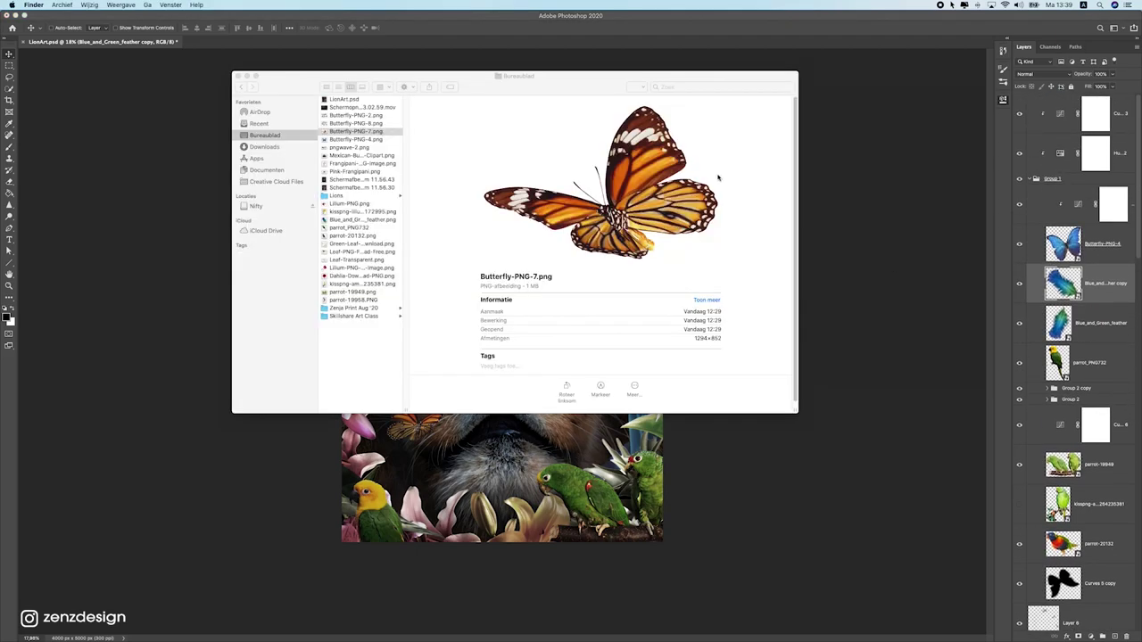
pyautogui.click(297, 135)
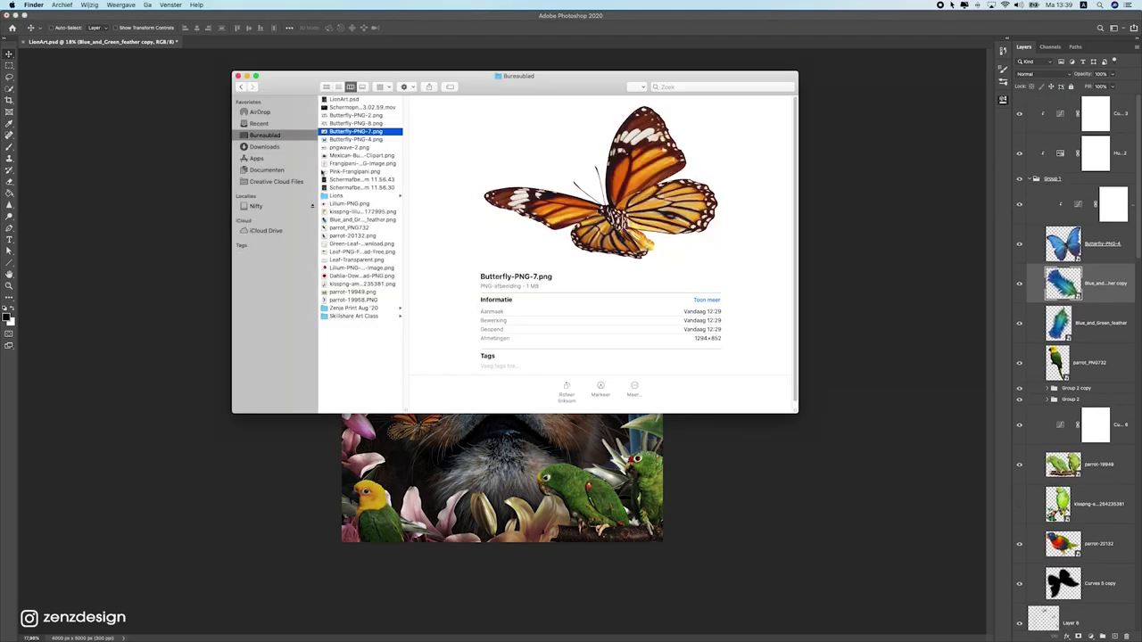
pyautogui.click(181, 109)
pyautogui.moveTo(44, 15); pyautogui.dragTo(231, 15)
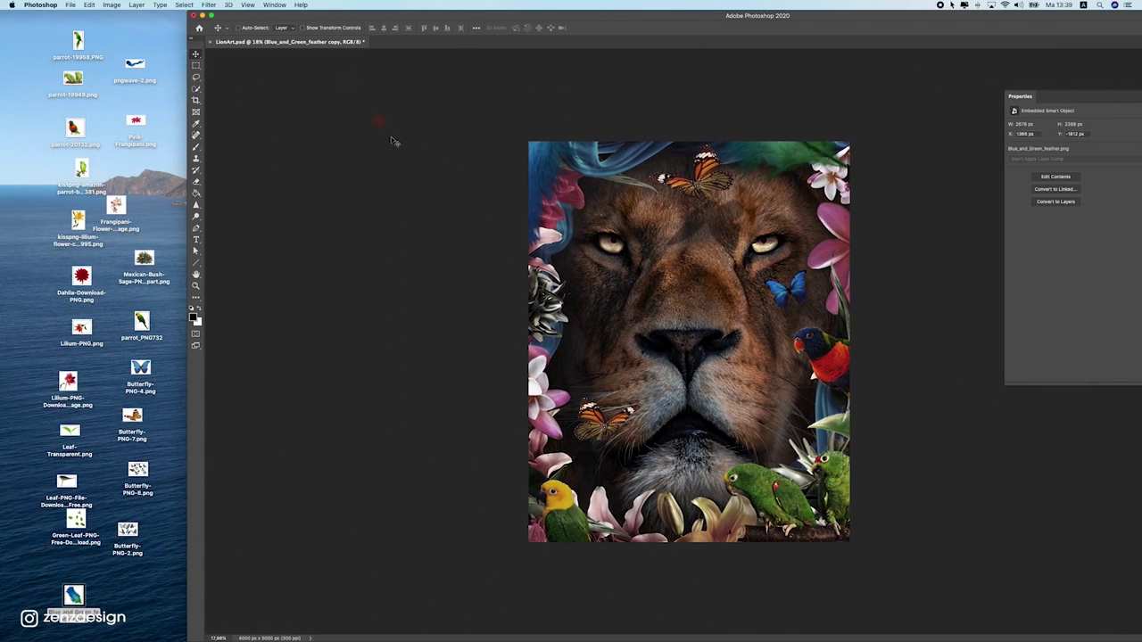
pyautogui.click(106, 260)
pyautogui.click(155, 231)
pyautogui.click(62, 437)
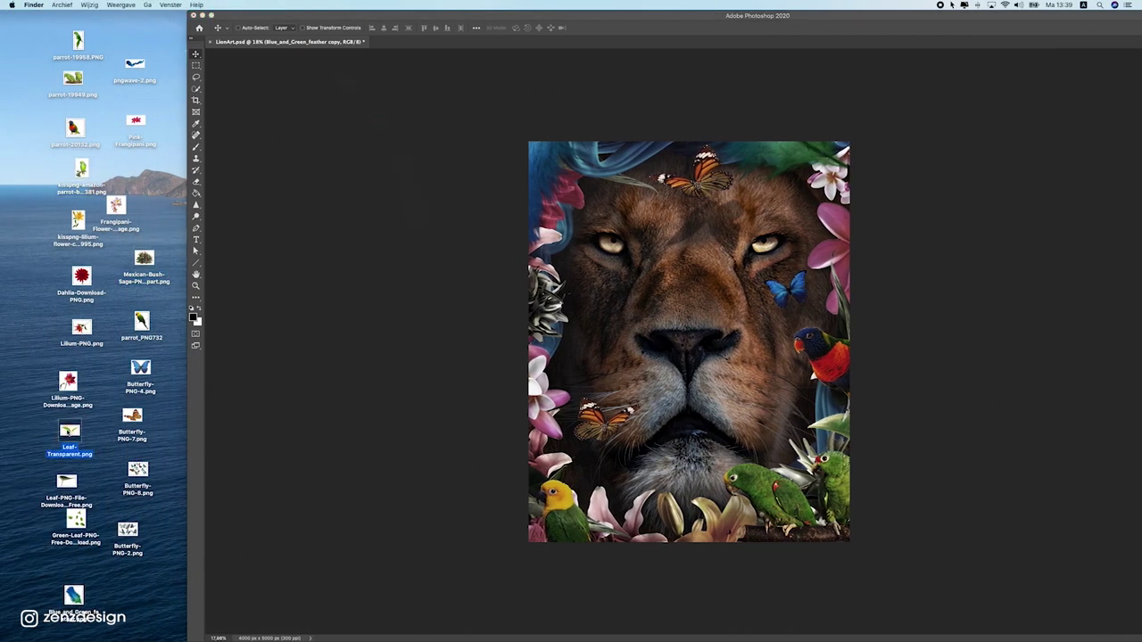
pyautogui.click(80, 535)
pyautogui.press('space')
pyautogui.press('space')
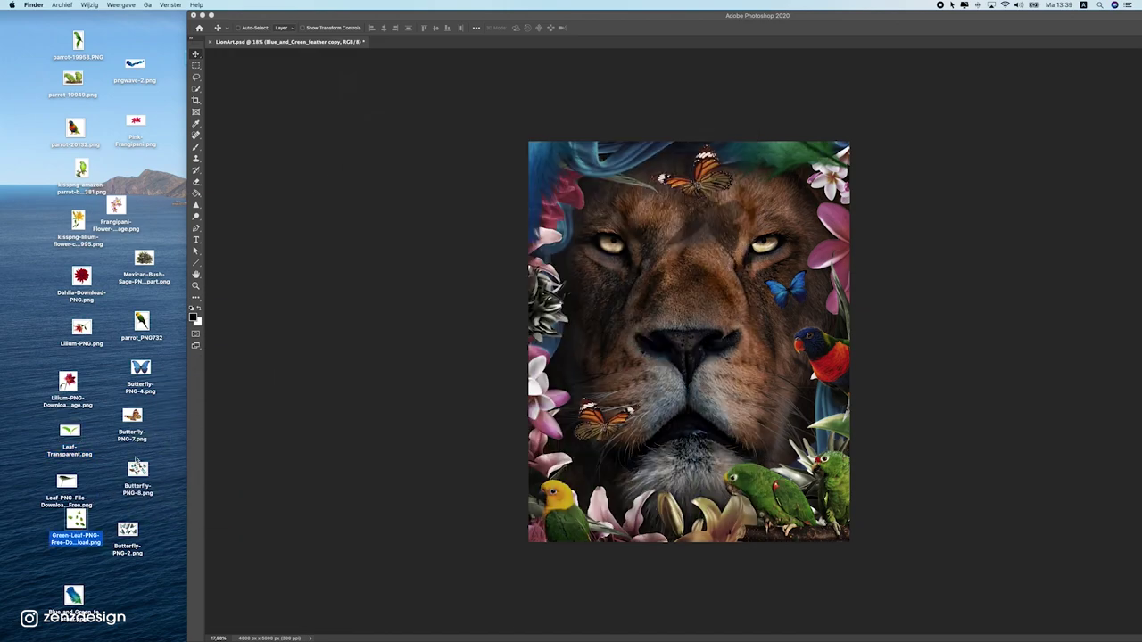
pyautogui.click(136, 471)
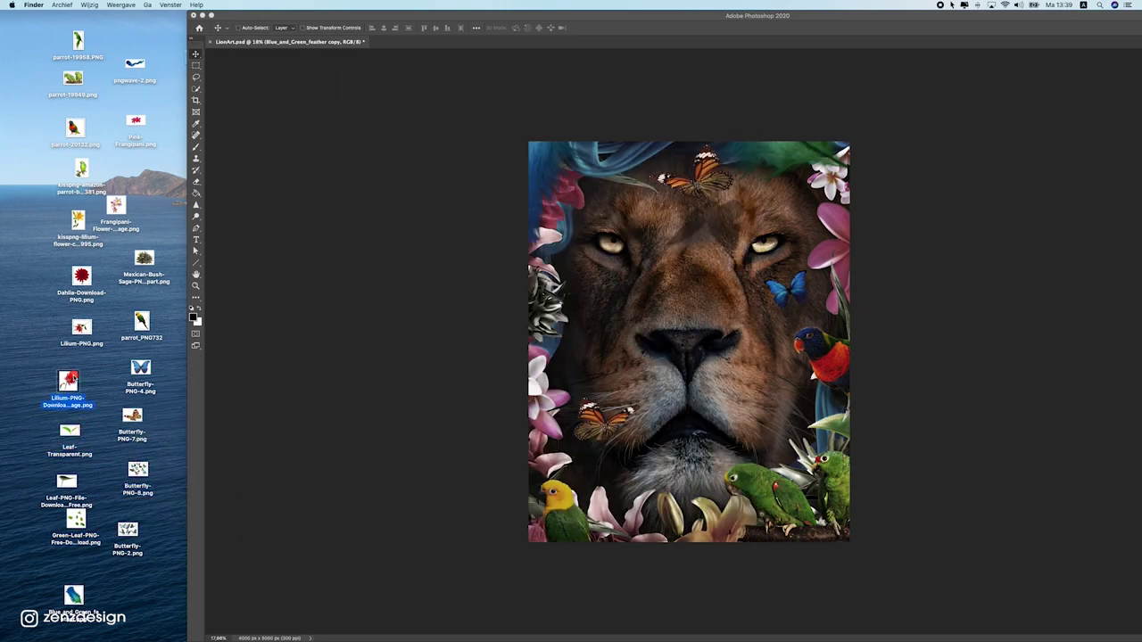
pyautogui.press('space')
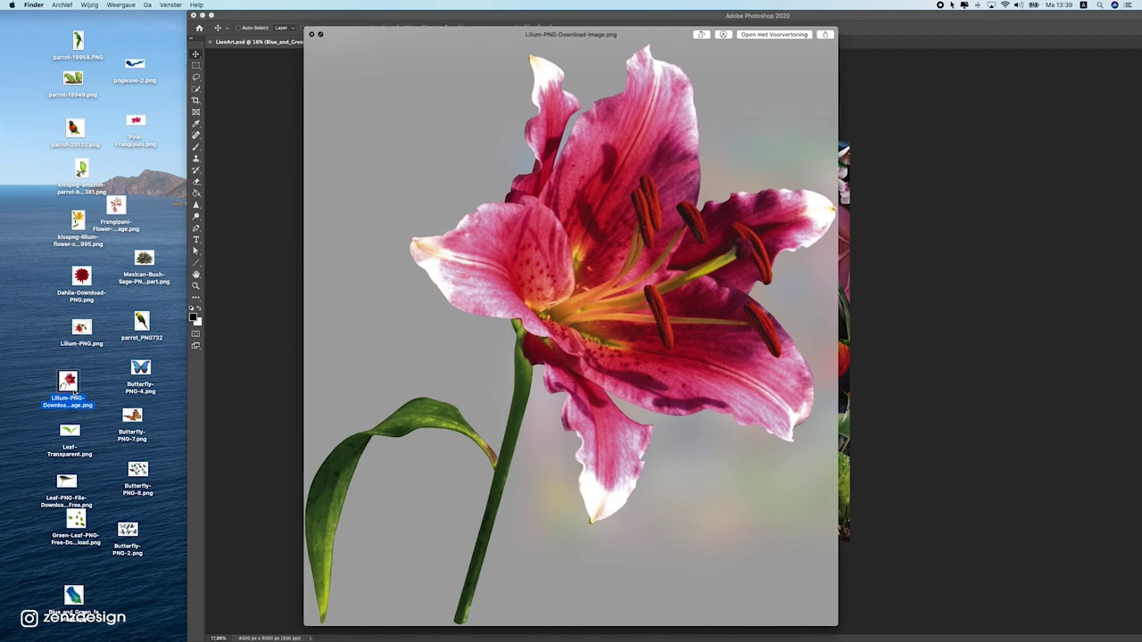
pyautogui.press('space')
# Add a new layer above the topmost Curves adjustment and place the Lilium-PNG-Download-Image file from the desktop onto the canvas
pyautogui.moveTo(75, 387); pyautogui.dragTo(46, 266)
pyautogui.click(575, 54)
pyautogui.moveTo(599, 15); pyautogui.dragTo(367, 7)
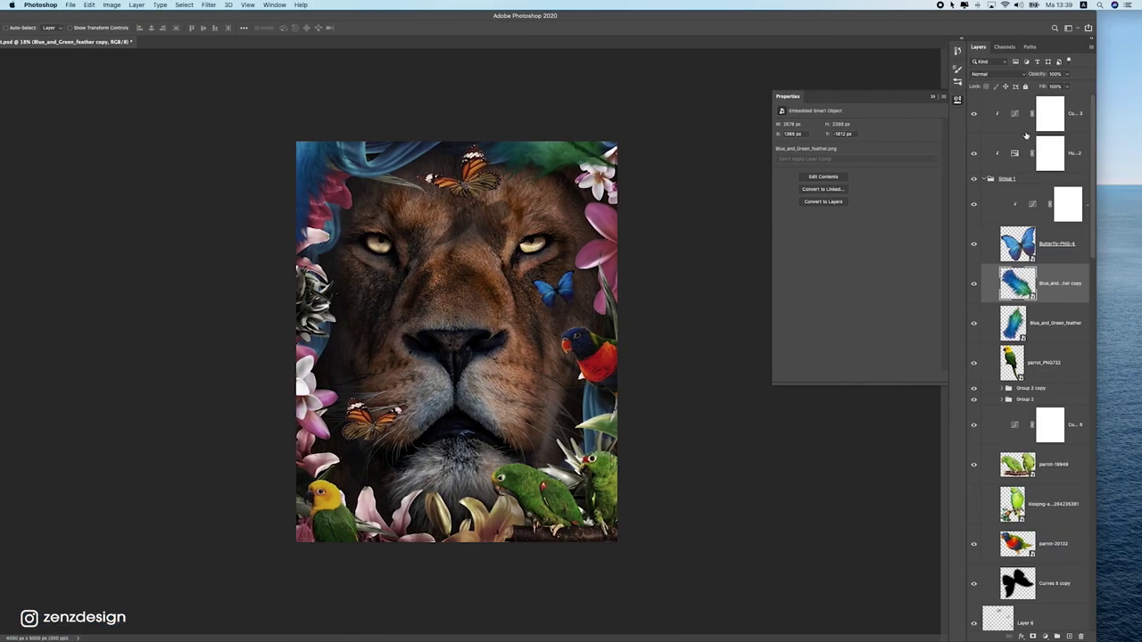
pyautogui.click(1062, 110)
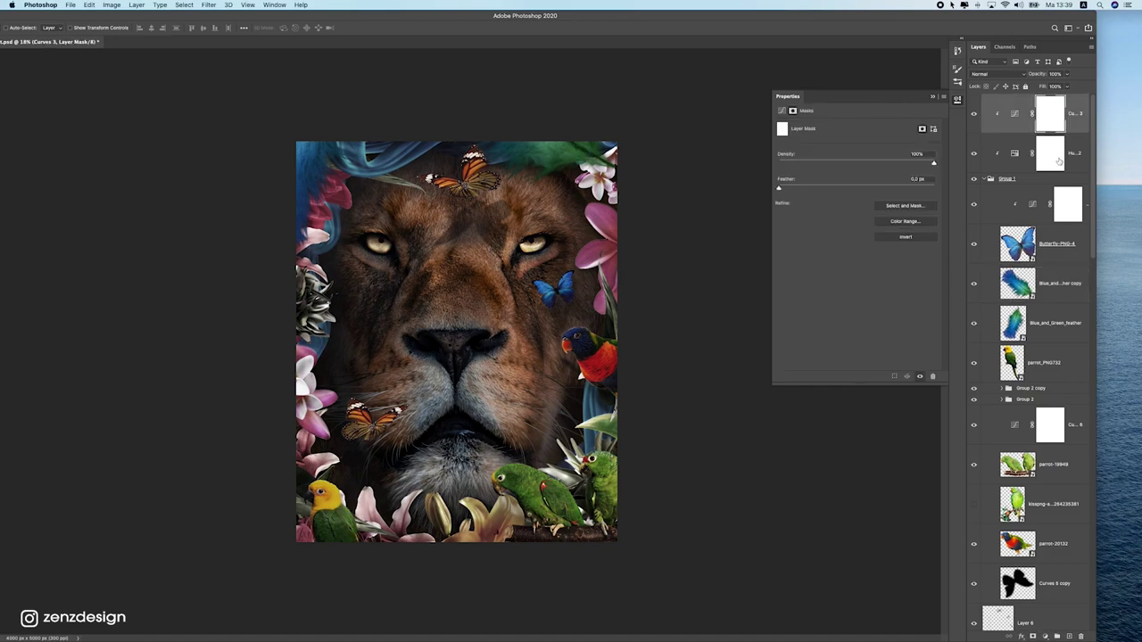
pyautogui.click(1071, 635)
pyautogui.moveTo(294, 18); pyautogui.dragTo(561, 18)
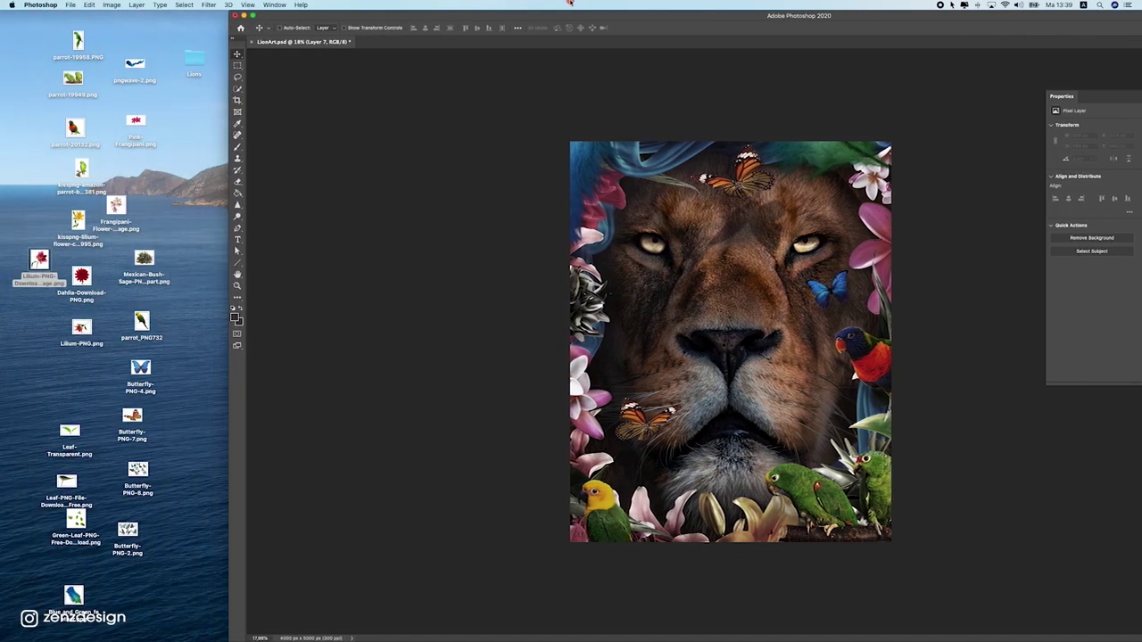
pyautogui.moveTo(36, 262); pyautogui.dragTo(680, 286)
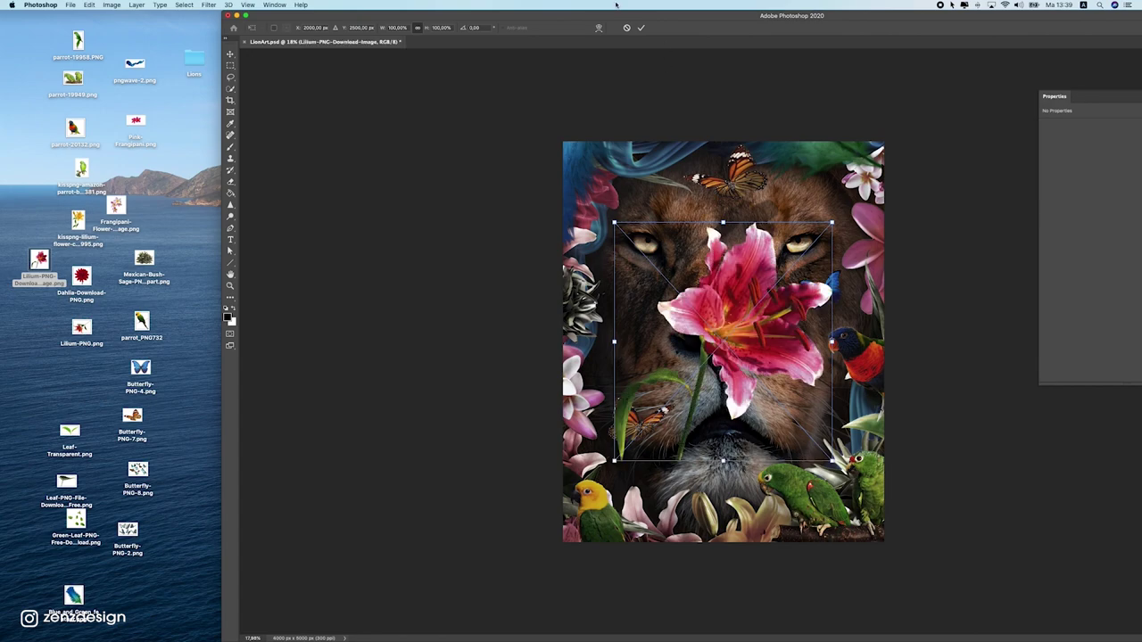
# Enlarge the placed pink lily well beyond its original size and position it over the lower right corner of the canvas
pyautogui.moveTo(505, 11); pyautogui.dragTo(283, 11)
pyautogui.moveTo(611, 222); pyautogui.dragTo(755, 66)
pyautogui.moveTo(639, 240); pyautogui.dragTo(739, 419)
pyautogui.press('Return')
pyautogui.press('Return')
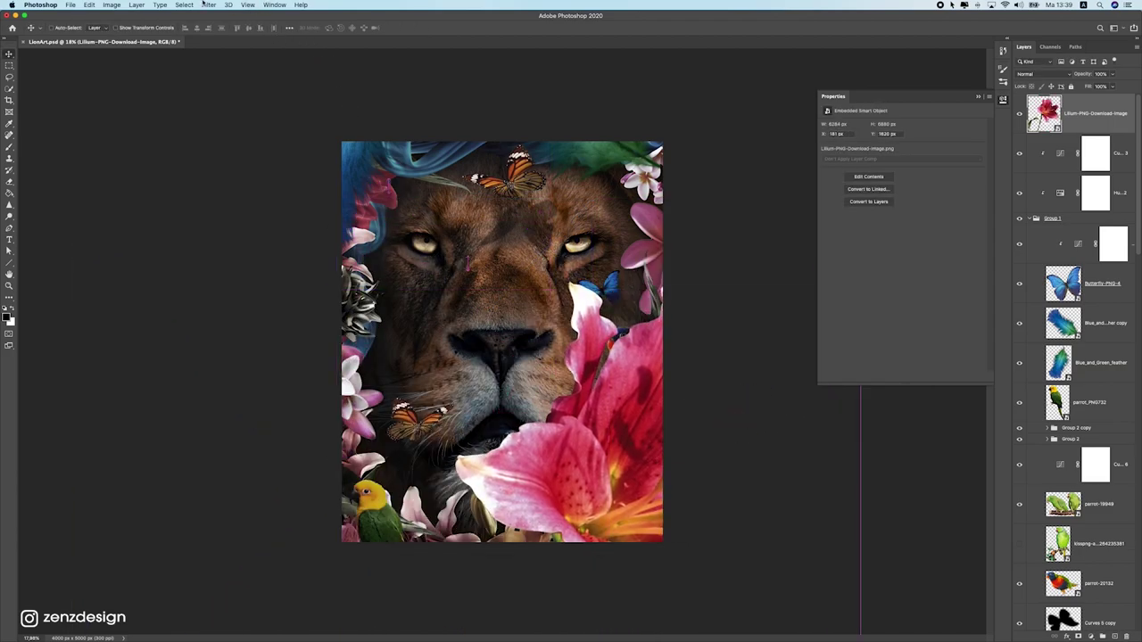
# Apply a Gaussian Blur of about 390 pixels to the lily layer
pyautogui.click(215, 5)
pyautogui.moveTo(263, 111)
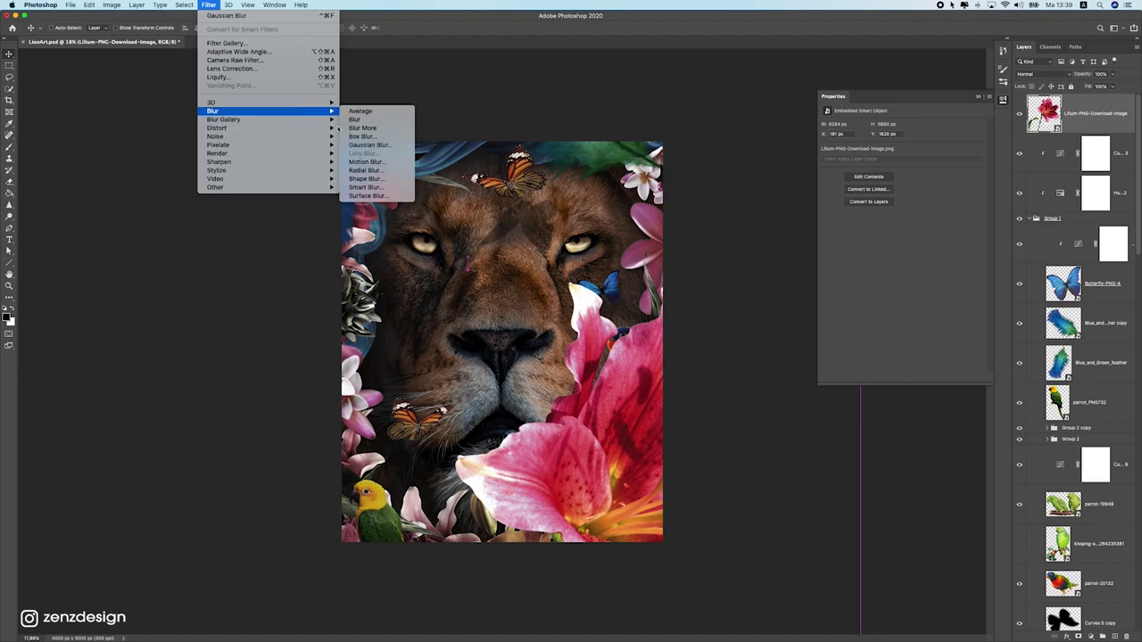
pyautogui.click(394, 147)
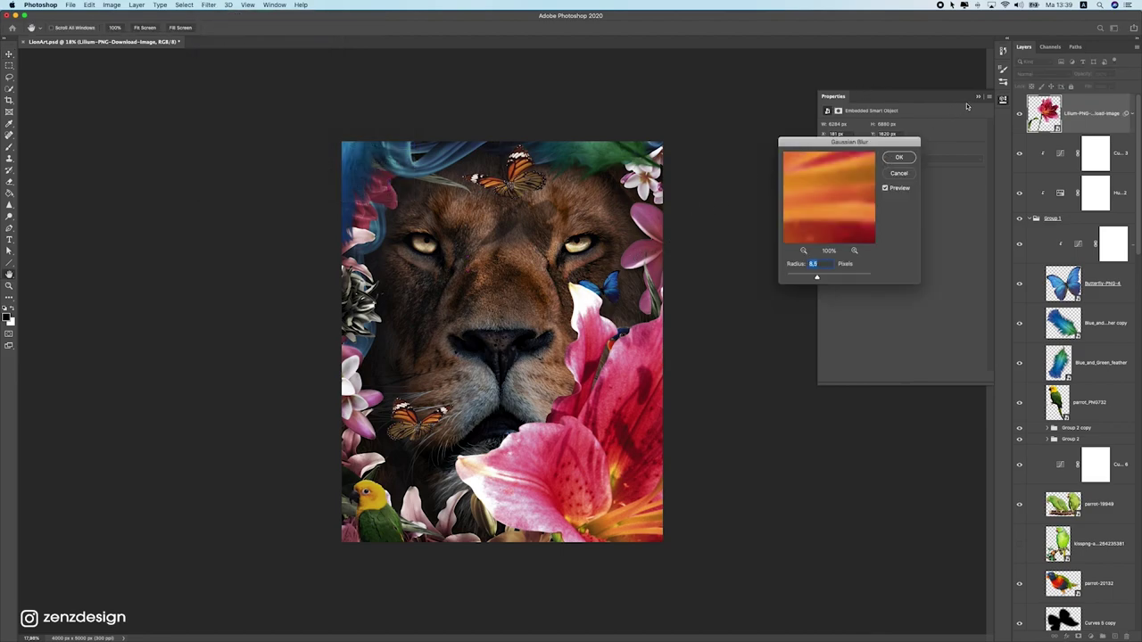
pyautogui.click(840, 278)
pyautogui.moveTo(858, 142); pyautogui.dragTo(217, 142)
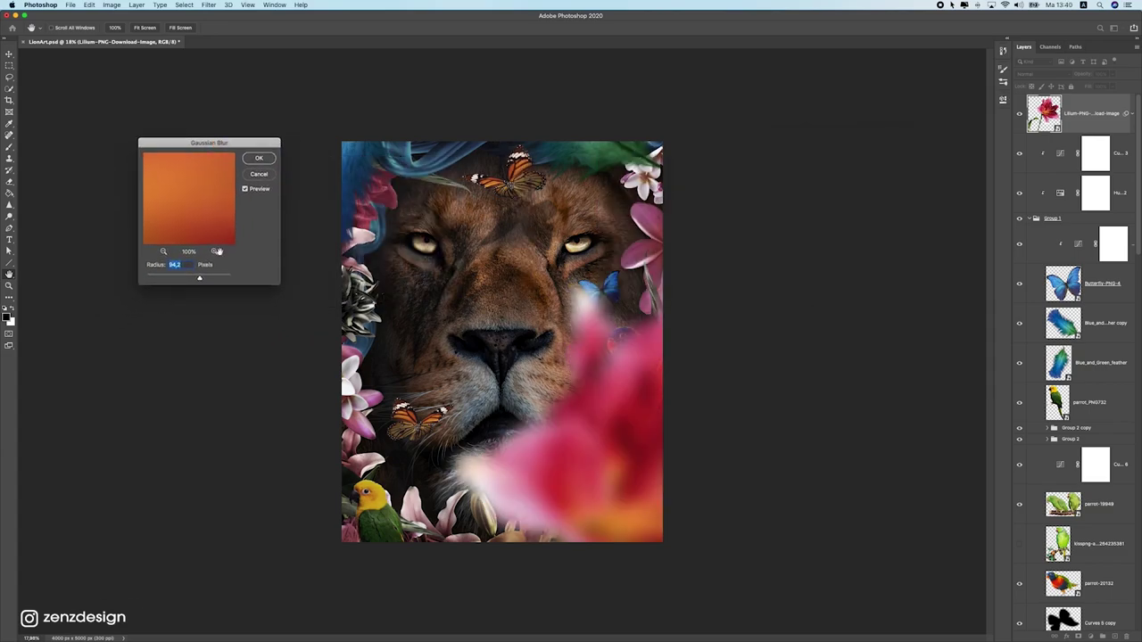
pyautogui.click(188, 278)
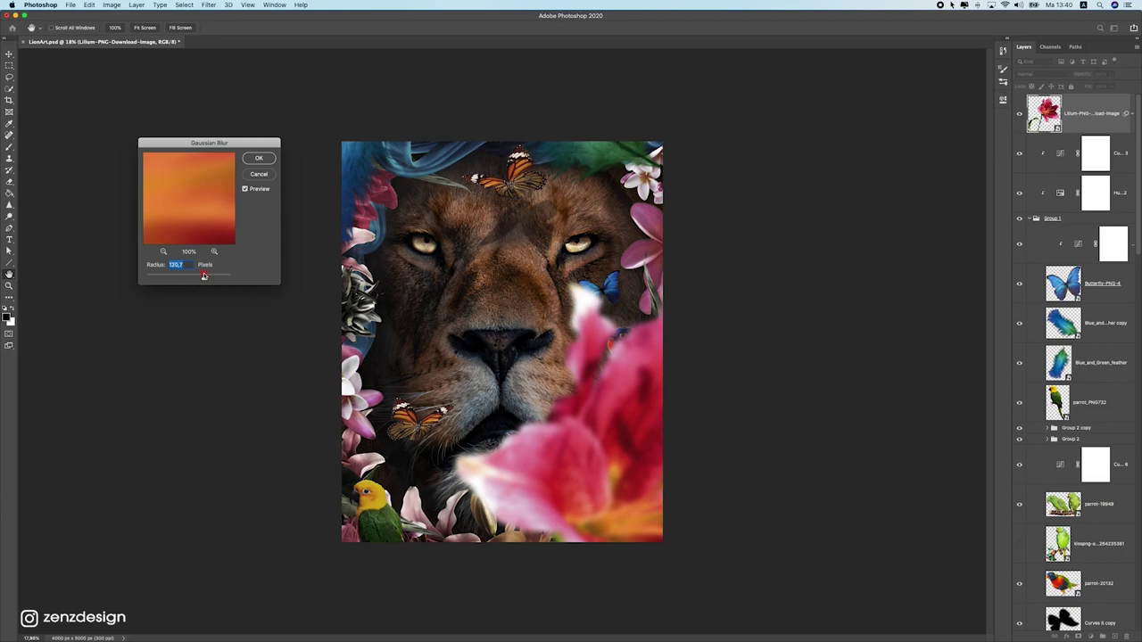
pyautogui.moveTo(204, 276); pyautogui.dragTo(219, 276)
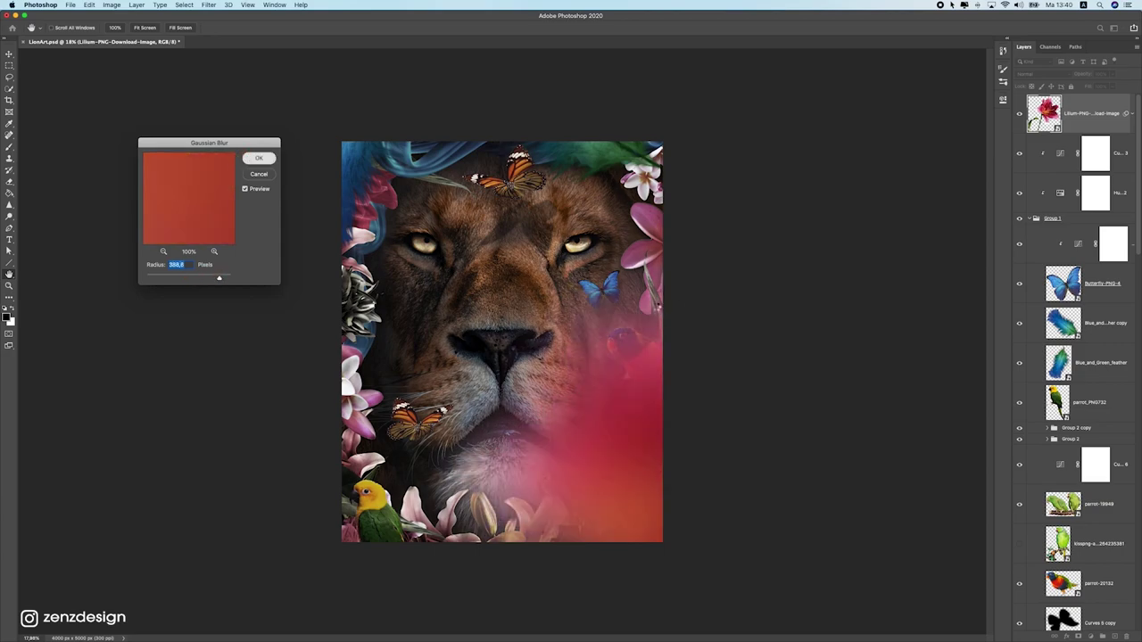
pyautogui.press('Return')
# Move the blurred lily into an upper corner of the canvas and place a duplicate of it in the opposite upper corner
pyautogui.moveTo(594, 408); pyautogui.dragTo(342, 452)
pyautogui.moveTo(341, 452); pyautogui.dragTo(715, 266)
pyautogui.hotkey('ctrl', 'j')
pyautogui.scroll(-5, 640, 330)
pyautogui.scroll(4, 640, 329)
pyautogui.scroll(-4, 640, 329)
pyautogui.scroll(4, 640, 329)
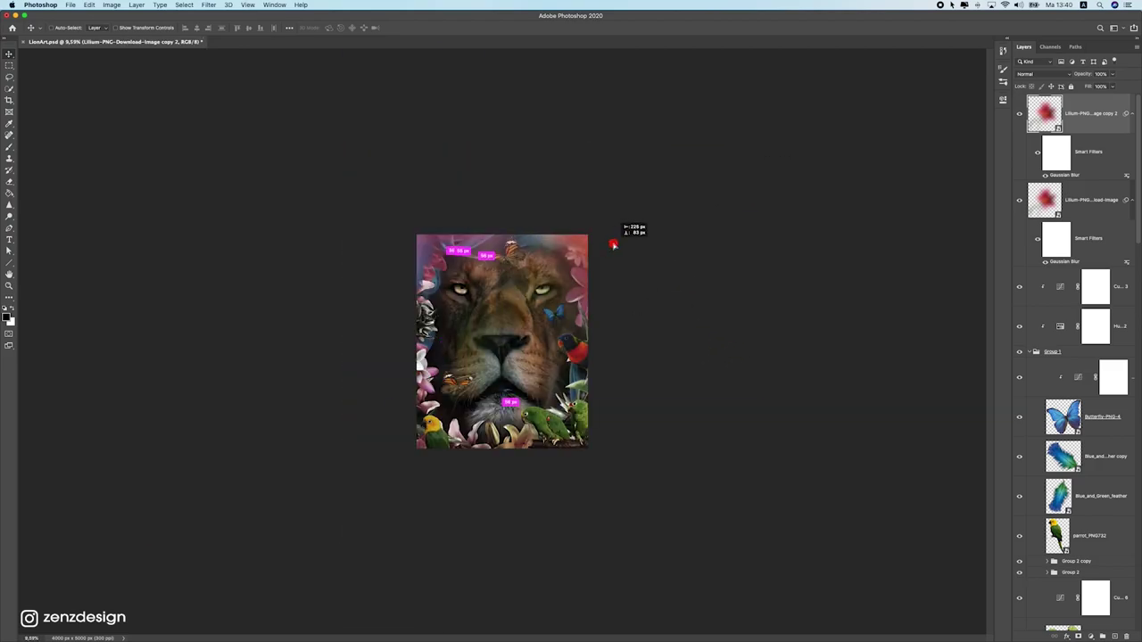
pyautogui.scroll(3, 618, 237)
# Duplicate the blurred lily once more and position the copy over the flowers along the left edge of the portrait
pyautogui.press('super+j')
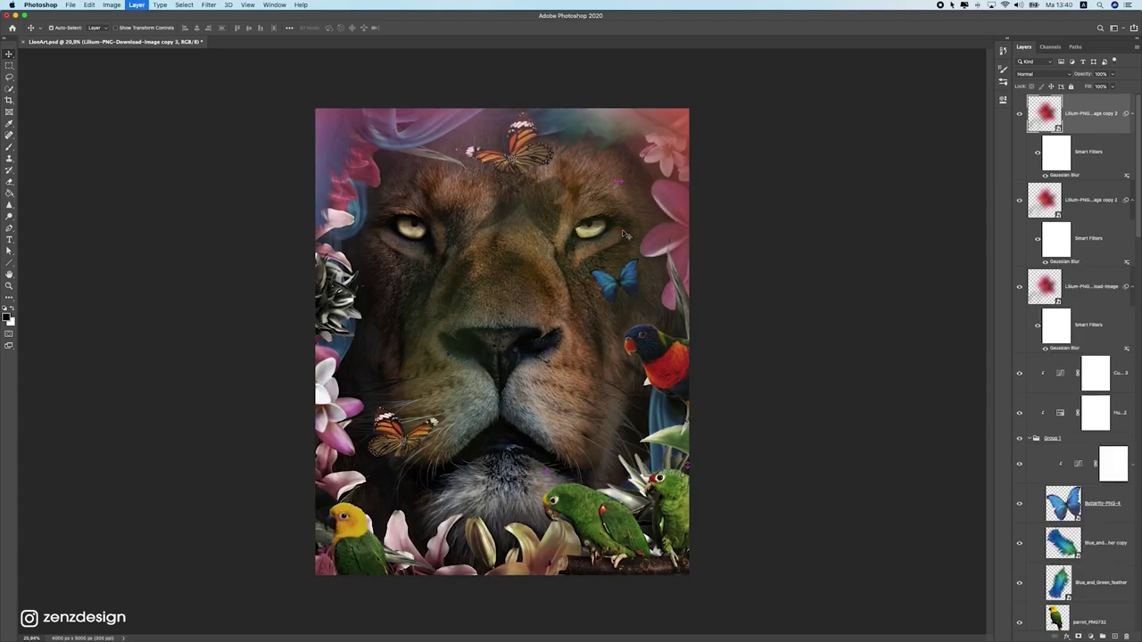
pyautogui.moveTo(618, 201); pyautogui.dragTo(423, 260)
pyautogui.scroll(-5, 503, 403)
pyautogui.scroll(4, 503, 402)
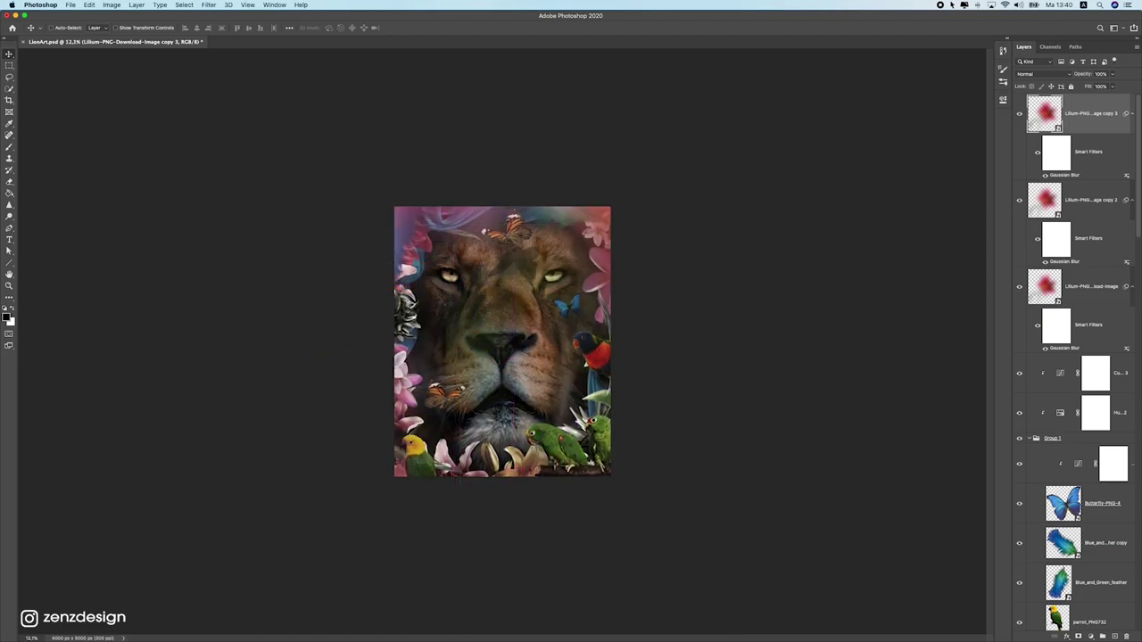
# Find the Leaf-PNG-File-Download-Free image among the desktop files and place it onto the lion canvas
pyautogui.press('super+Tab')
pyautogui.press('super+Tab')
pyautogui.moveTo(101, 16); pyautogui.dragTo(341, 5)
pyautogui.click(134, 301)
pyautogui.click(144, 258)
pyautogui.click(83, 281)
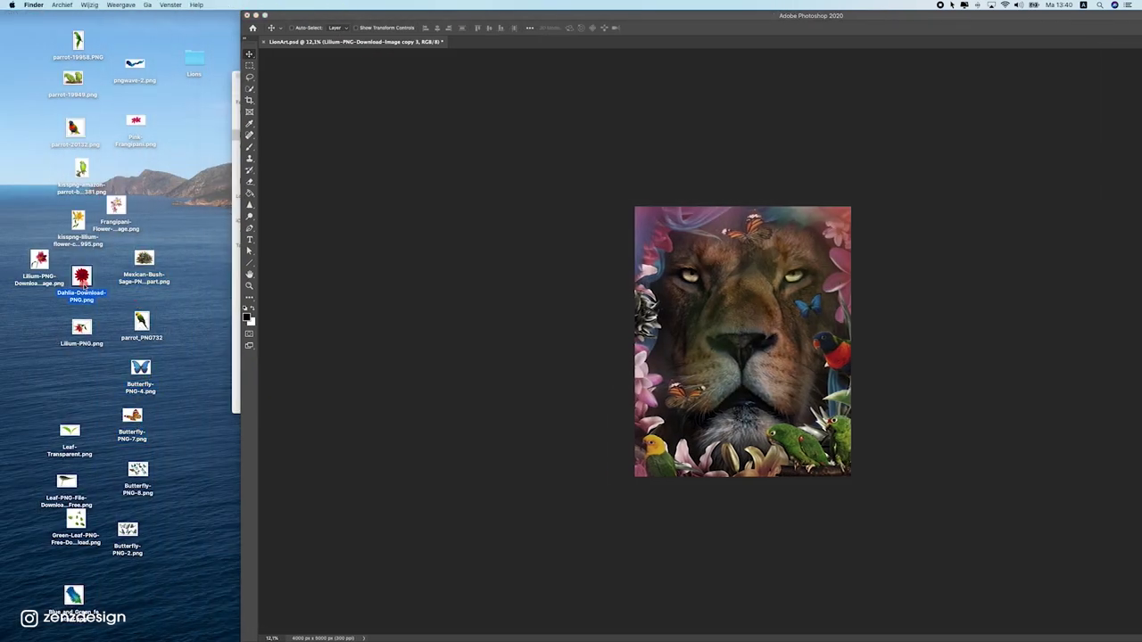
pyautogui.click(80, 130)
pyautogui.click(85, 81)
pyautogui.click(66, 486)
pyautogui.moveTo(66, 486); pyautogui.dragTo(555, 278)
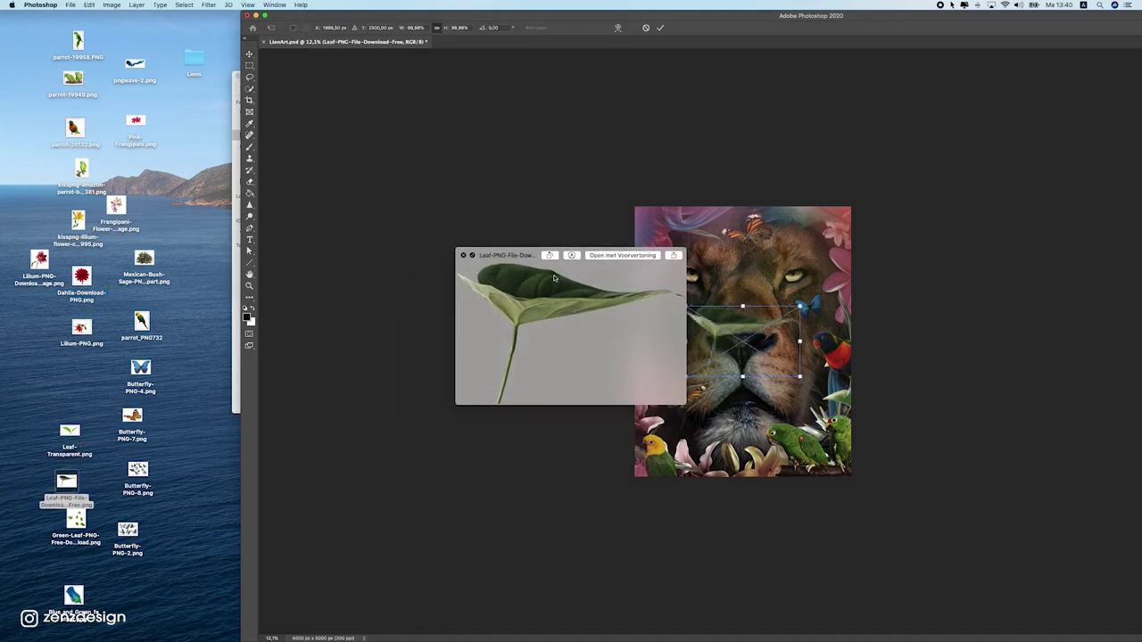
# Enlarge the placed leaf and move it down across the lower part of the canvas
pyautogui.moveTo(617, 18); pyautogui.dragTo(396, 18)
pyautogui.moveTo(581, 307); pyautogui.dragTo(763, 196)
pyautogui.press('Return')
pyautogui.moveTo(516, 345); pyautogui.dragTo(516, 505)
# Apply a Gaussian Blur of about 115 pixels to the leaf layer
pyautogui.click(208, 4)
pyautogui.moveTo(260, 110)
pyautogui.press('Escape')
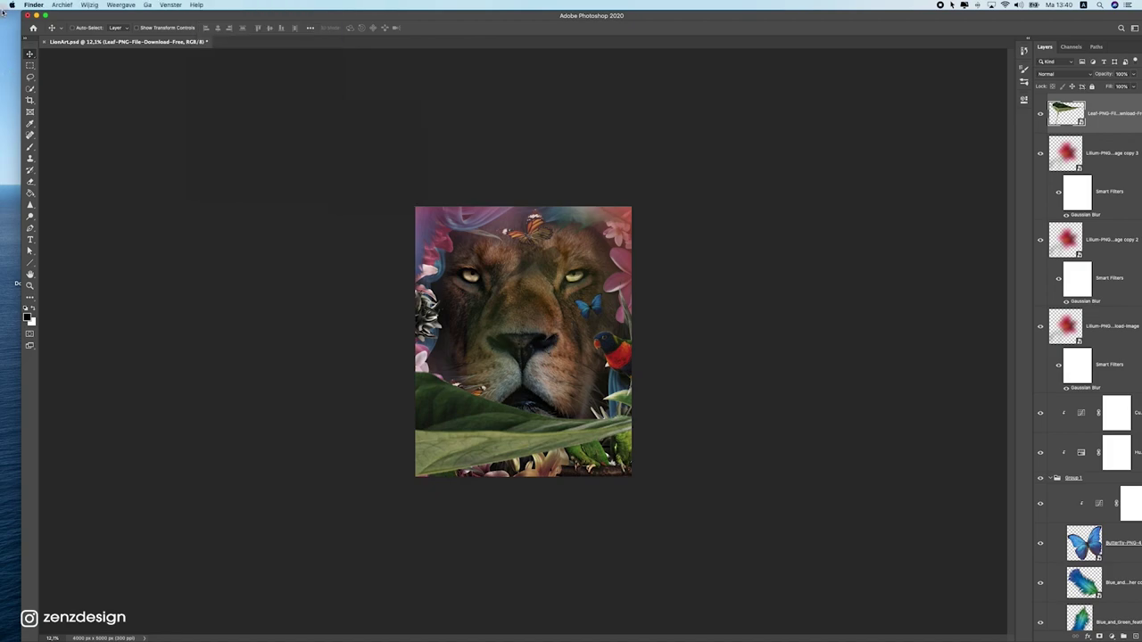
pyautogui.click(46, 15)
pyautogui.click(207, 5)
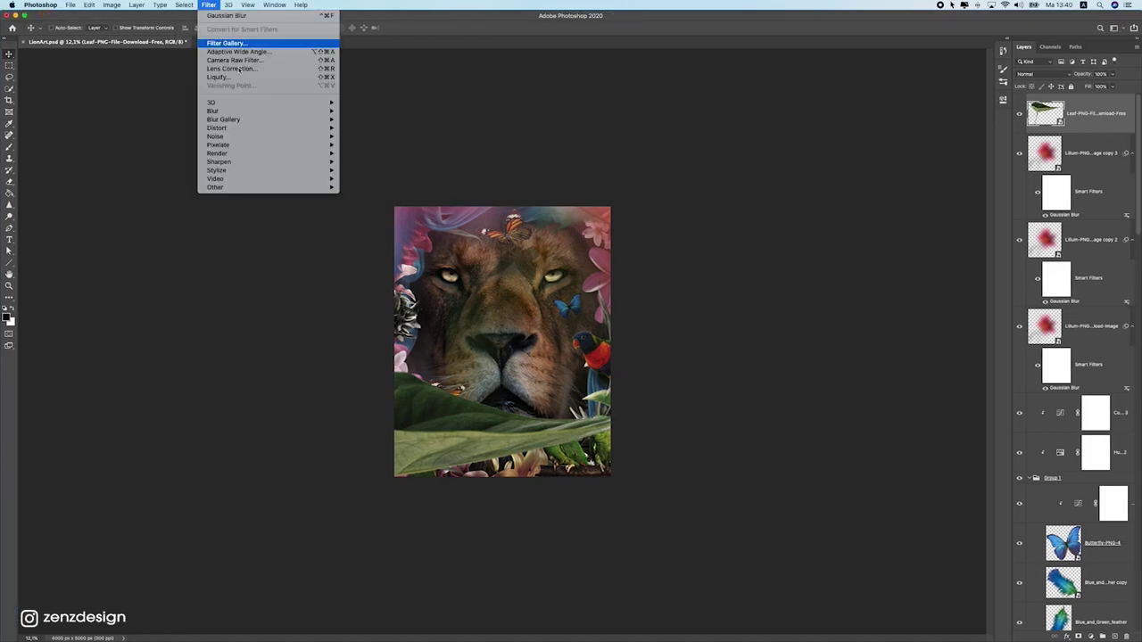
pyautogui.moveTo(294, 111)
pyautogui.click(370, 144)
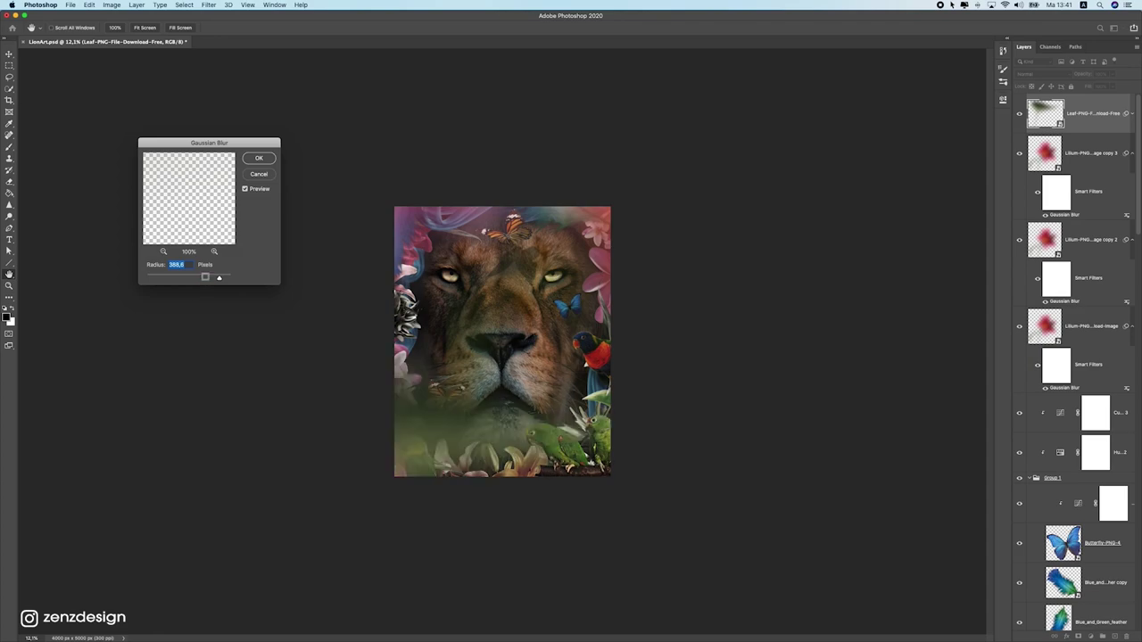
pyautogui.moveTo(221, 280); pyautogui.dragTo(197, 281)
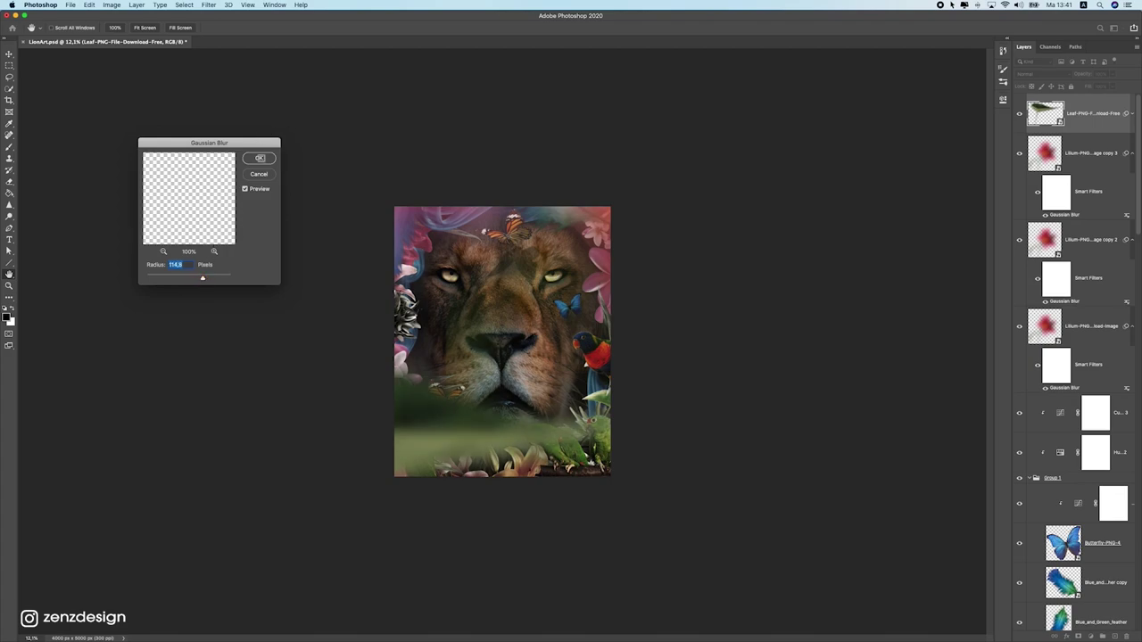
pyautogui.press('Return')
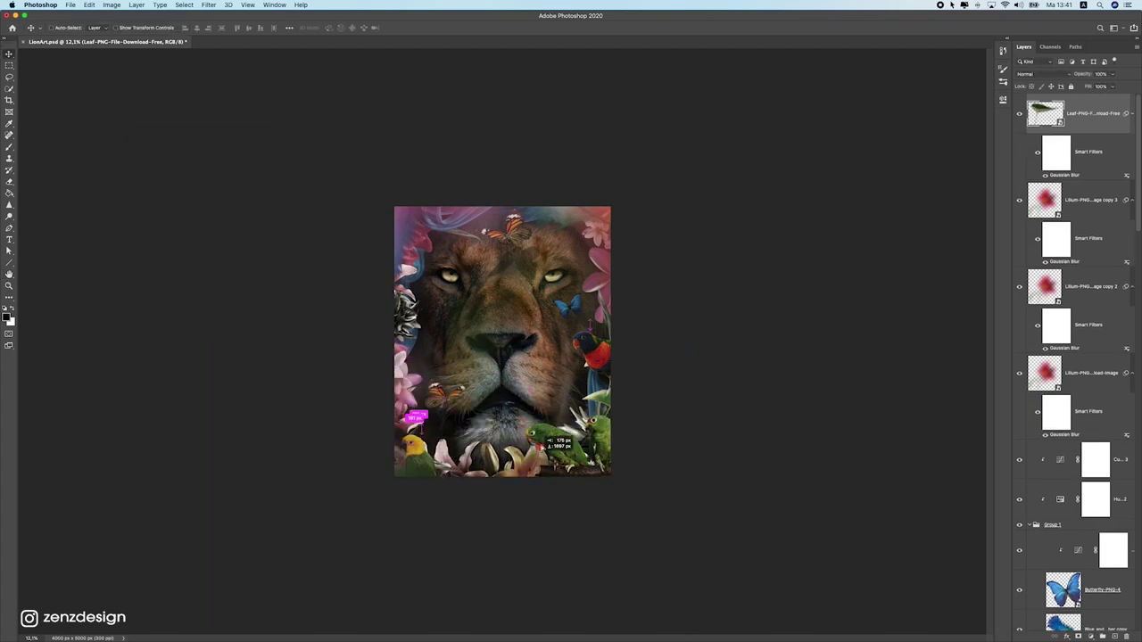
# Place the blurred leaf in the canvas's upper right corner and a duplicate of it at the bottom left
pyautogui.moveTo(575, 445); pyautogui.dragTo(573, 284)
pyautogui.click(266, 5)
pyautogui.click(742, 261)
pyautogui.moveTo(636, 304); pyautogui.dragTo(473, 487)
pyautogui.press('super+j')
pyautogui.moveTo(557, 463); pyautogui.dragTo(628, 466)
pyautogui.moveTo(578, 421); pyautogui.dragTo(502, 415)
pyautogui.scroll(5, 558, 417)
pyautogui.scroll(-6, 502, 414)
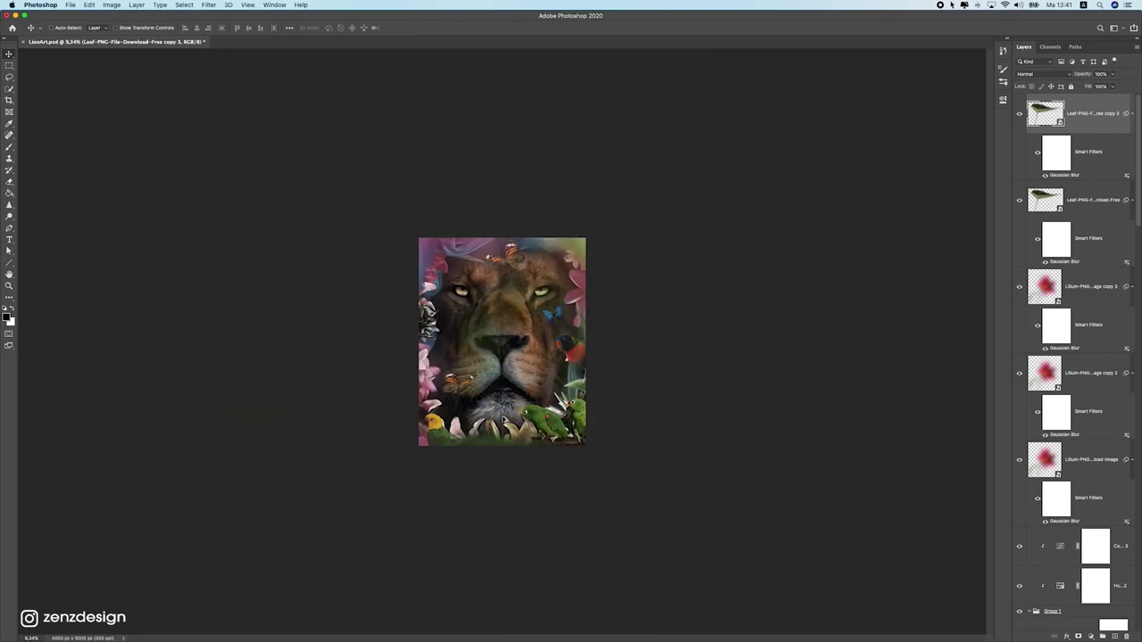
pyautogui.scroll(1, 504, 415)
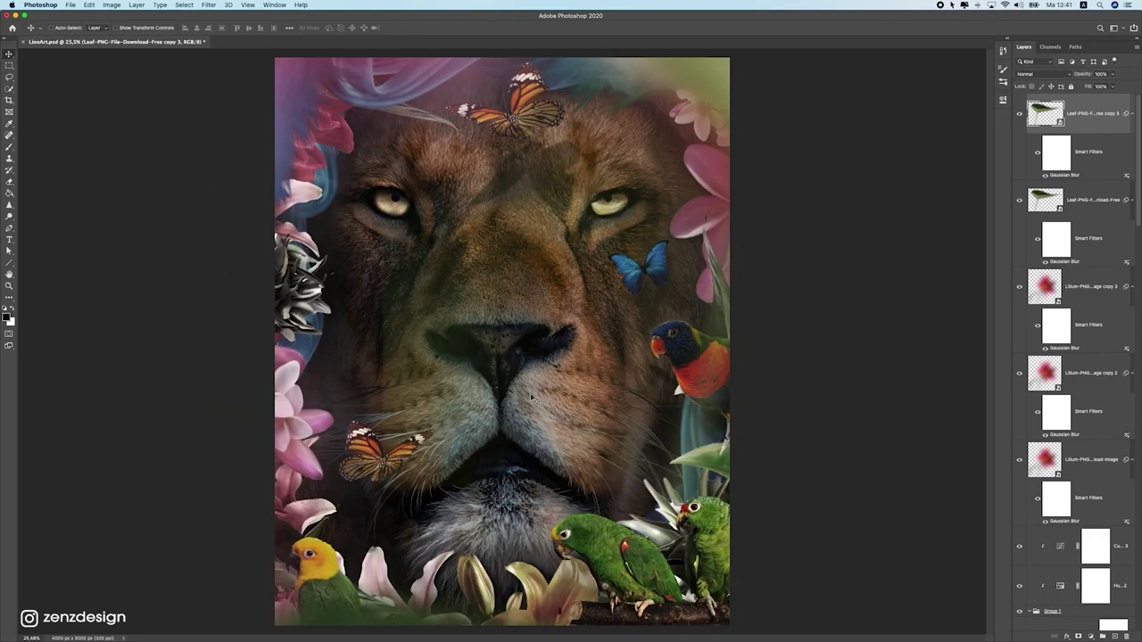
# Change the workspace colour around the canvas to black
pyautogui.scroll(-5, 550, 393)
pyautogui.scroll(6, 576, 382)
pyautogui.rightClick(746, 271)
pyautogui.click(743, 288)
pyautogui.scroll(1, 744, 288)
pyautogui.rightClick(721, 283)
pyautogui.click(727, 291)
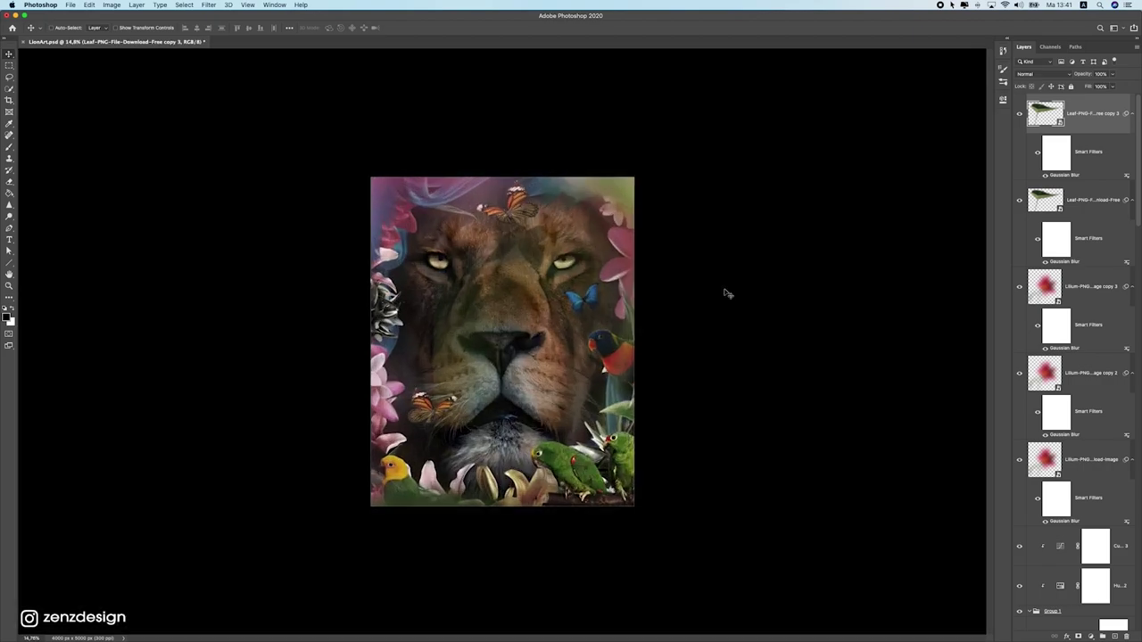
# Duplicate the blurred leaf and position the copy in the lower right corner, beneath the green parrots
pyautogui.moveTo(727, 292); pyautogui.dragTo(590, 394)
pyautogui.scroll(-4, 568, 433)
pyautogui.scroll(5, 568, 433)
pyautogui.scroll(1, 620, 446)
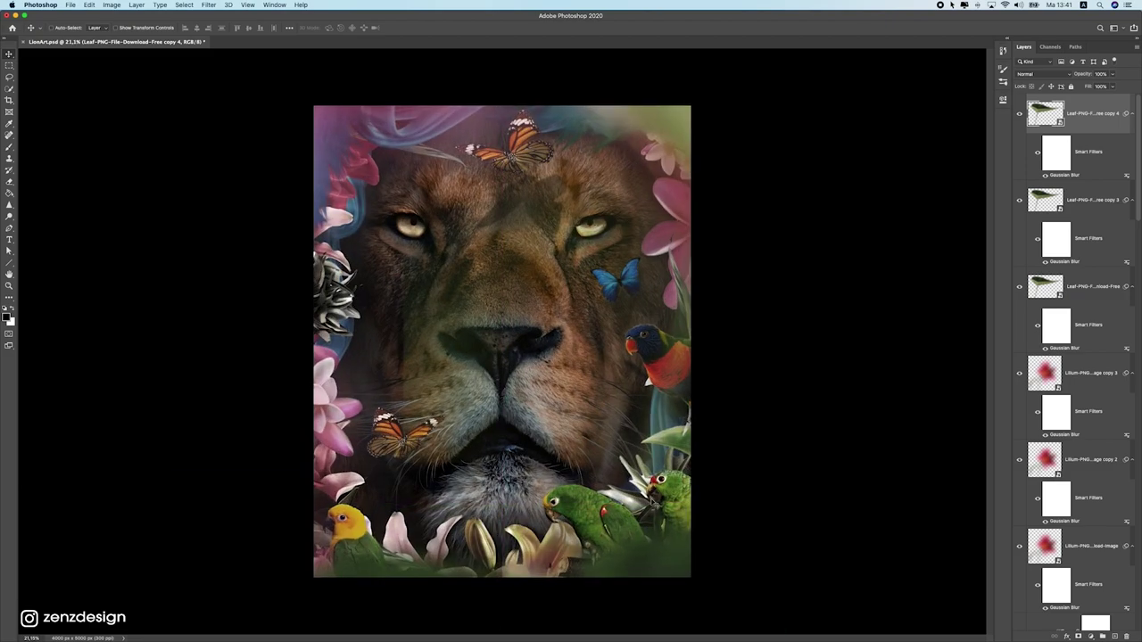
# Duplicate the blurred leaf again and place the copy across the left side of the portrait at the lion's nose height
pyautogui.press('super+j')
pyautogui.moveTo(654, 403); pyautogui.dragTo(247, 239)
pyautogui.moveTo(381, 256); pyautogui.dragTo(549, 312)
# Rasterize the newest leaf copy and erase the part covering the lion's face with a 1000 px Eraser, keeping green only at the left edge
pyautogui.click(10, 182)
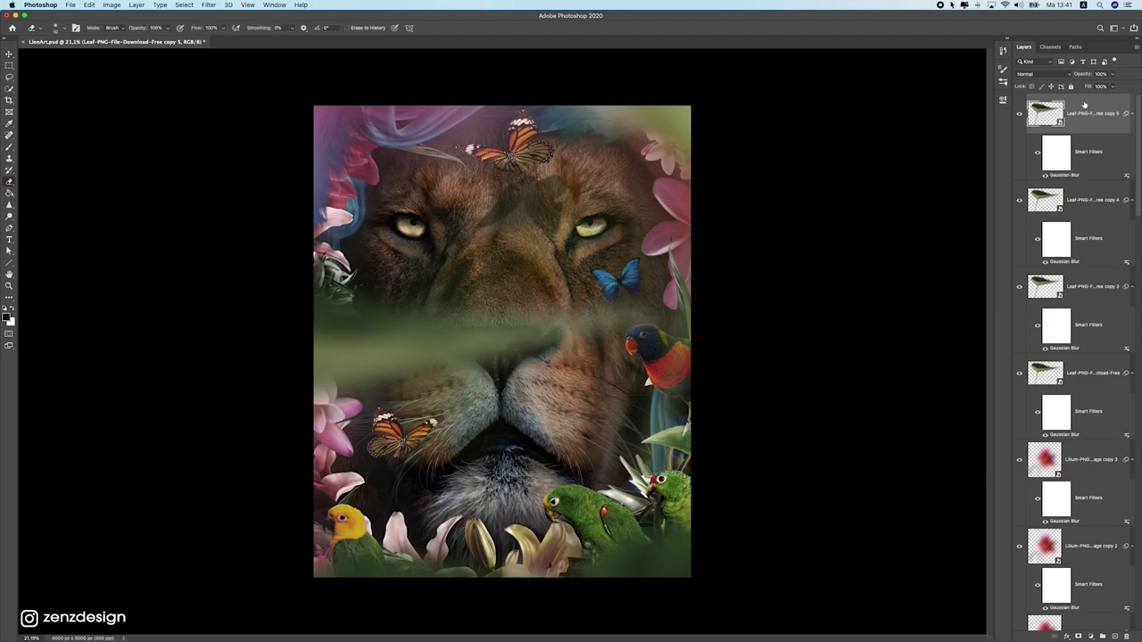
pyautogui.rightClick(1081, 107)
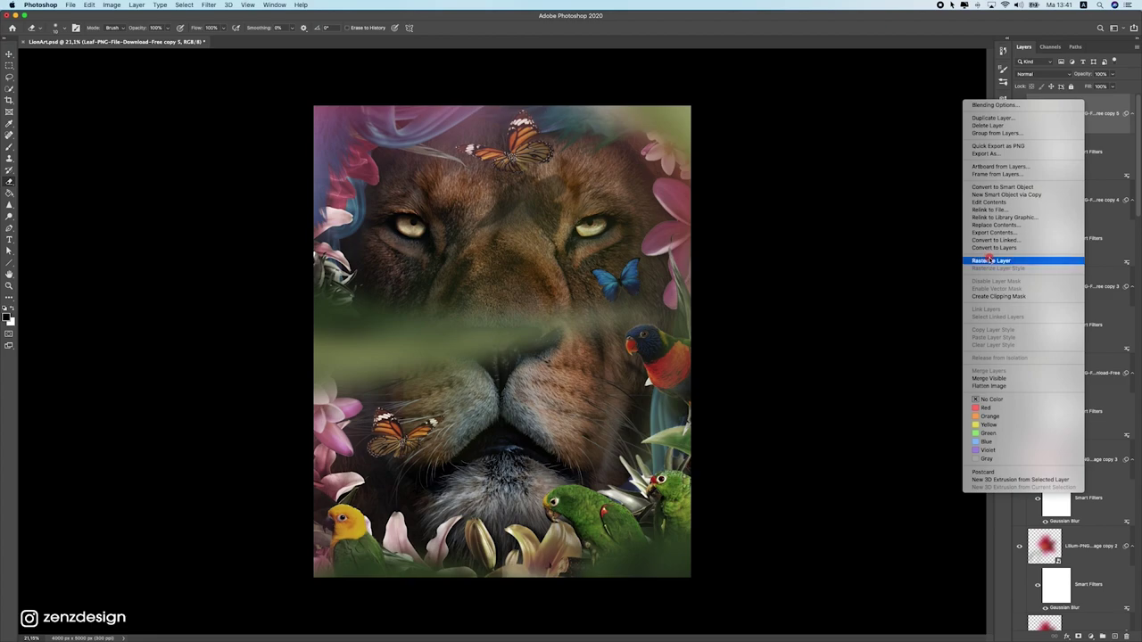
pyautogui.click(991, 259)
pyautogui.press(']')
pyautogui.press(']')
pyautogui.press(']')
pyautogui.press(']')
pyautogui.press(']')
pyautogui.press(']')
pyautogui.press(']')
pyautogui.press(']')
pyautogui.press(']')
pyautogui.press(']')
pyautogui.press(']')
pyautogui.press(']')
pyautogui.press(']')
pyautogui.press(']')
pyautogui.press(']')
pyautogui.moveTo(352, 277)
pyautogui.mouseDown()
pyautogui.moveTo(437, 338)
pyautogui.moveTo(372, 437)
pyautogui.moveTo(445, 299)
pyautogui.moveTo(514, 257)
pyautogui.moveTo(569, 311)
pyautogui.mouseUp()
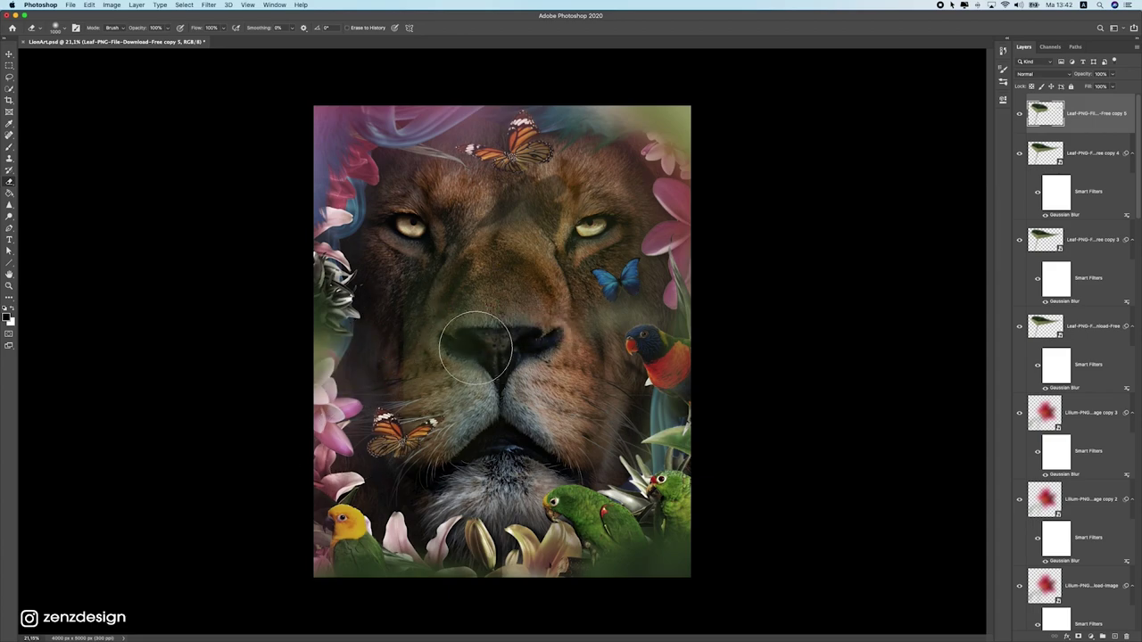
pyautogui.scroll(-10, 449, 377)
pyautogui.scroll(10, 527, 347)
pyautogui.moveTo(565, 345); pyautogui.dragTo(632, 318)
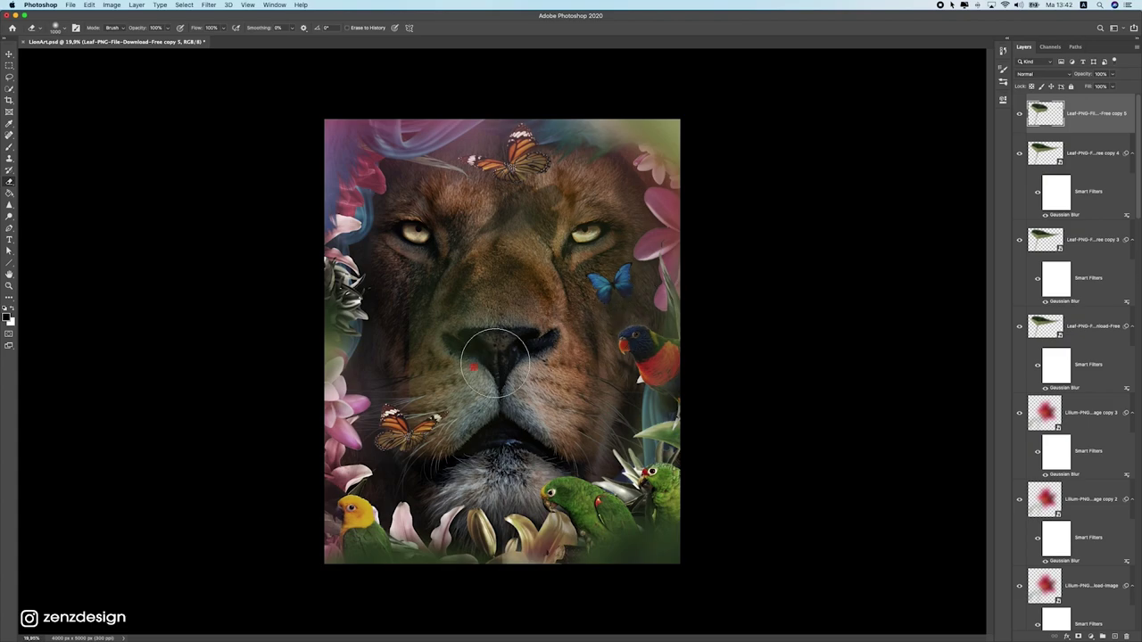
# Add a new empty layer above the topmost layer, Layer 9, and ready the Brush tool
pyautogui.scroll(-5, 441, 267)
pyautogui.scroll(5, 580, 312)
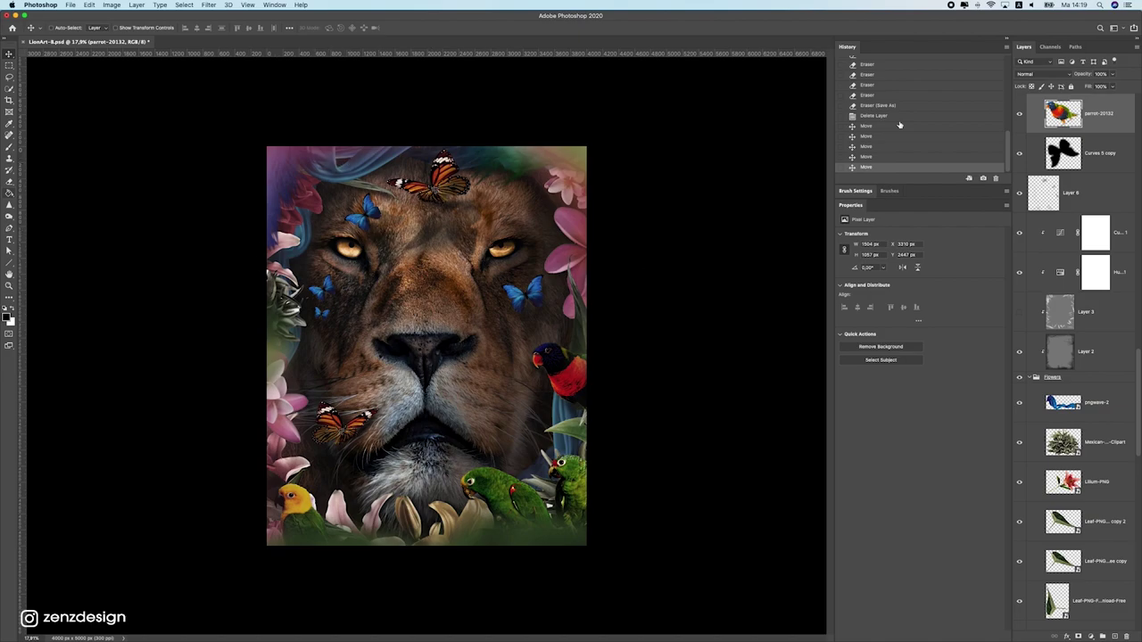
pyautogui.scroll(3, 1114, 131)
pyautogui.moveTo(1138, 345); pyautogui.dragTo(1138, 98)
pyautogui.click(1108, 108)
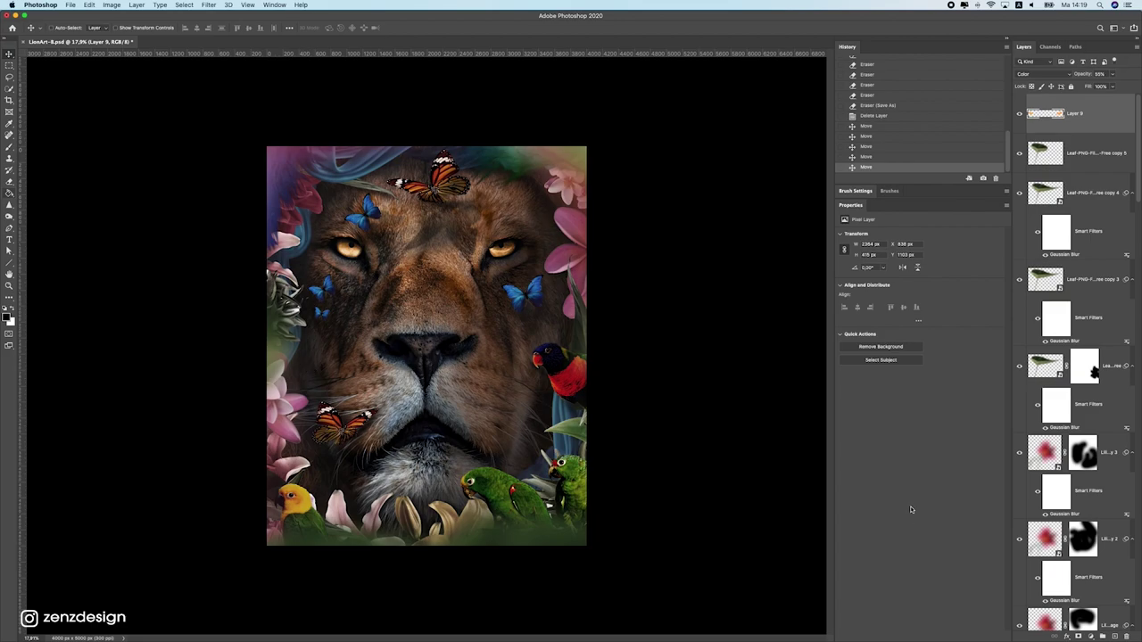
pyautogui.click(1113, 635)
pyautogui.click(9, 147)
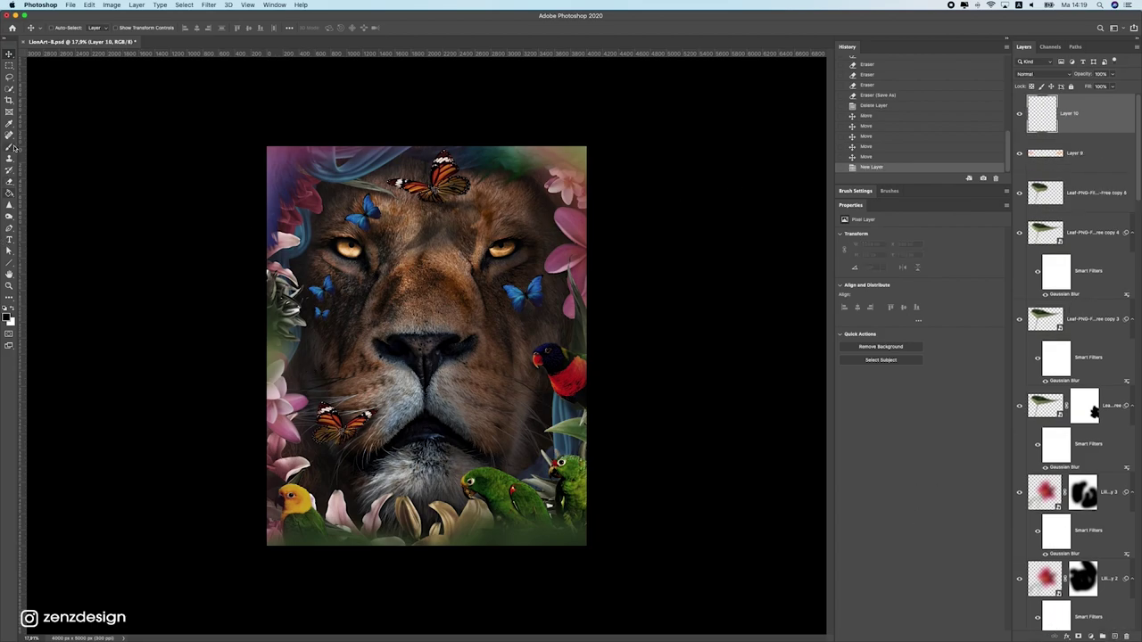
# Set the foreground colour to a pale warm yellow, ffeac0
pyautogui.click(7, 318)
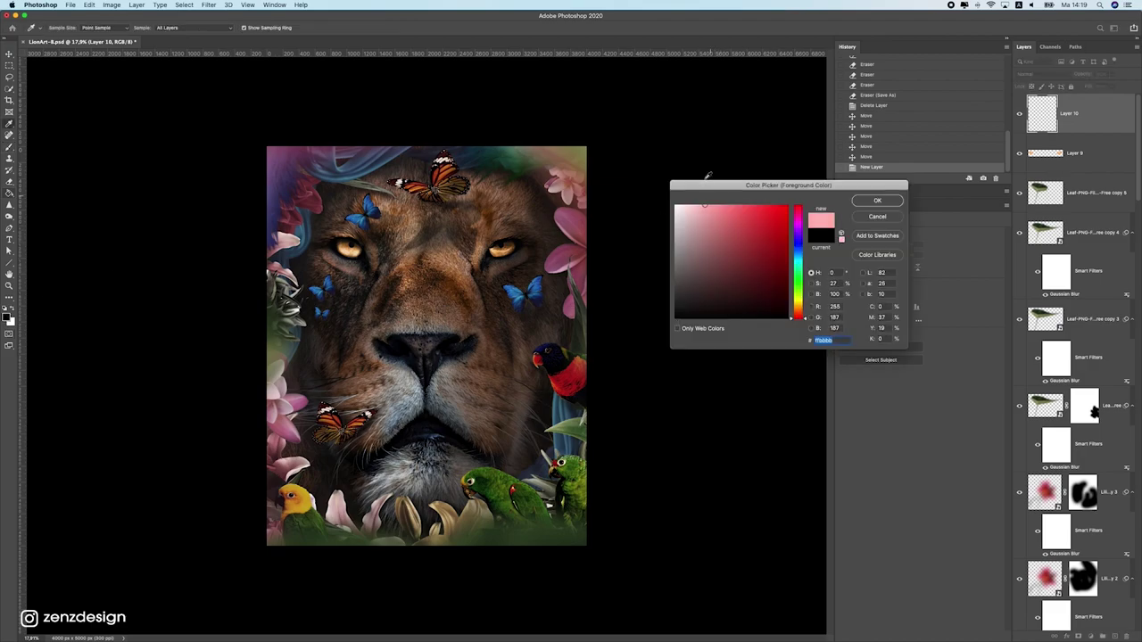
pyautogui.moveTo(807, 317); pyautogui.dragTo(795, 311)
pyautogui.moveTo(705, 207)
pyautogui.mouseDown()
pyautogui.moveTo(691, 199)
pyautogui.moveTo(705, 194)
pyautogui.mouseUp()
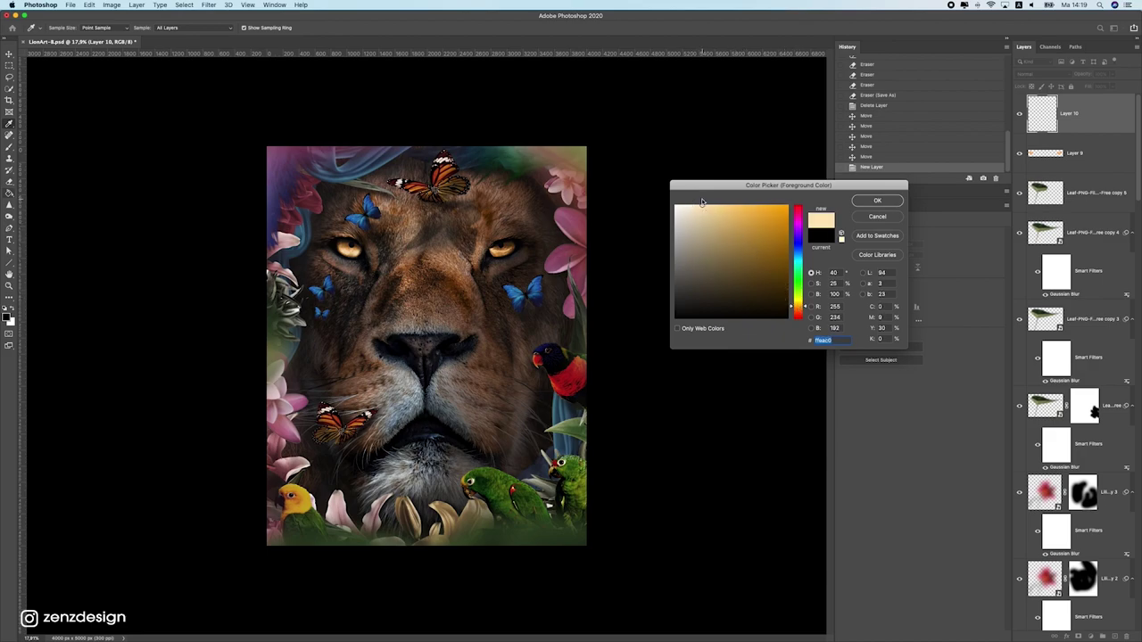
pyautogui.click(877, 200)
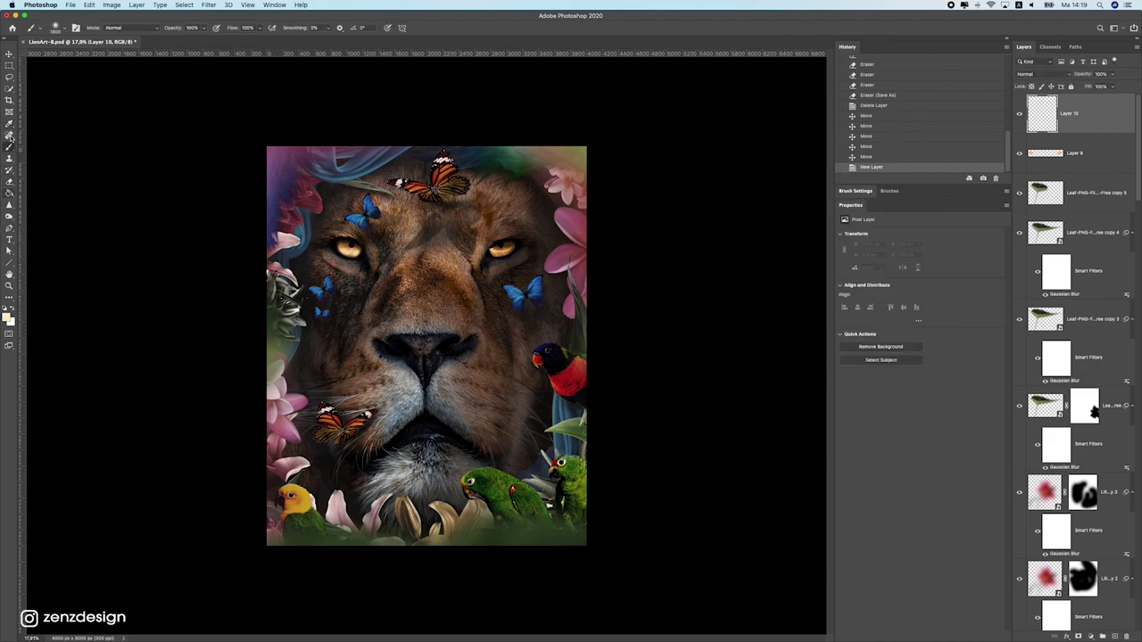
# Paint a soft pale-yellow glow on the bridge of the lion's nose using a 1400 px Soft Round brush at 0% hardness
pyautogui.click(60, 28)
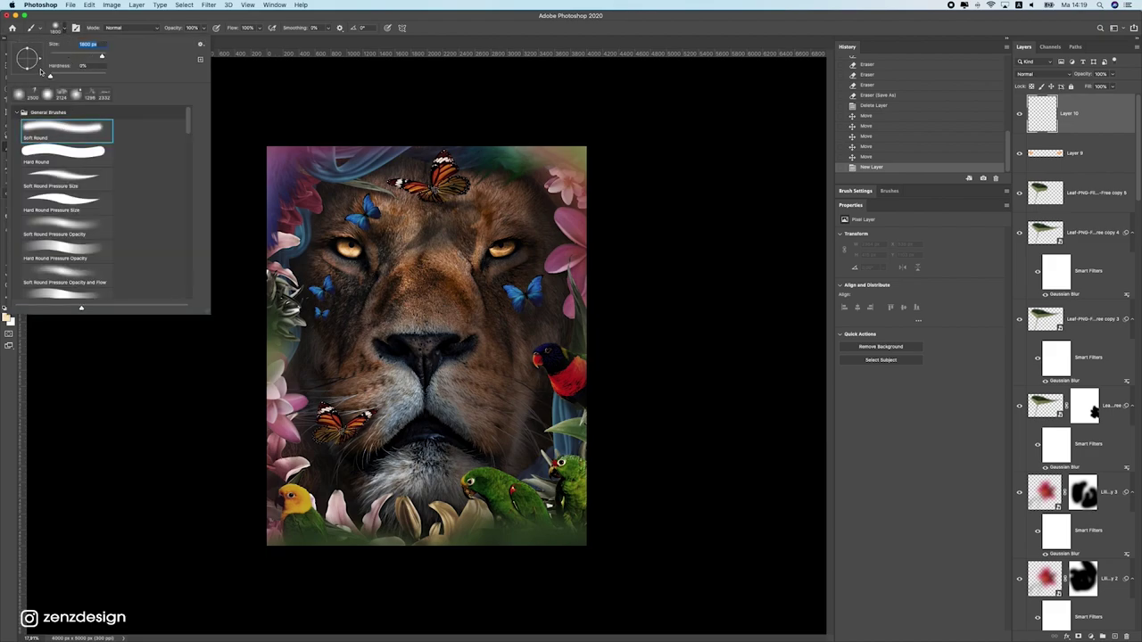
pyautogui.click(193, 25)
pyautogui.press('[')
pyautogui.press('[')
pyautogui.press('[')
pyautogui.press('[')
pyautogui.moveTo(439, 317); pyautogui.dragTo(435, 309)
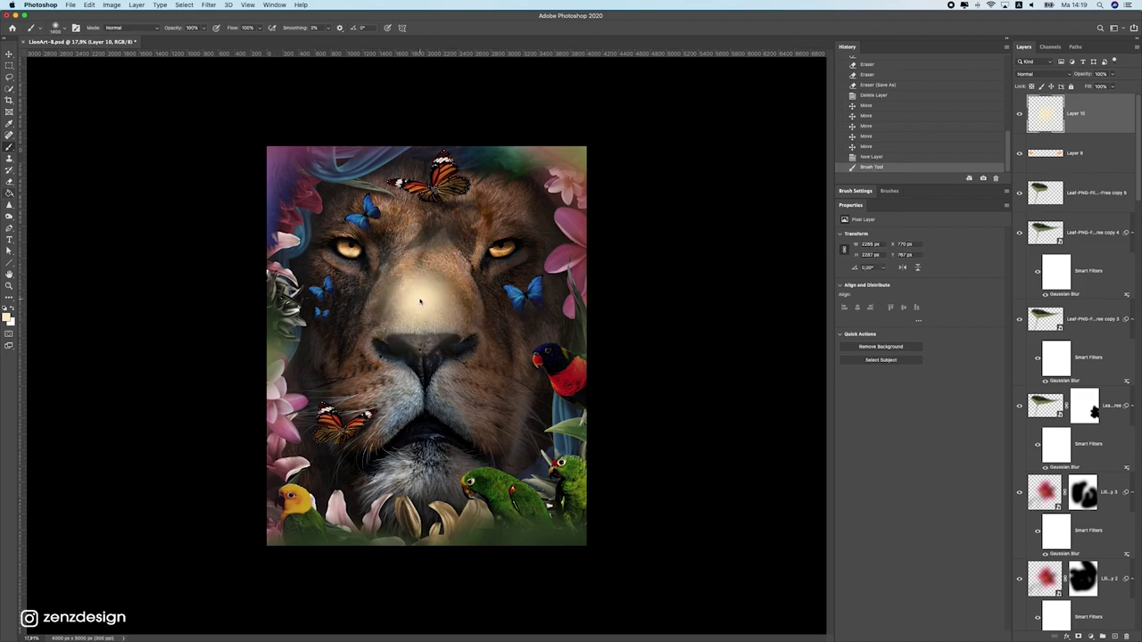
# Scale the glow up to about 178% and move it onto the lion's forehead between the eyes
pyautogui.click(9, 54)
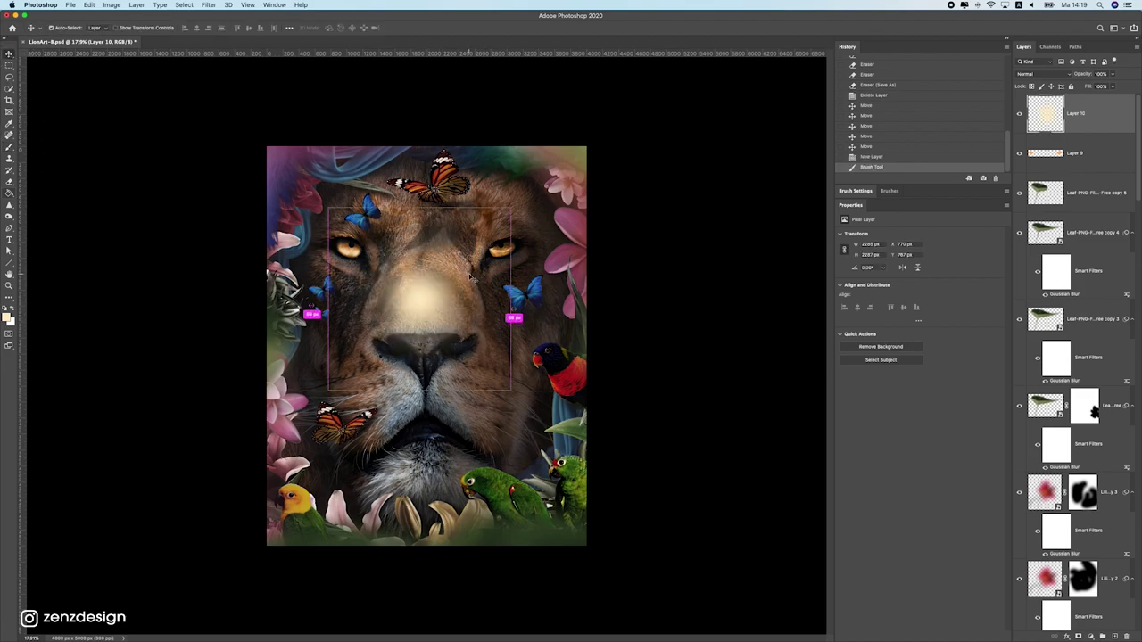
pyautogui.hotkey('ctrl', 't')
pyautogui.moveTo(439, 315); pyautogui.dragTo(417, 256)
pyautogui.moveTo(490, 332); pyautogui.dragTo(629, 477)
pyautogui.moveTo(523, 398); pyautogui.dragTo(442, 321)
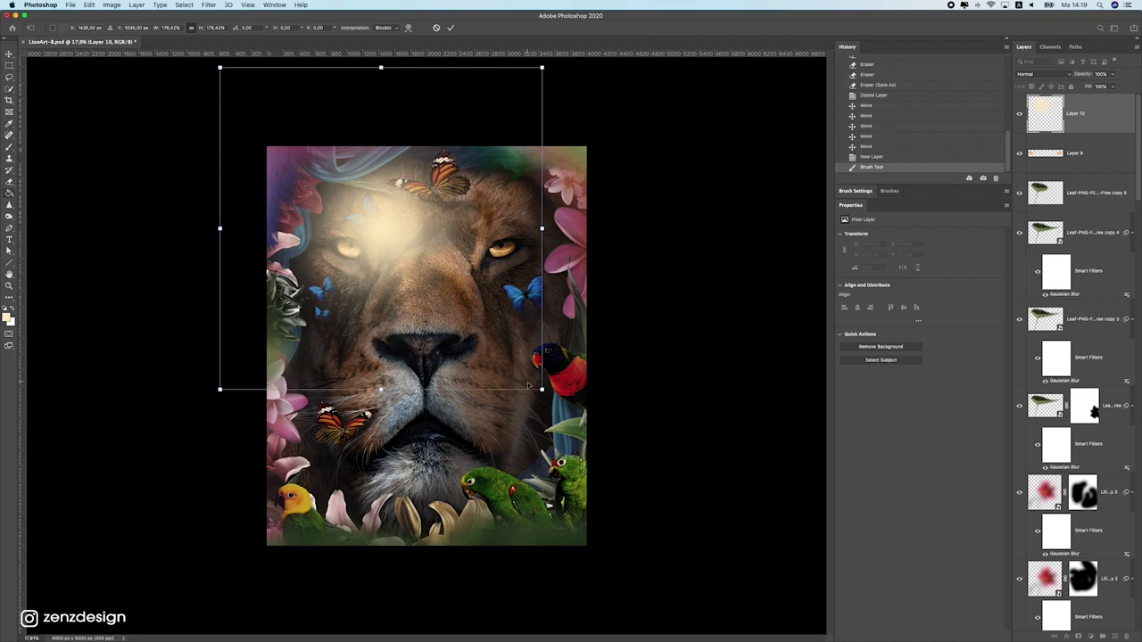
# Stretch and distort the glow into a slanted light beam and place it at the top edge of the portrait
pyautogui.moveTo(542, 390); pyautogui.dragTo(907, 639)
pyautogui.moveTo(482, 230); pyautogui.dragTo(463, 302)
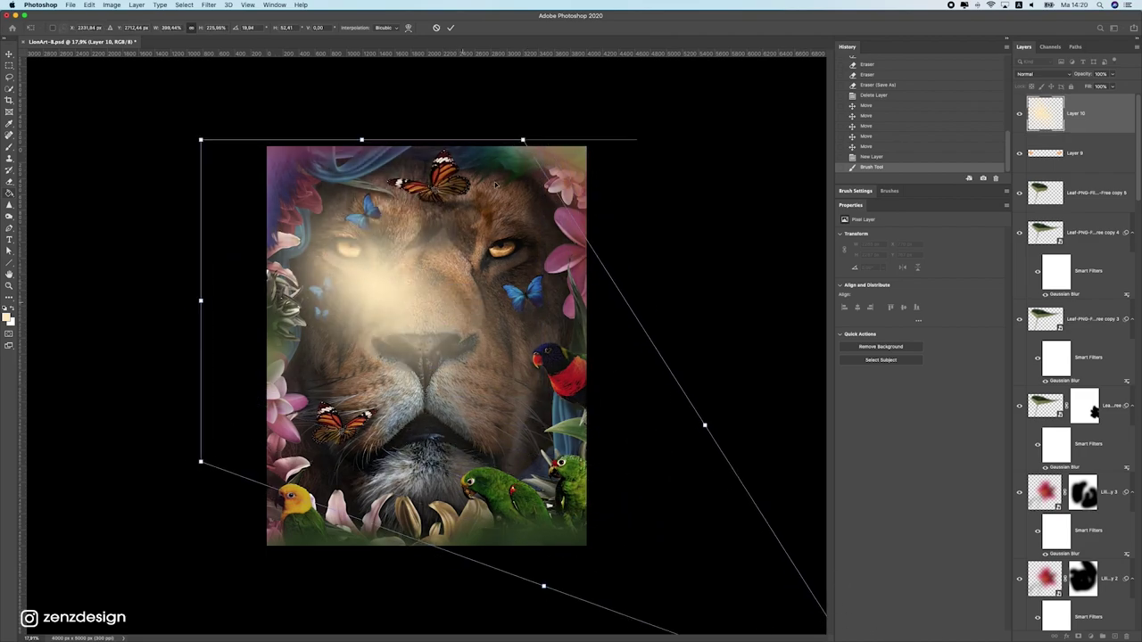
pyautogui.moveTo(522, 140); pyautogui.dragTo(390, 156)
pyautogui.moveTo(200, 462); pyautogui.dragTo(262, 502)
pyautogui.moveTo(394, 429); pyautogui.dragTo(429, 223)
pyautogui.press('Return')
# Duplicate the light beam layer, then reshape and reposition the copy above the lion's forehead to strengthen the light
pyautogui.press('super+j')
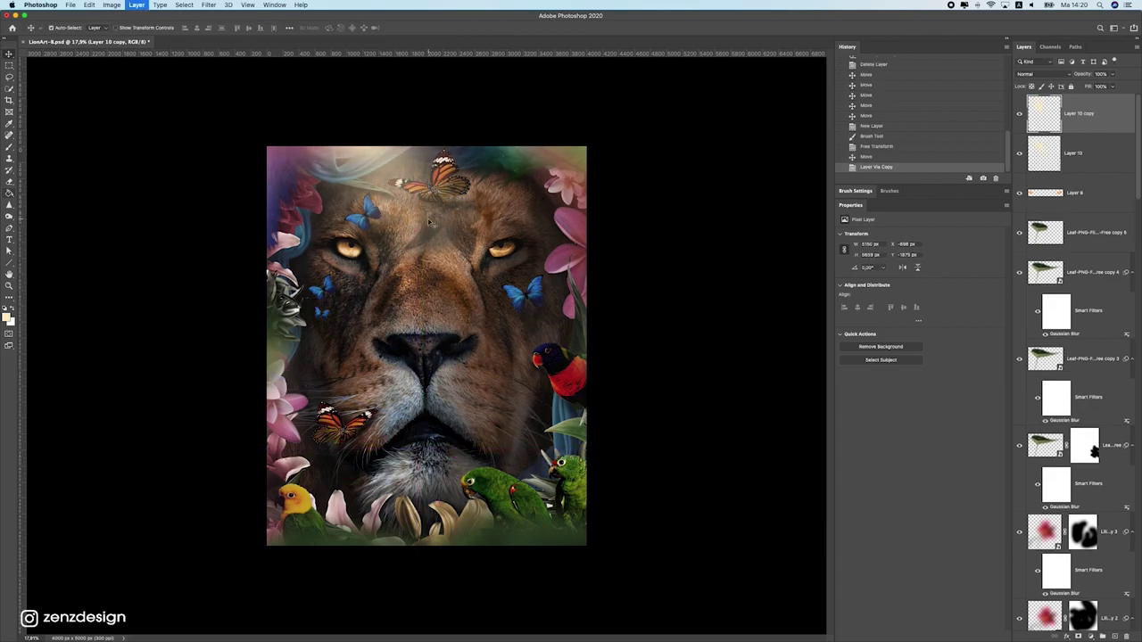
pyautogui.scroll(-5, 402, 270)
pyautogui.moveTo(471, 287); pyautogui.dragTo(444, 291)
pyautogui.press('super+t')
pyautogui.moveTo(482, 202); pyautogui.dragTo(457, 229)
pyautogui.moveTo(405, 299); pyautogui.dragTo(452, 277)
pyautogui.press('Return')
# Change the workspace colour around the canvas to dark grey
pyautogui.scroll(5, 637, 213)
pyautogui.rightClick(639, 216)
pyautogui.click(647, 222)
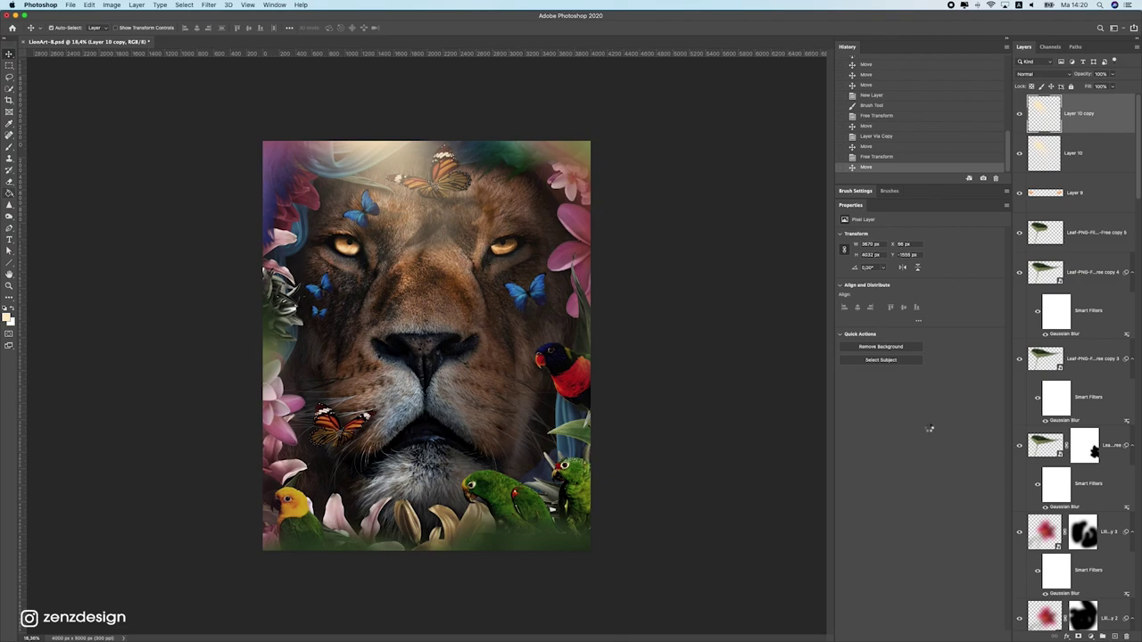
# Stamp all visible layers into a new top layer and convert it to a smart object
pyautogui.press('super+alt+shift+e')
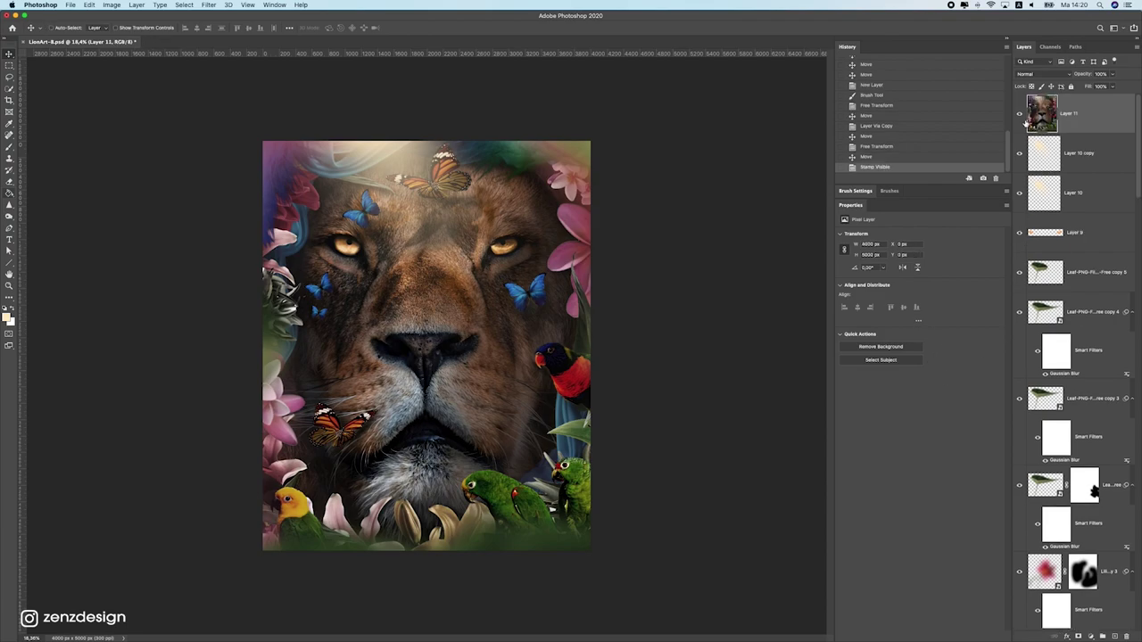
pyautogui.moveTo(440, 286); pyautogui.dragTo(510, 269)
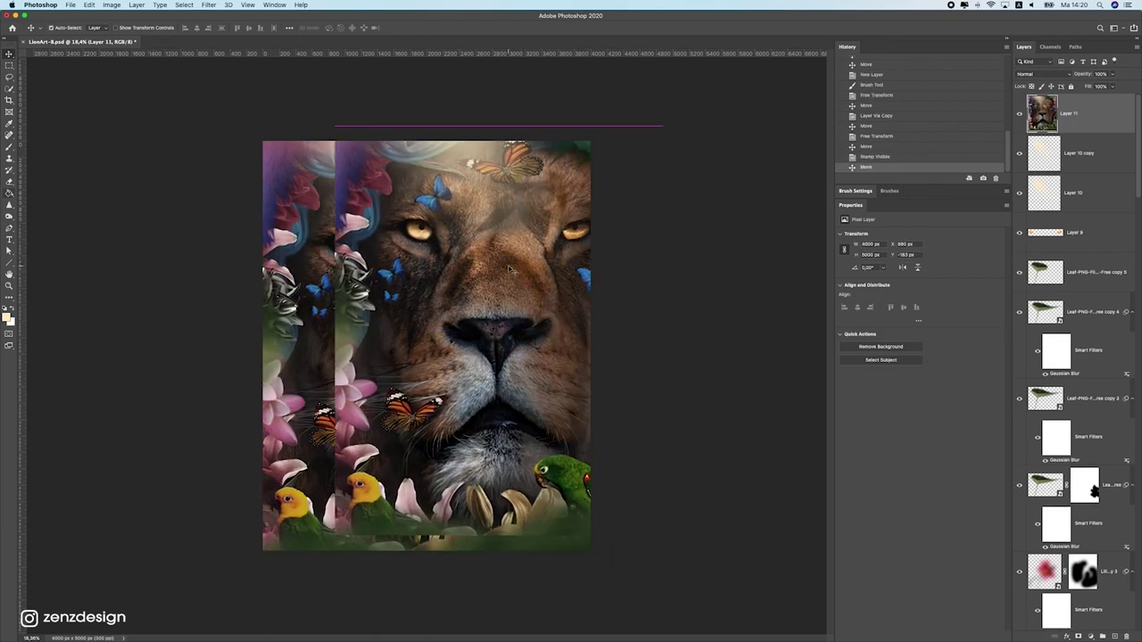
pyautogui.press('super+z')
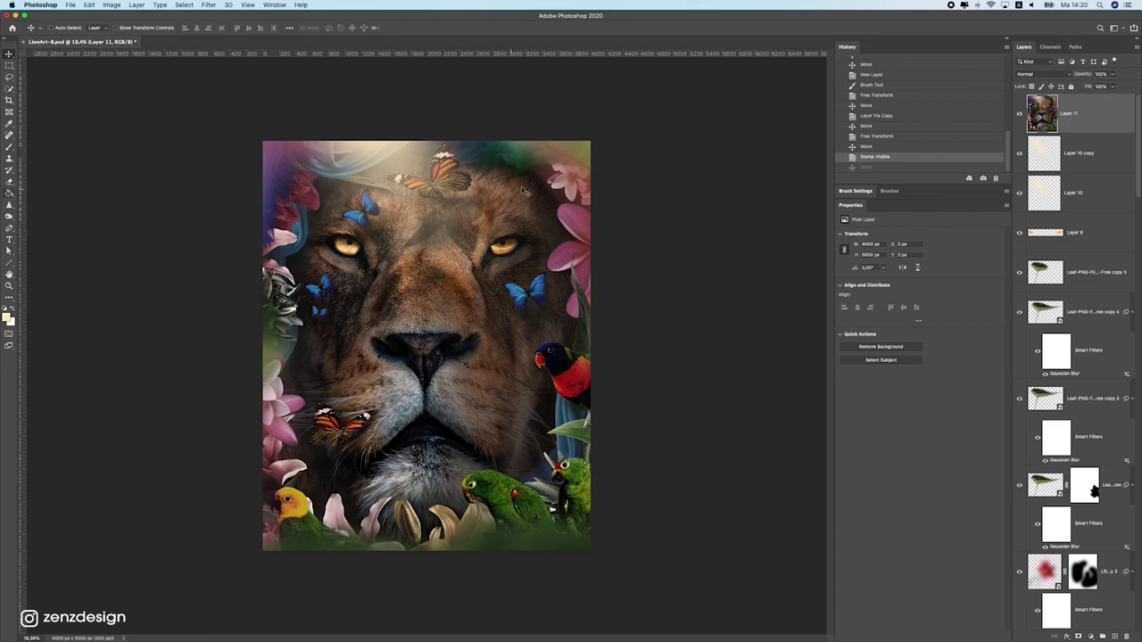
pyautogui.rightClick(1090, 110)
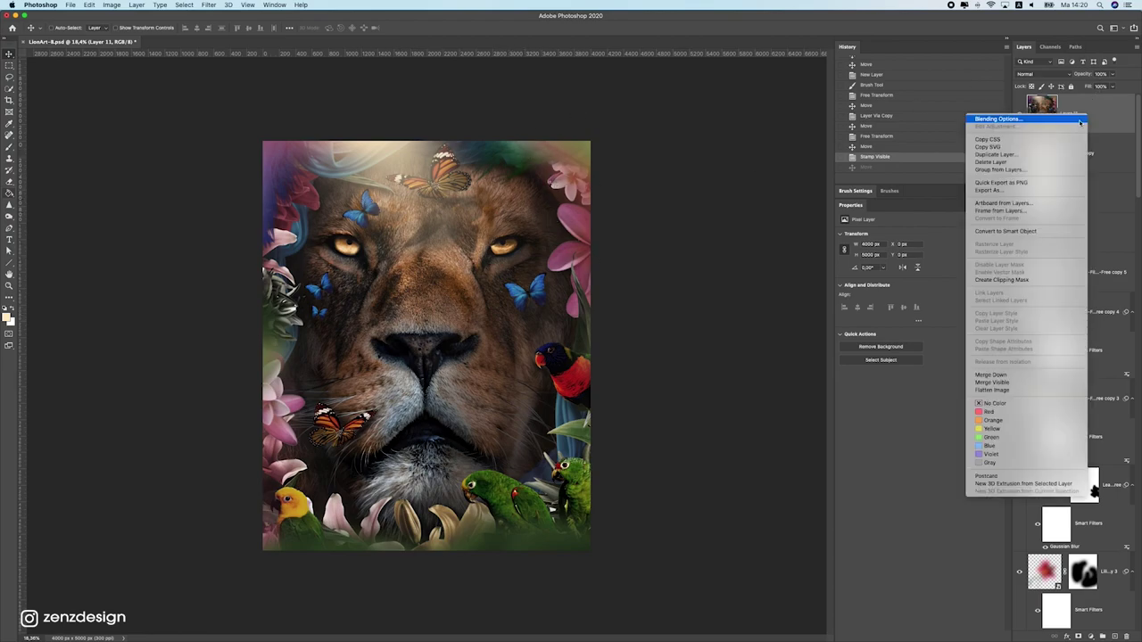
pyautogui.click(1000, 231)
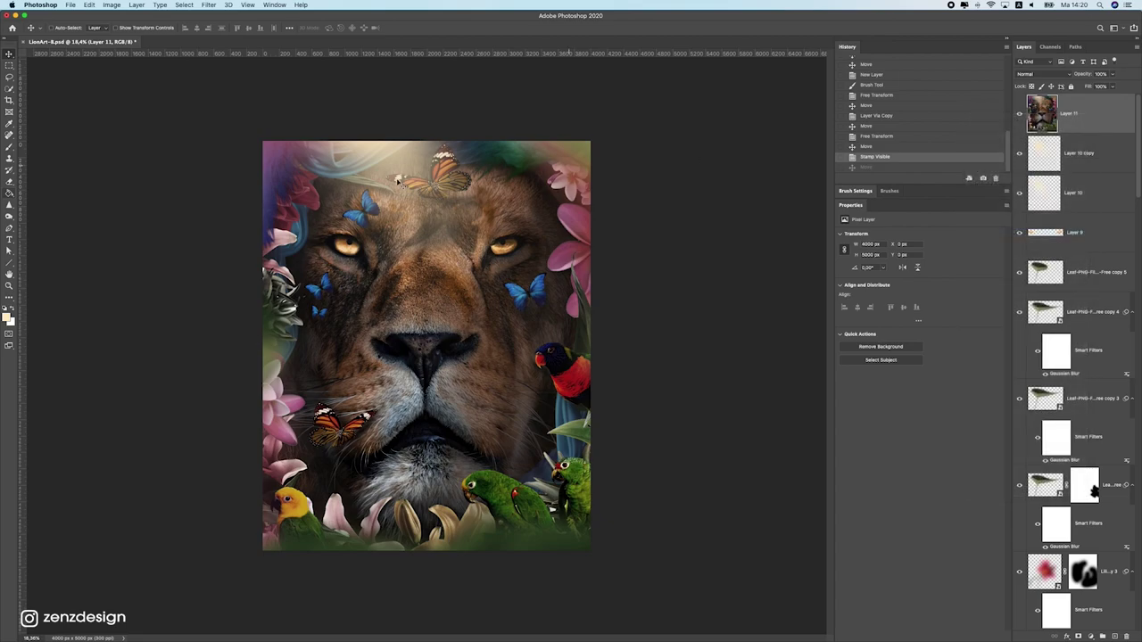
# Open the Camera Raw filter for the stamped layer and collapse all of its adjustment sections
pyautogui.click(208, 6)
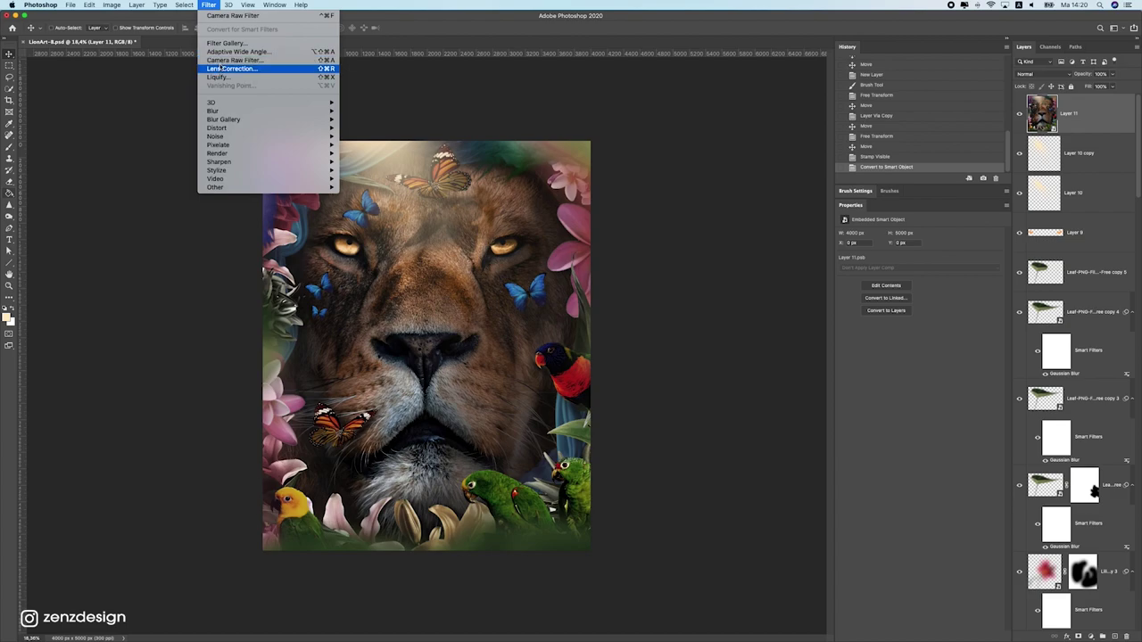
pyautogui.click(223, 61)
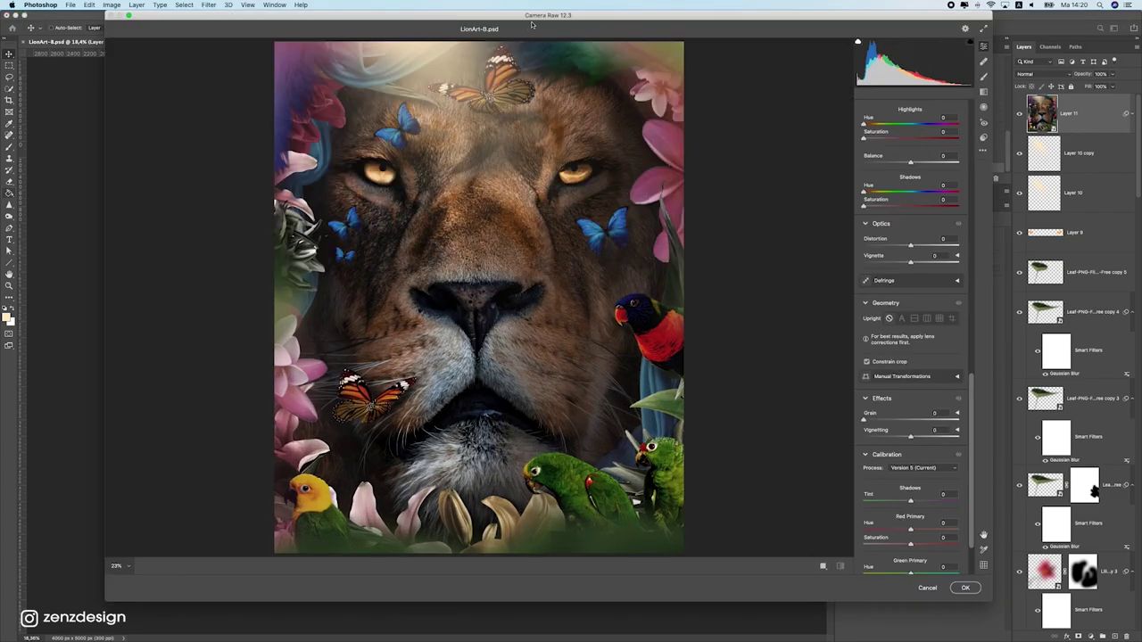
pyautogui.moveTo(972, 488); pyautogui.dragTo(999, 187)
pyautogui.click(871, 144)
pyautogui.click(871, 162)
pyautogui.click(878, 182)
pyautogui.click(870, 198)
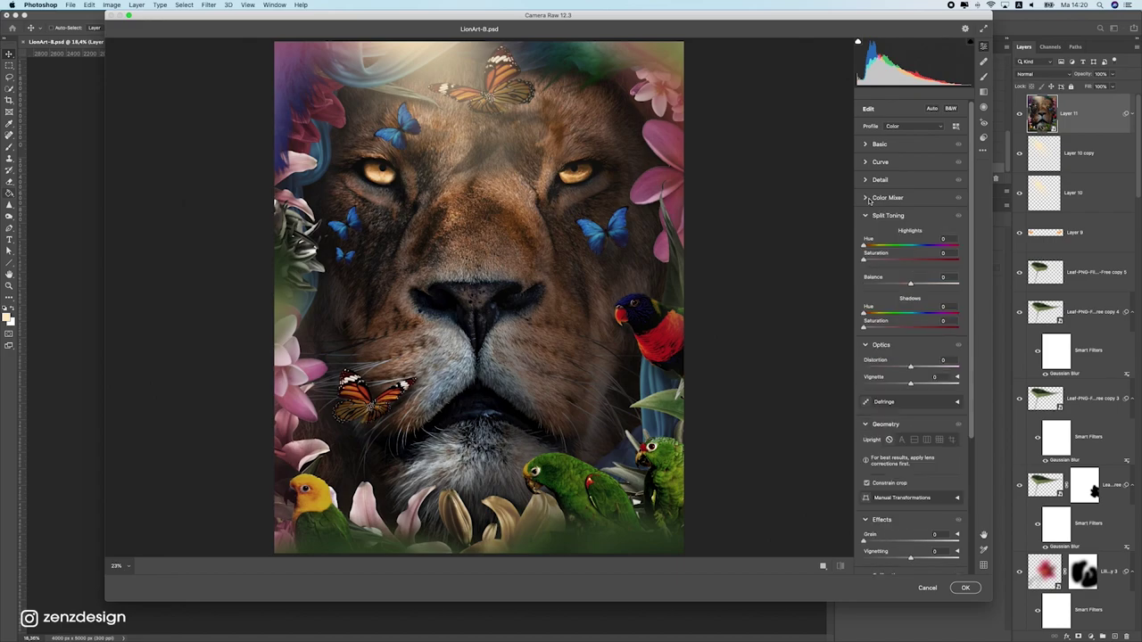
pyautogui.click(869, 215)
pyautogui.click(872, 234)
pyautogui.click(874, 251)
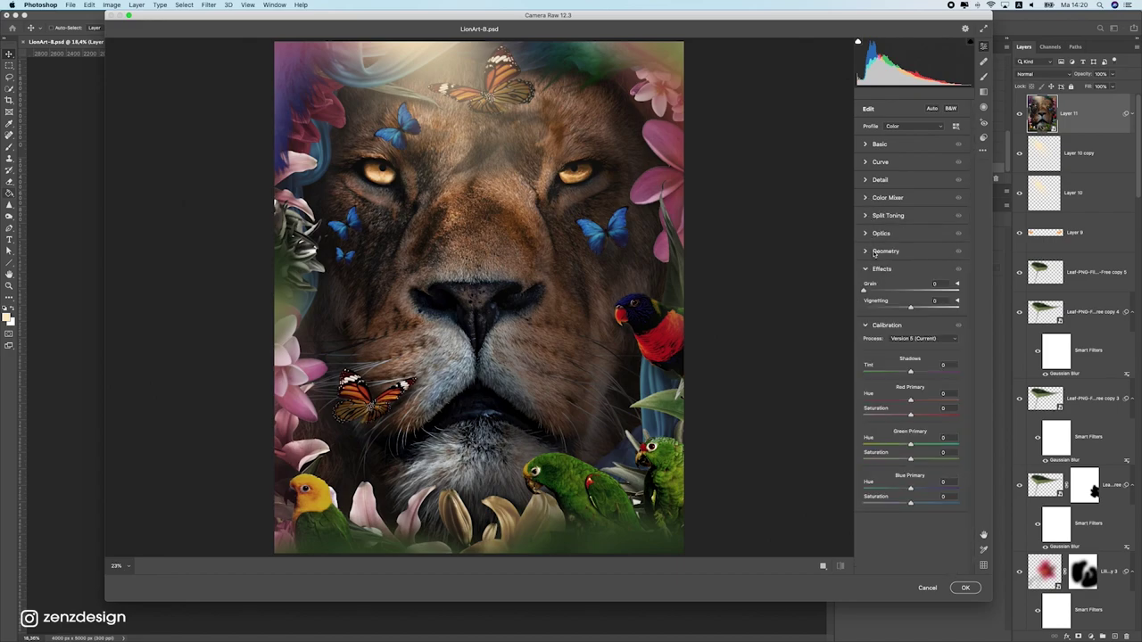
pyautogui.click(874, 269)
pyautogui.click(870, 288)
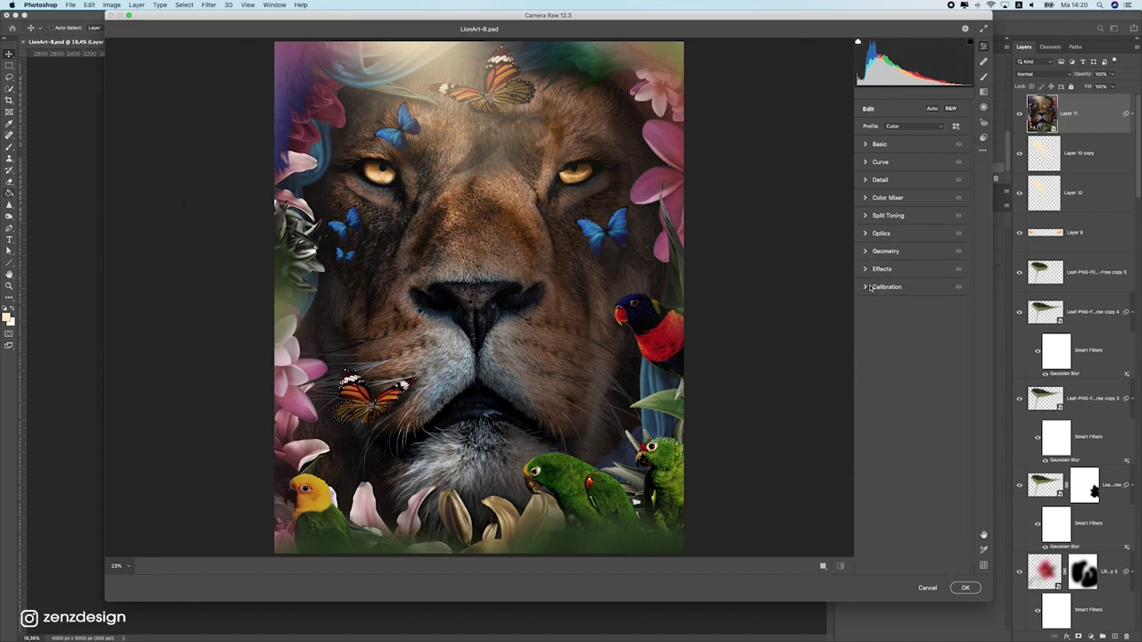
# Set Exposure +0.10, Contrast +12, Highlights -20, Shadows -11, Whites -18, Blacks +2, Texture -18, Clarity +20, Dehaze +9 and Vibrance -9
pyautogui.click(870, 144)
pyautogui.moveTo(908, 218); pyautogui.dragTo(911, 286)
pyautogui.click(892, 309)
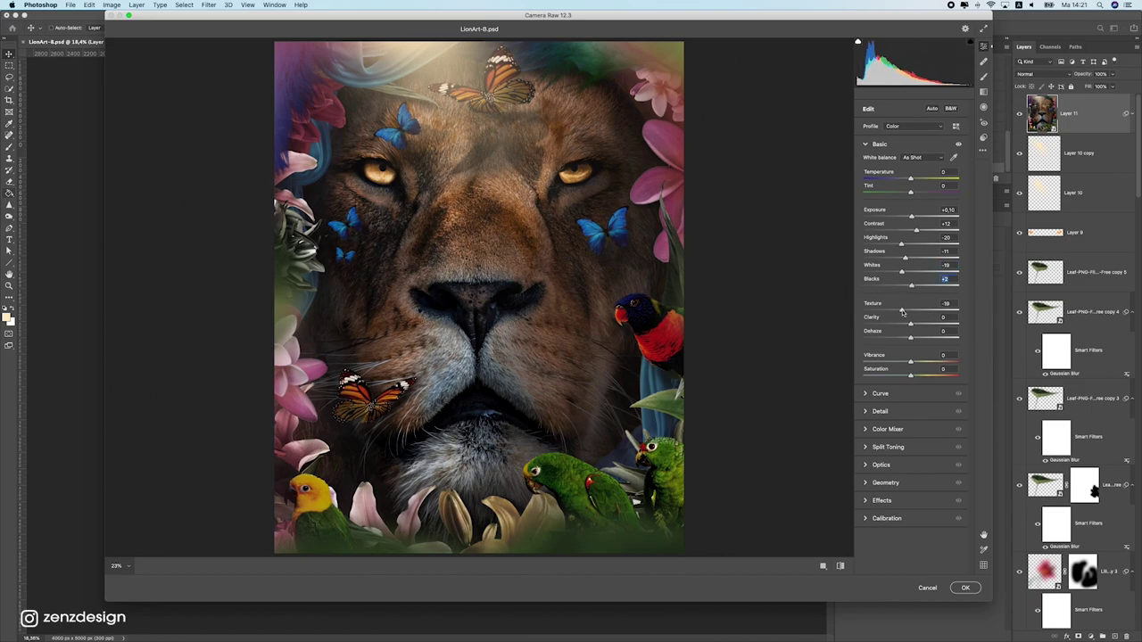
pyautogui.moveTo(901, 311); pyautogui.dragTo(907, 363)
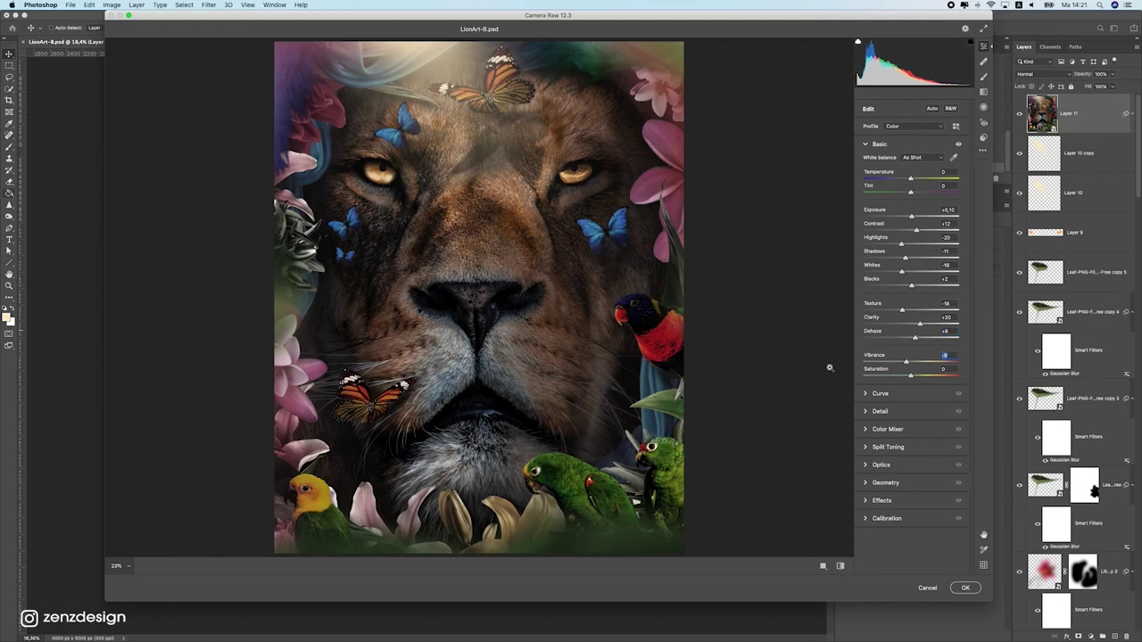
# Leave the tone curve linear and set the Sharpening amount to 103
pyautogui.click(876, 394)
pyautogui.scroll(-1, 913, 428)
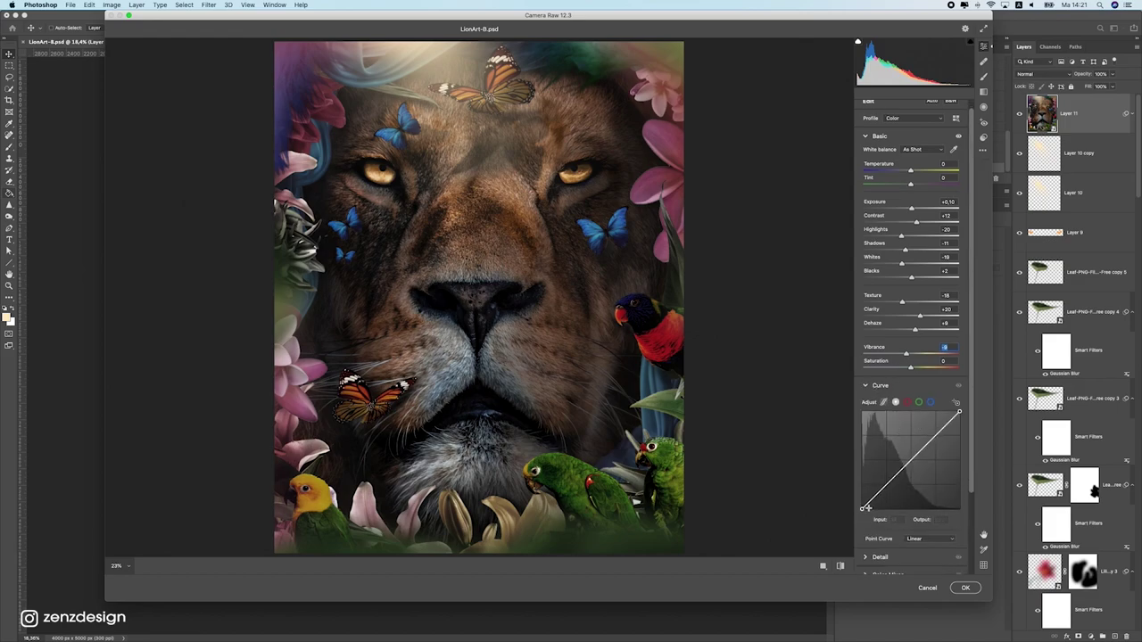
pyautogui.click(880, 386)
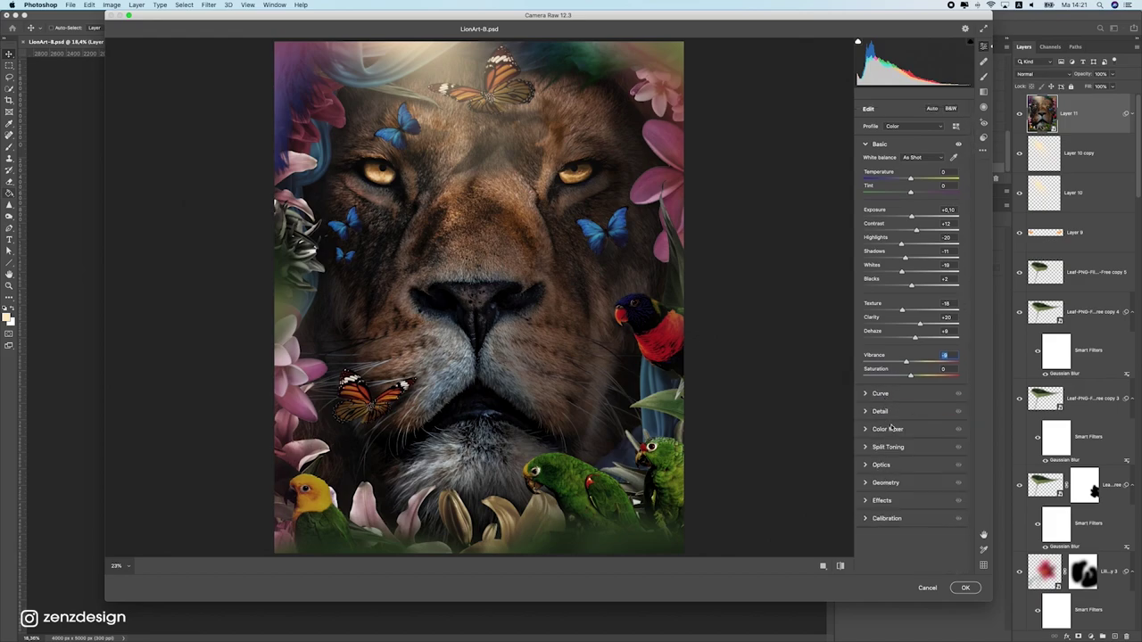
pyautogui.click(880, 411)
pyautogui.moveTo(863, 432); pyautogui.dragTo(928, 435)
pyautogui.click(880, 412)
# Shift the Color Mixer hues: Reds -32, Oranges -16, Yellows -21, Greens -31, Aquas +11, Blues -60, and fine-tune Purples and Magentas
pyautogui.click(884, 435)
pyautogui.click(869, 358)
pyautogui.moveTo(910, 381)
pyautogui.mouseDown()
pyautogui.moveTo(927, 385)
pyautogui.moveTo(836, 387)
pyautogui.moveTo(884, 382)
pyautogui.moveTo(896, 384)
pyautogui.moveTo(875, 395)
pyautogui.moveTo(922, 398)
pyautogui.moveTo(899, 394)
pyautogui.mouseUp()
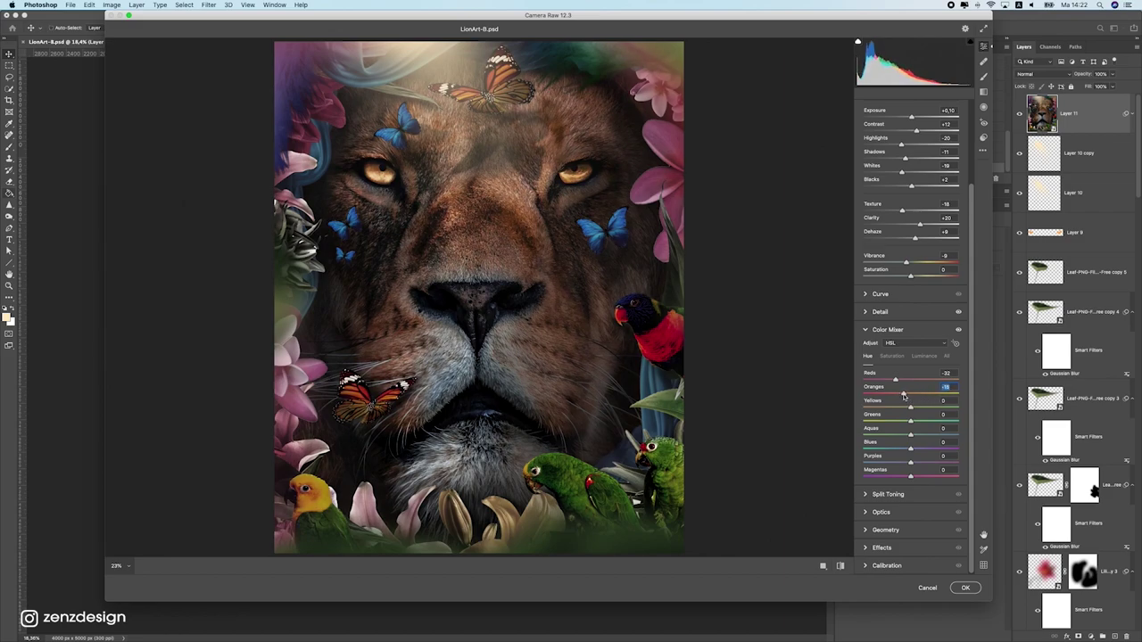
pyautogui.moveTo(910, 406); pyautogui.dragTo(876, 456)
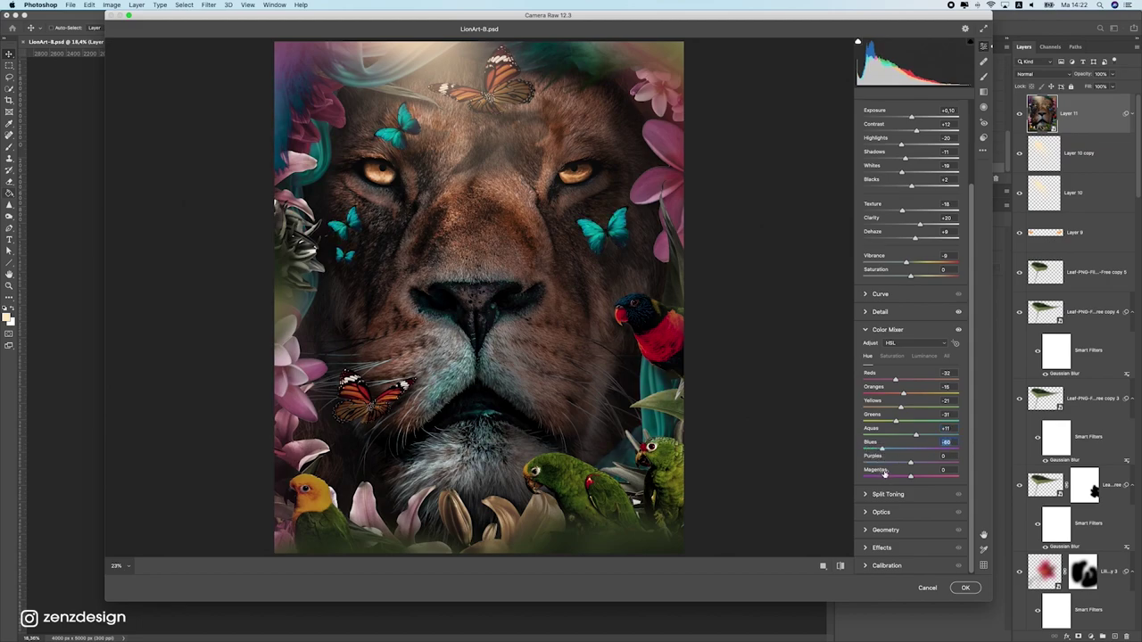
pyautogui.moveTo(910, 462)
pyautogui.mouseDown()
pyautogui.moveTo(962, 462)
pyautogui.moveTo(854, 471)
pyautogui.moveTo(953, 470)
pyautogui.moveTo(869, 474)
pyautogui.moveTo(925, 477)
pyautogui.moveTo(907, 478)
pyautogui.mouseUp()
# Adjust the Color Mixer saturation of the individual colours from Reds through Magentas, muting the blues
pyautogui.click(891, 356)
pyautogui.moveTo(908, 382); pyautogui.dragTo(887, 452)
pyautogui.moveTo(911, 464)
pyautogui.mouseDown()
pyautogui.moveTo(868, 470)
pyautogui.moveTo(933, 464)
pyautogui.moveTo(890, 467)
pyautogui.moveTo(929, 476)
pyautogui.moveTo(913, 478)
pyautogui.mouseUp()
# Set Color Mixer luminance to Reds +15, Oranges +20, Yellows +9, Greens -32, Aquas -5, Blues -6 and Purples +3, then collapse the open sections
pyautogui.click(925, 356)
pyautogui.moveTo(911, 377); pyautogui.dragTo(914, 466)
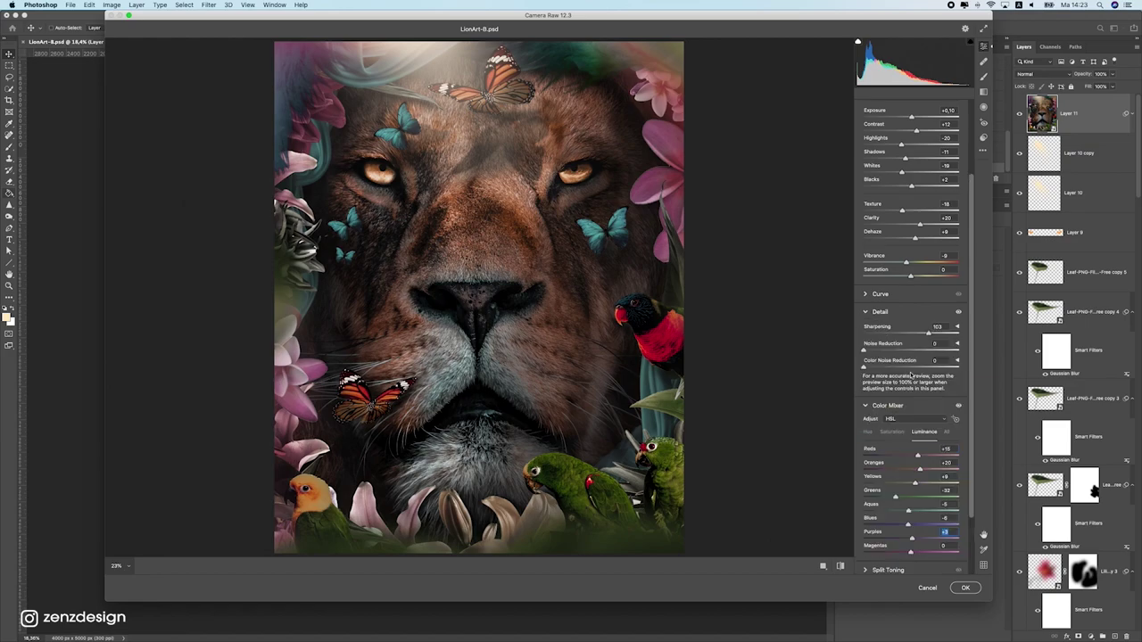
pyautogui.scroll(5, 876, 307)
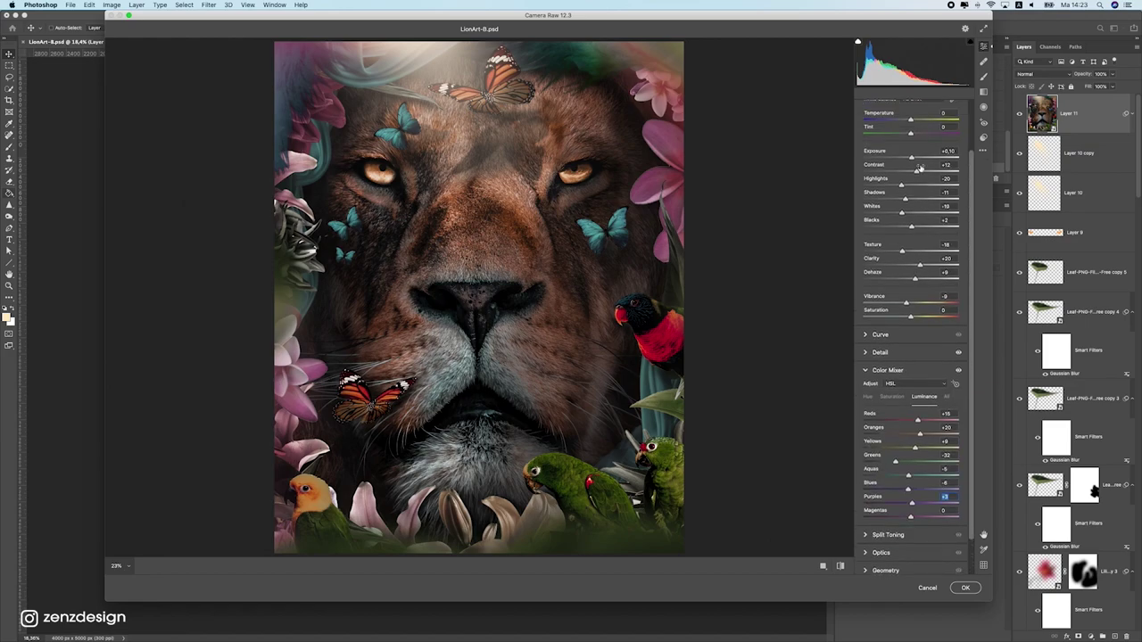
pyautogui.click(881, 146)
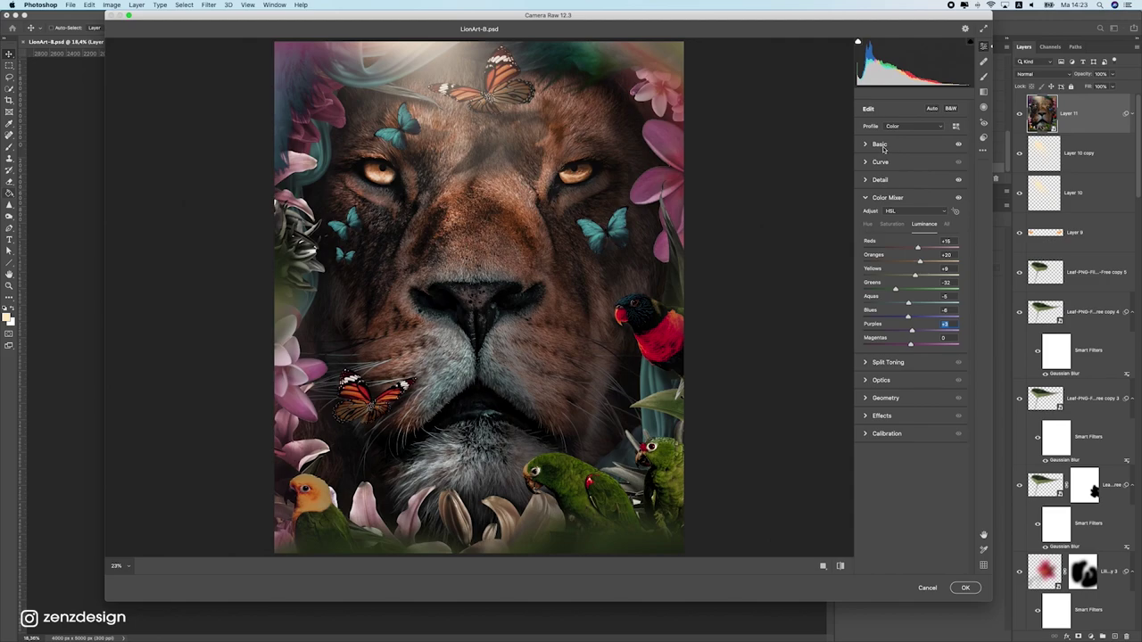
pyautogui.click(885, 198)
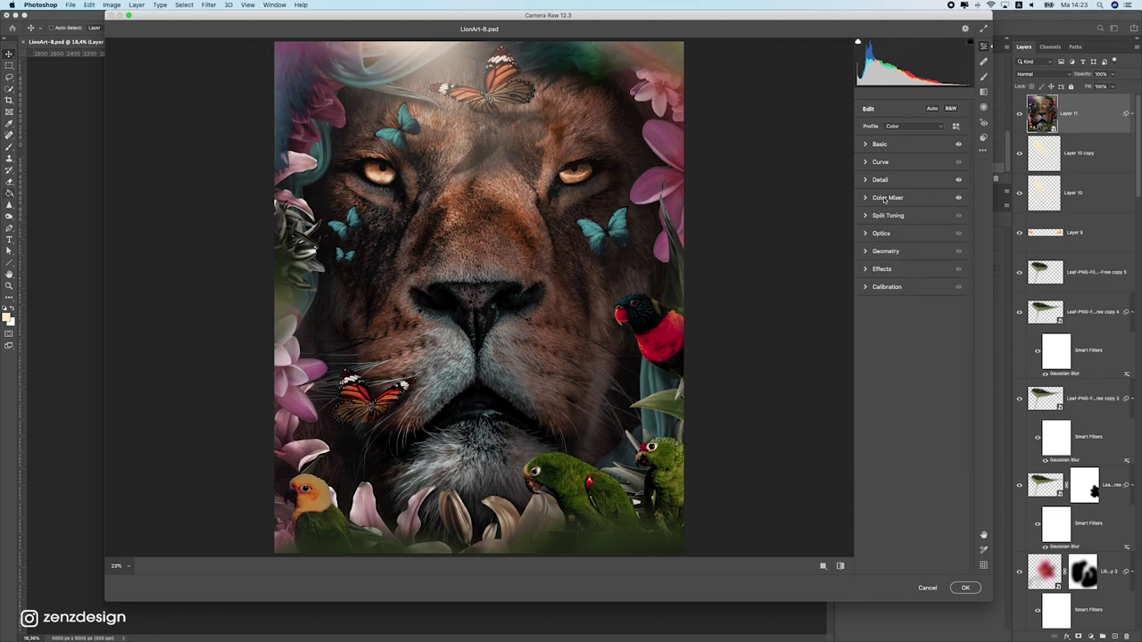
# In the colour calibration, set the Red Primary hue to -24 and lower its saturation
pyautogui.click(887, 287)
pyautogui.moveTo(910, 334); pyautogui.dragTo(864, 332)
pyautogui.press('super+z')
pyautogui.moveTo(910, 361)
pyautogui.mouseDown()
pyautogui.moveTo(883, 361)
pyautogui.moveTo(945, 360)
pyautogui.moveTo(874, 361)
pyautogui.moveTo(908, 363)
pyautogui.moveTo(893, 378)
pyautogui.mouseUp()
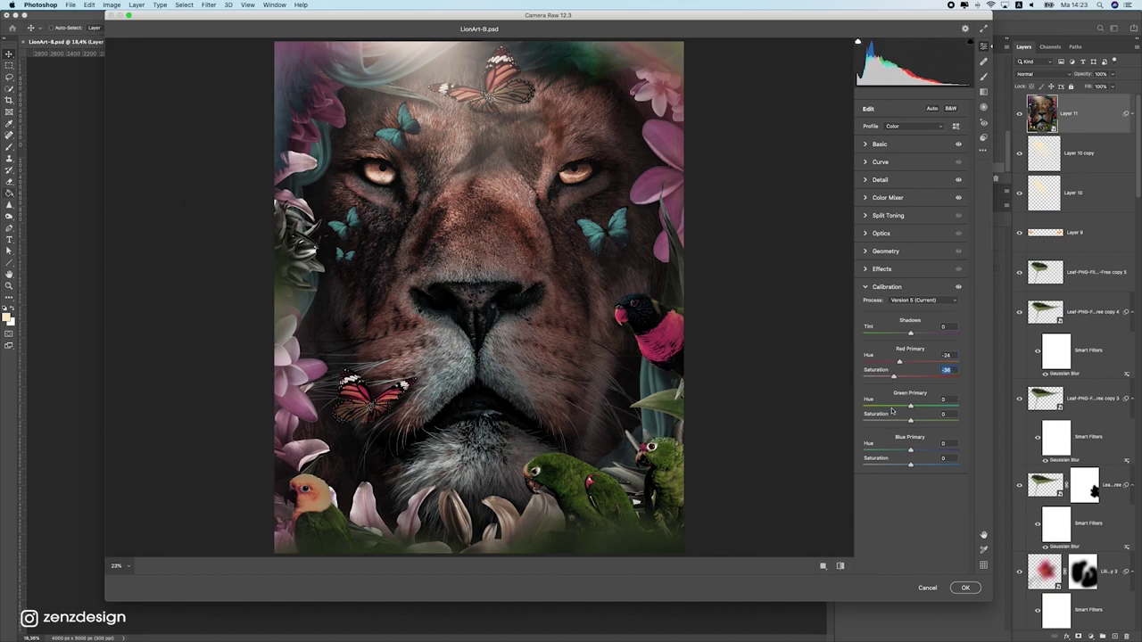
pyautogui.click(885, 405)
pyautogui.doubleClick(886, 405)
pyautogui.moveTo(894, 378); pyautogui.dragTo(899, 380)
# Adjust the Green and Blue Primary calibration, resetting the green saturation and blue hue, and apply the Camera Raw filter
pyautogui.moveTo(910, 418); pyautogui.dragTo(903, 471)
pyautogui.doubleClick(918, 419)
pyautogui.doubleClick(864, 452)
pyautogui.click(965, 588)
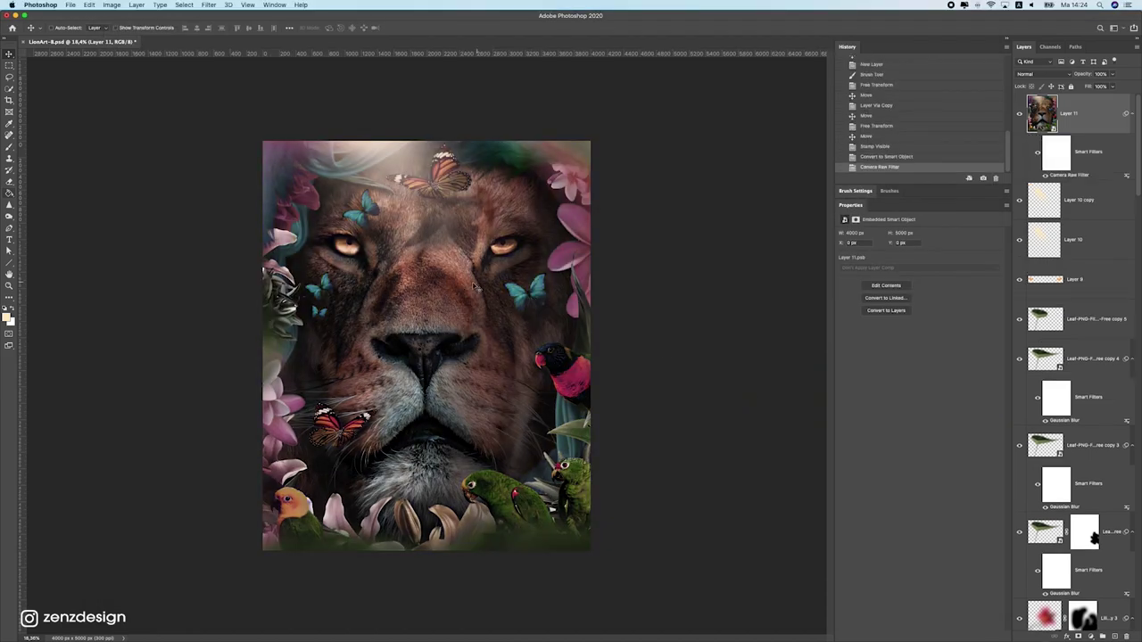
# Examine the whole composite at different zooms and compare it with and without the Camera Raw graded layer
pyautogui.scroll(-3, 463, 336)
pyautogui.scroll(3, 463, 336)
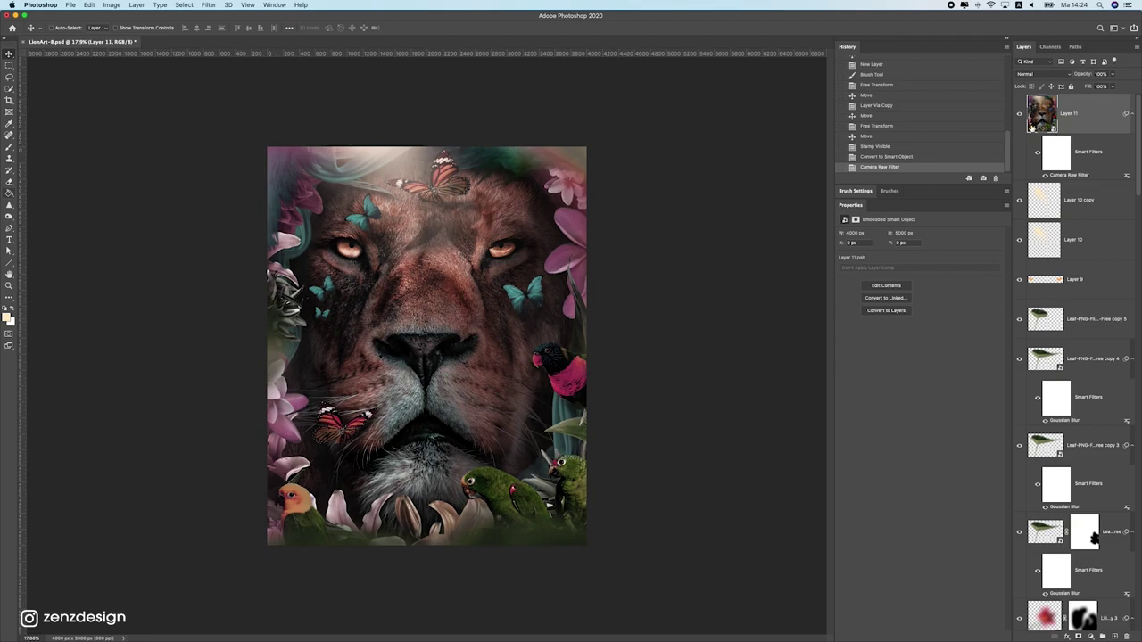
pyautogui.click(1019, 114)
pyautogui.click(1020, 113)
pyautogui.scroll(-5, 456, 343)
pyautogui.scroll(5, 457, 343)
pyautogui.rightClick(629, 251)
pyautogui.click(630, 252)
pyautogui.scroll(2, 631, 251)
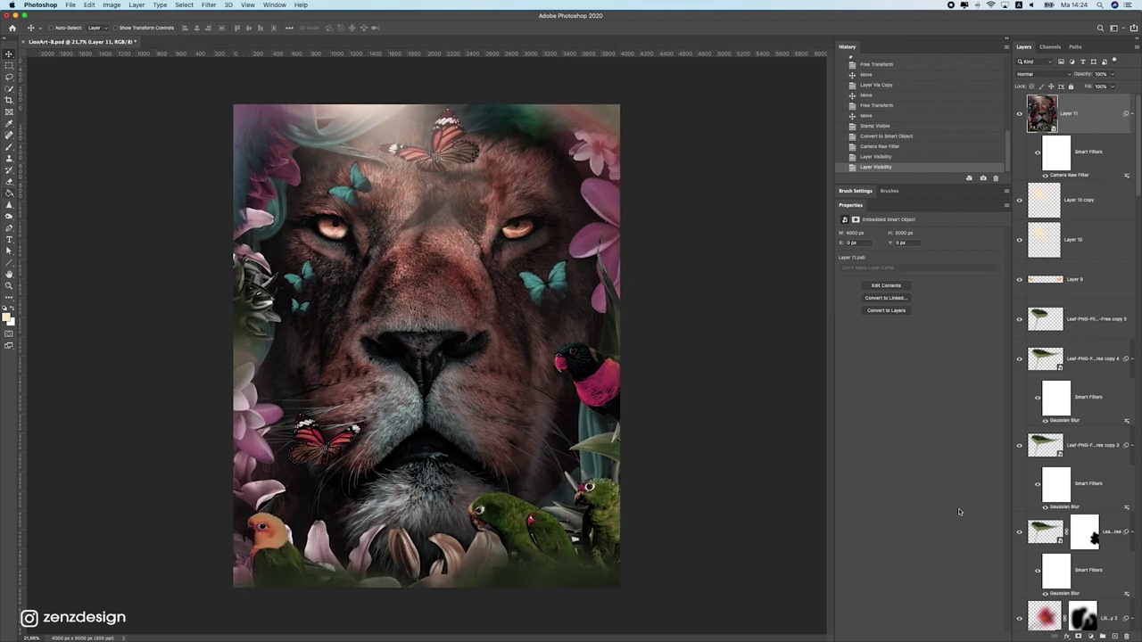
# Add a Color Balance layer on top with midtones Cyan-Red -10, Magenta-Green -3 and Yellow-Blue -4, and compare its effect
pyautogui.click(1077, 636)
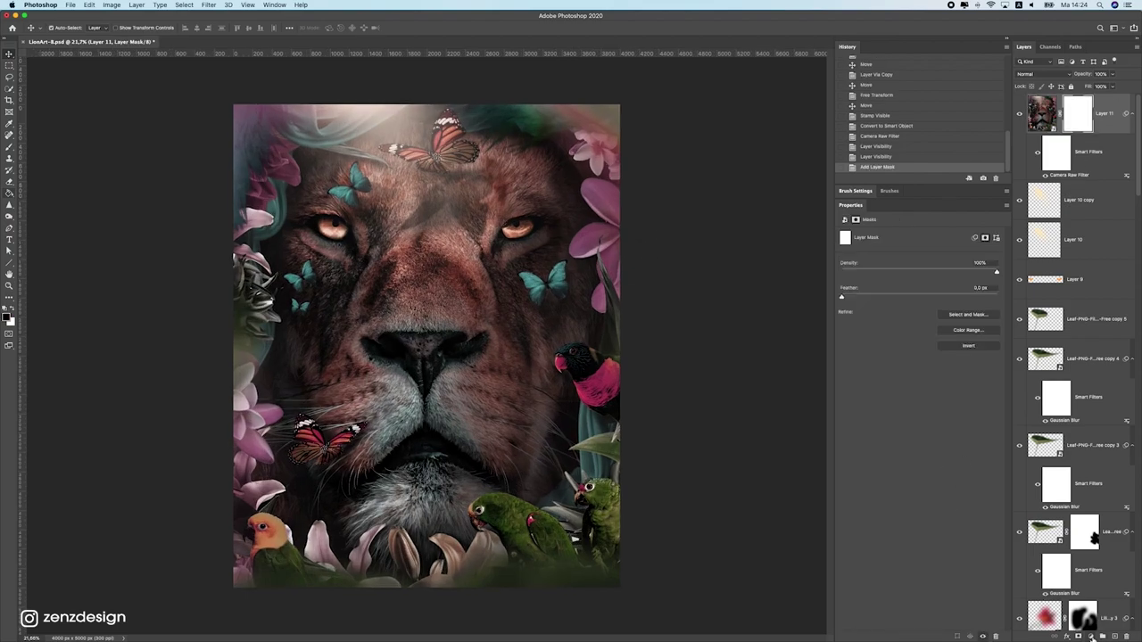
pyautogui.press('super+z')
pyautogui.click(1090, 636)
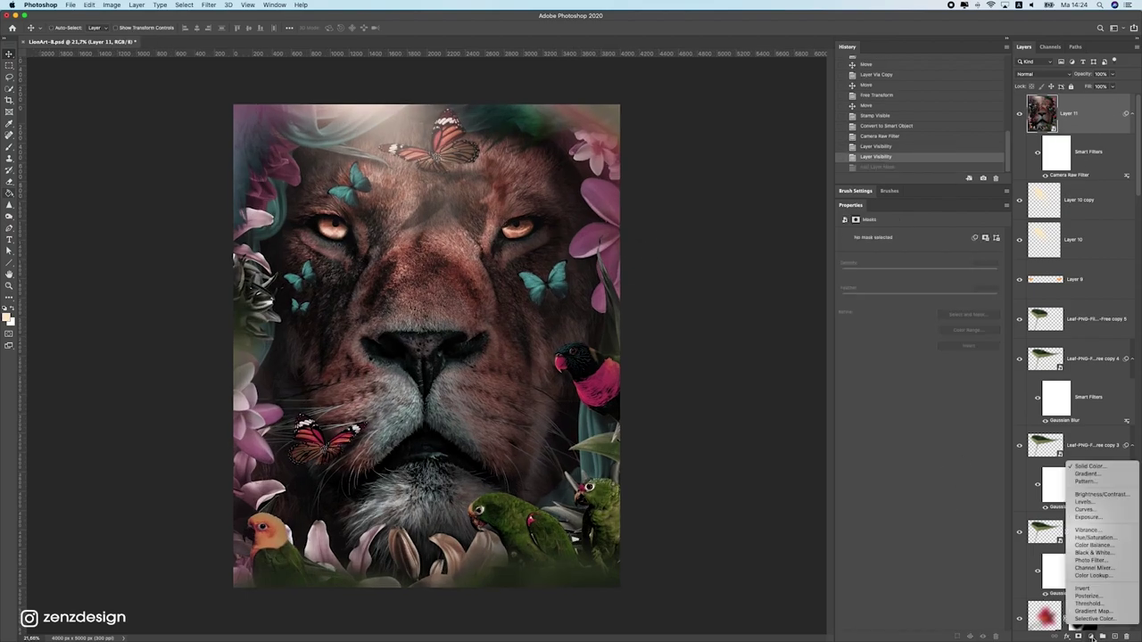
pyautogui.click(1113, 546)
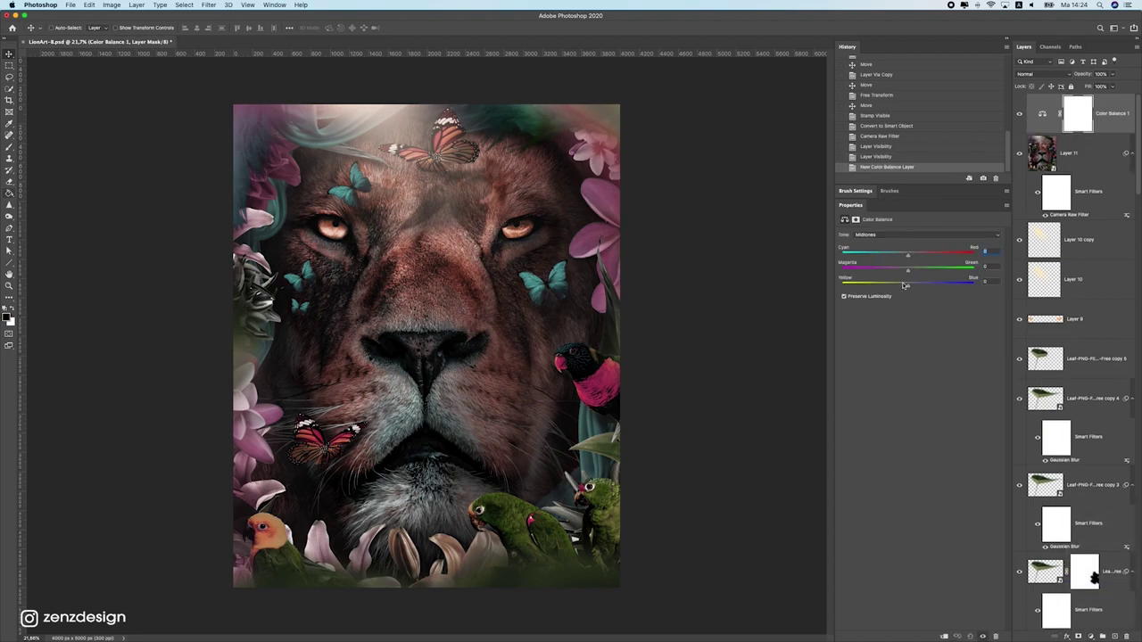
pyautogui.moveTo(901, 257)
pyautogui.mouseDown()
pyautogui.moveTo(892, 257)
pyautogui.moveTo(919, 257)
pyautogui.moveTo(899, 287)
pyautogui.moveTo(918, 271)
pyautogui.mouseUp()
pyautogui.press('super+z')
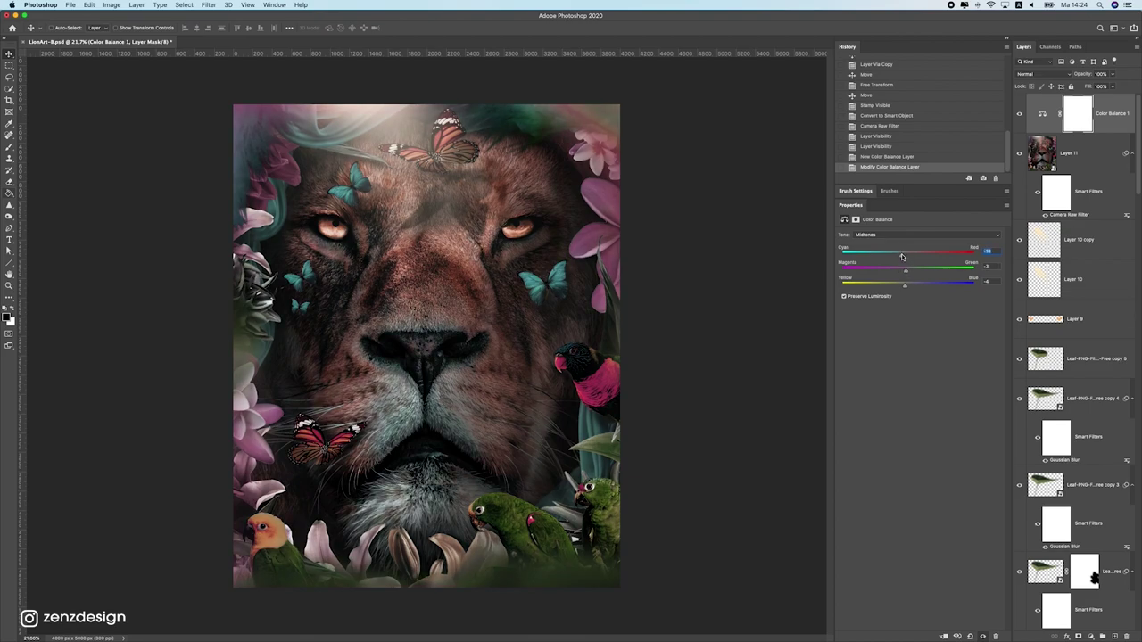
pyautogui.scroll(-5, 585, 320)
pyautogui.scroll(5, 578, 328)
pyautogui.rightClick(702, 251)
pyautogui.click(806, 205)
pyautogui.click(1019, 113)
pyautogui.click(1019, 114)
# Add a Curves layer with the white point at input 234 and slightly deepened shadows, placing a curve point at input 28, output 26
pyautogui.click(1090, 636)
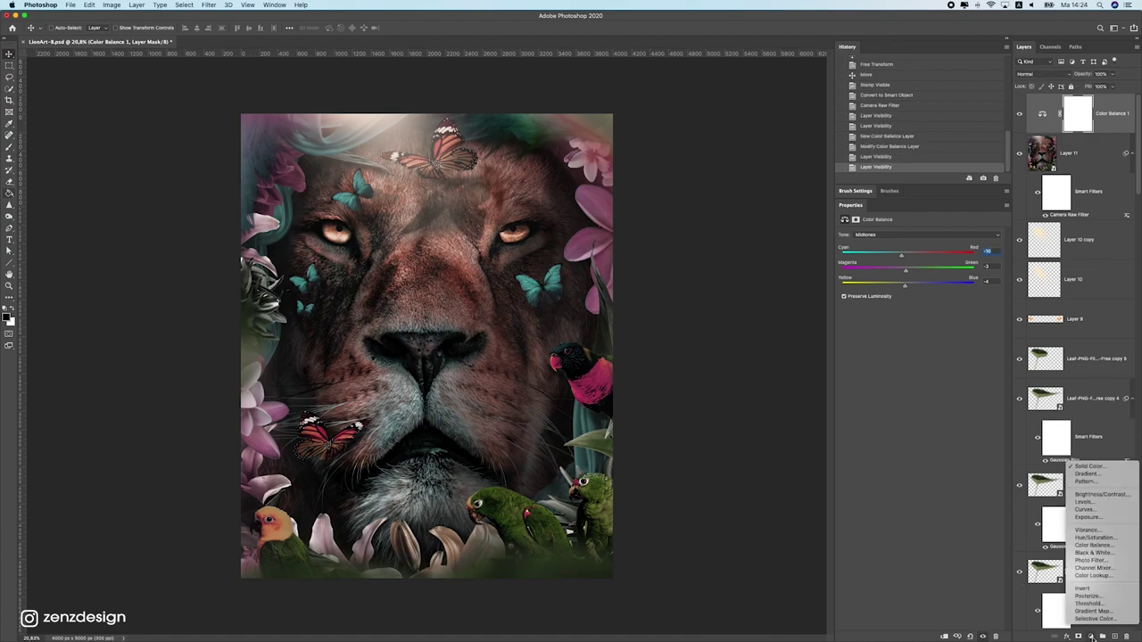
pyautogui.click(1090, 511)
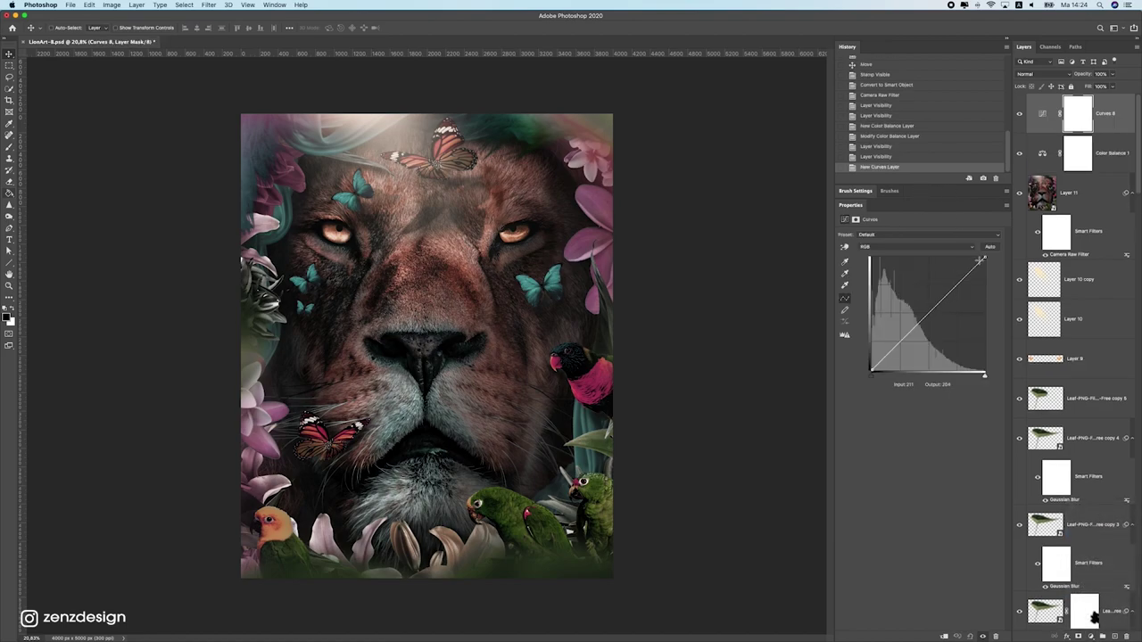
pyautogui.moveTo(983, 258)
pyautogui.mouseDown()
pyautogui.moveTo(968, 256)
pyautogui.moveTo(977, 258)
pyautogui.mouseUp()
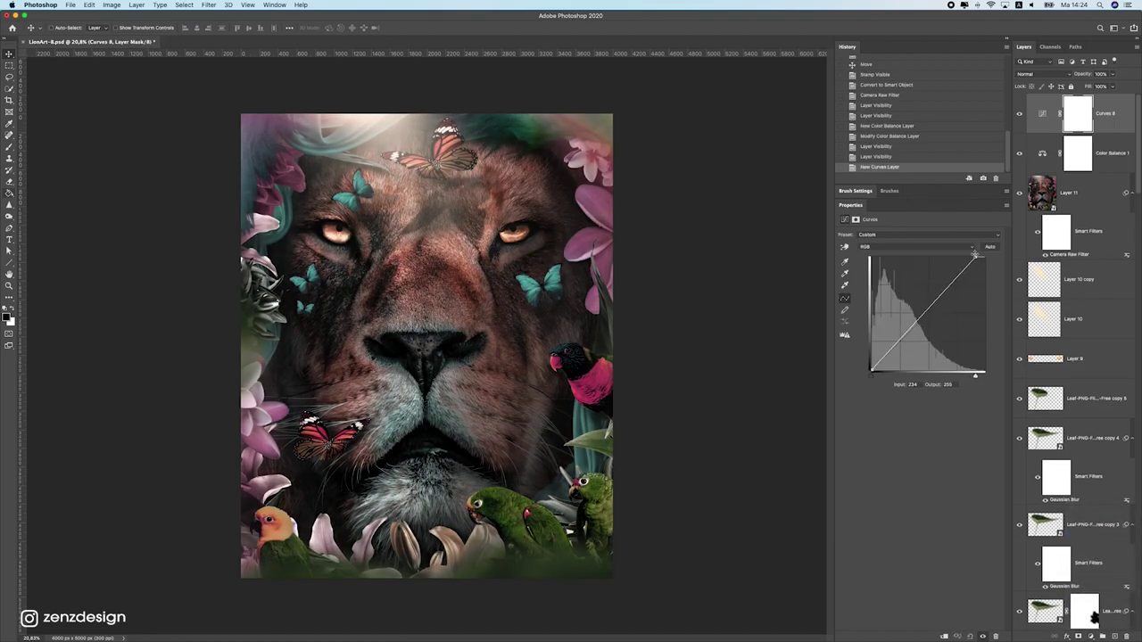
pyautogui.moveTo(873, 370); pyautogui.dragTo(875, 372)
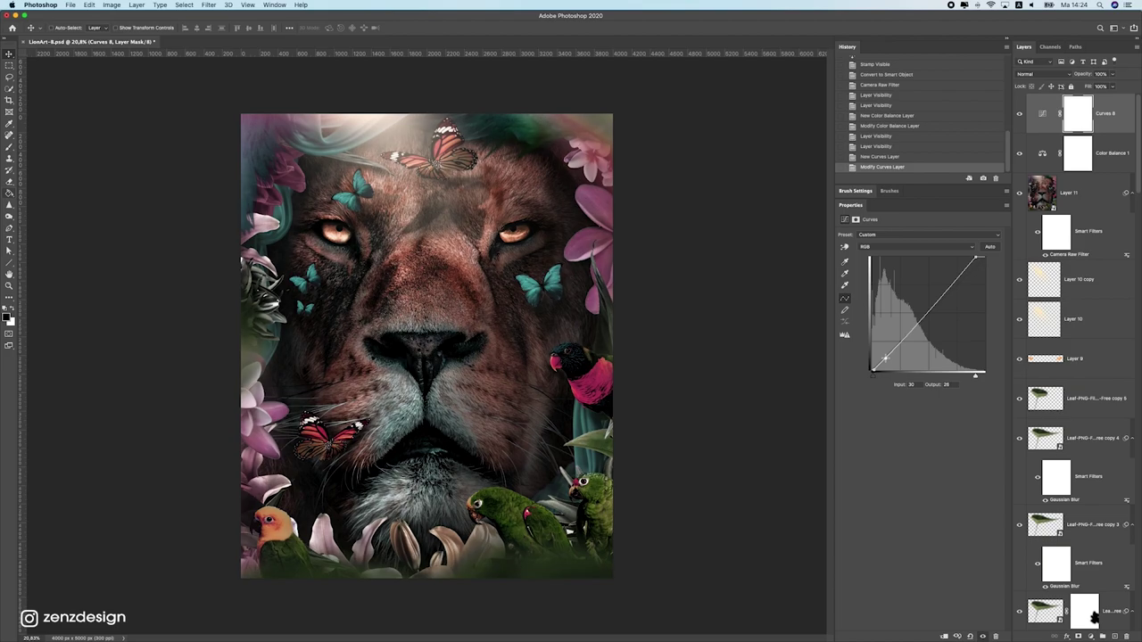
pyautogui.press('super+0')
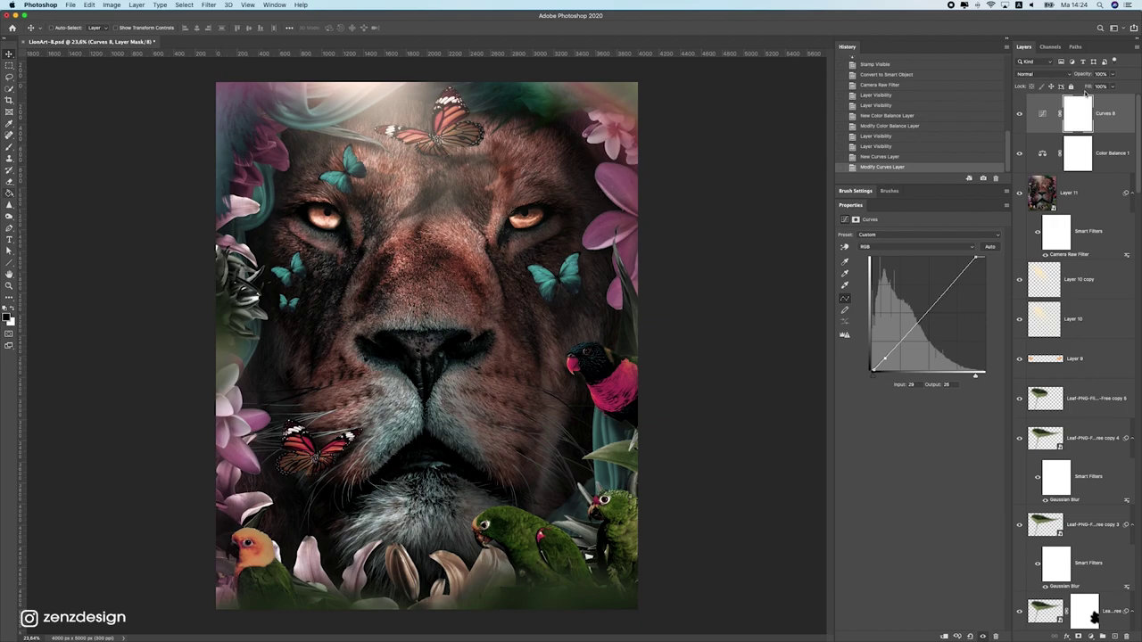
# Create a Gradient Fill layer above the curves with Radial style and Reverse enabled
pyautogui.click(1091, 636)
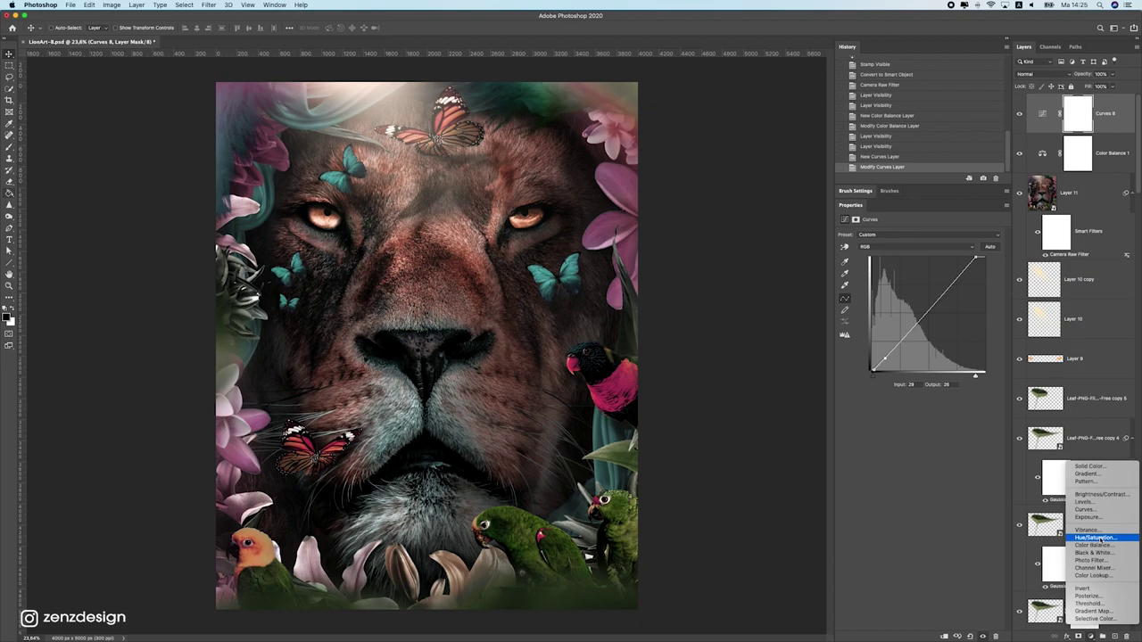
pyautogui.click(1099, 473)
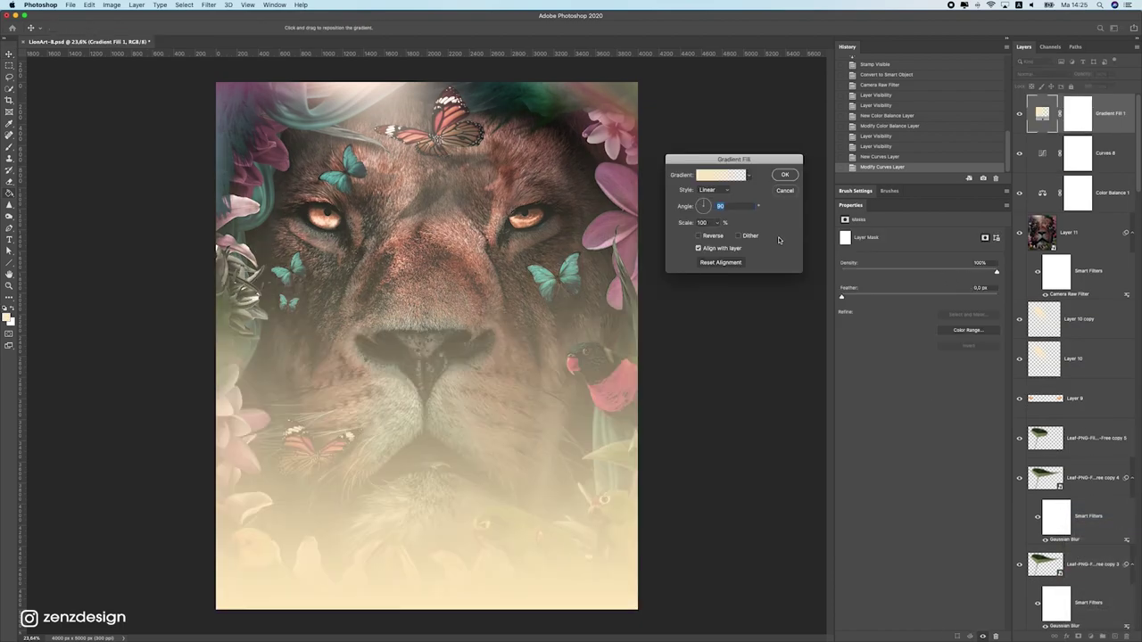
pyautogui.click(711, 190)
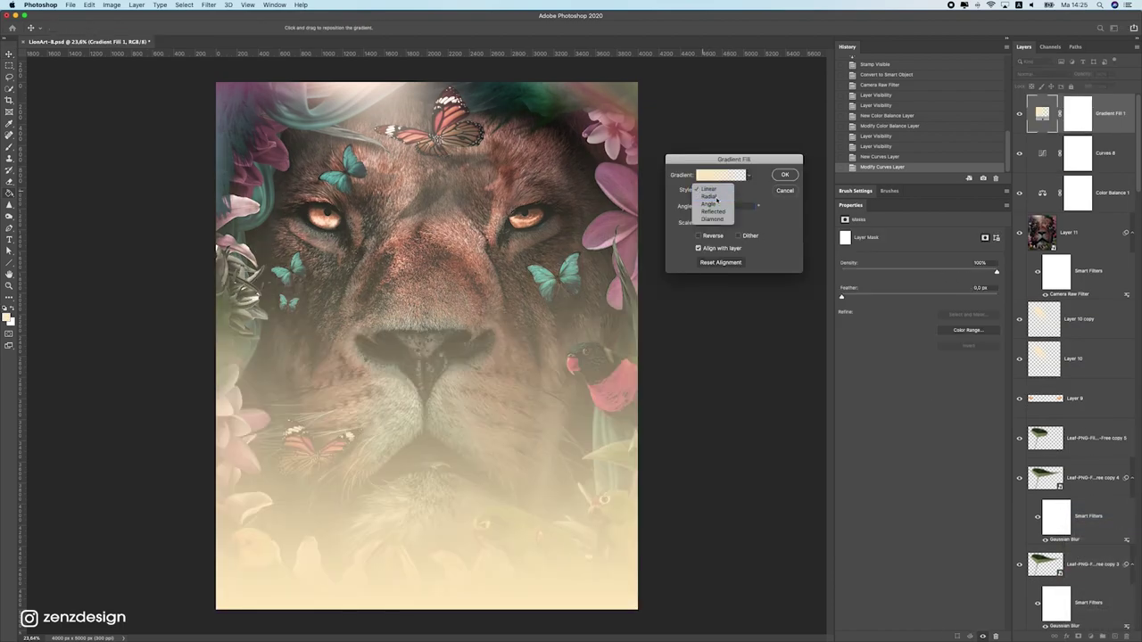
pyautogui.click(710, 196)
pyautogui.click(698, 236)
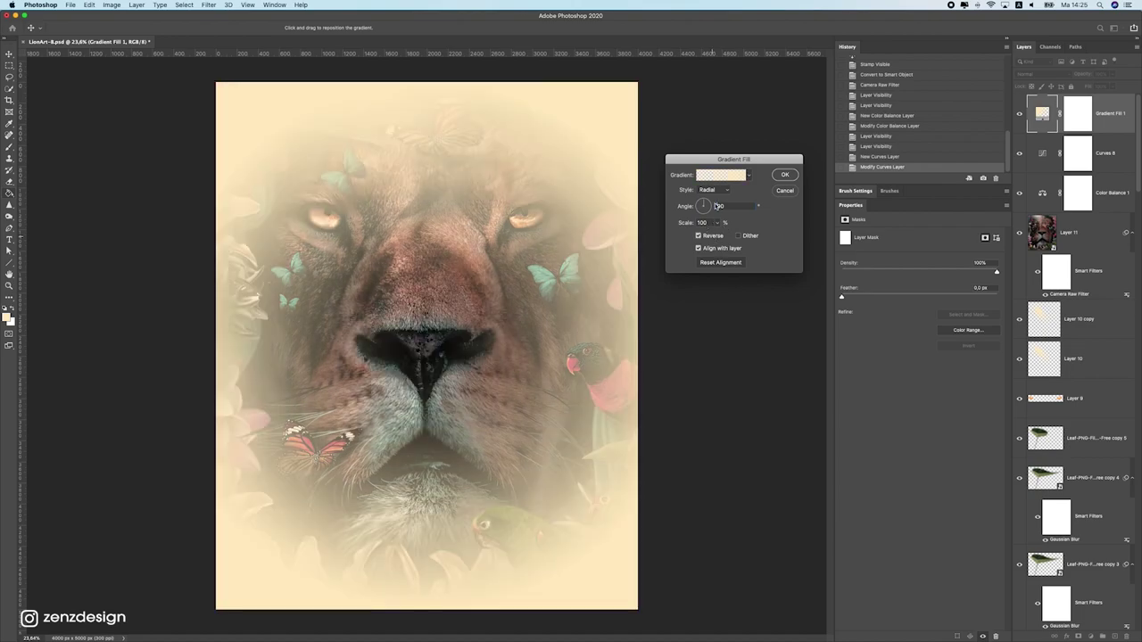
# Recolour both colour stops of the fill gradient to black, keeping the fade to transparency, and accept the edited gradient
pyautogui.click(733, 175)
pyautogui.click(699, 451)
pyautogui.click(741, 489)
pyautogui.moveTo(716, 298)
pyautogui.mouseDown()
pyautogui.moveTo(648, 336)
pyautogui.moveTo(701, 299)
pyautogui.moveTo(698, 309)
pyautogui.moveTo(721, 301)
pyautogui.moveTo(694, 321)
pyautogui.moveTo(684, 315)
pyautogui.mouseUp()
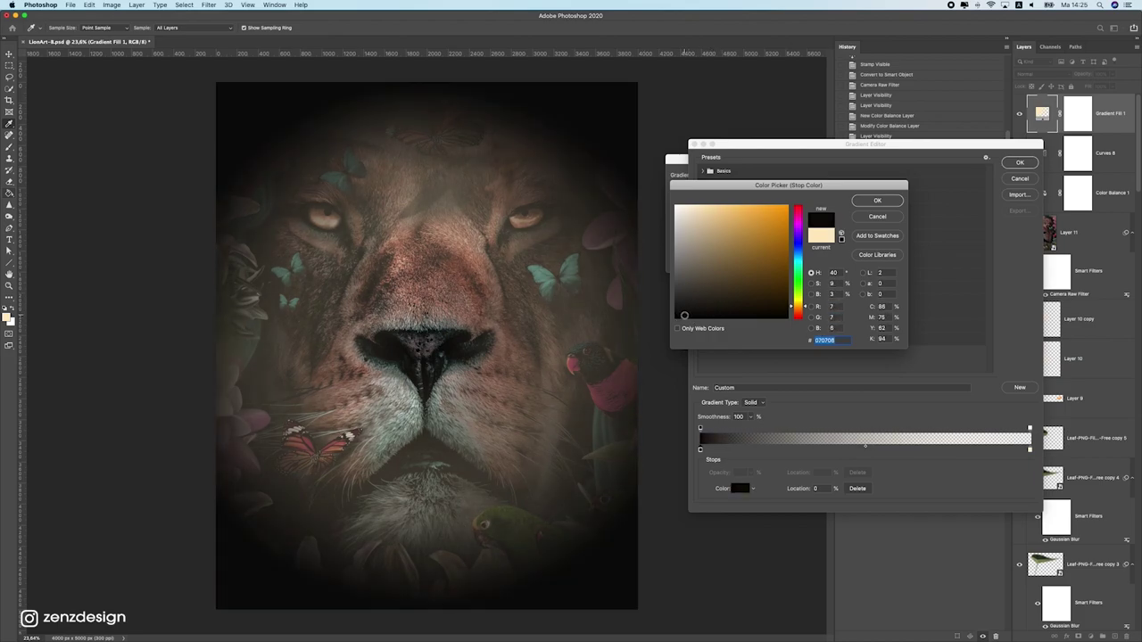
pyautogui.press('Return')
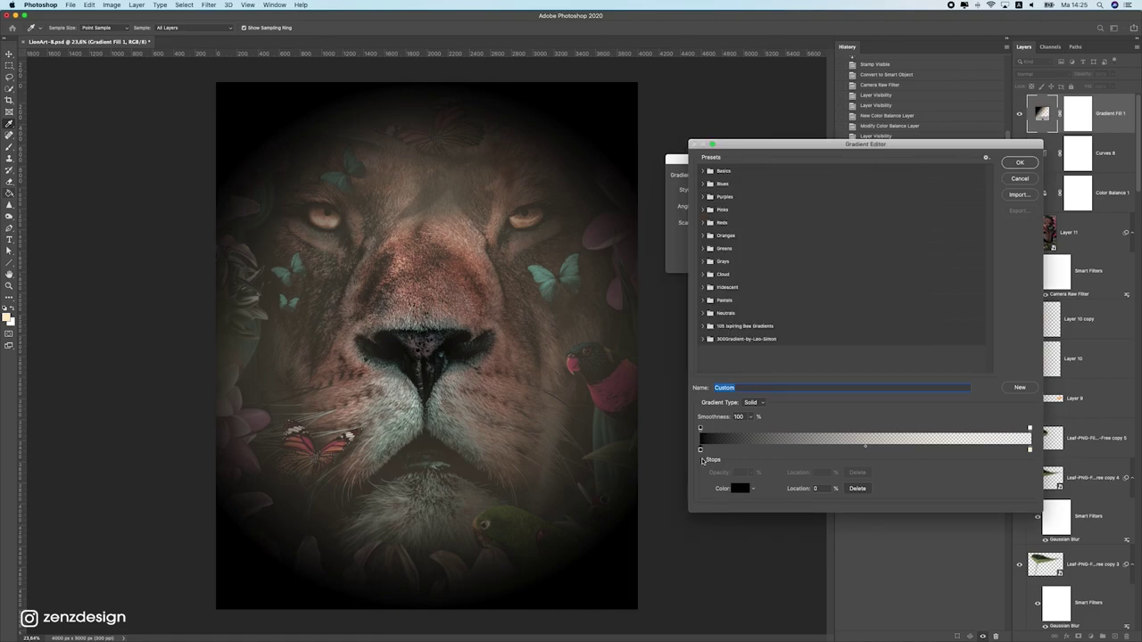
pyautogui.click(752, 451)
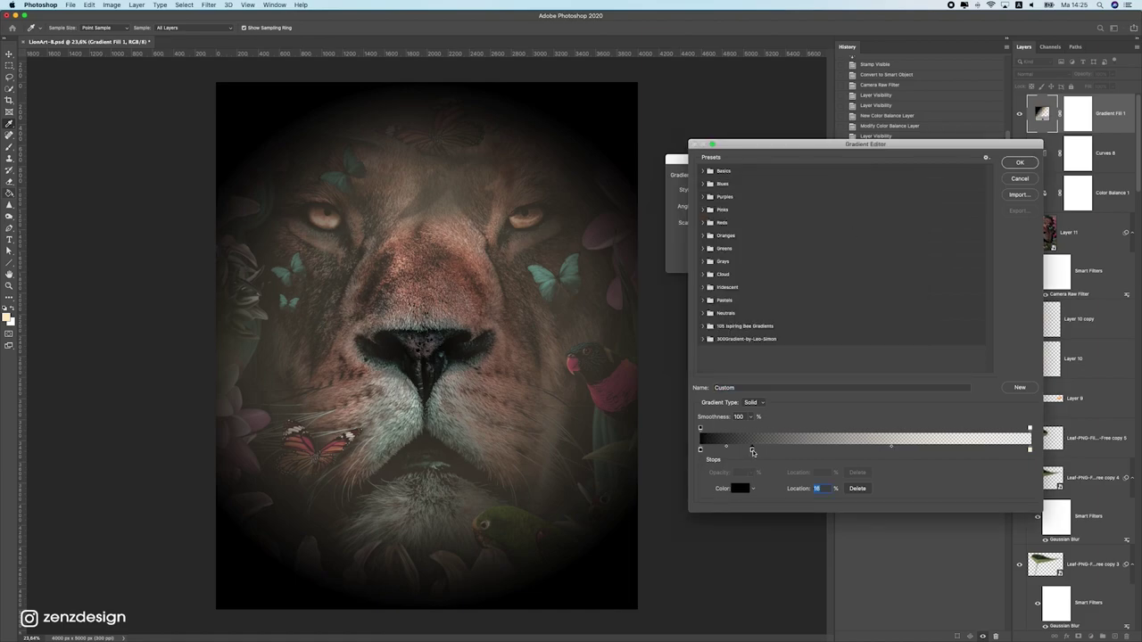
pyautogui.moveTo(759, 452); pyautogui.dragTo(1030, 453)
pyautogui.click(1031, 451)
pyautogui.press('Delete')
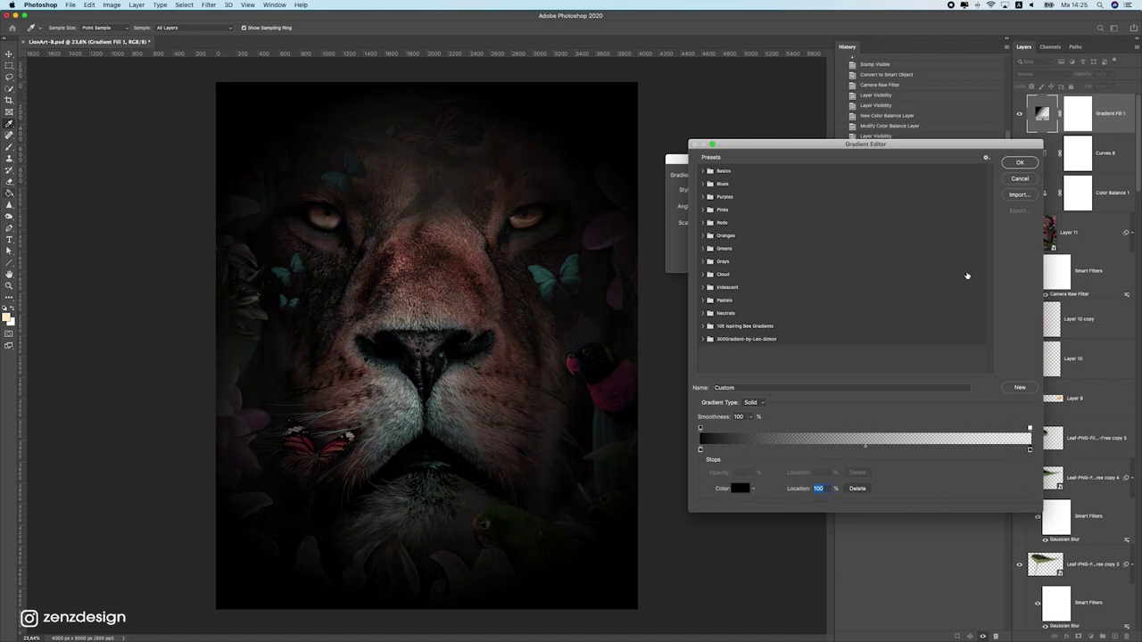
pyautogui.click(1019, 162)
# Enlarge the vignette gradient to about 189% scale, apply it, and lower the layer's opacity to about 83%
pyautogui.click(719, 223)
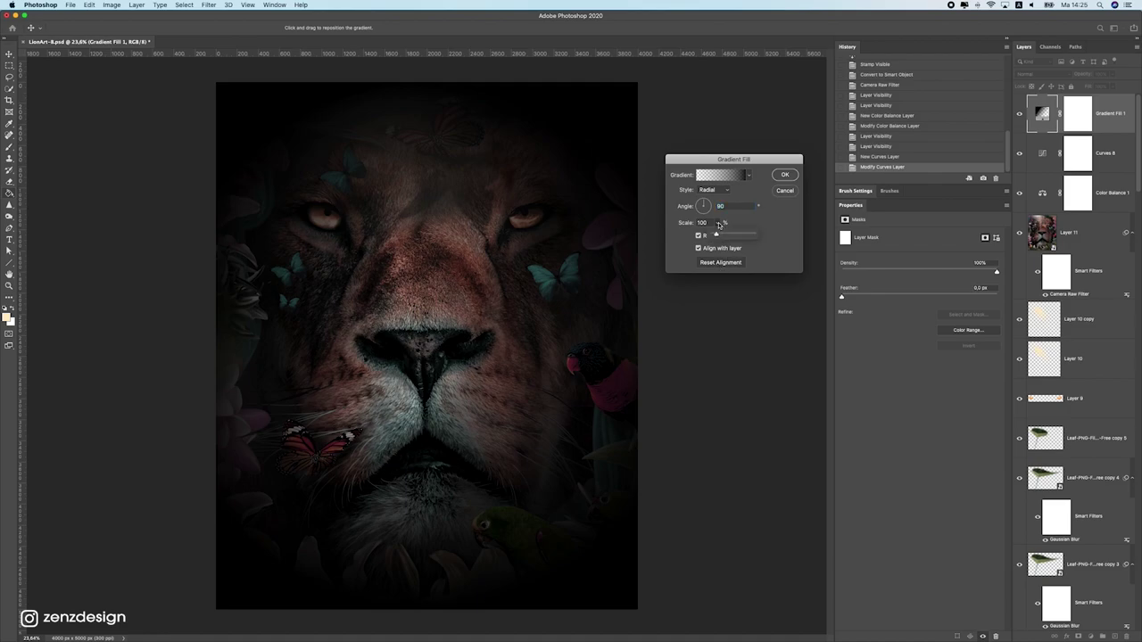
pyautogui.moveTo(719, 234)
pyautogui.mouseDown()
pyautogui.moveTo(732, 234)
pyautogui.moveTo(721, 237)
pyautogui.mouseUp()
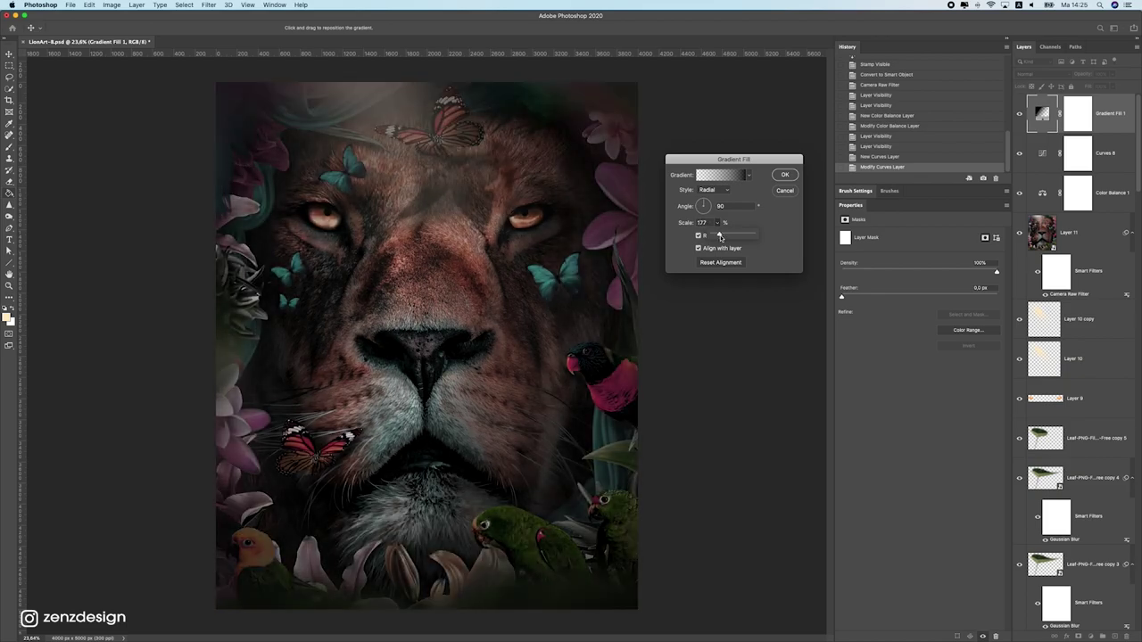
pyautogui.scroll(-10, 400, 391)
pyautogui.scroll(6, 428, 373)
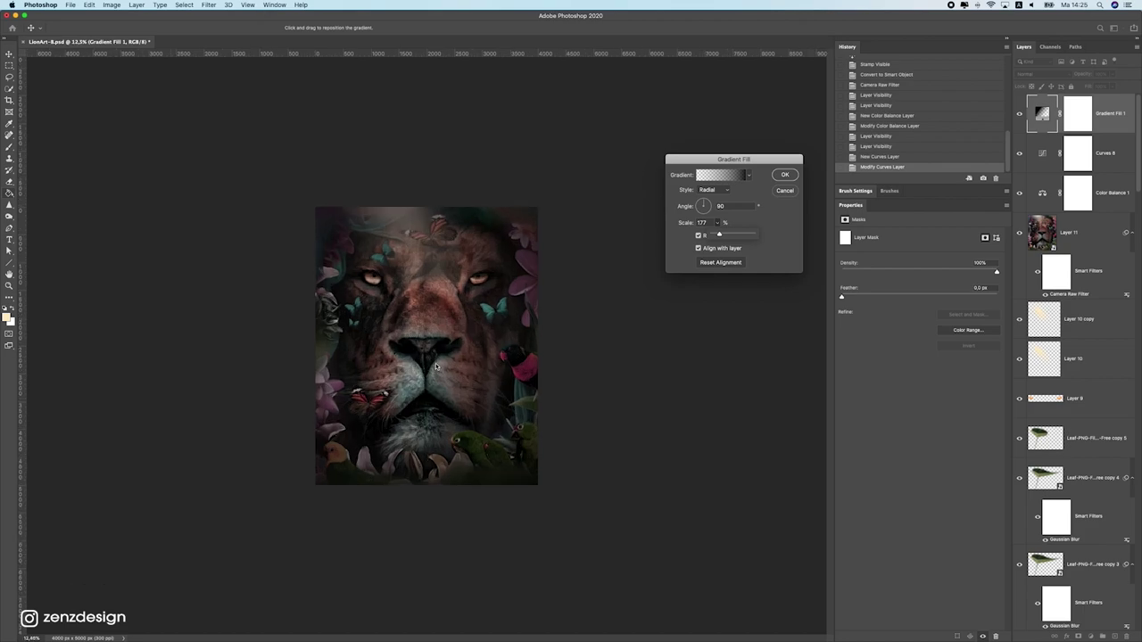
pyautogui.scroll(2, 437, 367)
pyautogui.moveTo(723, 241); pyautogui.dragTo(719, 237)
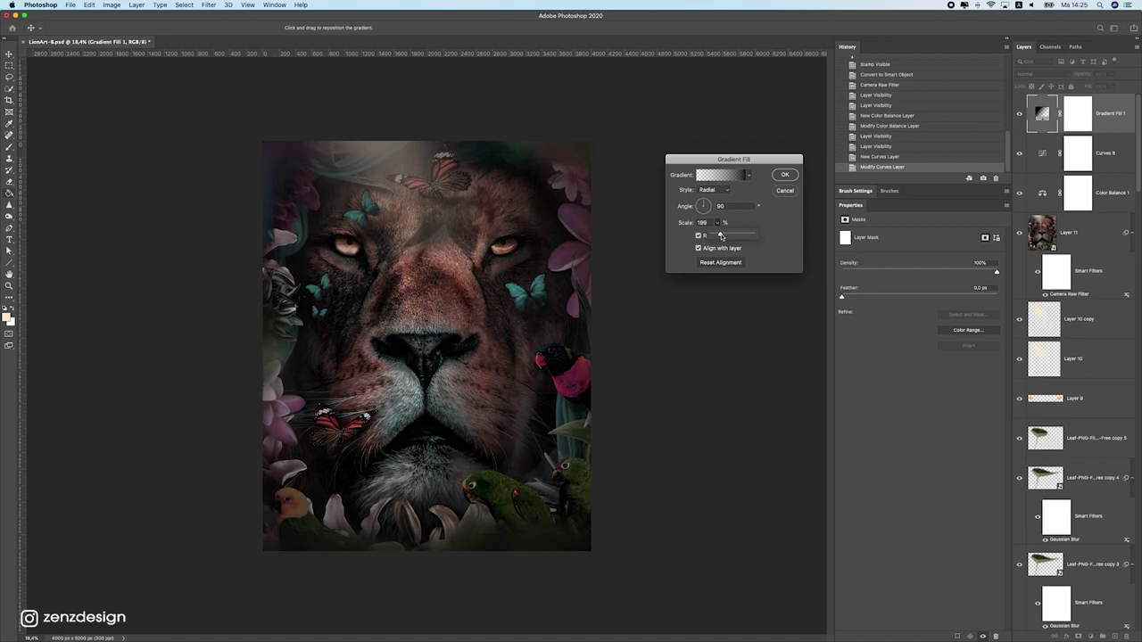
pyautogui.click(784, 175)
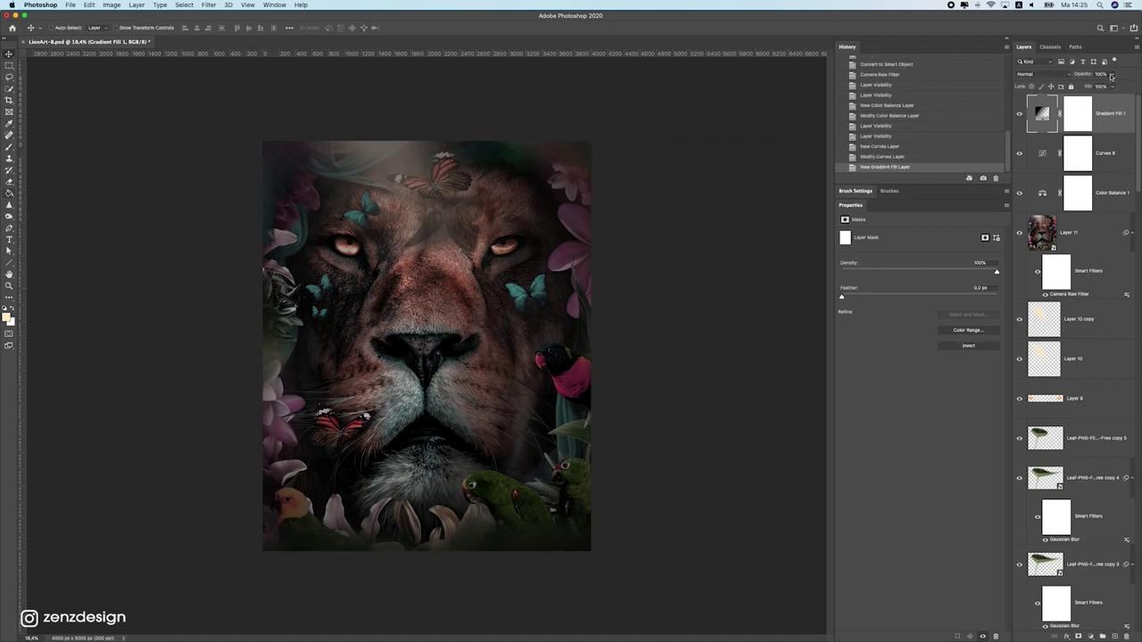
pyautogui.moveTo(1082, 74); pyautogui.dragTo(1104, 85)
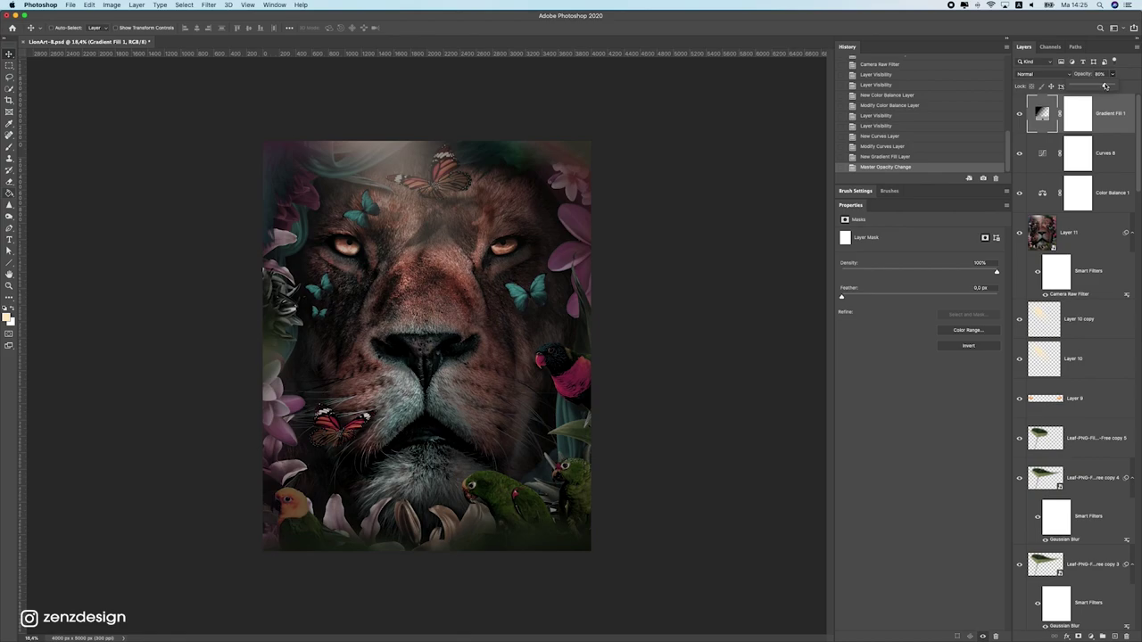
pyautogui.scroll(-5, 476, 323)
pyautogui.scroll(5, 478, 330)
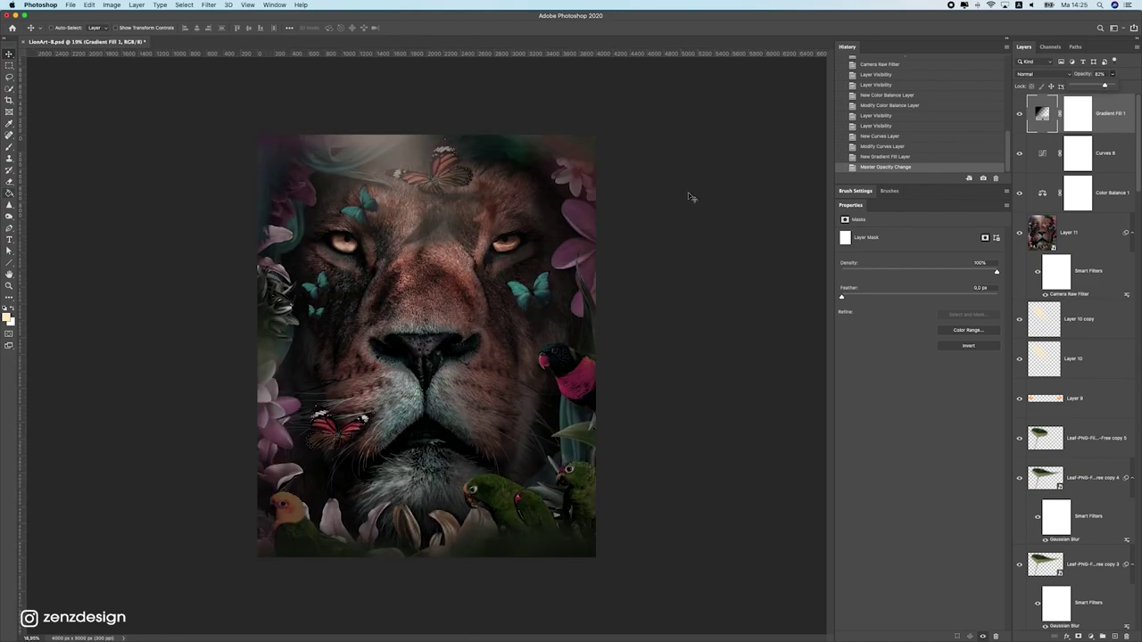
# Add another Curves layer above the vignette and move its RGB white point to input 216, output 255
pyautogui.click(1090, 636)
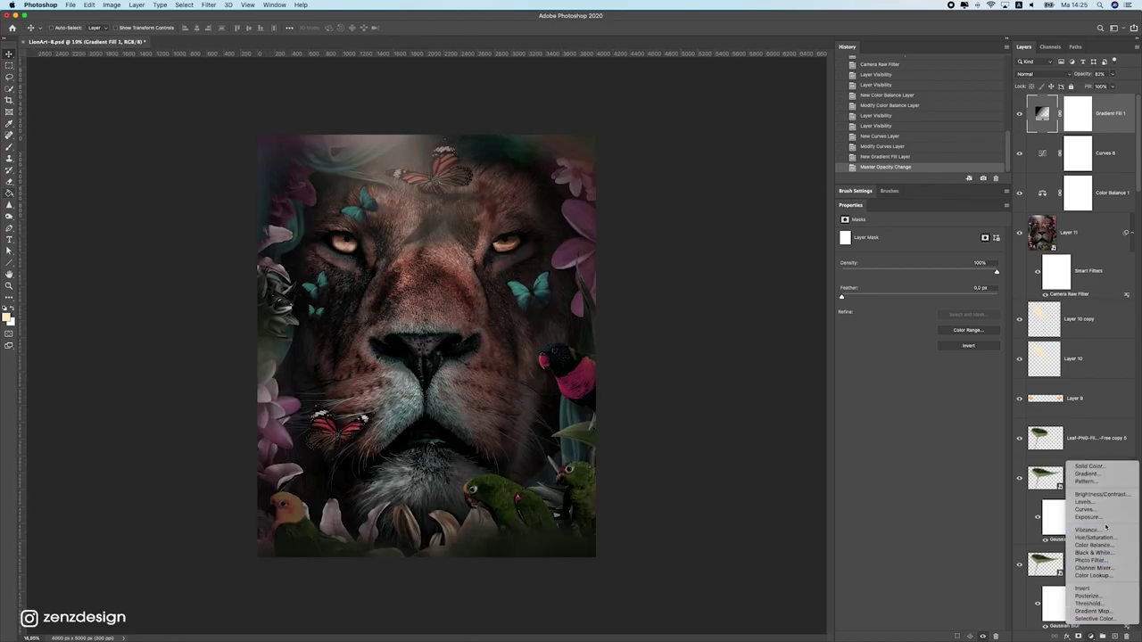
pyautogui.click(1097, 509)
pyautogui.moveTo(983, 259); pyautogui.dragTo(959, 258)
pyautogui.click(903, 331)
pyautogui.moveTo(903, 331)
pyautogui.mouseDown()
pyautogui.moveTo(893, 348)
pyautogui.moveTo(924, 299)
pyautogui.moveTo(899, 340)
pyautogui.mouseUp()
pyautogui.press('super+z')
pyautogui.moveTo(986, 257); pyautogui.dragTo(967, 258)
# Fine-tune the black points of the new curve's Red and Green channels, and switch to its Blue channel
pyautogui.click(904, 247)
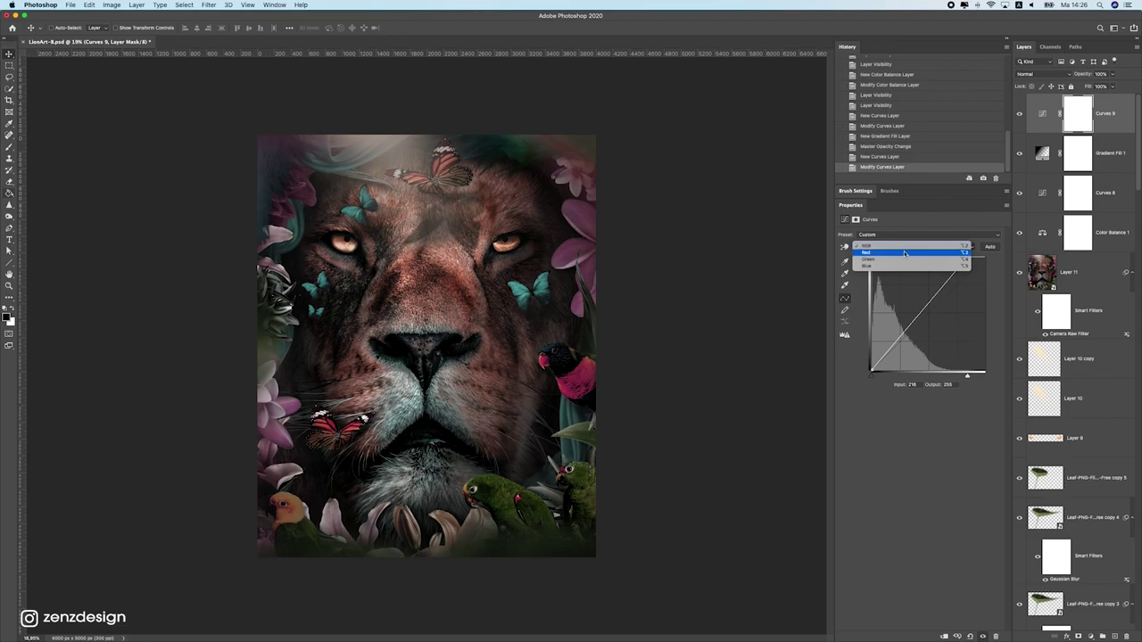
pyautogui.click(904, 253)
pyautogui.moveTo(872, 371)
pyautogui.mouseDown()
pyautogui.moveTo(897, 378)
pyautogui.moveTo(874, 391)
pyautogui.mouseUp()
pyautogui.click(877, 247)
pyautogui.click(877, 258)
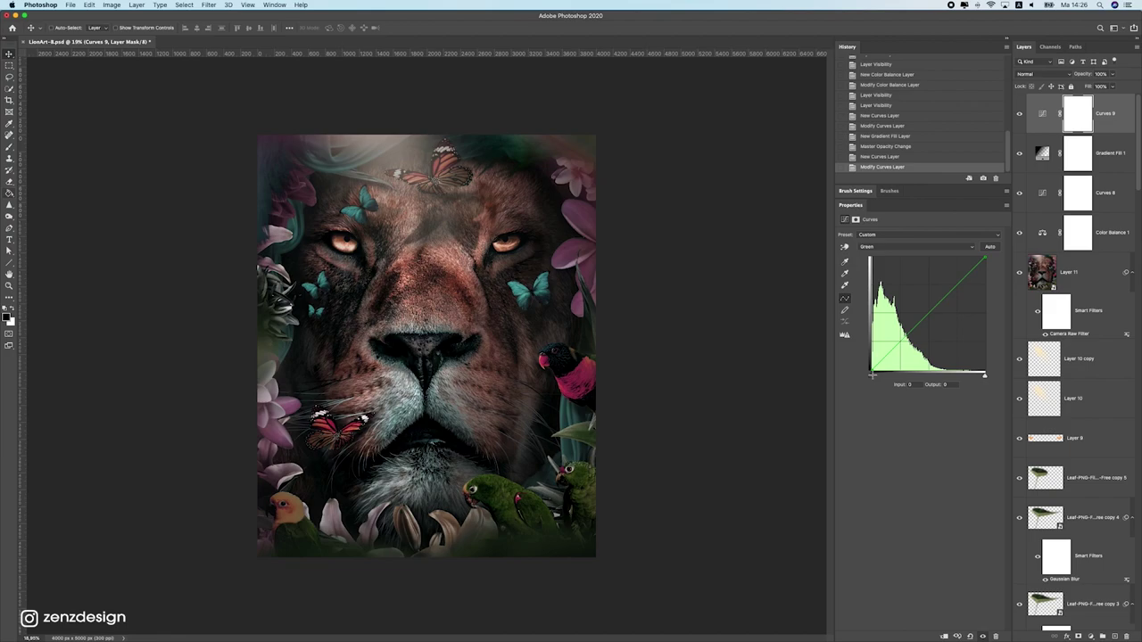
pyautogui.moveTo(874, 375); pyautogui.dragTo(876, 378)
pyautogui.click(897, 249)
pyautogui.click(898, 259)
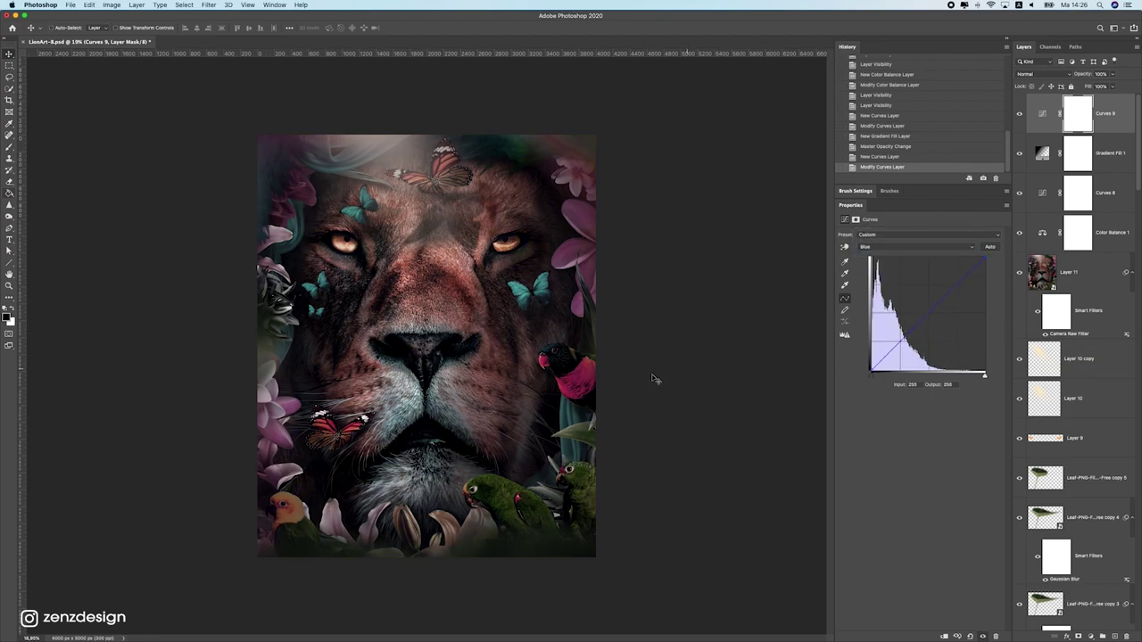
pyautogui.scroll(-10, 655, 379)
pyautogui.scroll(10, 622, 382)
pyautogui.scroll(-1, 615, 382)
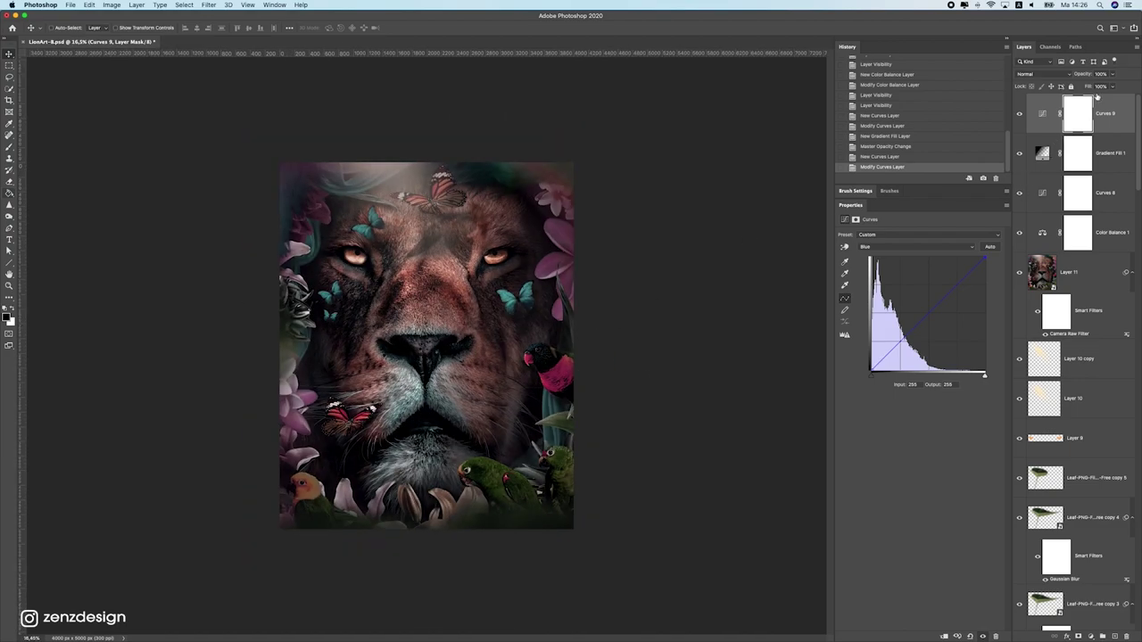
# Add a Gradient Map layer and browse the Bee Gradients presets to apply a dark navy to green-yellow gradient
pyautogui.click(1093, 635)
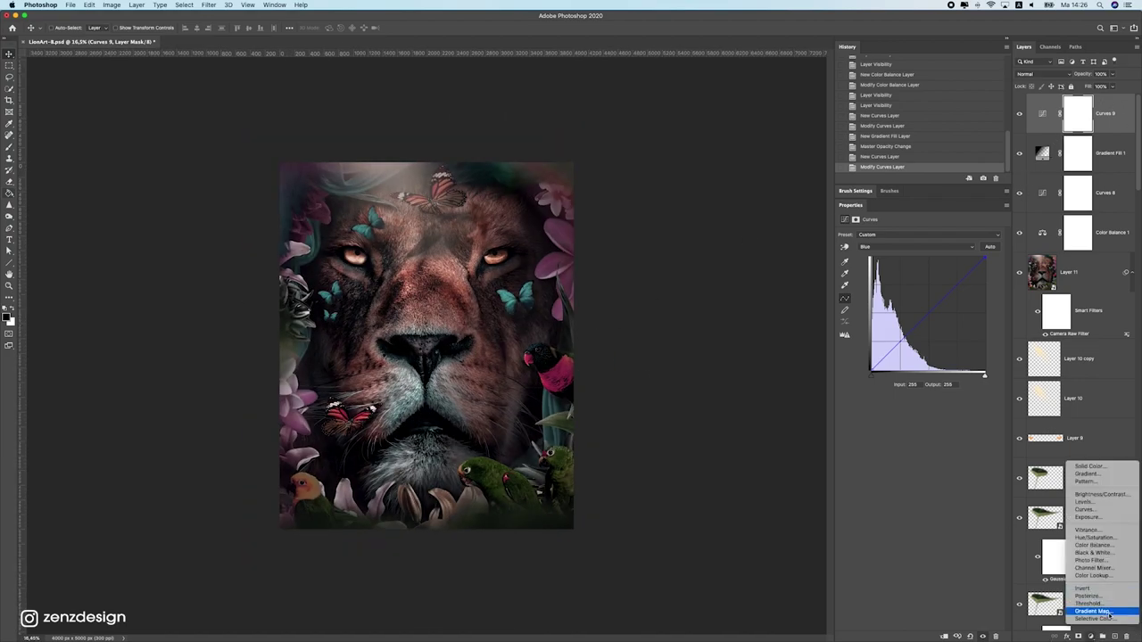
pyautogui.click(1094, 611)
pyautogui.click(997, 238)
pyautogui.scroll(5, 914, 356)
pyautogui.scroll(2, 916, 321)
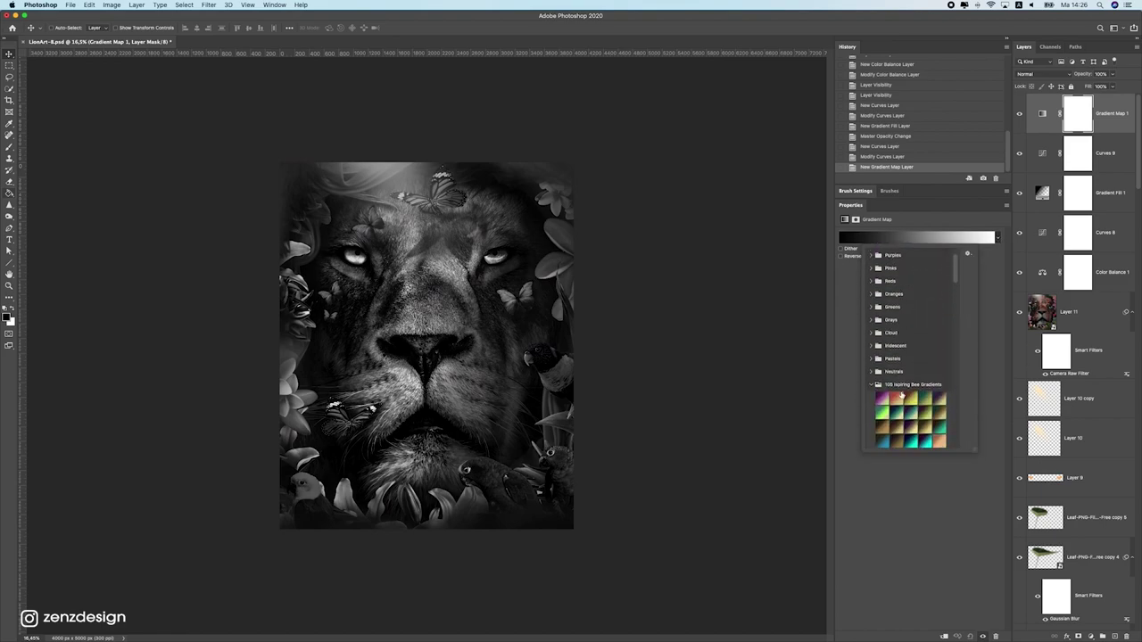
pyautogui.click(884, 353)
pyautogui.press('Right')
pyautogui.press('Right')
pyautogui.press('Right')
pyautogui.press('Right')
pyautogui.press('Right')
pyautogui.press('Right')
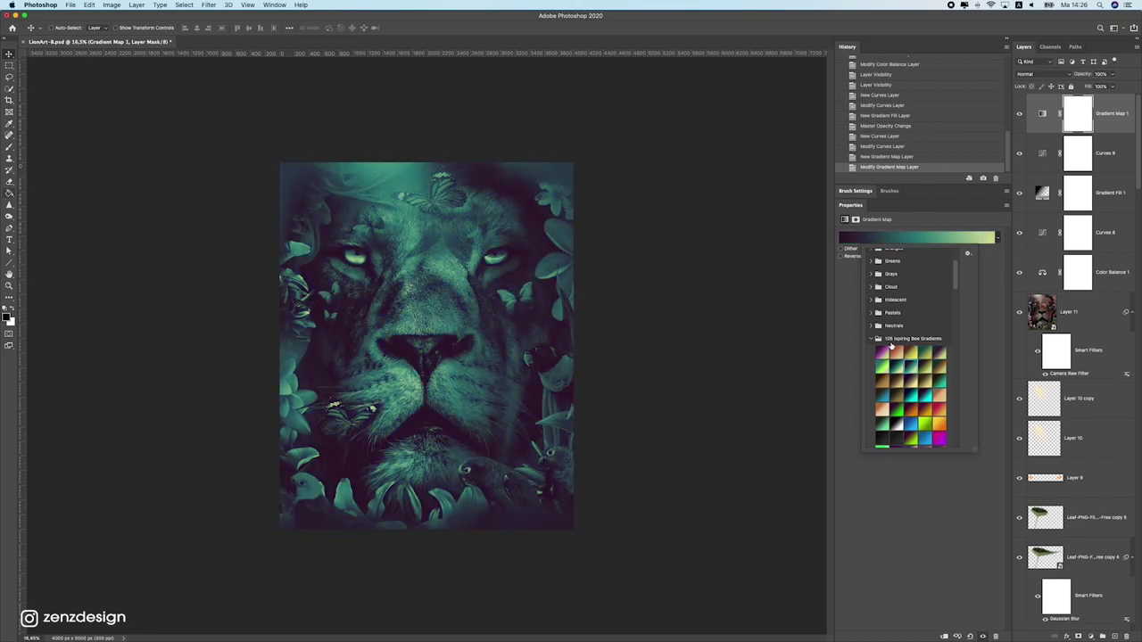
# Set the Gradient Map layer's blend mode to Soft Light and its opacity to about 23%
pyautogui.click(1040, 75)
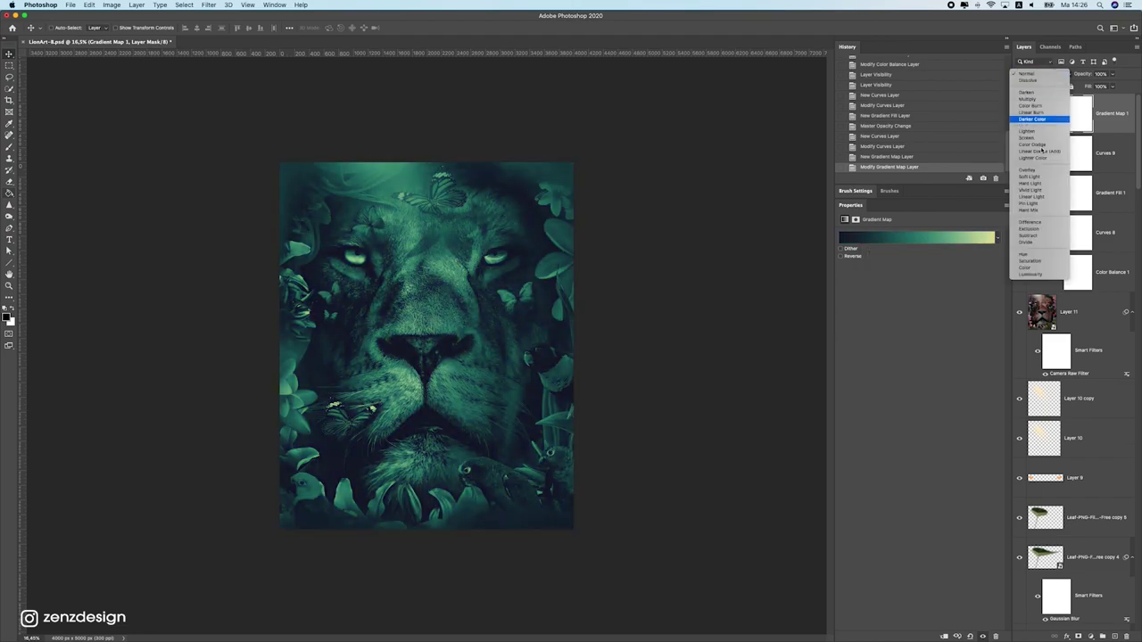
pyautogui.click(1035, 176)
pyautogui.moveTo(1111, 75); pyautogui.dragTo(1088, 86)
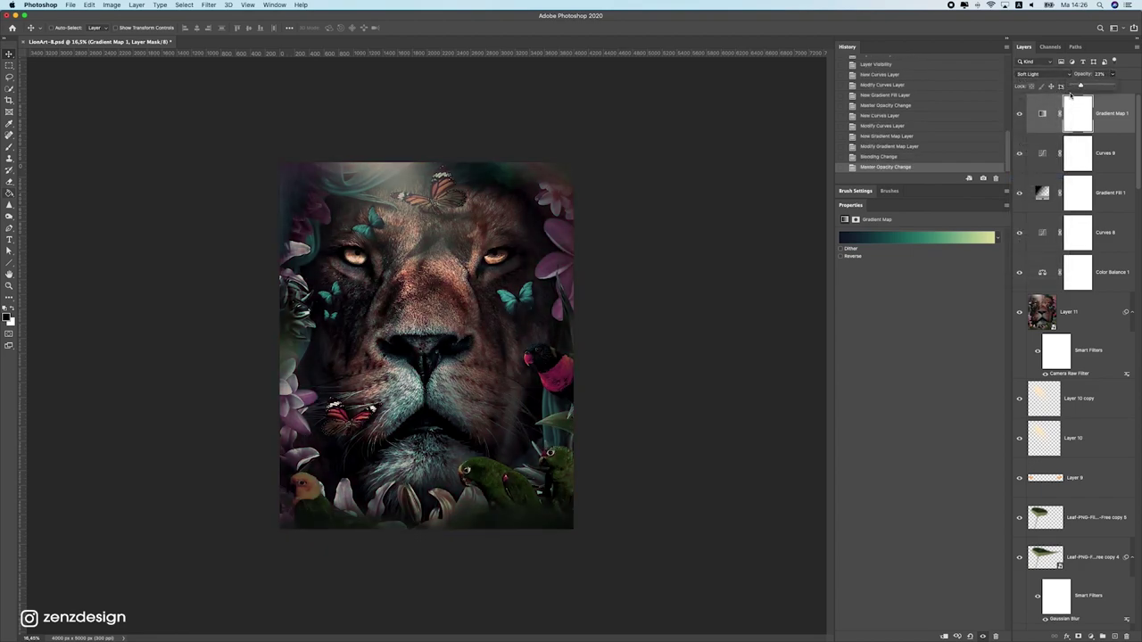
# Cycle through the Aspiring Bee Gradients presets for the gradient map and apply an olive to light grey gradient
pyautogui.click(997, 239)
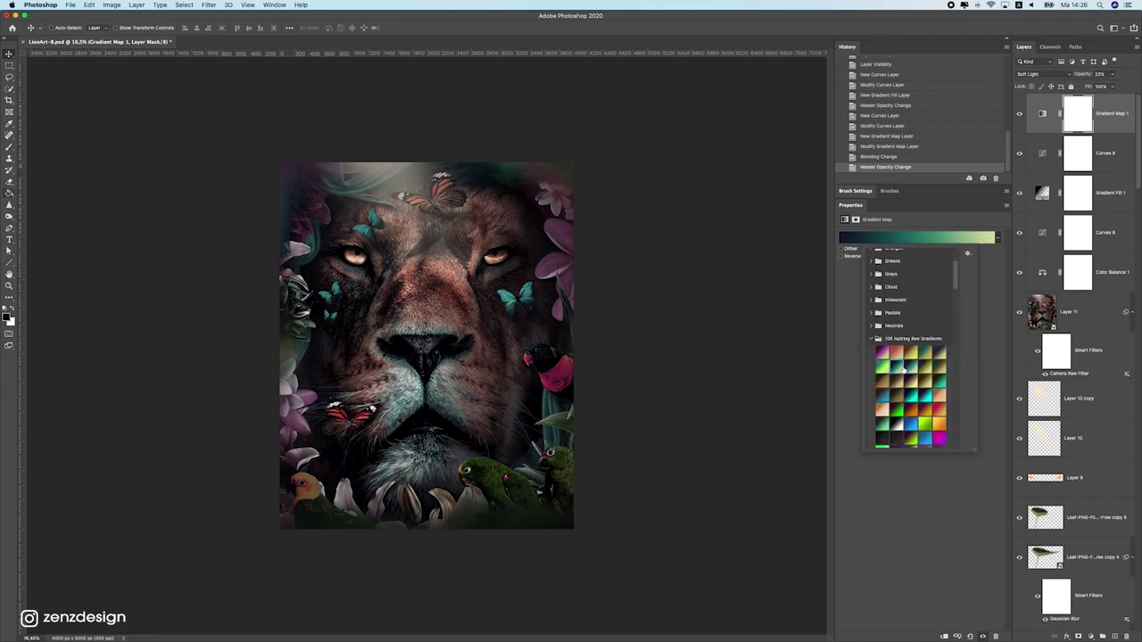
pyautogui.press('Right')
pyautogui.press('Right')
pyautogui.press('Right')
pyautogui.press('Right')
pyautogui.press('Right')
pyautogui.press('Right')
pyautogui.press('Right')
pyautogui.press('Right')
pyautogui.press('Right')
pyautogui.press('Right')
pyautogui.press('Right')
pyautogui.press('Right')
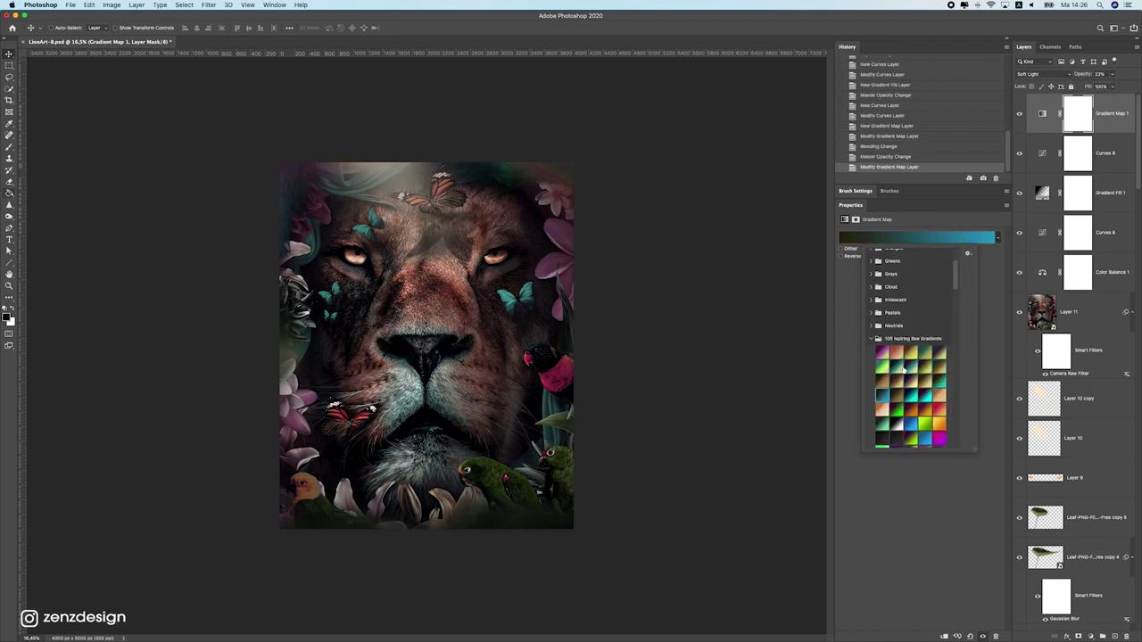
pyautogui.press('Right')
pyautogui.press('Right')
pyautogui.press('Right')
pyautogui.press('Right')
pyautogui.press('Right')
pyautogui.press('Right')
pyautogui.press('Right')
pyautogui.press('Right')
pyautogui.press('Right')
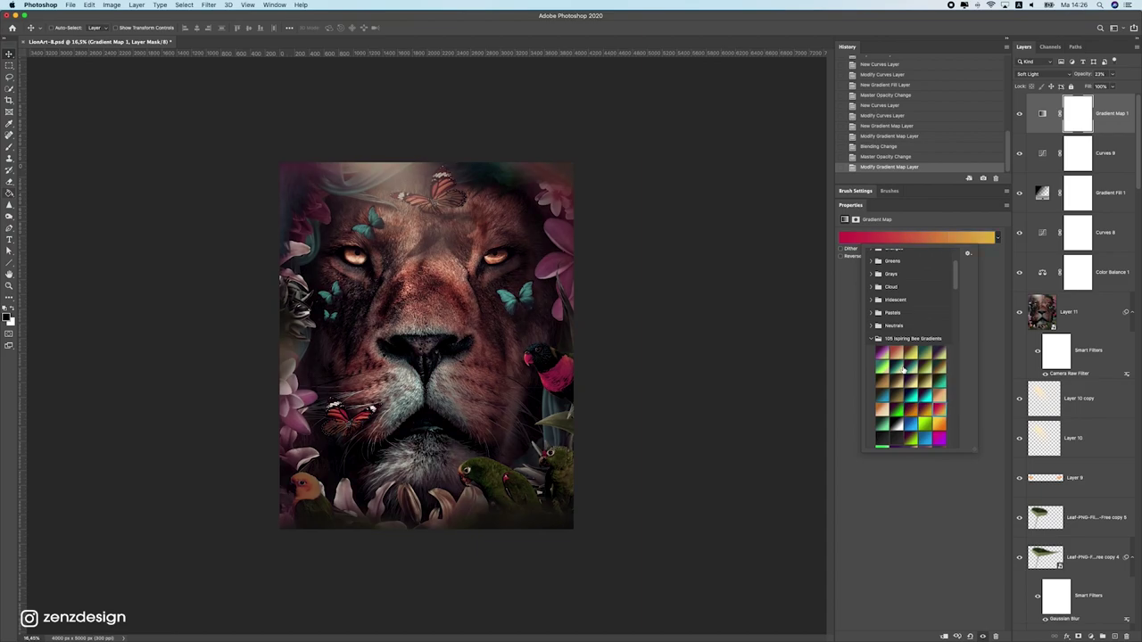
pyautogui.press('Right')
pyautogui.press('Right')
pyautogui.press('Right')
pyautogui.press('Right')
pyautogui.press('Right')
pyautogui.press('Left')
pyautogui.press('Right')
pyautogui.press('Right')
pyautogui.press('Right')
pyautogui.press('Right')
pyautogui.press('Right')
pyautogui.press('Right')
pyautogui.press('Right')
pyautogui.press('Right')
pyautogui.press('Right')
pyautogui.press('Right')
pyautogui.press('Right')
pyautogui.press('Down')
pyautogui.press('Down')
pyautogui.press('Down')
pyautogui.press('Down')
pyautogui.press('Down')
pyautogui.press('Down')
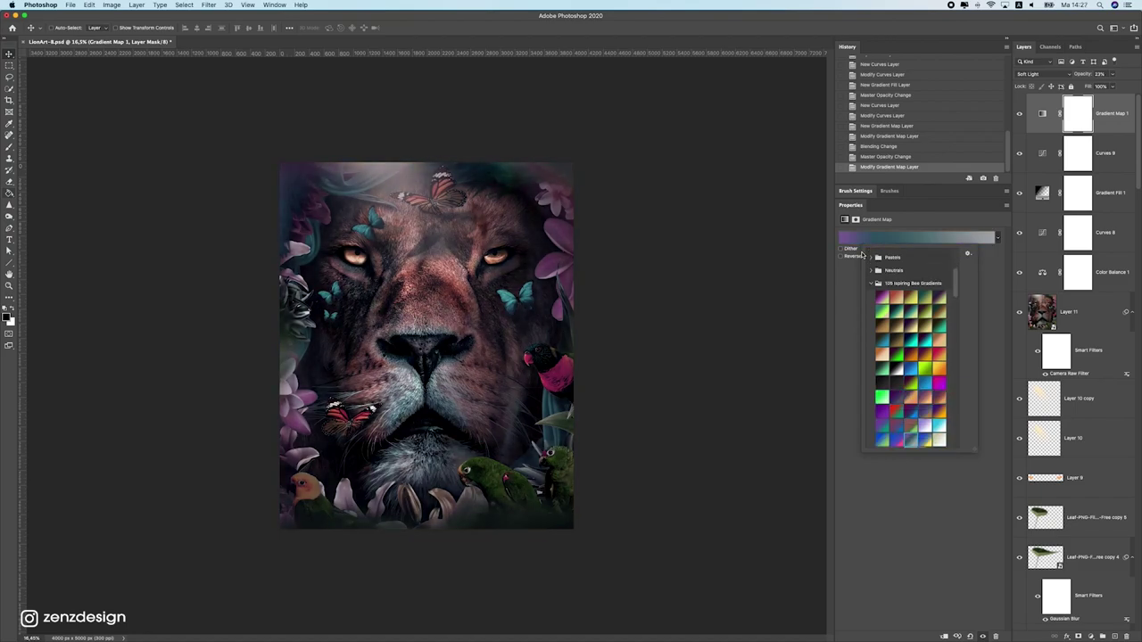
pyautogui.press('Down')
pyautogui.press('Down')
pyautogui.press('Down')
pyautogui.press('Down')
pyautogui.press('Down')
pyautogui.press('Down')
pyautogui.press('Down')
pyautogui.press('Down')
pyautogui.press('Down')
pyautogui.press('Down')
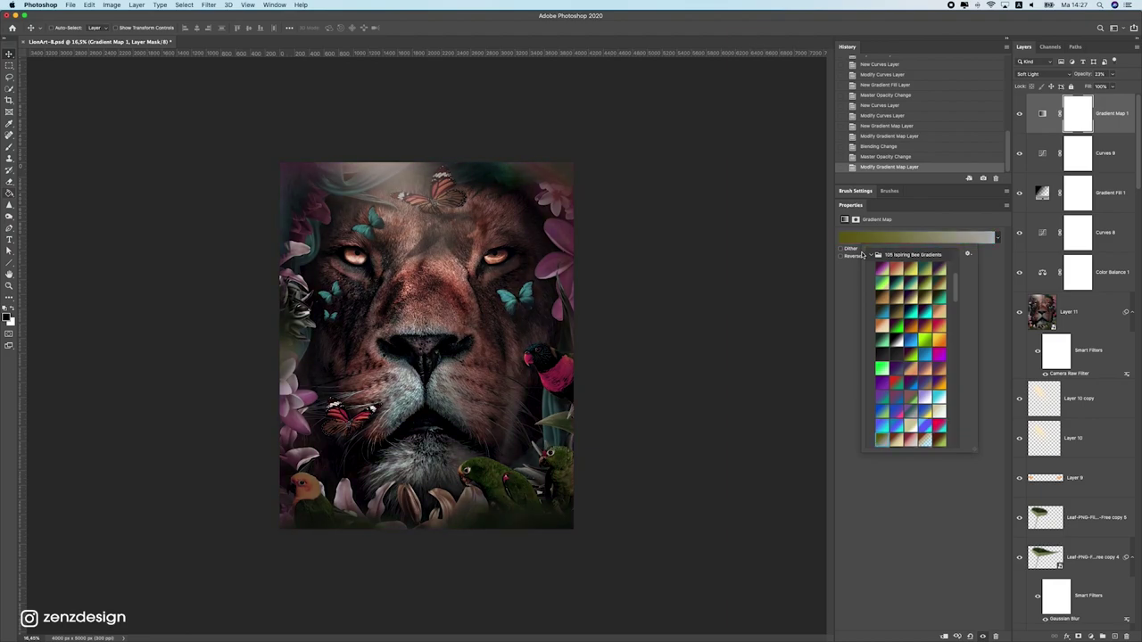
pyautogui.click(799, 260)
# Raise the Gradient Map layer's opacity to about 36%
pyautogui.scroll(-4, 494, 373)
pyautogui.scroll(1, 495, 375)
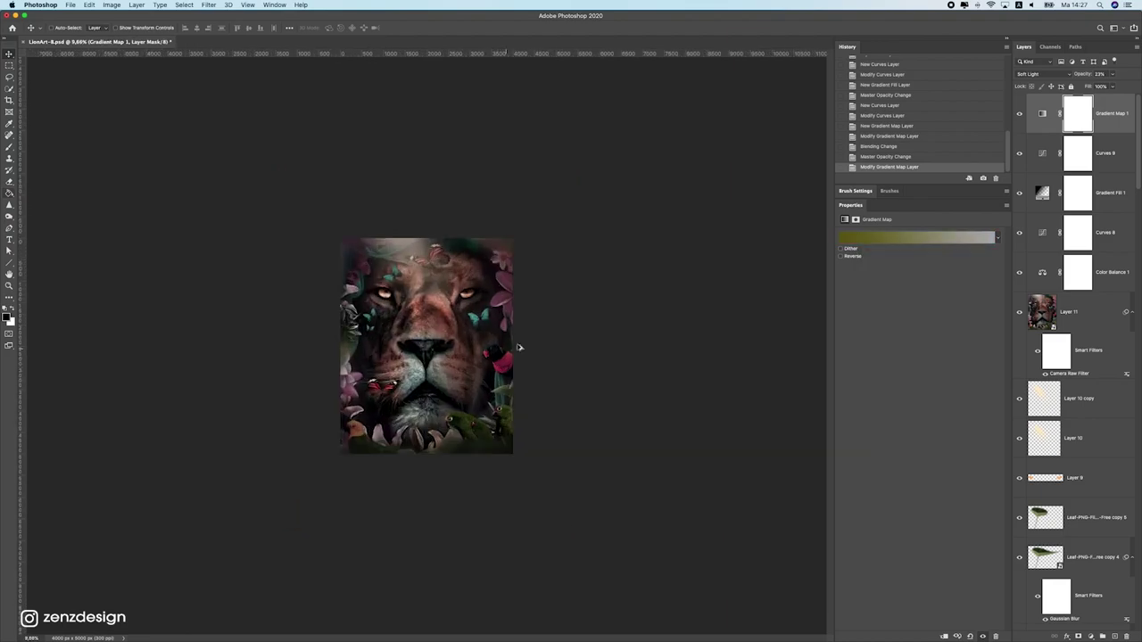
pyautogui.click(1113, 74)
pyautogui.moveTo(1114, 86)
pyautogui.mouseDown()
pyautogui.moveTo(1101, 85)
pyautogui.moveTo(1112, 86)
pyautogui.mouseUp()
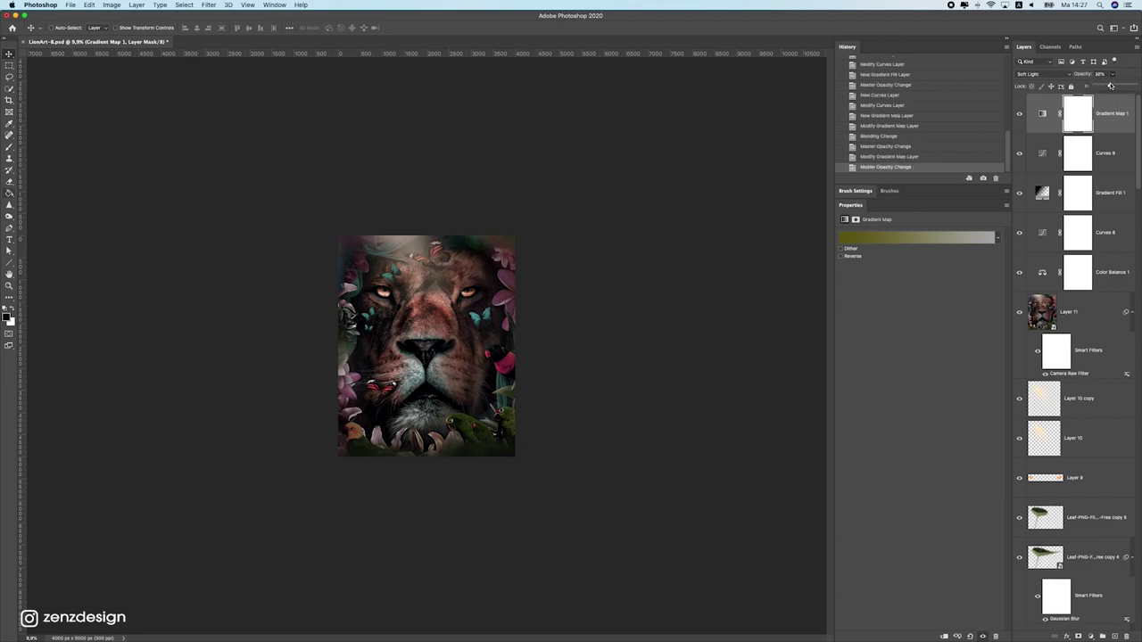
pyautogui.scroll(5, 390, 369)
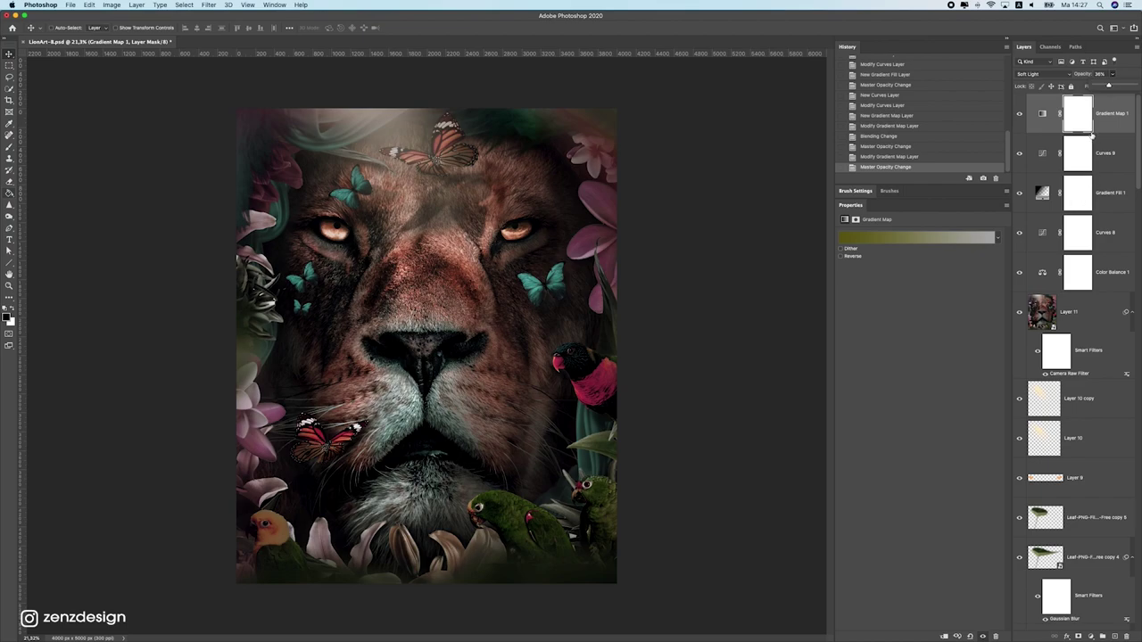
# Add a Curves layer above the gradient map and move its RGB white point to about input 213, output 255
pyautogui.click(1103, 635)
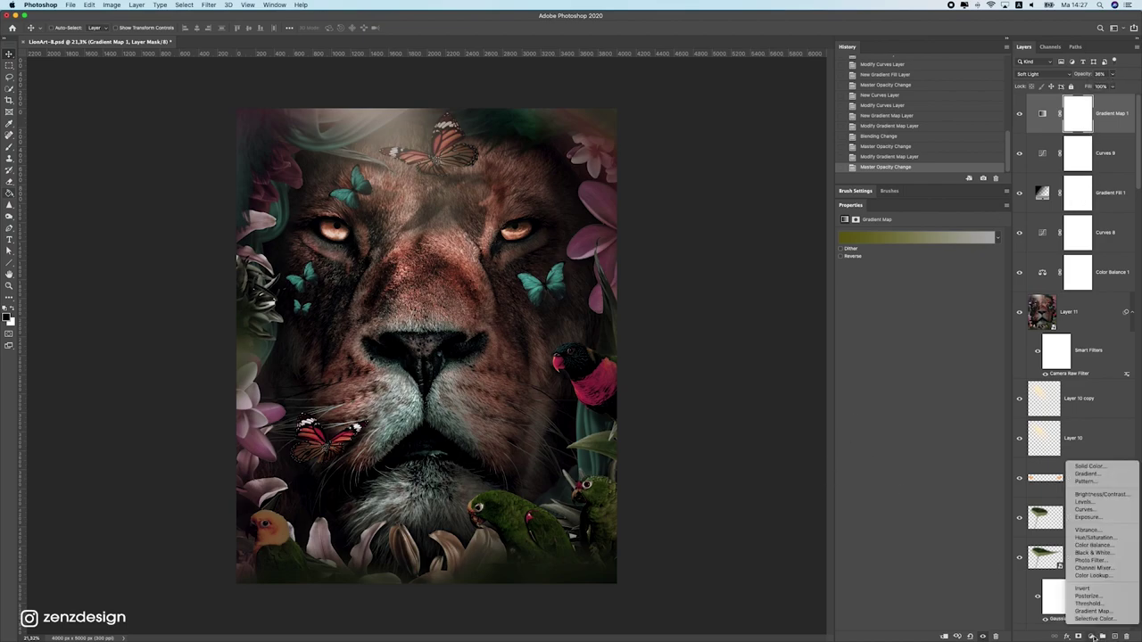
pyautogui.click(1084, 510)
pyautogui.moveTo(984, 257); pyautogui.dragTo(965, 253)
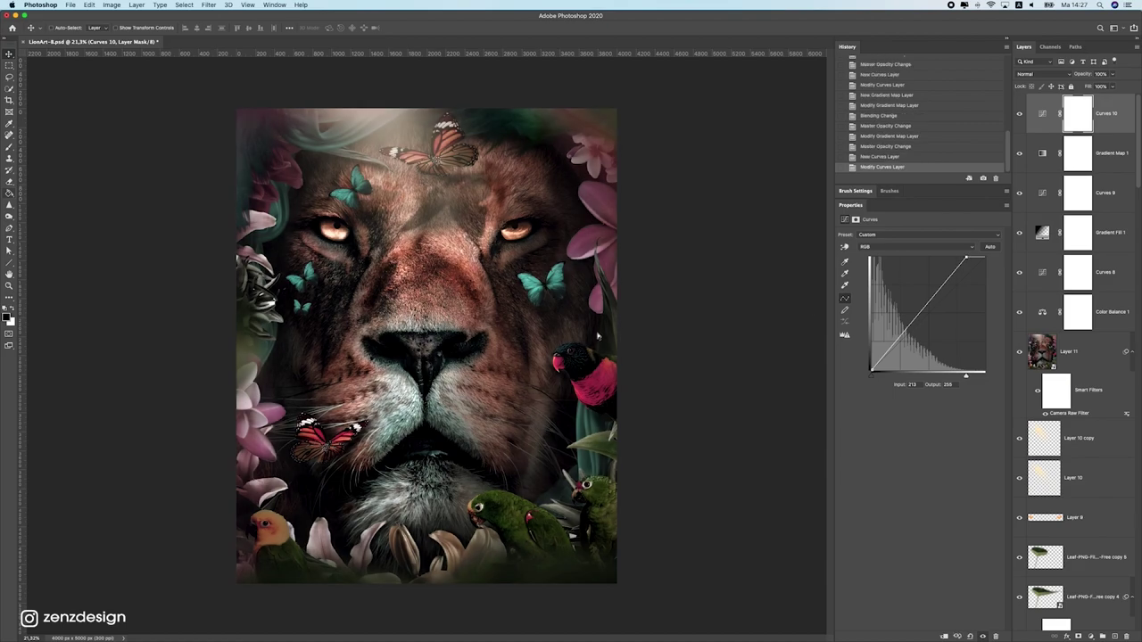
pyautogui.scroll(-5, 347, 372)
pyautogui.scroll(4, 347, 372)
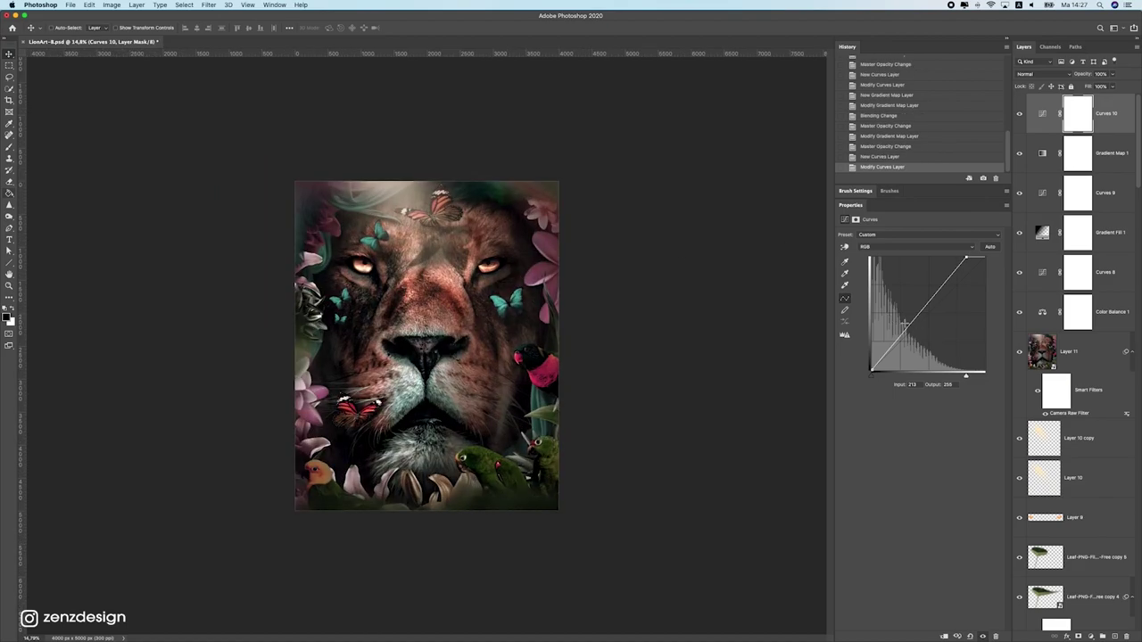
# Add a midtone point to the new RGB curve and adjust it to about input 132, output 160
pyautogui.moveTo(930, 298); pyautogui.dragTo(927, 297)
pyautogui.scroll(-5, 452, 359)
pyautogui.scroll(4, 452, 362)
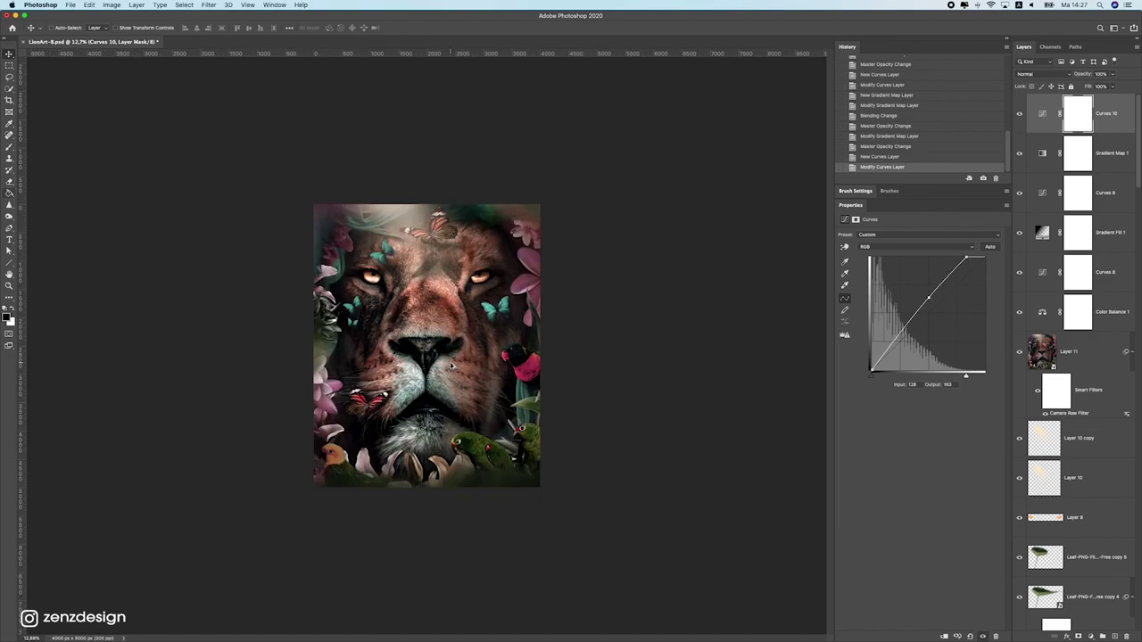
pyautogui.moveTo(929, 297); pyautogui.dragTo(932, 300)
pyautogui.scroll(5, 433, 358)
pyautogui.scroll(-2, 455, 355)
# Change the canvas surround colour to black and check the artwork against it
pyautogui.rightClick(748, 216)
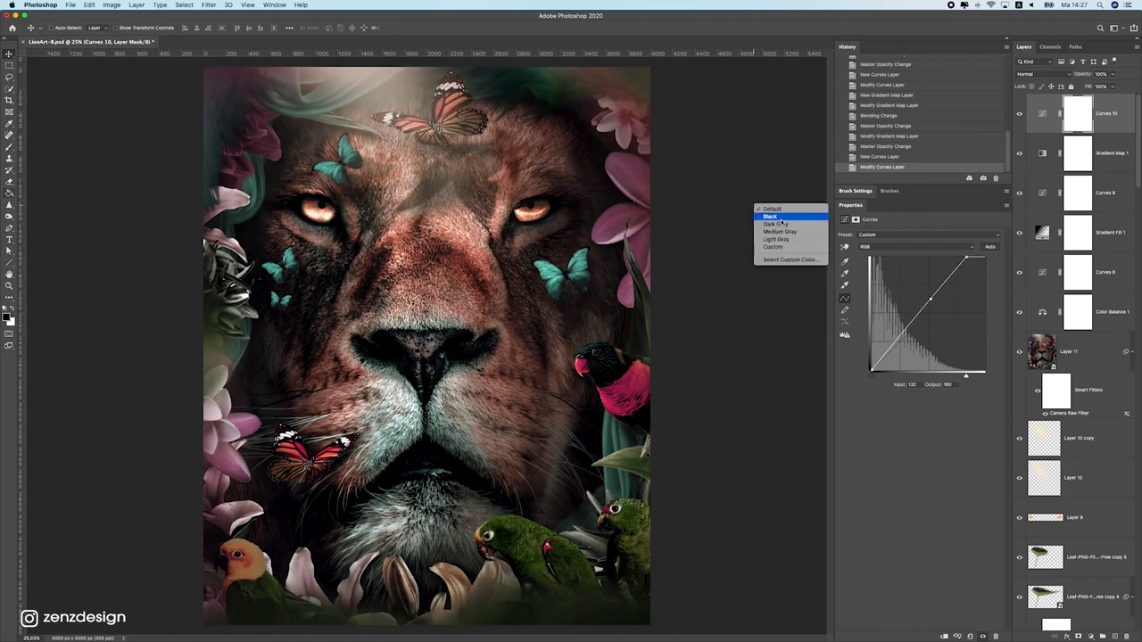
pyautogui.click(774, 221)
pyautogui.scroll(-5, 427, 234)
pyautogui.scroll(3, 529, 274)
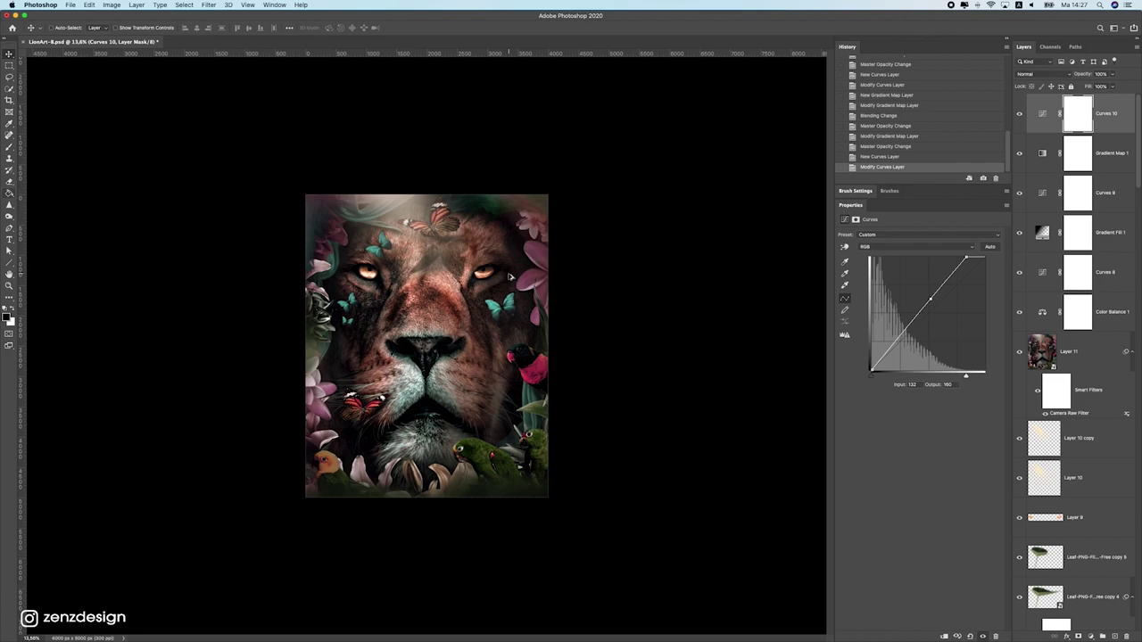
pyautogui.scroll(2, 339, 259)
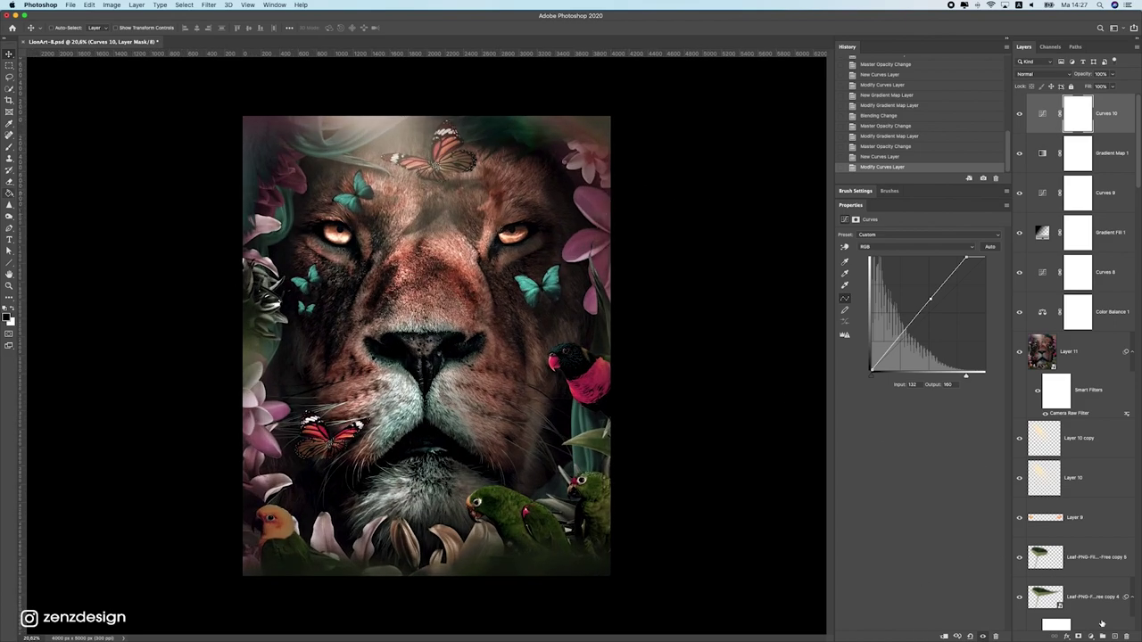
# Create a new layer above the curves and set the brush's foreground colour to orange #ff8a43
pyautogui.click(1114, 636)
pyautogui.click(9, 146)
pyautogui.click(7, 319)
pyautogui.click(341, 232)
pyautogui.moveTo(771, 284); pyautogui.dragTo(716, 201)
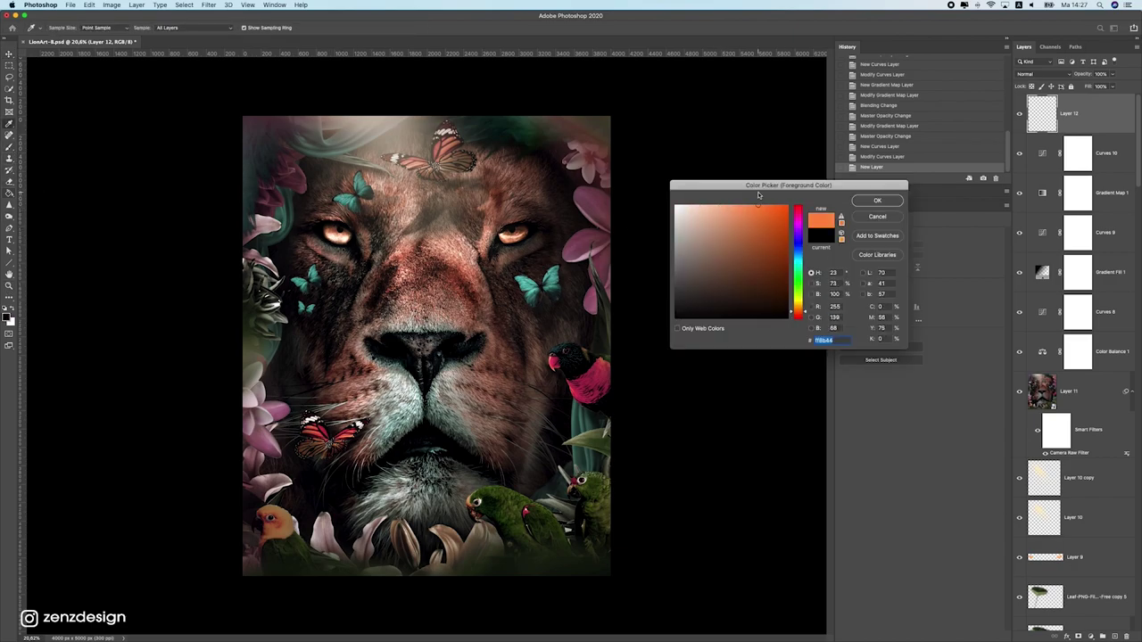
pyautogui.click(877, 200)
# Reduce the brush size for painting the lion's eyes and change the foreground colour to turquoise #43ffe7
pyautogui.scroll(5, 352, 285)
pyautogui.press('[')
pyautogui.press('[')
pyautogui.press('[')
pyautogui.press('[')
pyautogui.press('[')
pyautogui.press('[')
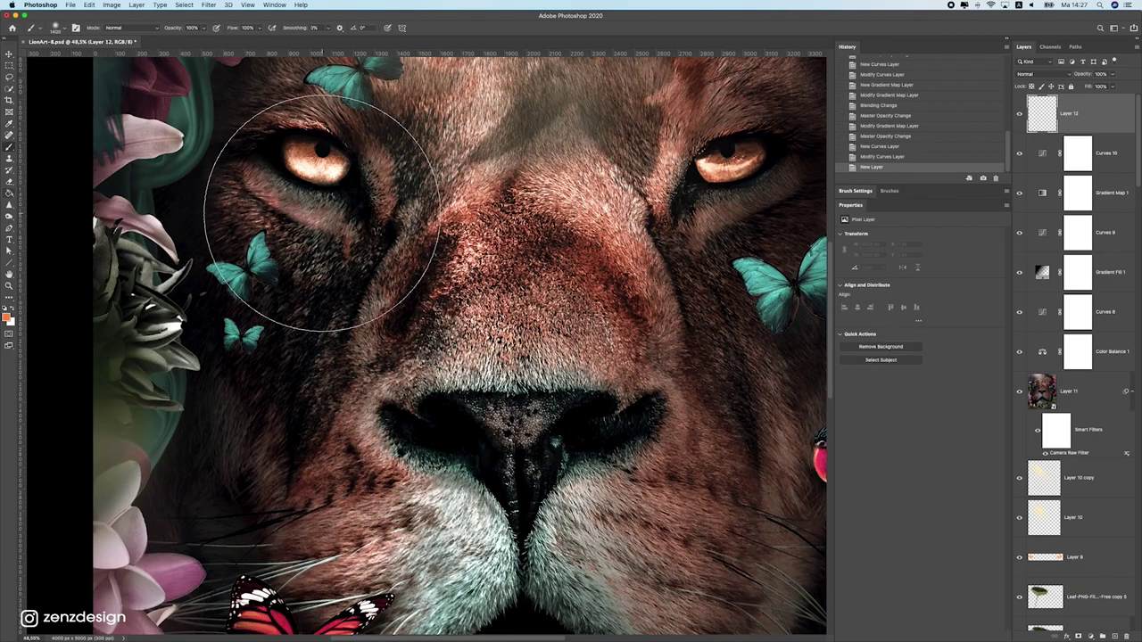
pyautogui.click(7, 318)
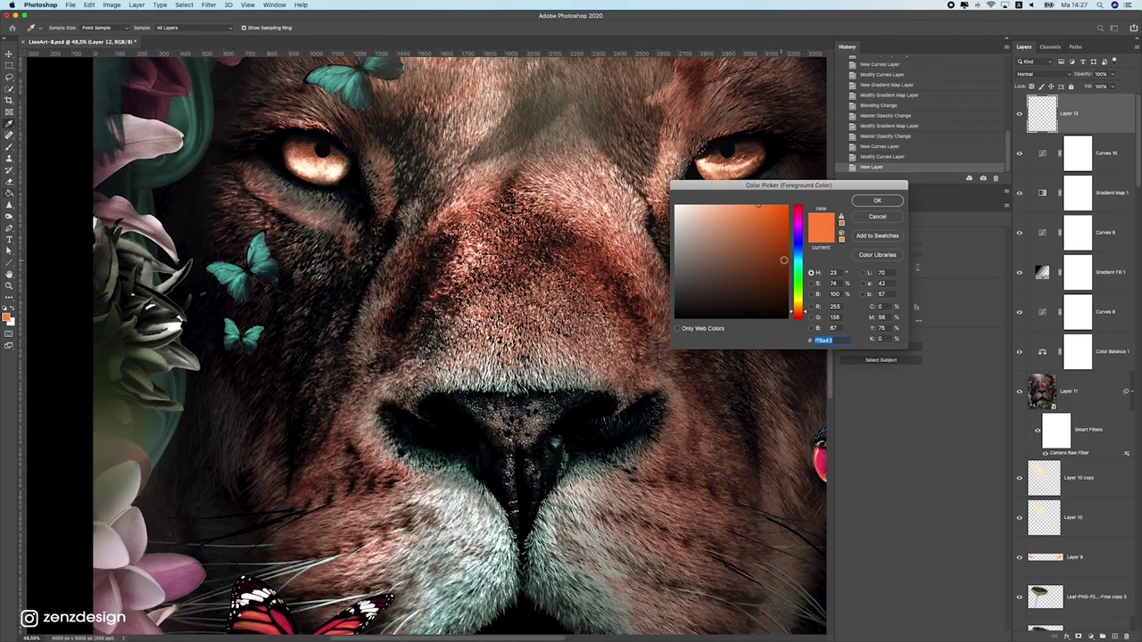
pyautogui.moveTo(801, 313); pyautogui.dragTo(801, 262)
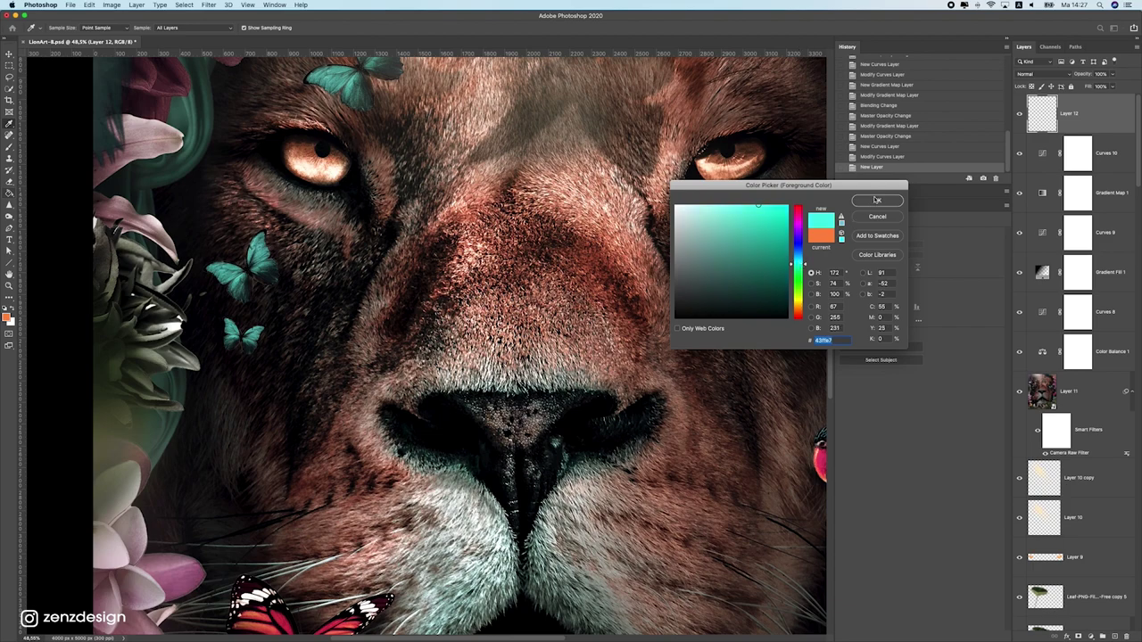
pyautogui.click(877, 199)
# Paint turquoise over both of the lion's irises on the new layer and undo the last stroke
pyautogui.moveTo(296, 166); pyautogui.dragTo(339, 173)
pyautogui.click(313, 168)
pyautogui.click(326, 164)
pyautogui.click(339, 175)
pyautogui.click(322, 160)
pyautogui.moveTo(565, 143); pyautogui.dragTo(338, 217)
pyautogui.moveTo(480, 238)
pyautogui.mouseDown()
pyautogui.moveTo(525, 228)
pyautogui.moveTo(487, 239)
pyautogui.moveTo(495, 247)
pyautogui.moveTo(485, 239)
pyautogui.moveTo(533, 242)
pyautogui.mouseUp()
pyautogui.moveTo(108, 242); pyautogui.dragTo(117, 250)
pyautogui.scroll(-5, 536, 234)
pyautogui.press('super+z')
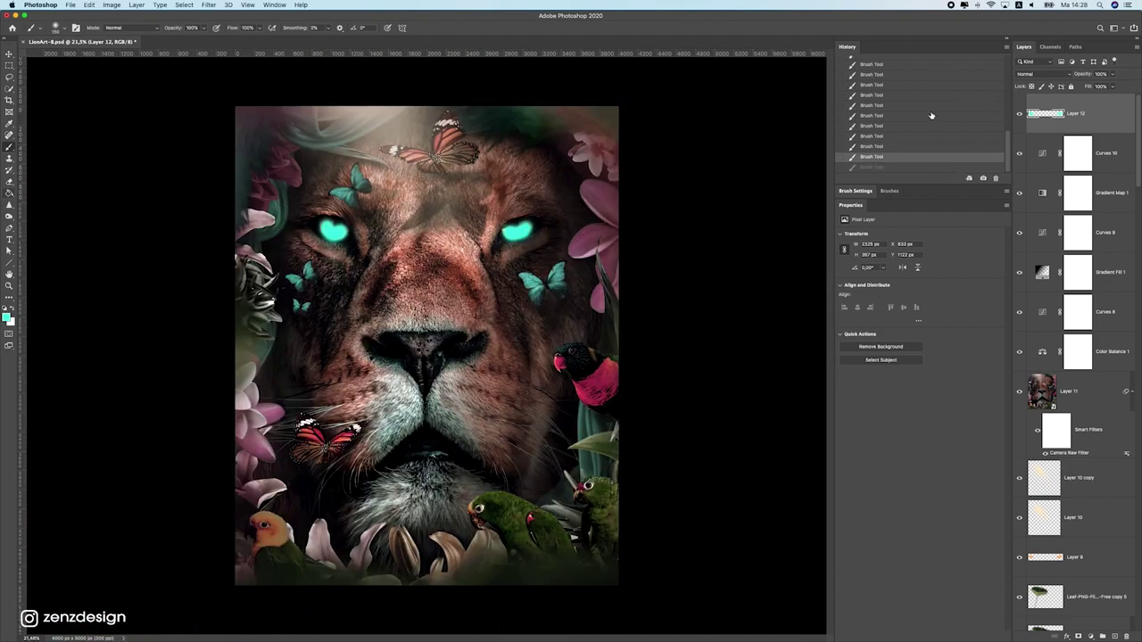
# Set the eye paint layer's blend mode to Color and lower its opacity to about 48%
pyautogui.click(1043, 75)
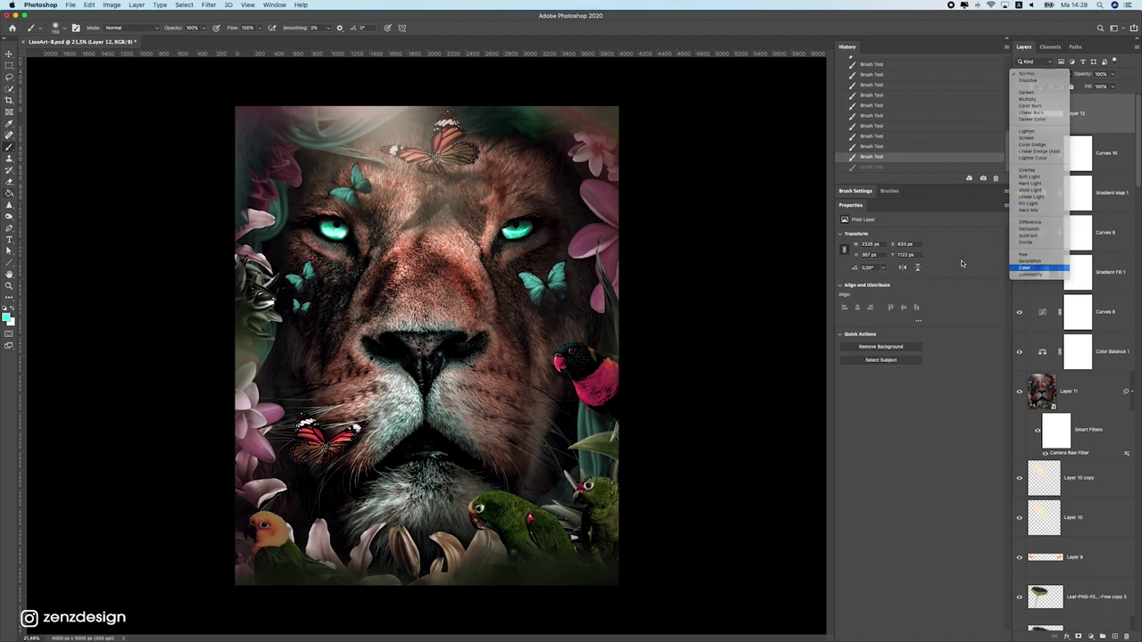
pyautogui.click(1025, 267)
pyautogui.scroll(-5, 466, 295)
pyautogui.scroll(5, 466, 295)
pyautogui.click(1112, 75)
pyautogui.moveTo(1071, 86); pyautogui.dragTo(1092, 84)
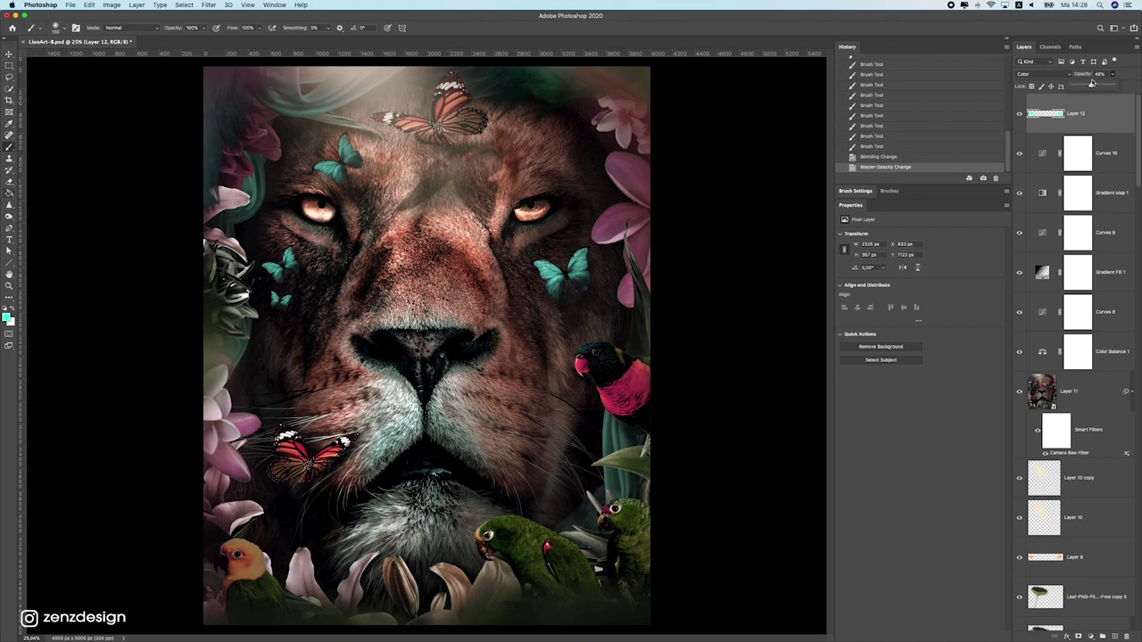
pyautogui.scroll(-8, 471, 293)
pyautogui.scroll(8, 471, 312)
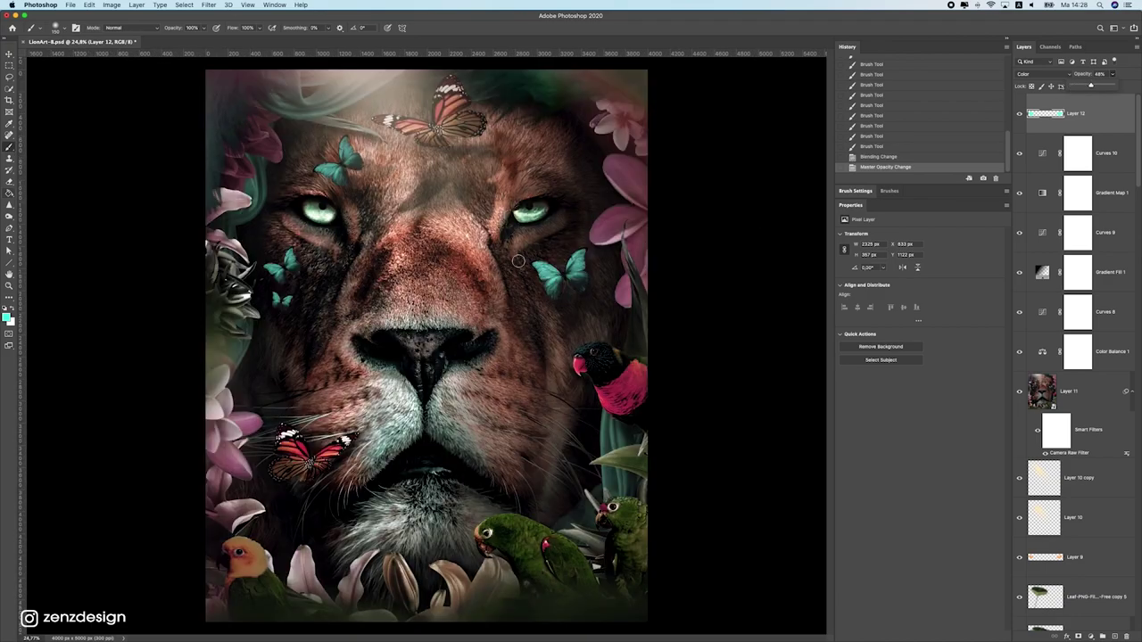
pyautogui.scroll(-2, 547, 307)
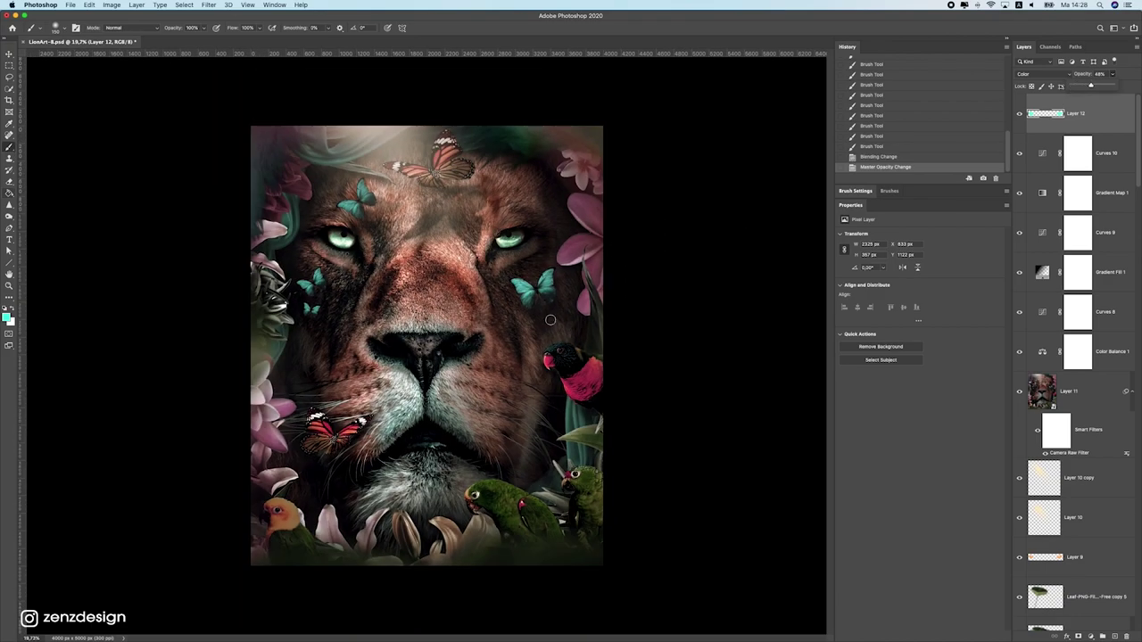
# Apply a Hue/Saturation adjustment to the eye paint layer with the hue shifted to -163
pyautogui.press('super+u')
pyautogui.moveTo(800, 167); pyautogui.dragTo(759, 170)
pyautogui.click(774, 169)
pyautogui.press('alt')
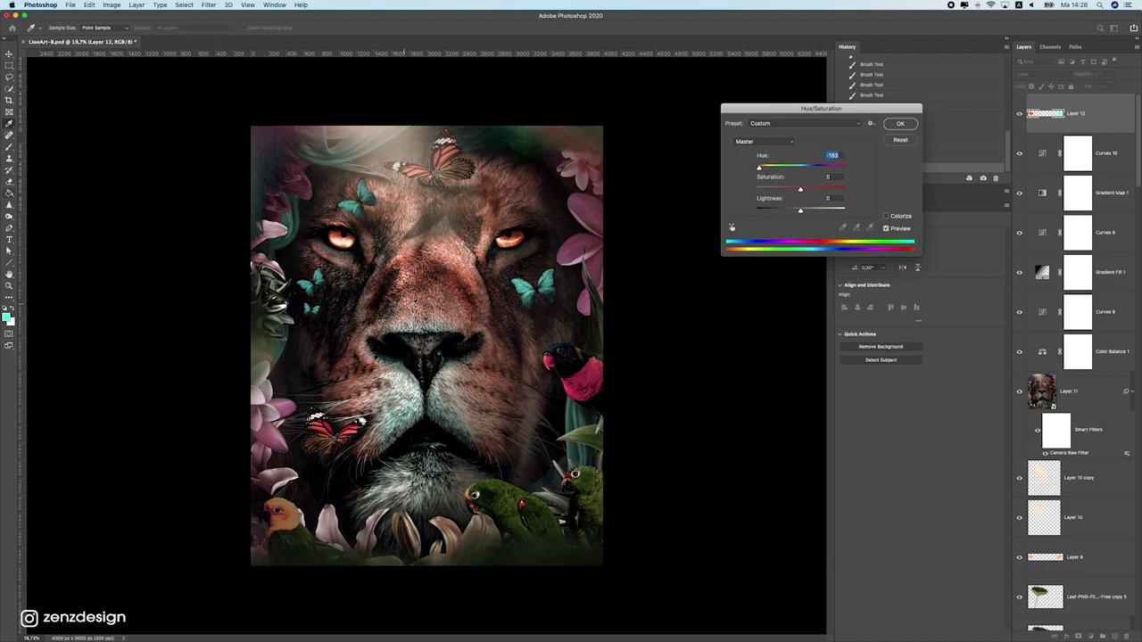
pyautogui.scroll(-5, 435, 301)
pyautogui.scroll(3, 438, 308)
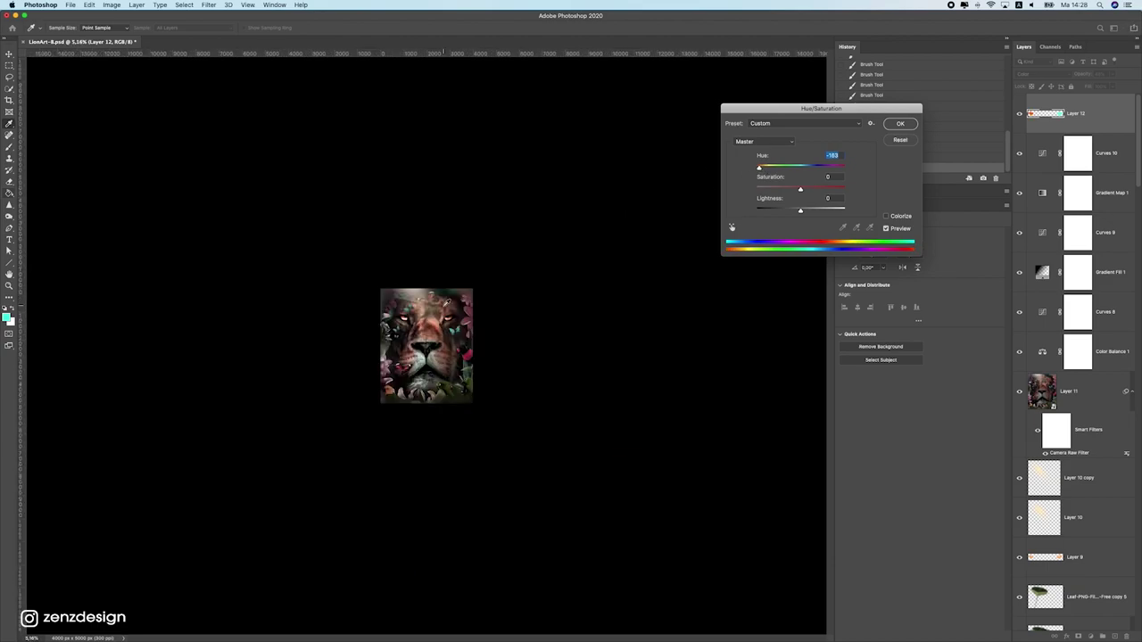
pyautogui.click(902, 125)
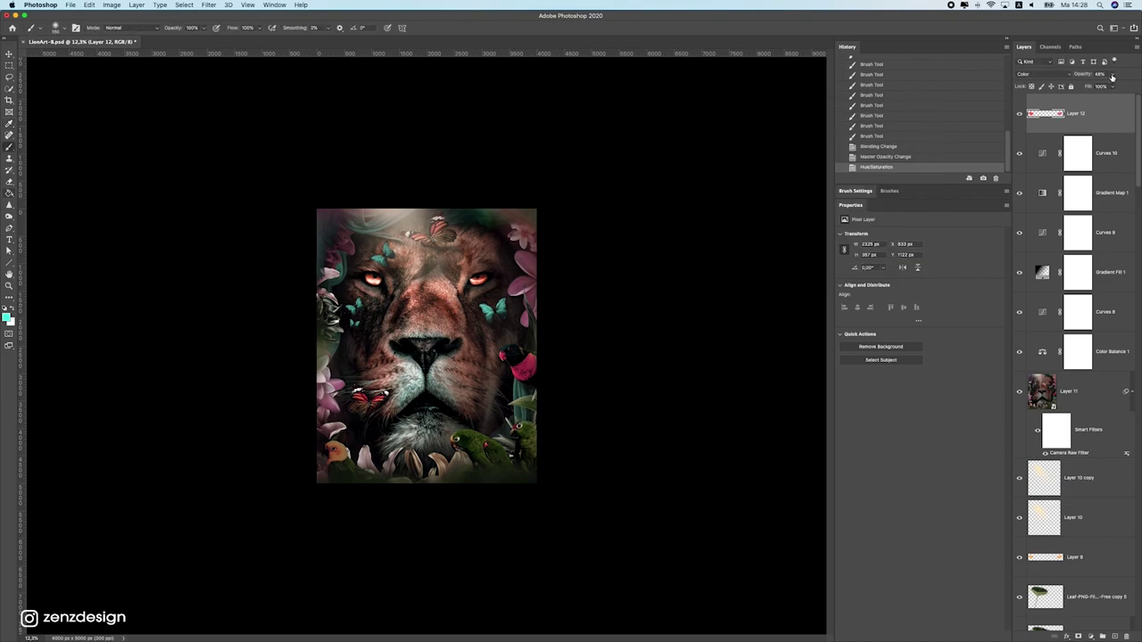
# Lower the eye paint layer's opacity to about 39%
pyautogui.moveTo(1110, 81); pyautogui.dragTo(1101, 86)
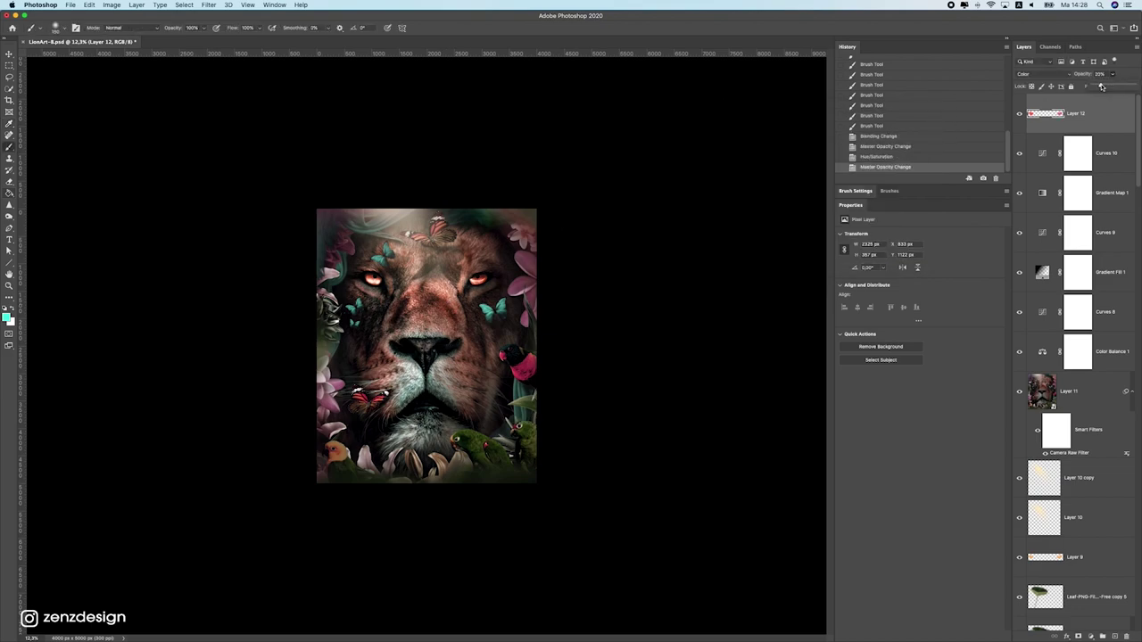
pyautogui.scroll(-3, 360, 345)
pyautogui.scroll(5, 517, 293)
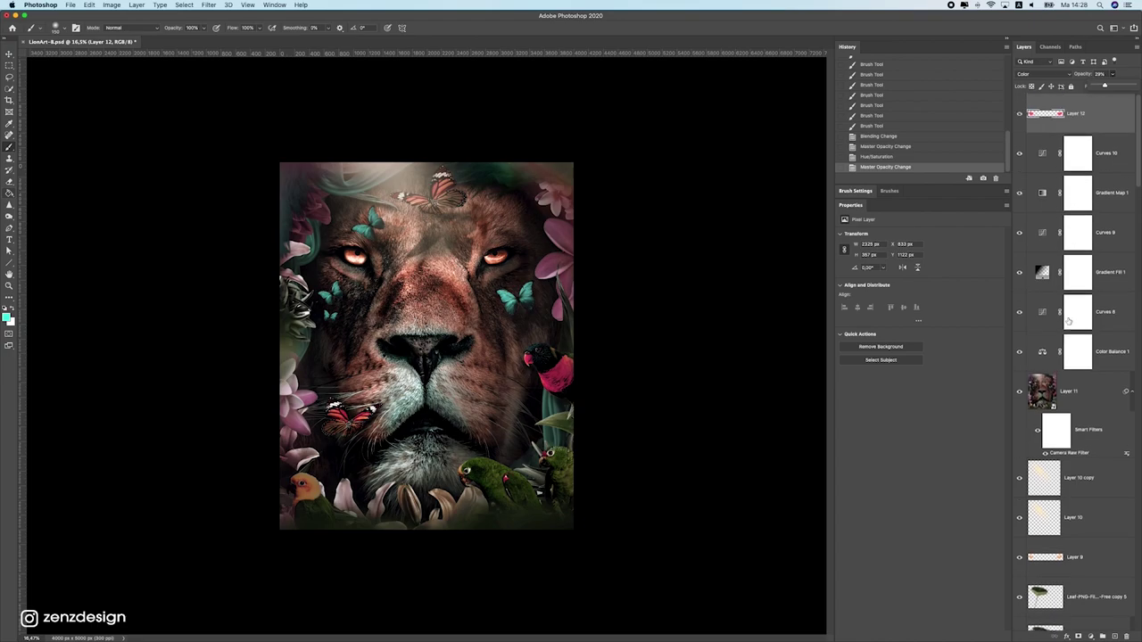
# Compare the artwork with and without the topmost Curves layer, and review the whole composite
pyautogui.click(1026, 162)
pyautogui.click(1019, 157)
pyautogui.click(1019, 157)
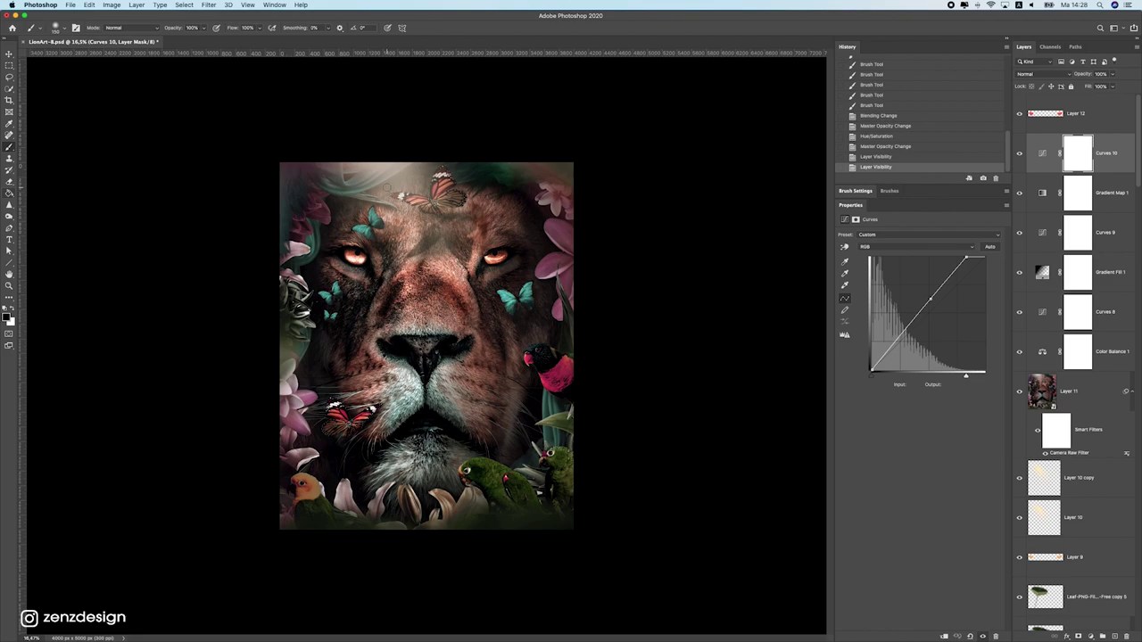
pyautogui.press('v')
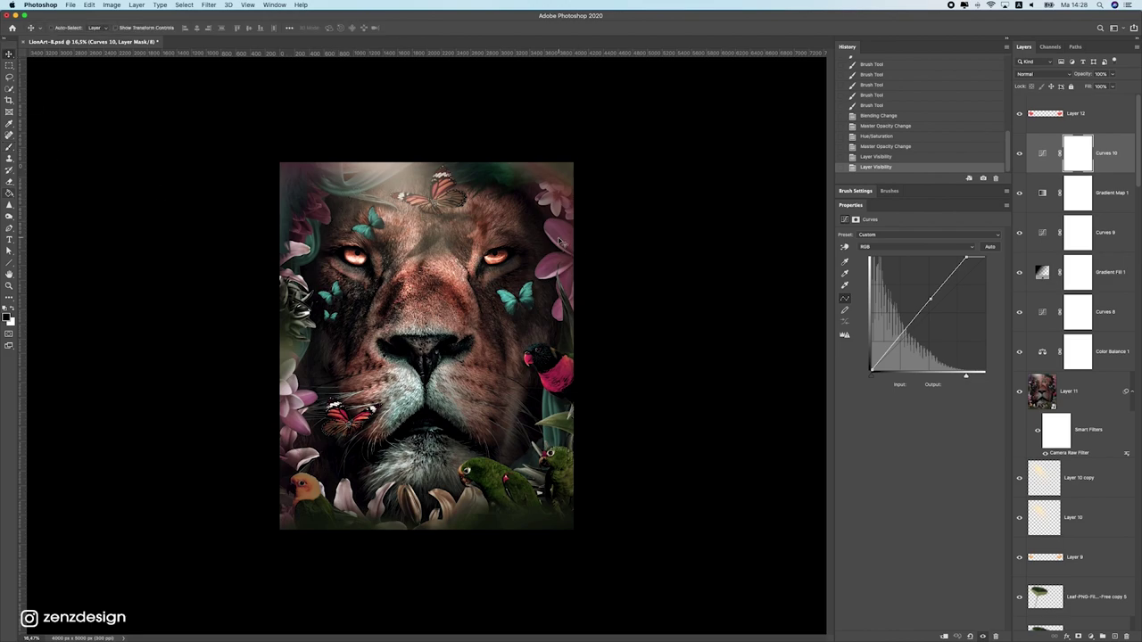
pyautogui.scroll(1, 502, 317)
pyautogui.scroll(-9, 497, 319)
pyautogui.scroll(9, 493, 321)
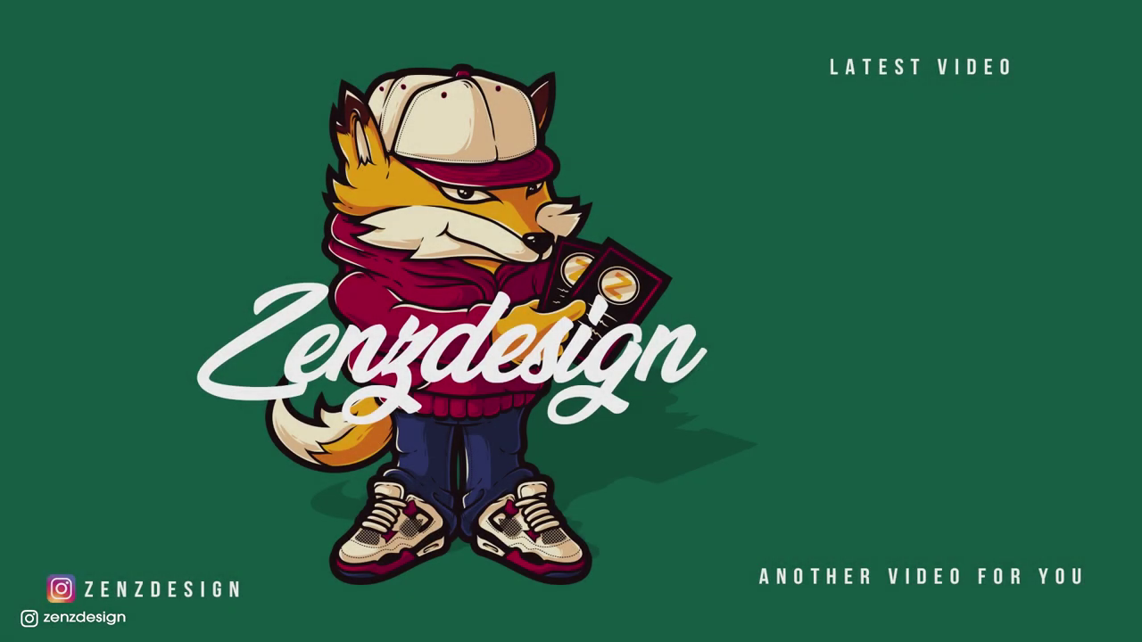